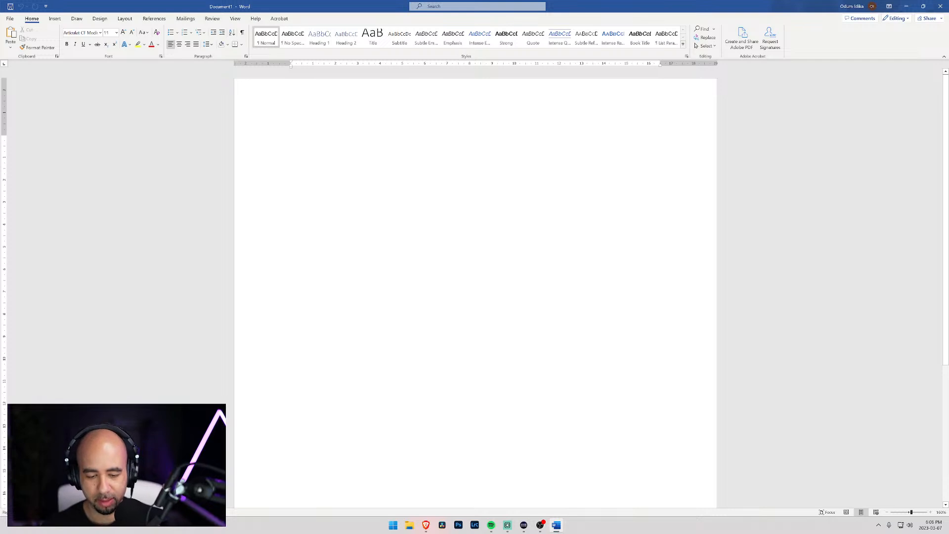
# Step: Enter the title "Bookmark'd" and format it in Articulat CF Extra Bold at 14 pt
pyautogui.write("Bookmark'd")
pyautogui.press('Return')
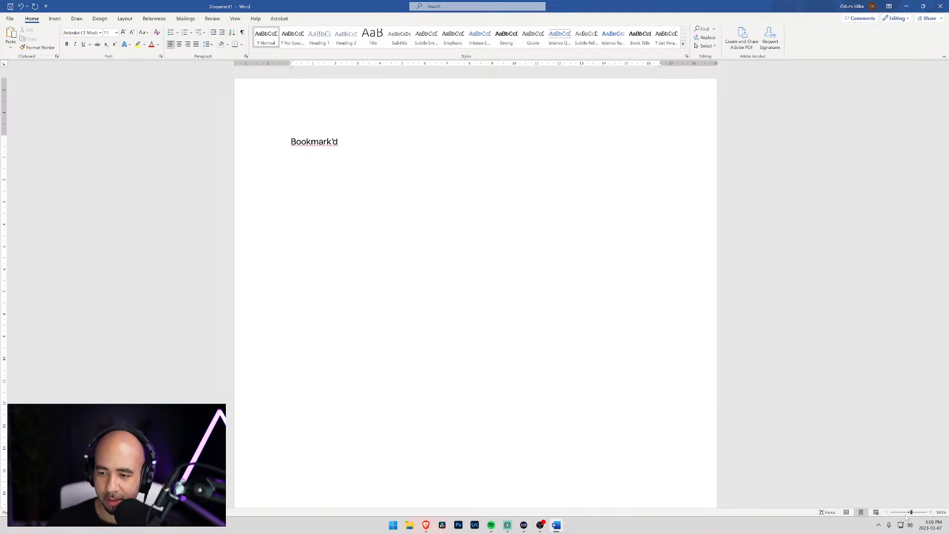
pyautogui.click(887, 512)
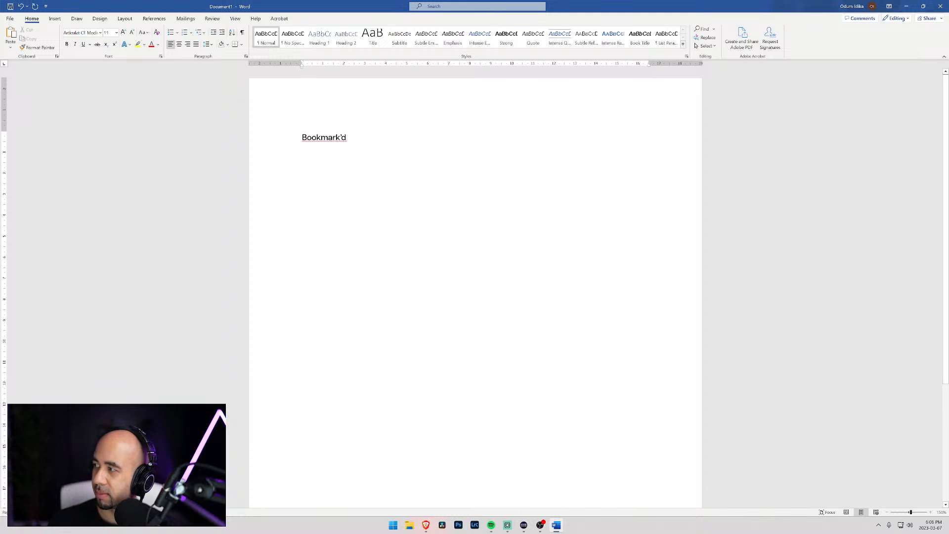
pyautogui.click(931, 512)
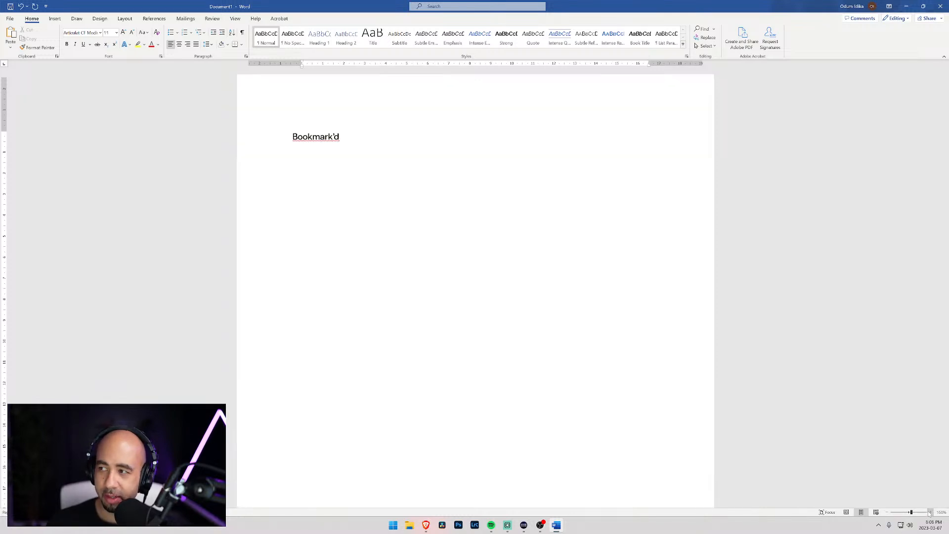
pyautogui.click(931, 513)
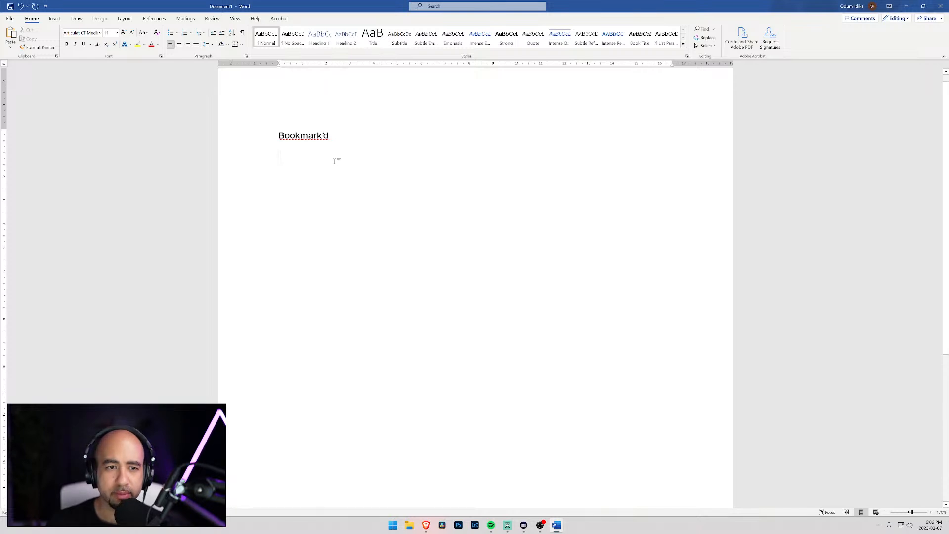
pyautogui.click(930, 512)
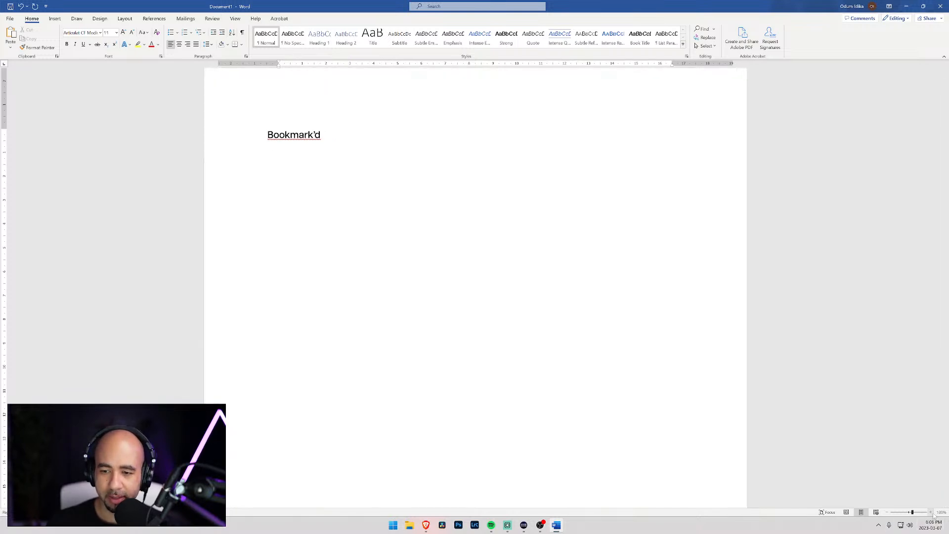
pyautogui.hotkey('ctrl', 'a')
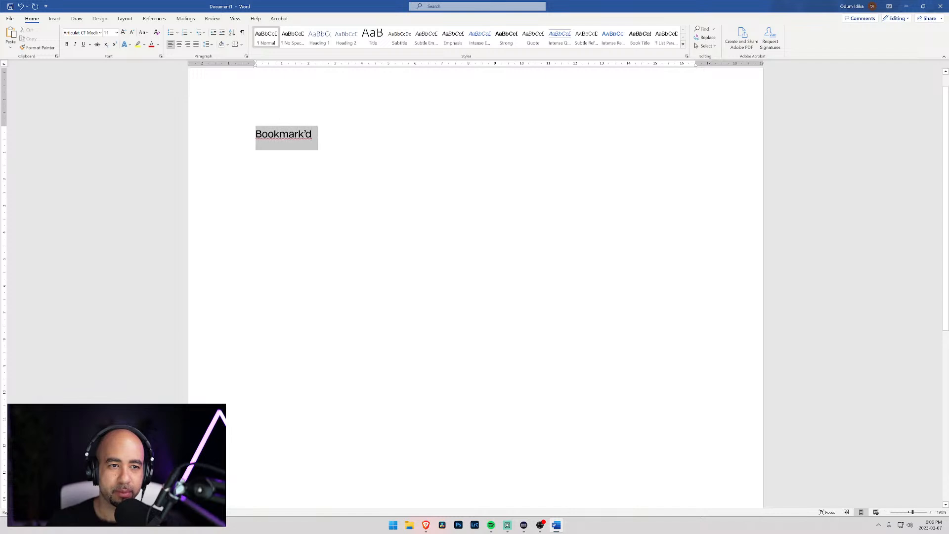
pyautogui.click(101, 32)
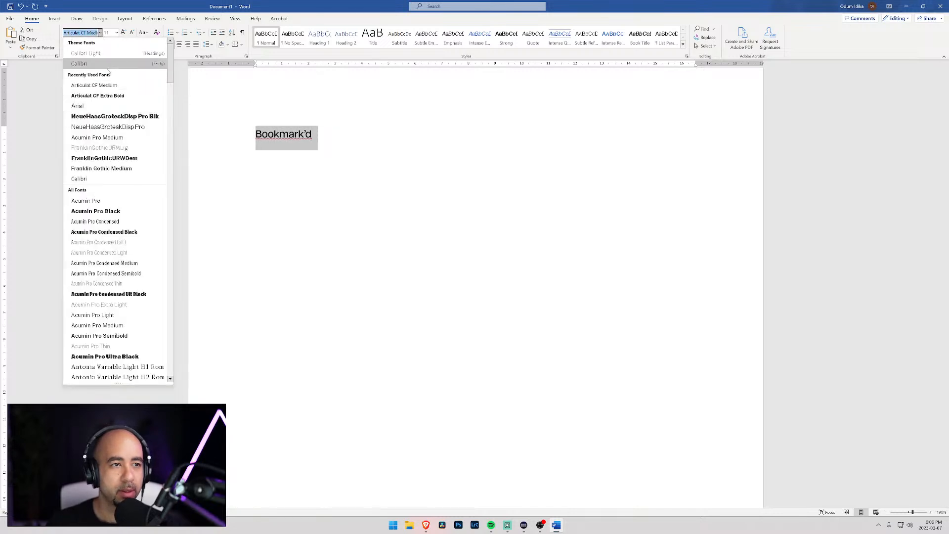
pyautogui.click(116, 96)
pyautogui.click(123, 33)
pyautogui.click(123, 33)
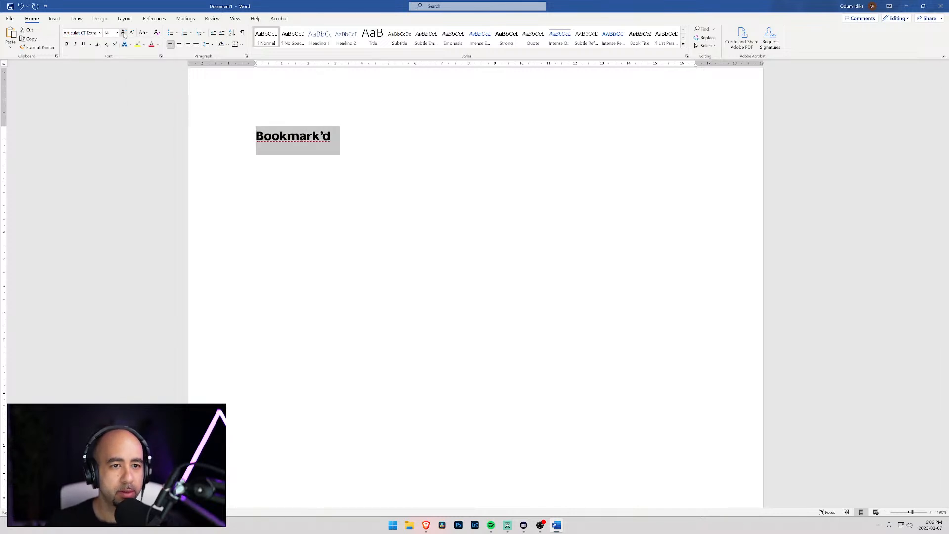
# Step: Add the line "Online book review club" below the title and begin a new paragraph under it
pyautogui.click(278, 165)
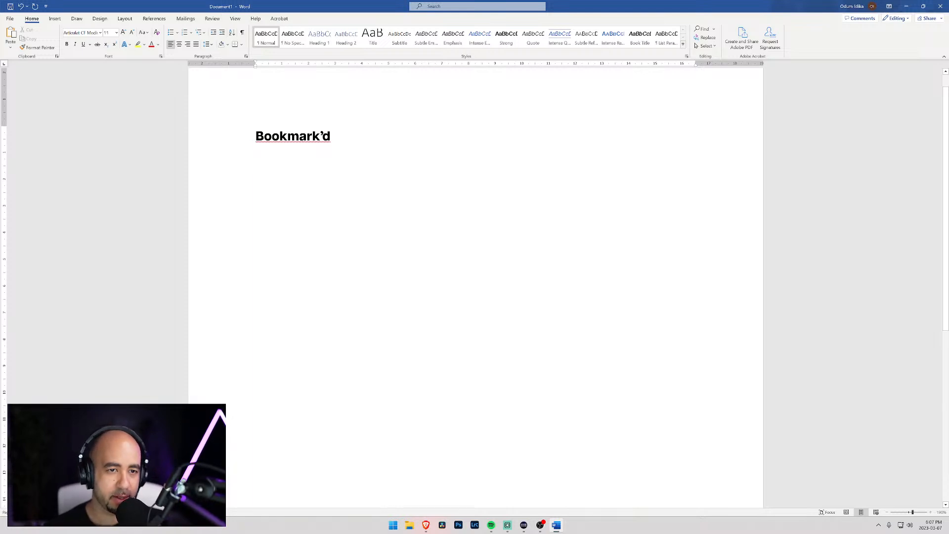
pyautogui.write('Online ')
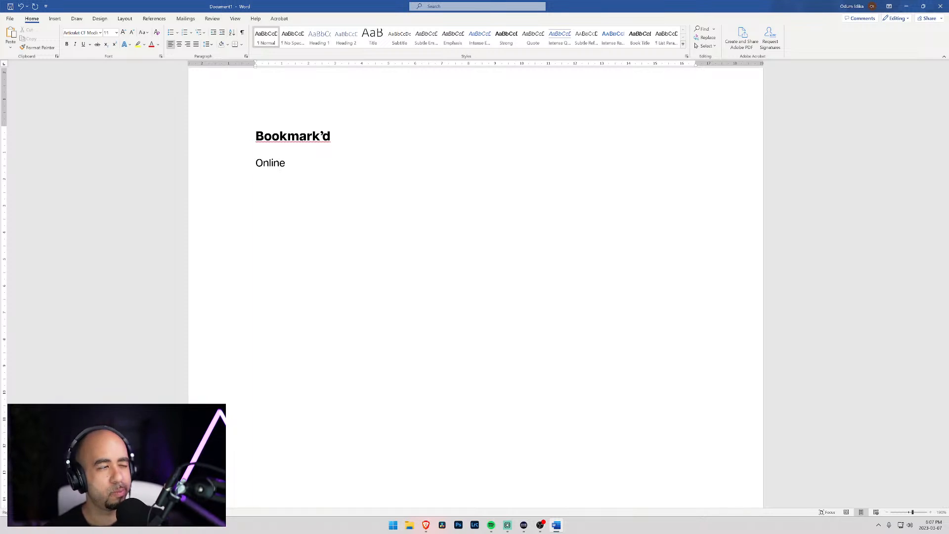
pyautogui.write('book review ')
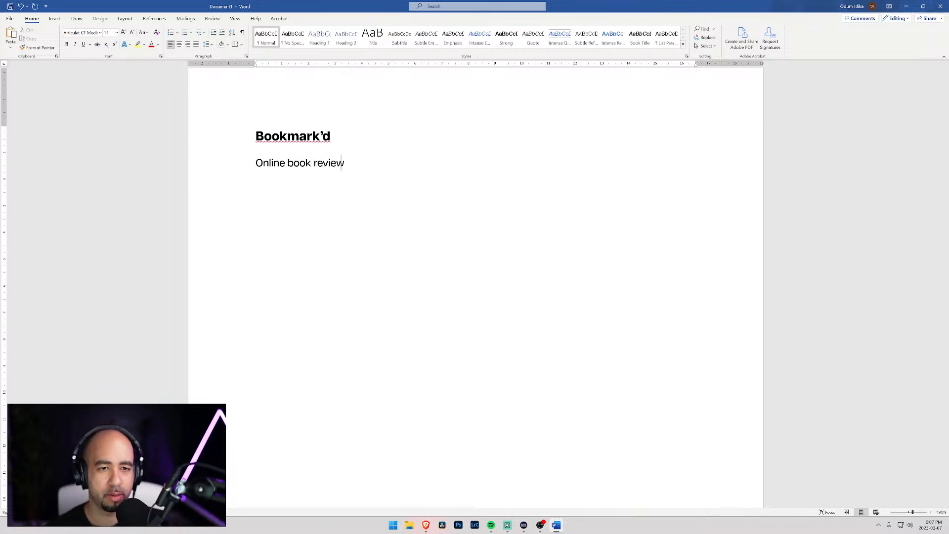
pyautogui.write('club')
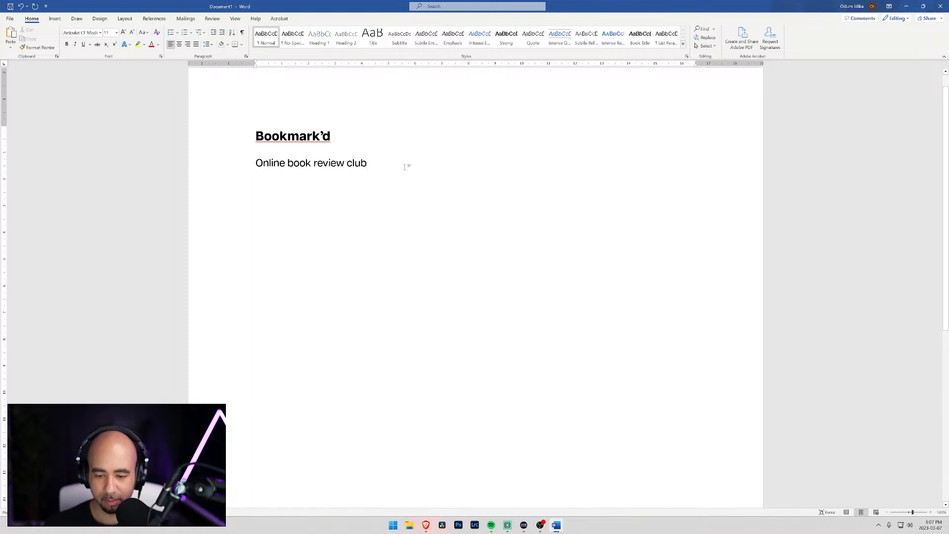
pyautogui.press('Return')
pyautogui.press('Return')
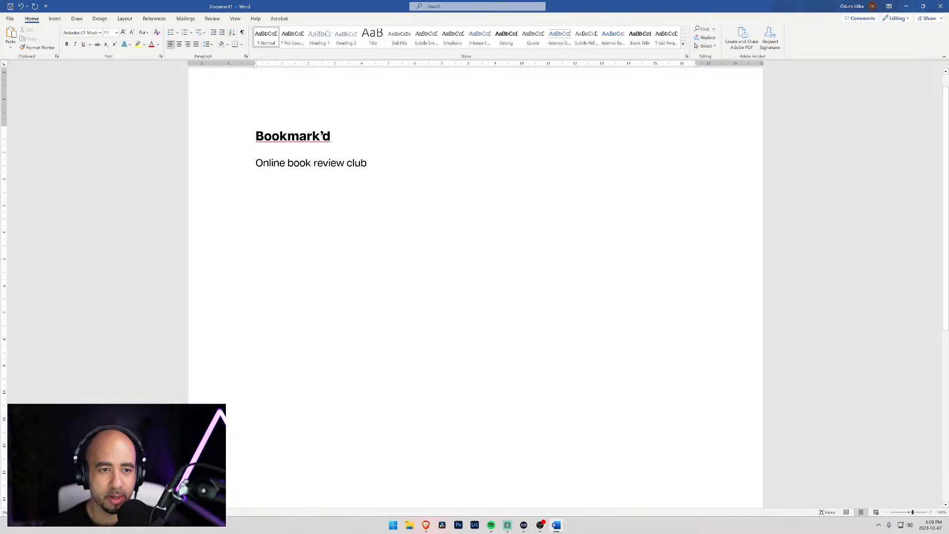
pyautogui.press('BackSpace')
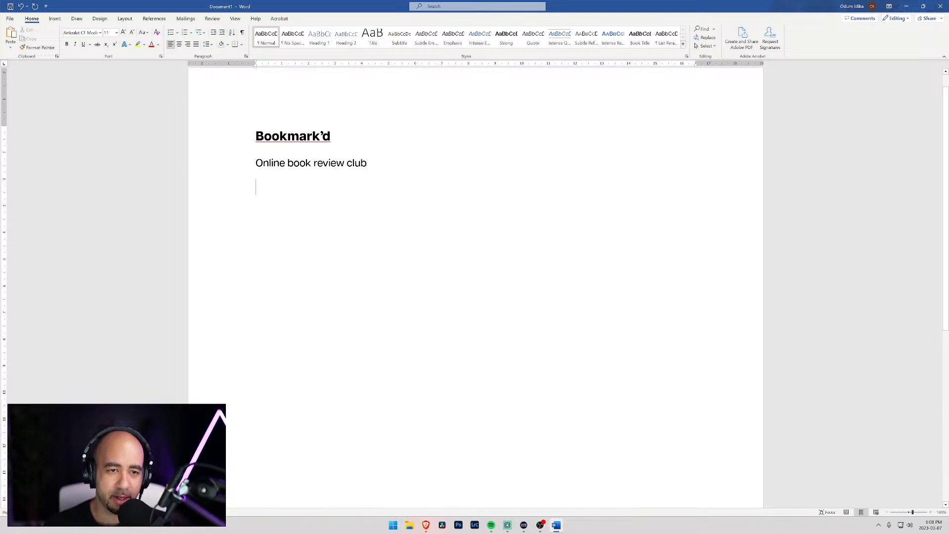
pyautogui.write('-')
pyautogui.press('Return')
pyautogui.press('Return')
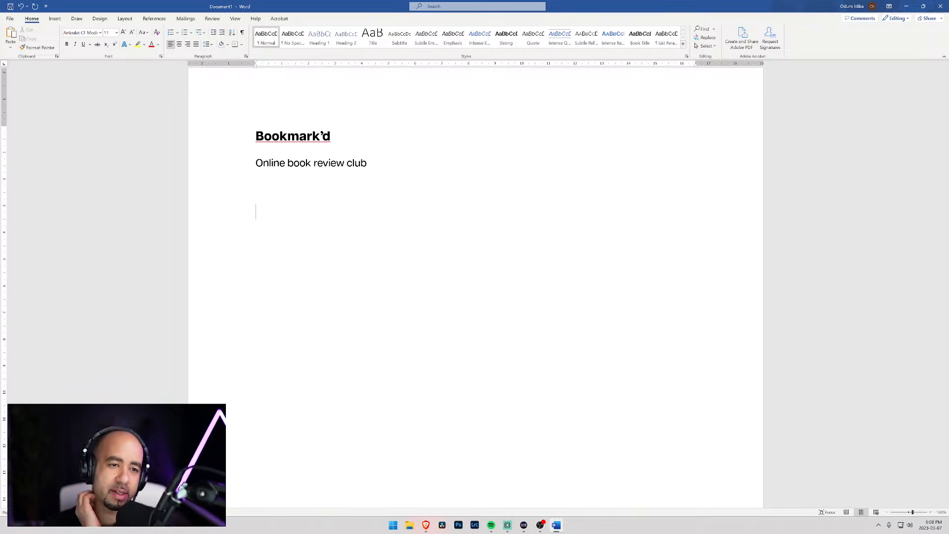
# Step: Begin the description paragraph with "This website is for the owner to post reviews of books they've read"
pyautogui.write('This website is for the owner ro')
pyautogui.press('BackSpace')
pyautogui.press('BackSpace')
pyautogui.write('t')
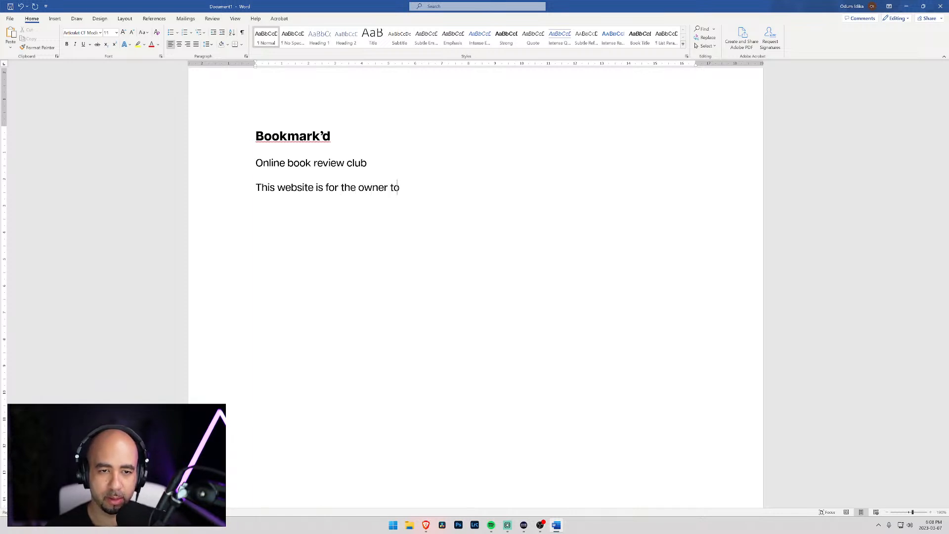
pyautogui.write('o post review of')
pyautogui.press('BackSpace')
pyautogui.press('BackSpace')
pyautogui.press('BackSpace')
pyautogui.write("s of books they've read")
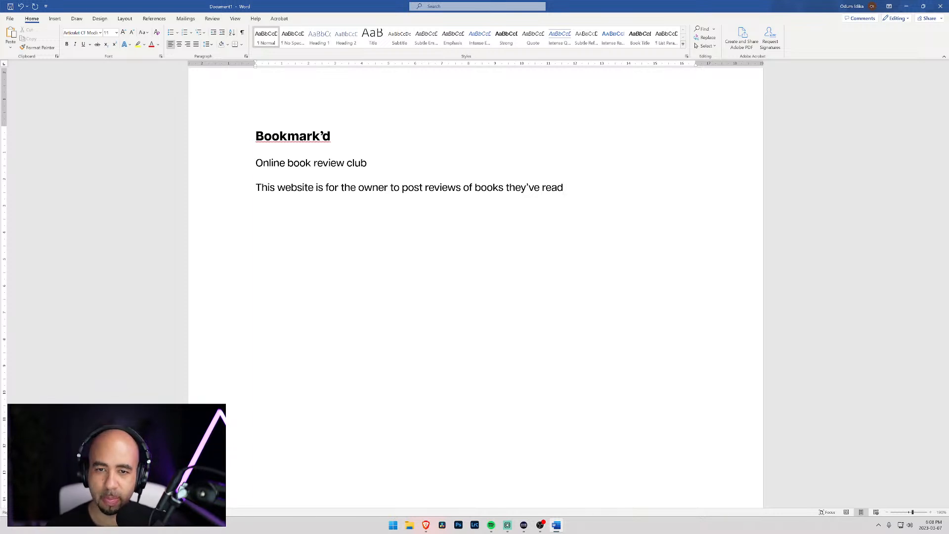
# Step: Continue the description with "and to have people join the website"
pyautogui.write(' and to have')
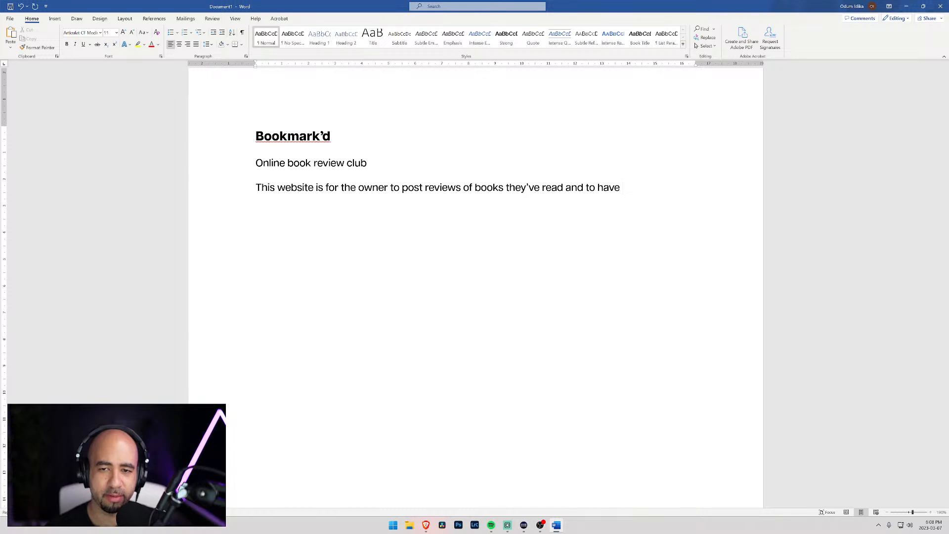
pyautogui.write(' people ')
pyautogui.write('com')
pyautogui.press('BackSpace')
pyautogui.press('BackSpace')
pyautogui.press('BackSpace')
pyautogui.write('join the website ')
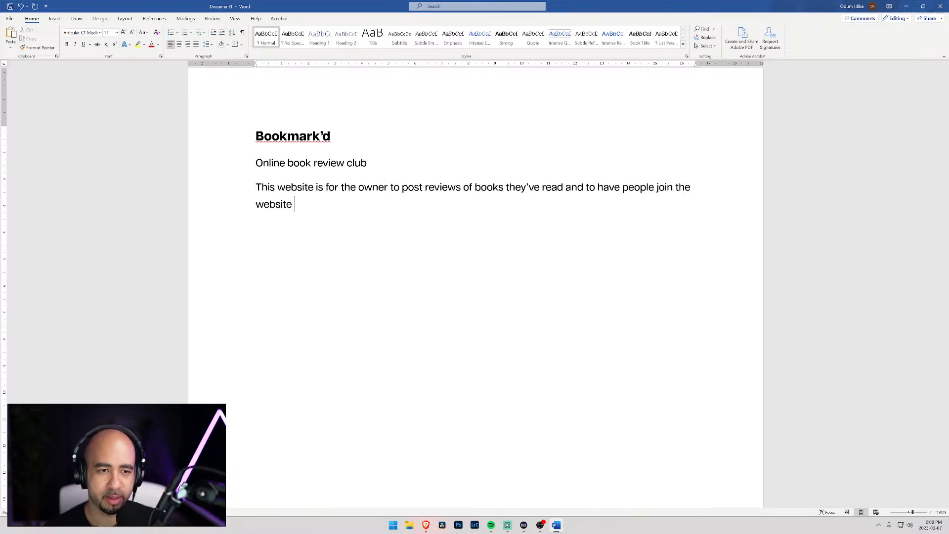
# Step: Extend the description with "as a member to be able to comment on reviews, rate the books"
pyautogui.write('as a member to be able to ')
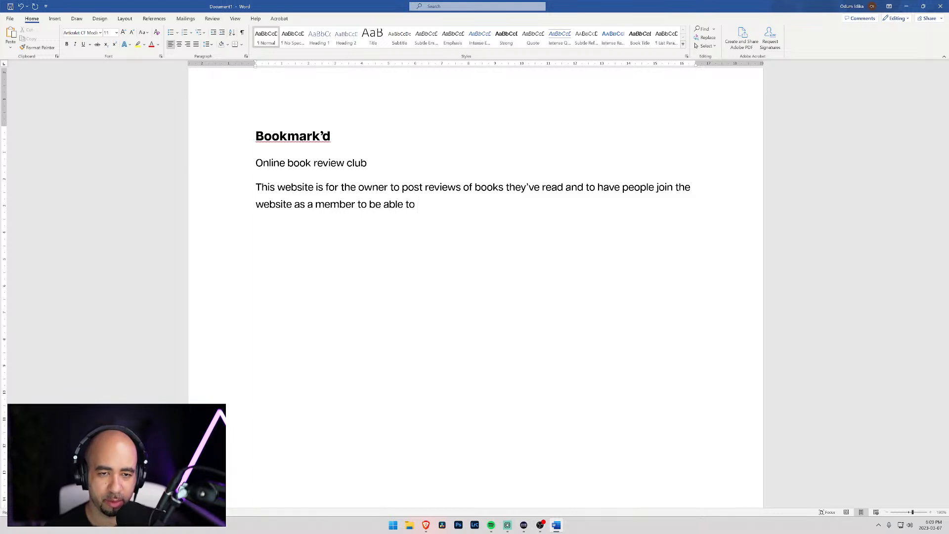
pyautogui.write('comment on th')
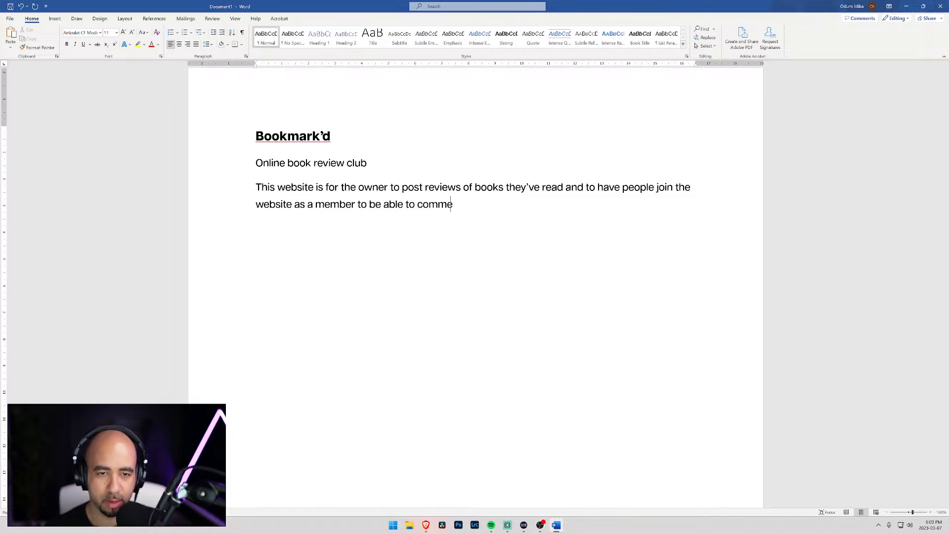
pyautogui.press('BackSpace')
pyautogui.press('BackSpace')
pyautogui.write('revi')
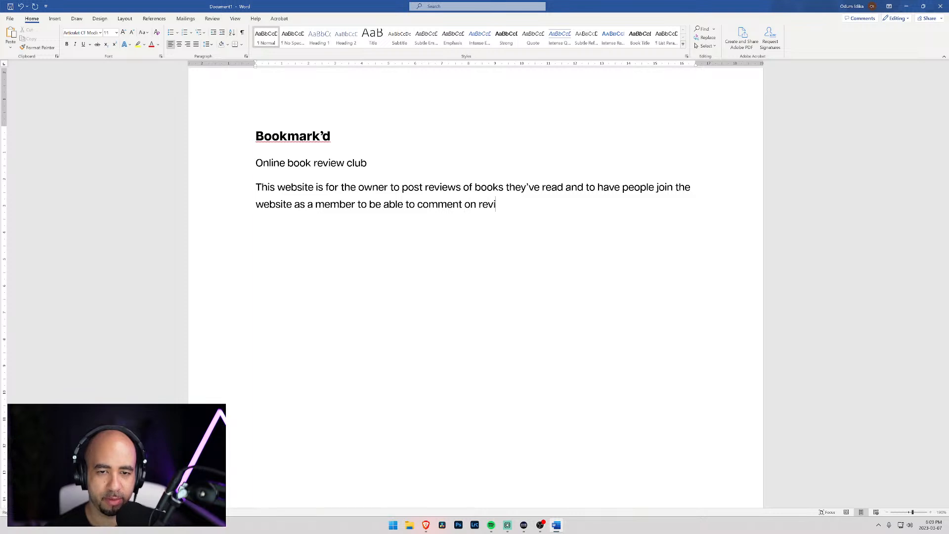
pyautogui.write('ews, ra')
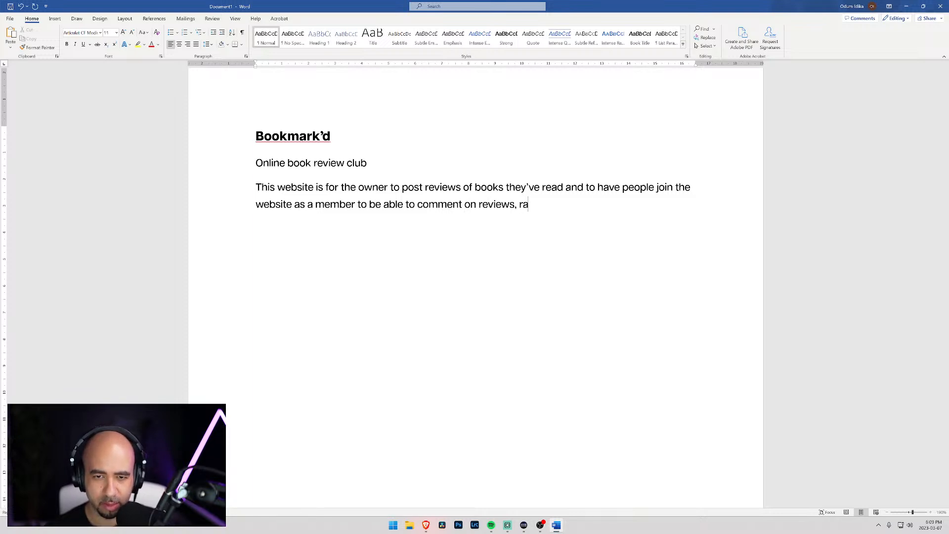
pyautogui.write('te the books')
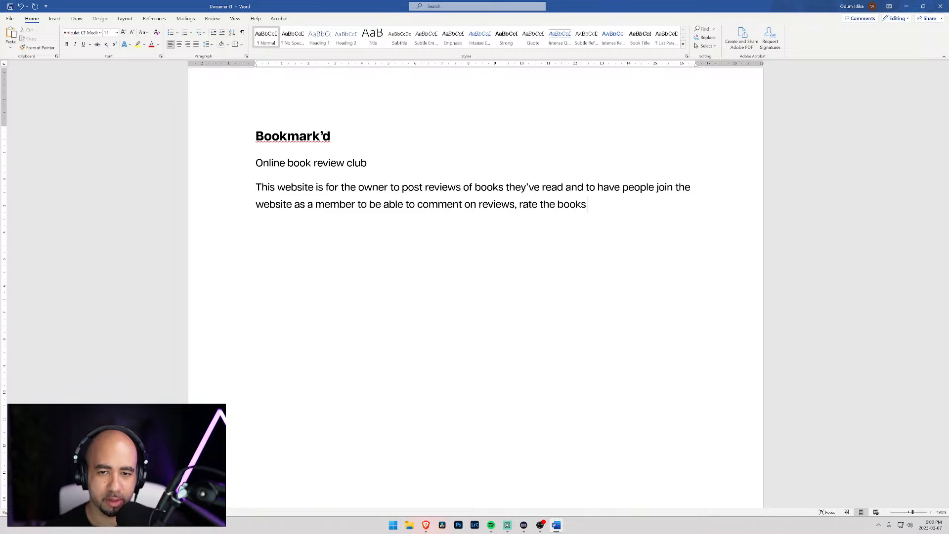
pyautogui.press('BackSpace')
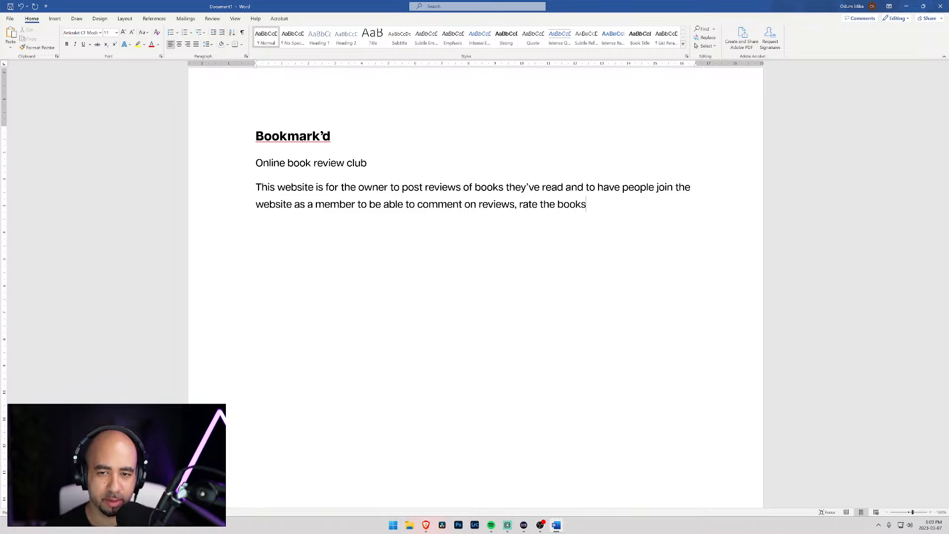
# Step: Finish the description sentence with "and leave comments on each review."
pyautogui.write('and ')
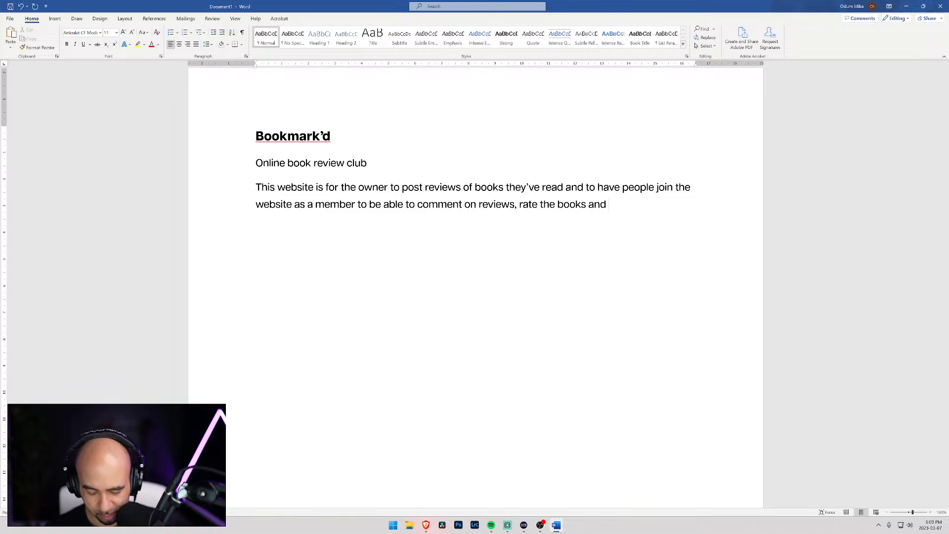
pyautogui.write('leave com')
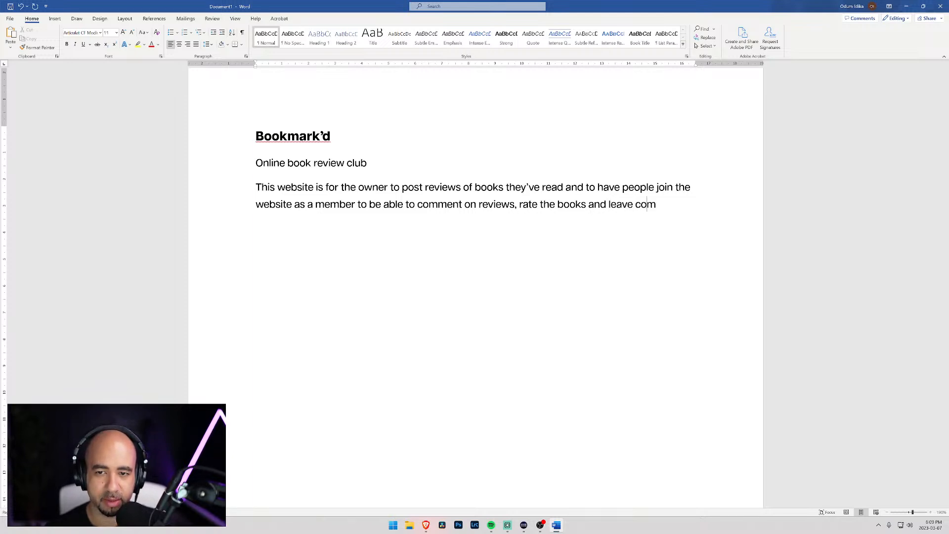
pyautogui.write('ments on t')
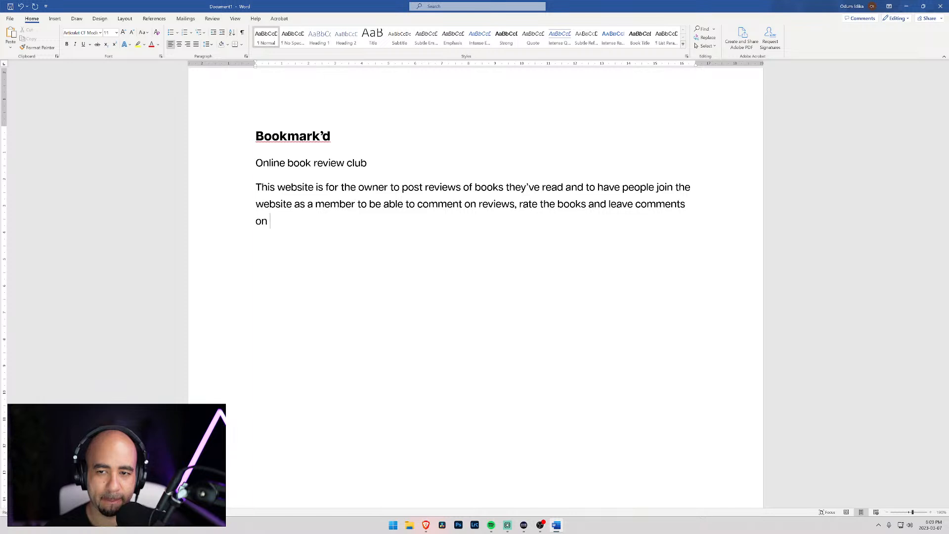
pyautogui.press('BackSpace')
pyautogui.write('ach')
pyautogui.press('BackSpace')
pyautogui.press('BackSpace')
pyautogui.press('BackSpace')
pyautogui.write('e')
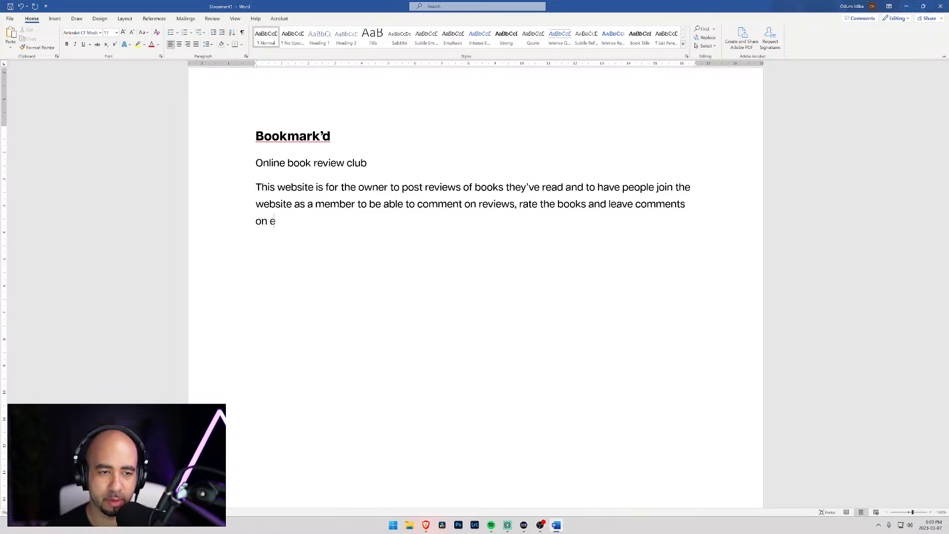
pyautogui.write('ach review.')
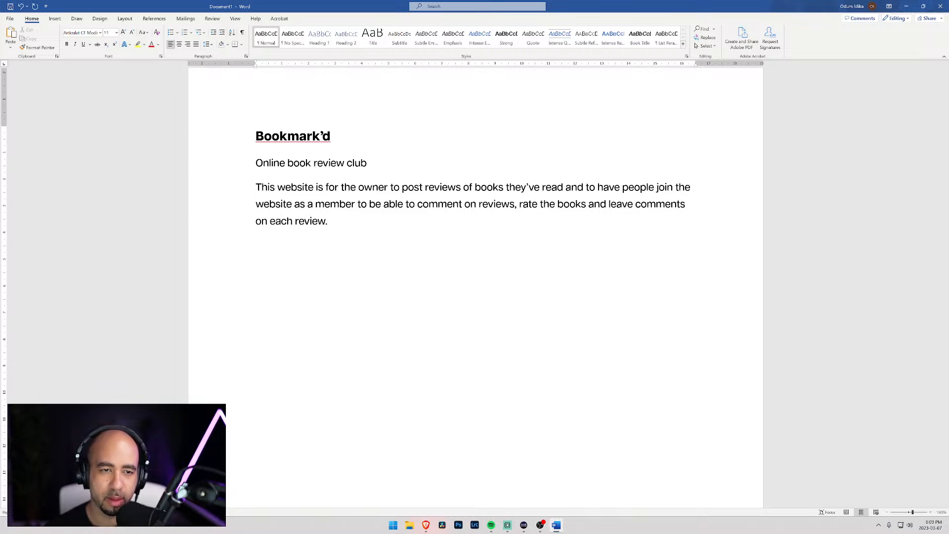
# Step: Start a dashed list below the description with the item "Free membership only"
pyautogui.press('Return')
pyautogui.write('- ')
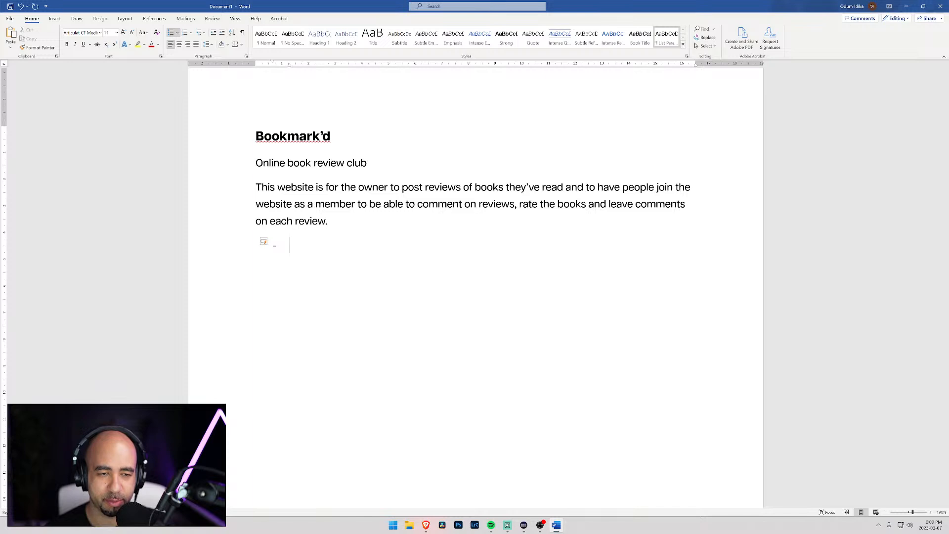
pyautogui.write('No')
pyautogui.press('BackSpace')
pyautogui.press('BackSpace')
pyautogui.press('BackSpace')
pyautogui.write('Free me')
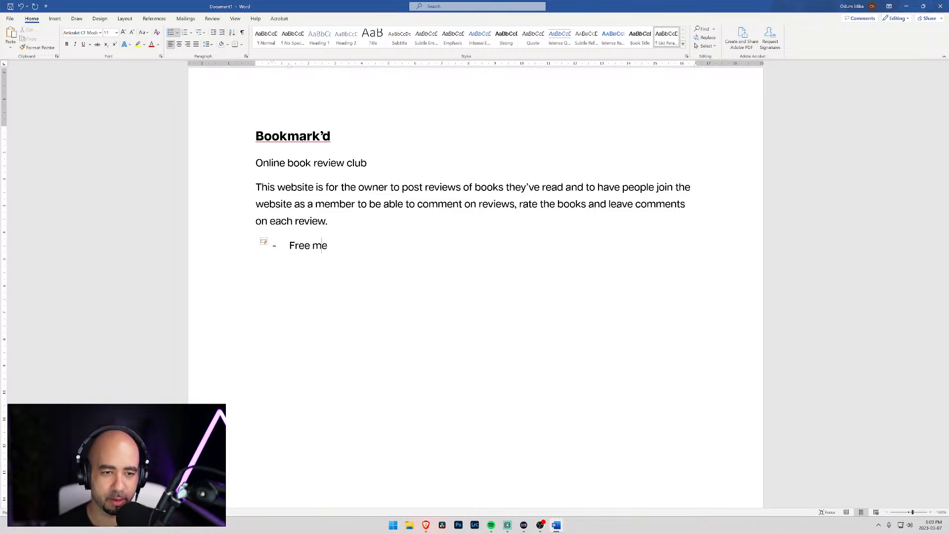
pyautogui.write('mbership only')
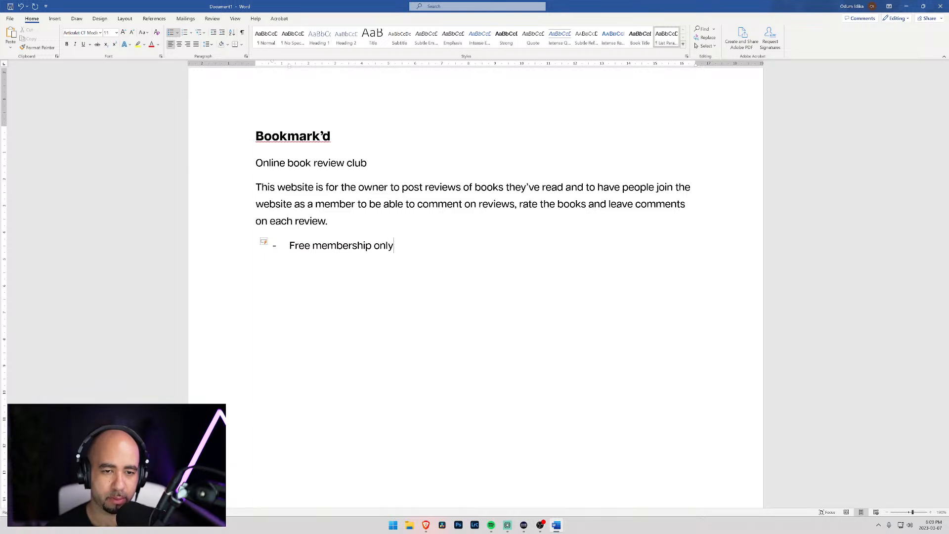
pyautogui.press('Return')
pyautogui.write('Future (')
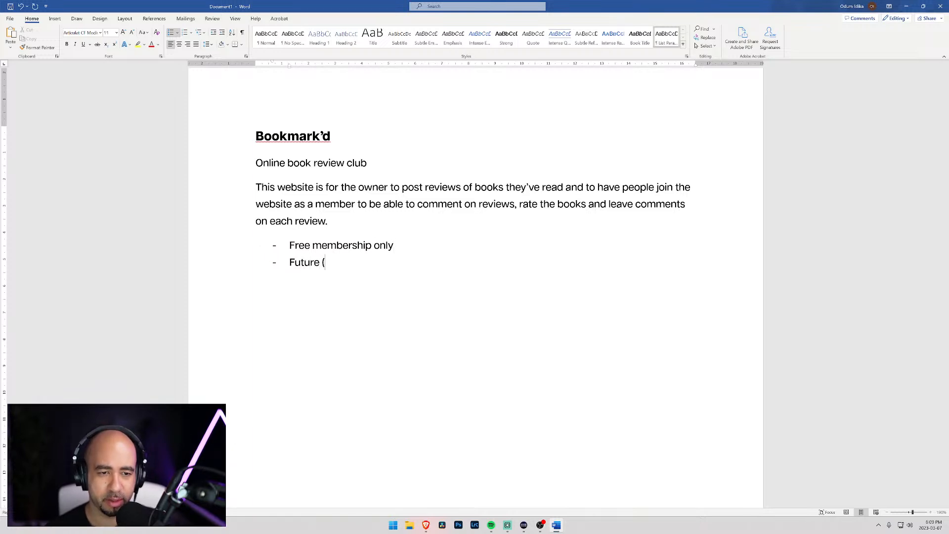
pyautogui.press('BackSpace')
pyautogui.write('de')
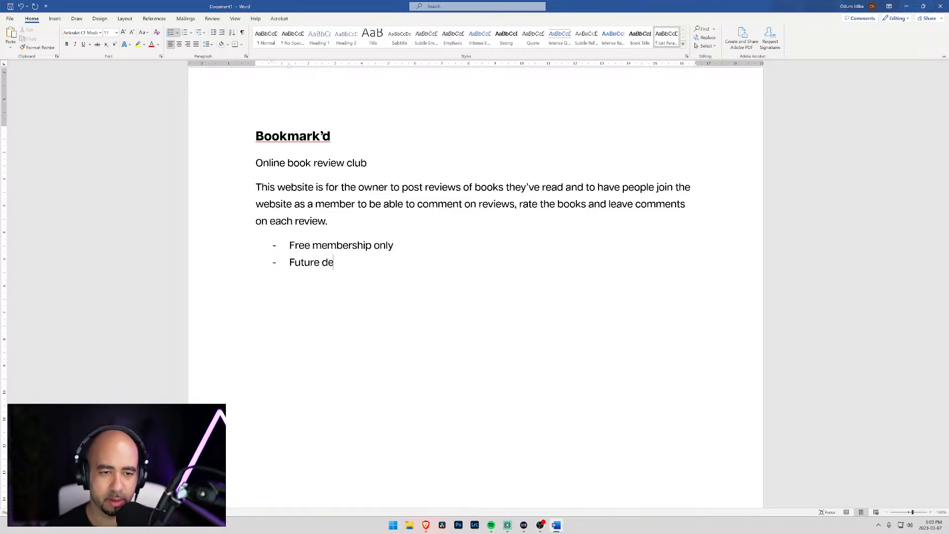
pyautogui.write('velop some kind of books club')
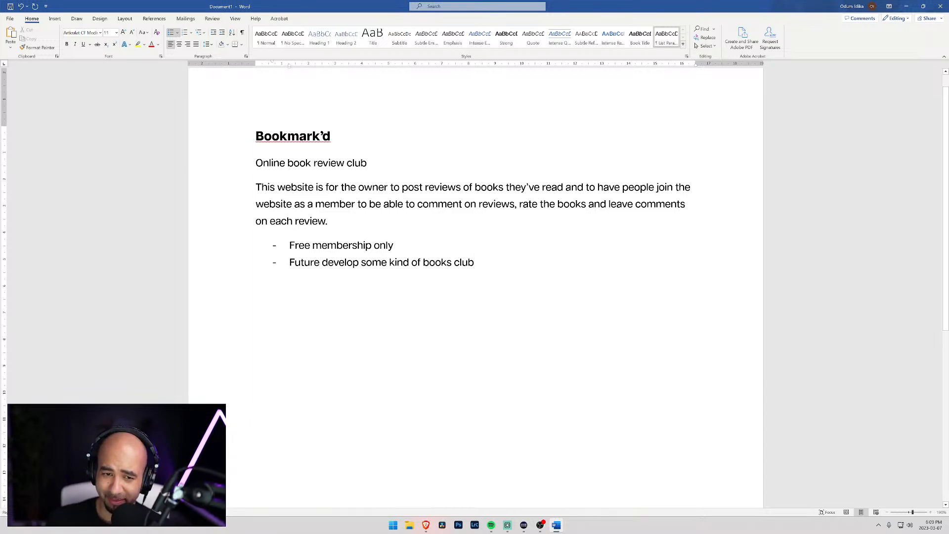
pyautogui.moveTo(474, 262); pyautogui.dragTo(290, 262)
pyautogui.press('BackSpace')
pyautogui.press('BackSpace')
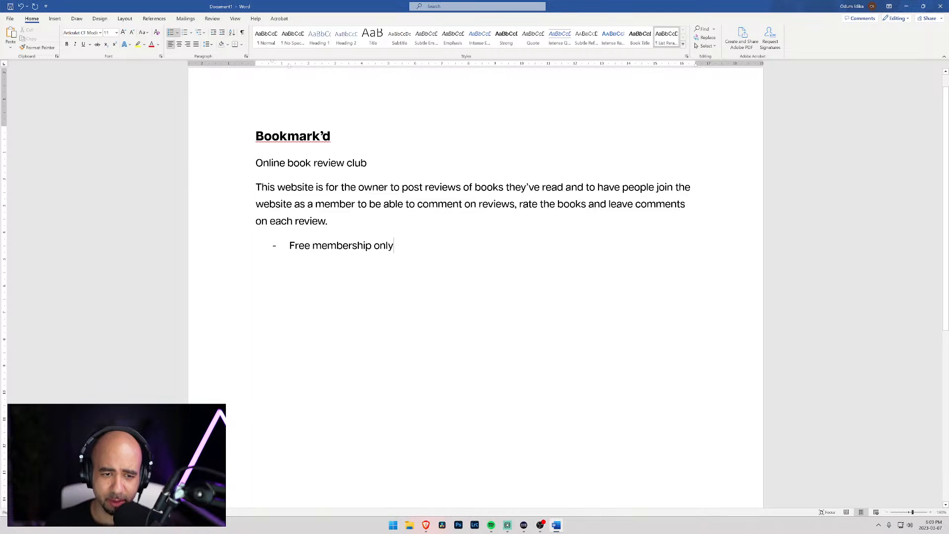
# Step: Shorten the first list item to "Free membership" and add a second item, "Newsletter as way to reach audience"
pyautogui.press('Return')
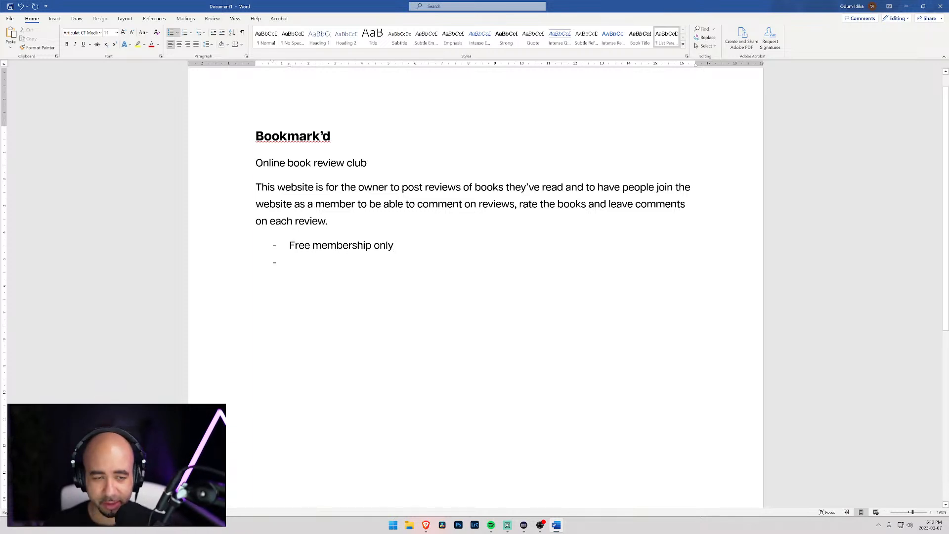
pyautogui.moveTo(394, 246); pyautogui.dragTo(374, 250)
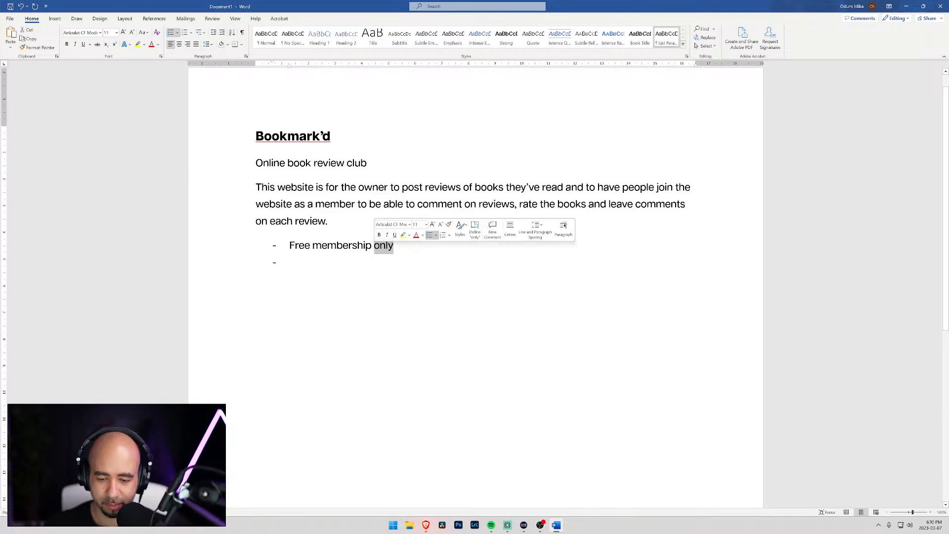
pyautogui.press('BackSpace')
pyautogui.write('N')
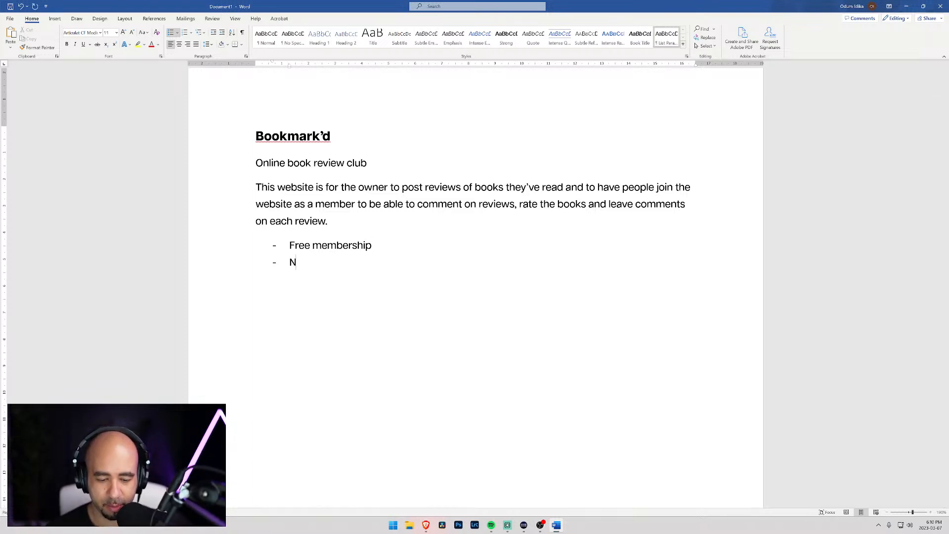
pyautogui.write('ewsletter')
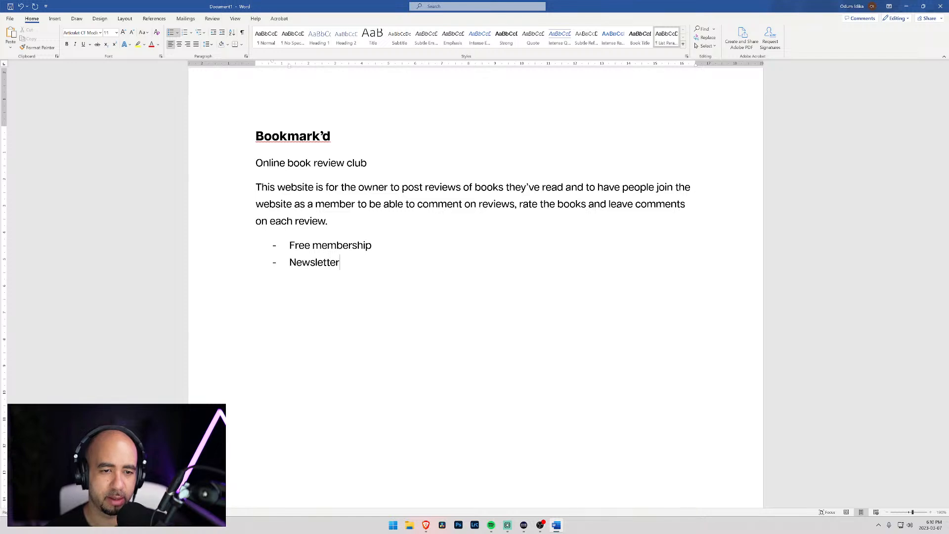
pyautogui.write(' as ')
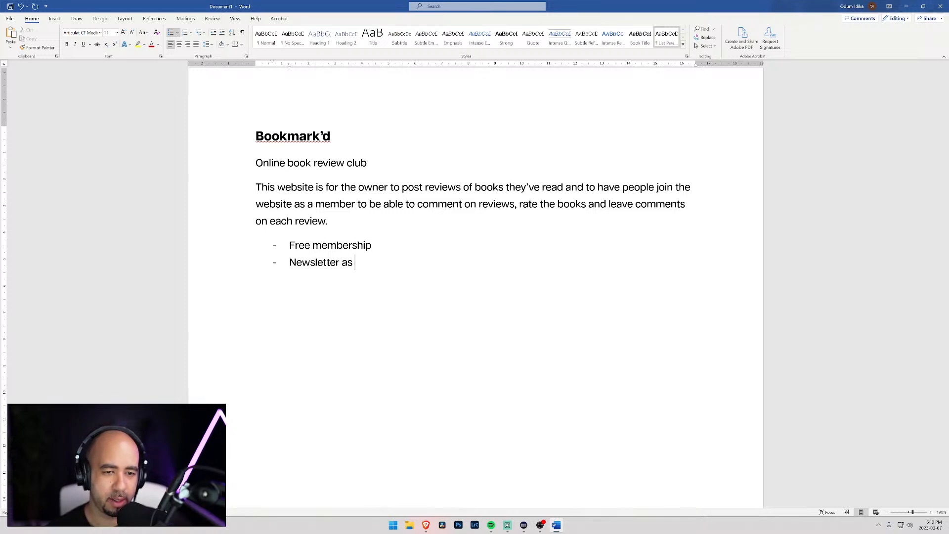
pyautogui.write('way to r')
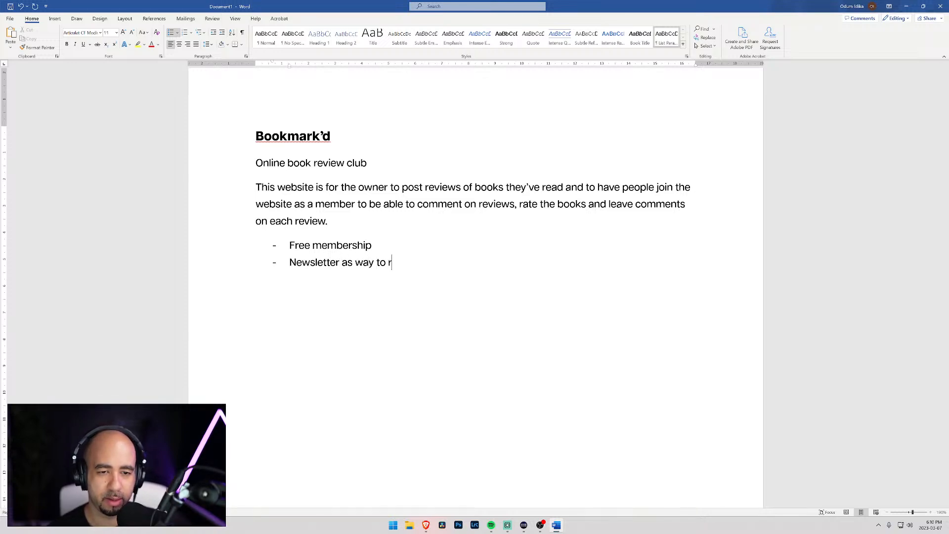
pyautogui.write('each audience')
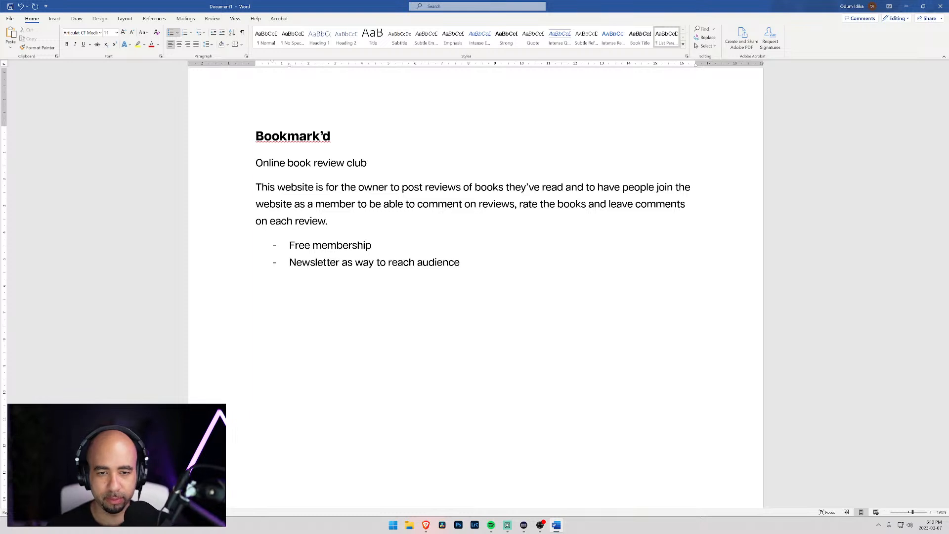
# Step: End the dashed list and add a plain "Functionality" line below it
pyautogui.press('Return')
pyautogui.press('Return')
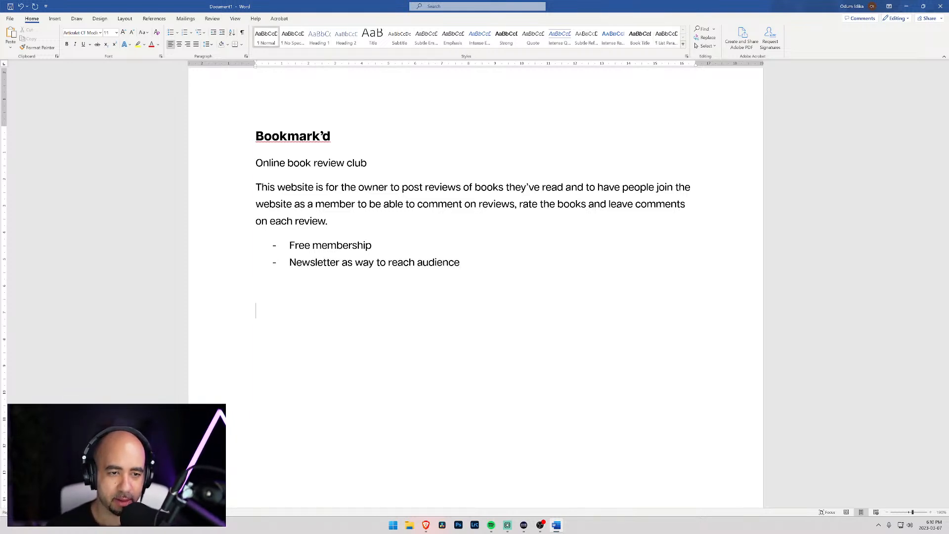
pyautogui.write('Functi')
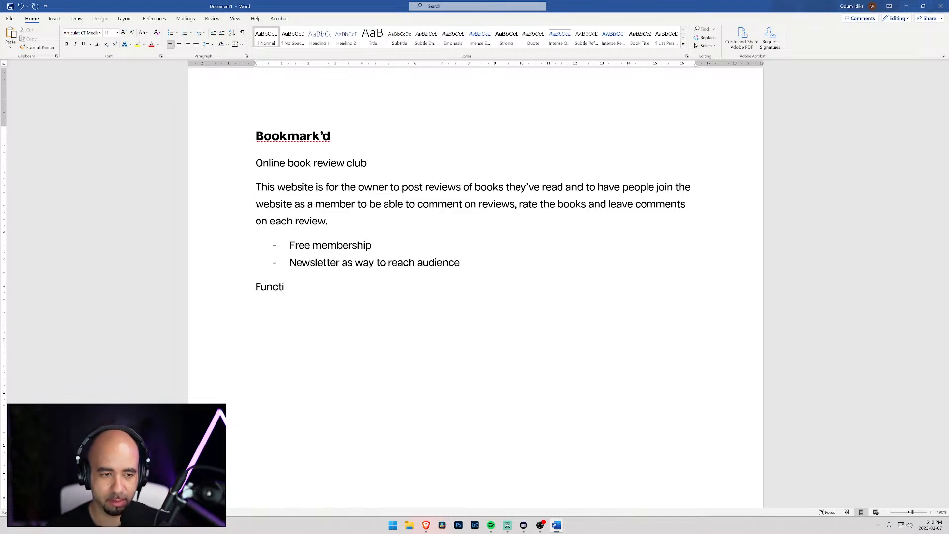
pyautogui.write('onality')
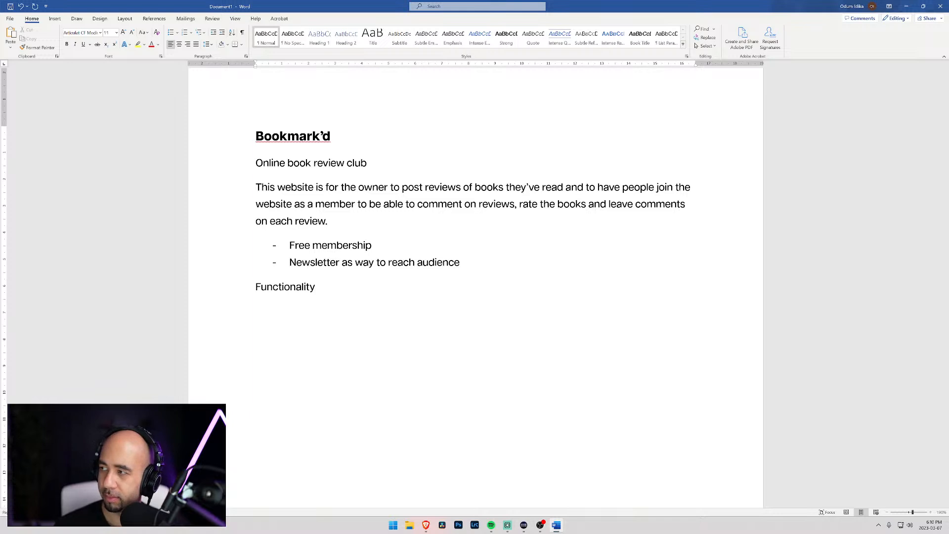
pyautogui.press('Return')
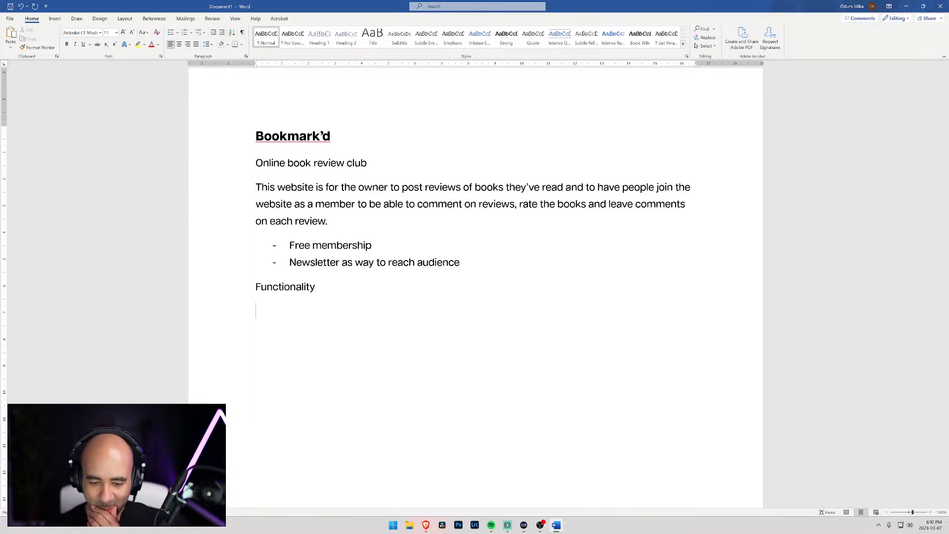
# Step: Start a dashed list under Functionality with the item "Member"
pyautogui.write('- ')
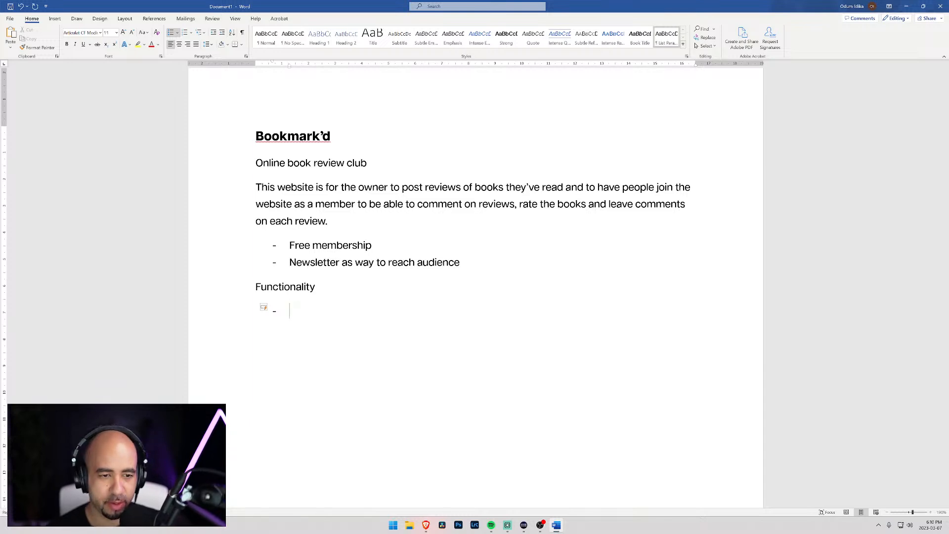
pyautogui.write('Un')
pyautogui.press('BackSpace')
pyautogui.press('BackSpace')
pyautogui.write('Memberts')
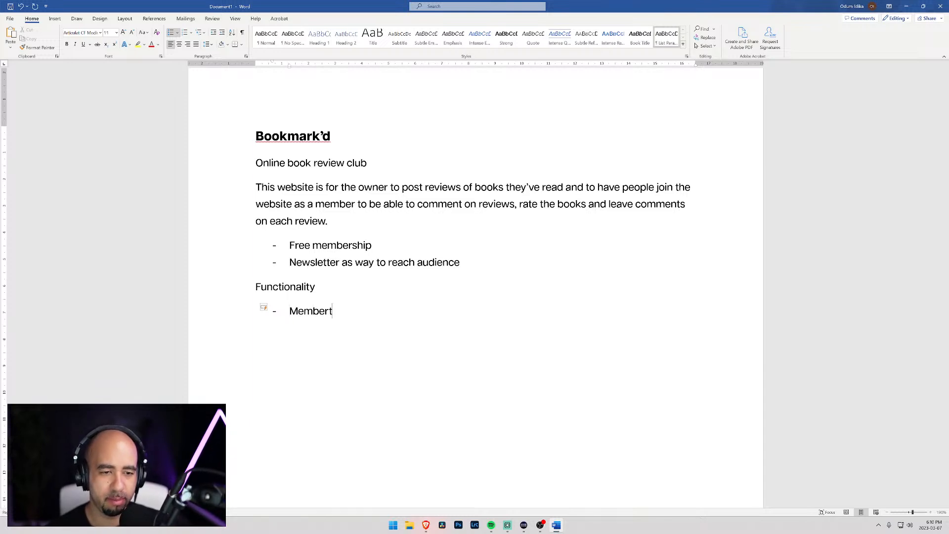
pyautogui.press('BackSpace')
pyautogui.press('BackSpace')
# Step: Add the indented sub-item "Join / update password / cancel / unsubscribe" under Member
pyautogui.press('Return')
pyautogui.press('Tab')
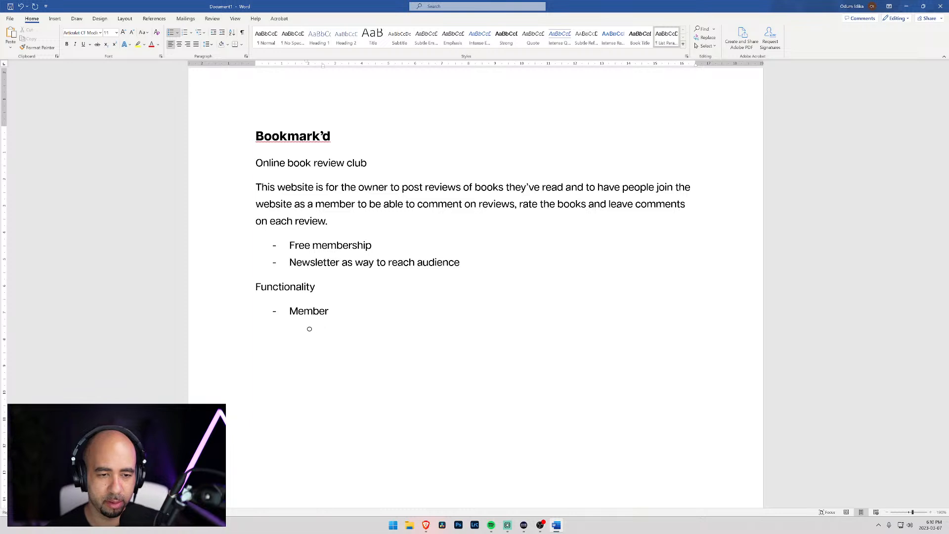
pyautogui.write('Join')
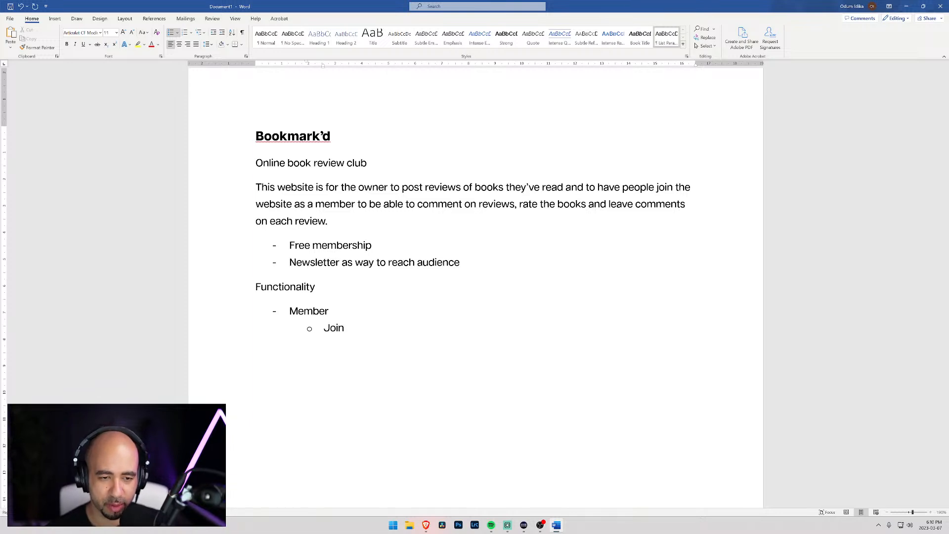
pyautogui.press('Return')
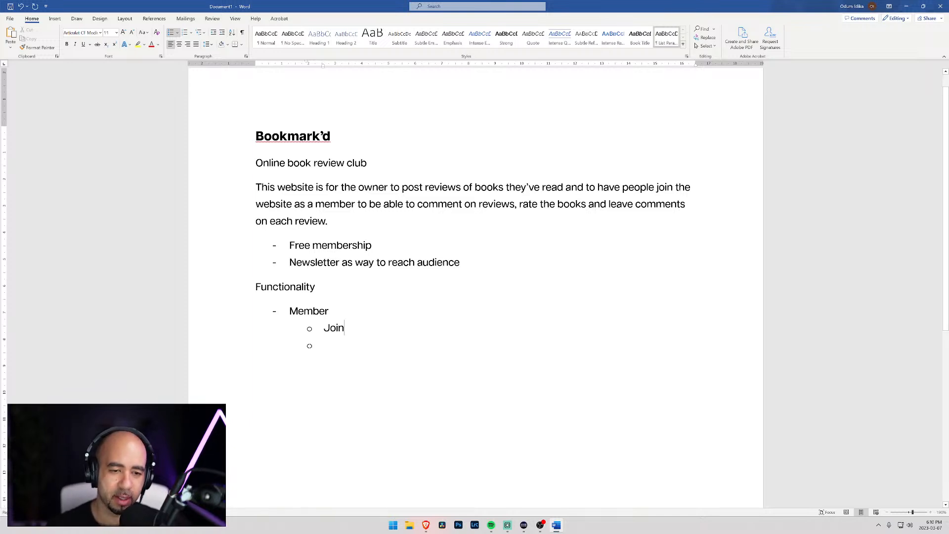
pyautogui.write('/ Update')
pyautogui.hotkey('ctrl', 'BackSpace')
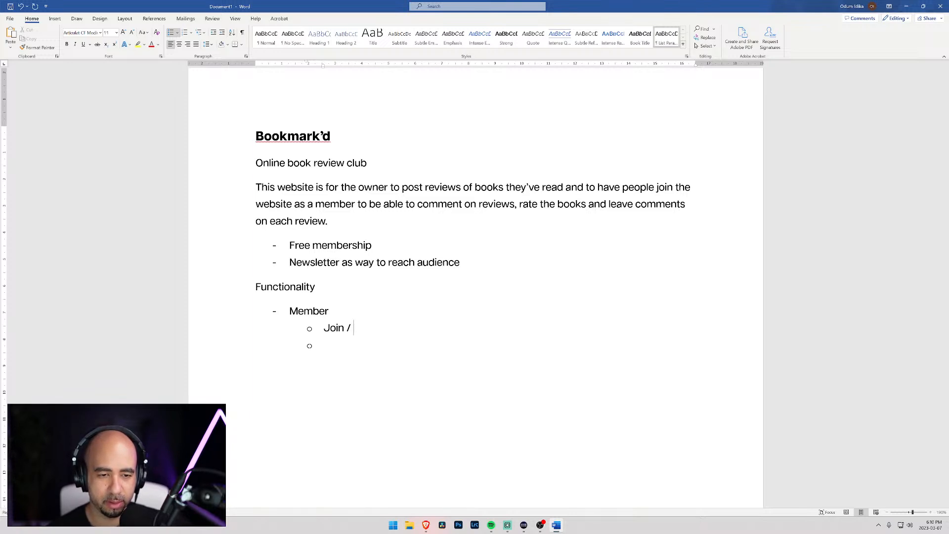
pyautogui.write('update pa')
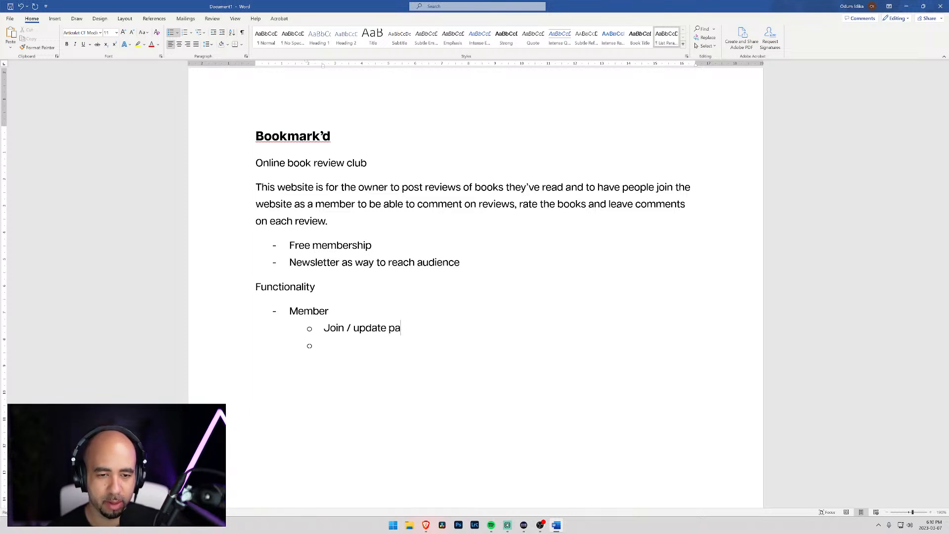
pyautogui.write('ssword / cancel')
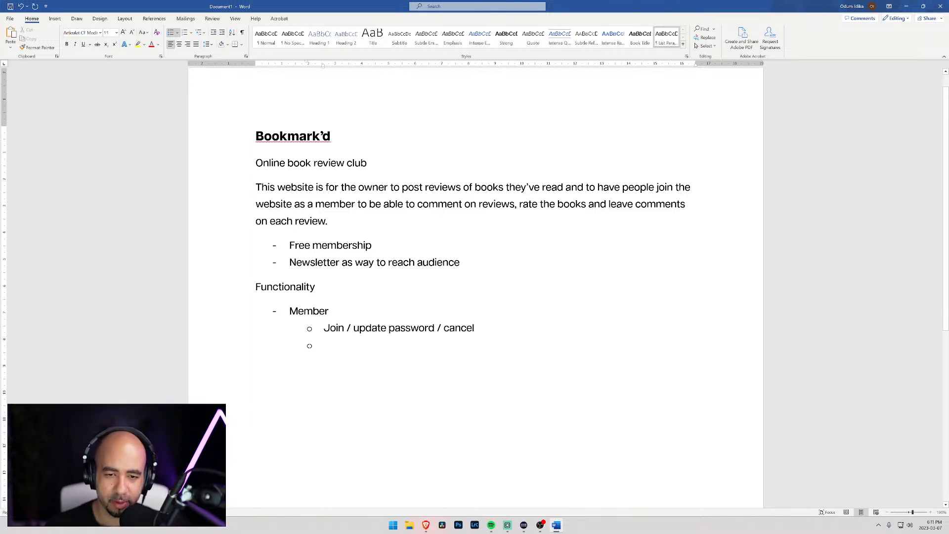
pyautogui.write('/ uns')
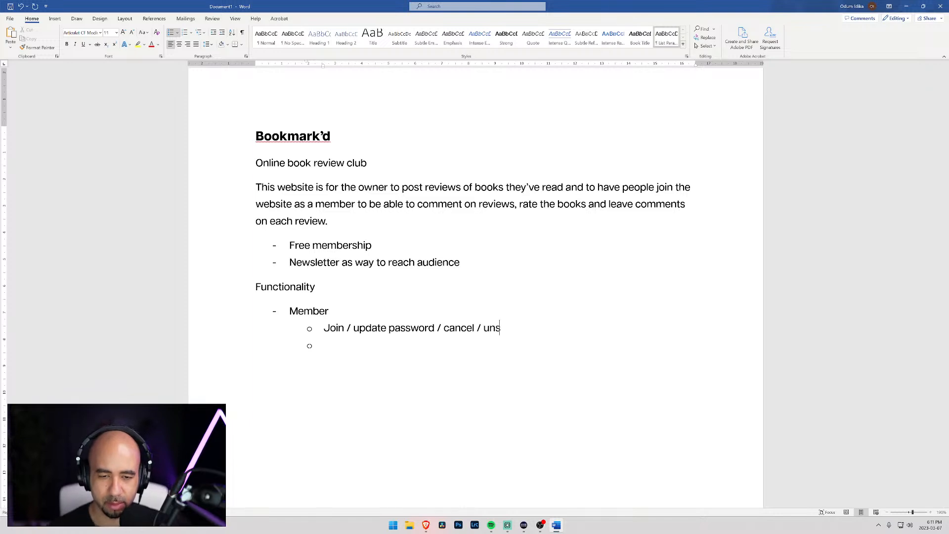
pyautogui.write('ubscribe ')
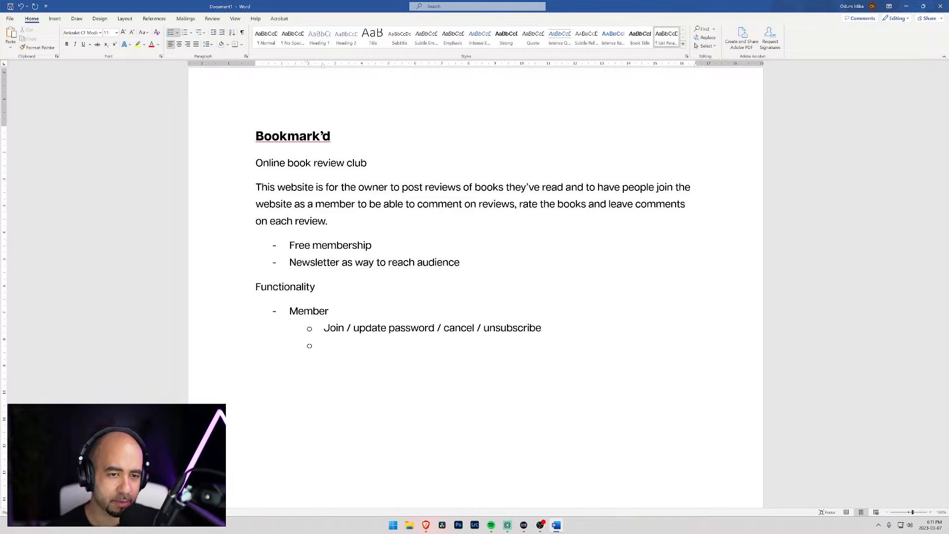
# Step: Add "Leave rating on each review" as the second sub-item under Member
pyautogui.write('Leave ')
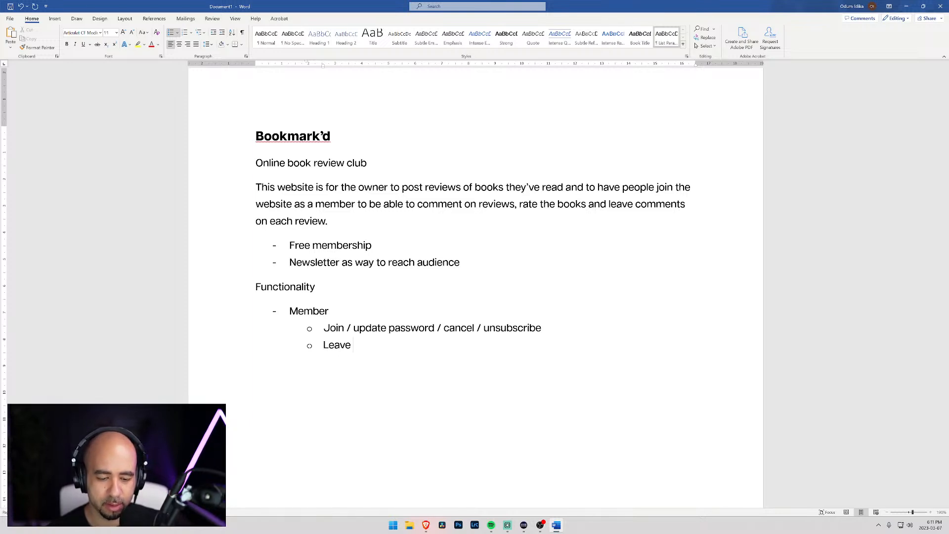
pyautogui.write('rating ')
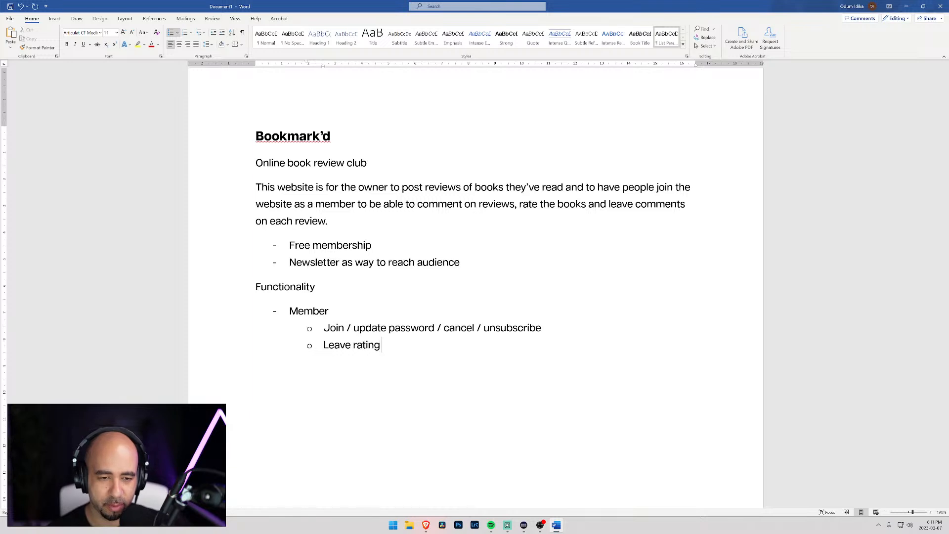
pyautogui.write('on each review')
pyautogui.press('Return')
# Step: Add the Member sub-items "Leave a comment on each review" and "Recommend books for review"
pyautogui.write('Leave c')
pyautogui.press('BackSpace')
pyautogui.press('BackSpace')
pyautogui.press('BackSpace')
pyautogui.write('e a comment on each review')
pyautogui.press('Return')
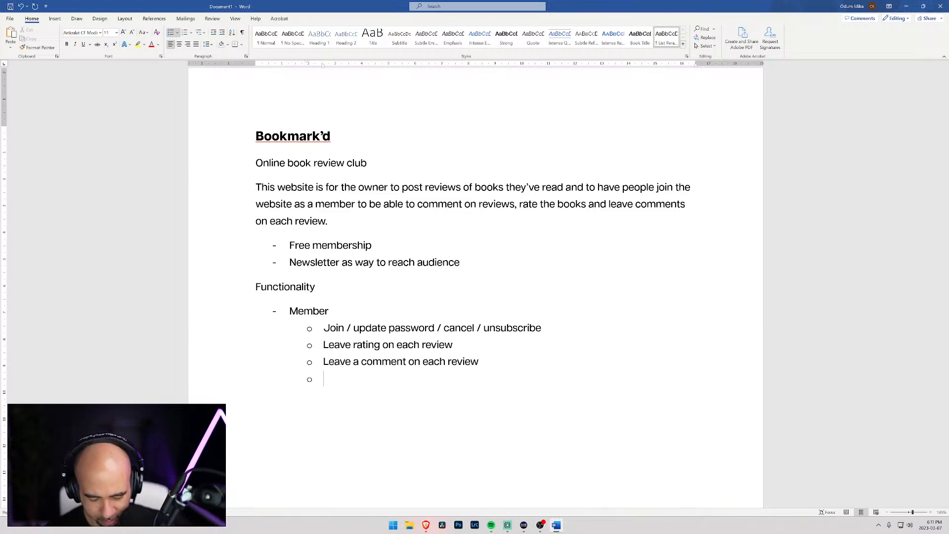
pyautogui.write('Reco')
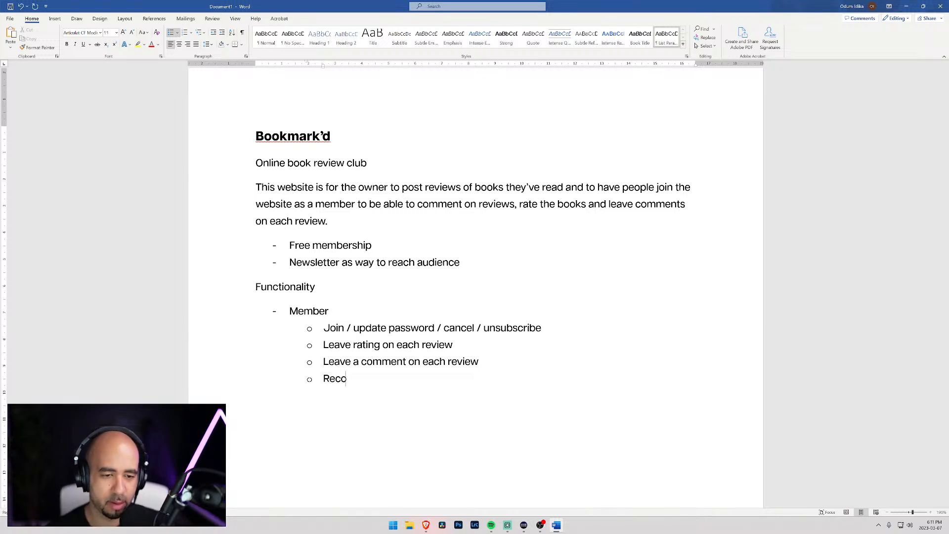
pyautogui.write('mmend books for review')
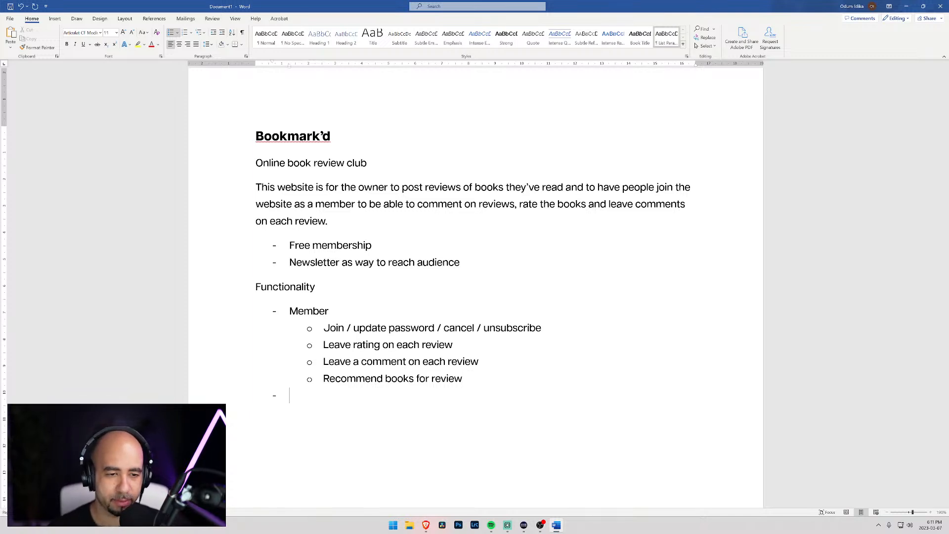
# Step: Add a top-level "Editors" item to the Functionality list with the sub-item "Create reviews"
pyautogui.write('Editors')
pyautogui.press('Return')
pyautogui.press('Tab')
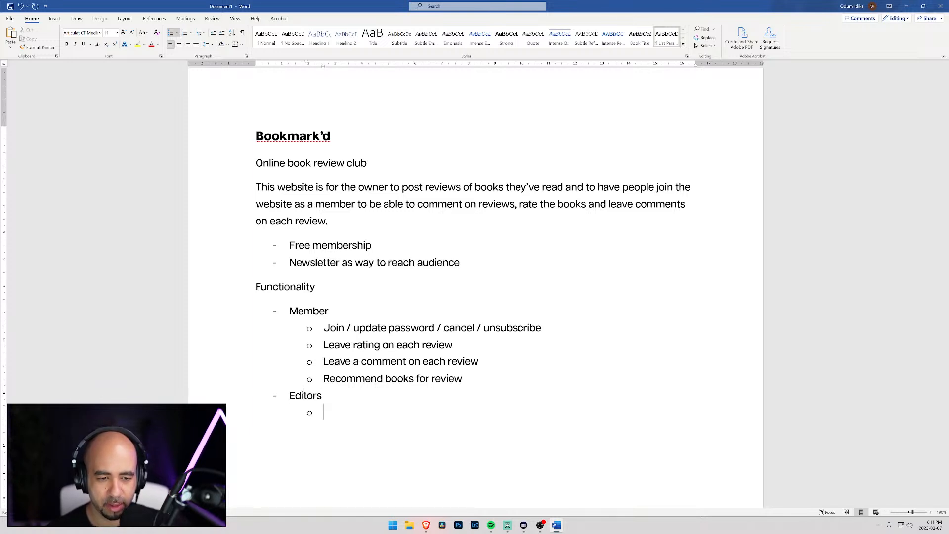
pyautogui.write('Create')
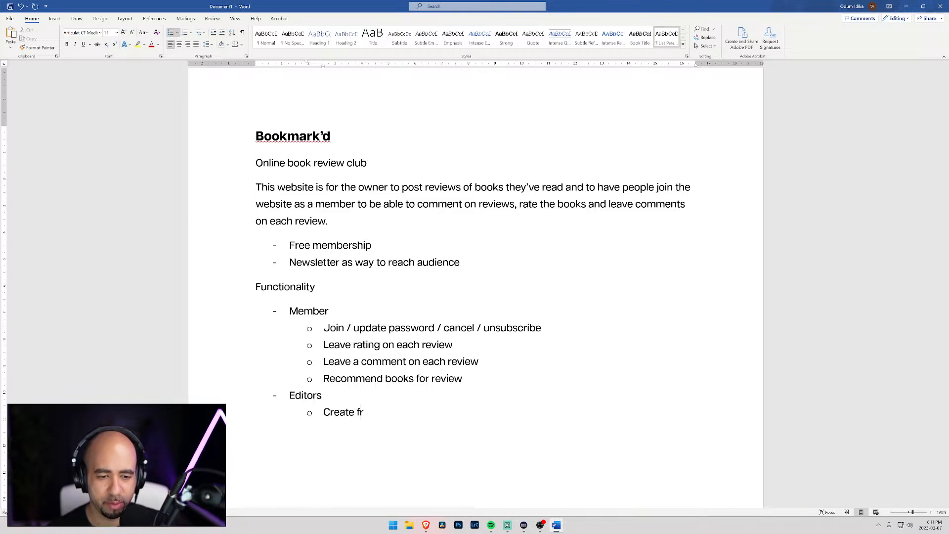
pyautogui.write(' reviews')
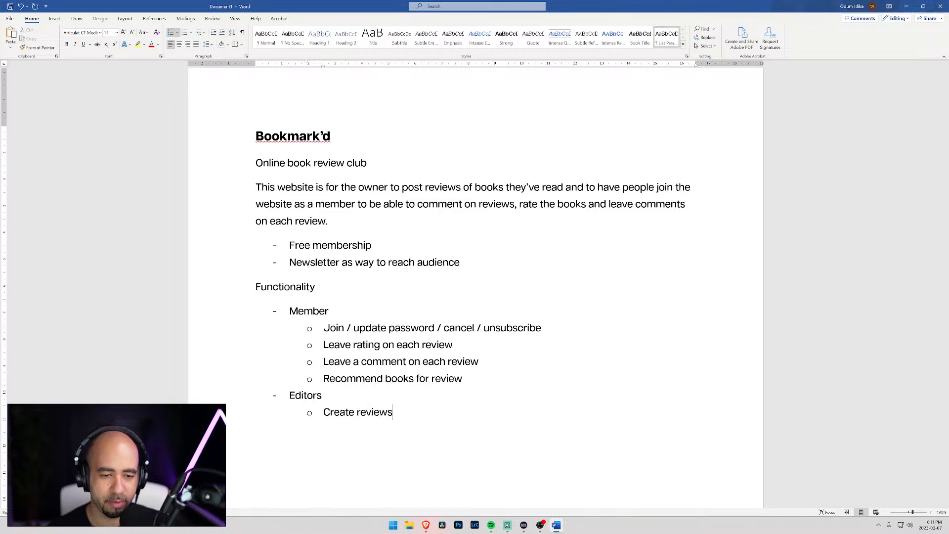
pyautogui.press('Return')
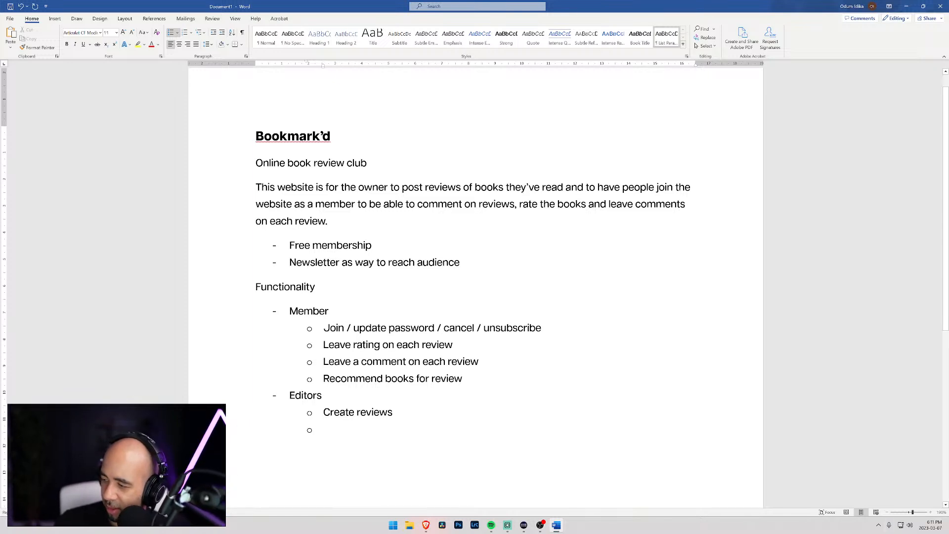
pyautogui.hotkey('alt', 'Tab')
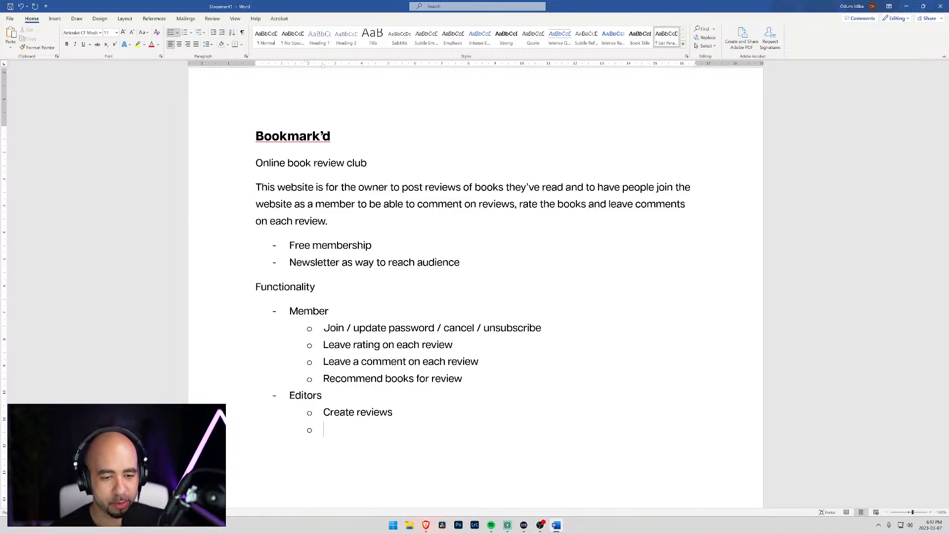
# Step: Add "Moderate comments" and "Create blog posts" as further sub-items under Editors
pyautogui.write('Moderat')
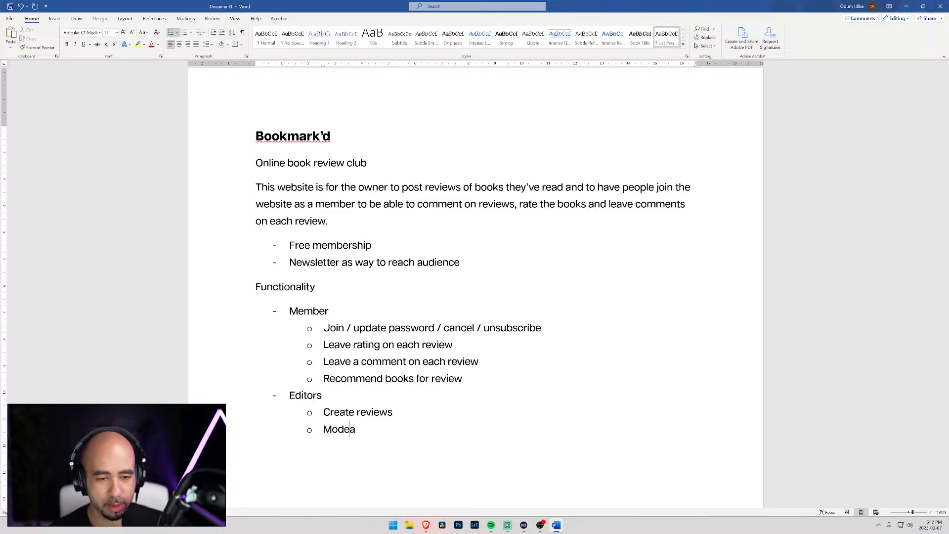
pyautogui.press('BackSpace')
pyautogui.press('BackSpace')
pyautogui.press('BackSpace')
pyautogui.write('rate comments')
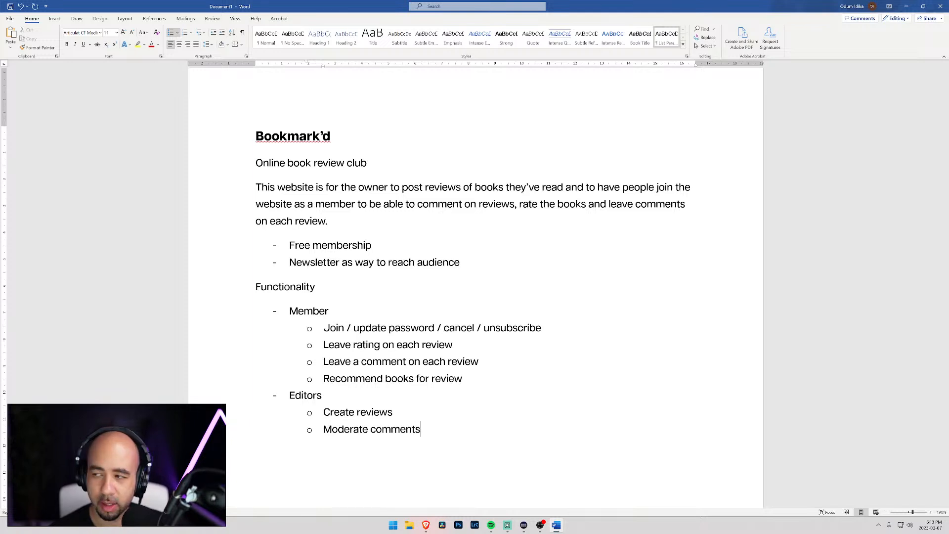
pyautogui.press('Return')
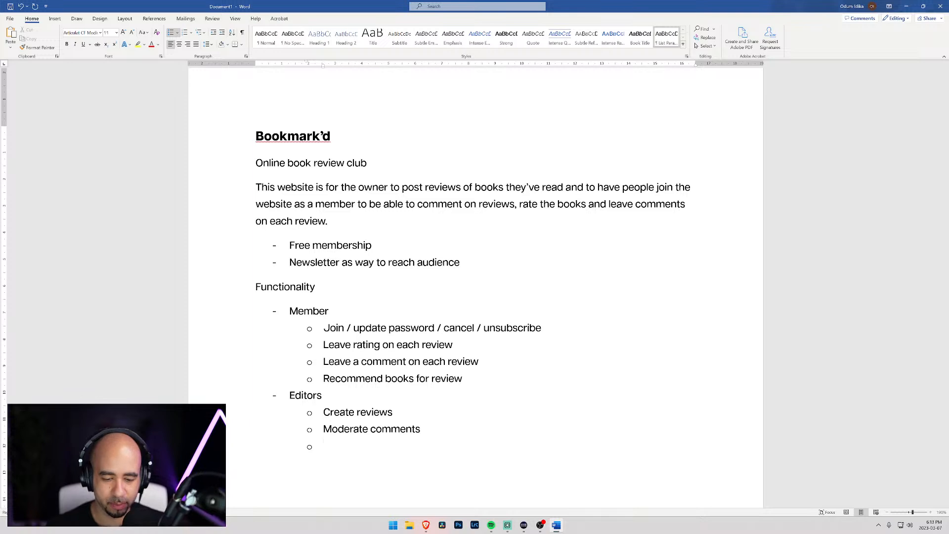
pyautogui.write('Creatr')
pyautogui.press('BackSpace')
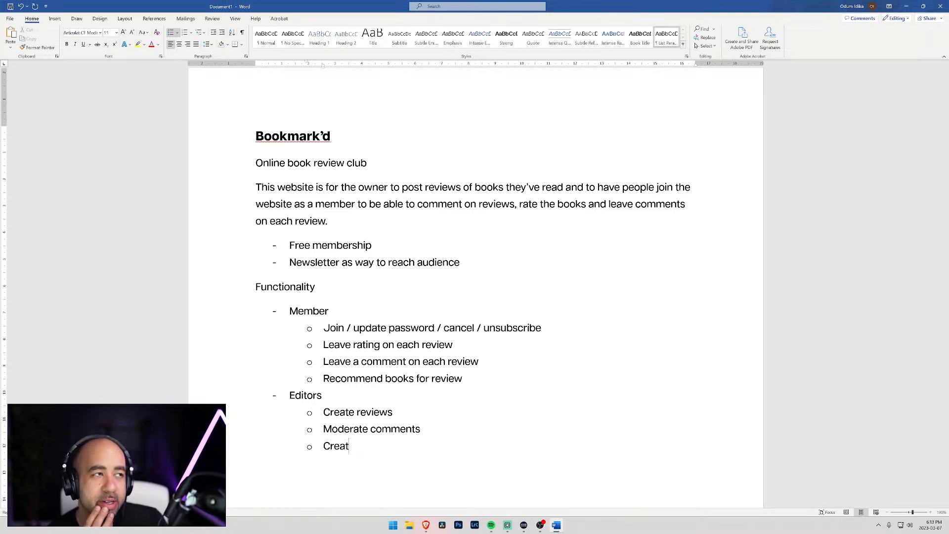
pyautogui.write('e blog posts')
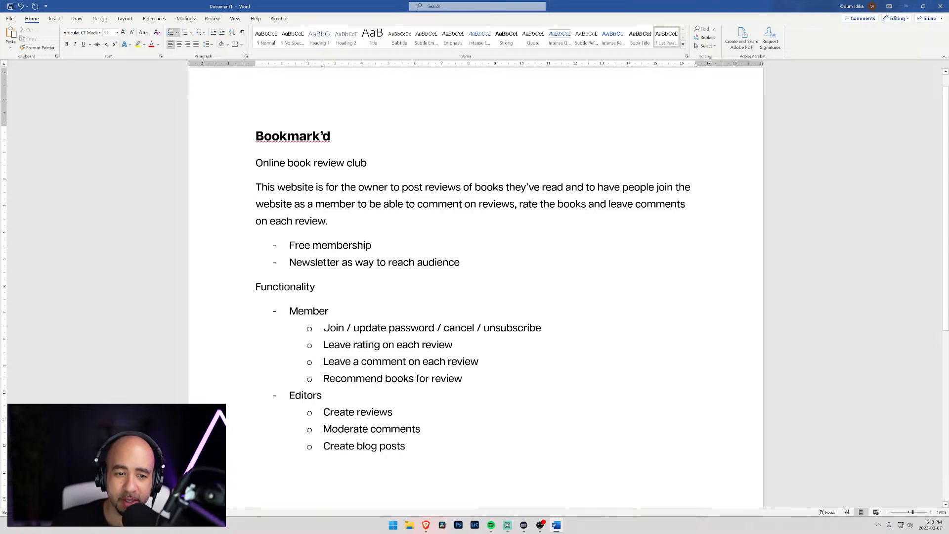
# Step: Set the font of the "Functionality" heading to Articulat CF Extra Bold
pyautogui.tripleClick(285, 287)
pyautogui.click(100, 33)
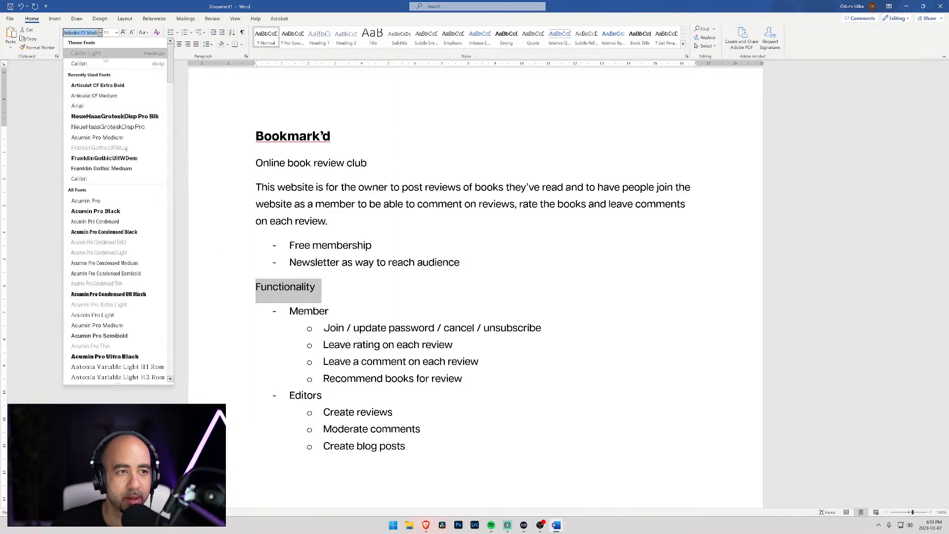
pyautogui.click(98, 85)
# Step: End the bulleted list after "Create blog posts" and add a new plain line reading "Data Structure"
pyautogui.click(406, 446)
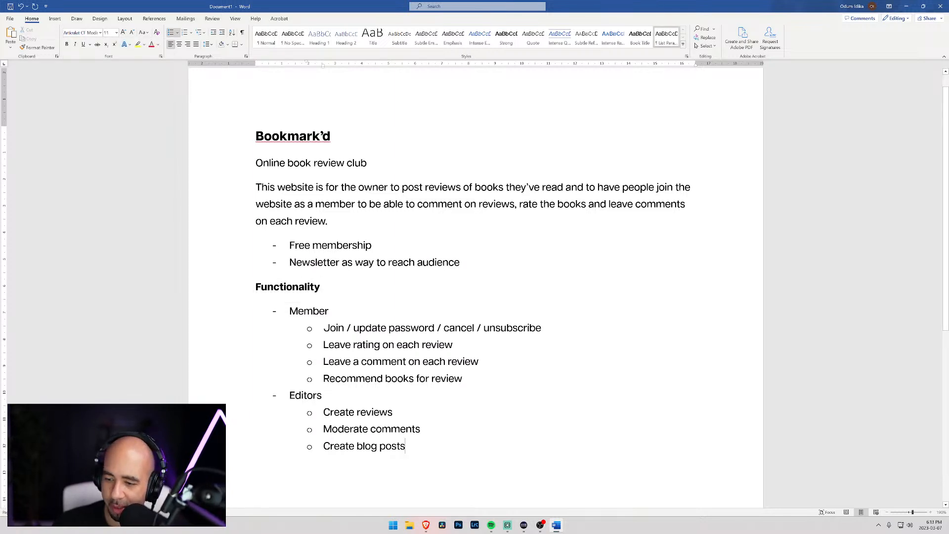
pyautogui.press('Return')
pyautogui.hotkey('shift', 'Tab')
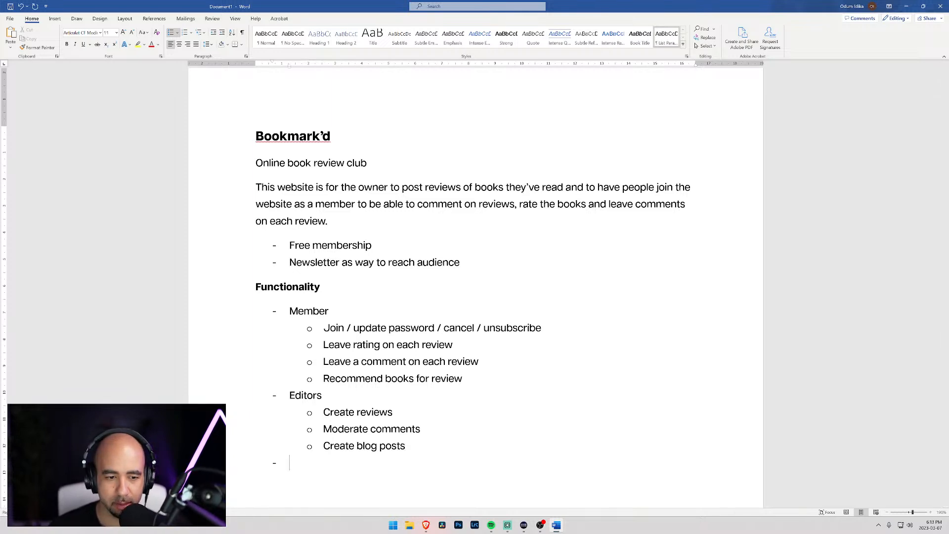
pyautogui.press('Return')
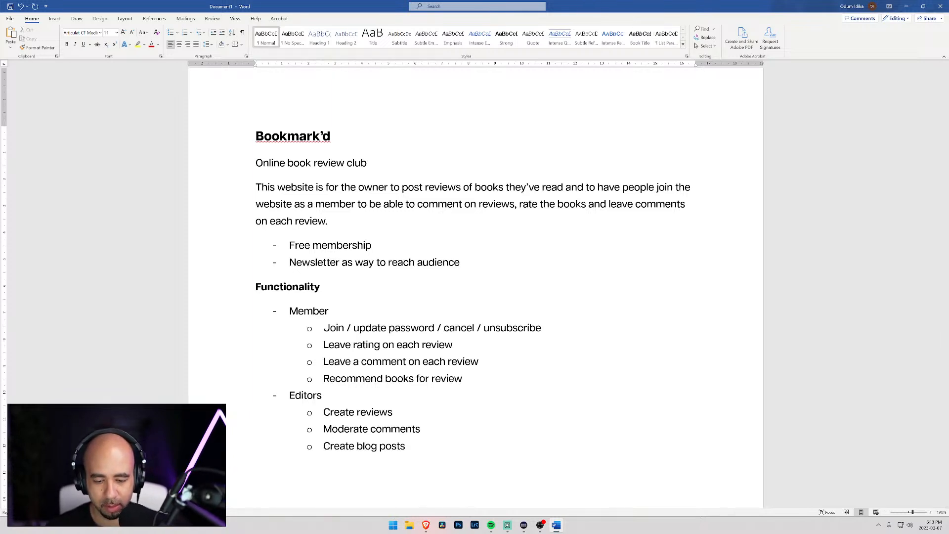
pyautogui.write('Data Structure')
pyautogui.press('Return')
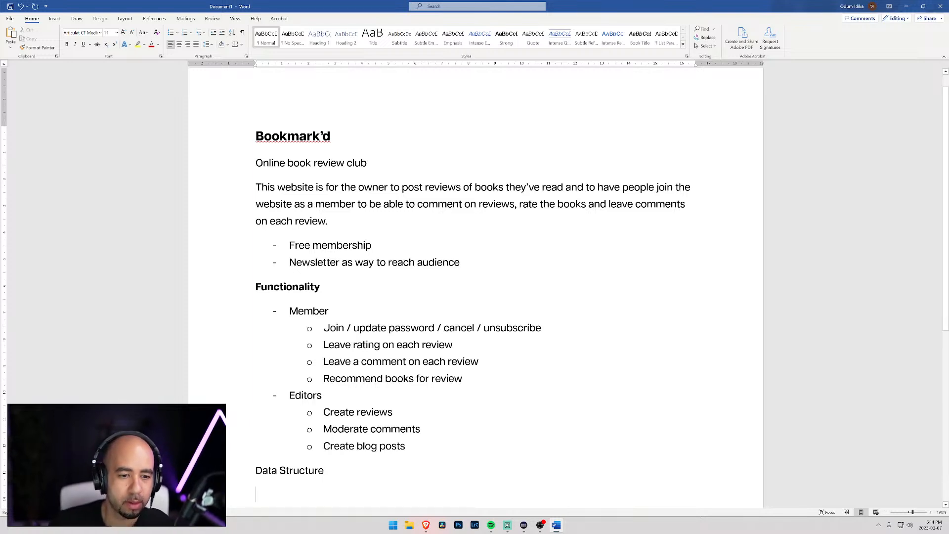
# Step: Add a "Reviews" line under Data Structure and start a dashed list below it with "Title" and "Cate"
pyautogui.scroll(-2, 322, 470)
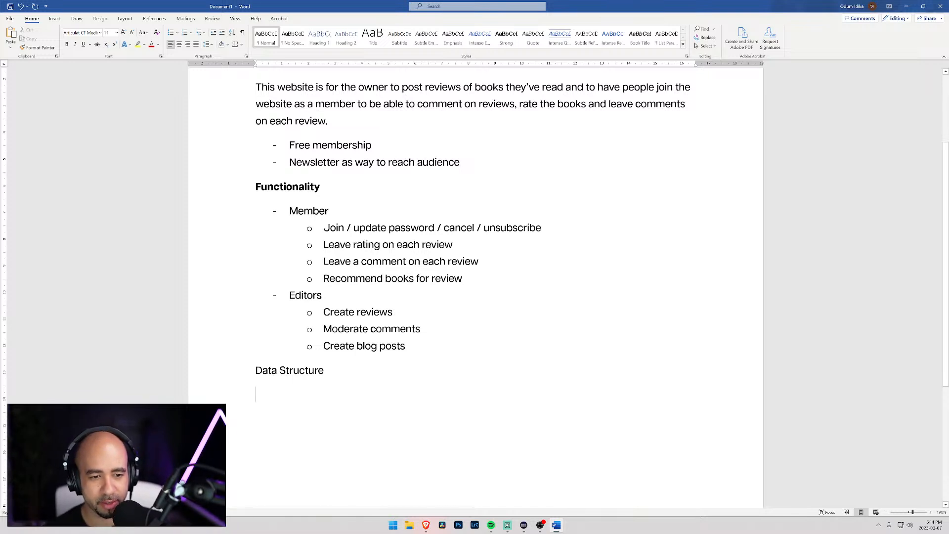
pyautogui.press('BackSpace')
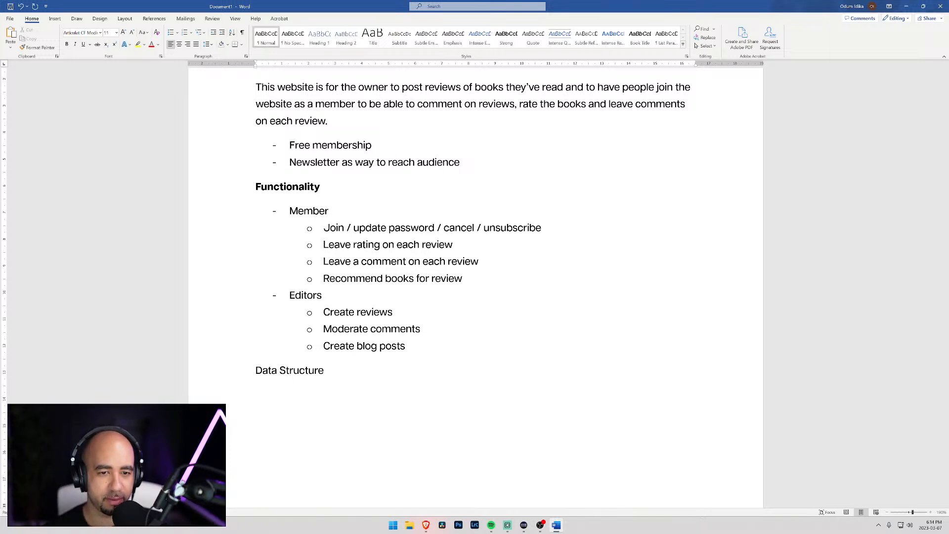
pyautogui.write('Reviews')
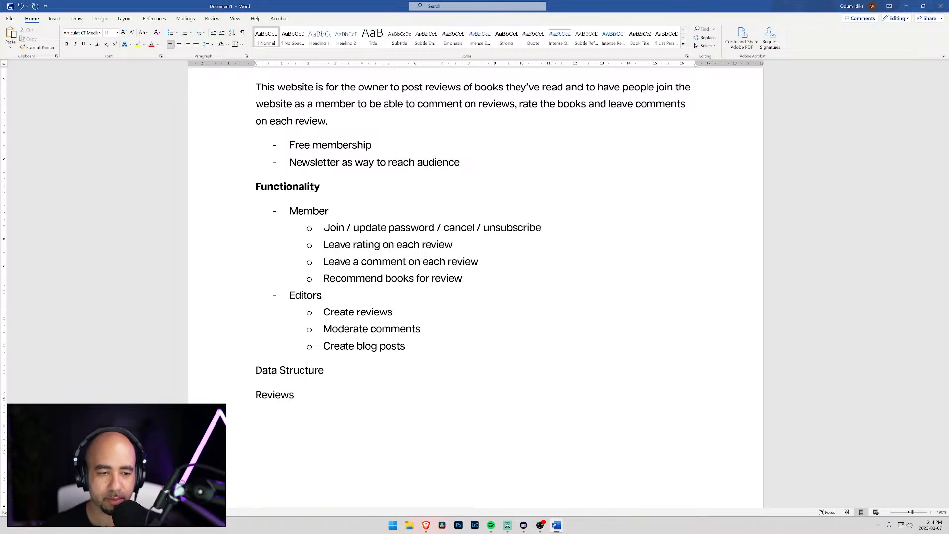
pyautogui.press('Return')
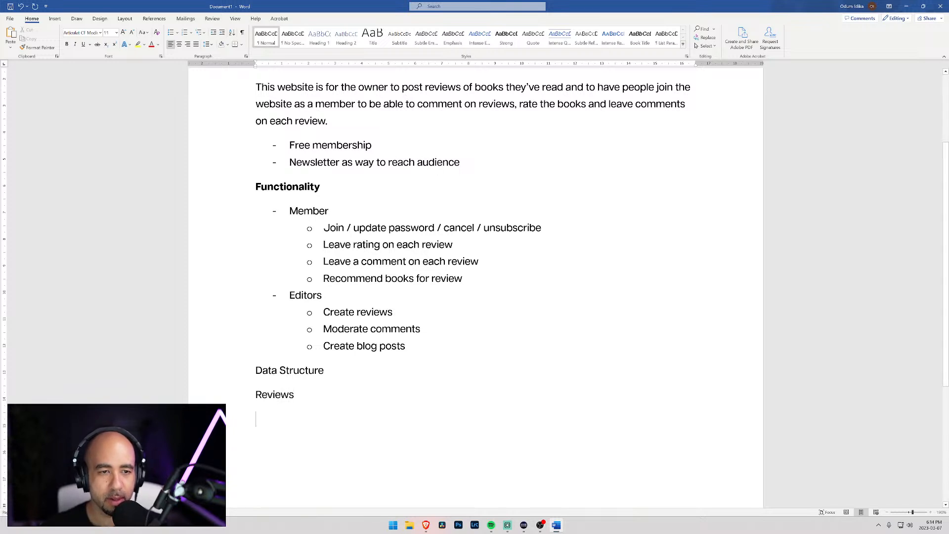
pyautogui.click(170, 33)
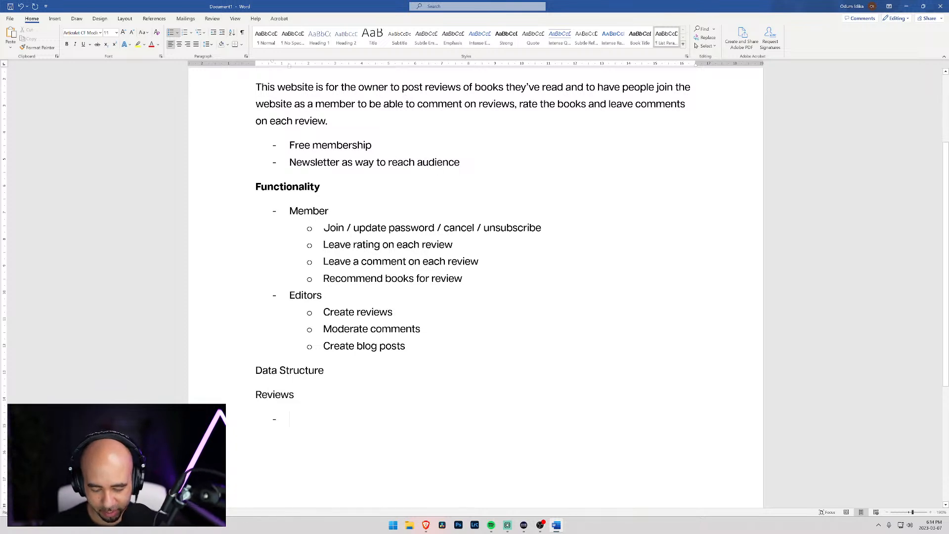
pyautogui.write('Title')
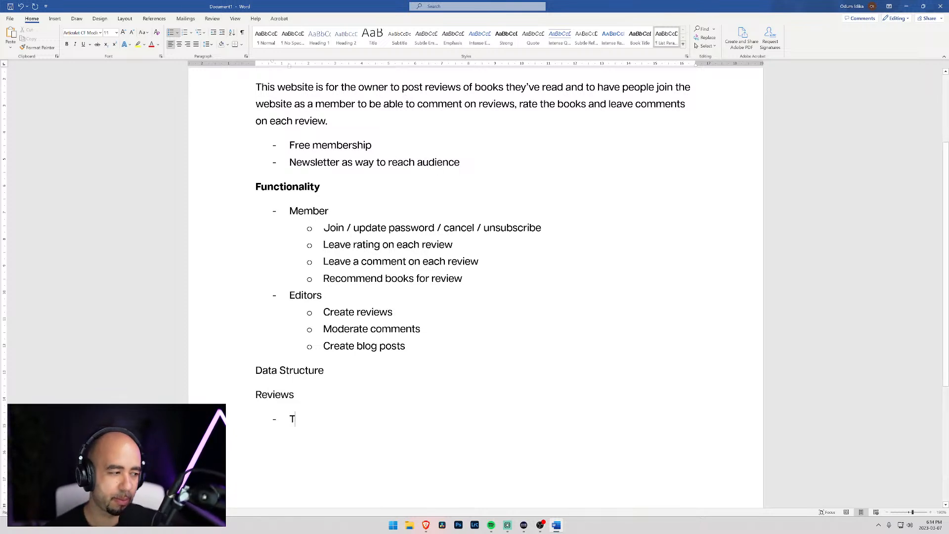
pyautogui.press('Return')
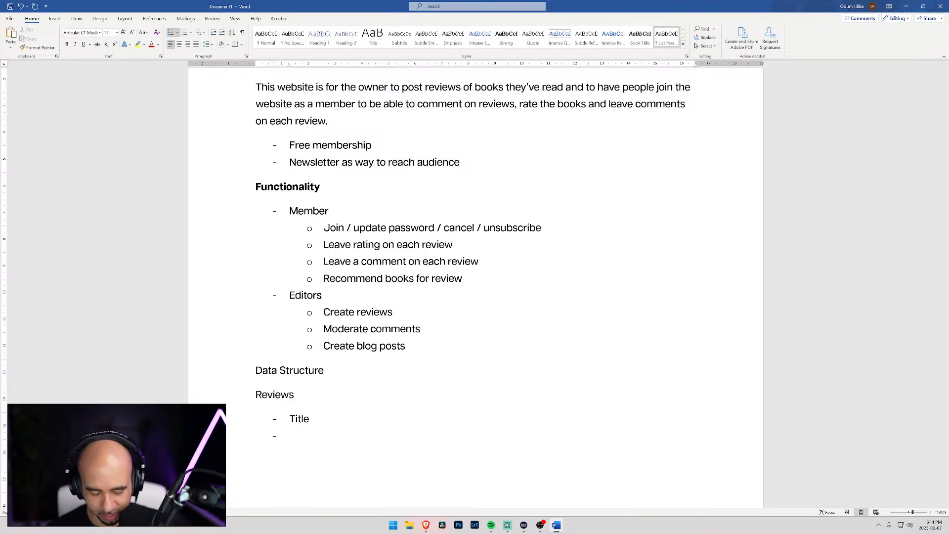
pyautogui.write('Cate')
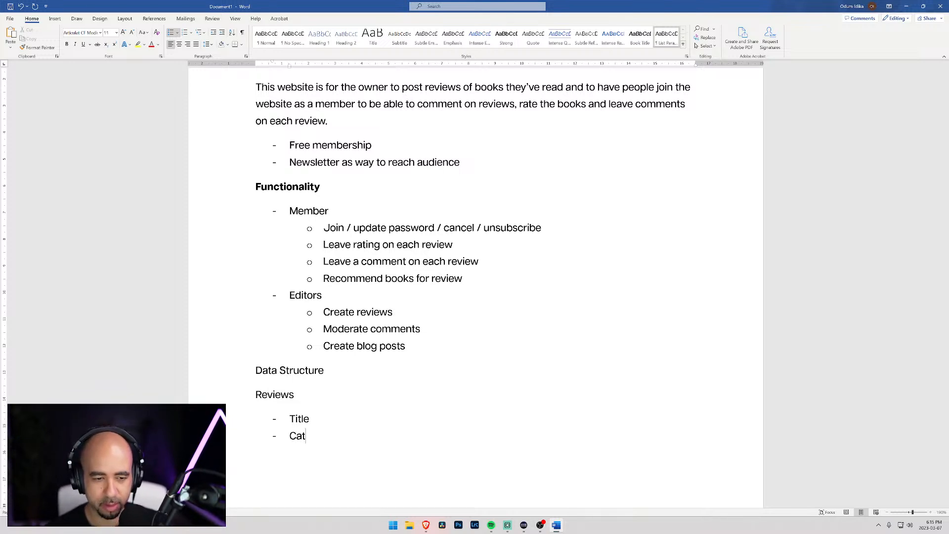
# Step: Extend the "Reviews" line under Data Structure with "/ Genres /"
pyautogui.hotkey('shift', 'Up')
pyautogui.hotkey('shift', 'Up')
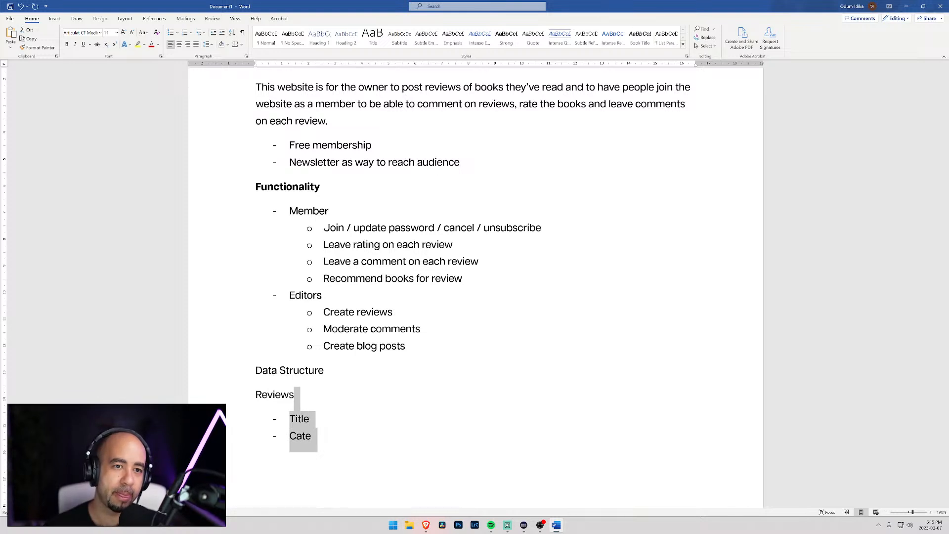
pyautogui.click(311, 436)
pyautogui.press('Up')
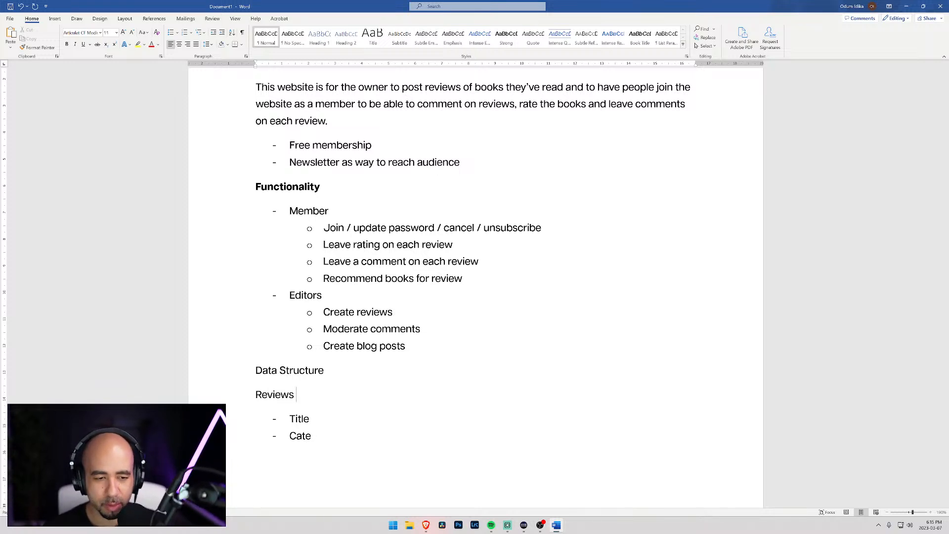
pyautogui.write('/')
pyautogui.write(' Categro')
pyautogui.press('BackSpace')
pyautogui.press('BackSpace')
pyautogui.press('BackSpace')
pyautogui.press('BackSpace')
pyautogui.press('BackSpace')
pyautogui.press('BackSpace')
pyautogui.press('BackSpace')
pyautogui.write('Genres /')
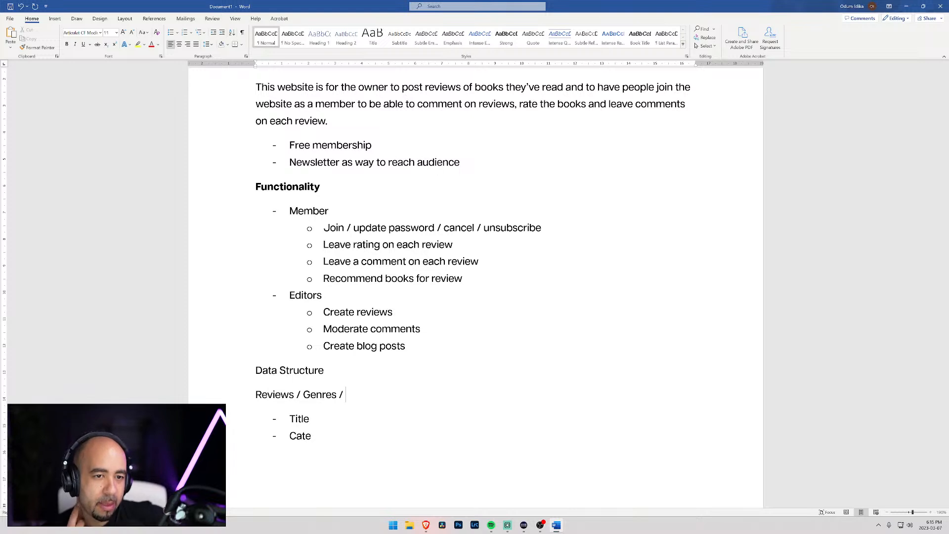
# Step: Append "Members / Comments / Ratings / Blog Posts / Tags" to the line of data types under Data Structure
pyautogui.write('Members / ')
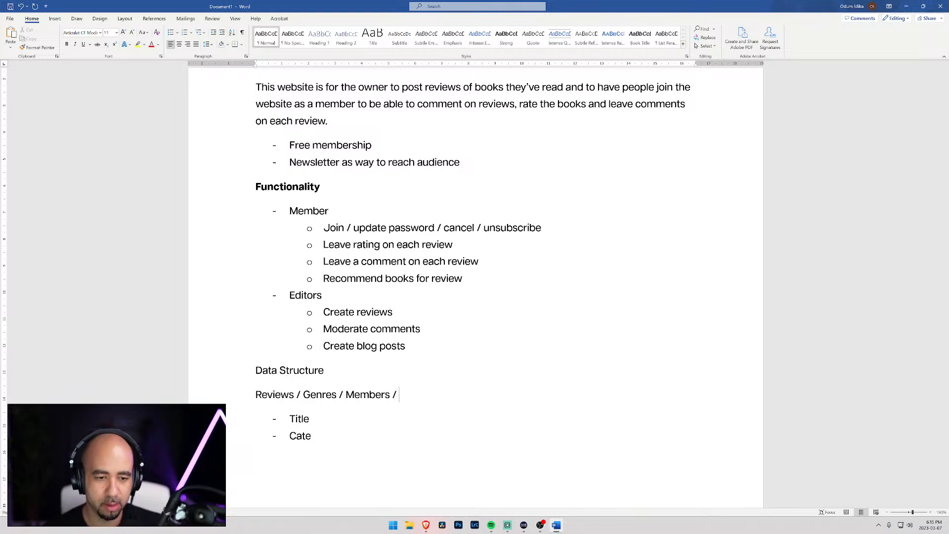
pyautogui.write('Comments /')
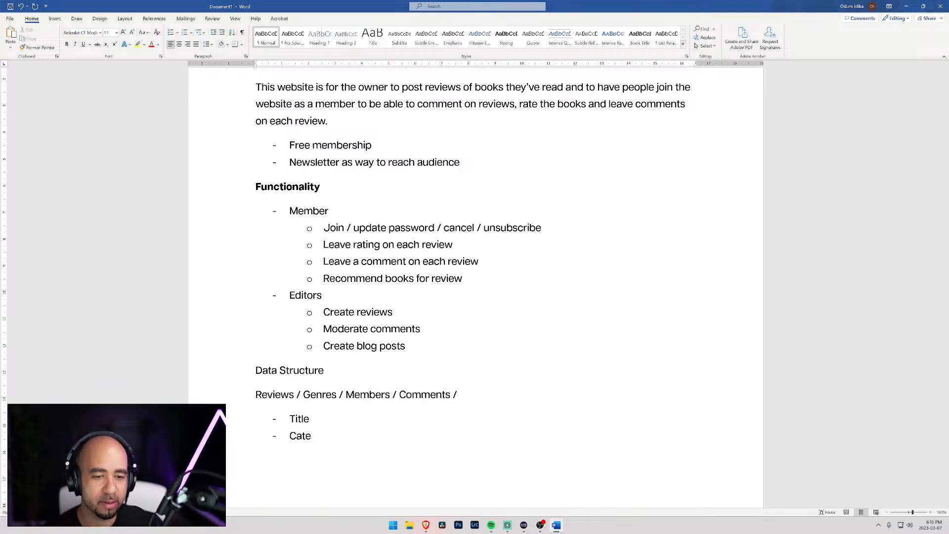
pyautogui.write('Ratings')
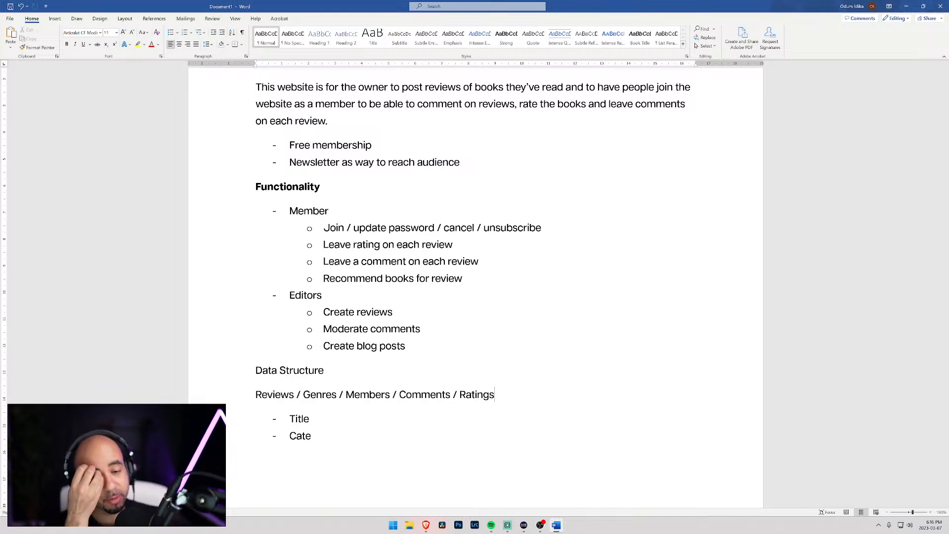
pyautogui.write('/')
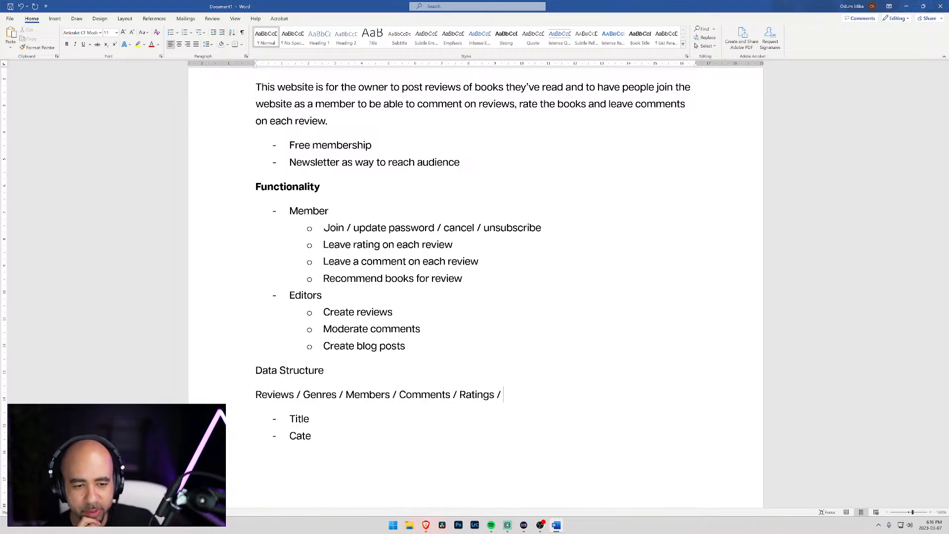
pyautogui.write('Blog /')
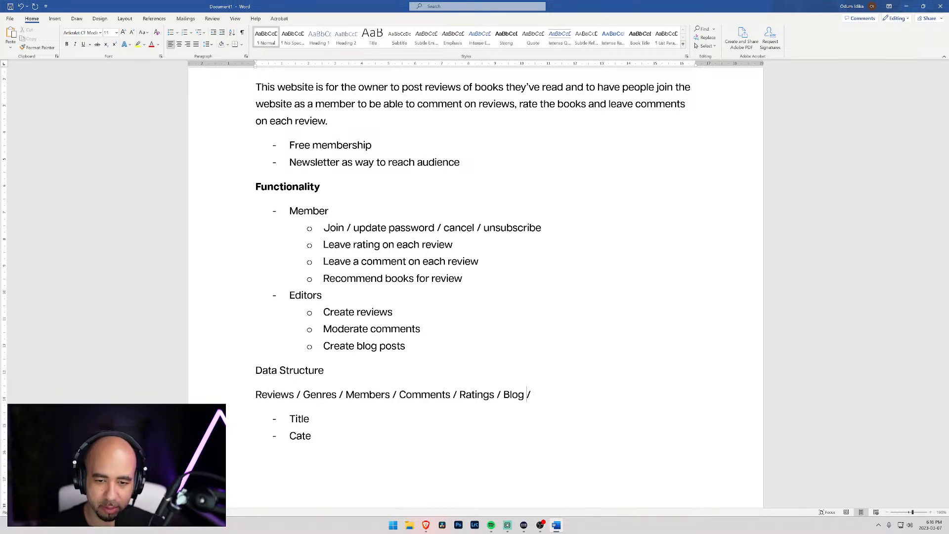
pyautogui.write('P osts ')
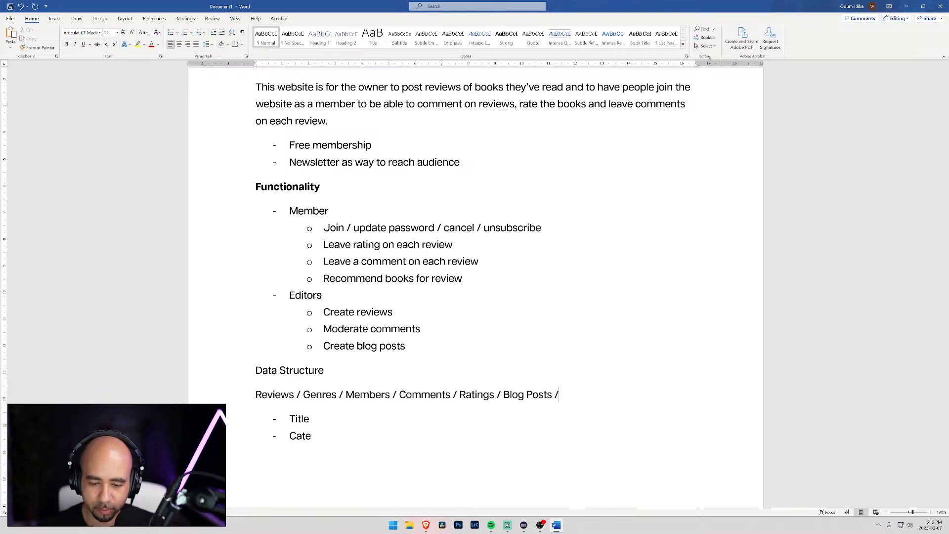
pyautogui.write('Tags')
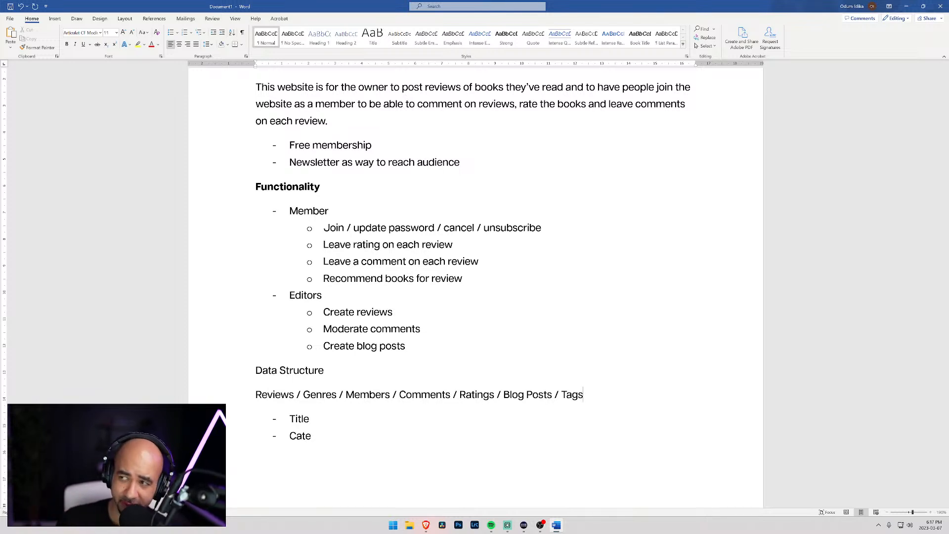
# Step: Switch to Goodreads in the Brave browser and open the Nonfiction page from its full genre list
pyautogui.hotkey('alt', 'Tab')
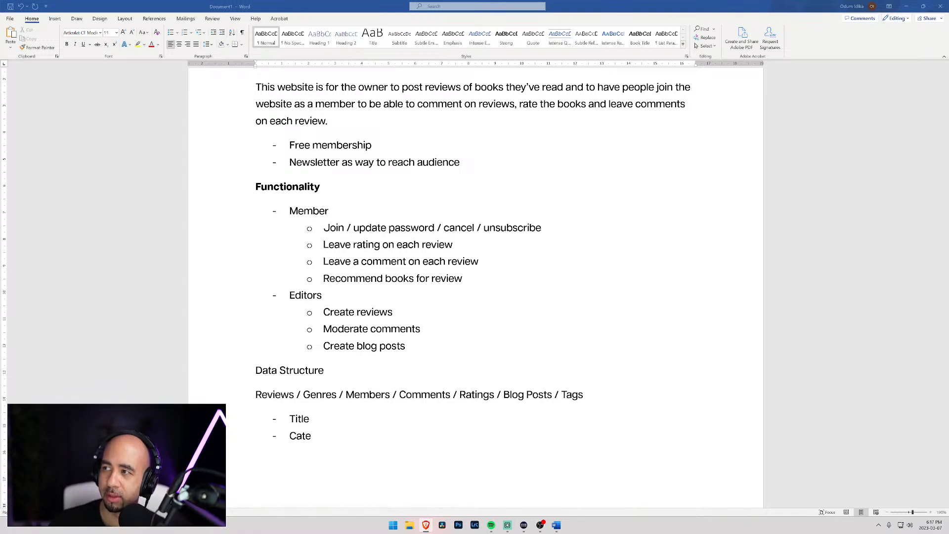
pyautogui.hotkey('alt', 'Tab')
pyautogui.click(306, 132)
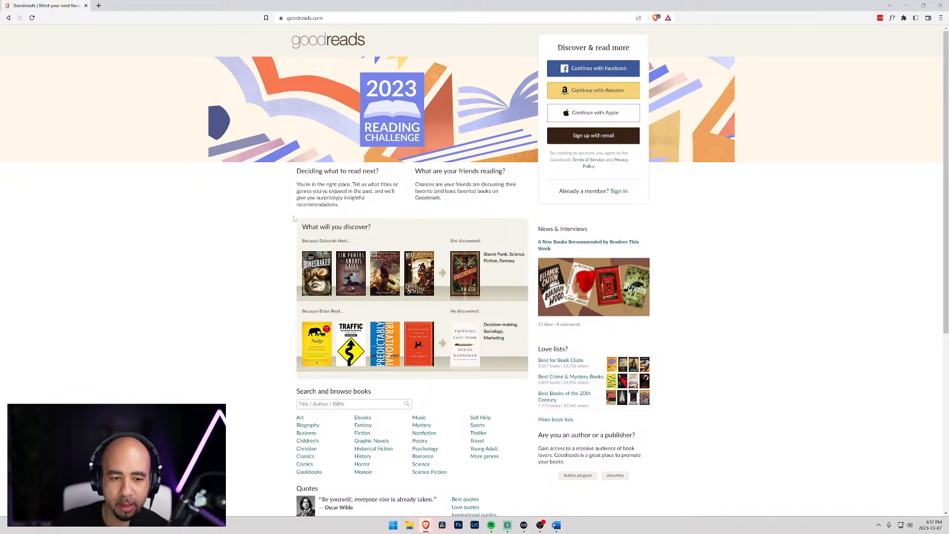
pyautogui.hotkey('ctrl', '+')
pyautogui.hotkey('ctrl', '+')
pyautogui.hotkey('ctrl', '+')
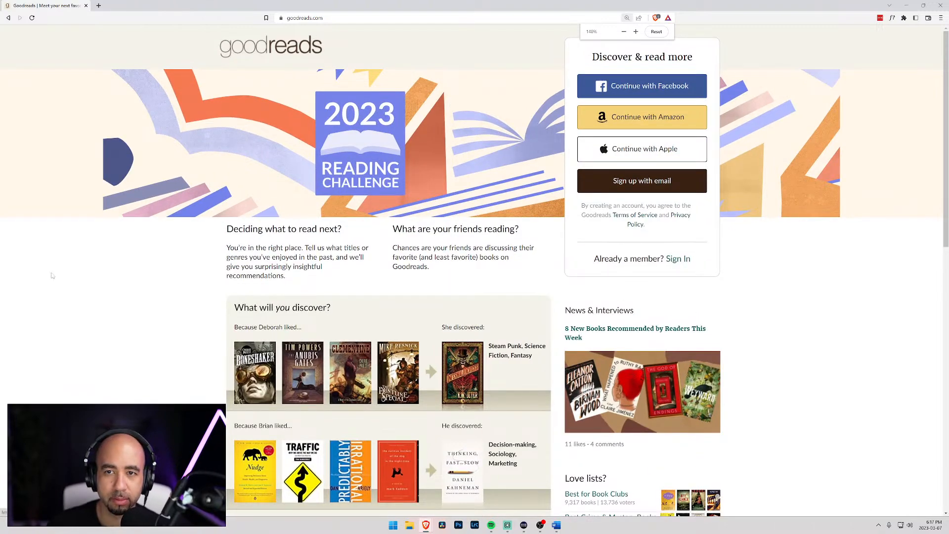
pyautogui.scroll(-6, 66, 273)
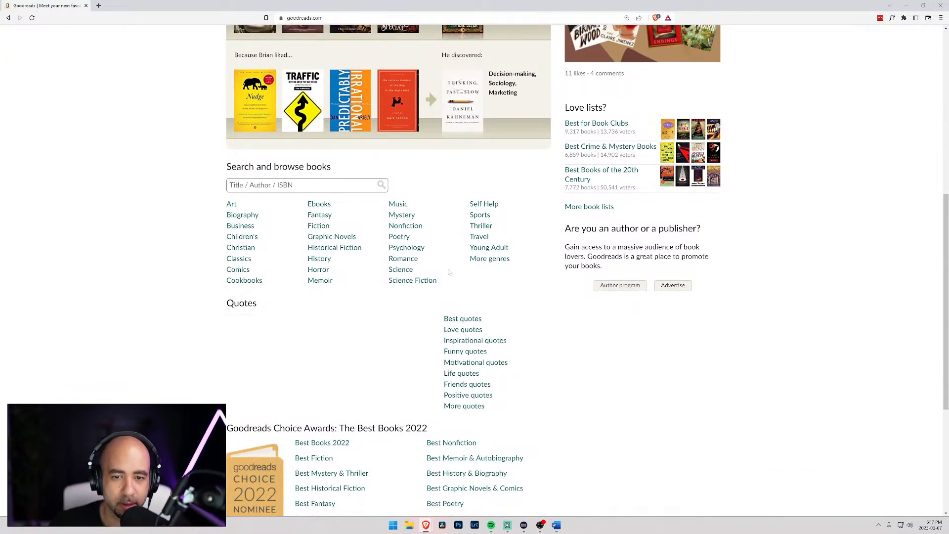
pyautogui.click(492, 259)
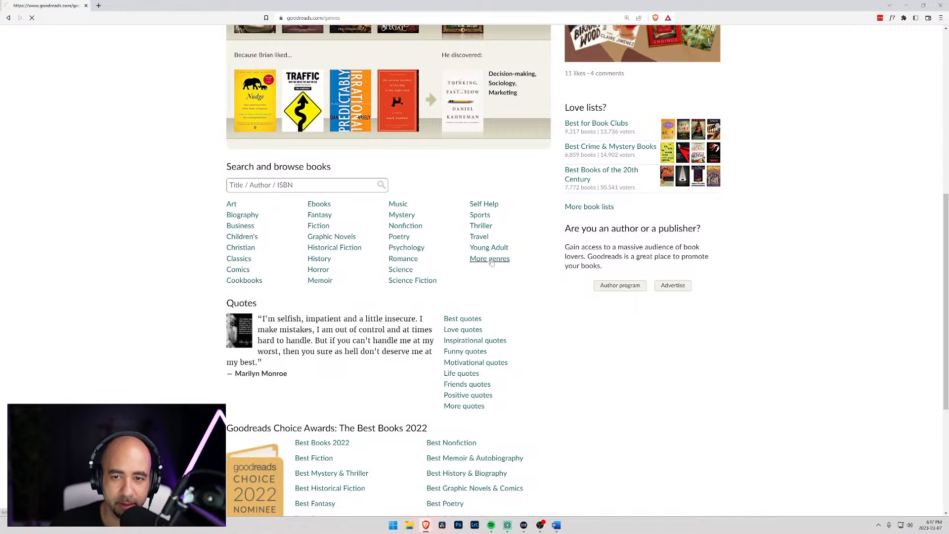
pyautogui.click(714, 133)
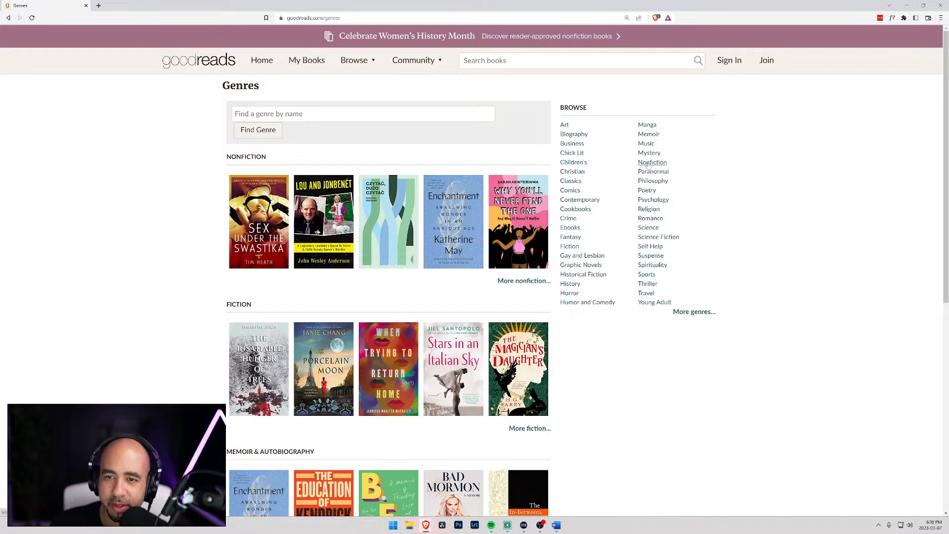
pyautogui.click(647, 165)
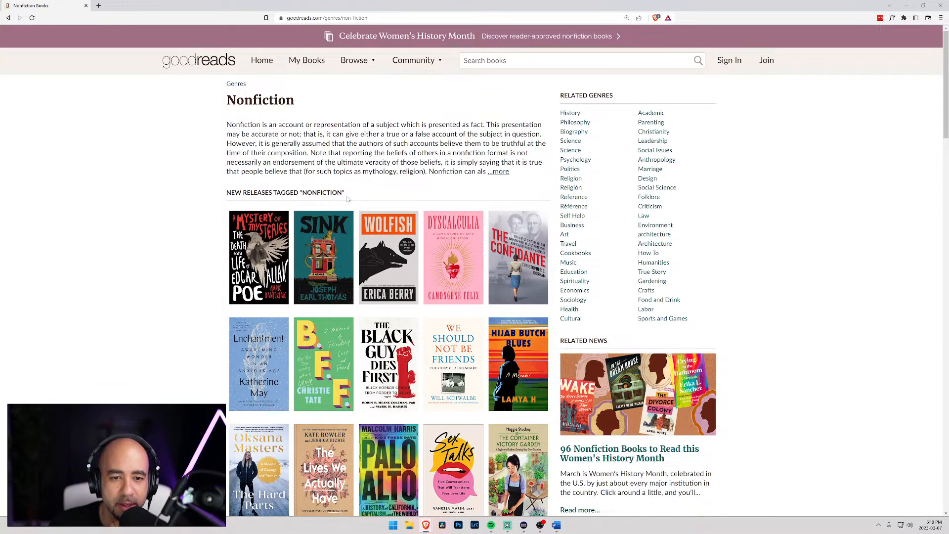
# Step: Examine the Nonfiction genre page's new releases, a book's preview details and the related genres list
pyautogui.scroll(-2, 349, 200)
pyautogui.scroll(-3, 347, 198)
pyautogui.moveTo(345, 198)
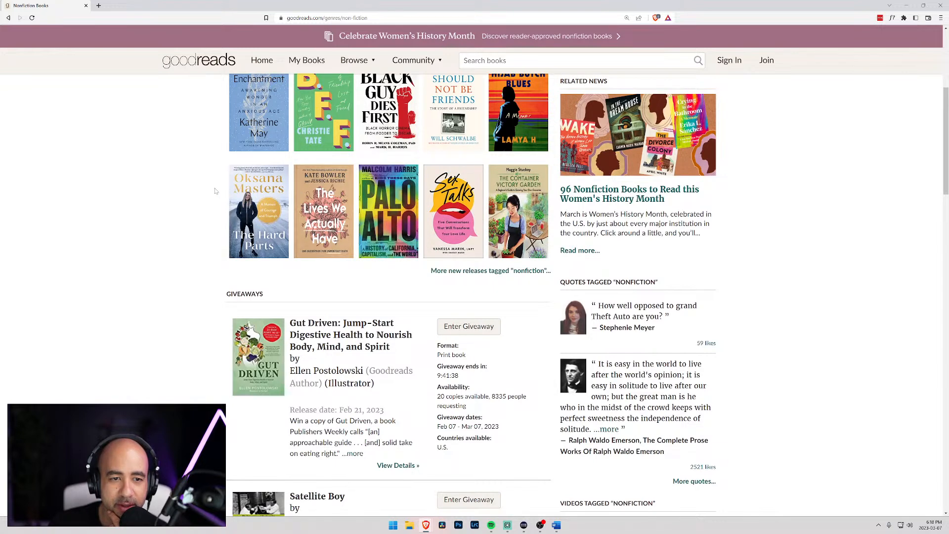
pyautogui.scroll(3, 215, 191)
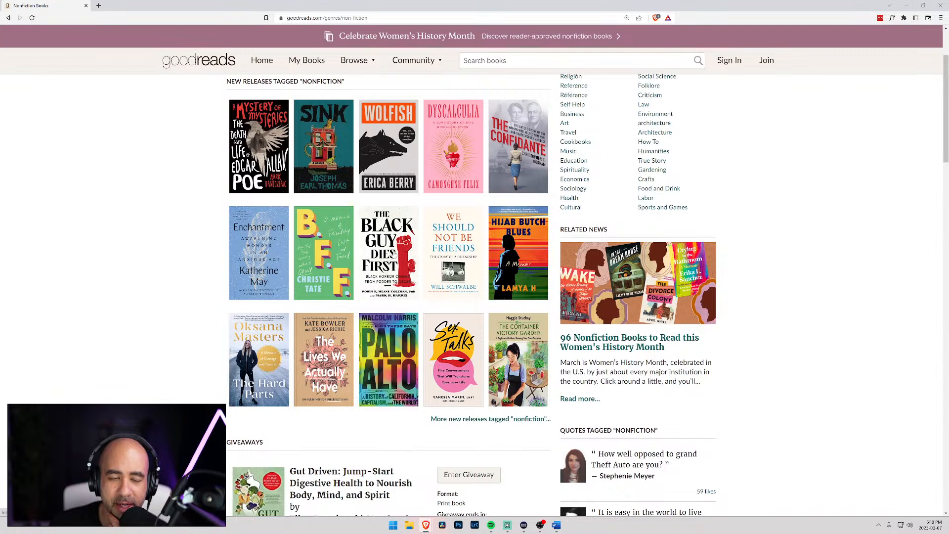
pyautogui.moveTo(391, 253)
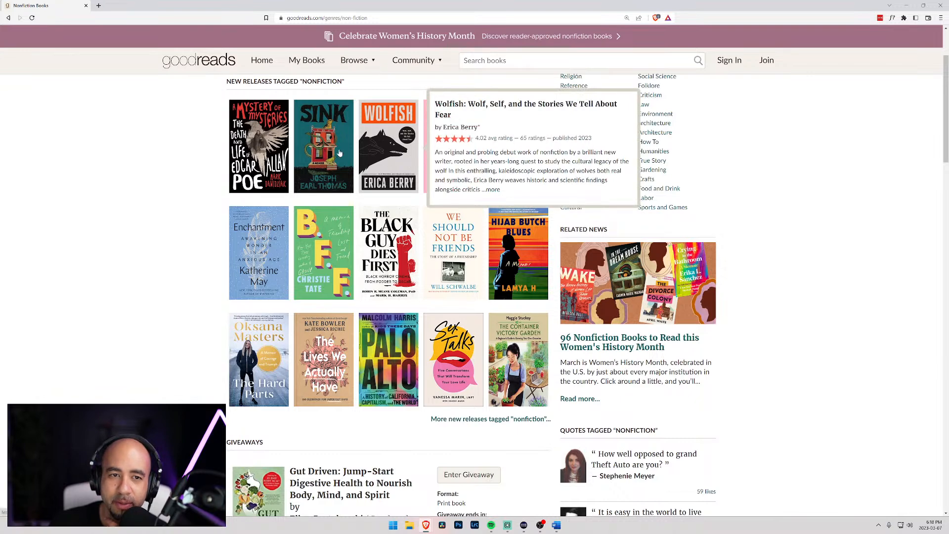
pyautogui.moveTo(274, 144)
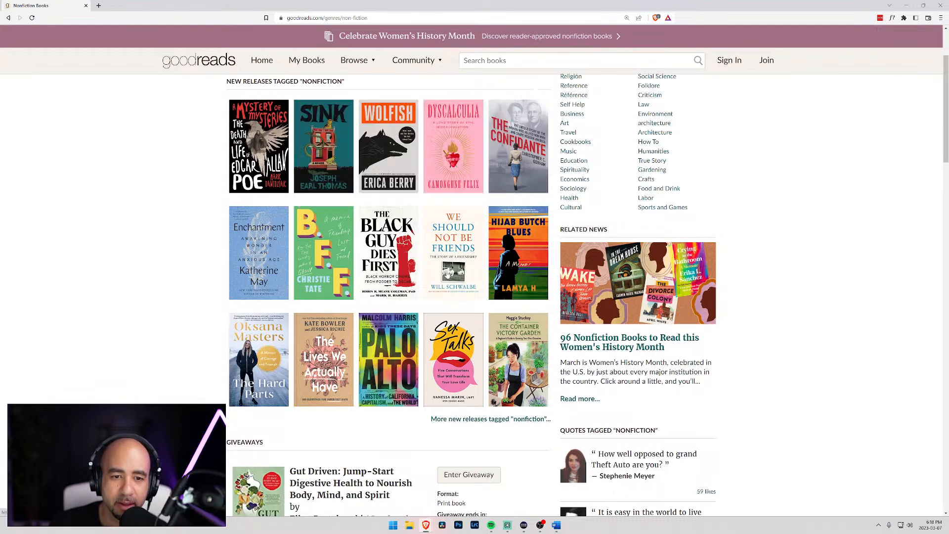
pyautogui.moveTo(389, 370)
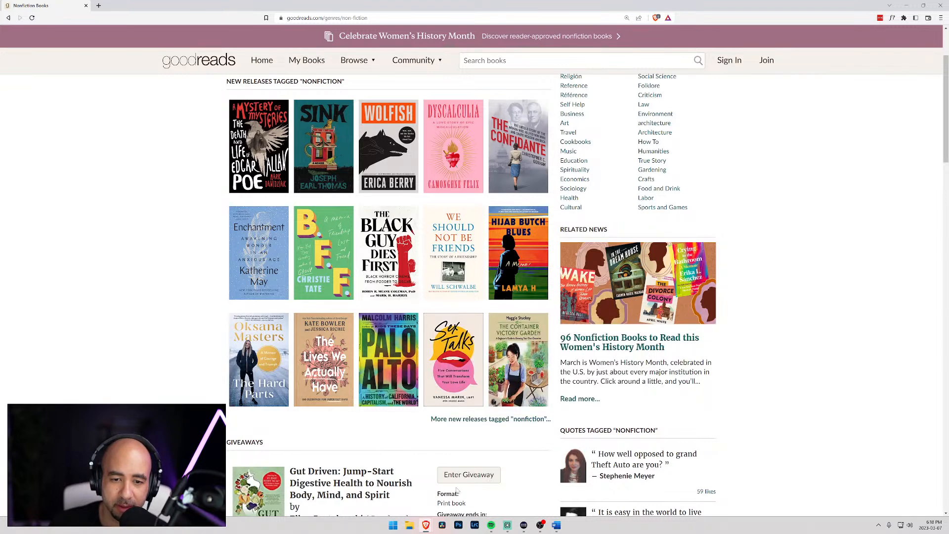
pyautogui.moveTo(517, 378)
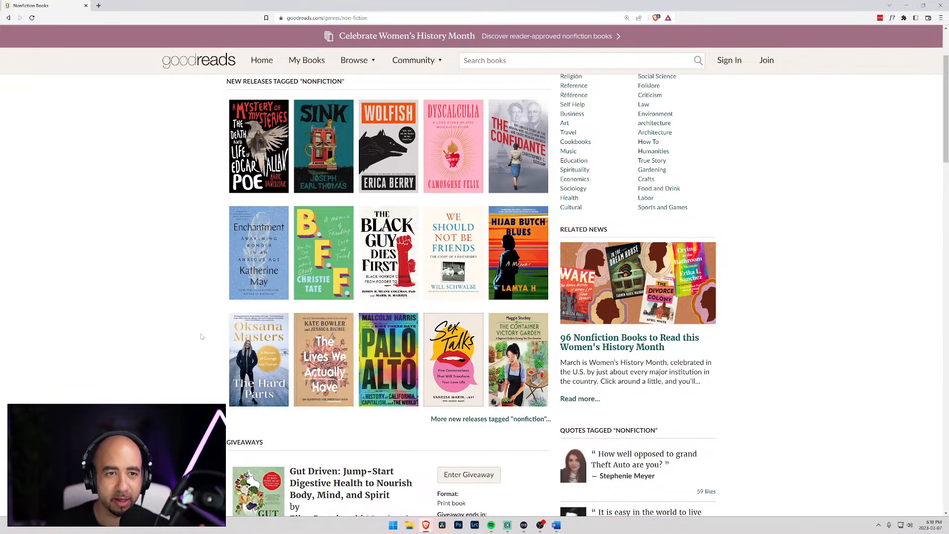
pyautogui.scroll(3, 201, 336)
pyautogui.scroll(-2, 201, 337)
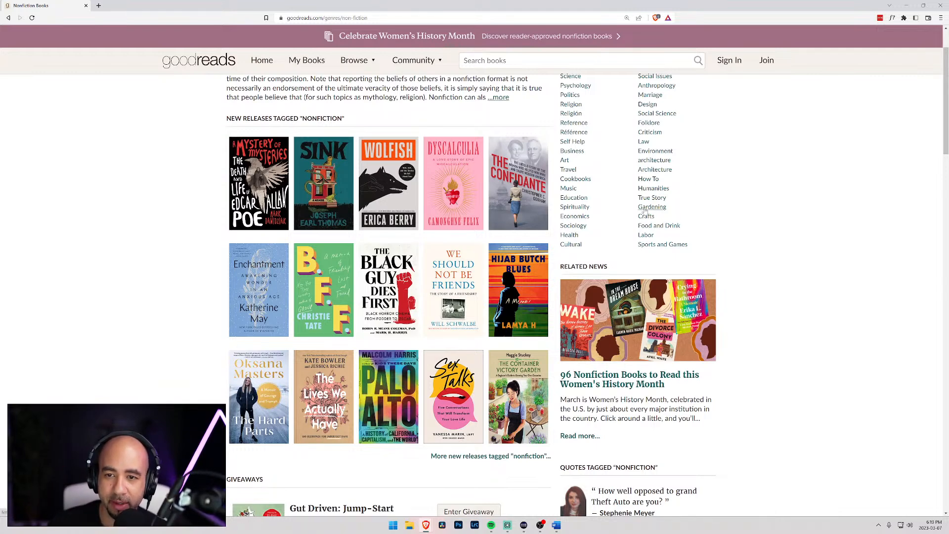
pyautogui.scroll(2, 645, 213)
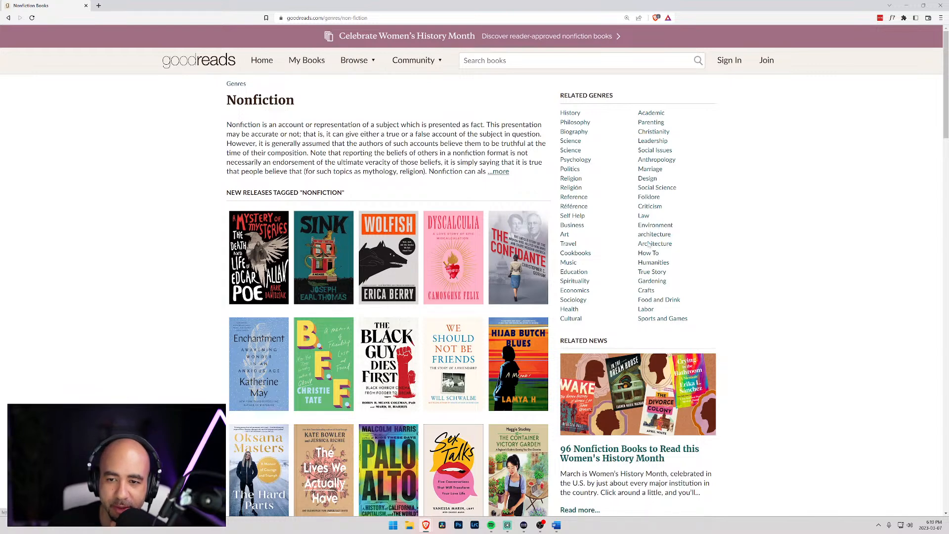
# Step: Open the related Art genre page and look through its book sections and contributing tags
pyautogui.click(565, 236)
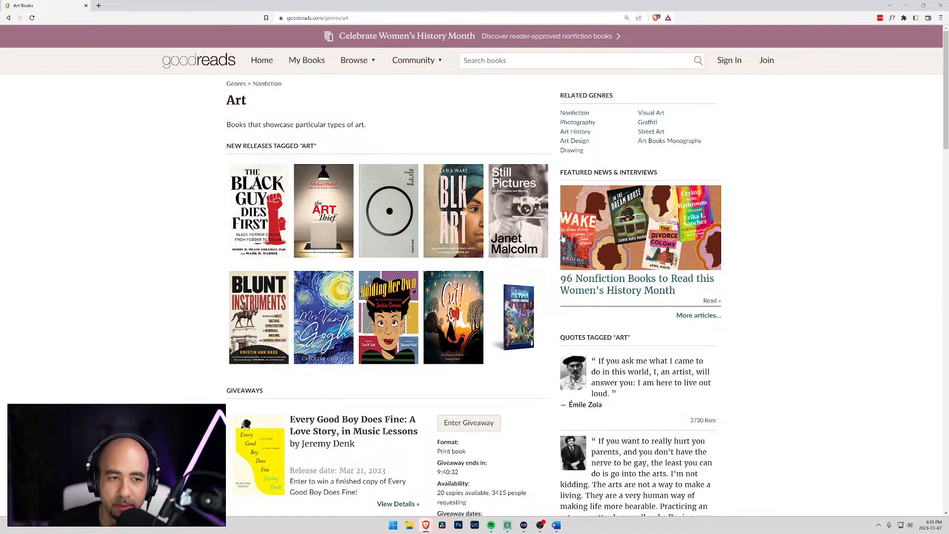
pyautogui.moveTo(248, 204)
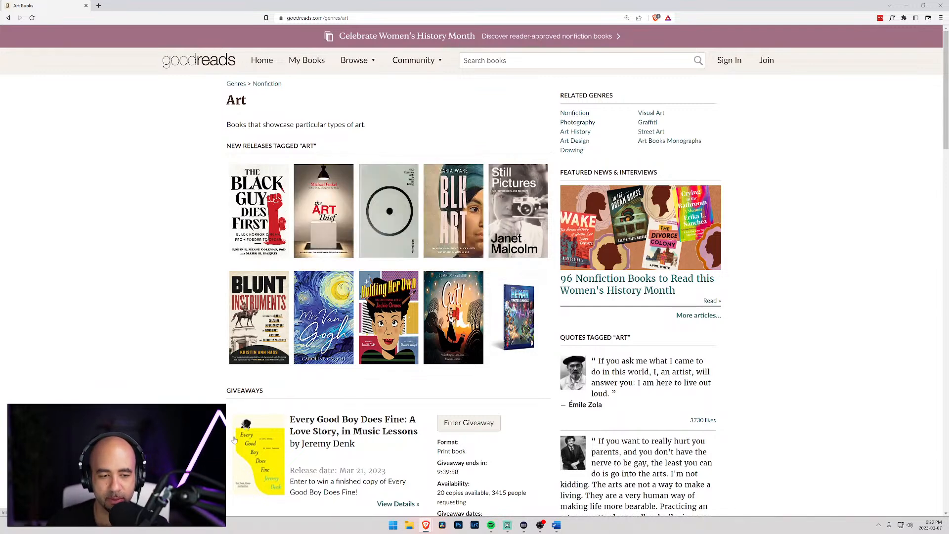
pyautogui.scroll(-7, 190, 396)
pyautogui.scroll(-8, 190, 396)
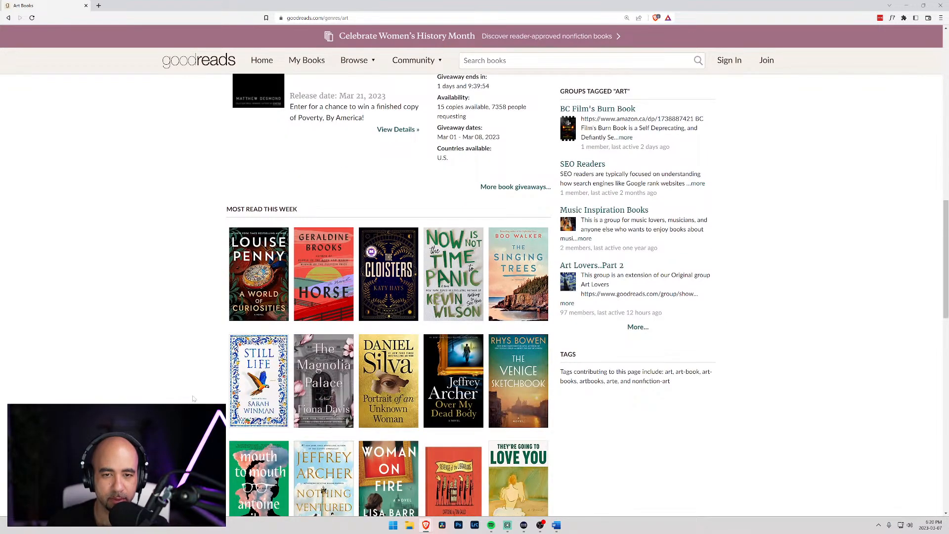
pyautogui.scroll(-5, 193, 399)
pyautogui.scroll(17, 194, 398)
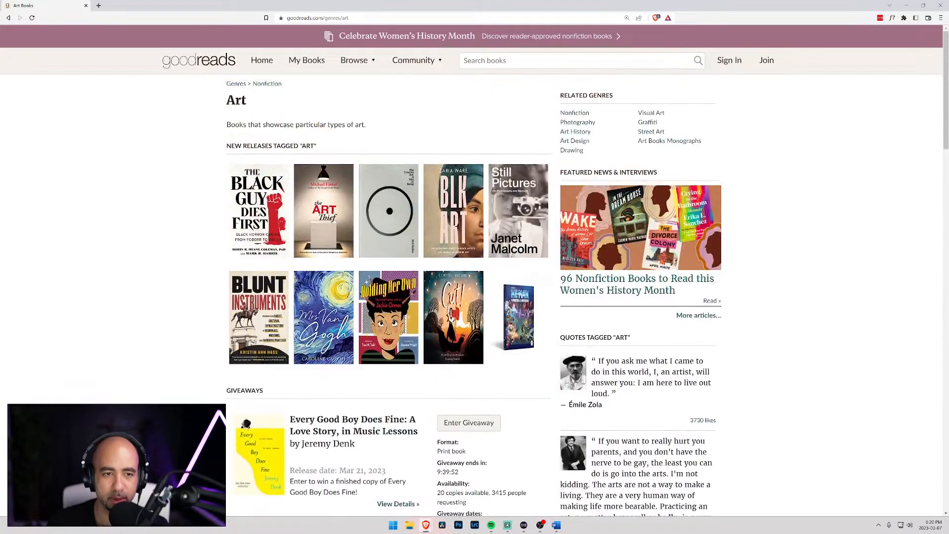
# Step: Open the book page for The Art Thief and review its details, similar books and reviews sections
pyautogui.click(320, 205)
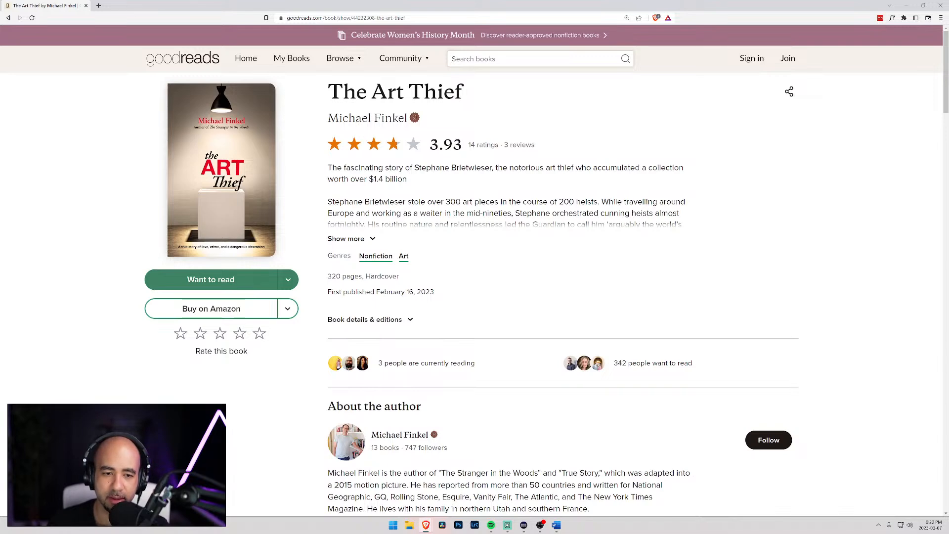
pyautogui.scroll(-3, 497, 204)
pyautogui.scroll(-4, 495, 206)
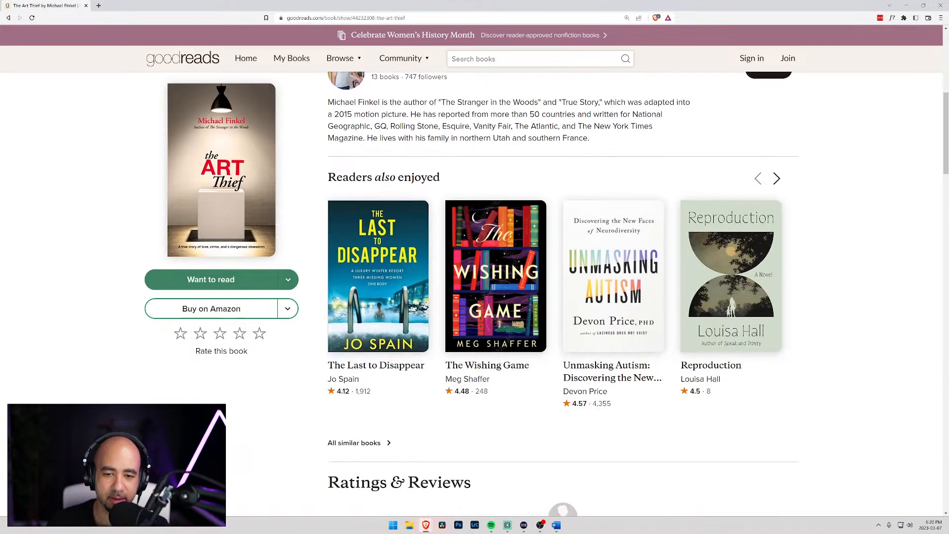
pyautogui.scroll(-4, 494, 207)
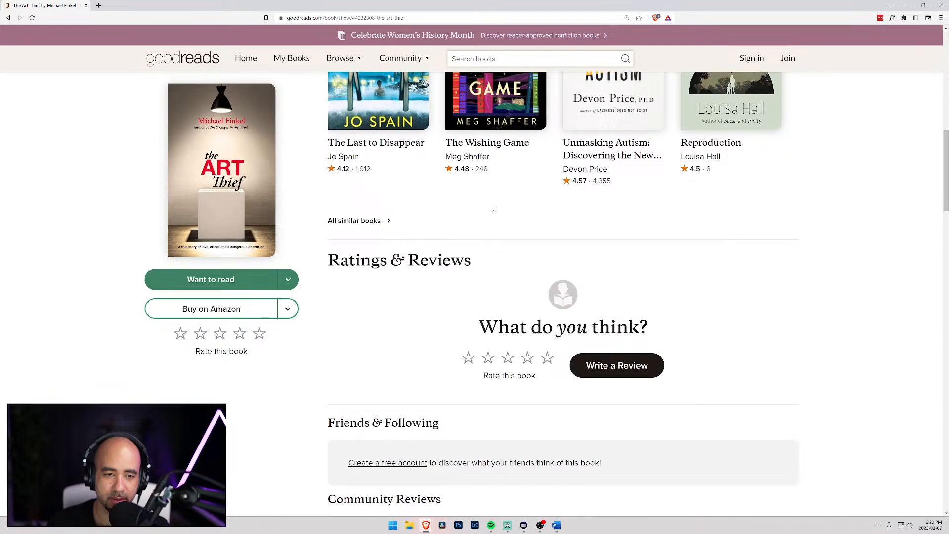
pyautogui.scroll(10, 492, 208)
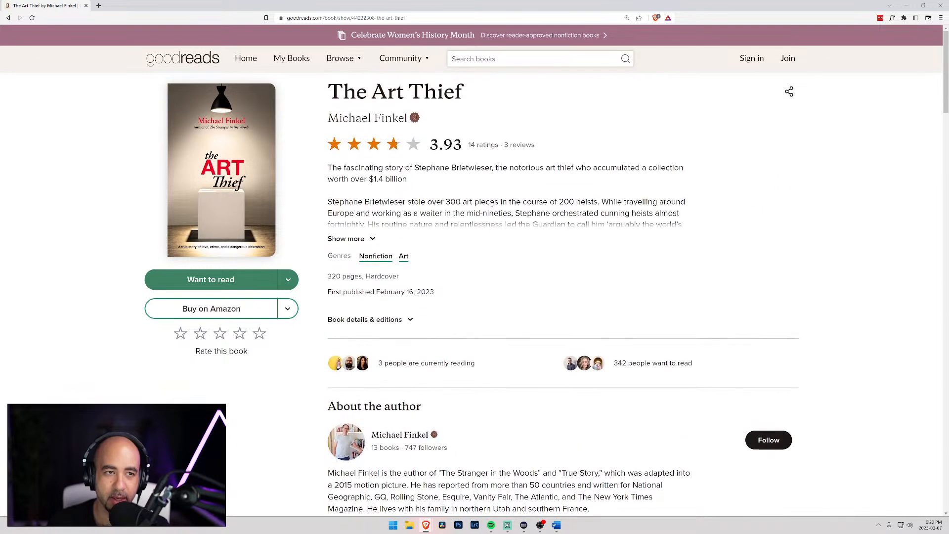
# Step: Switch back to the Word brief and remove "/ Tags" from the end of the data types line
pyautogui.click(905, 7)
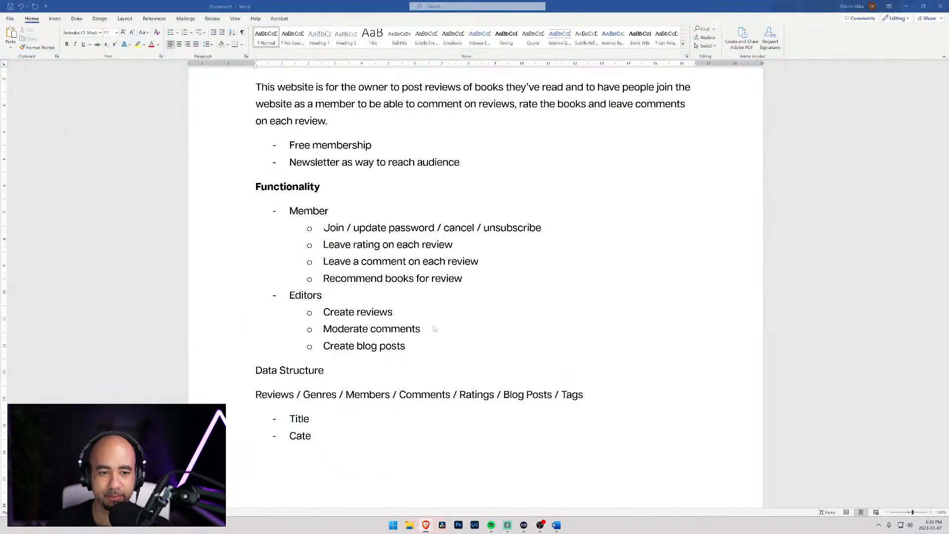
pyautogui.doubleClick(571, 395)
pyautogui.press('BackSpace')
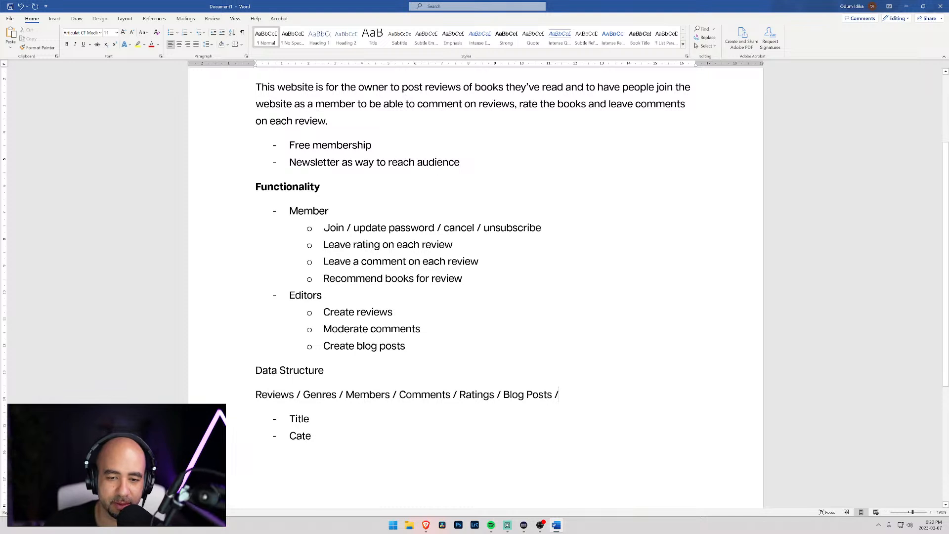
pyautogui.press('BackSpace')
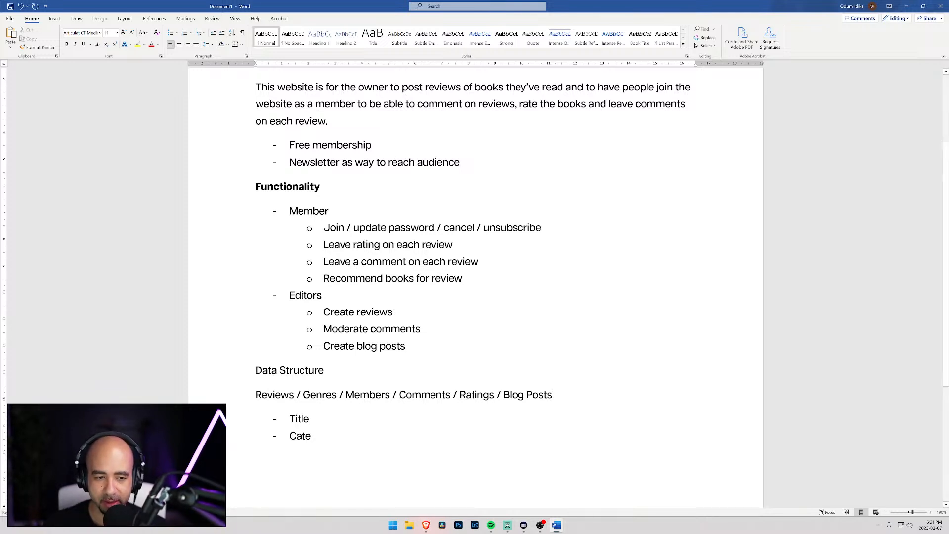
# Step: Set the "Data Structure" heading's font to Articulat CF Extra Bold
pyautogui.moveTo(290, 419); pyautogui.dragTo(317, 437)
pyautogui.tripleClick(290, 371)
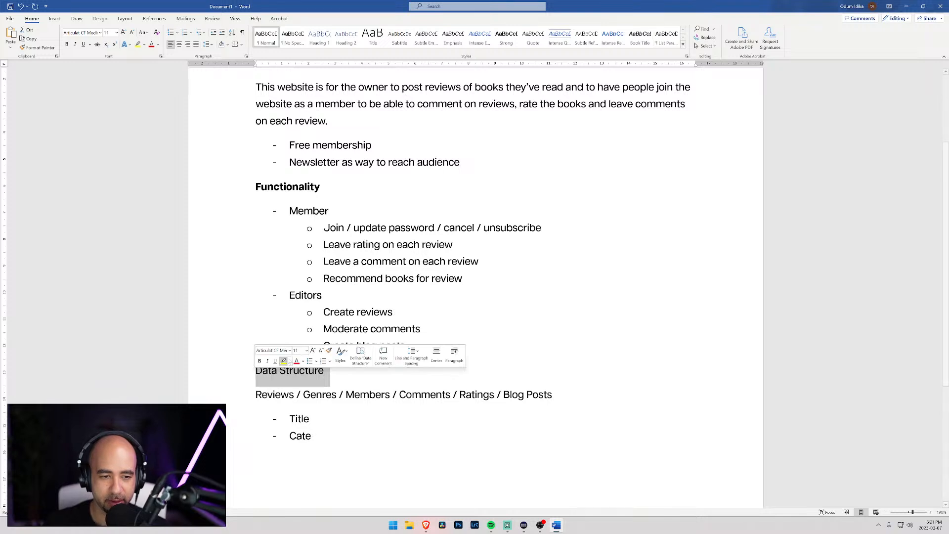
pyautogui.click(290, 351)
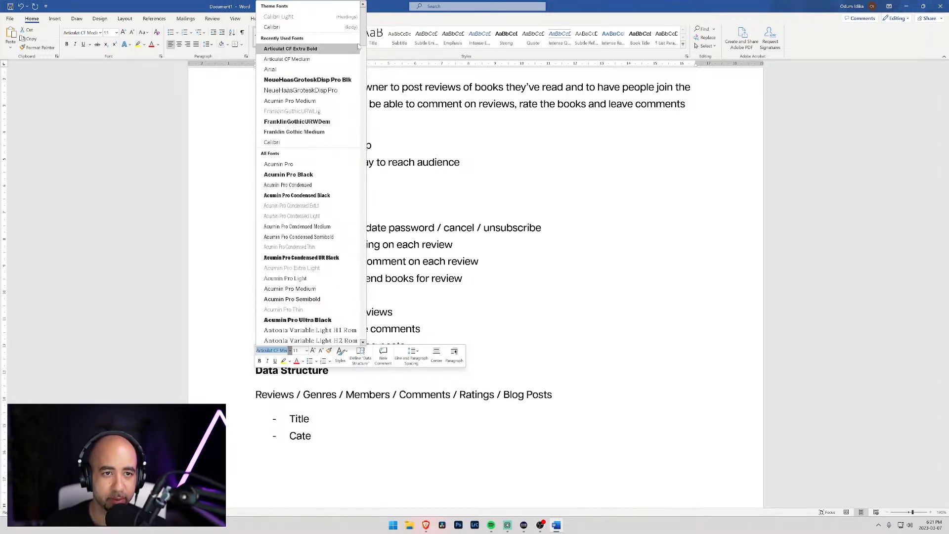
pyautogui.click(332, 50)
pyautogui.click(273, 394)
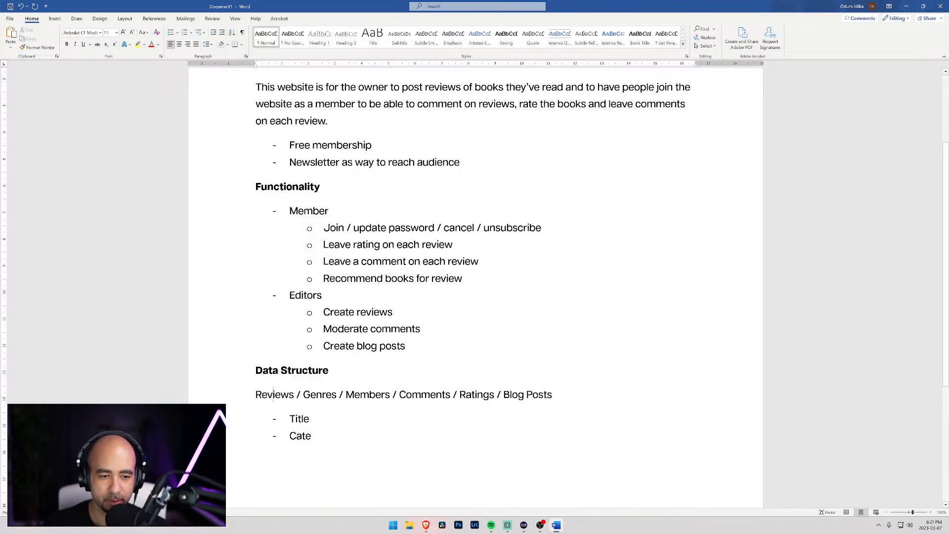
# Step: Replace the "Title" and "Cate" list under the data types line with a plain "Reviews" line
pyautogui.moveTo(317, 437); pyautogui.dragTo(289, 421)
pyautogui.press('BackSpace')
pyautogui.press('BackSpace')
pyautogui.press('BackSpace')
pyautogui.write('Reviews')
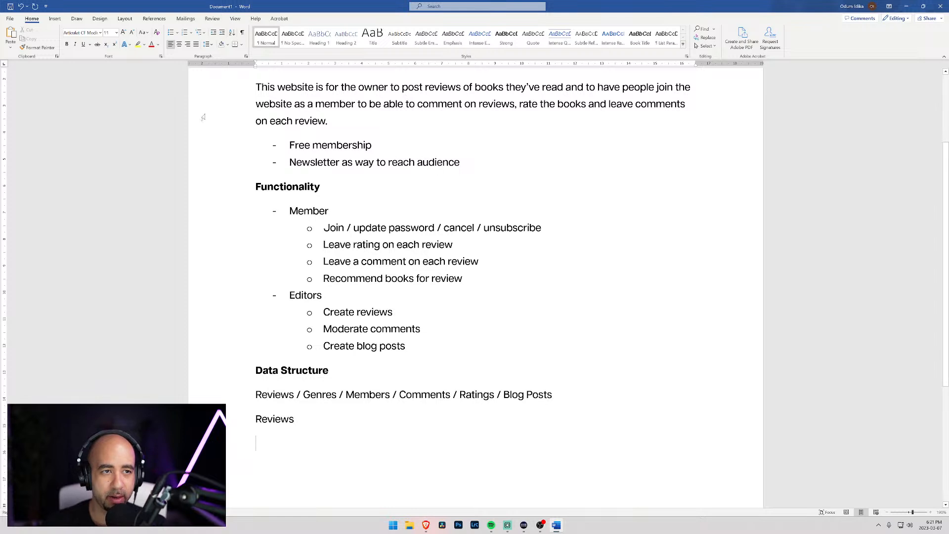
# Step: Start a dashed list under the new "Reviews" line with the items "Title" and "Author"
pyautogui.click(171, 32)
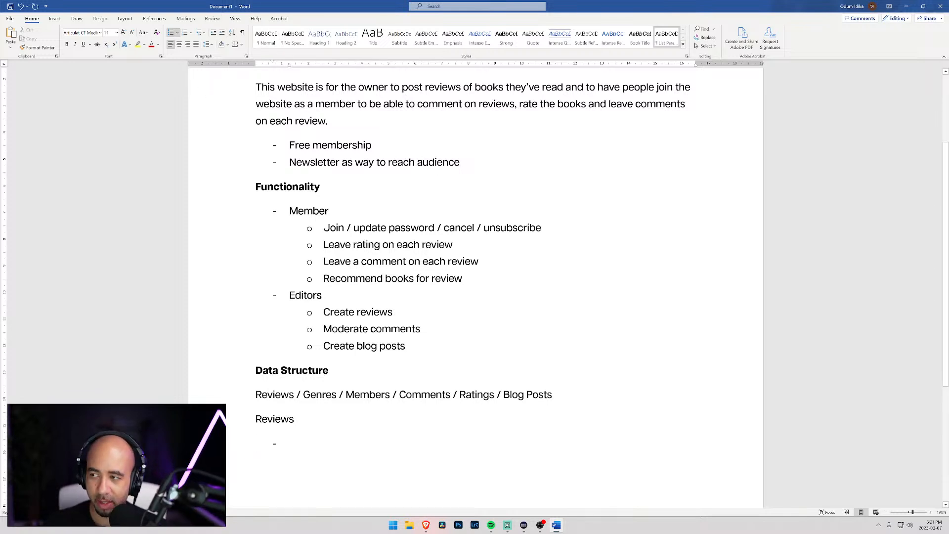
pyautogui.write('N')
pyautogui.press('BackSpace')
pyautogui.write('Tt')
pyautogui.press('BackSpace')
pyautogui.write('itle')
pyautogui.press('Return')
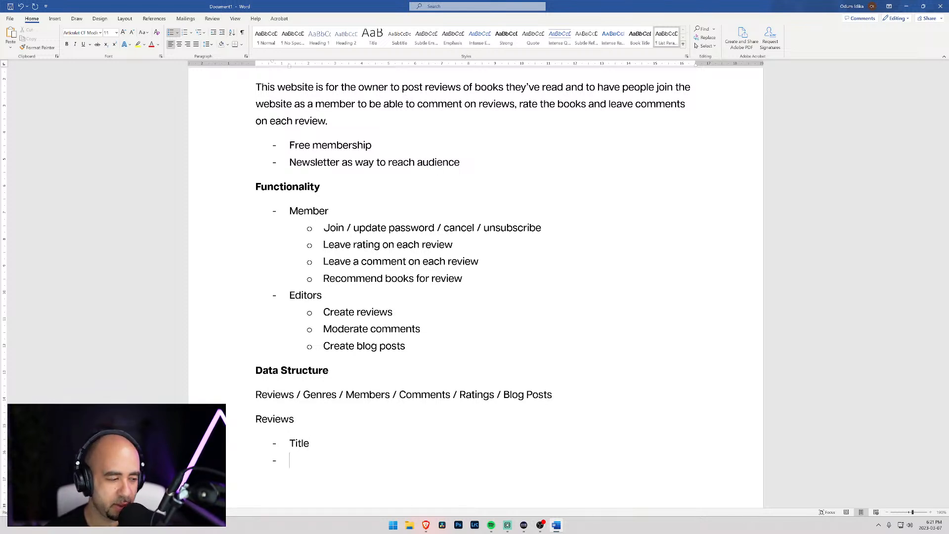
pyautogui.write('Author')
pyautogui.press('Return')
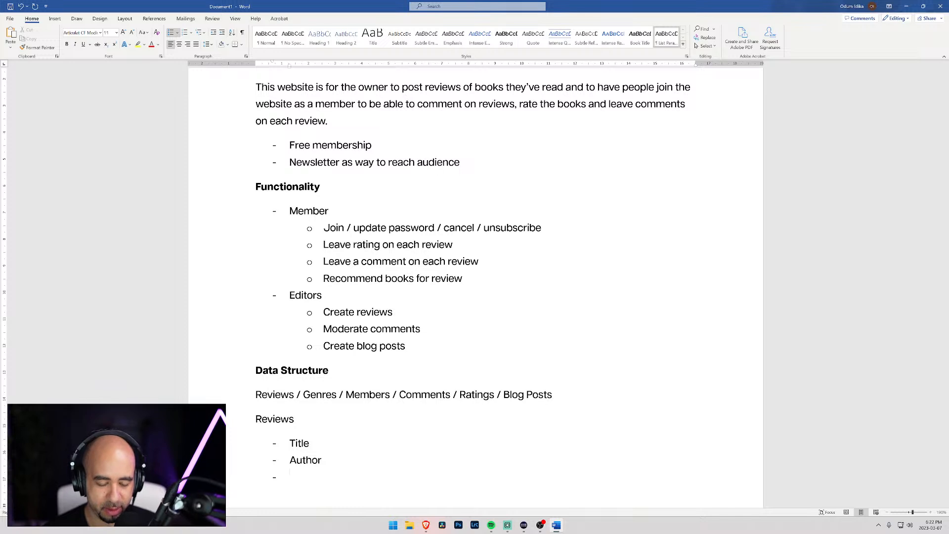
# Step: Add "Editor Rating" and "Review Content" as the following items of the Reviews list
pyautogui.write('Editor Rating]')
pyautogui.press('Return')
pyautogui.write('\\')
pyautogui.press('BackSpace')
pyautogui.press('BackSpace')
pyautogui.press('BackSpace')
pyautogui.press('BackSpace')
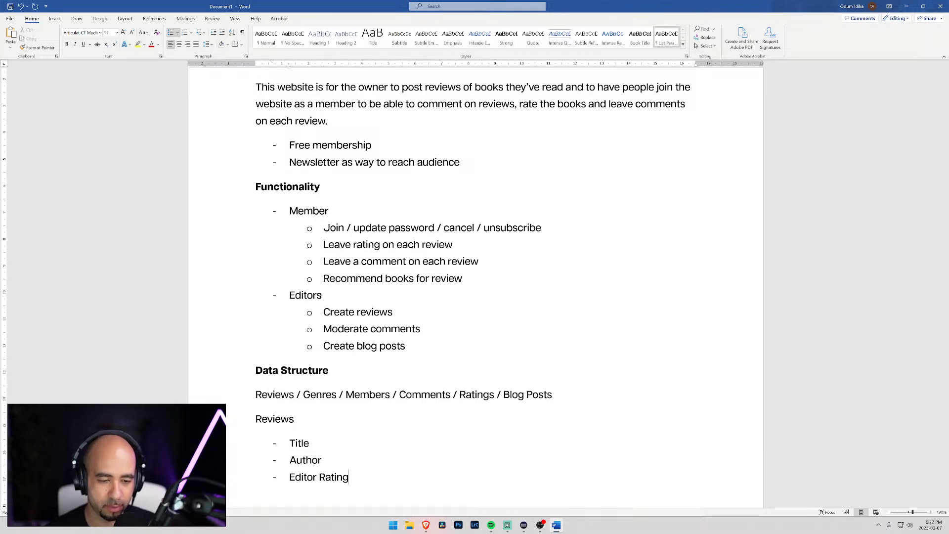
pyautogui.write('Review T')
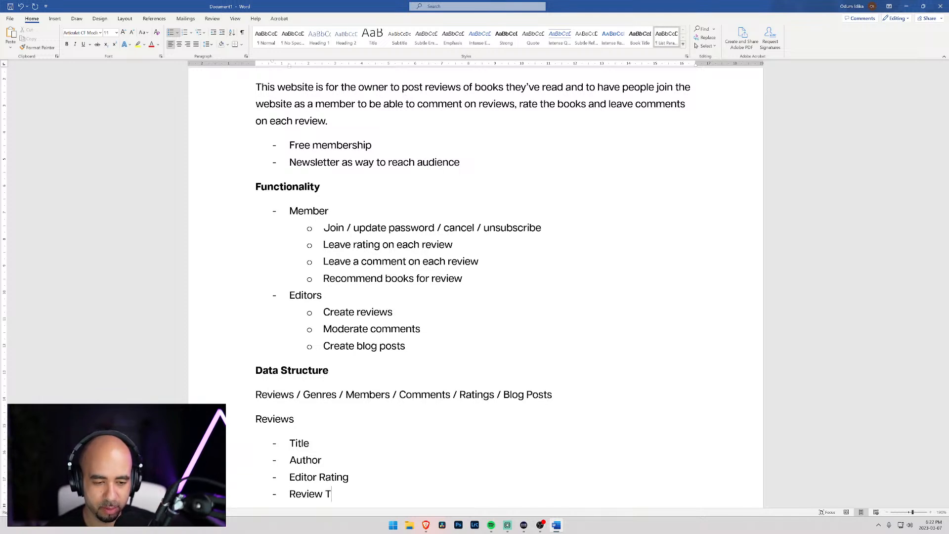
pyautogui.press('BackSpace')
pyautogui.write('Content')
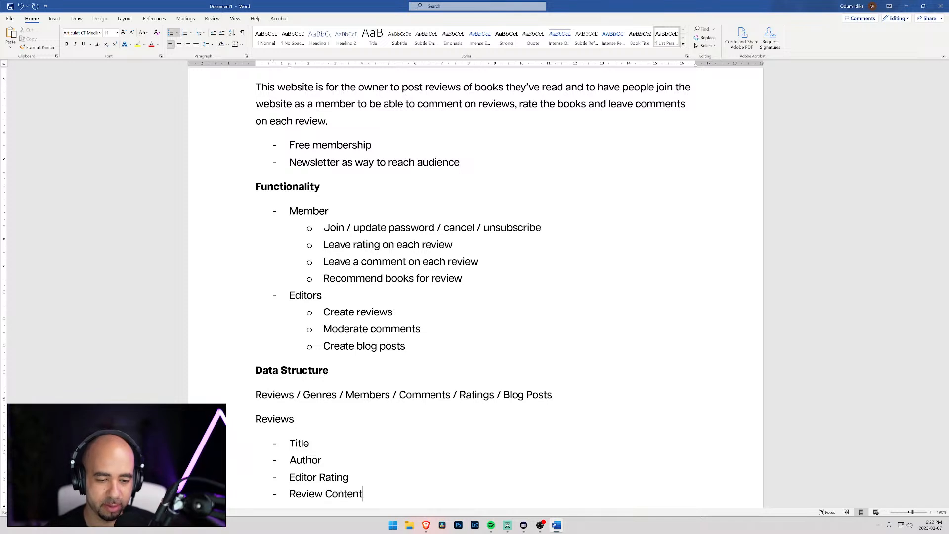
pyautogui.press('Return')
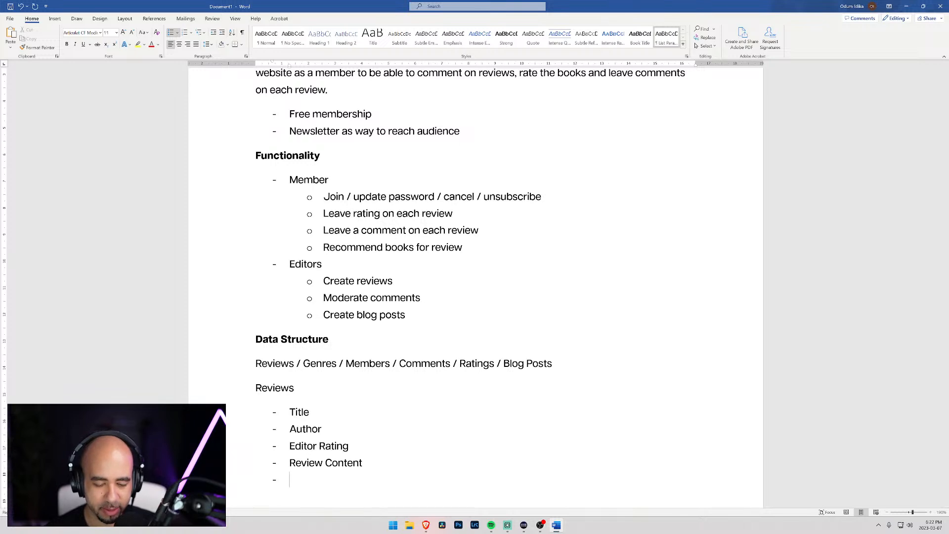
# Step: Add "Related Books" to the Reviews list below "Review Content"
pyautogui.write('Similar')
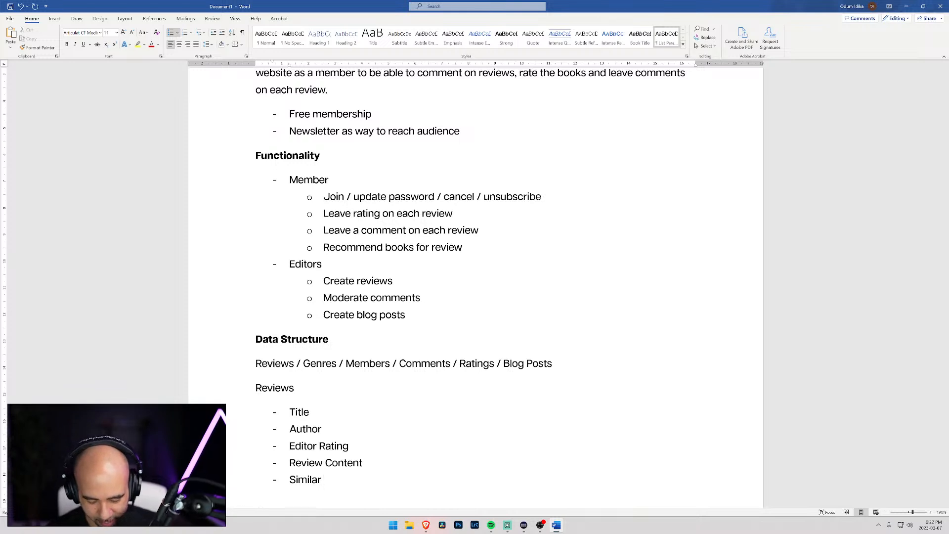
pyautogui.press('BackSpace')
pyautogui.press('BackSpace')
pyautogui.press('BackSpace')
pyautogui.press('BackSpace')
pyautogui.press('BackSpace')
pyautogui.press('BackSpace')
pyautogui.press('BackSpace')
pyautogui.write('Related Books')
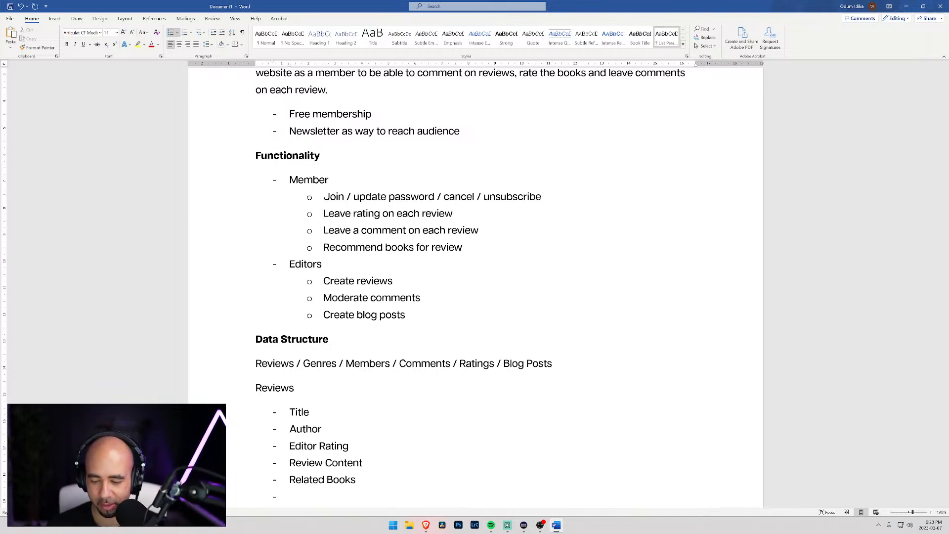
# Step: Add "Link to Purchase" to the Reviews list below "Related Books"
pyautogui.press('Left')
pyautogui.press('Up')
pyautogui.click(274, 492)
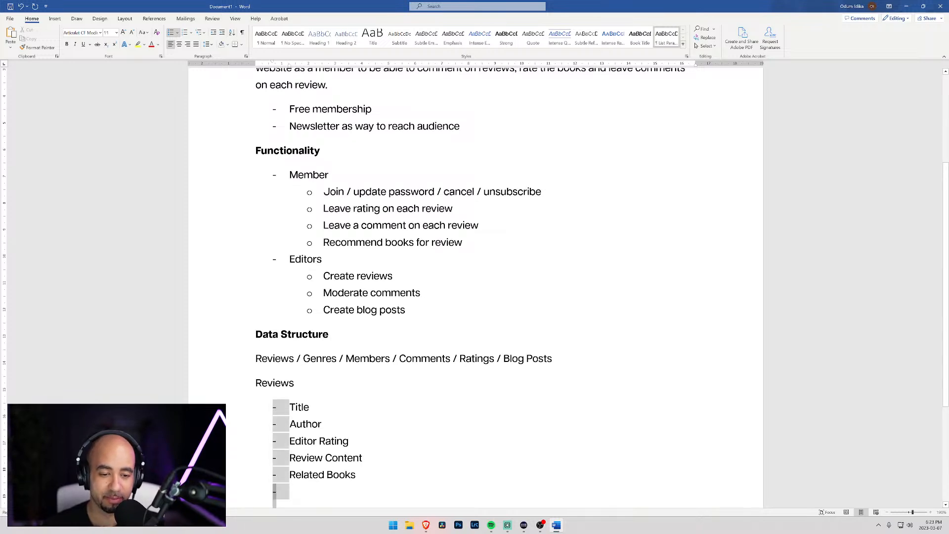
pyautogui.click(355, 475)
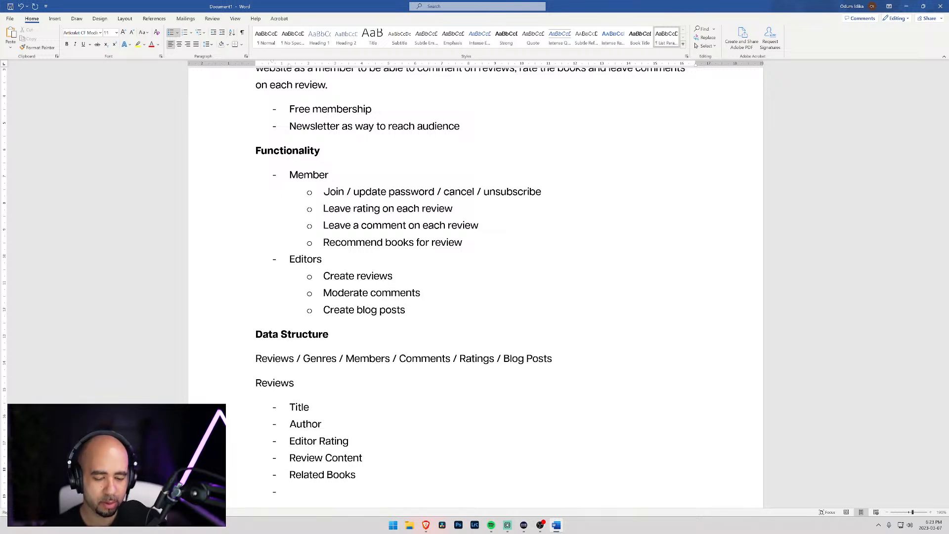
pyautogui.write('Link ')
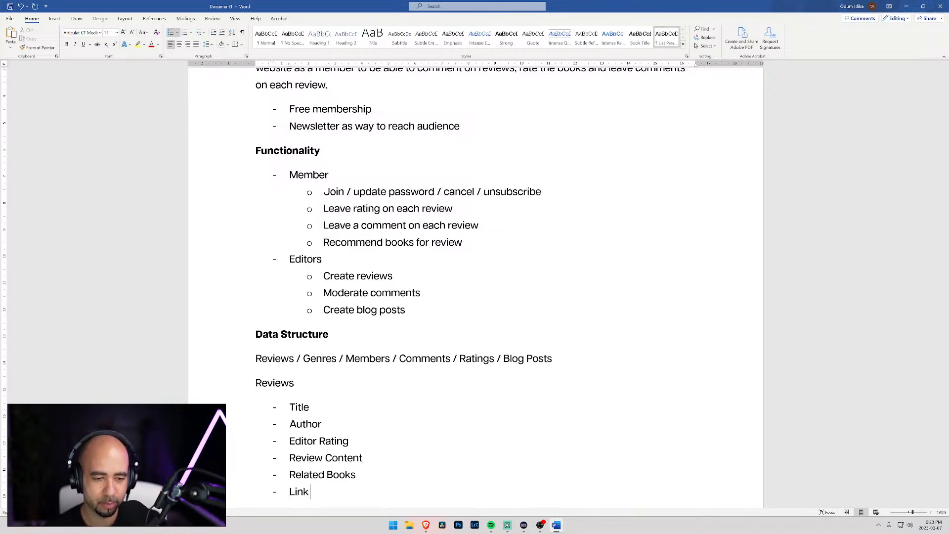
pyautogui.write('to Purchase')
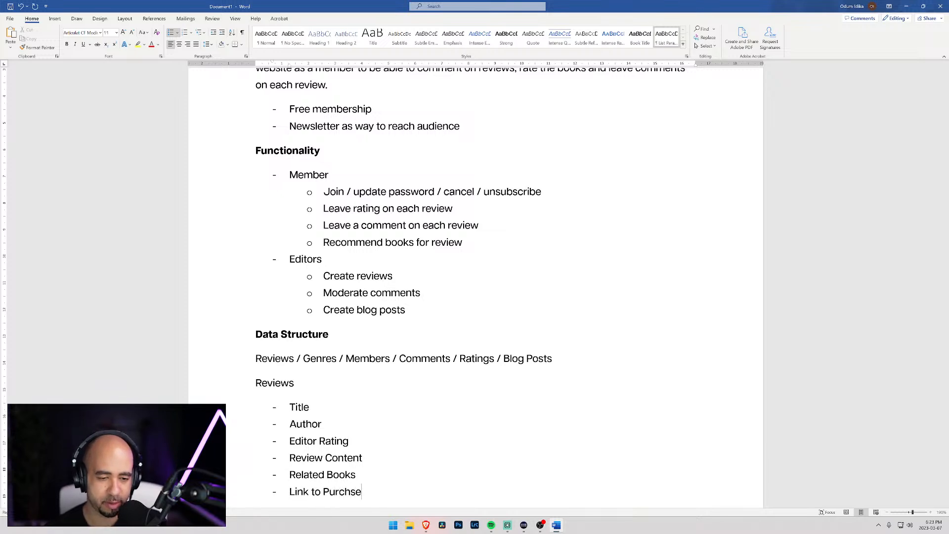
pyautogui.press('Return')
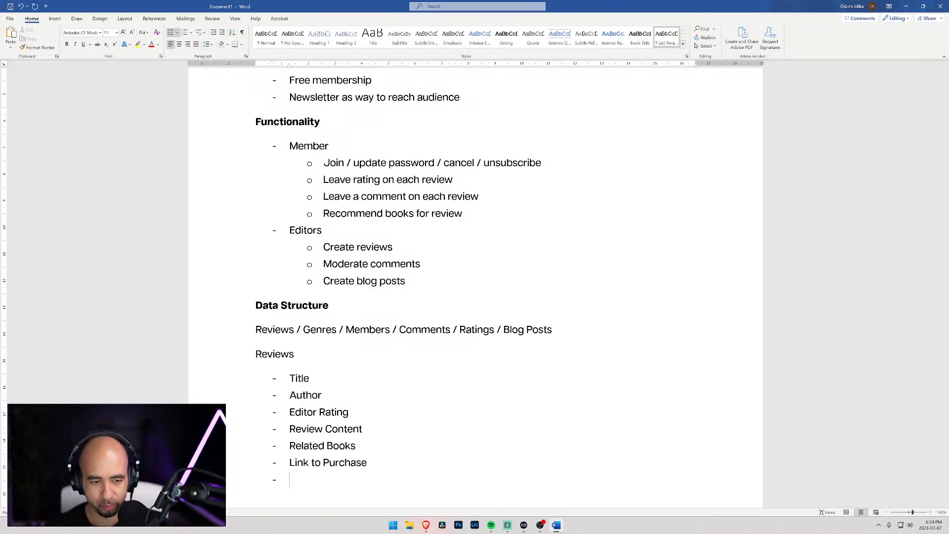
# Step: Add "Review Image" to the Reviews list below "Link to Purchase" and start another item after it
pyautogui.write('Image')
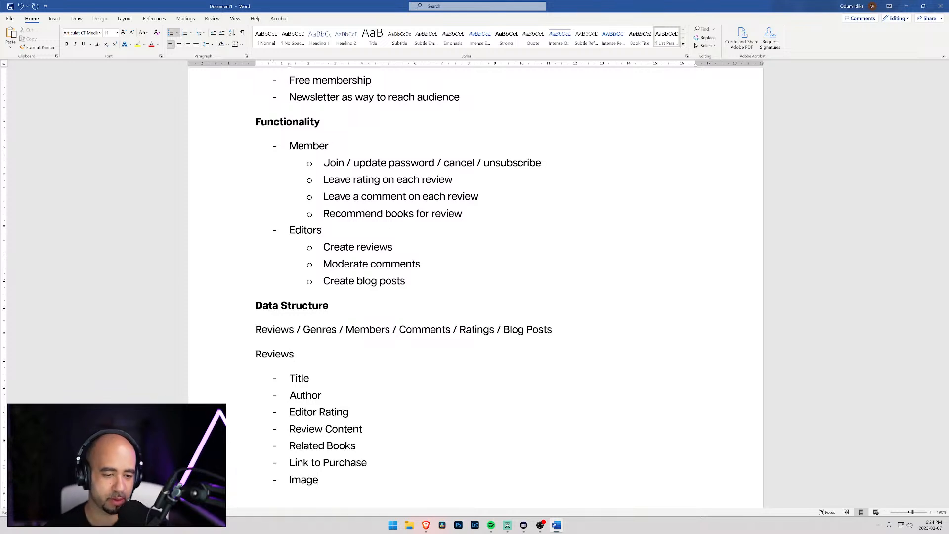
pyautogui.click(290, 479)
pyautogui.write('Review')
pyautogui.click(354, 480)
pyautogui.press('Return')
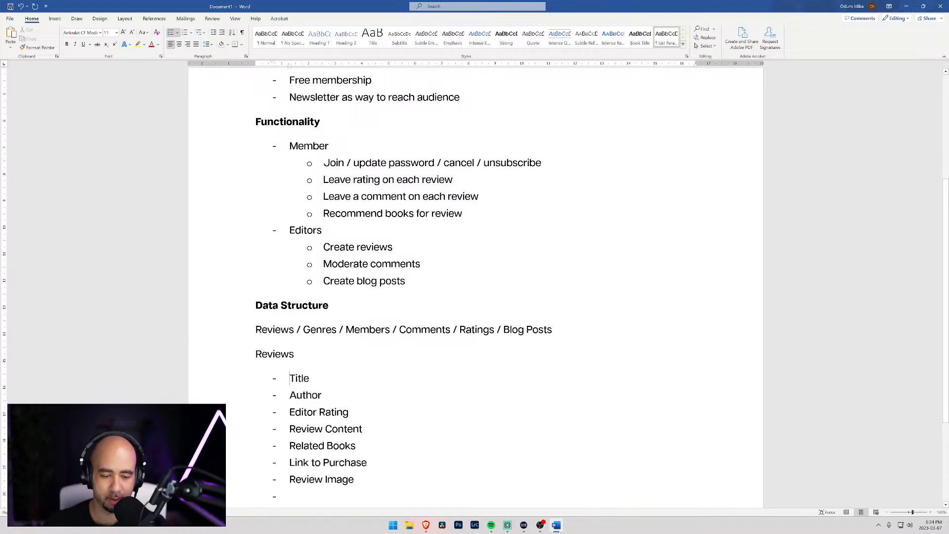
# Step: Change the "Title" item at the start of the Reviews list to "Review Title"
pyautogui.write('Book')
pyautogui.click(274, 395)
pyautogui.click(290, 400)
pyautogui.doubleClick(290, 378)
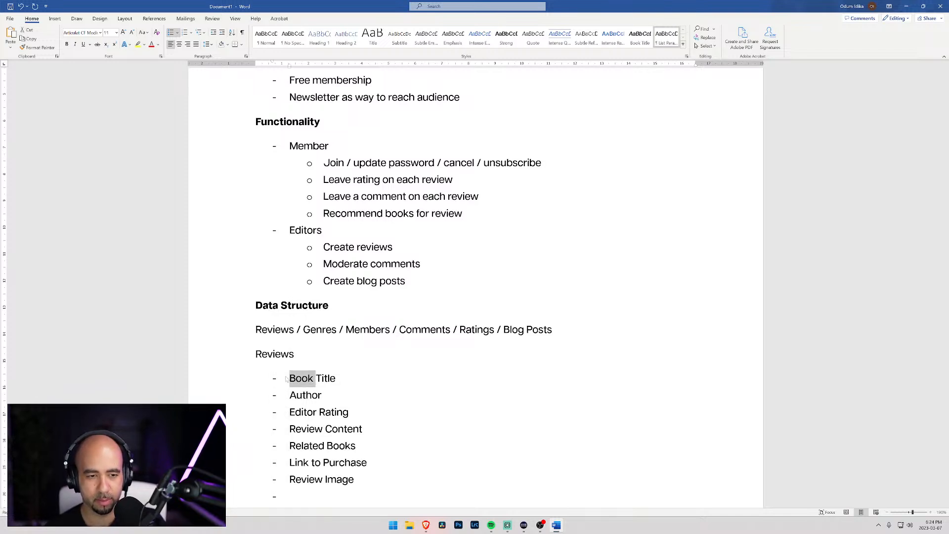
pyautogui.write('Review ')
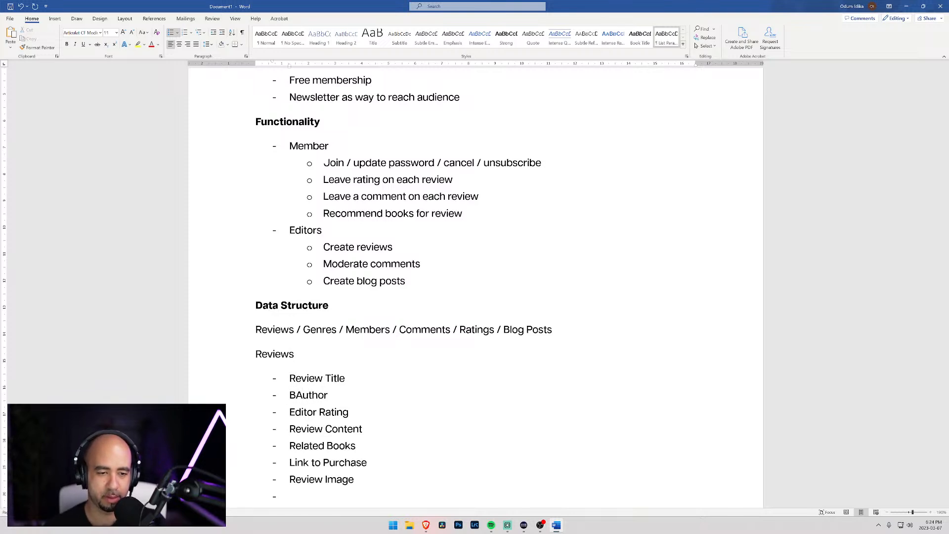
# Step: Change the "Author" item in the Reviews list to "Book Author"
pyautogui.write('Book')
pyautogui.press('Right')
pyautogui.press('Right')
pyautogui.press('Right')
pyautogui.press('Right')
pyautogui.press('Down')
pyautogui.press('Down')
pyautogui.press('Down')
pyautogui.press('Down')
pyautogui.press('Down')
pyautogui.press('Down')
pyautogui.write('Re')
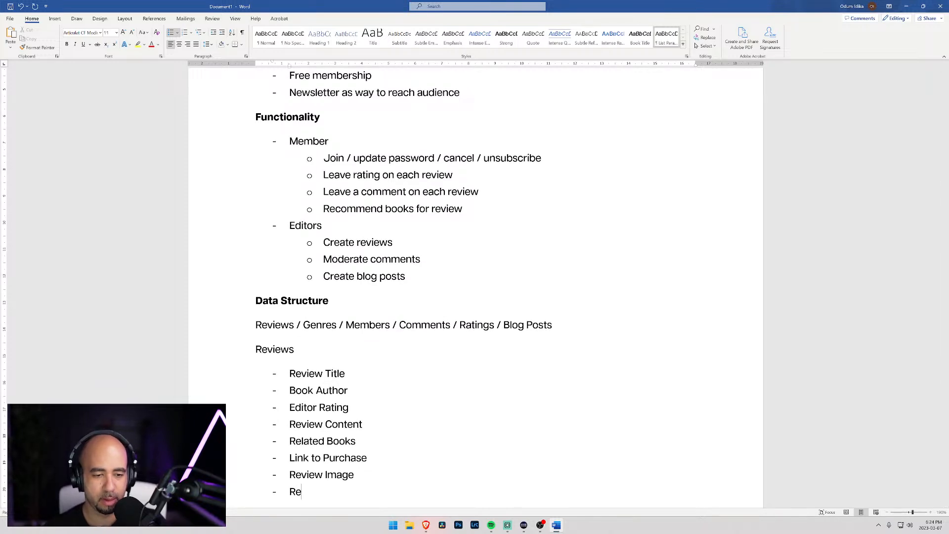
pyautogui.press('BackSpace')
pyautogui.press('BackSpace')
pyautogui.press('BackSpace')
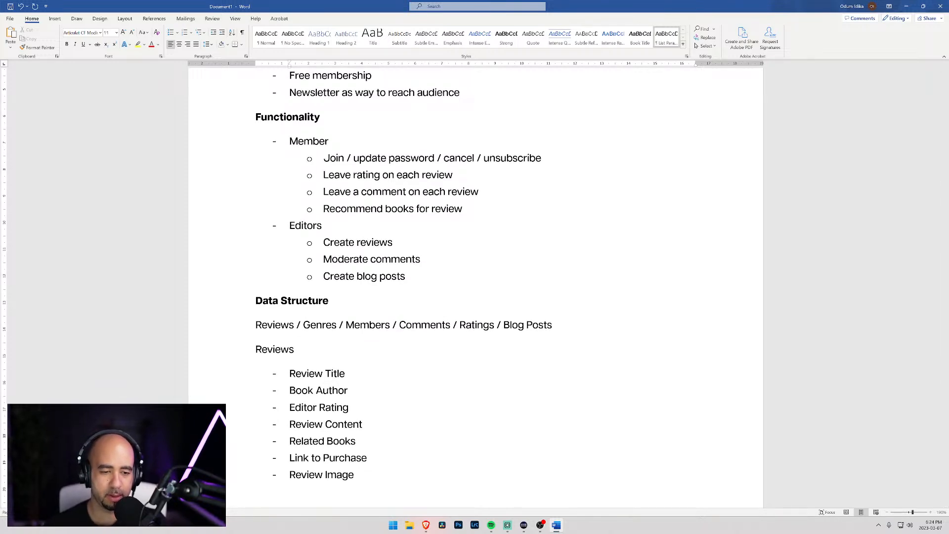
# Step: Rename the "Review Image" item in the Reviews list as "Thumbnail Image"
pyautogui.press('Up')
pyautogui.hotkey('ctrl', 'shift', 'Right')
pyautogui.hotkey('shift', 'Left')
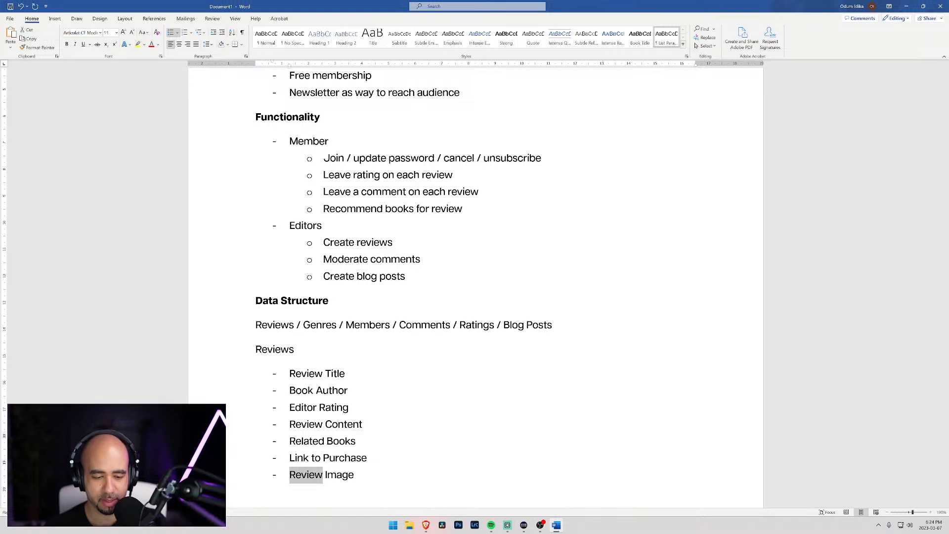
pyautogui.write('TH')
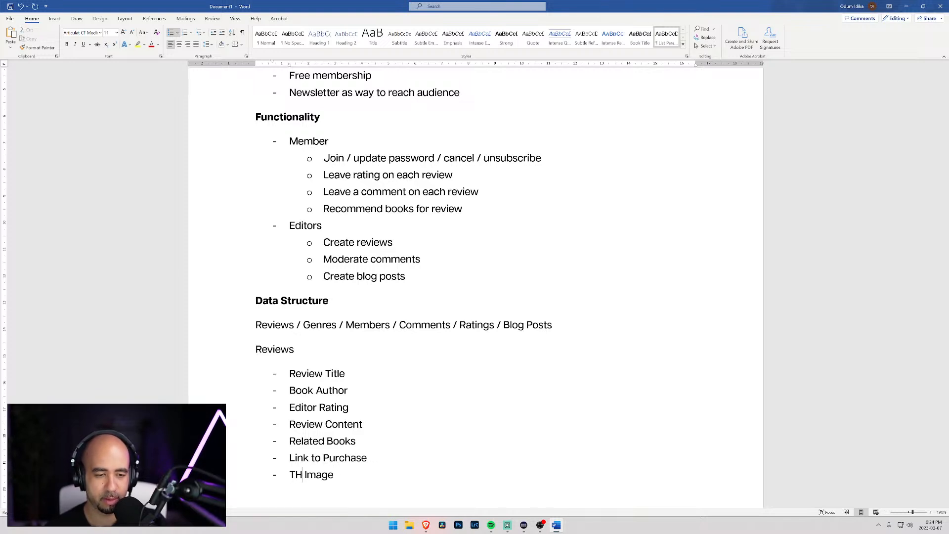
pyautogui.press('BackSpace')
pyautogui.write('humbnail')
# Step: Add "Review Author" to the Reviews list below "Thumbnail Image"
pyautogui.press('Down')
pyautogui.press('Left')
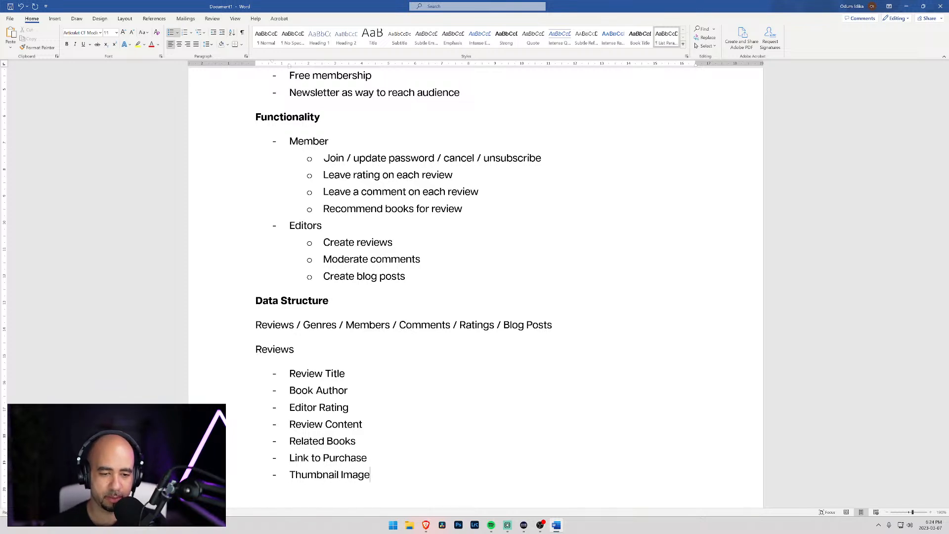
pyautogui.write('Review Author')
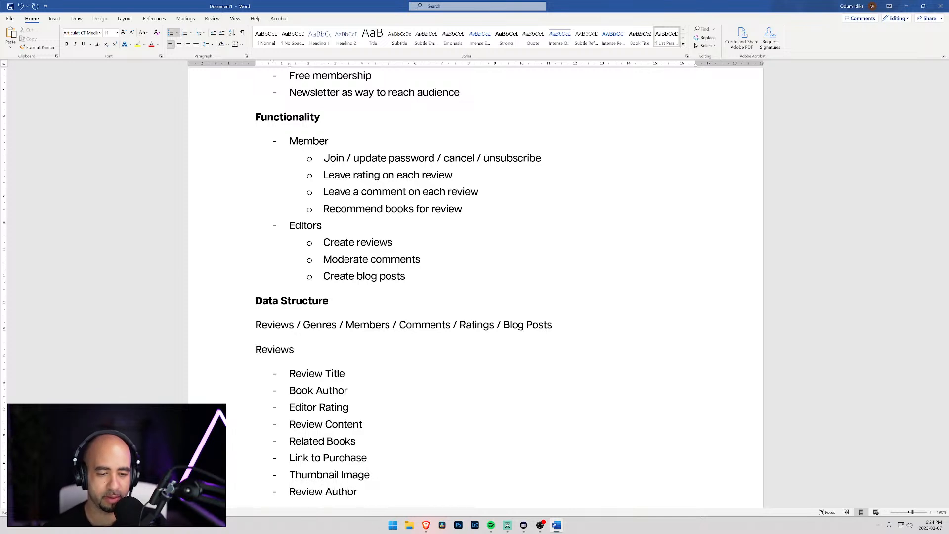
# Step: Append "/ Authors" to the data types line under the Data Structure heading
pyautogui.click(554, 325)
pyautogui.write('/ ')
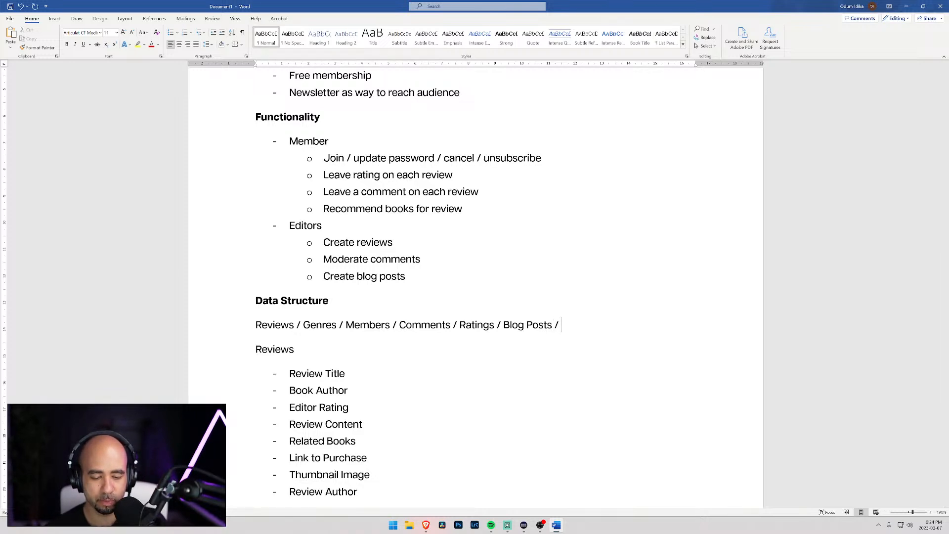
pyautogui.write('Authors')
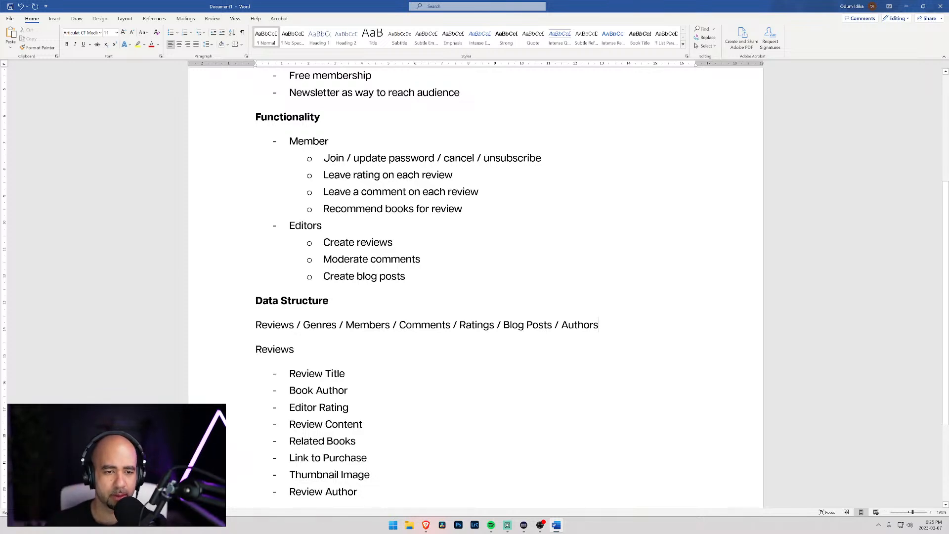
# Step: Start a new item in the Reviews list below "Review Author" with the text "Good Reads"
pyautogui.scroll(-3, 476, 288)
pyautogui.click(290, 441)
pyautogui.press('BackSpace')
pyautogui.press('Return')
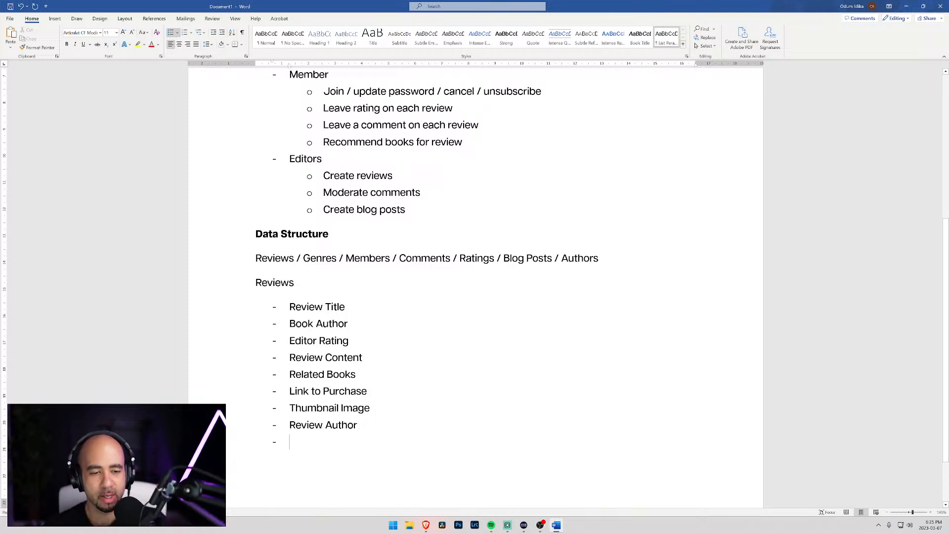
pyautogui.write('Good reads rea')
pyautogui.press('BackSpace')
pyautogui.press('BackSpace')
pyautogui.press('BackSpace')
pyautogui.write('at')
pyautogui.press('BackSpace')
pyautogui.press('BackSpace')
pyautogui.press('BackSpace')
pyautogui.press('BackSpace')
pyautogui.press('BackSpace')
pyautogui.press('BackSpace')
pyautogui.press('BackSpace')
pyautogui.press('BackSpace')
pyautogui.write('Reads')
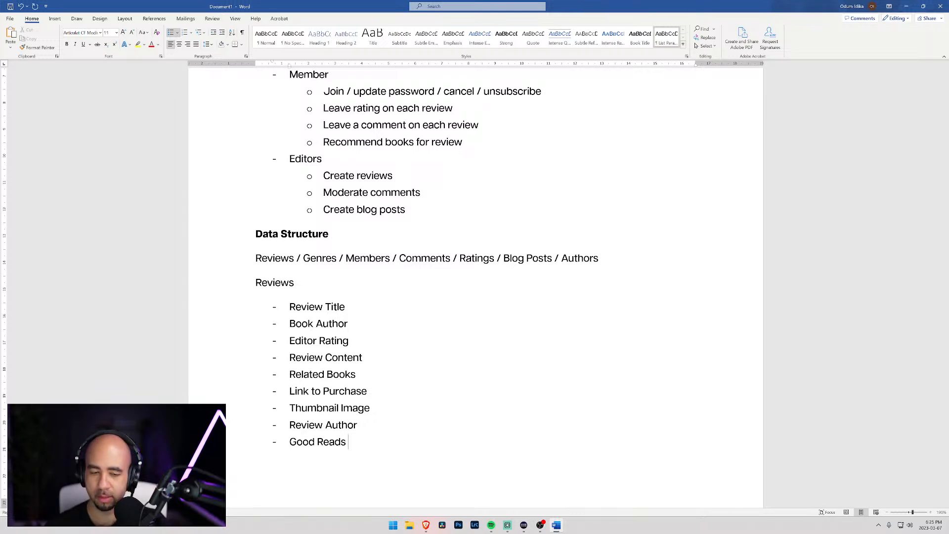
# Step: Check the site name's spelling on the Goodreads page in the browser, then return to Word and correct the item to "Goodreads Rating"
pyautogui.hotkey('alt', 'Tab')
pyautogui.hotkey('alt', 'Tab')
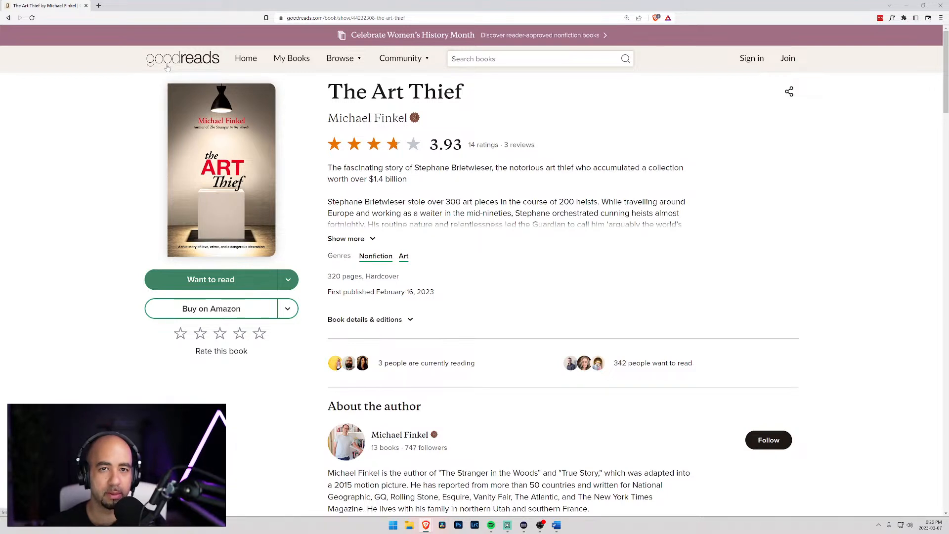
pyautogui.hotkey('alt', 'Tab')
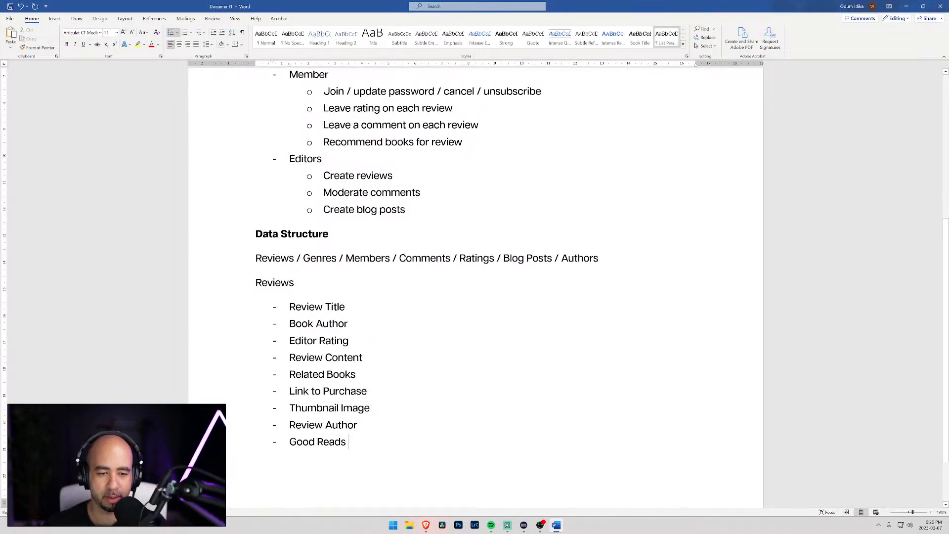
pyautogui.press('BackSpace')
pyautogui.press('BackSpace')
pyautogui.write('reads Rating')
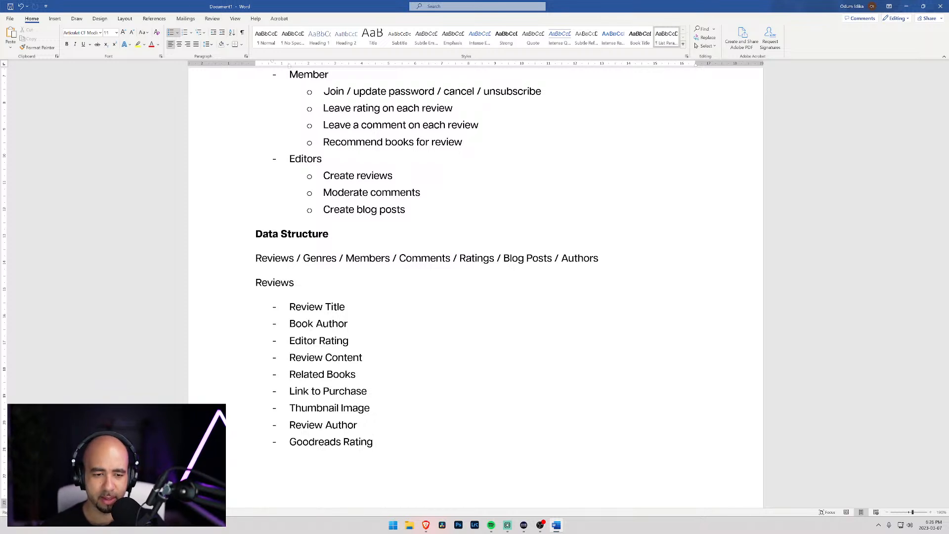
pyautogui.press('Return')
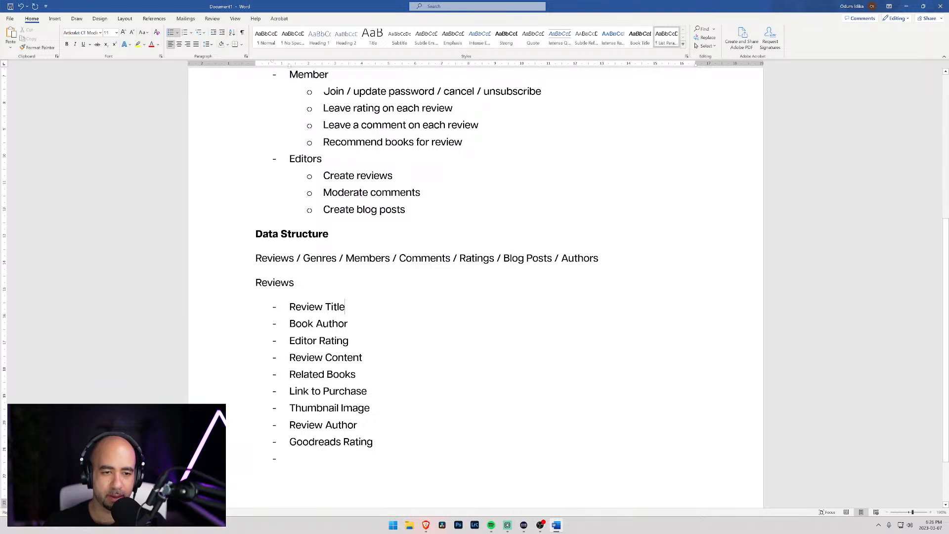
# Step: Insert a "Book Title" item in the Reviews list directly below "Review Title"
pyautogui.click(345, 306)
pyautogui.press('Return')
pyautogui.write('Book ')
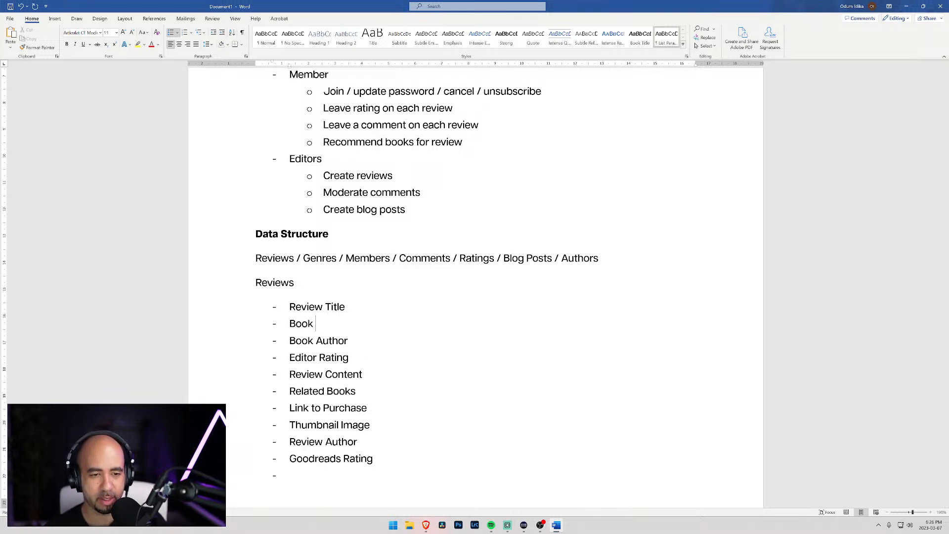
pyautogui.write('Title')
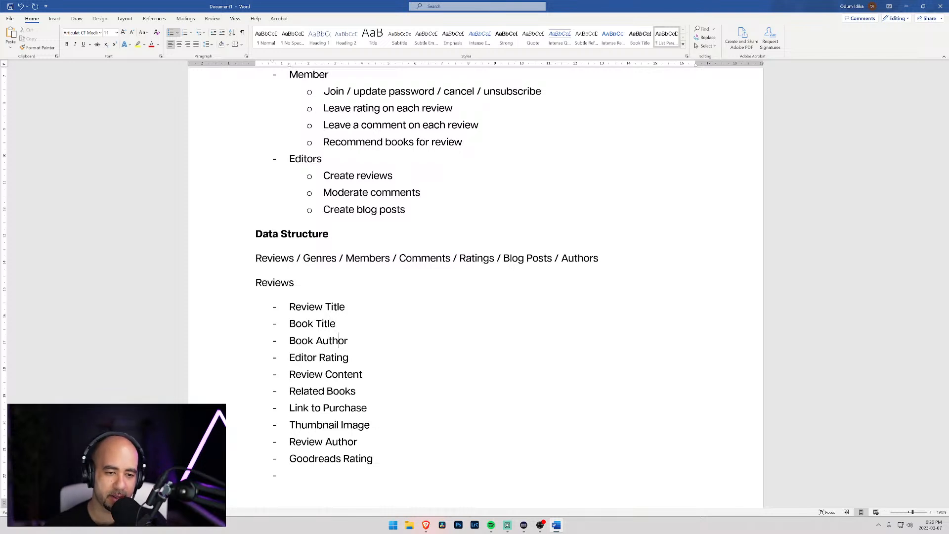
# Step: Insert a "Book Publication Year" item in the Reviews list directly below "Book Author"
pyautogui.press('Return')
pyautogui.write('Book ')
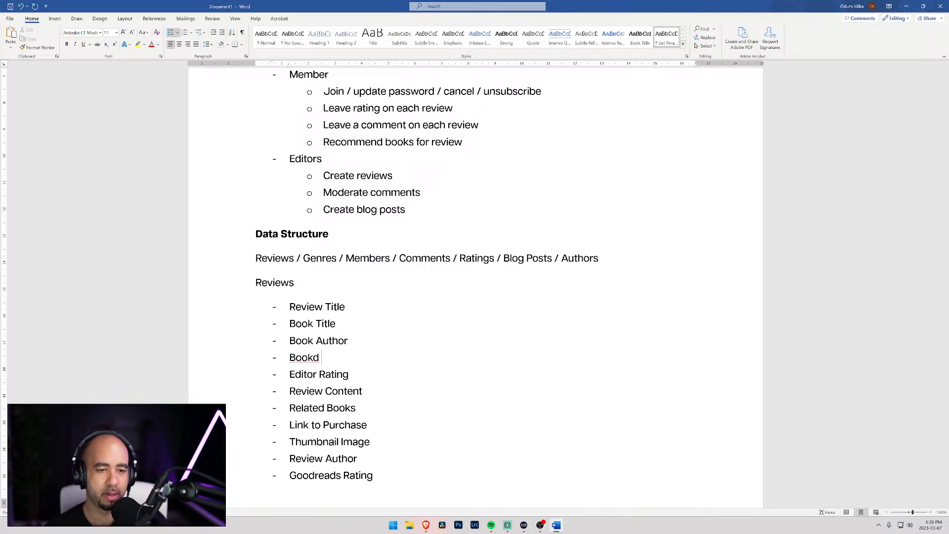
pyautogui.write('Publica')
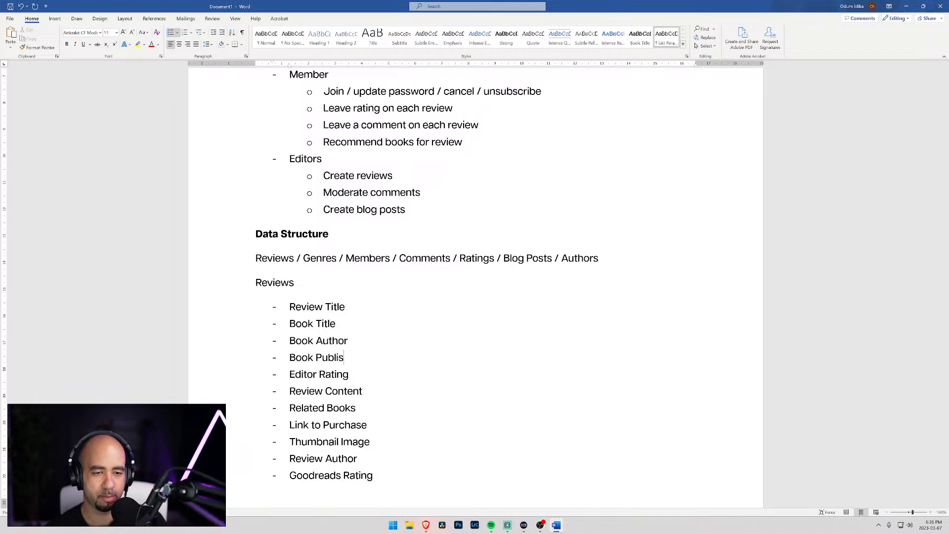
pyautogui.write('tion YEar')
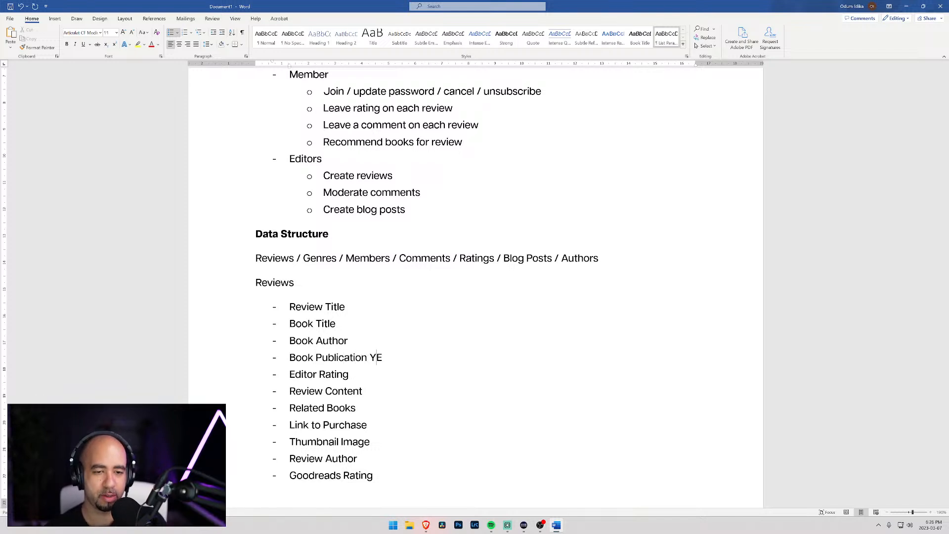
pyautogui.press('BackSpace')
pyautogui.press('BackSpace')
pyautogui.press('BackSpace')
pyautogui.write('ea')
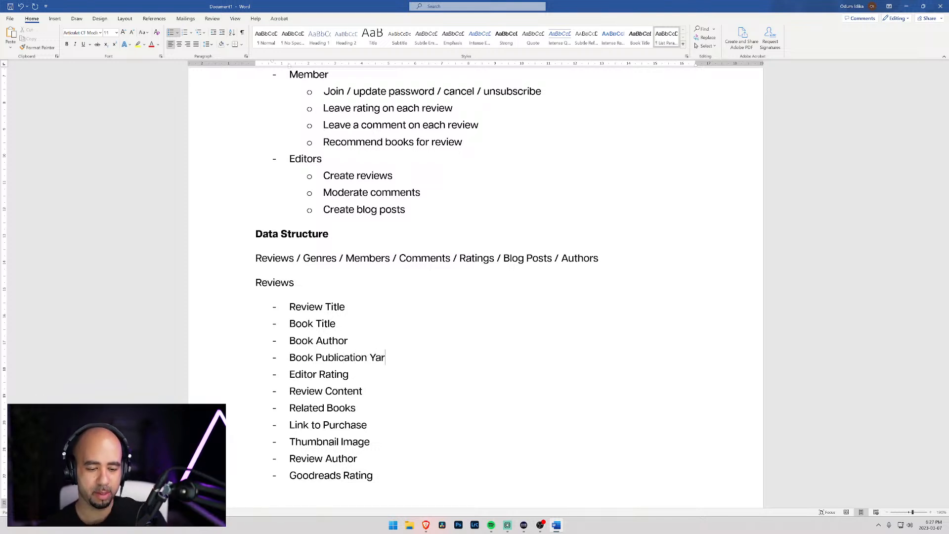
pyautogui.write('rs')
pyautogui.press('BackSpace')
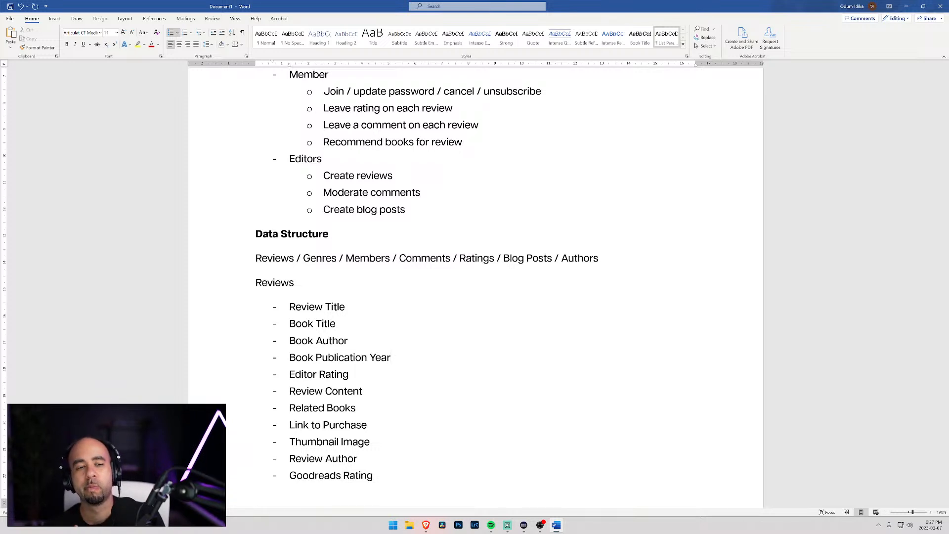
# Step: End the Reviews list by turning the empty dashed item after "Goodreads Rating" into a plain line
pyautogui.scroll(-5, 476, 287)
pyautogui.scroll(2, 476, 287)
pyautogui.scroll(-1, 274, 452)
pyautogui.click(274, 451)
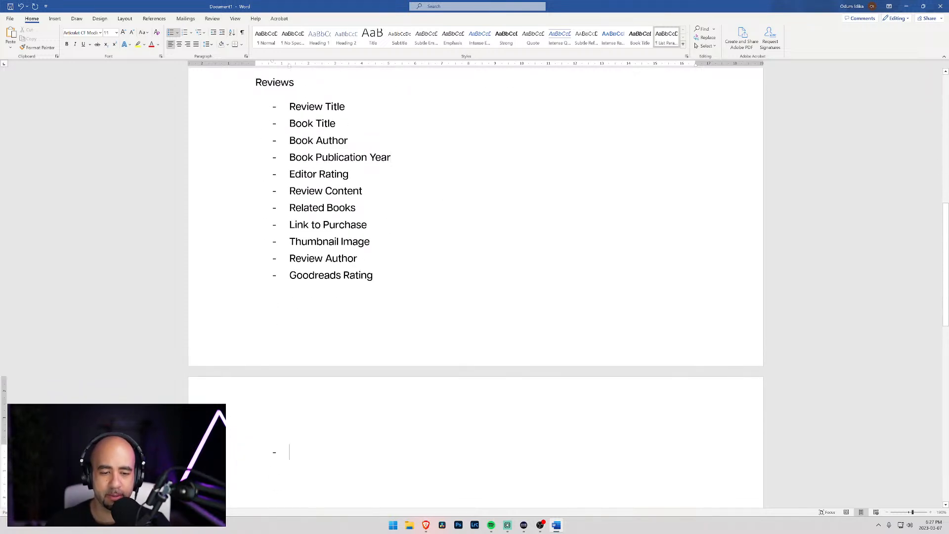
pyautogui.press('BackSpace')
pyautogui.write('-')
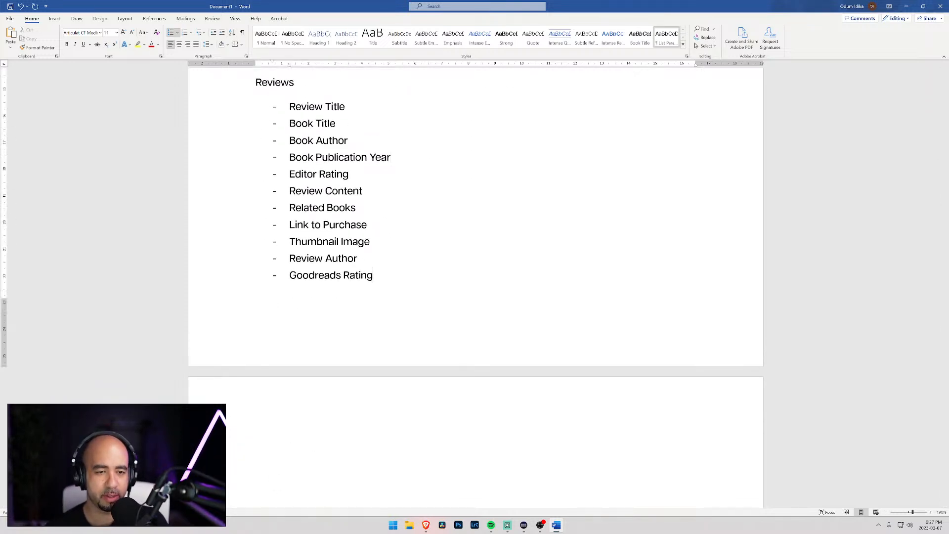
pyautogui.press('BackSpace')
pyautogui.press('BackSpace')
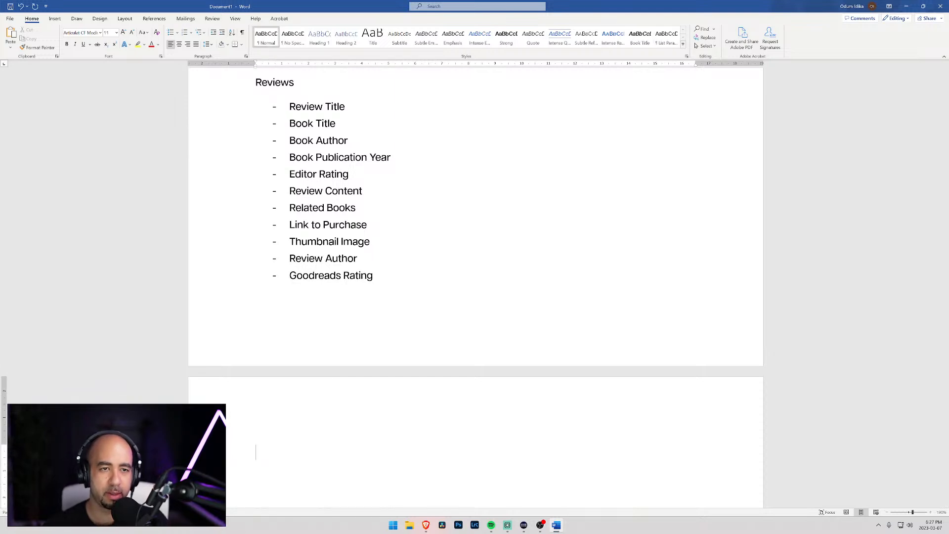
# Step: Add a plain "Genres" line after the Reviews list and start a dashed list under it
pyautogui.scroll(1, 474, 287)
pyautogui.scroll(-1, 474, 287)
pyautogui.write('Genres')
pyautogui.press('Return')
pyautogui.write('-')
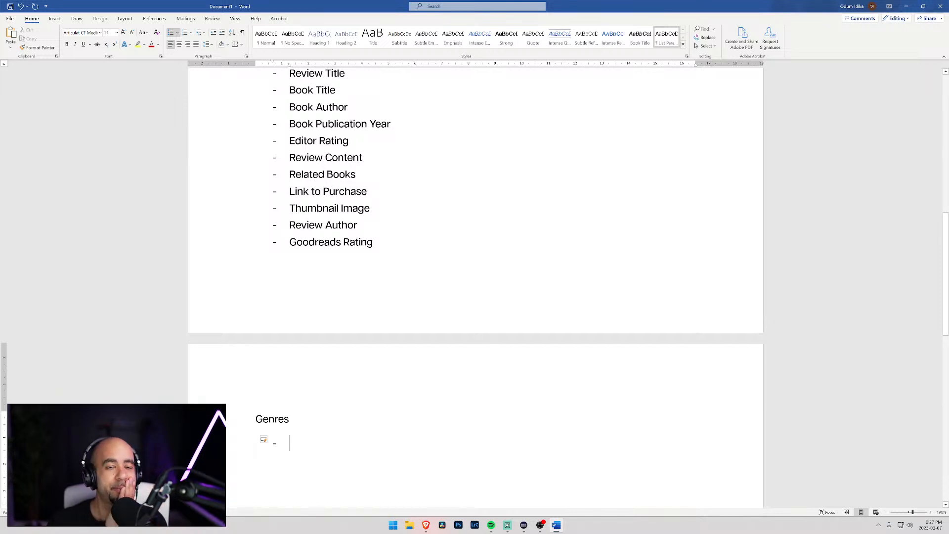
pyautogui.scroll(1, 476, 285)
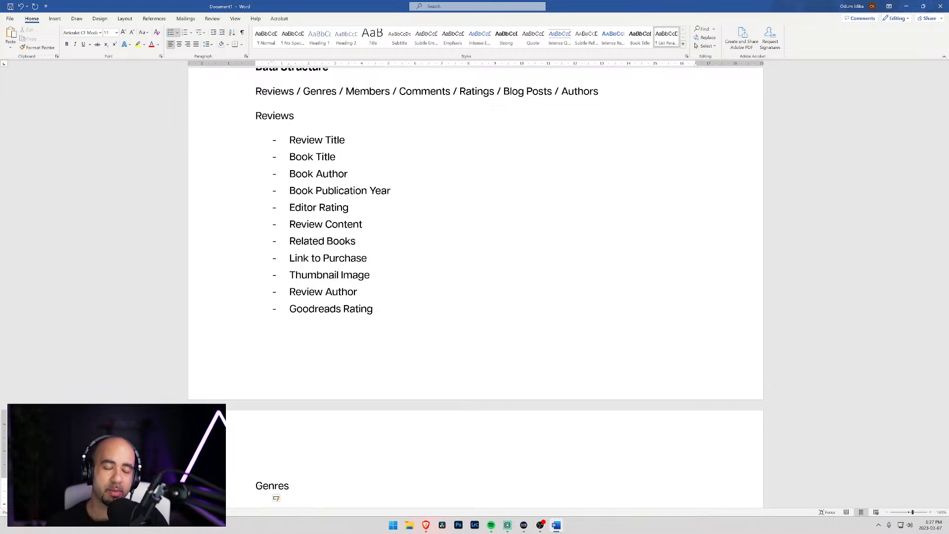
# Step: Add a "Website" item to the Functionality list, at the same level as "Editors" and directly after "Create blog posts"
pyautogui.scroll(9, 476, 283)
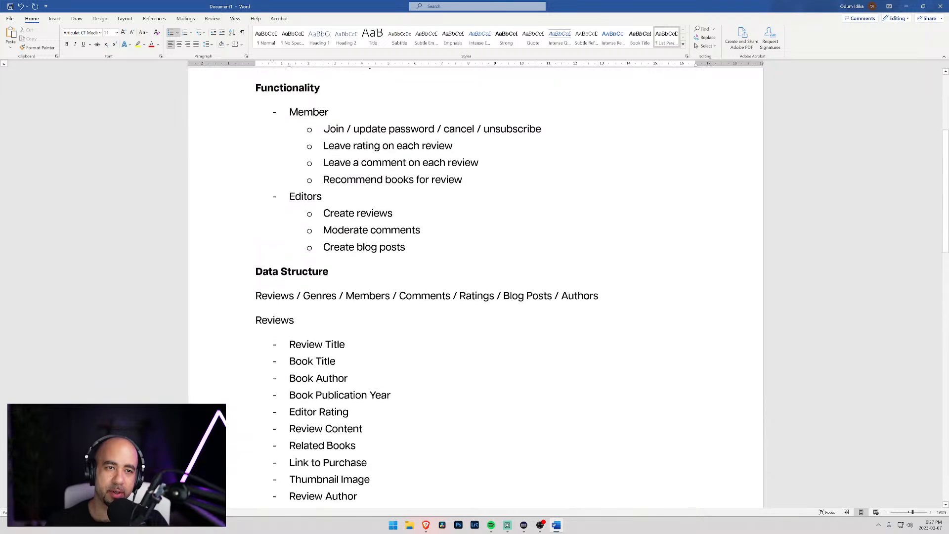
pyautogui.scroll(-2, 476, 286)
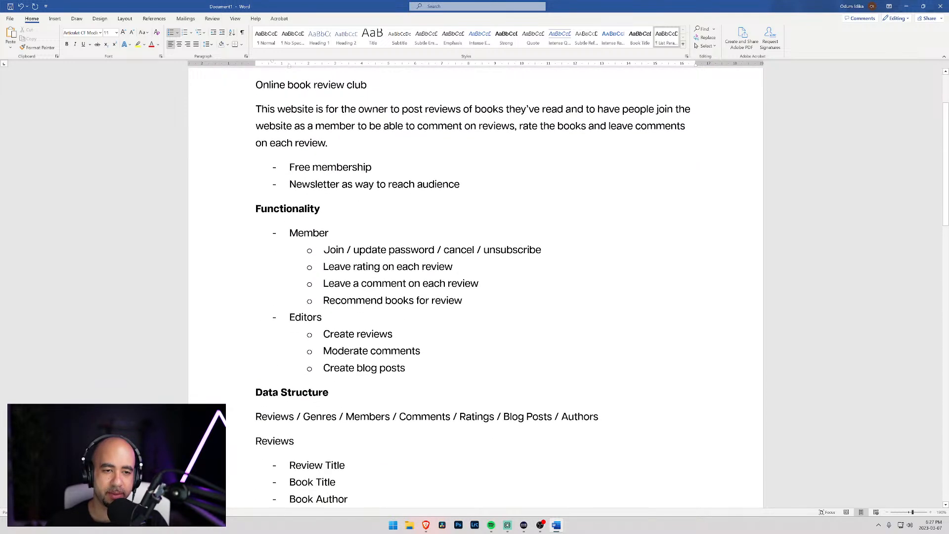
pyautogui.click(406, 369)
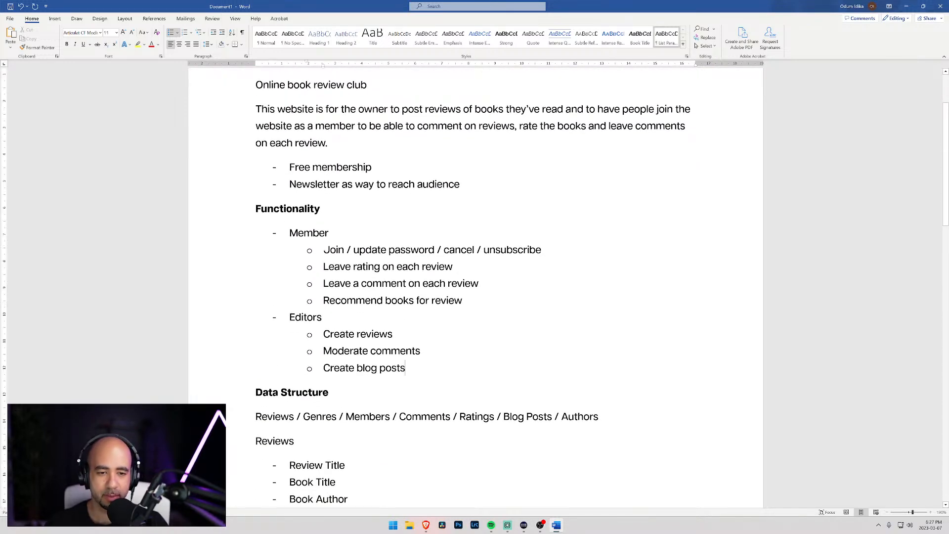
pyautogui.press('Return')
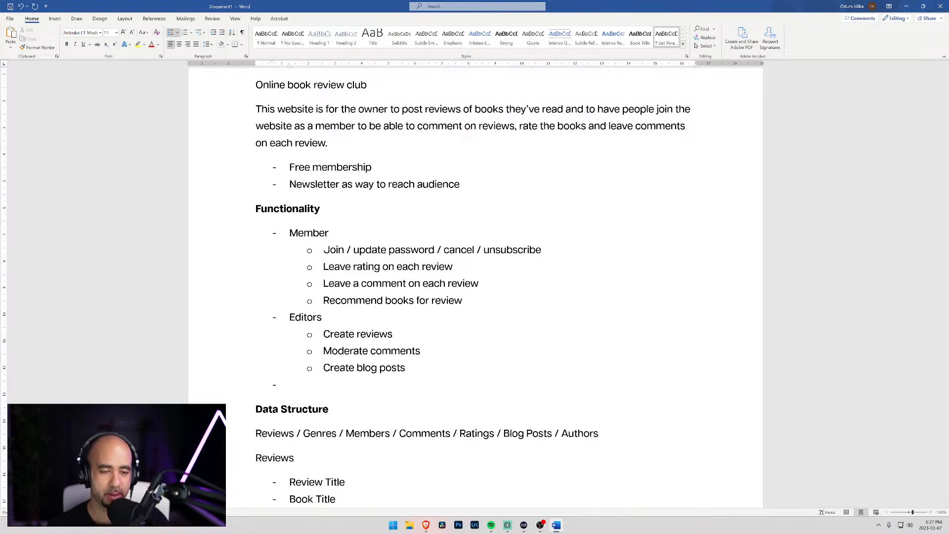
pyautogui.write('Website')
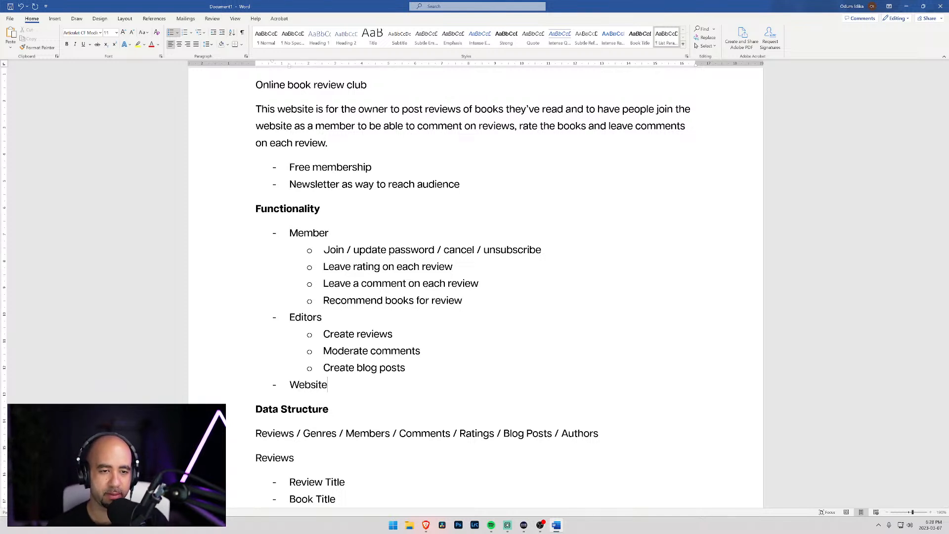
# Step: Add a "Filter reviews by:" sub-item one level under "Website"
pyautogui.press('Return')
pyautogui.press('Tab')
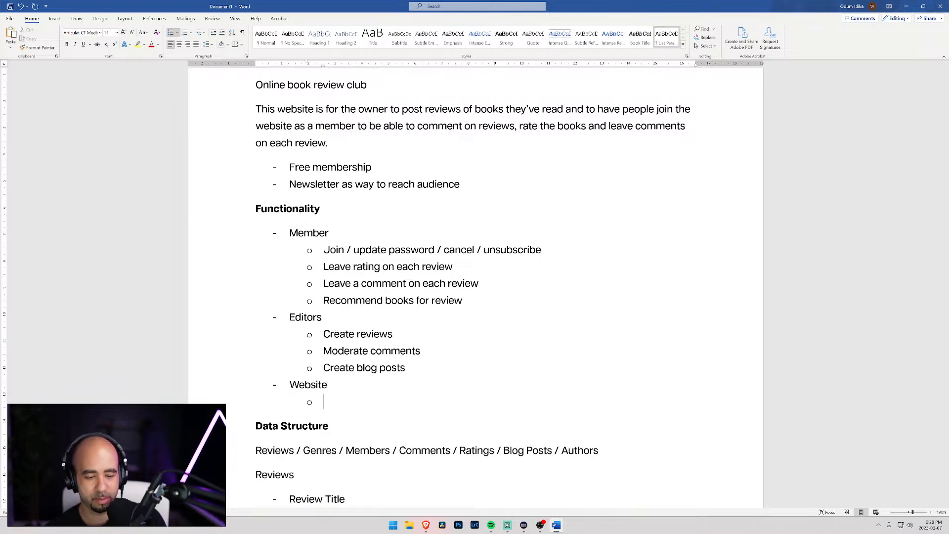
pyautogui.write('Filter')
pyautogui.press('BackSpace')
pyautogui.press('BackSpace')
pyautogui.press('BackSpace')
pyautogui.press('BackSpace')
pyautogui.write('lter')
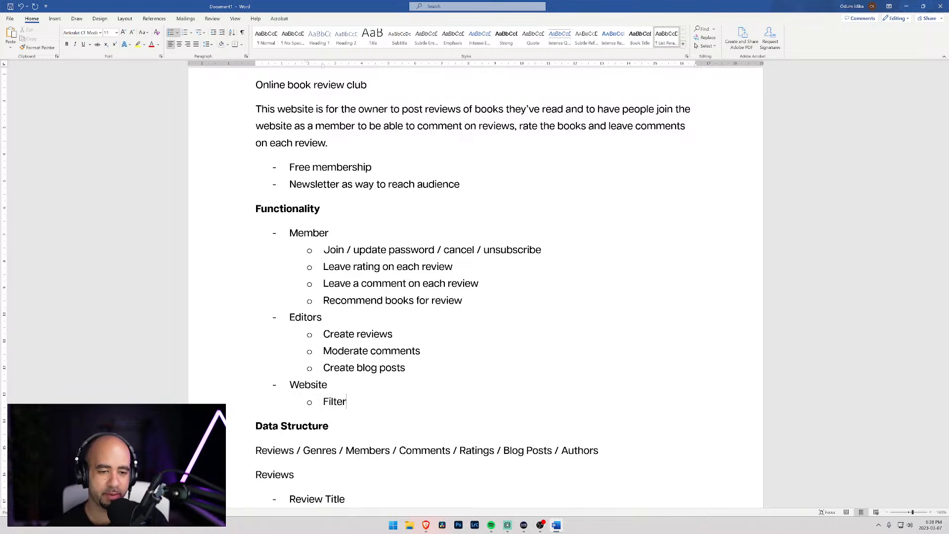
pyautogui.write(' revy')
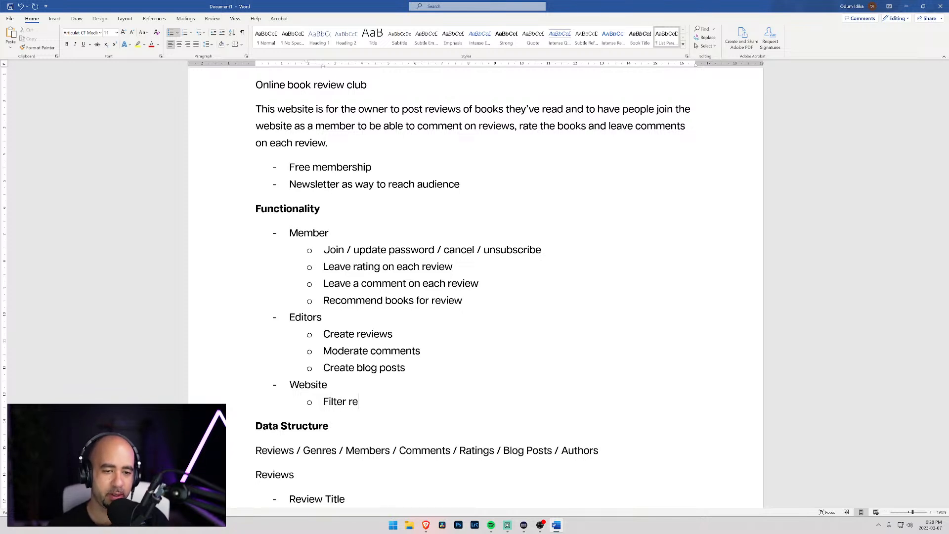
pyautogui.press('BackSpace')
pyautogui.write('iews by:')
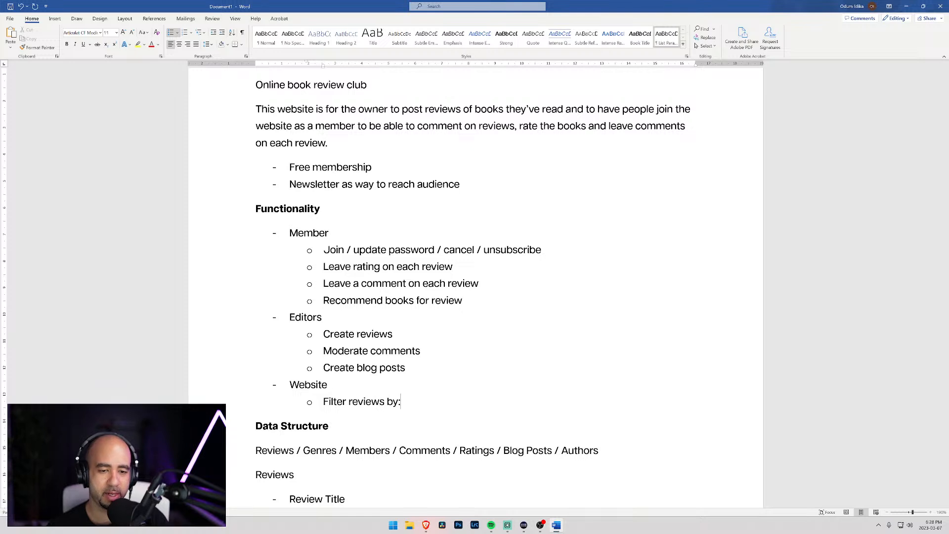
# Step: Nest a "Genre" item under "Filter reviews by:" and add "Search reviews" as the next sub-item of "Website"
pyautogui.press('Return')
pyautogui.press('Tab')
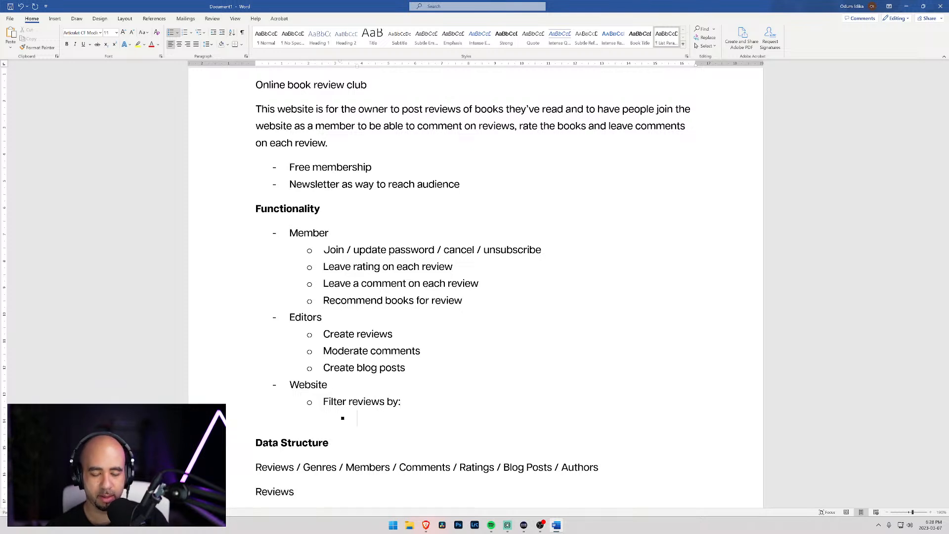
pyautogui.write('Genre')
pyautogui.press('Return')
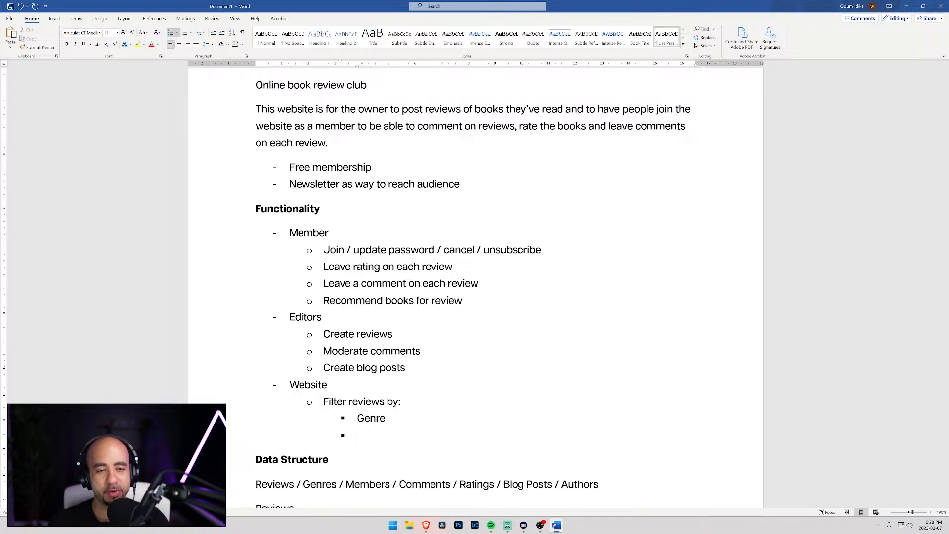
pyautogui.hotkey('shift', 'Tab')
pyautogui.write('Search reviews')
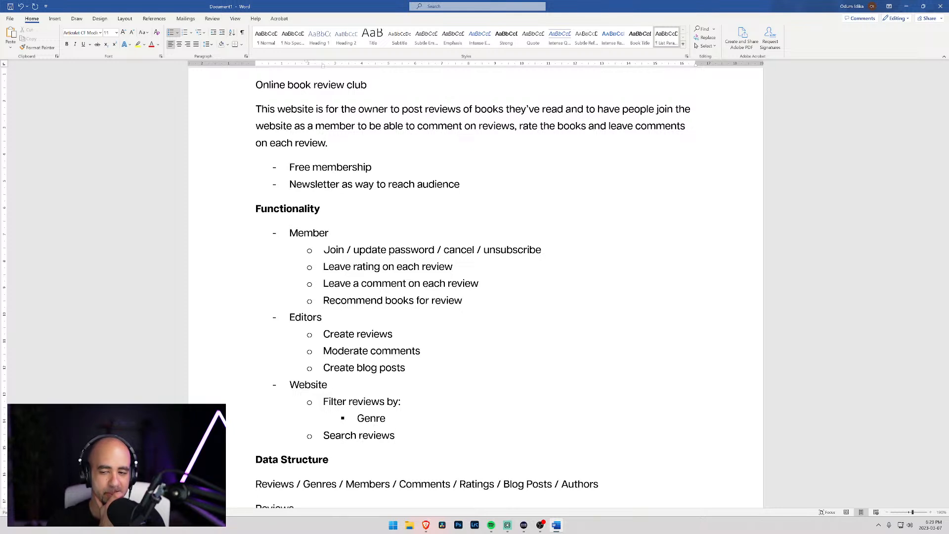
# Step: Insert a "Rating" item directly below "Genre" in the review filter list
pyautogui.scroll(-5, 475, 286)
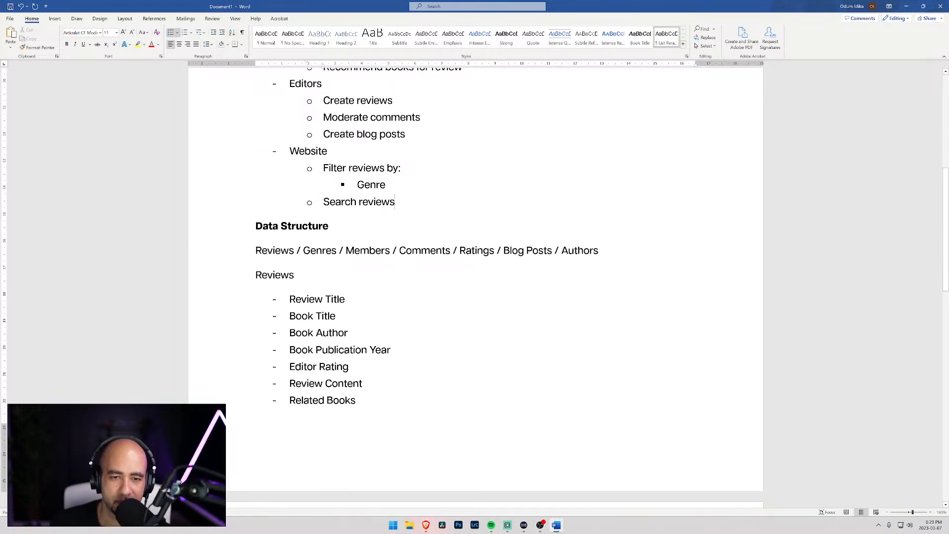
pyautogui.scroll(2, 474, 287)
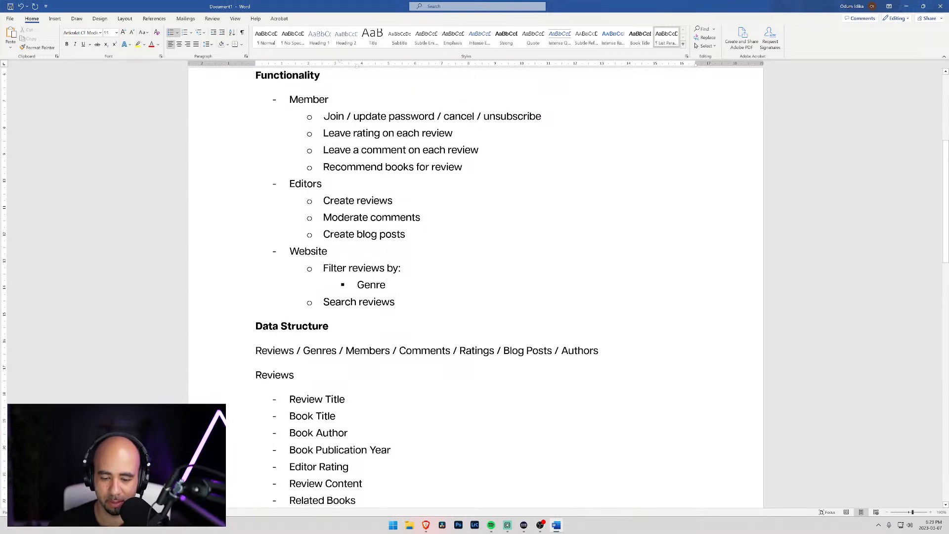
pyautogui.press('Return')
pyautogui.write('Rating')
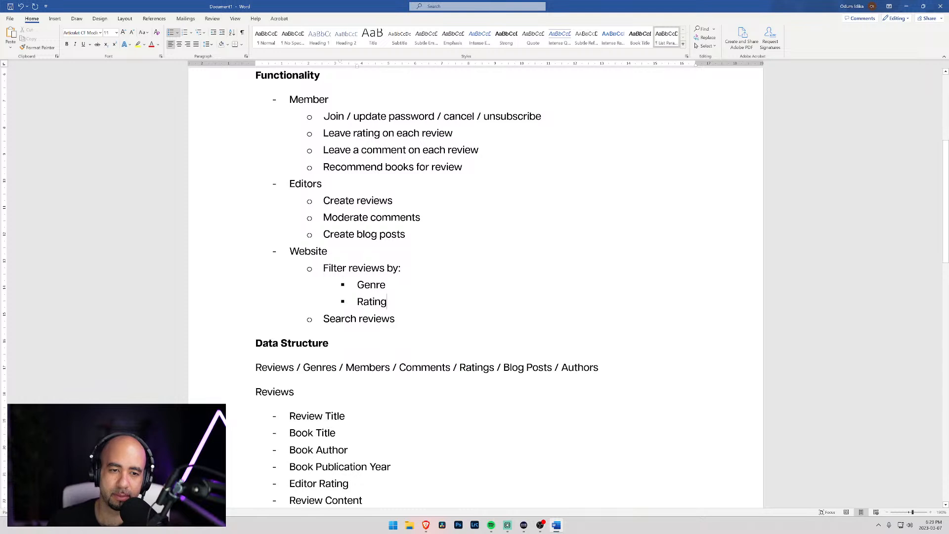
# Step: Append the note "[Develop genre list as new reviews are published]" to the Genres line above its empty dashed item
pyautogui.scroll(-3, 475, 286)
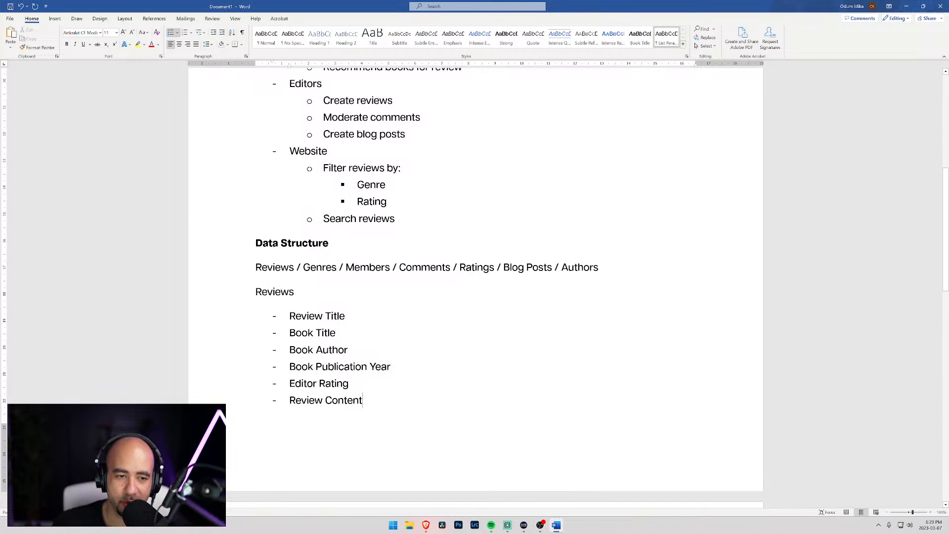
pyautogui.scroll(-5, 475, 284)
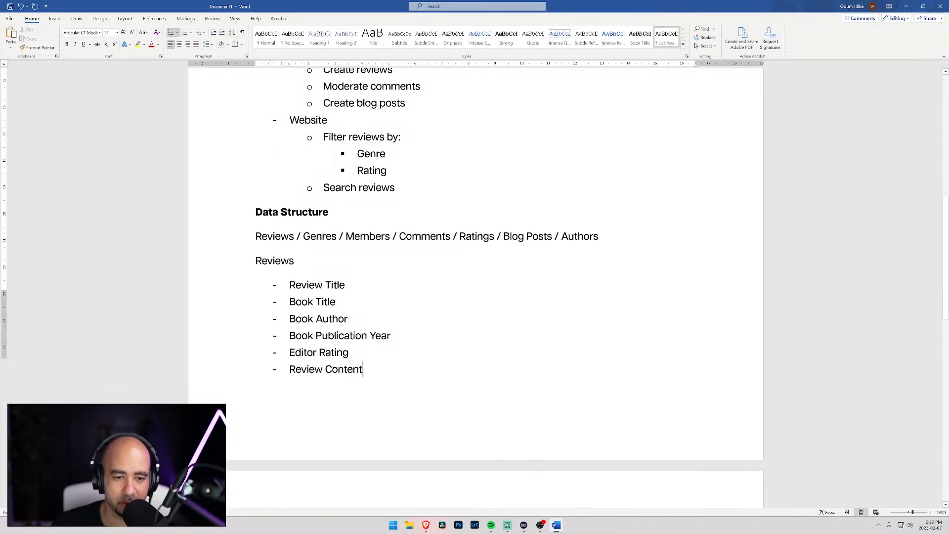
pyautogui.click(290, 426)
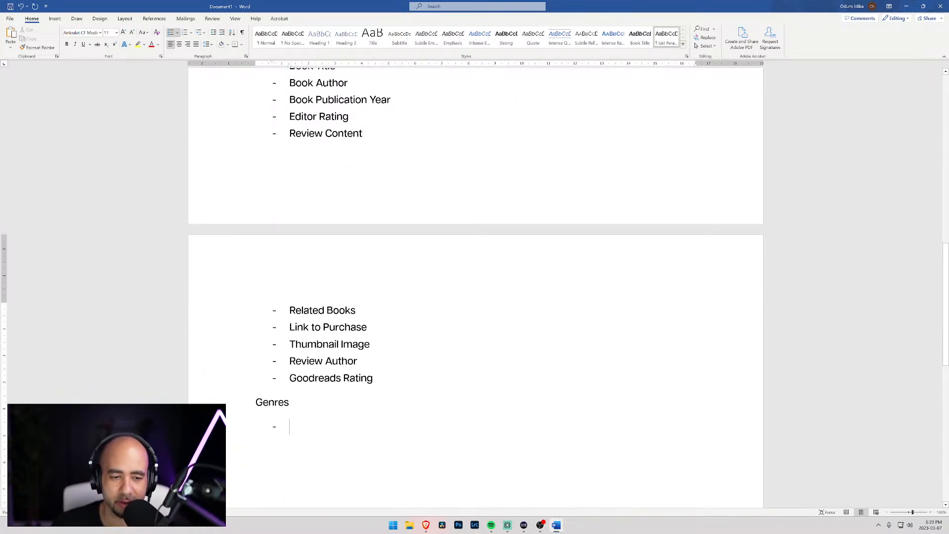
pyautogui.click(291, 402)
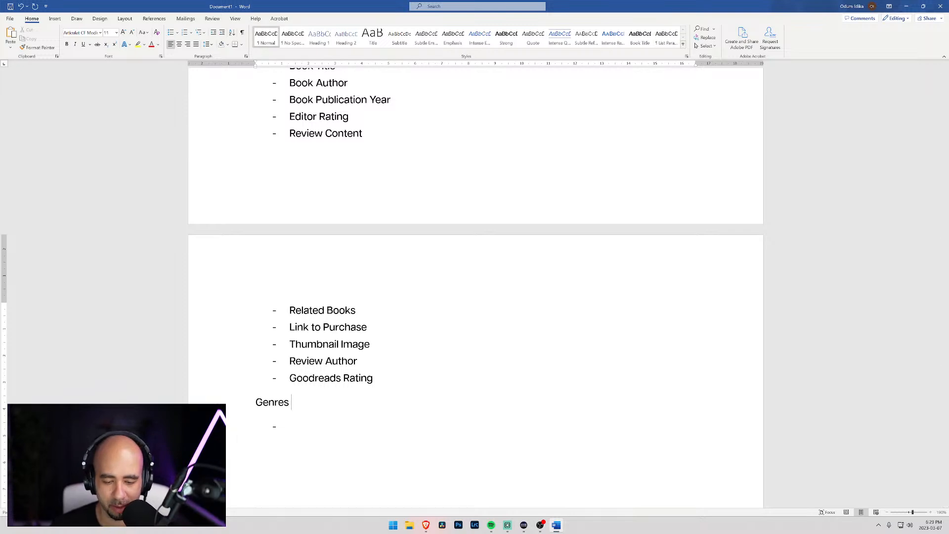
pyautogui.write('[Develop genre list')
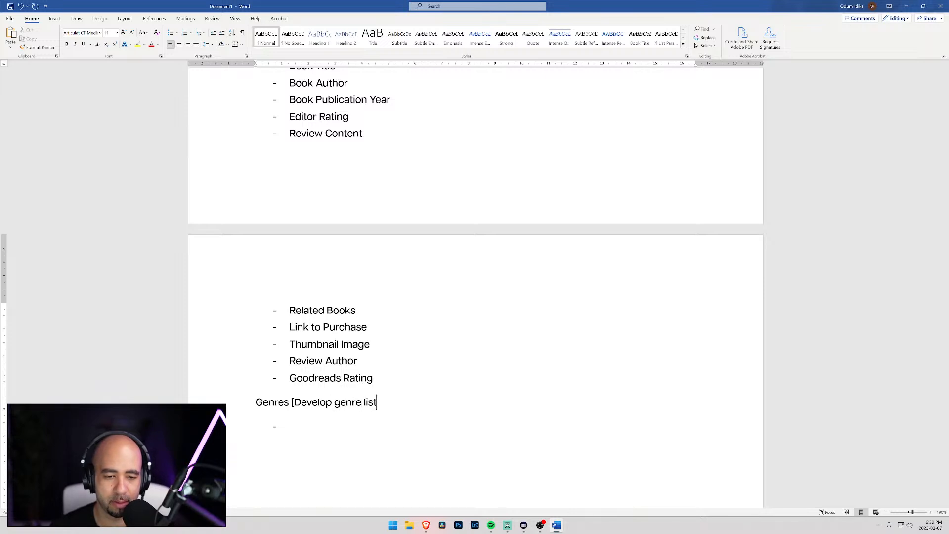
pyautogui.write(' as new revie')
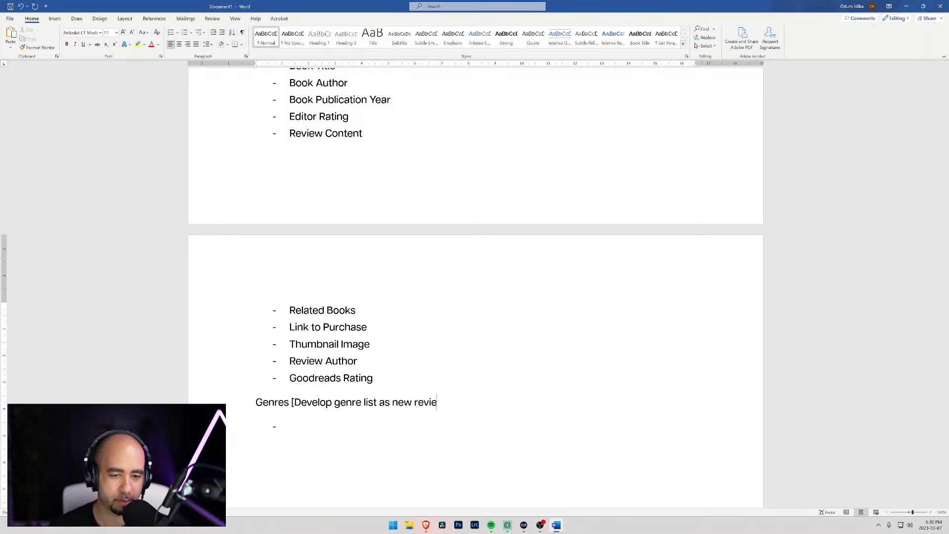
pyautogui.write('ws are public')
pyautogui.press('BackSpace')
pyautogui.write('shed] ')
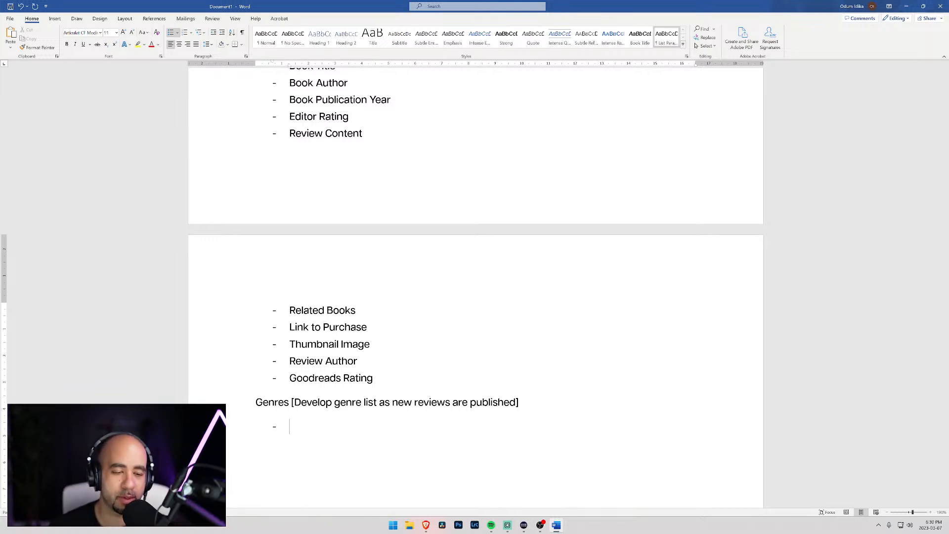
# Step: Fill the dashed Genres list with the items "Fiction" and "Non-fiction"
pyautogui.write('Fiction')
pyautogui.press('BackSpace')
pyautogui.write('on')
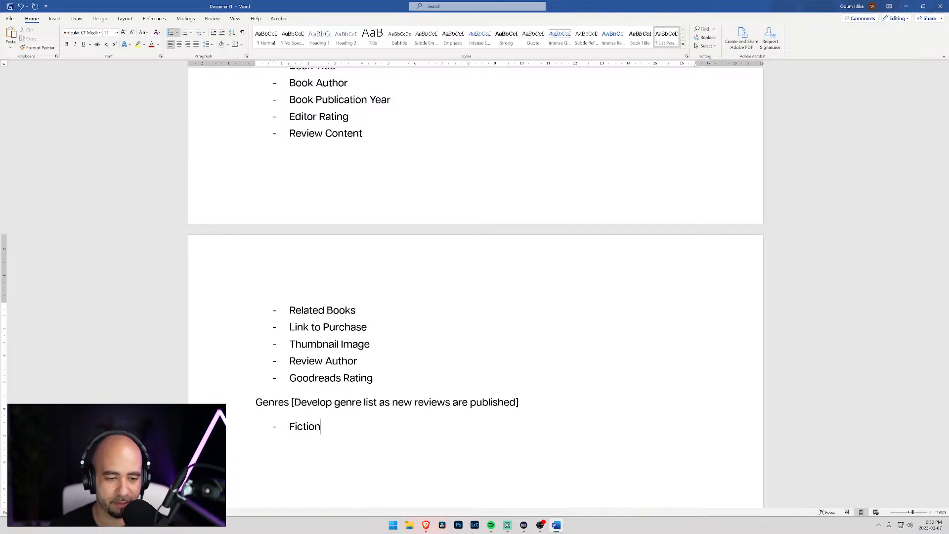
pyautogui.write('Non')
pyautogui.write('-fic')
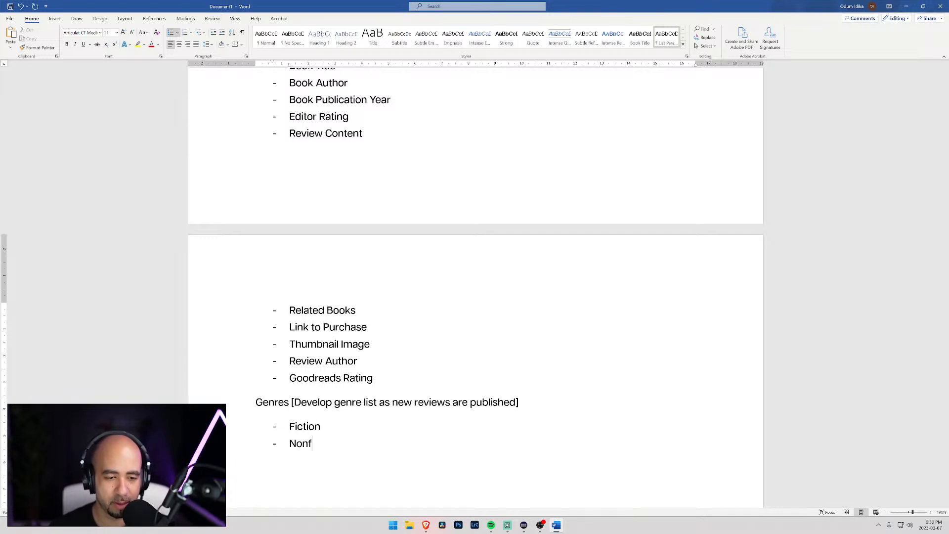
pyautogui.write('tion')
pyautogui.press('Return')
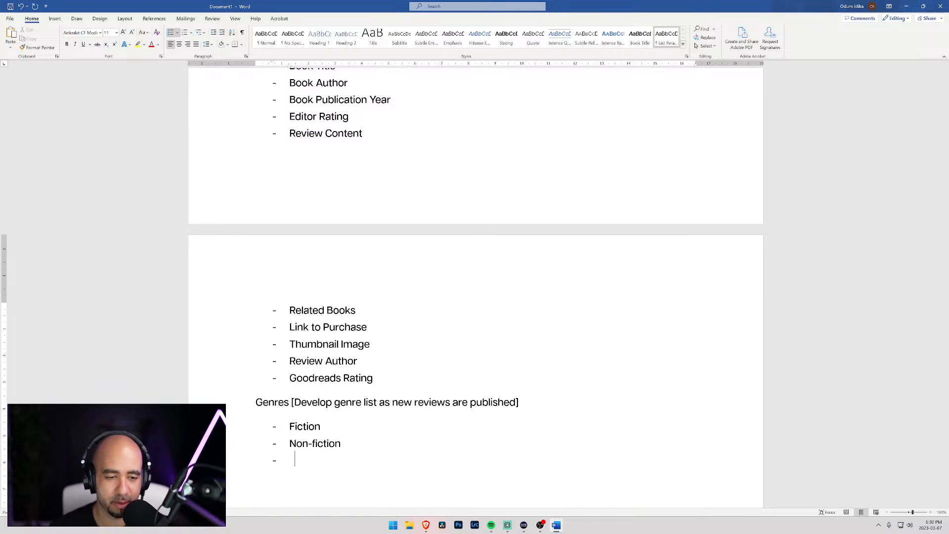
# Step: Add "Young adult" as the third Genres item, with a lowercase "a" in "adult"
pyautogui.write('Young ')
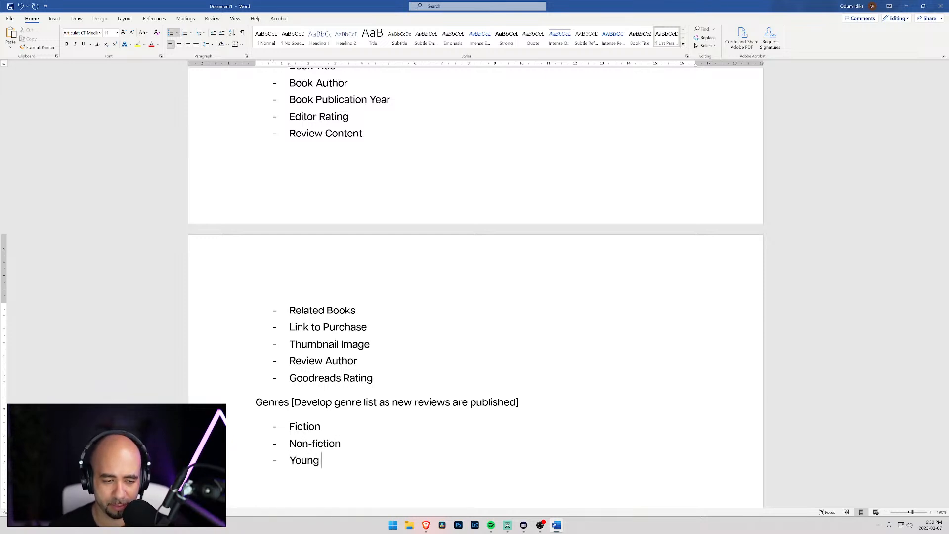
pyautogui.write('Adult')
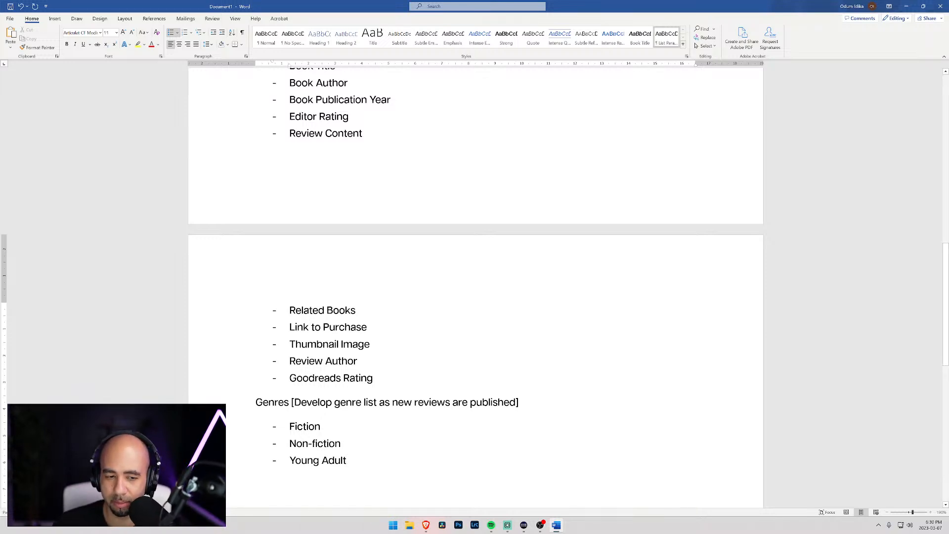
pyautogui.click(328, 460)
pyautogui.hotkey('shift', 'Left')
pyautogui.write('s')
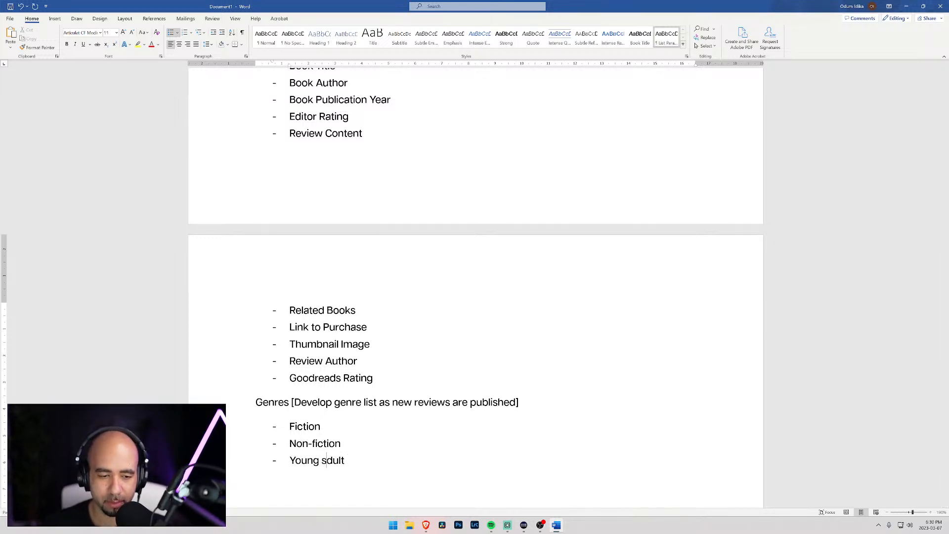
pyautogui.press('BackSpace')
pyautogui.write('a')
pyautogui.press('End')
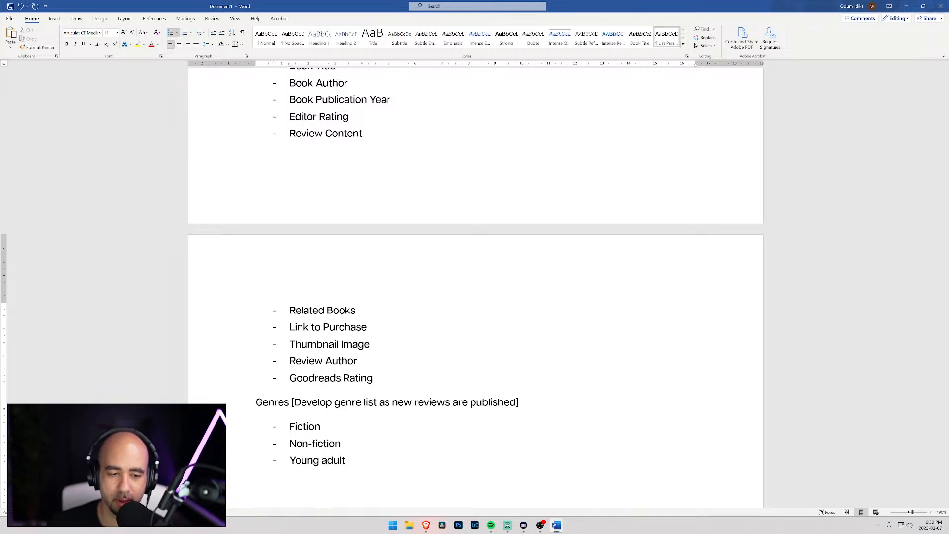
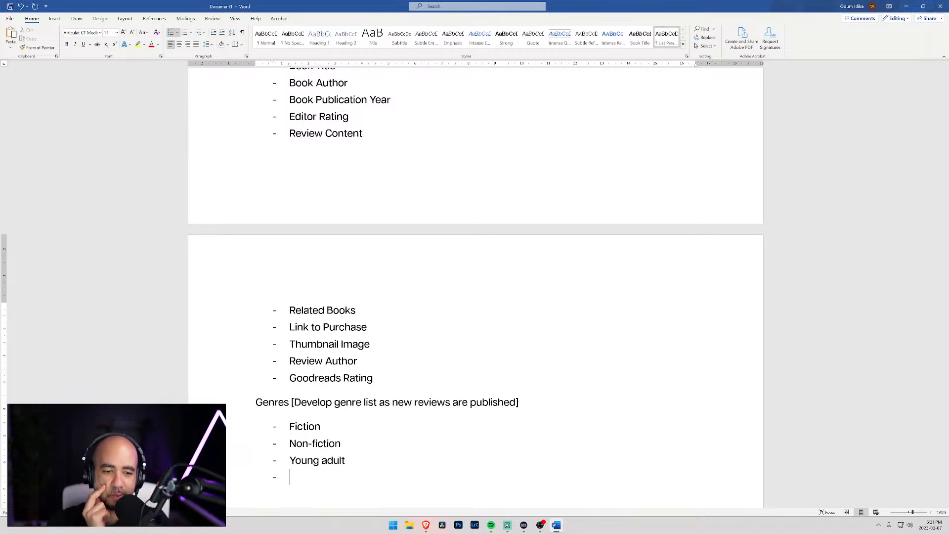
# Step: End the Genres list, add a plain "Members" line below it and start a dashed list under that line
pyautogui.press('Return')
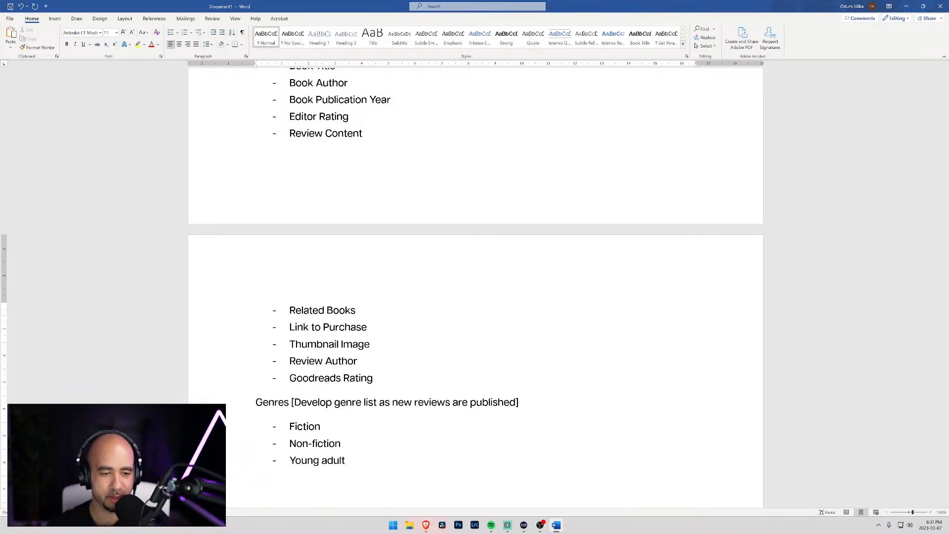
pyautogui.scroll(5, 475, 287)
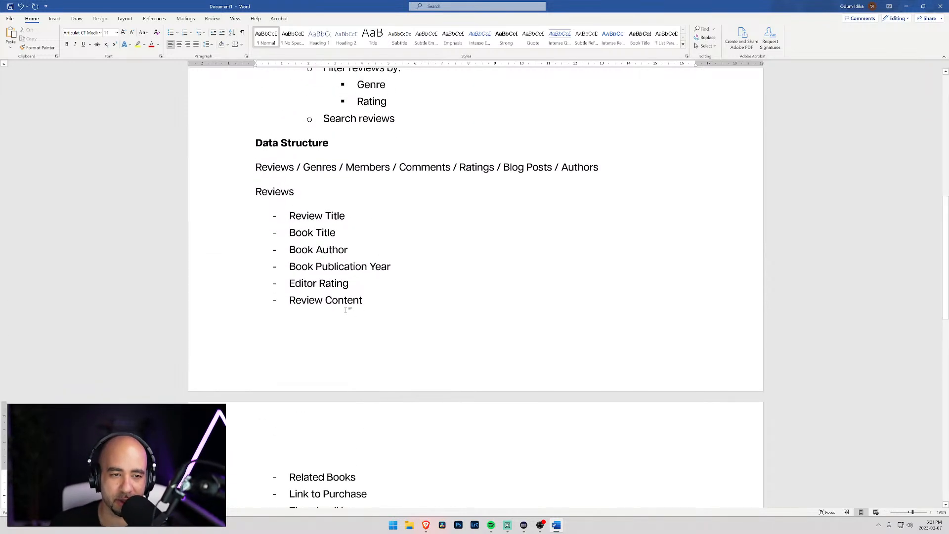
pyautogui.scroll(-6, 475, 287)
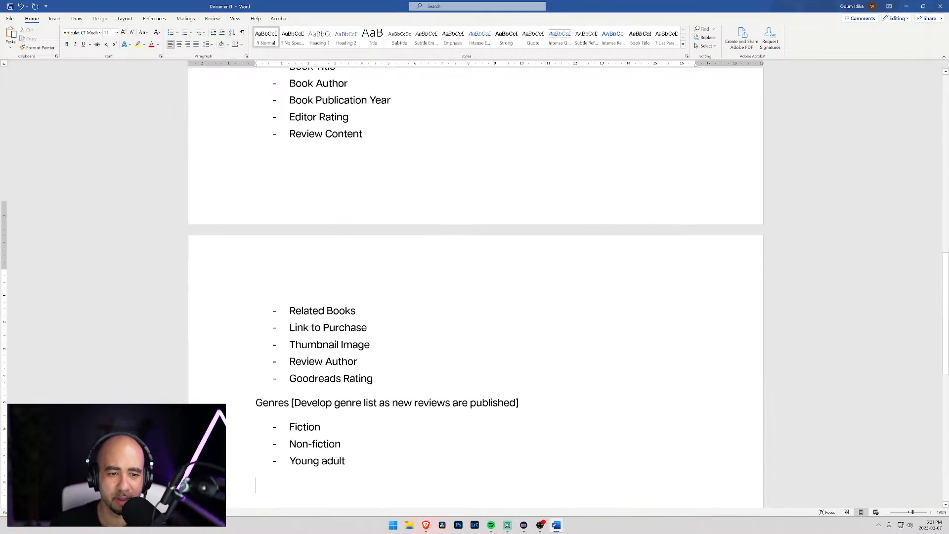
pyautogui.write('Members')
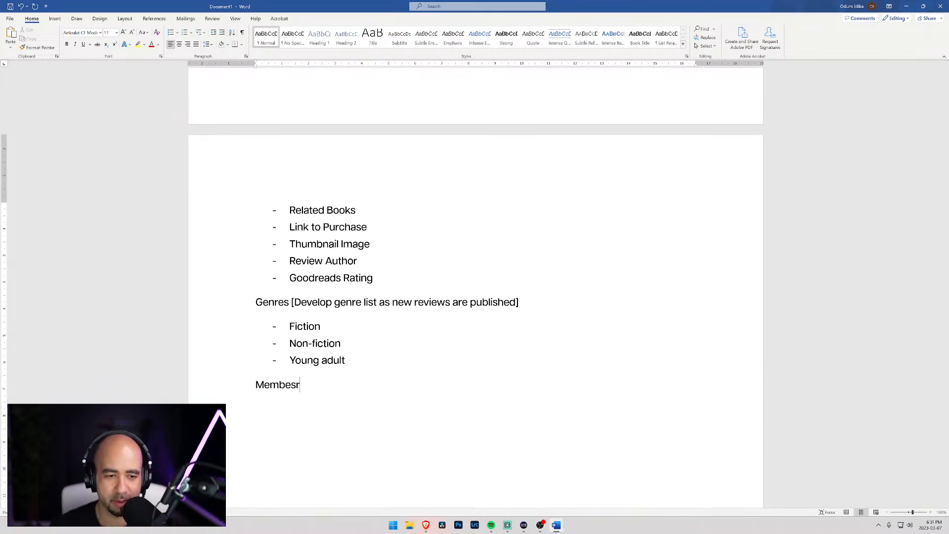
pyautogui.press('Return')
pyautogui.write('- ')
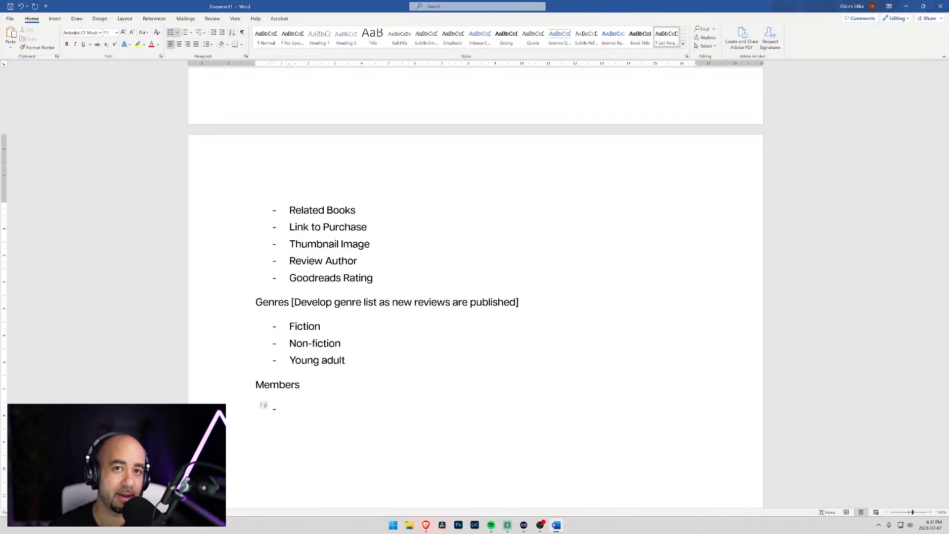
# Step: Fill the dashed Members list with the items "First name", "Last name" and "Email address"
pyautogui.write('First name')
pyautogui.press('Return')
pyautogui.write('Last name')
pyautogui.press('Return')
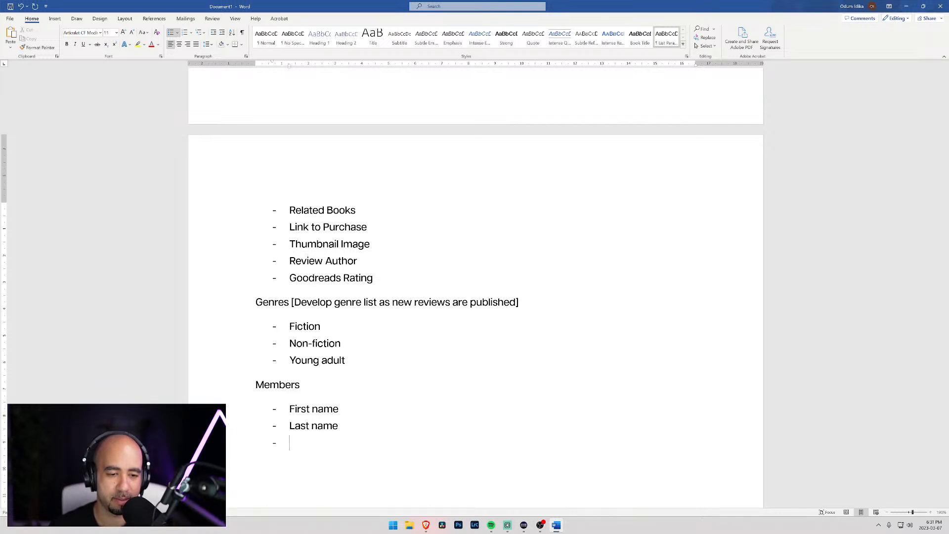
pyautogui.write('Email address ')
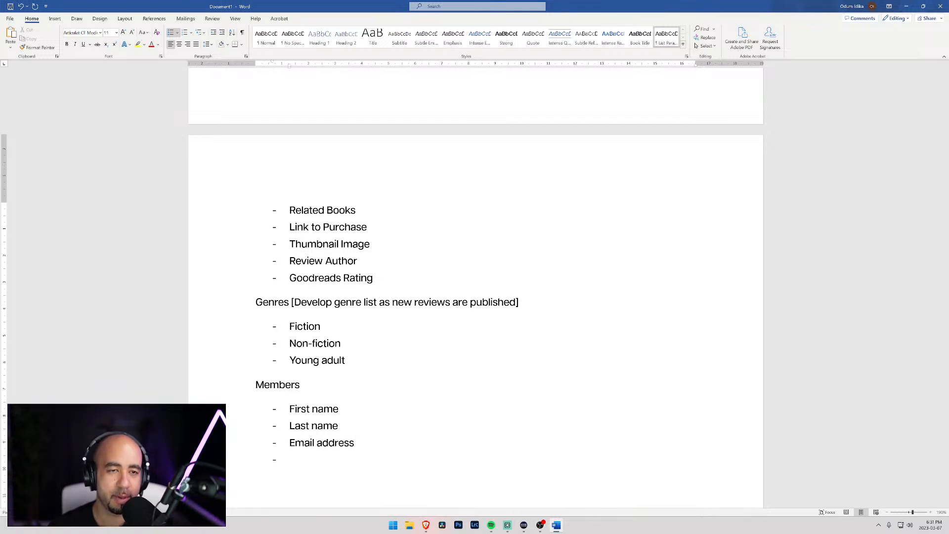
# Step: Add "Is subscribed" as the fourth item of the Members list
pyautogui.write('Is ')
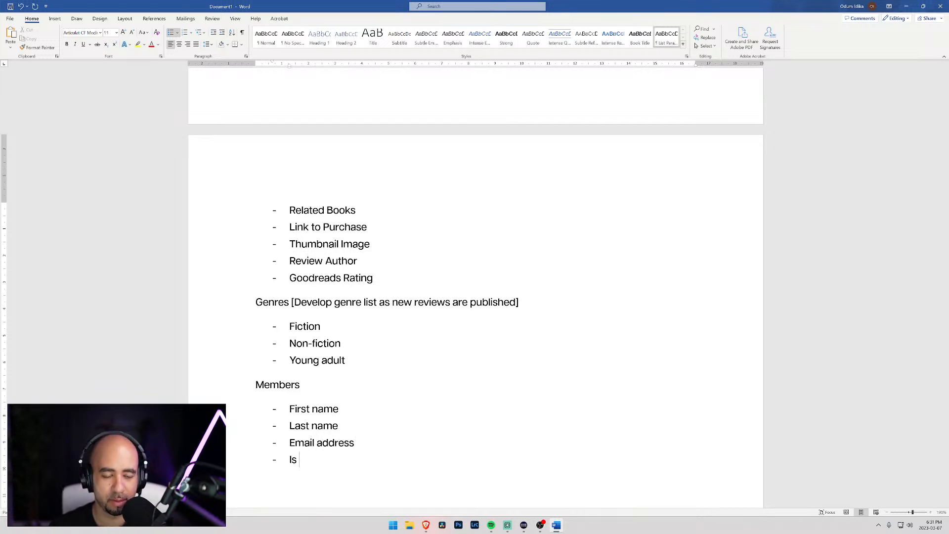
pyautogui.write('subscribved')
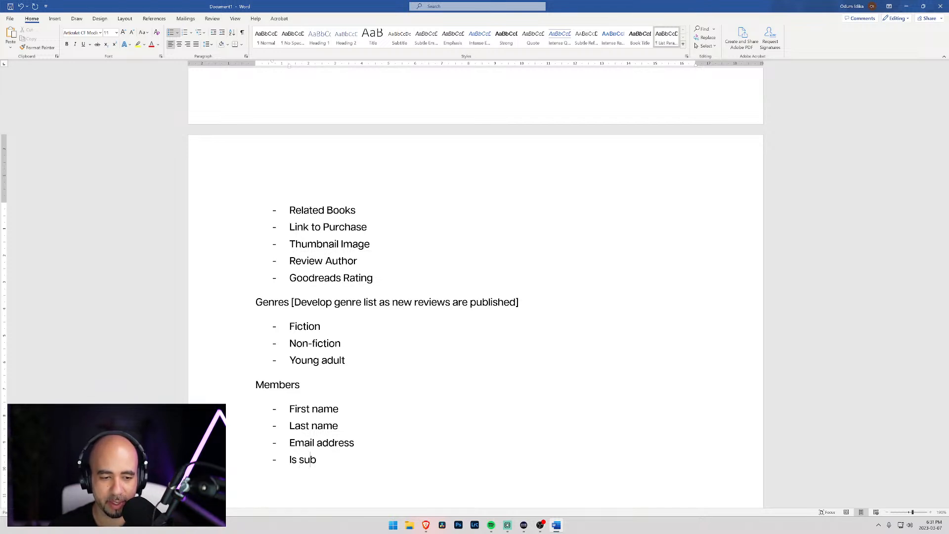
pyautogui.press('BackSpace')
pyautogui.press('BackSpace')
pyautogui.press('BackSpace')
pyautogui.write('ed')
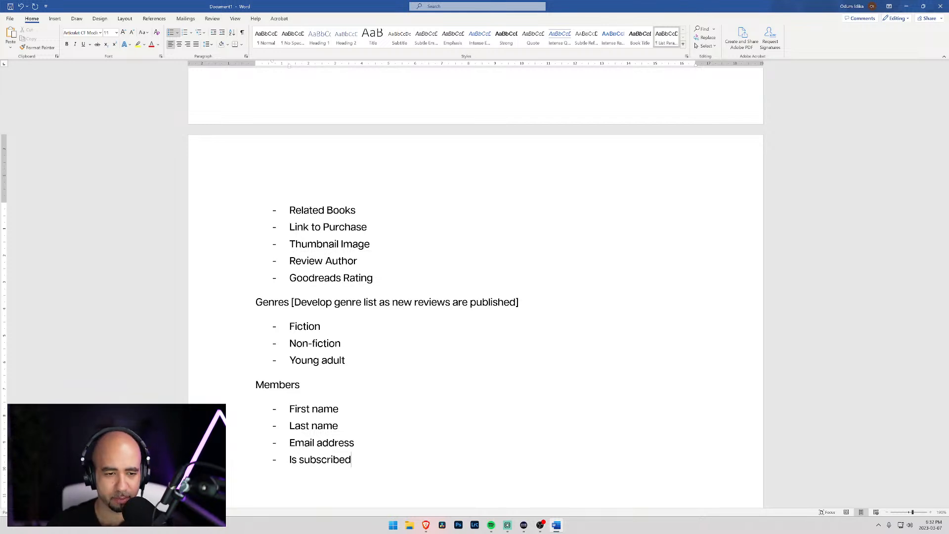
# Step: Check the "unsubscribe" entry in the Member functionality list and return to the end of the "Is subscribed" item
pyautogui.scroll(15, 475, 286)
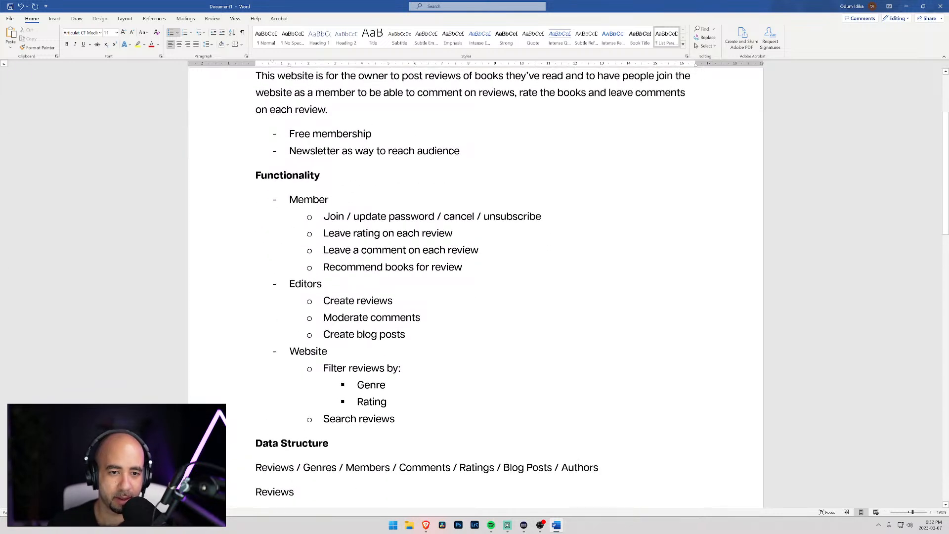
pyautogui.moveTo(542, 217); pyautogui.dragTo(484, 217)
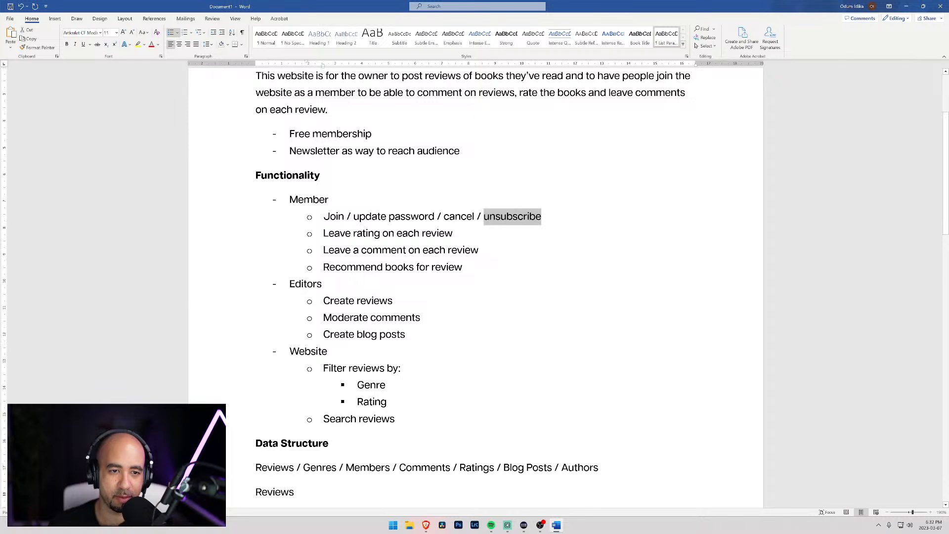
pyautogui.scroll(-6, 484, 217)
pyautogui.scroll(-8, 474, 286)
pyautogui.scroll(2, 474, 287)
pyautogui.click(352, 359)
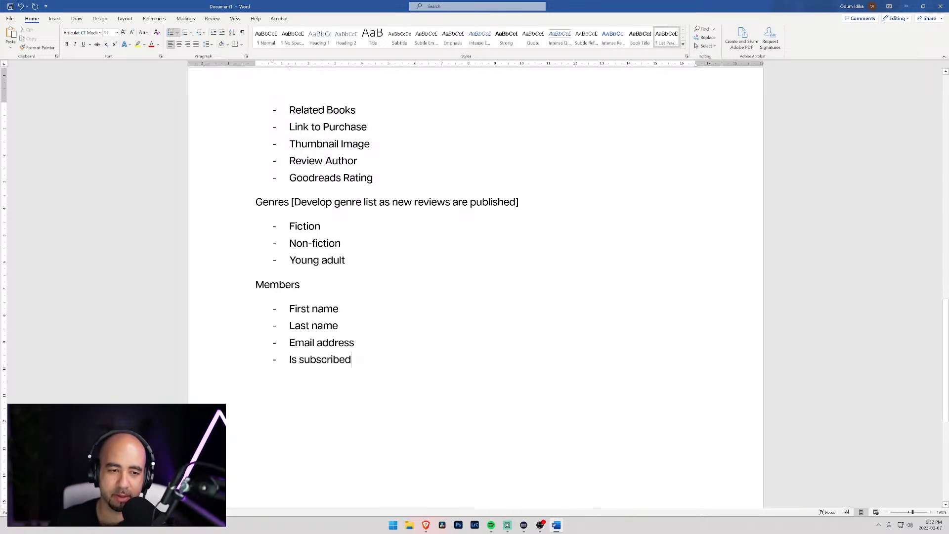
# Step: End the Members list after "Is subscribed" with a plain empty line below it
pyautogui.press('Return')
pyautogui.press('Return')
pyautogui.scroll(2, 474, 287)
pyautogui.scroll(1, 356, 322)
pyautogui.scroll(-4, 356, 321)
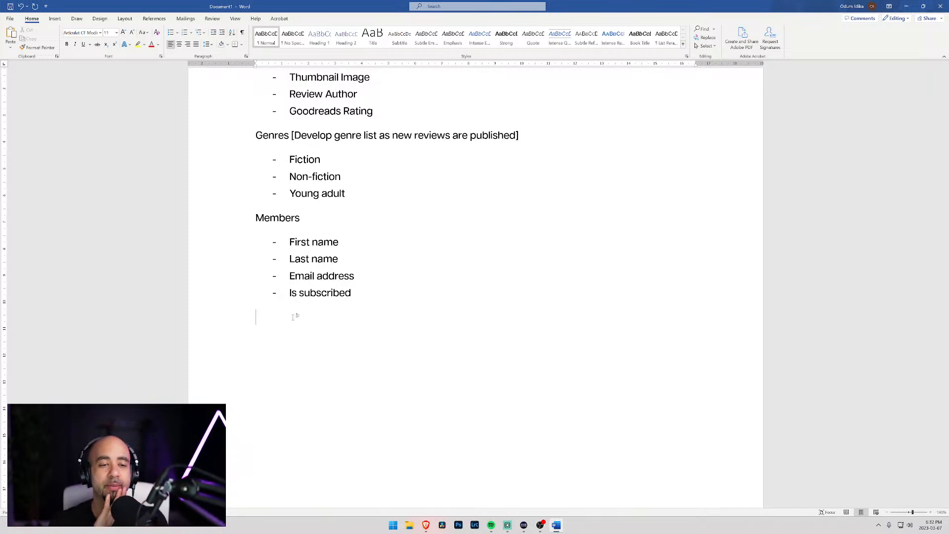
# Step: Add "Avatar [gravatar?]" as a new dashed item directly after "Is subscribed" in the Members list
pyautogui.press('Up')
pyautogui.press('Down')
pyautogui.press('Left')
pyautogui.press('Return')
pyautogui.write('Avatar')
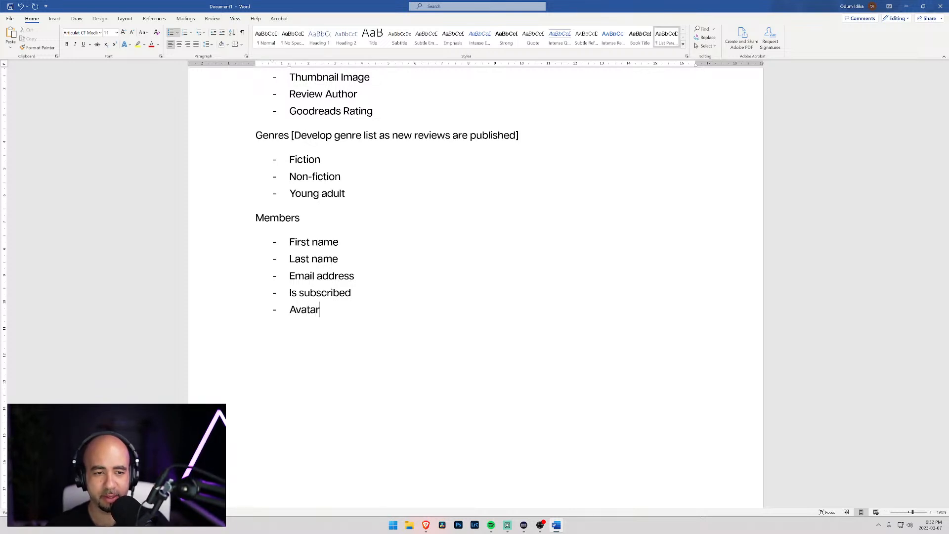
pyautogui.write(' [gravatar?]')
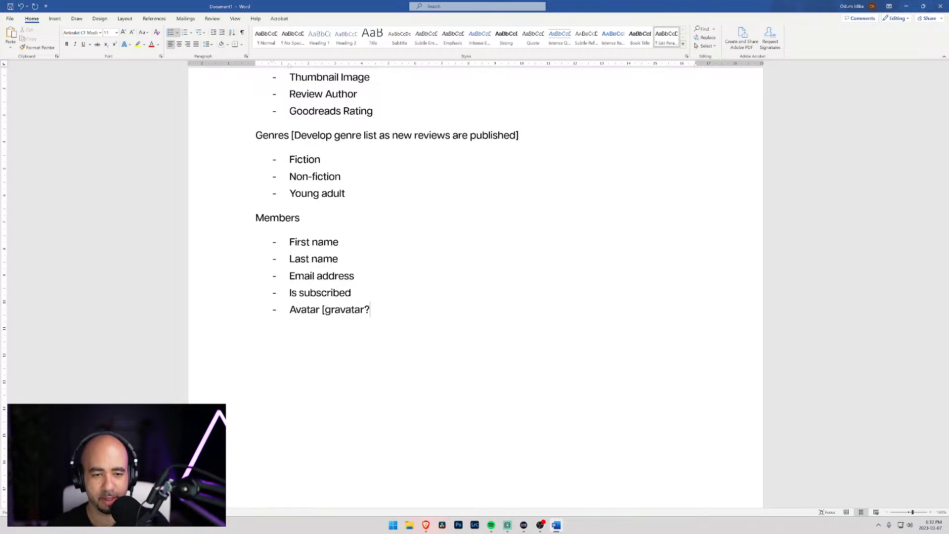
pyautogui.press('BackSpace')
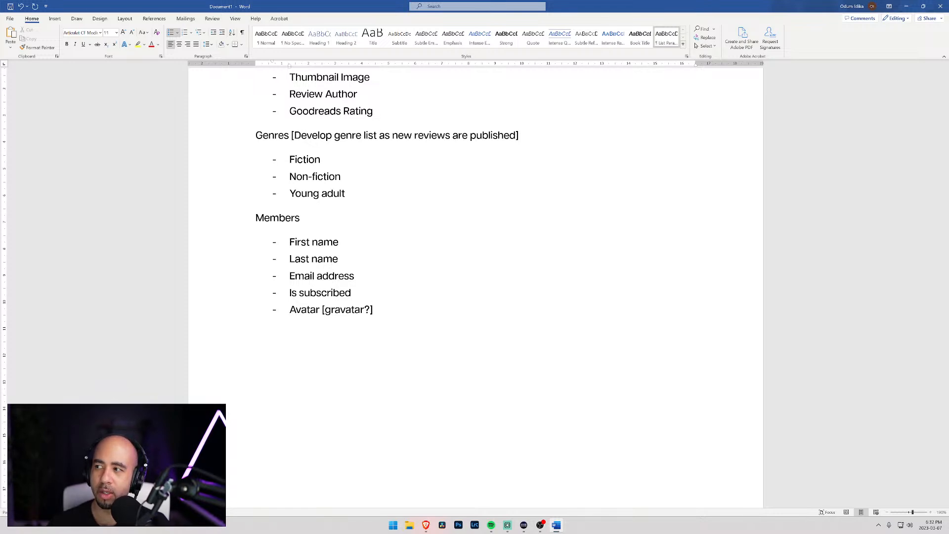
# Step: Switch to the Brave browser and search the web for "use gravatar with webflow" in a new tab
pyautogui.click(426, 525)
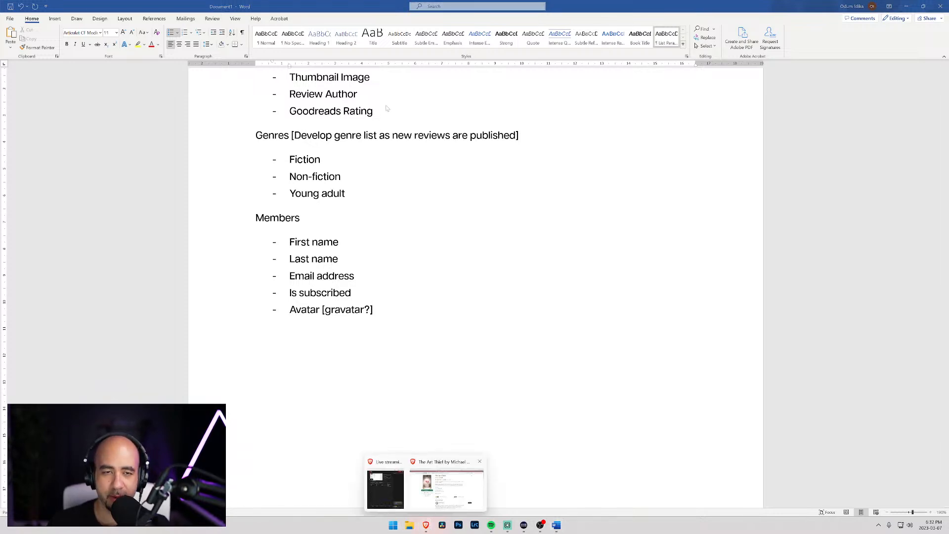
pyautogui.click(446, 487)
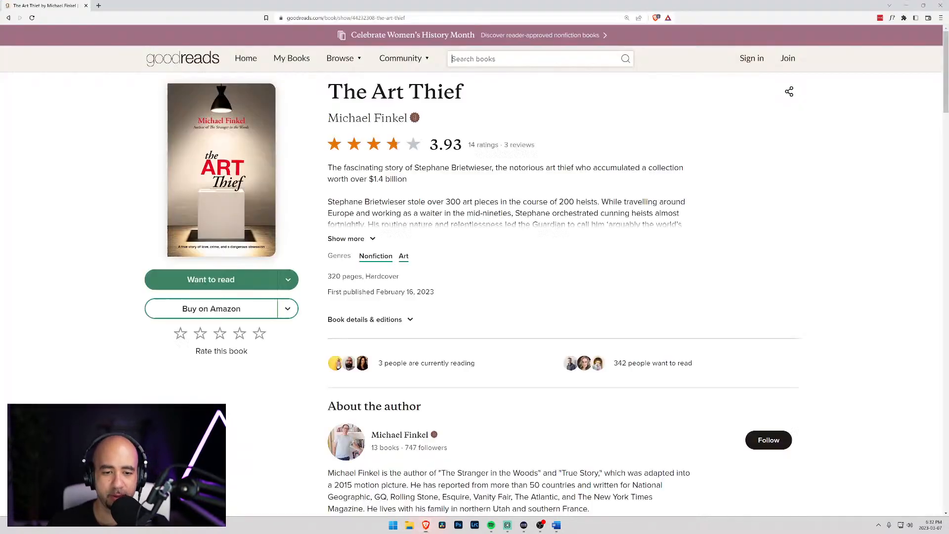
pyautogui.click(99, 6)
pyautogui.write('use ')
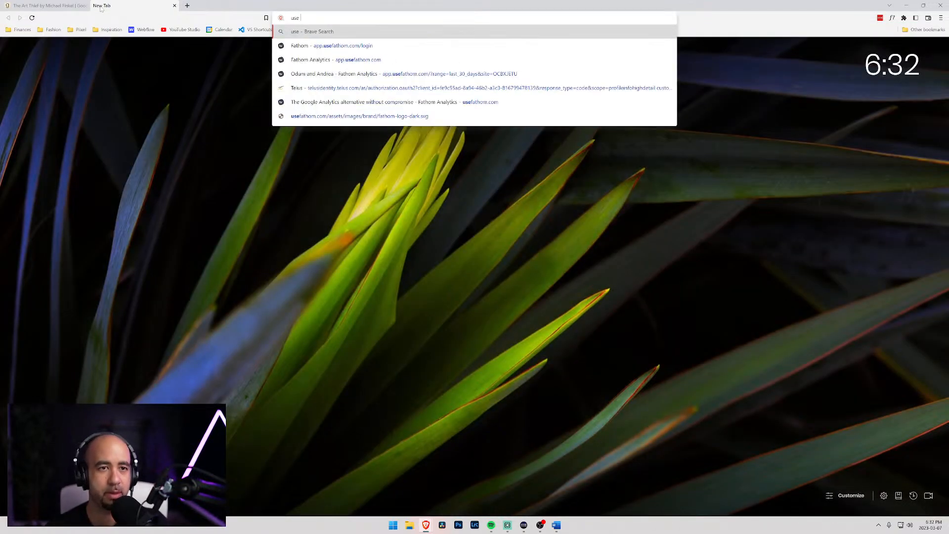
pyautogui.write('gravatar with webflow')
pyautogui.press('Return')
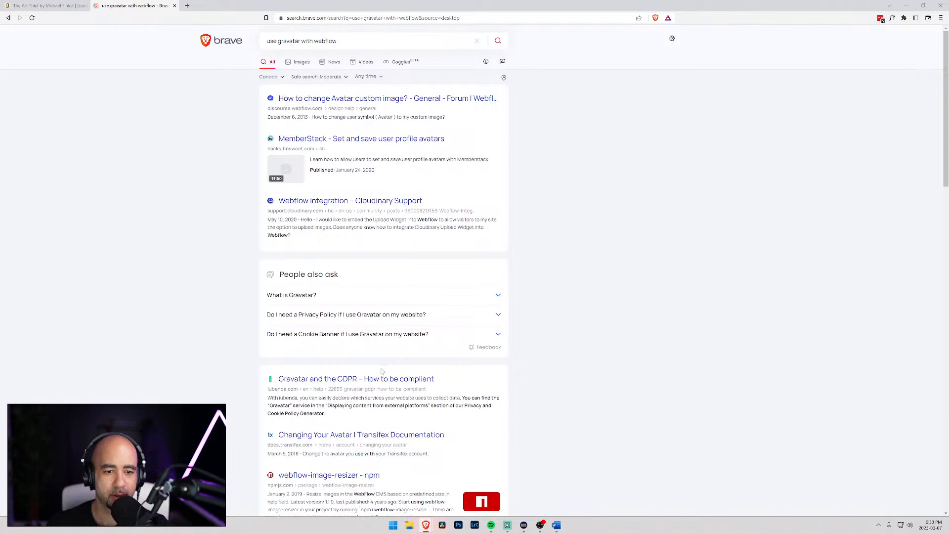
# Step: Look through the search results and open the Webflow forum thread "How to change Avatar custom image?"
pyautogui.scroll(-4, 295, 377)
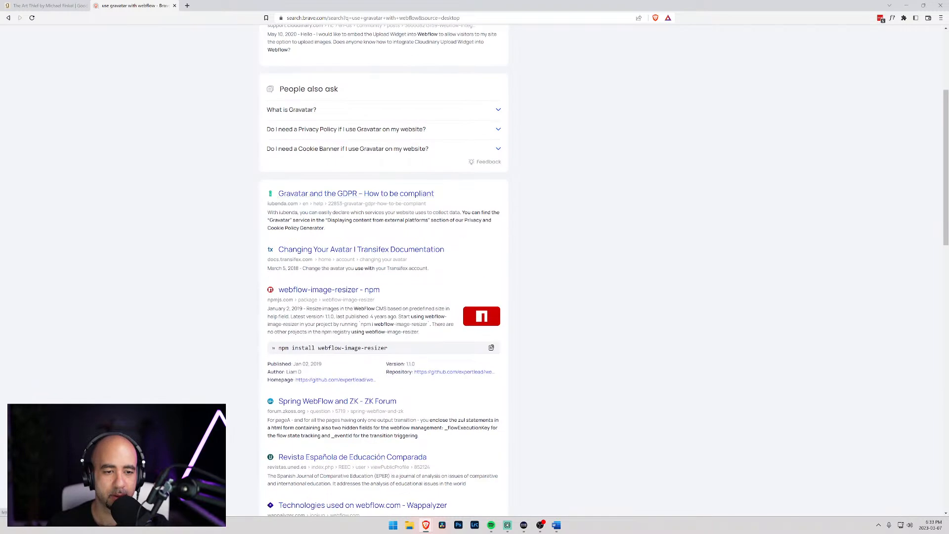
pyautogui.scroll(-3, 290, 371)
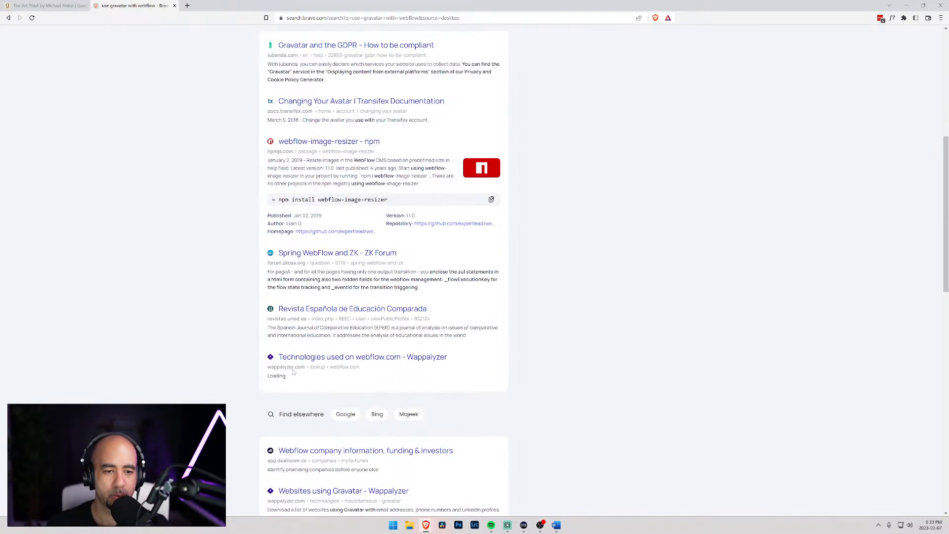
pyautogui.scroll(3, 290, 369)
pyautogui.scroll(4, 289, 371)
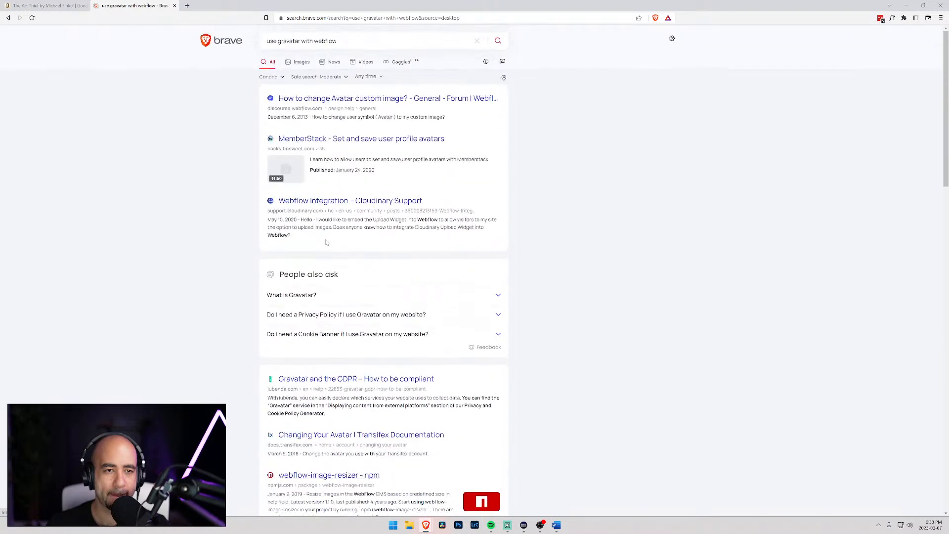
pyautogui.click(346, 101)
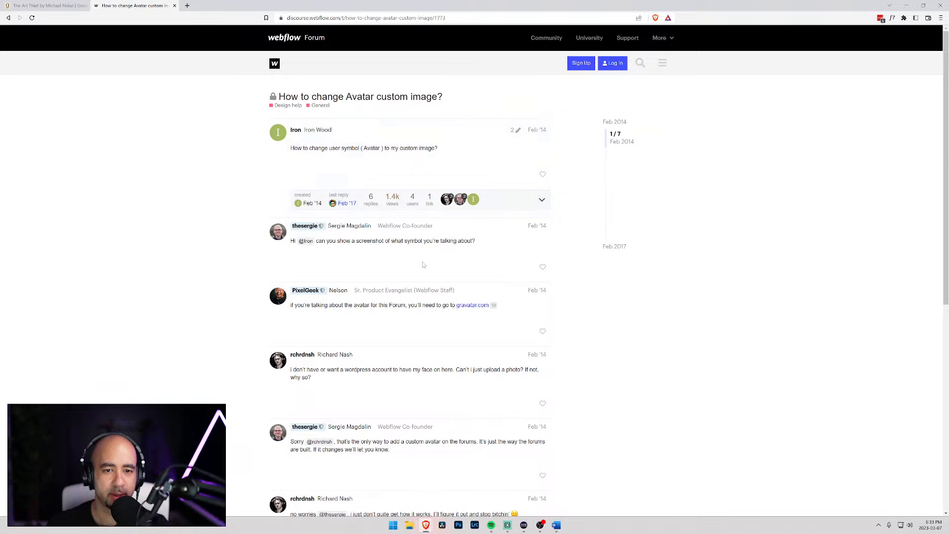
# Step: Follow the forum's gravatar.com link and examine the API developer resources, including the JSON profile data page
pyautogui.click(473, 307)
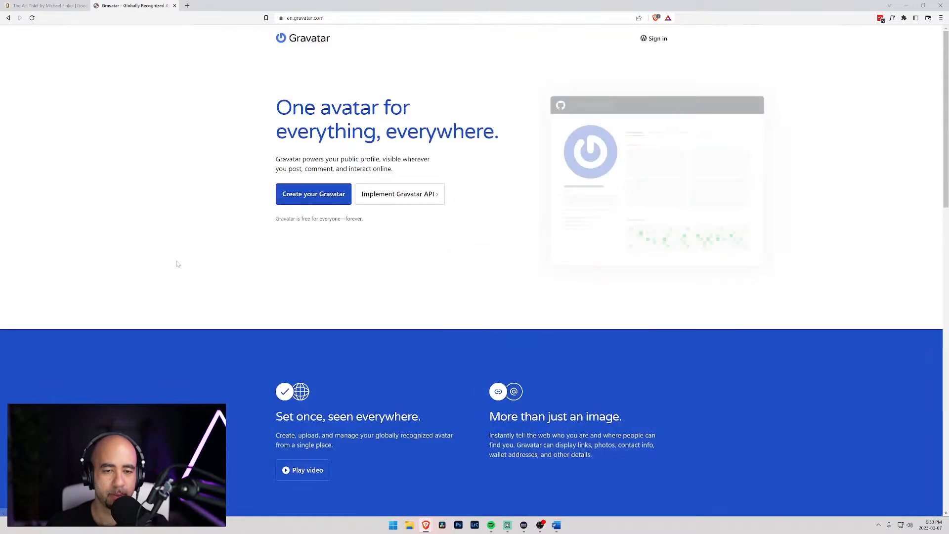
pyautogui.click(405, 196)
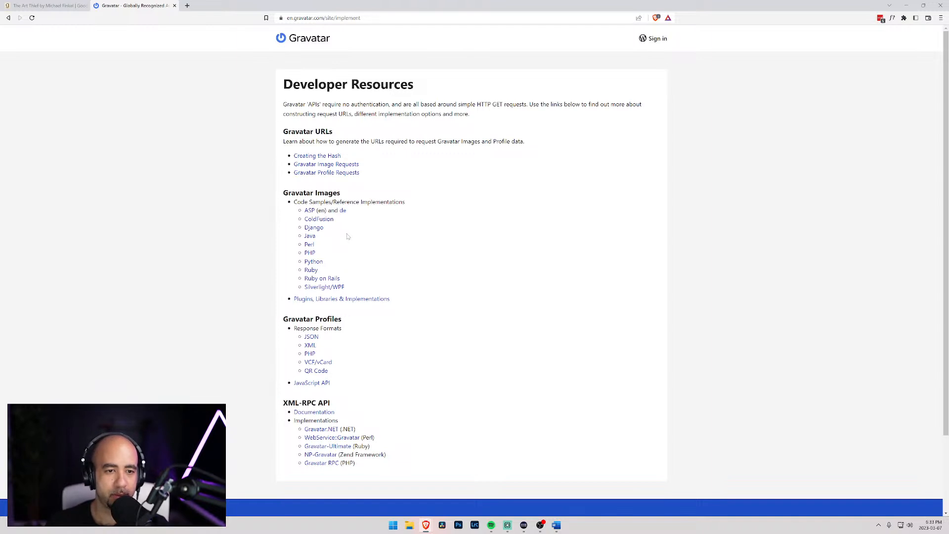
pyautogui.click(311, 337)
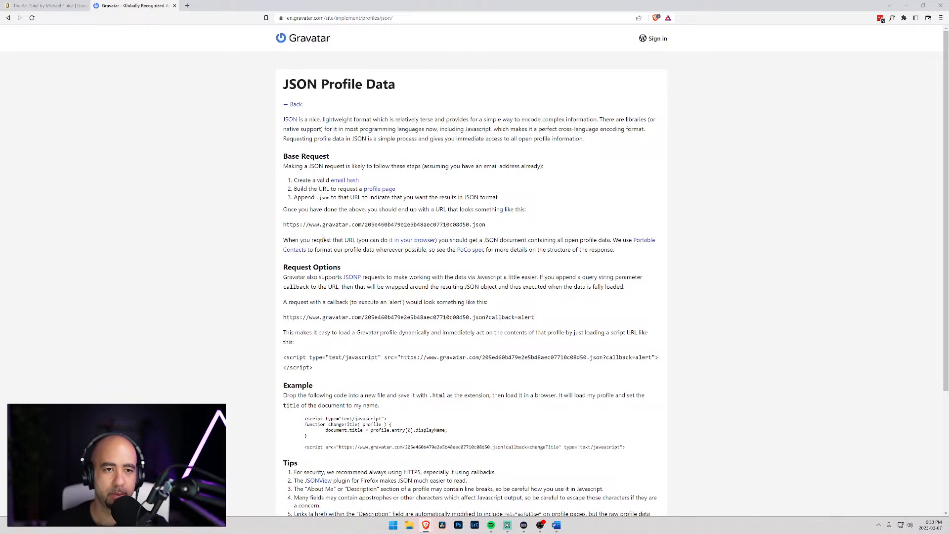
pyautogui.hotkey('alt', 'Left')
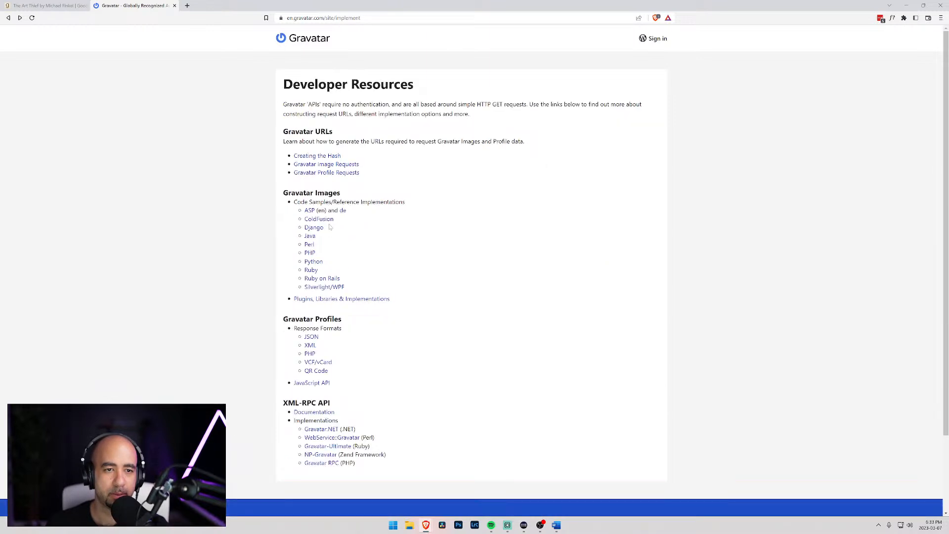
# Step: Open the Gravatar Image Requests documentation and examine the size, default image and rating parameters
pyautogui.click(344, 166)
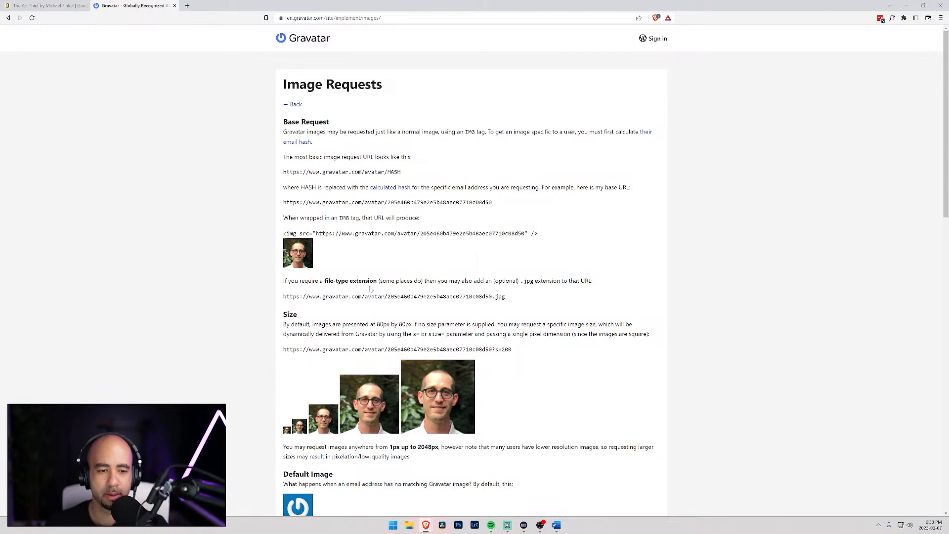
pyautogui.scroll(-7, 370, 290)
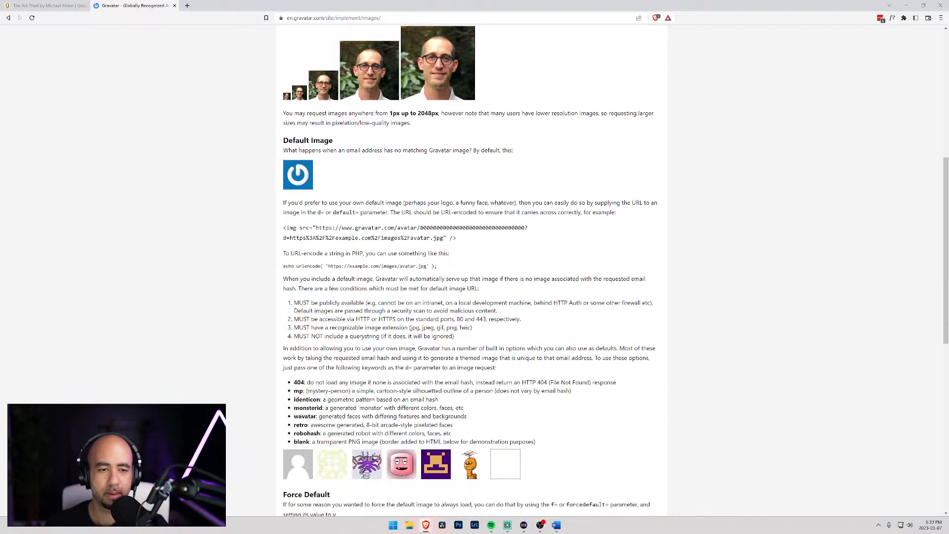
pyautogui.scroll(-4, 475, 269)
pyautogui.scroll(-4, 475, 269)
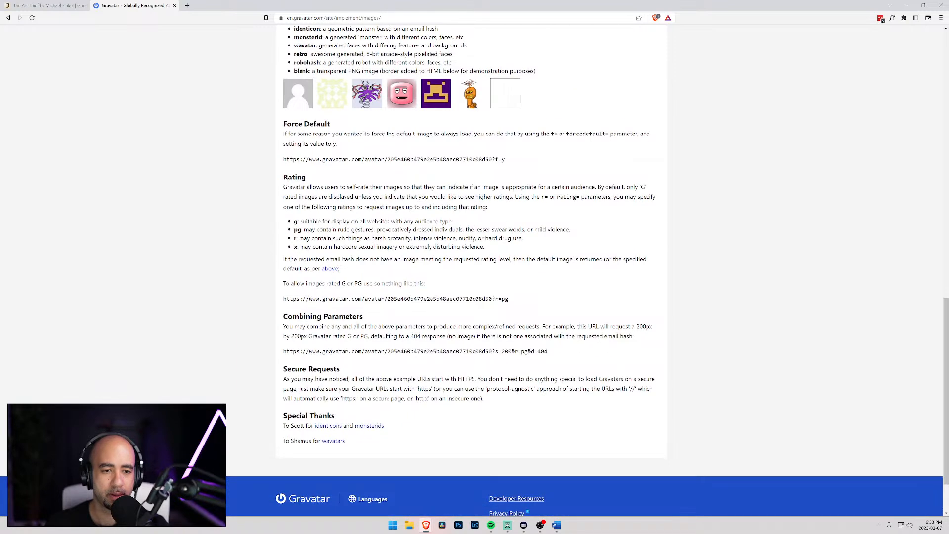
pyautogui.moveTo(391, 299); pyautogui.dragTo(493, 299)
pyautogui.scroll(20, 299, 292)
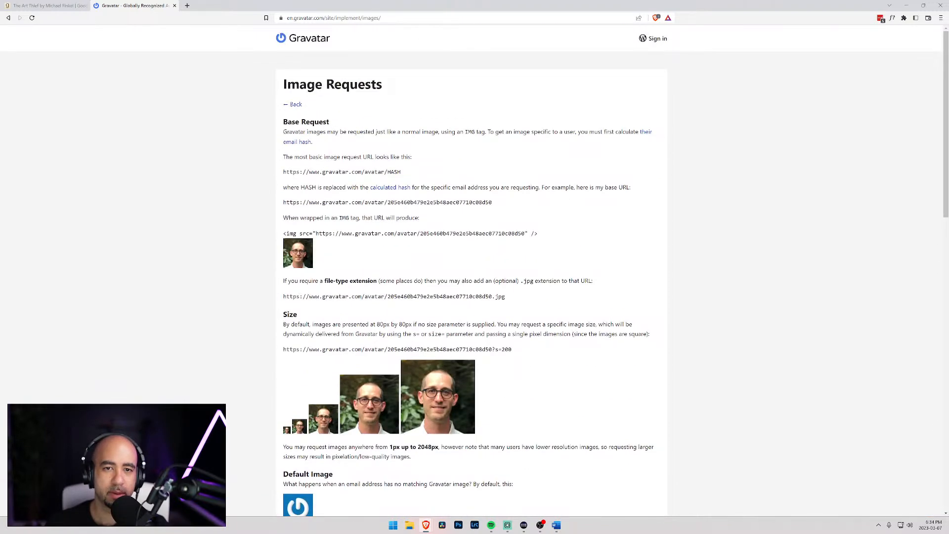
# Step: Open the Gravatar email hash documentation and examine the md5 hashing steps and PHP code samples
pyautogui.click(296, 143)
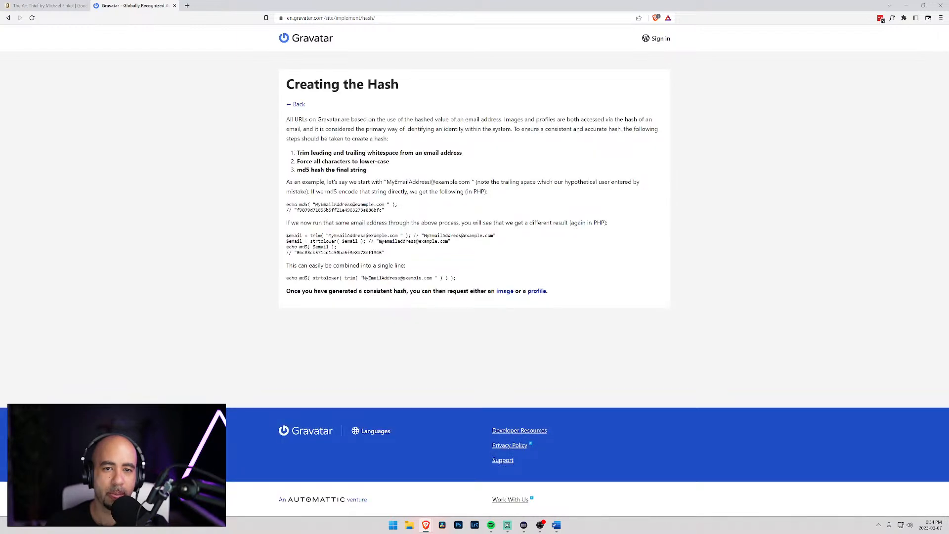
pyautogui.moveTo(286, 205); pyautogui.dragTo(333, 212)
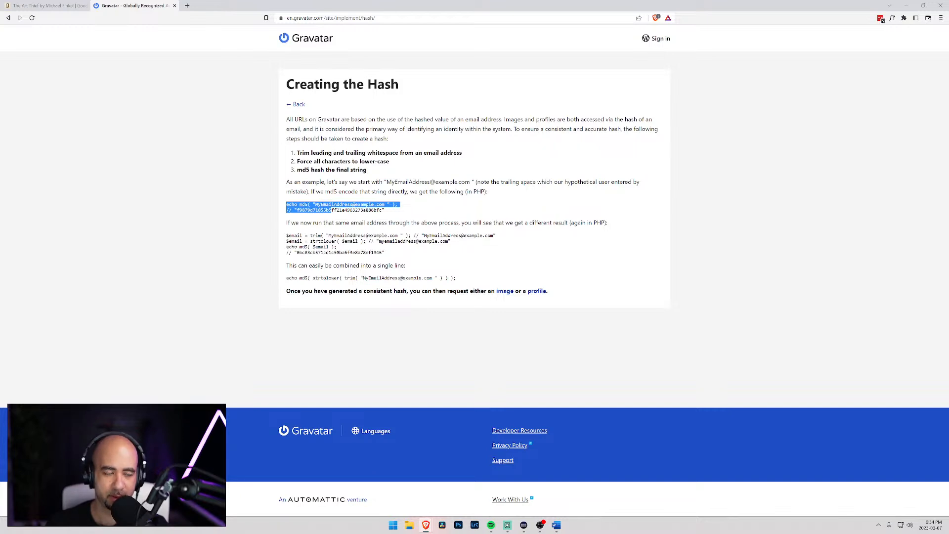
pyautogui.click(372, 211)
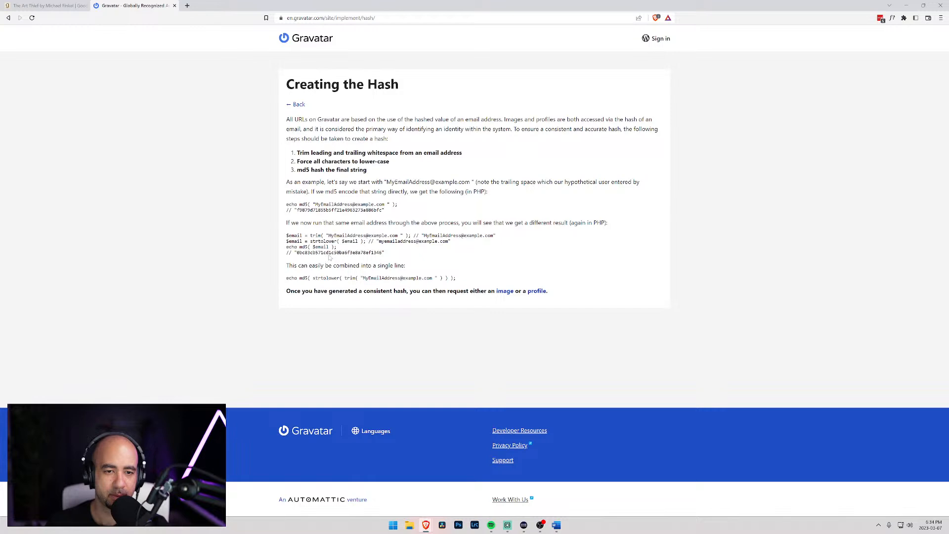
pyautogui.moveTo(461, 280); pyautogui.dragTo(286, 131)
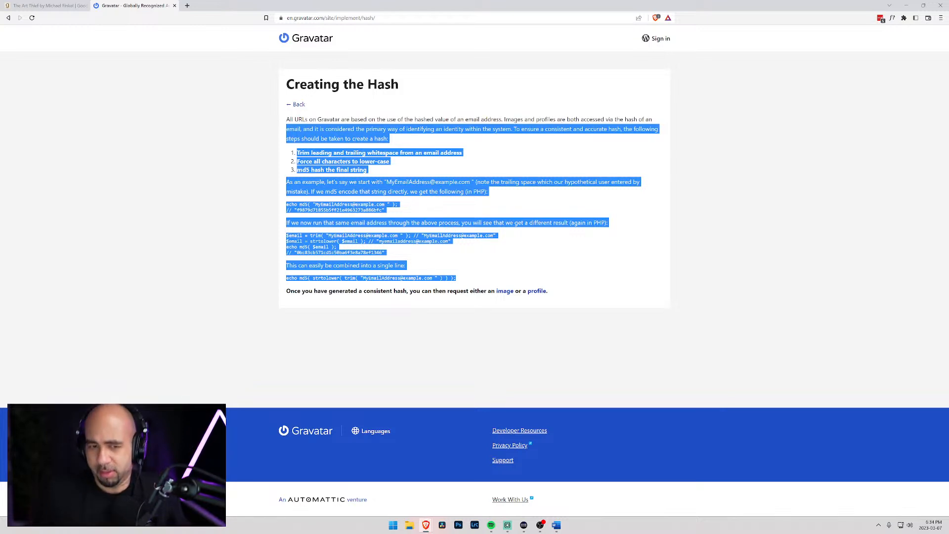
pyautogui.click(341, 175)
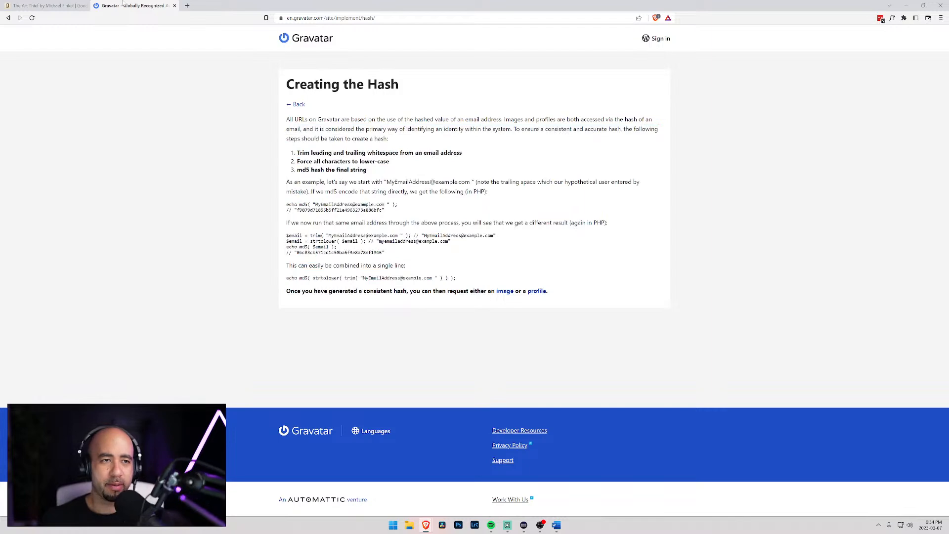
pyautogui.click(50, 6)
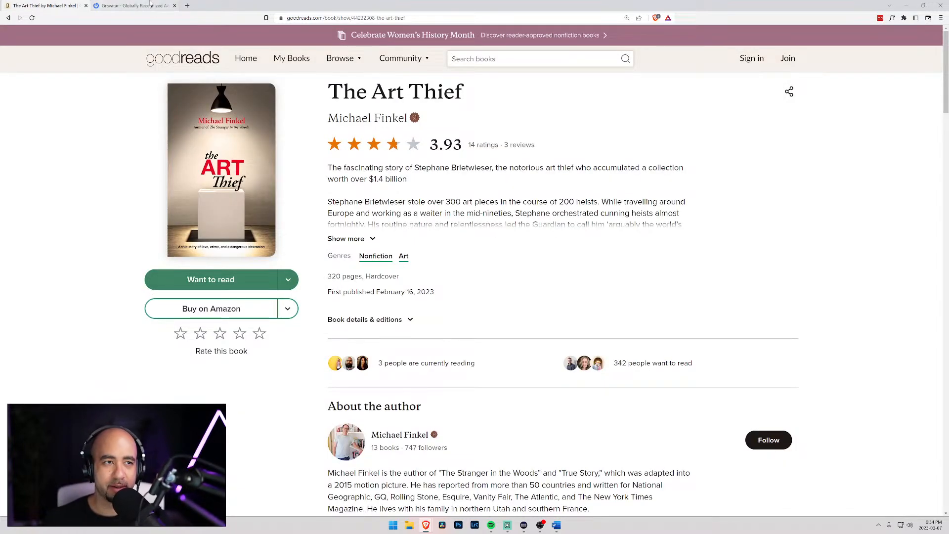
pyautogui.click(158, 5)
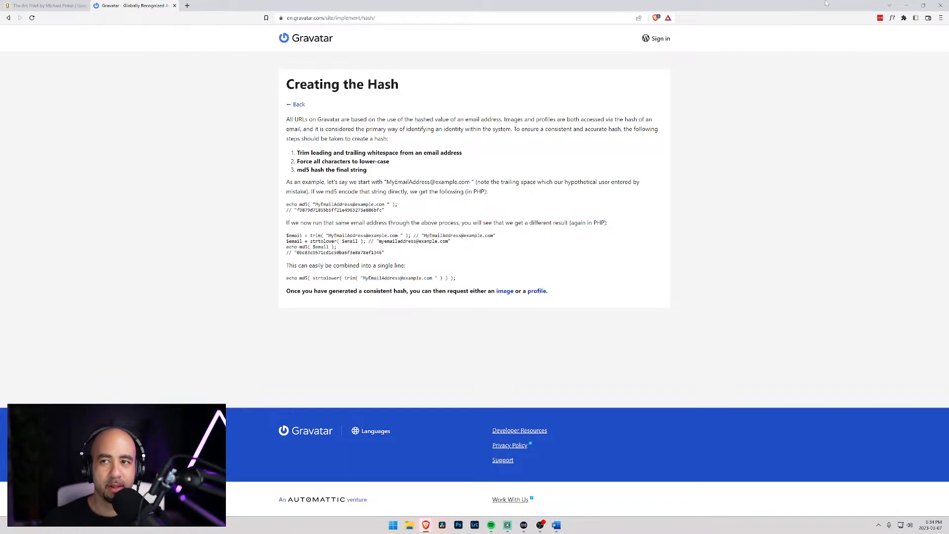
# Step: Switch back to the Word document and end the Members list after the "Avatar [gravatar?]" item
pyautogui.click(907, 5)
pyautogui.hotkey('alt', 'Tab')
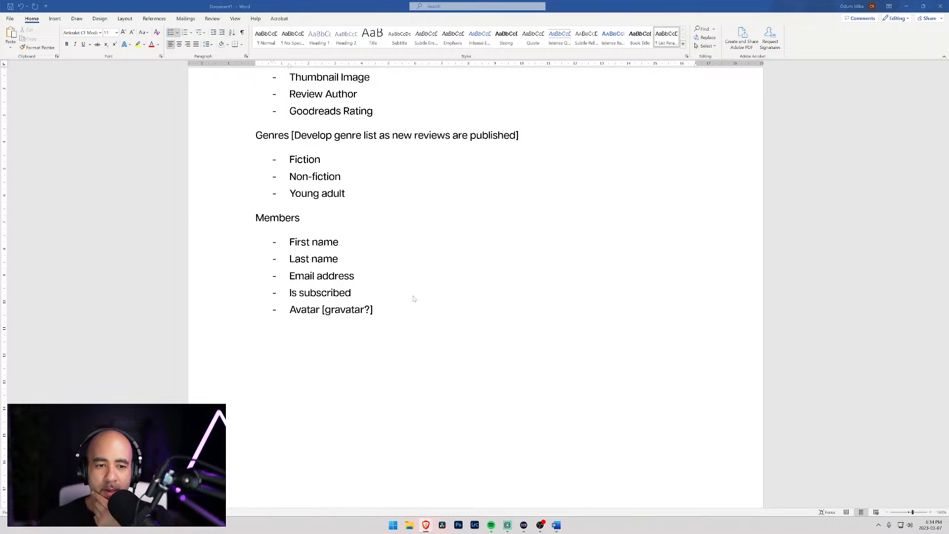
pyautogui.click(393, 307)
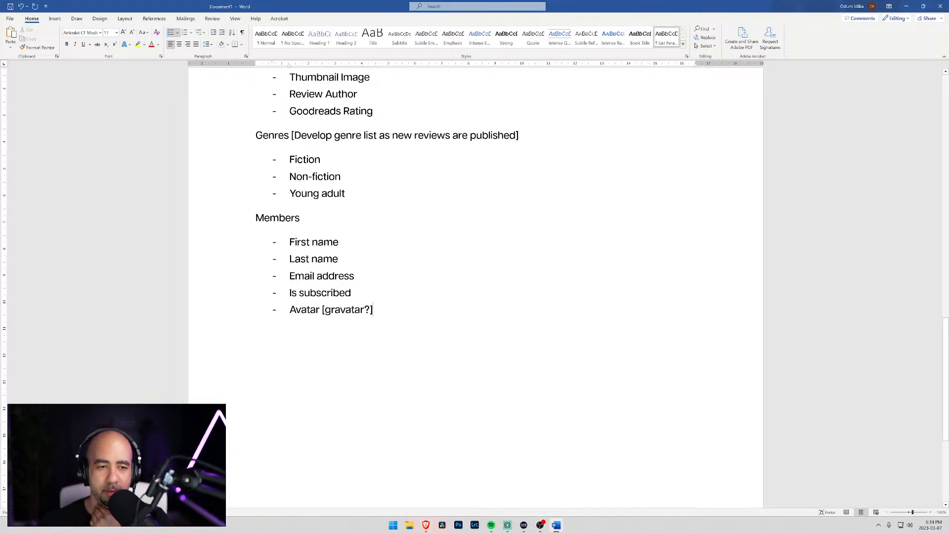
pyautogui.press('Return')
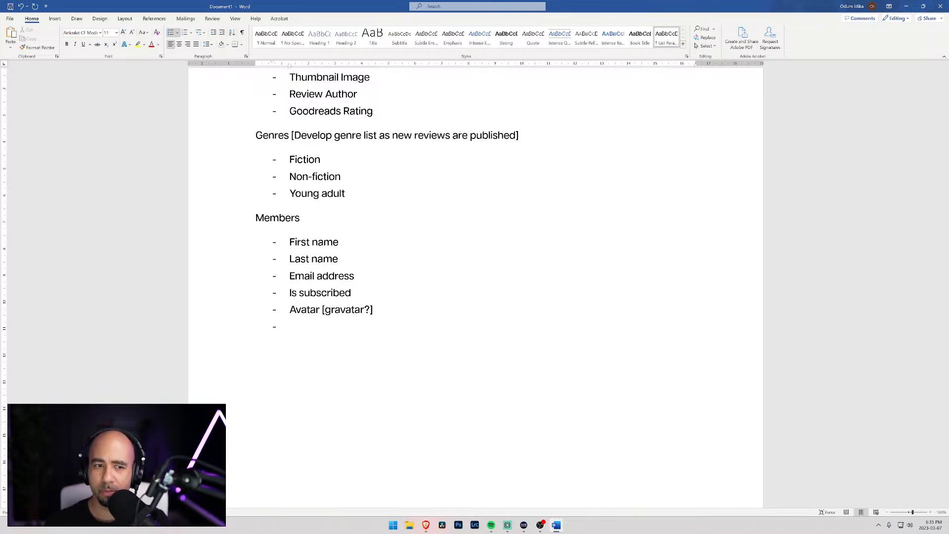
pyautogui.press('BackSpace')
pyautogui.press('BackSpace')
# Step: Add a "Comments" heading below the Members list and start a dashed list with the item "Comment text"
pyautogui.scroll(3, 474, 296)
pyautogui.scroll(8, 475, 297)
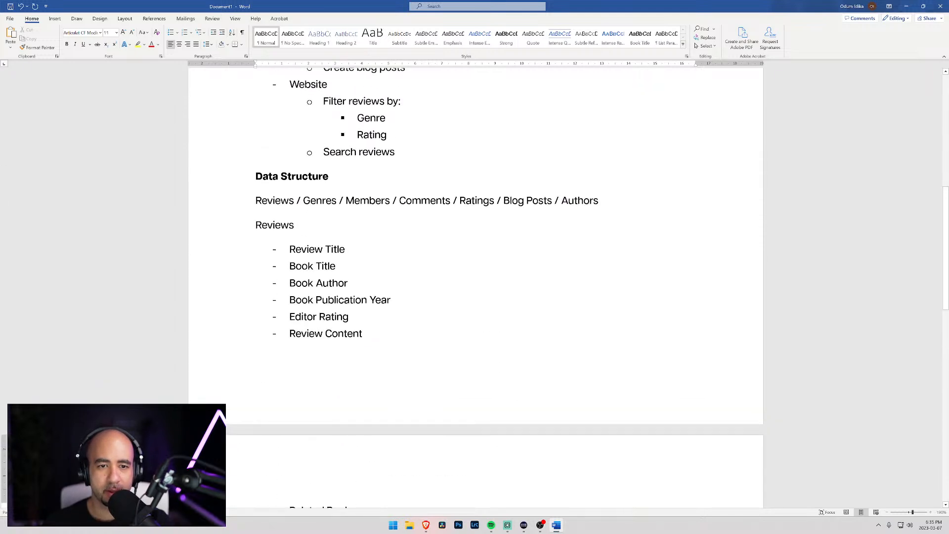
pyautogui.scroll(-10, 475, 297)
pyautogui.write('Comments')
pyautogui.press('Return')
pyautogui.write('- ')
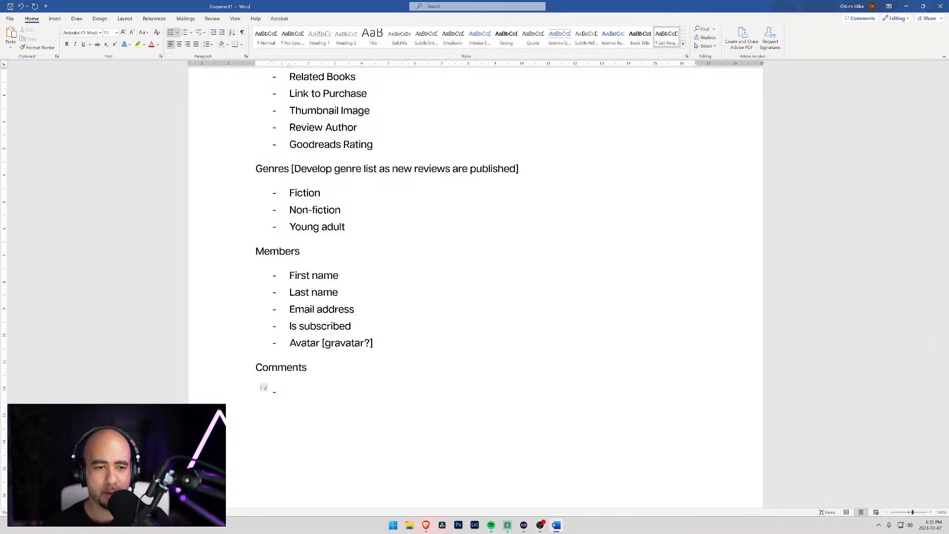
pyautogui.write('Comment ')
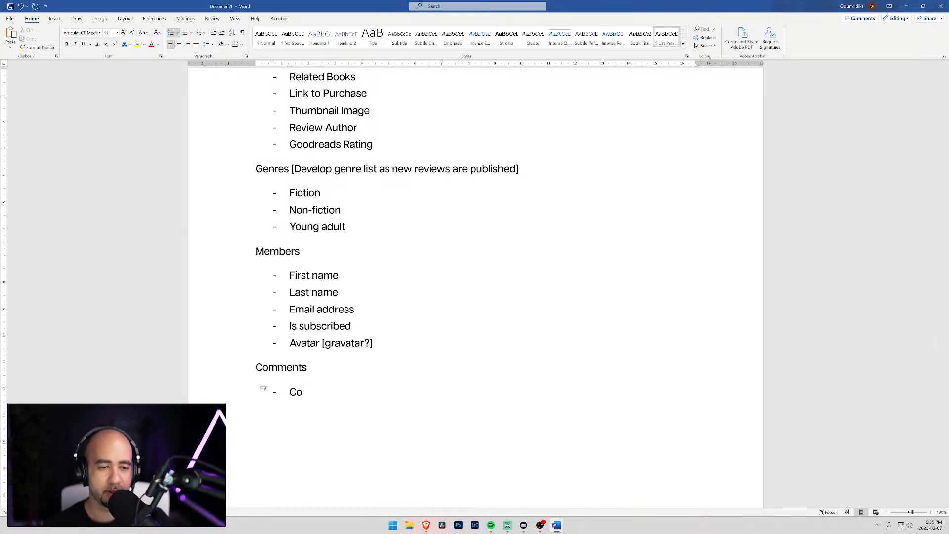
pyautogui.write('text')
pyautogui.press('Return')
# Step: Add the items "Comment author" and "Review" to the Comments list and end the list
pyautogui.write('Comment Au')
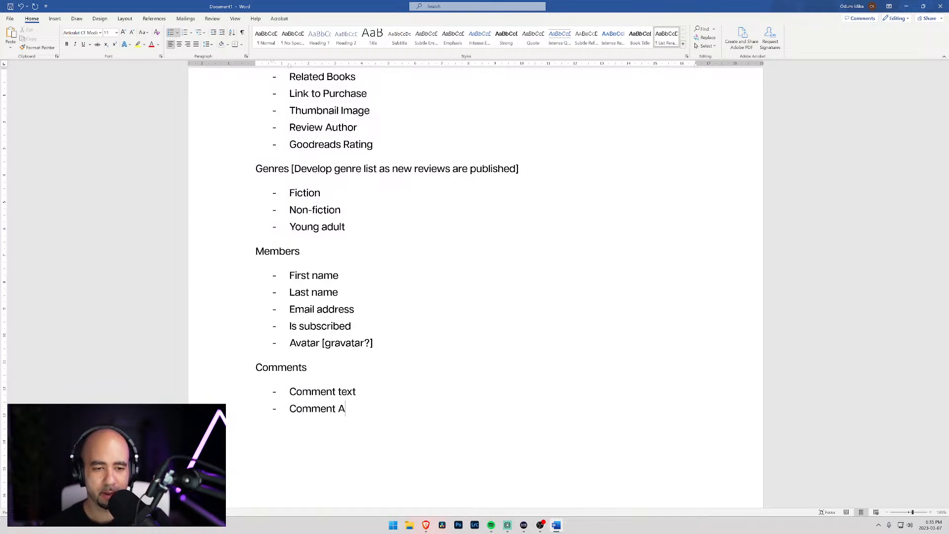
pyautogui.press('BackSpace')
pyautogui.press('BackSpace')
pyautogui.write('au')
pyautogui.press('BackSpace')
pyautogui.press('BackSpace')
pyautogui.write('Ah')
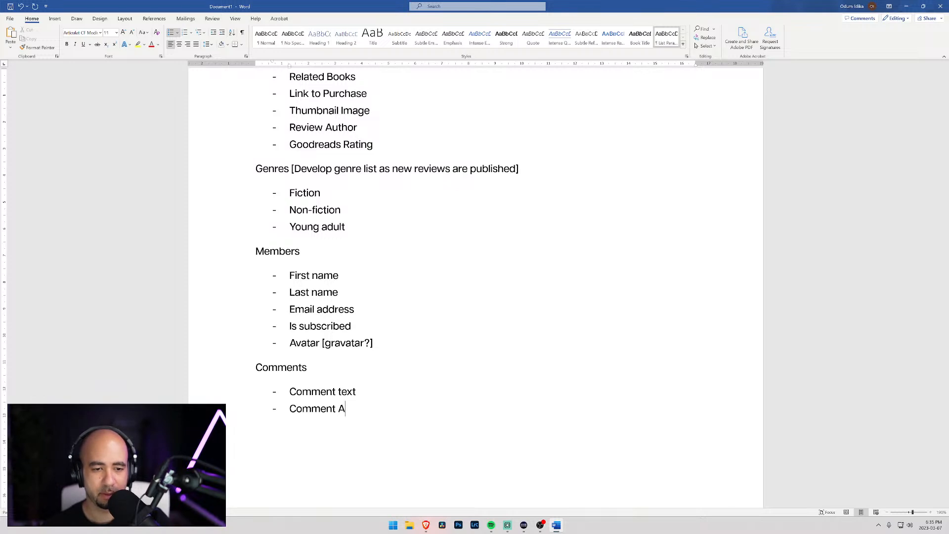
pyautogui.press('BackSpace')
pyautogui.press('BackSpace')
pyautogui.write('aut')
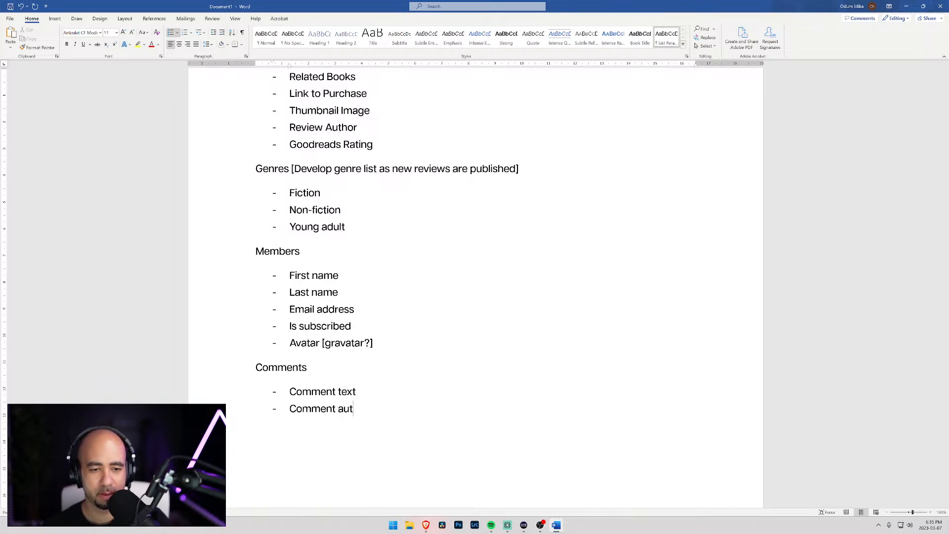
pyautogui.write('hor')
pyautogui.press('BackSpace')
pyautogui.press('BackSpace')
pyautogui.write('or')
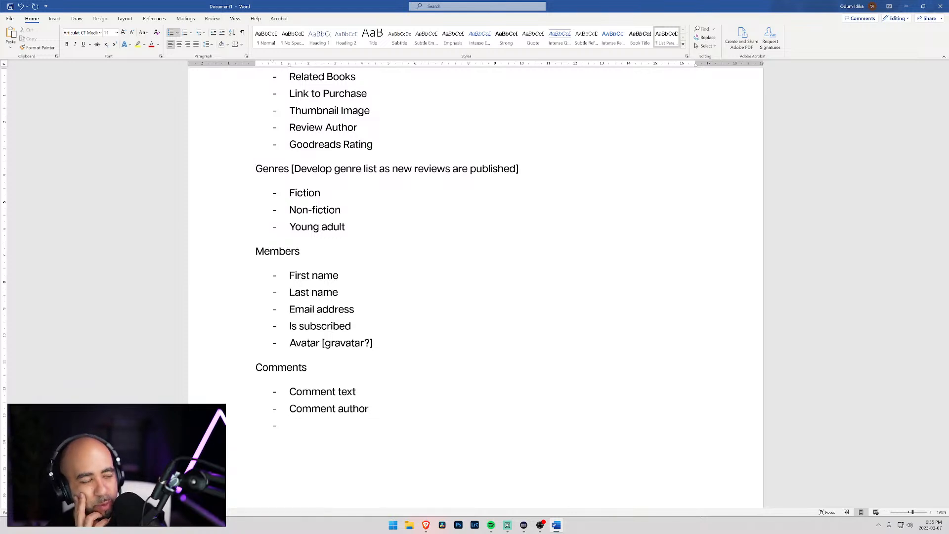
pyautogui.write('Review')
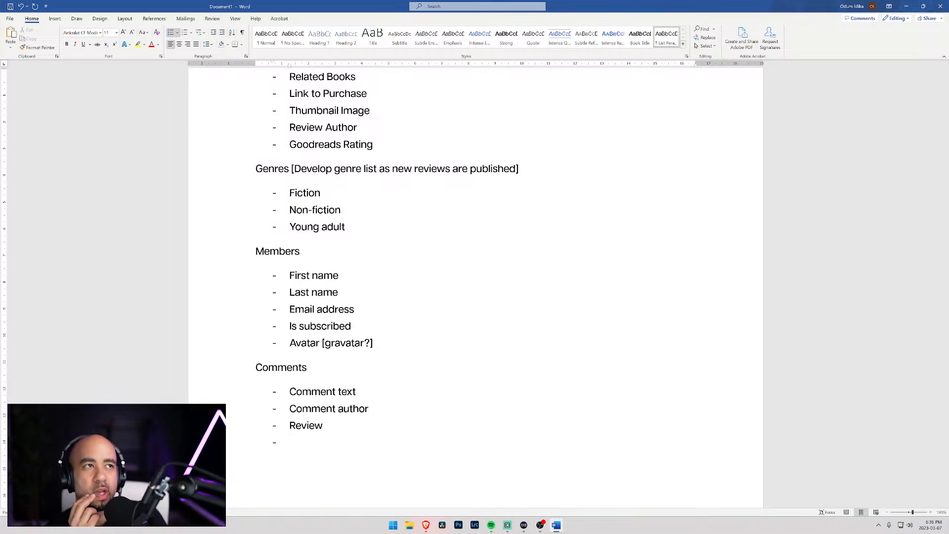
pyautogui.press('Return')
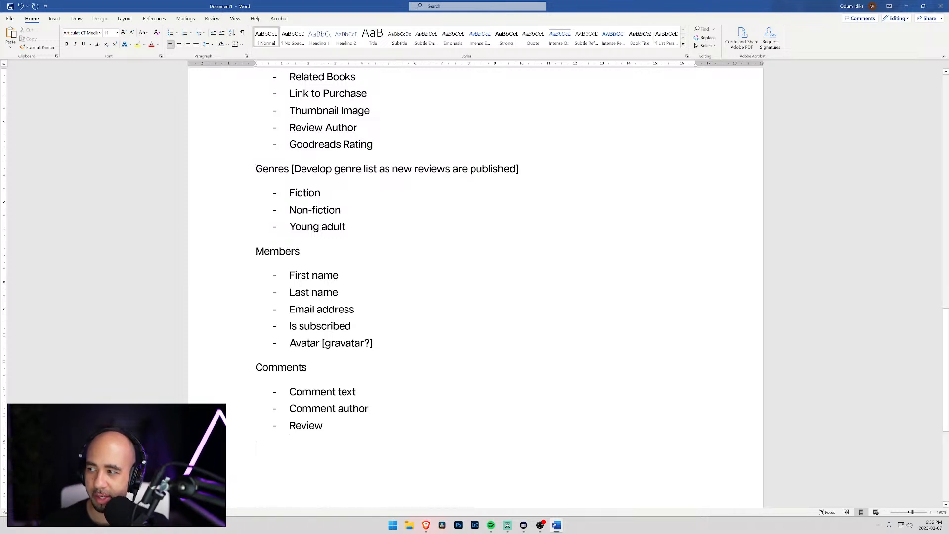
# Step: Add a "Ratings" heading below the Comments list and start a dashed list with the item "Rating value"
pyautogui.scroll(8, 476, 286)
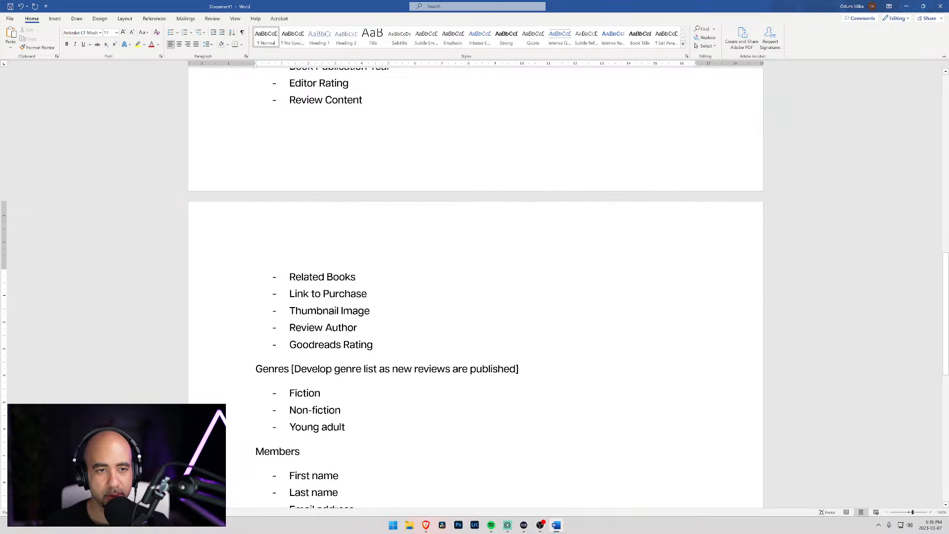
pyautogui.scroll(-12, 373, 265)
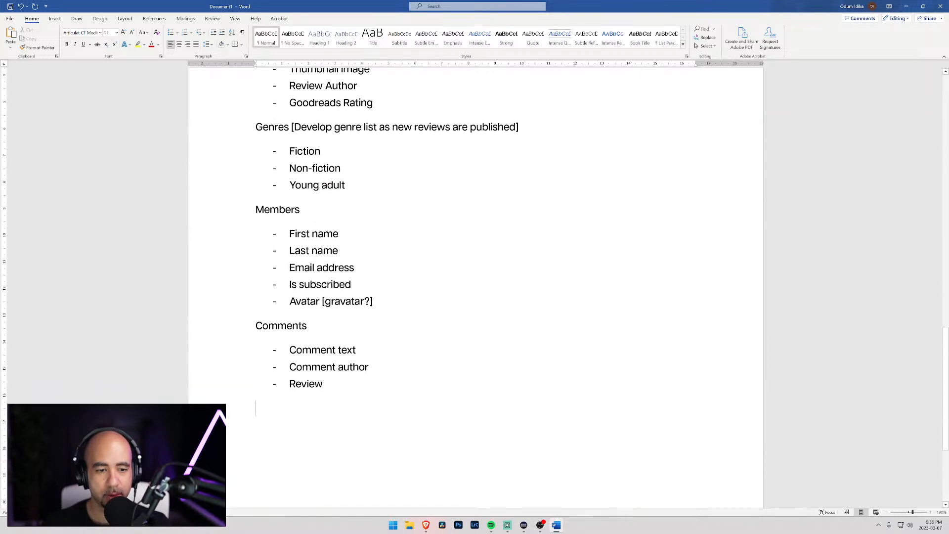
pyautogui.press('Return')
pyautogui.write('Ratings')
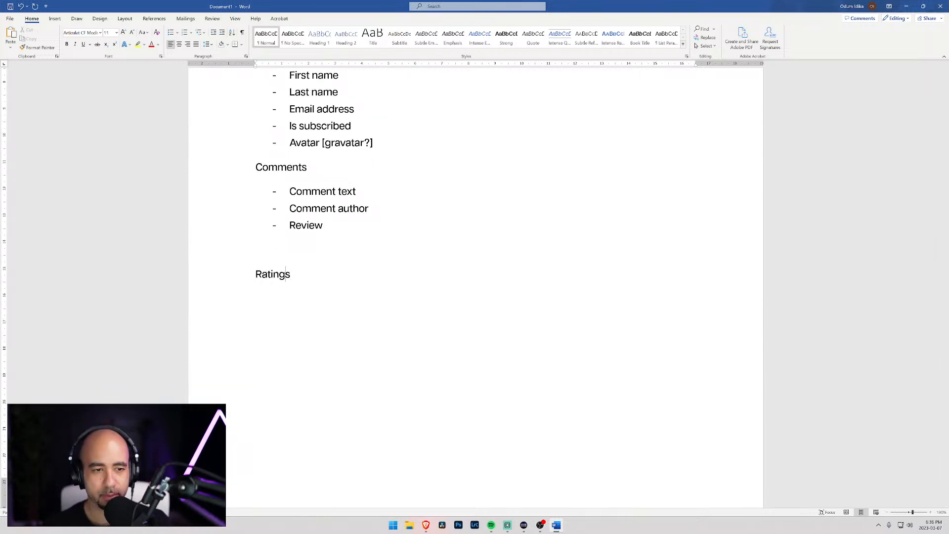
pyautogui.press('Return')
pyautogui.write('-')
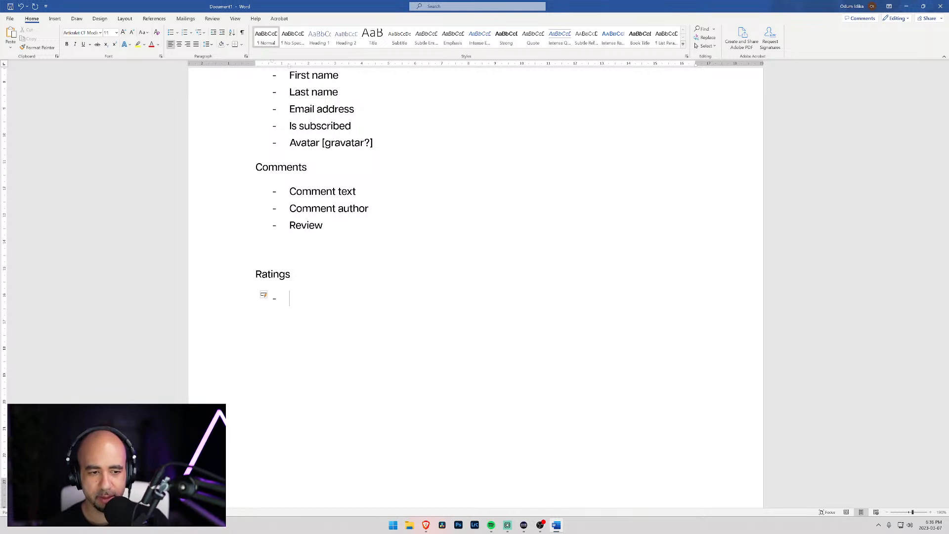
pyautogui.write(' Rating')
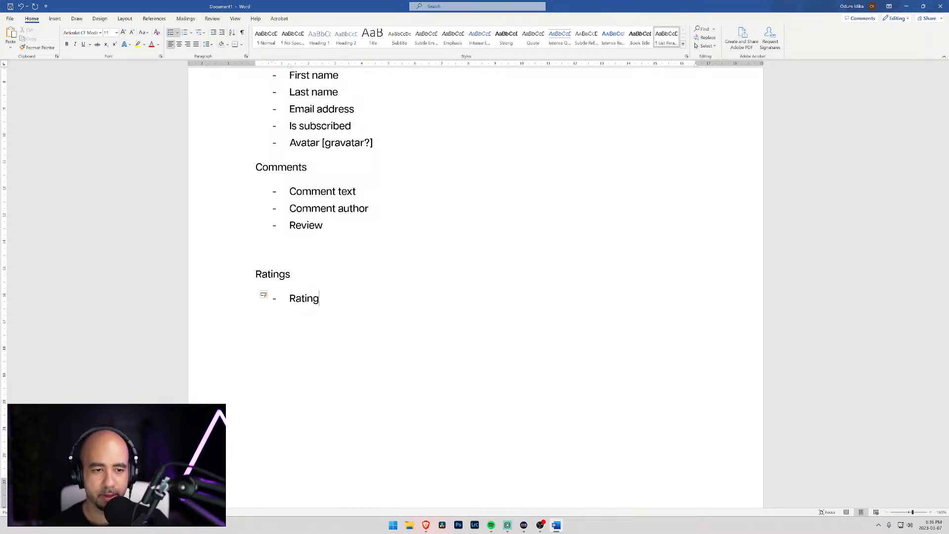
pyautogui.write(' value')
pyautogui.press('Return')
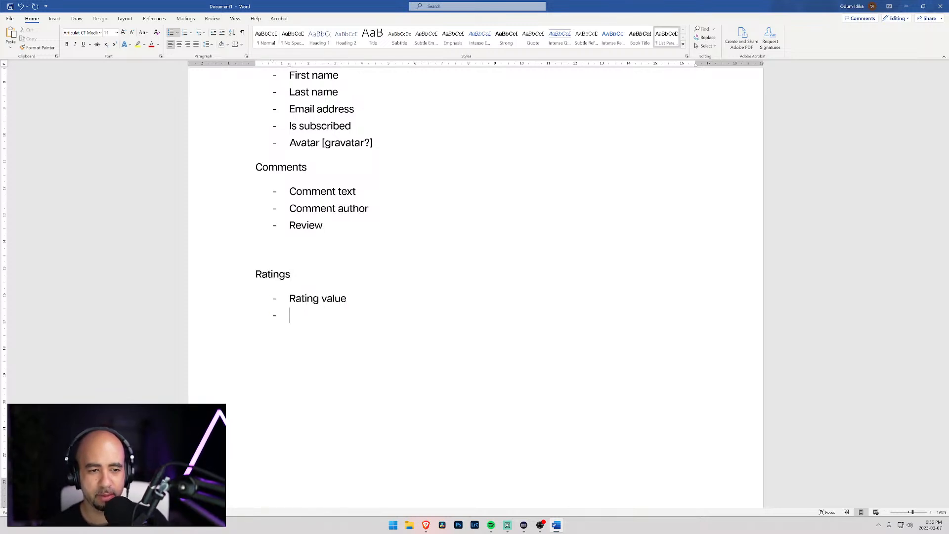
# Step: Add the items "Rating author" and "Review of the rating" to the Ratings list
pyautogui.write('Rating autohr')
pyautogui.press('BackSpace')
pyautogui.press('BackSpace')
pyautogui.press('BackSpace')
pyautogui.write('horRevi')
pyautogui.press('BackSpace')
pyautogui.press('BackSpace')
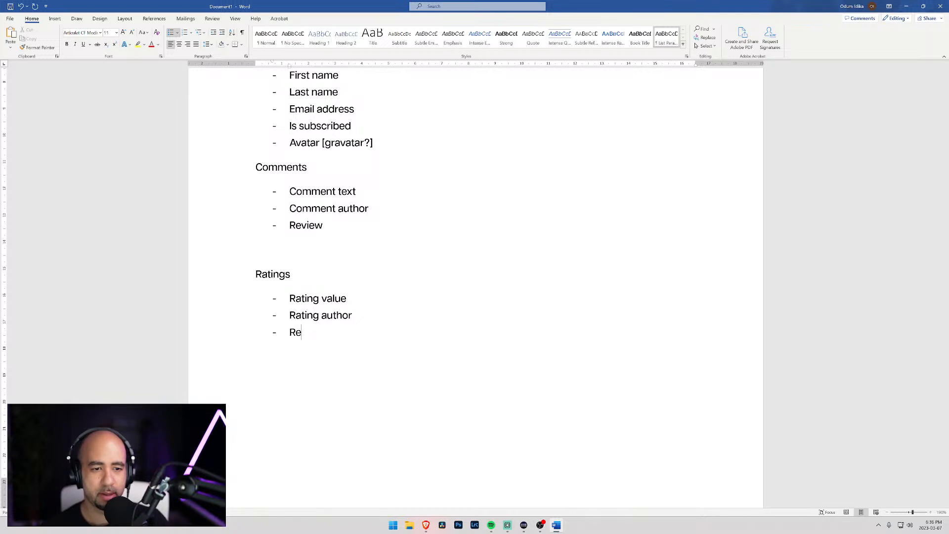
pyautogui.write('view')
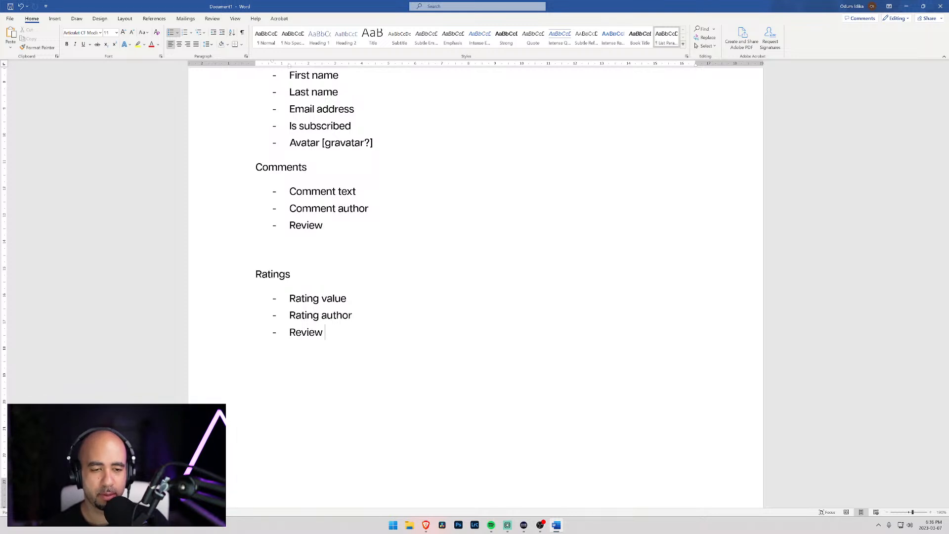
pyautogui.write('of the rating')
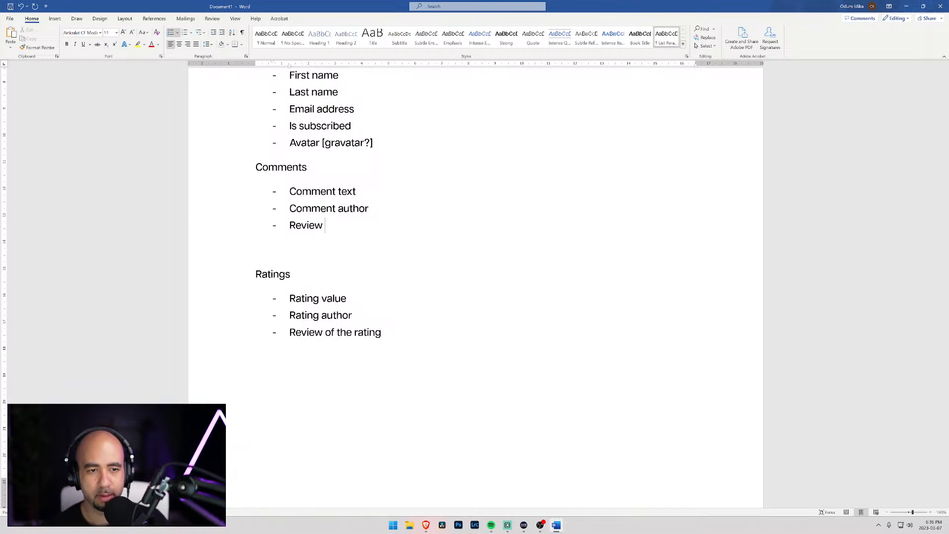
# Step: Extend the Review item in the Comments list to "Review for the comment" and end the Ratings list
pyautogui.write('for the comment')
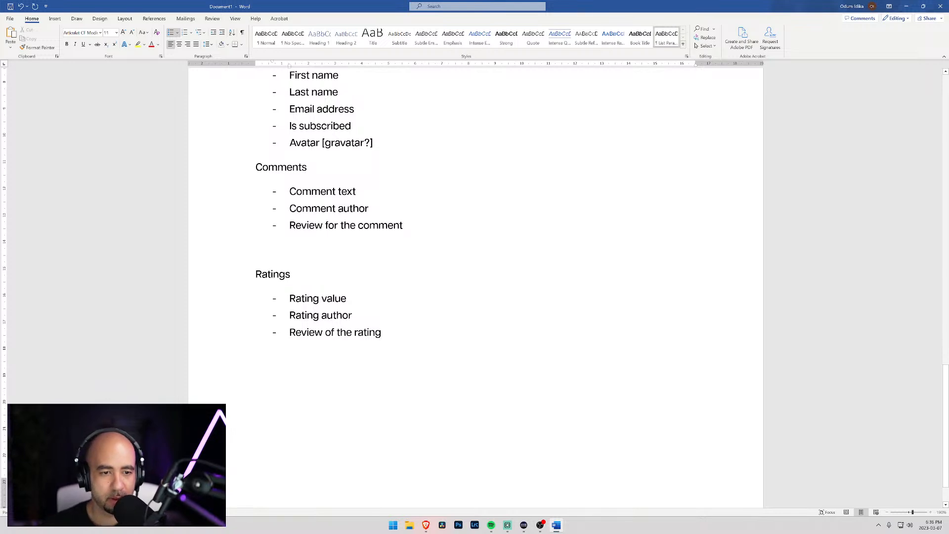
pyautogui.press('Return')
pyautogui.press('Return')
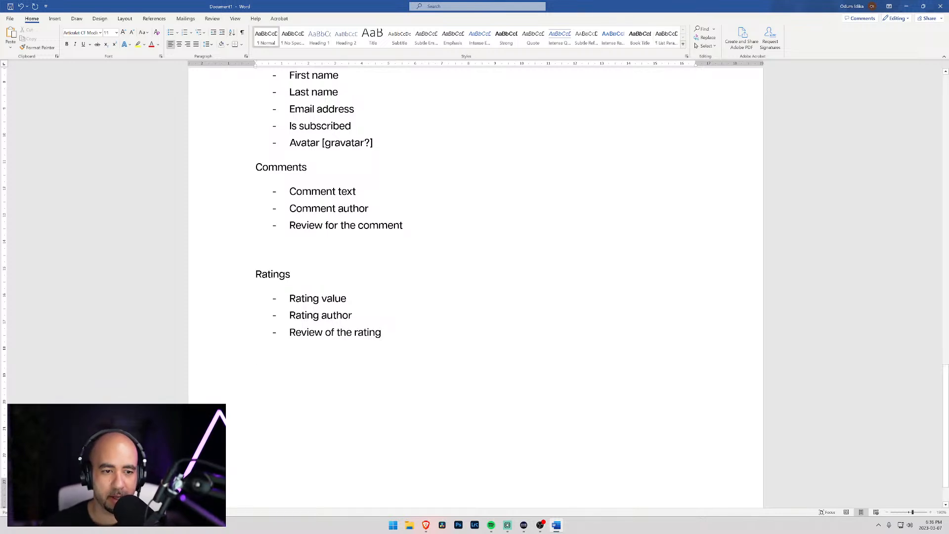
# Step: Check the Data Structure entity list and remove the empty line above the Ratings heading
pyautogui.scroll(5, 475, 287)
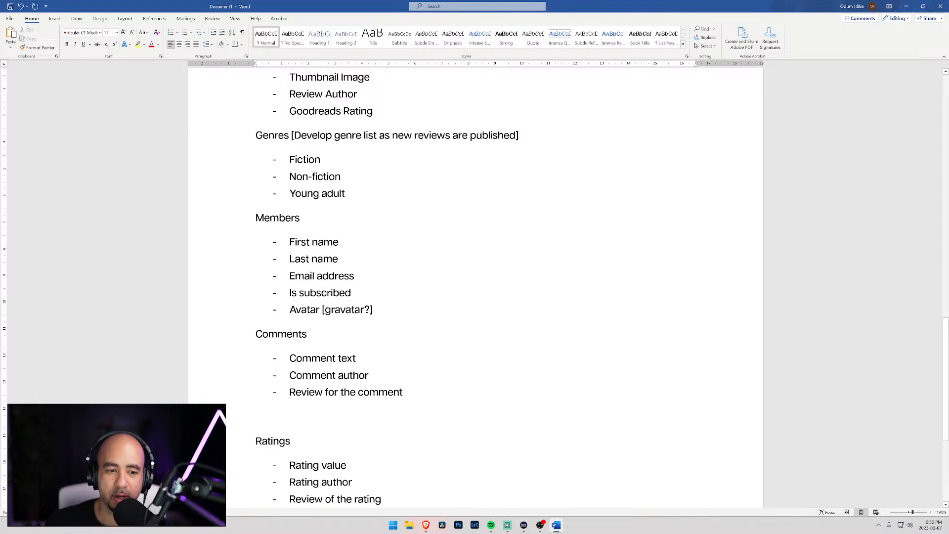
pyautogui.scroll(-2, 474, 287)
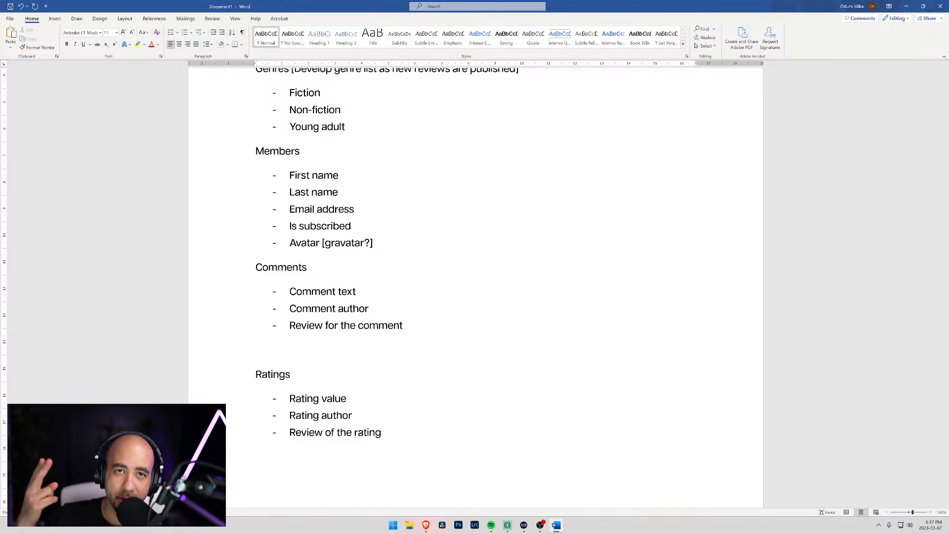
pyautogui.scroll(10, 476, 286)
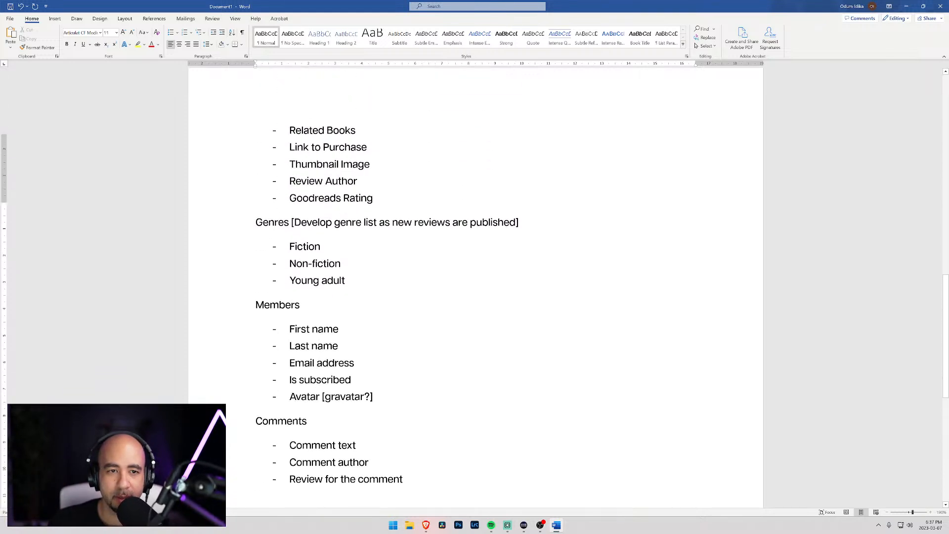
pyautogui.scroll(-2, 476, 287)
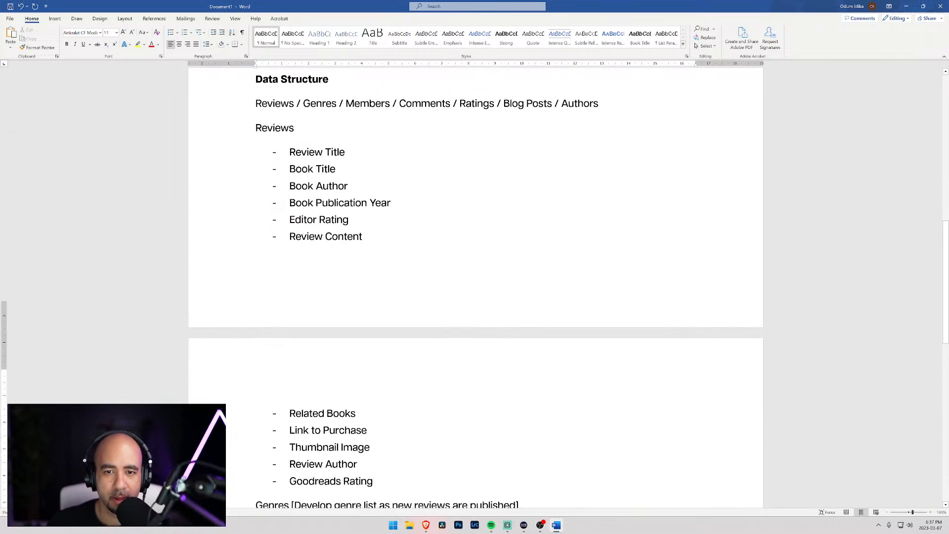
pyautogui.scroll(2, 476, 287)
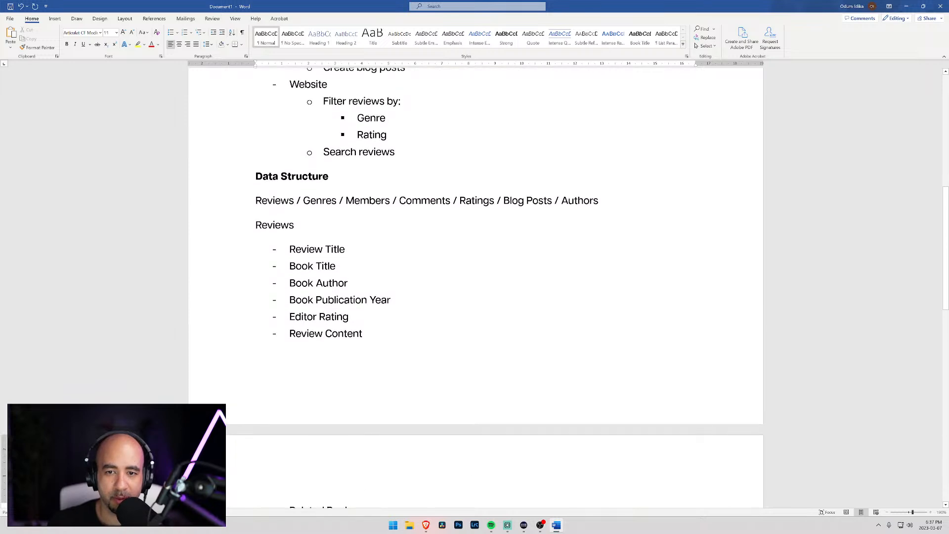
pyautogui.scroll(-11, 324, 383)
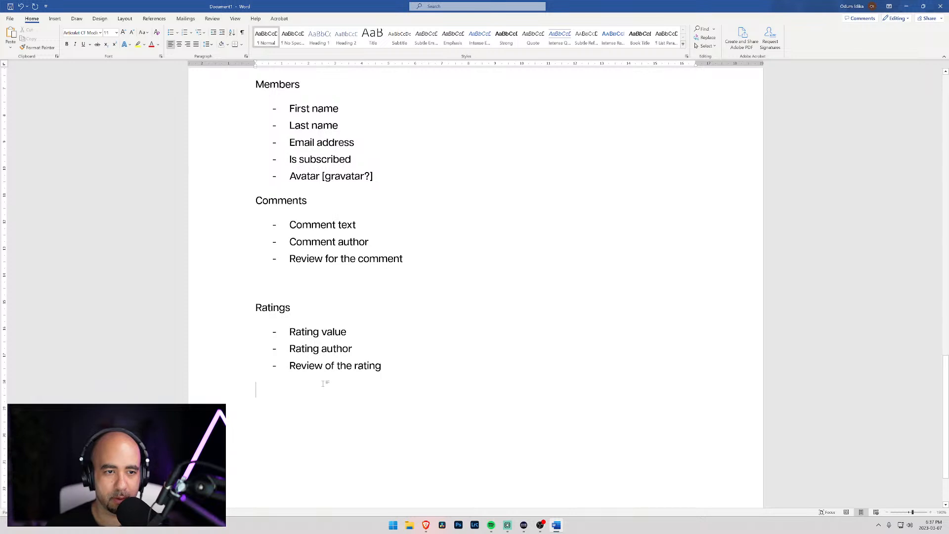
pyautogui.press('Up')
pyautogui.press('Up')
pyautogui.press('Up')
pyautogui.press('Up')
pyautogui.press('Up')
pyautogui.press('BackSpace')
# Step: Add the headings "Blog Posts" and "Authors" below the Ratings list, leaving an empty line between them
pyautogui.click(257, 390)
pyautogui.write('Blog Posts')
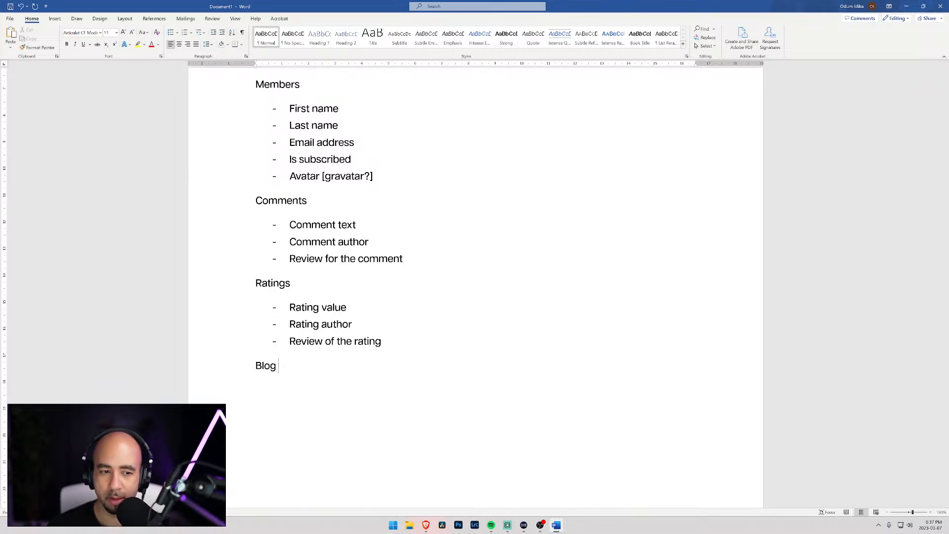
pyautogui.press('Return')
pyautogui.press('Return')
pyautogui.write('Authors')
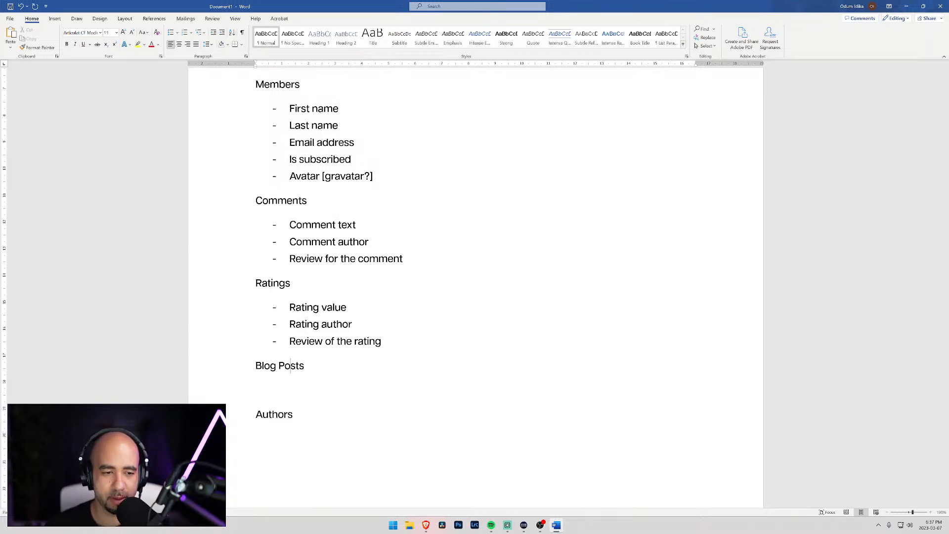
# Step: Start a dashed list under Blog Posts with the items "Thumbnail" and "Blog content"
pyautogui.write('- ')
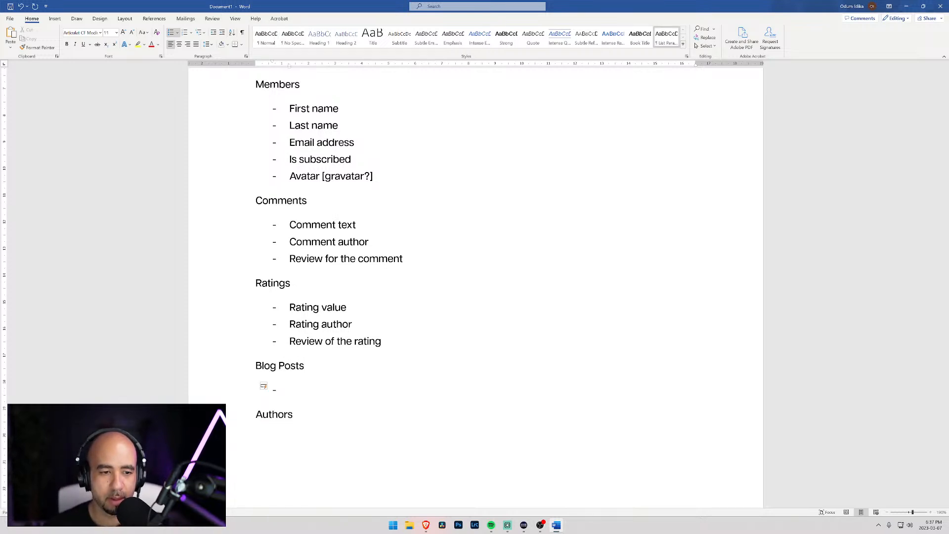
pyautogui.write('Thum')
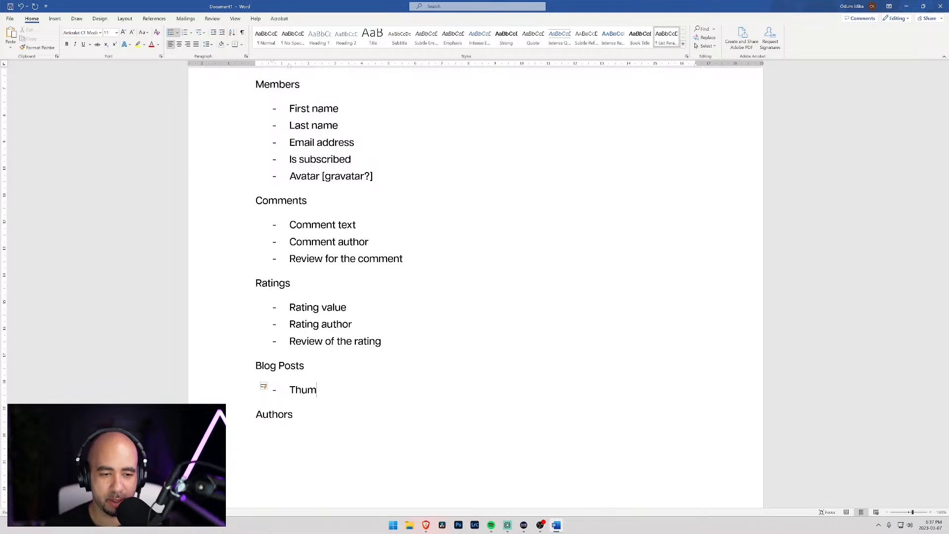
pyautogui.write('bnail')
pyautogui.press('Return')
pyautogui.write('GBO')
pyautogui.press('BackSpace')
pyautogui.press('BackSpace')
pyautogui.press('BackSpace')
pyautogui.write('B')
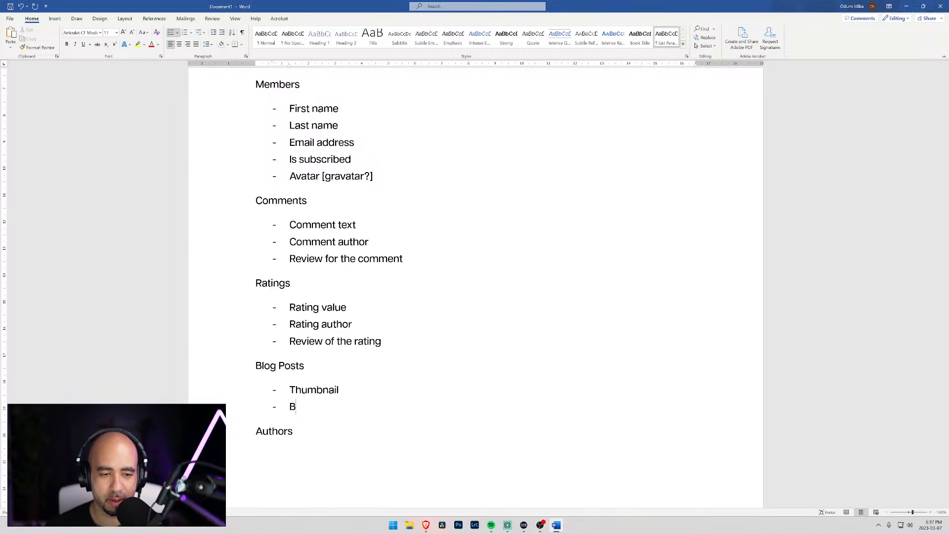
pyautogui.write('log content')
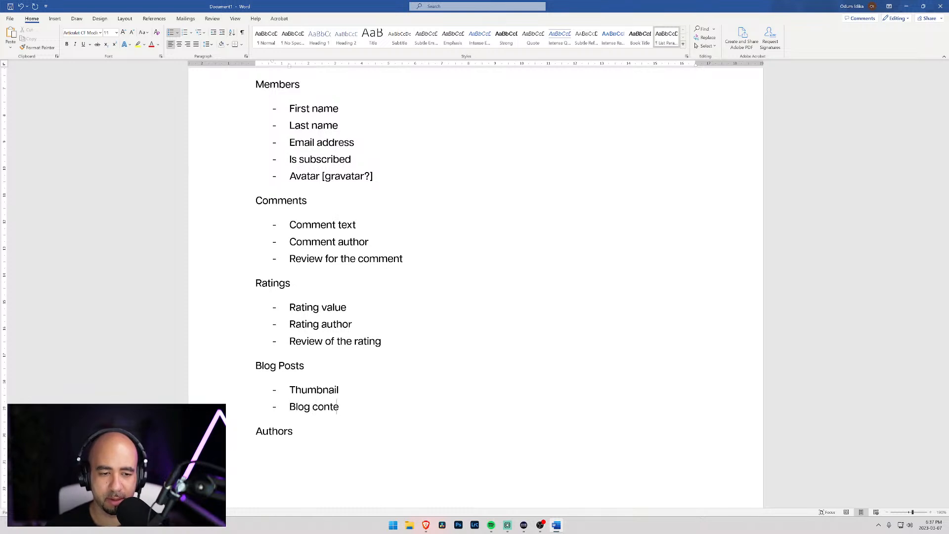
# Step: Add the item "Post author" to the Blog Posts list below Blog content
pyautogui.press('Return')
pyautogui.write('B')
pyautogui.press('BackSpace')
pyautogui.write('Post author')
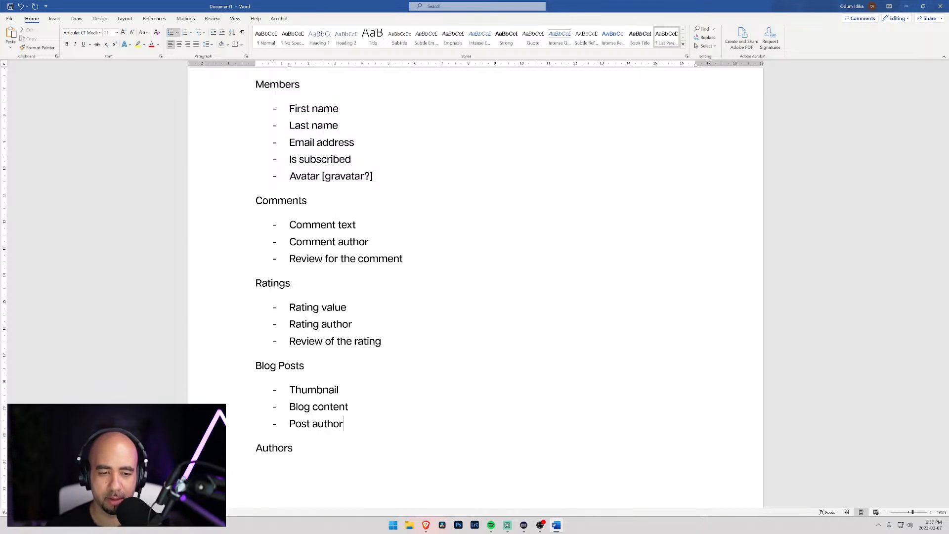
# Step: Add the item "Category" to the end of the Blog Posts list
pyautogui.press('Return')
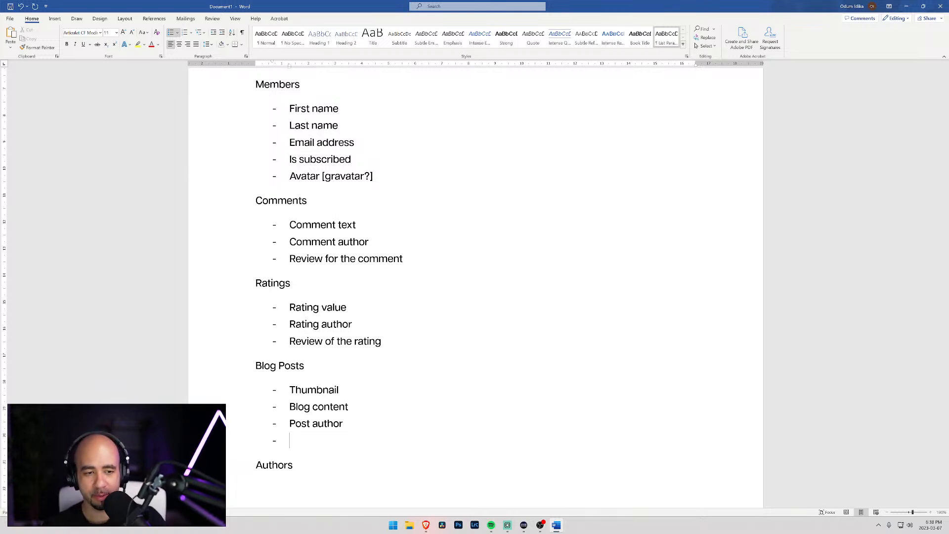
pyautogui.write('Categ')
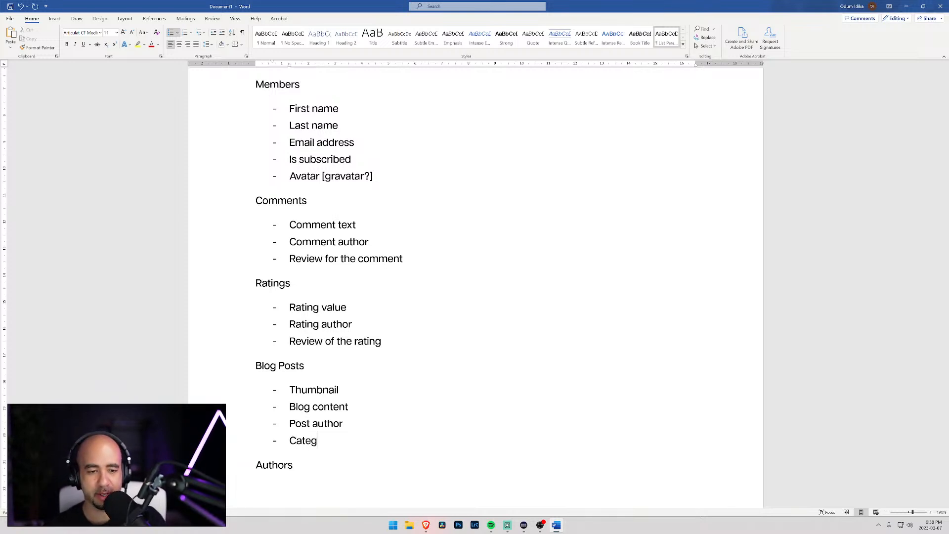
pyautogui.write('ory')
pyautogui.press('BackSpace')
pyautogui.press('BackSpace')
pyautogui.press('BackSpace')
pyautogui.press('BackSpace')
pyautogui.press('BackSpace')
pyautogui.press('BackSpace')
pyautogui.press('BackSpace')
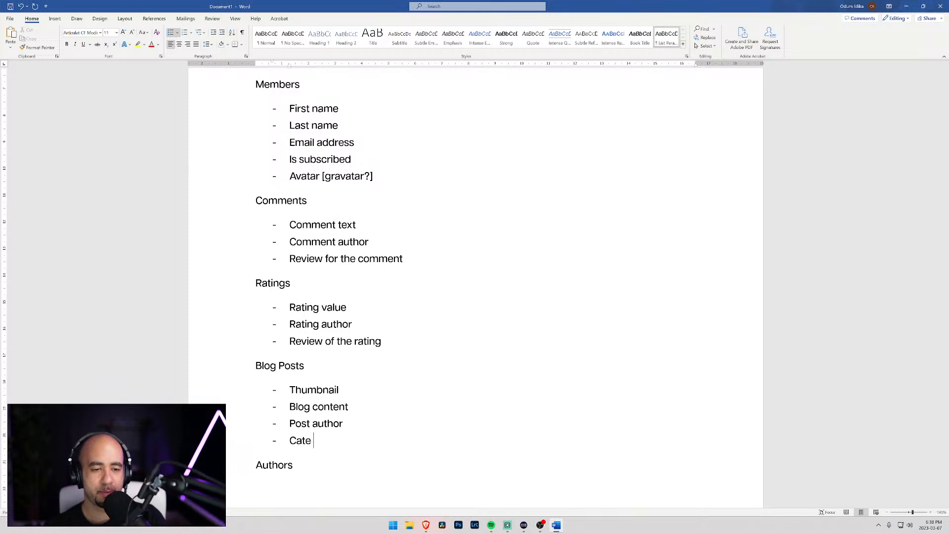
pyautogui.write('atego')
pyautogui.press('BackSpace')
pyautogui.press('BackSpace')
pyautogui.write('gory')
# Step: Append "/ Categories" to the entity line under the Data Structure heading, after Authors
pyautogui.scroll(5, 475, 287)
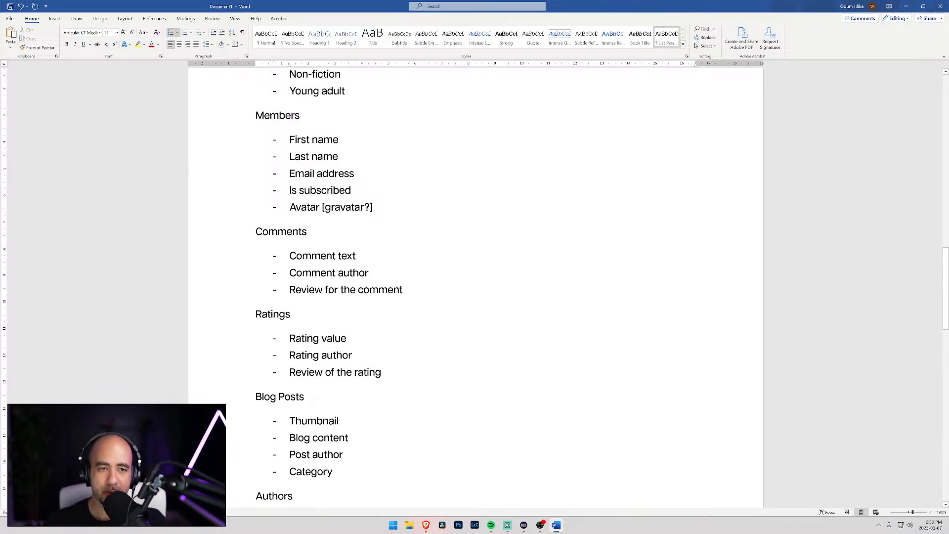
pyautogui.scroll(6, 475, 287)
pyautogui.click(599, 200)
pyautogui.write('/ ')
pyautogui.write('Categero')
pyautogui.press('BackSpace')
pyautogui.press('BackSpace')
pyautogui.write('ories')
pyautogui.press('BackSpace')
pyautogui.press('BackSpace')
pyautogui.press('BackSpace')
pyautogui.press('BackSpace')
pyautogui.press('BackSpace')
pyautogui.press('BackSpace')
pyautogui.press('BackSpace')
pyautogui.write('gories')
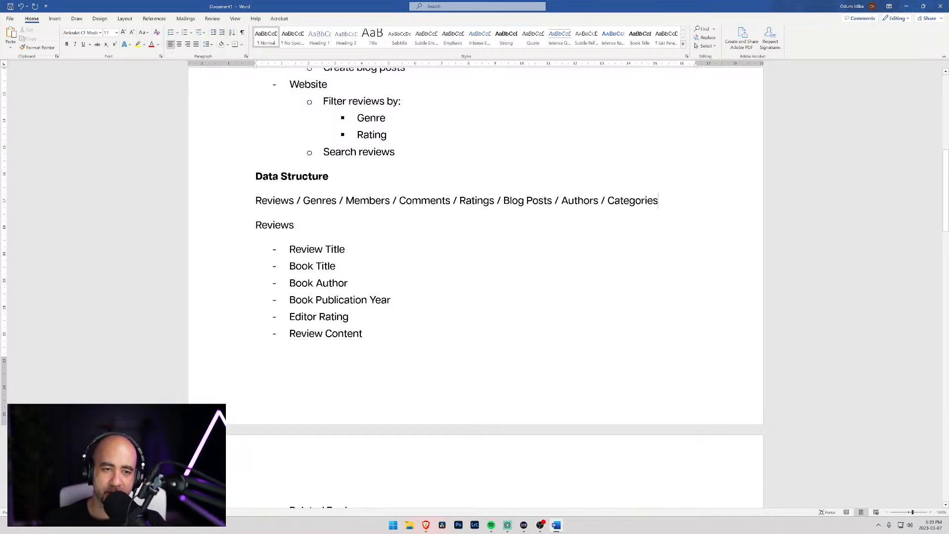
# Step: Change the last item of the Blog Posts list to the plural "Categories"
pyautogui.moveTo(332, 201); pyautogui.dragTo(310, 202)
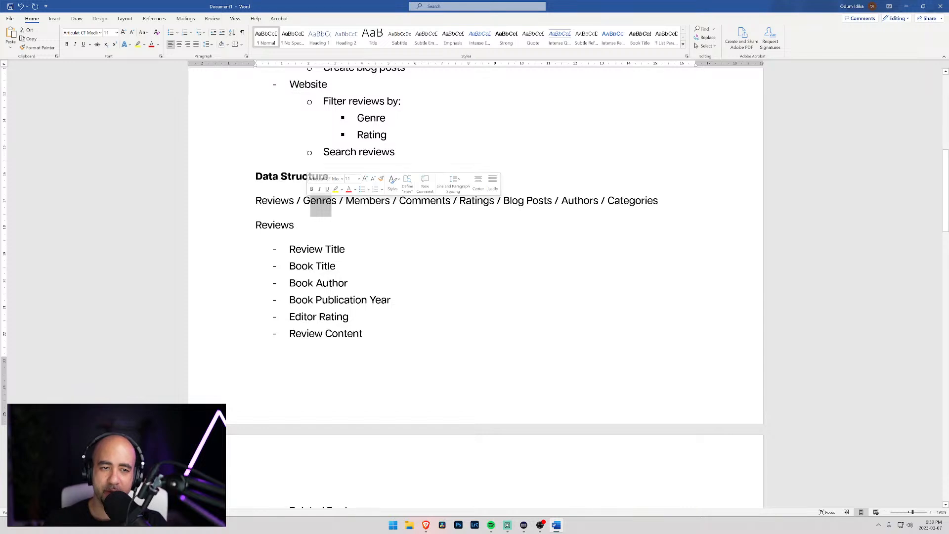
pyautogui.click(314, 249)
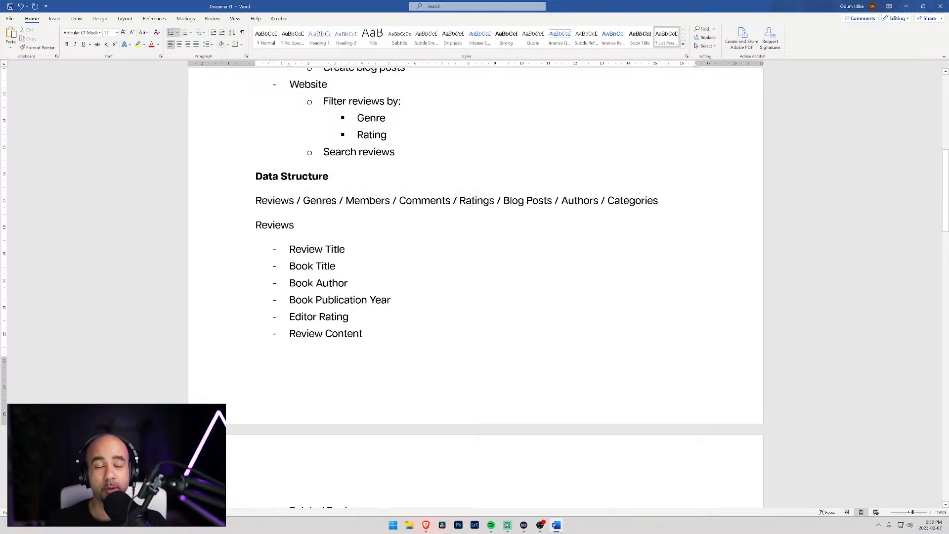
pyautogui.scroll(-2, 474, 287)
pyautogui.scroll(-12, 475, 287)
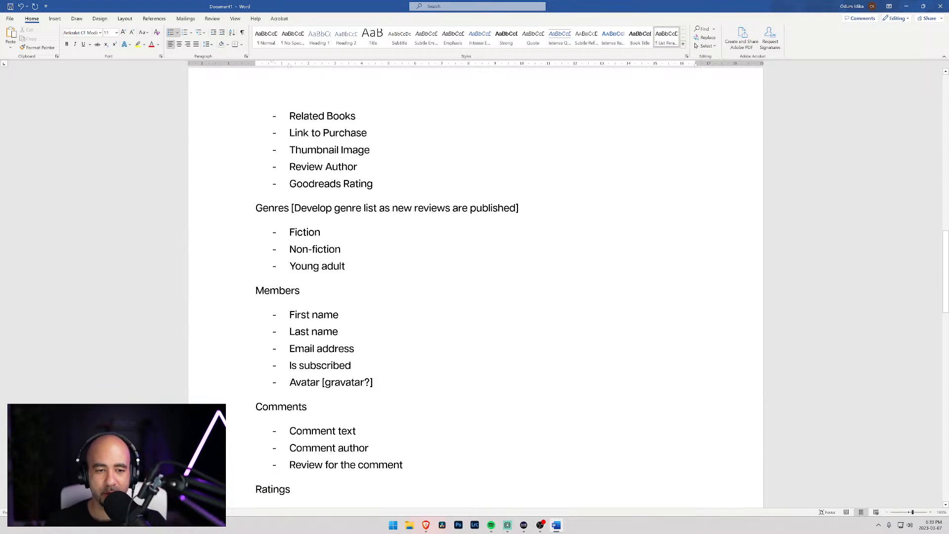
pyautogui.click(300, 350)
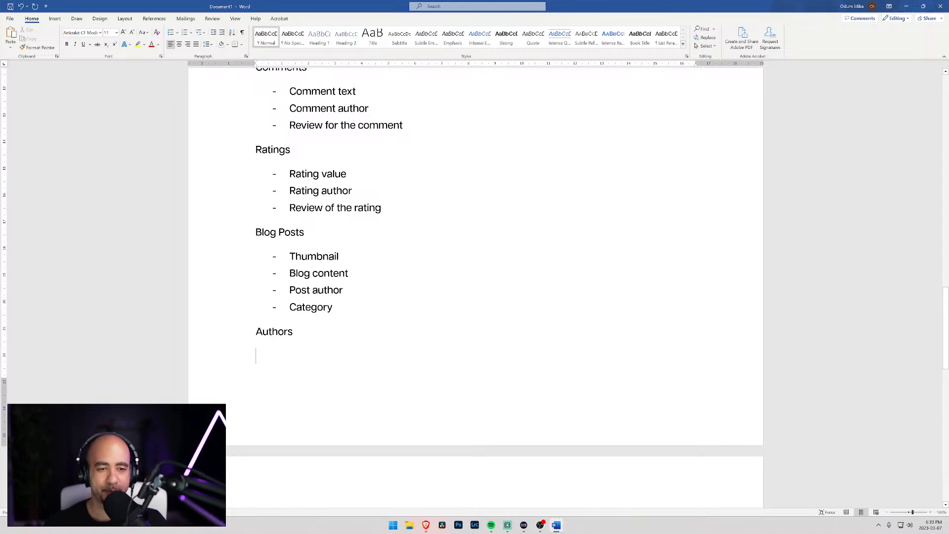
pyautogui.click(333, 307)
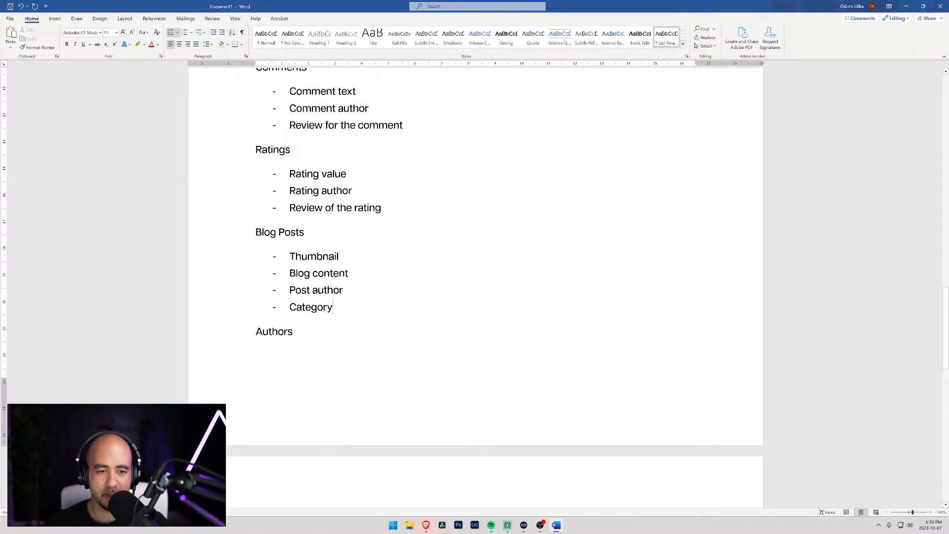
pyautogui.press('BackSpace')
pyautogui.write('ies')
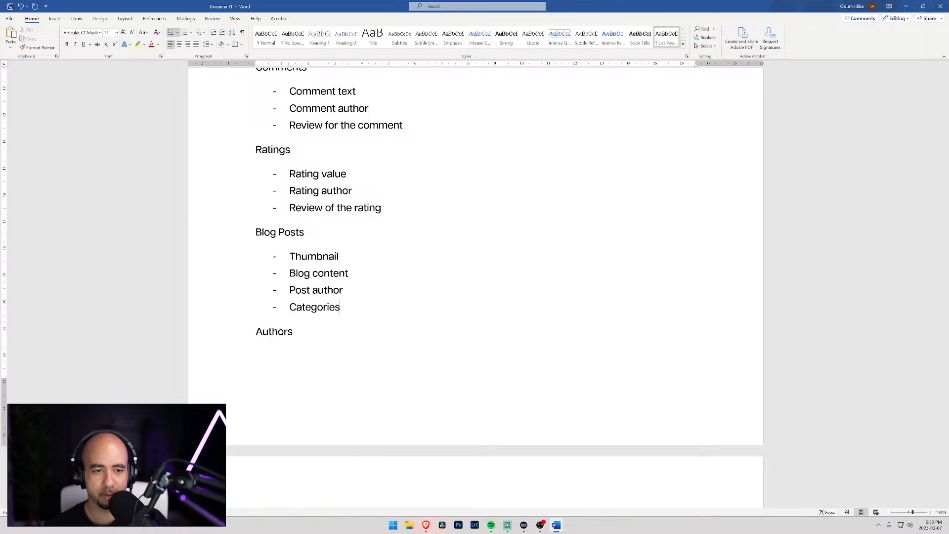
# Step: Start a dashed list under the Authors heading with the item "First name"
pyautogui.click(257, 356)
pyautogui.write('- ')
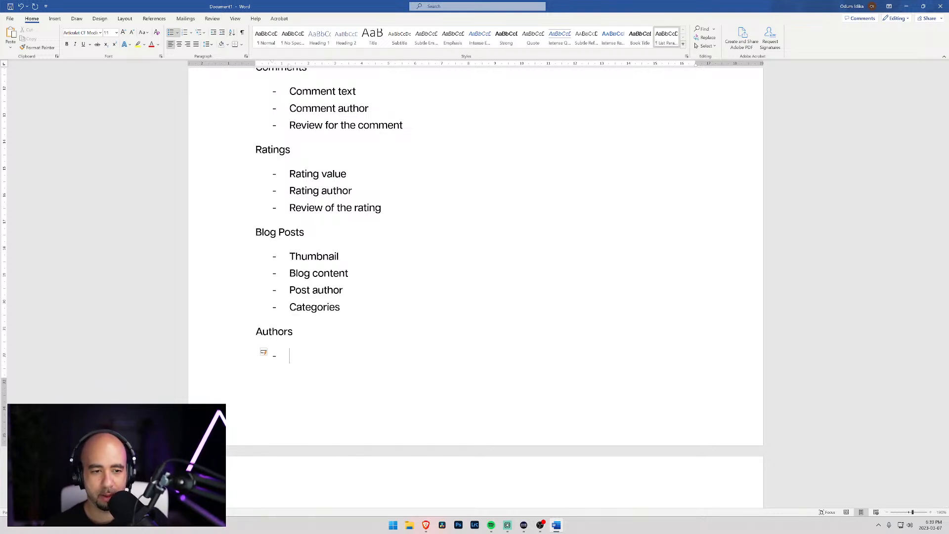
pyautogui.write('Name')
pyautogui.press('BackSpace')
pyautogui.press('BackSpace')
pyautogui.press('BackSpace')
pyautogui.press('BackSpace')
pyautogui.write('First name')
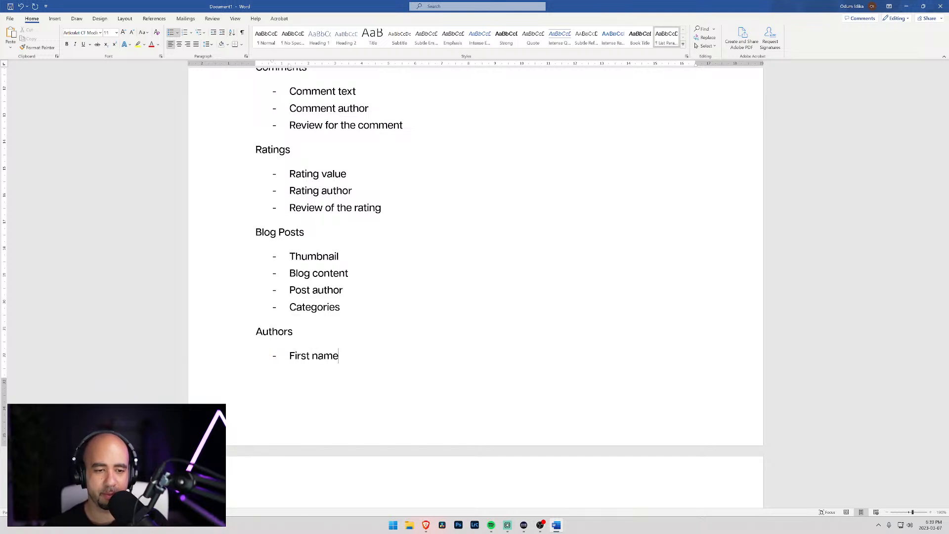
# Step: Add the items "Last name" and "Instagram profile link" to the Authors list
pyautogui.press('Return')
pyautogui.write('Last name')
pyautogui.press('Return')
pyautogui.write('Twitter')
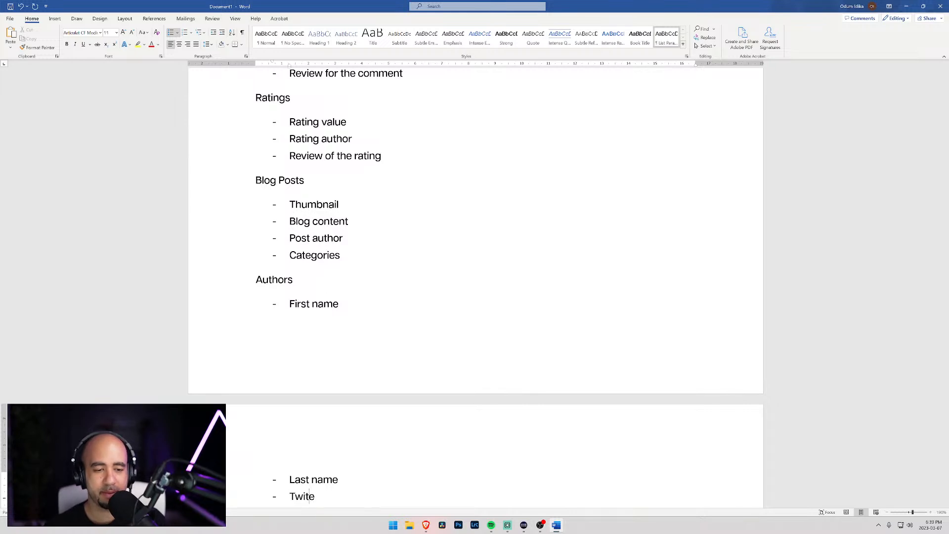
pyautogui.press('BackSpace')
pyautogui.press('BackSpace')
pyautogui.press('BackSpace')
pyautogui.press('BackSpace')
pyautogui.press('BackSpace')
pyautogui.press('BackSpace')
pyautogui.press('BackSpace')
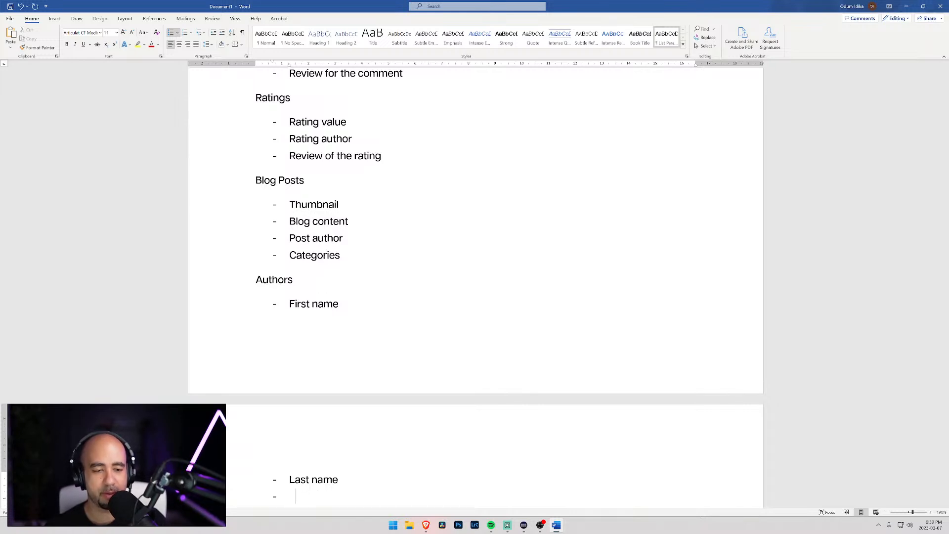
pyautogui.write('Instagram file link')
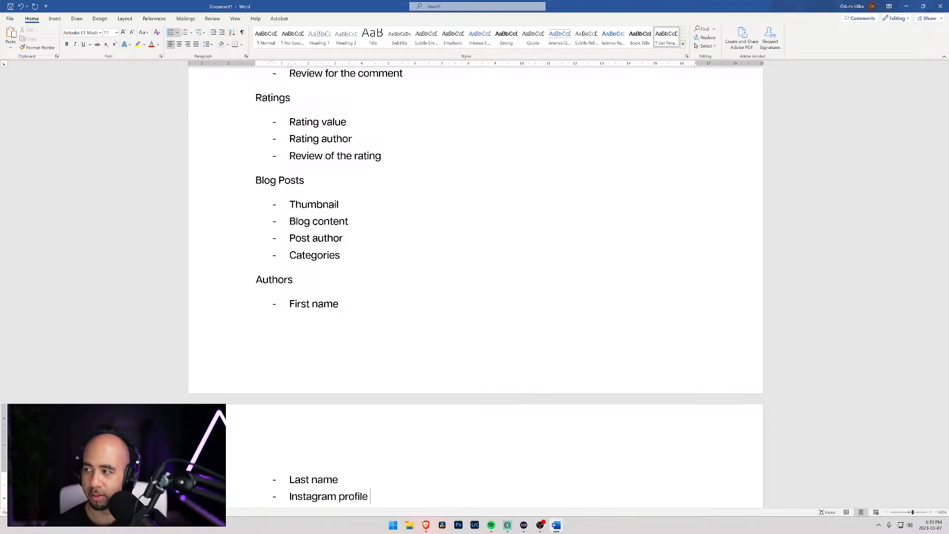
# Step: Add the items "Short description" and "Profile picture" to the Authors list
pyautogui.press('Return')
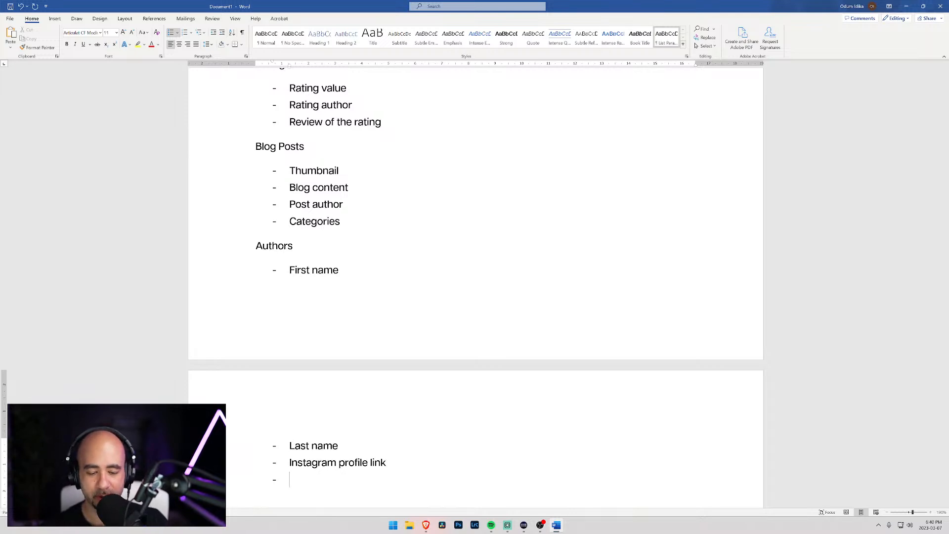
pyautogui.write('Short des')
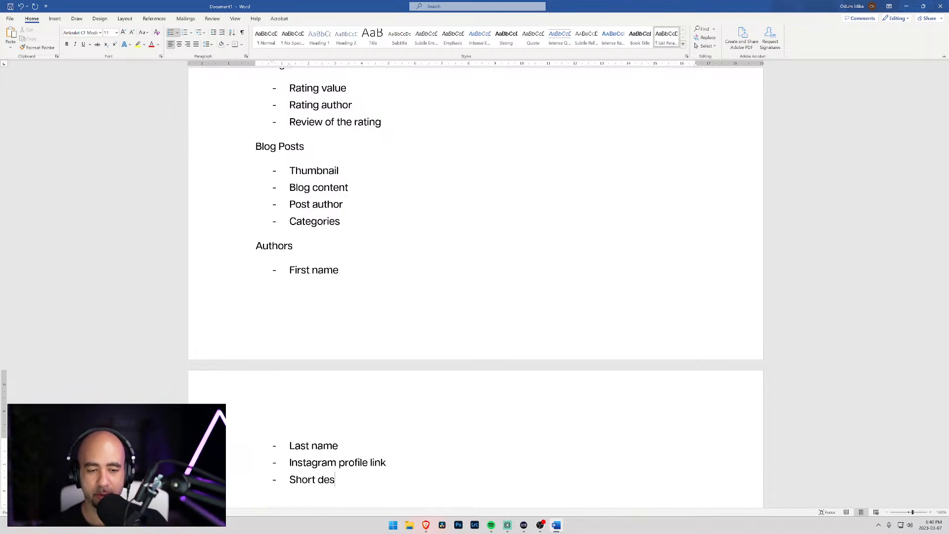
pyautogui.write('cription')
pyautogui.press('Return')
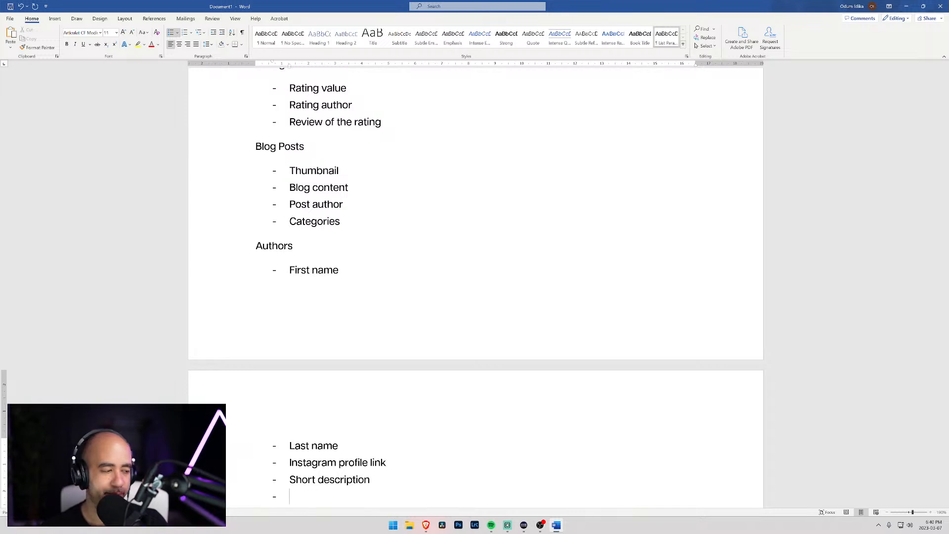
pyautogui.write('Profile picture')
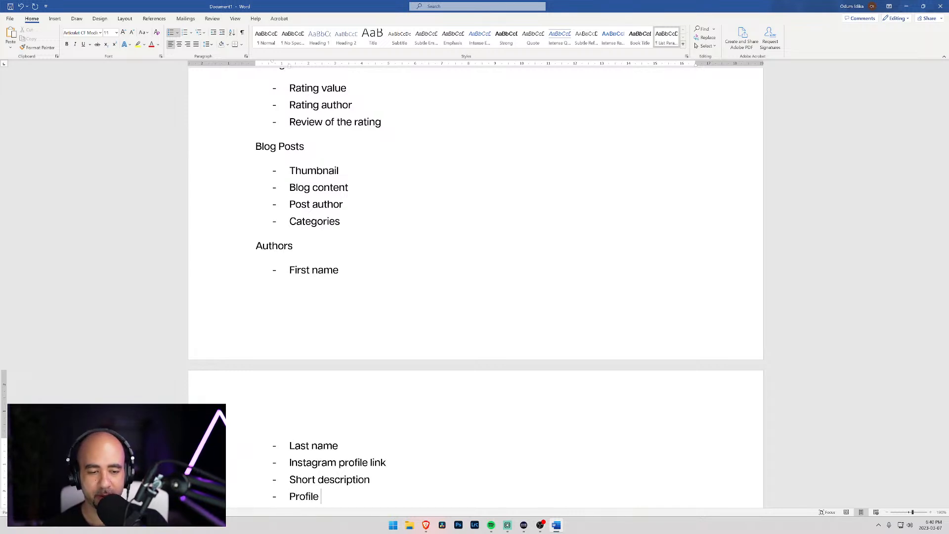
# Step: End the Authors list and add the heading "Categories" below it
pyautogui.press('Return')
pyautogui.press('Return')
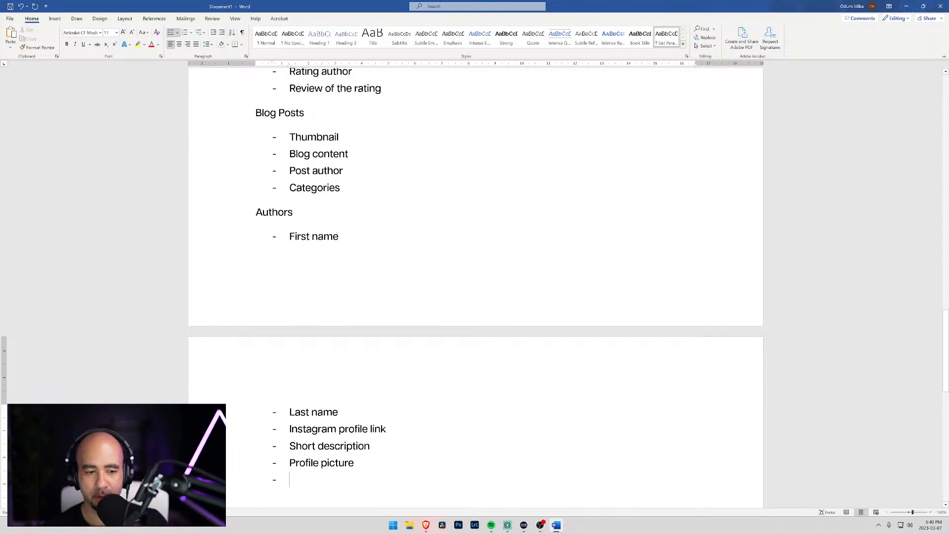
pyautogui.write('Categro')
pyautogui.press('BackSpace')
pyautogui.press('BackSpace')
pyautogui.press('BackSpace')
pyautogui.press('BackSpace')
pyautogui.press('BackSpace')
pyautogui.write('tegro')
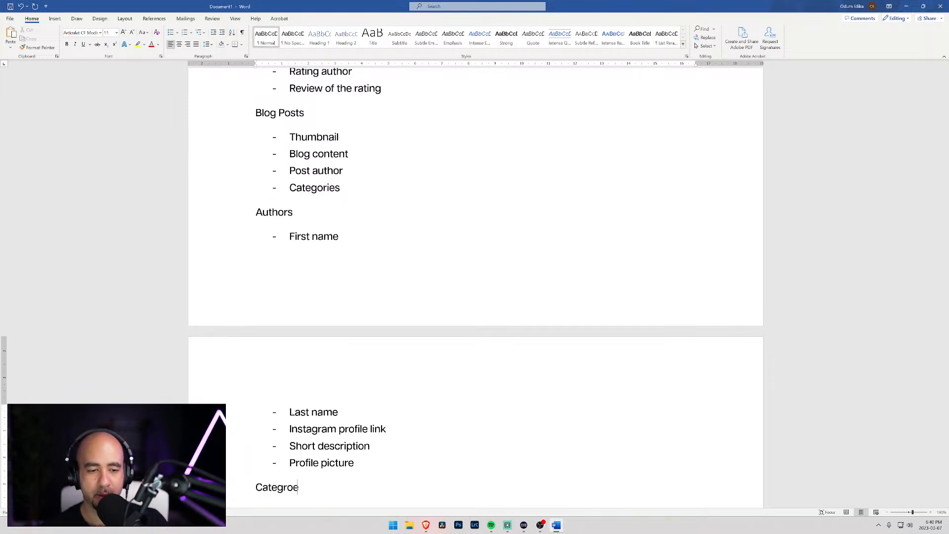
pyautogui.write('ies')
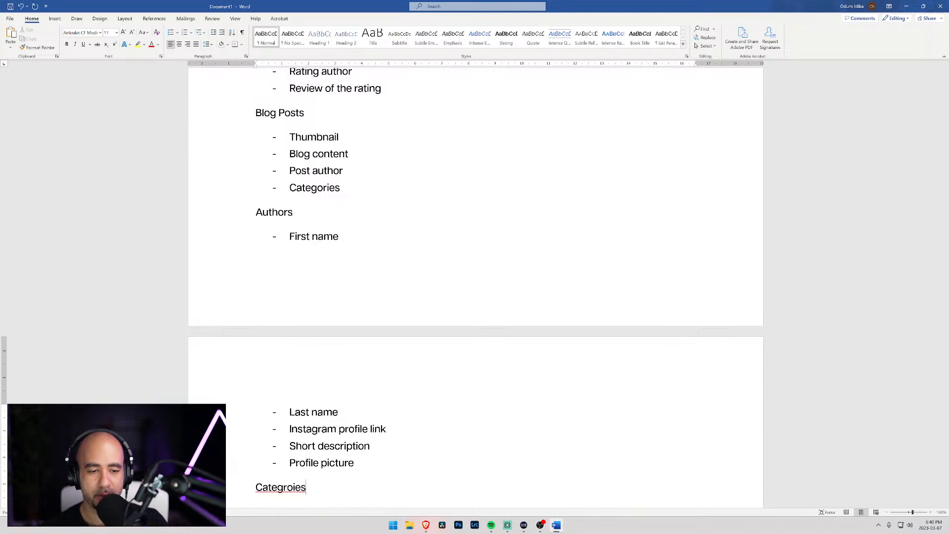
pyautogui.press('BackSpace')
pyautogui.press('BackSpace')
pyautogui.press('BackSpace')
pyautogui.press('BackSpace')
pyautogui.press('BackSpace')
pyautogui.write('ories')
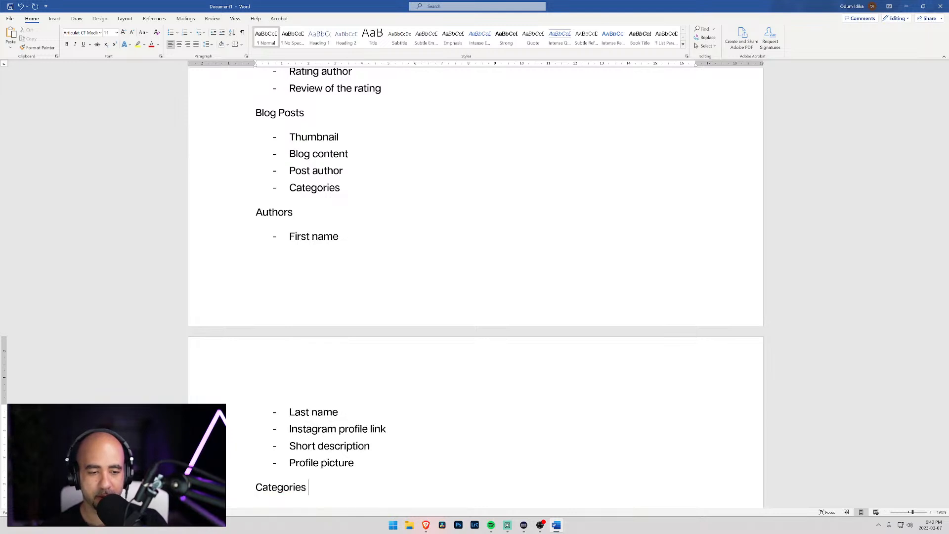
pyautogui.scroll(6, 476, 287)
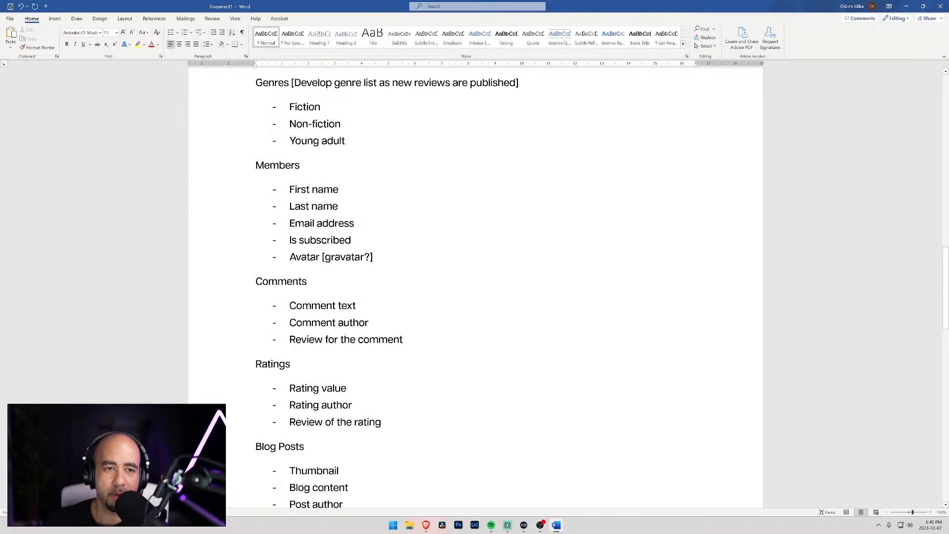
# Step: Delete the Fiction, Non-fiction and Young adult items under the Genres heading, keeping an empty line there
pyautogui.scroll(2, 476, 287)
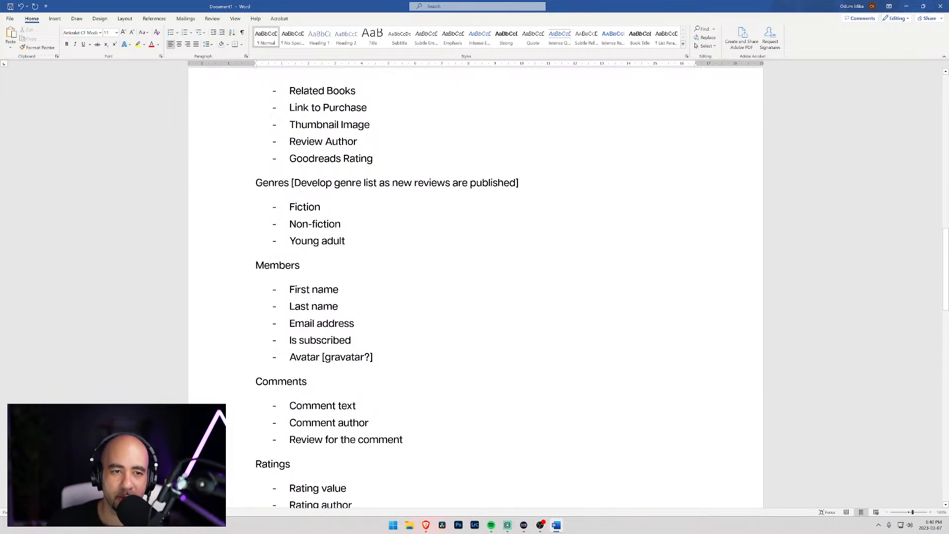
pyautogui.moveTo(351, 253); pyautogui.dragTo(289, 204)
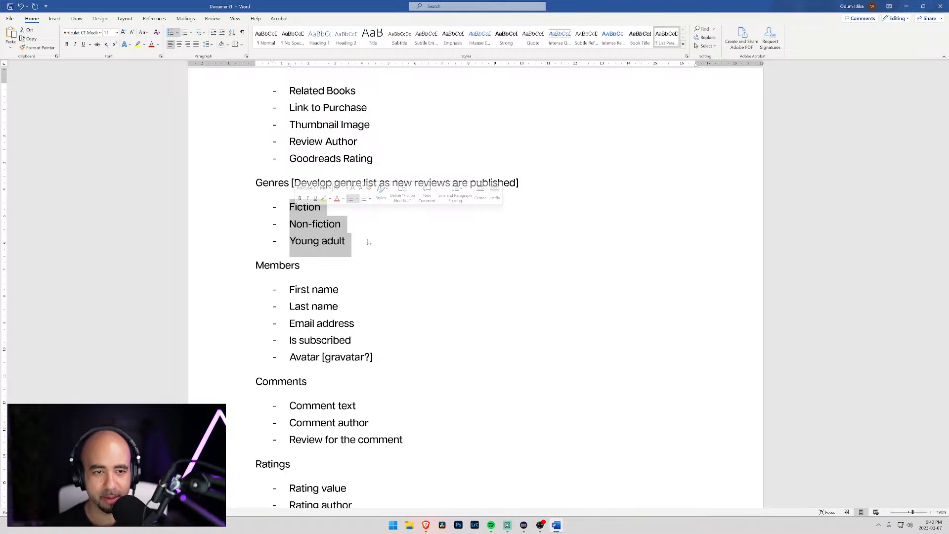
pyautogui.press('BackSpace')
pyautogui.press('Return')
pyautogui.click(373, 158)
pyautogui.click(373, 182)
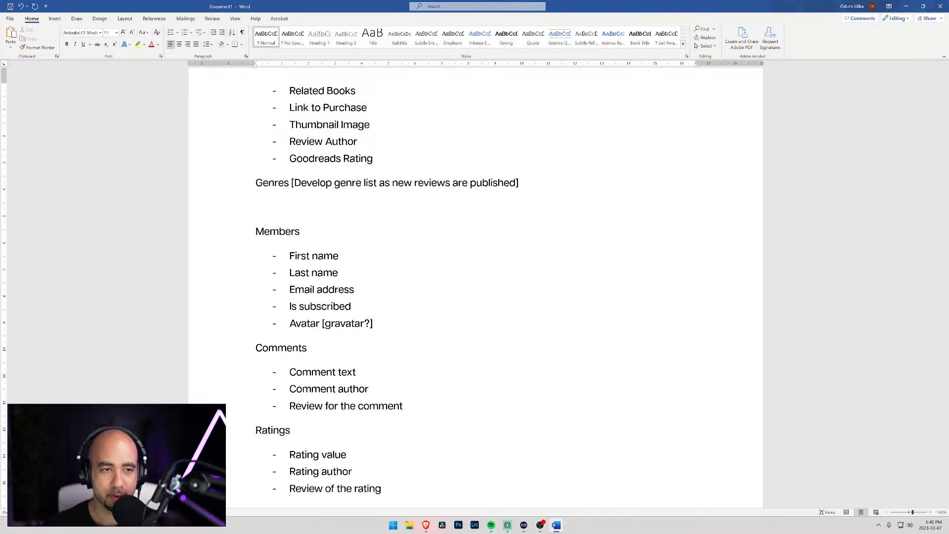
# Step: Add a dashed list with Name, Description and Colour, in that order, under the Genres heading
pyautogui.click(171, 33)
pyautogui.write('Name')
pyautogui.press('Return')
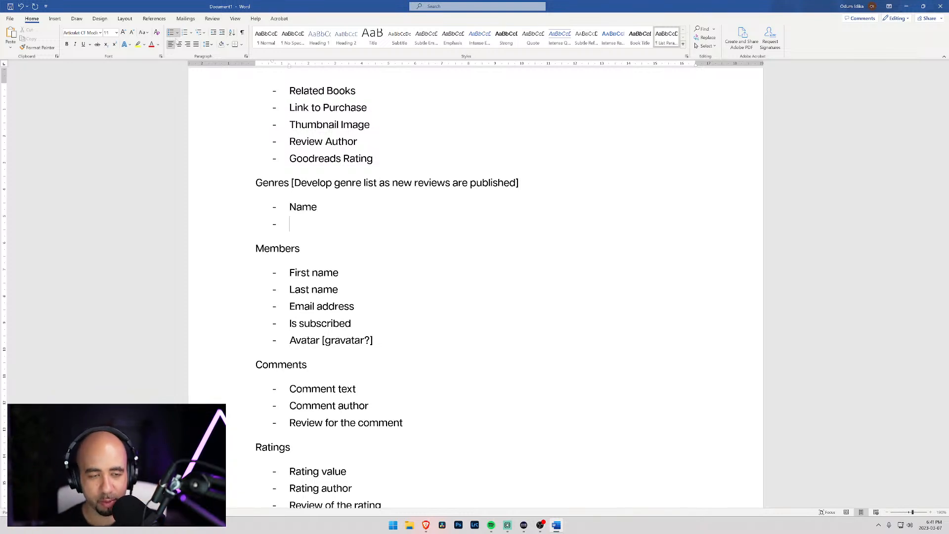
pyautogui.write('Colour')
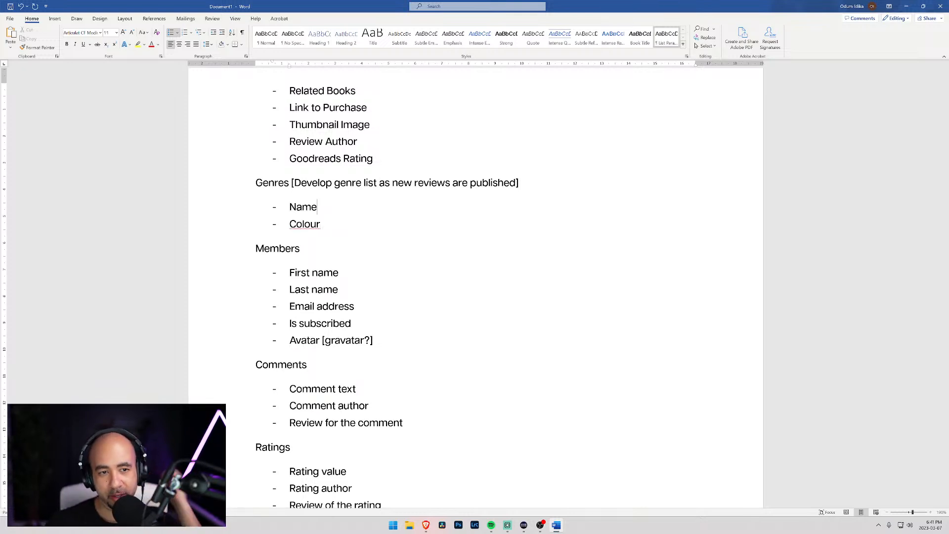
pyautogui.press('Return')
pyautogui.write('DSe')
pyautogui.press('BackSpace')
pyautogui.press('BackSpace')
pyautogui.write('escription')
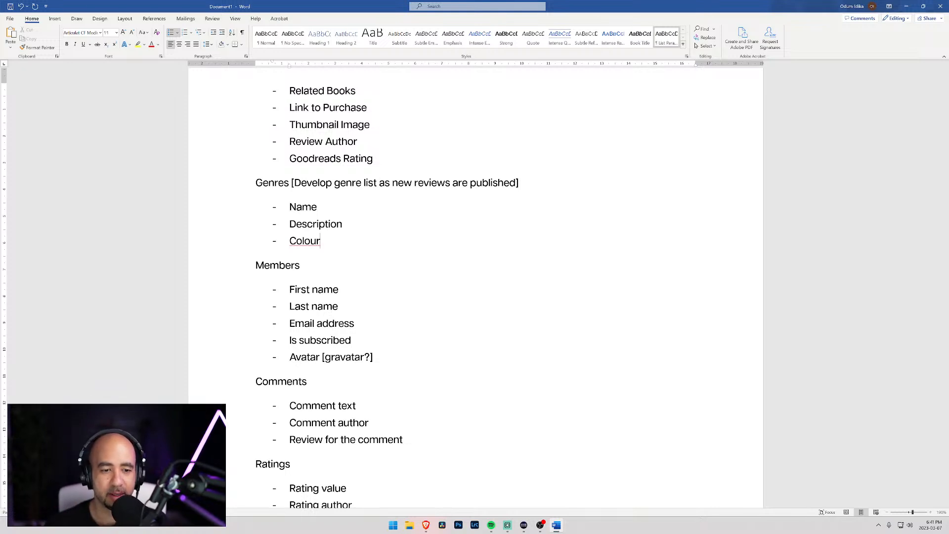
# Step: Add a dashed list with Name, Description and Colour under the Categories heading at the document's end
pyautogui.scroll(-5, 474, 43)
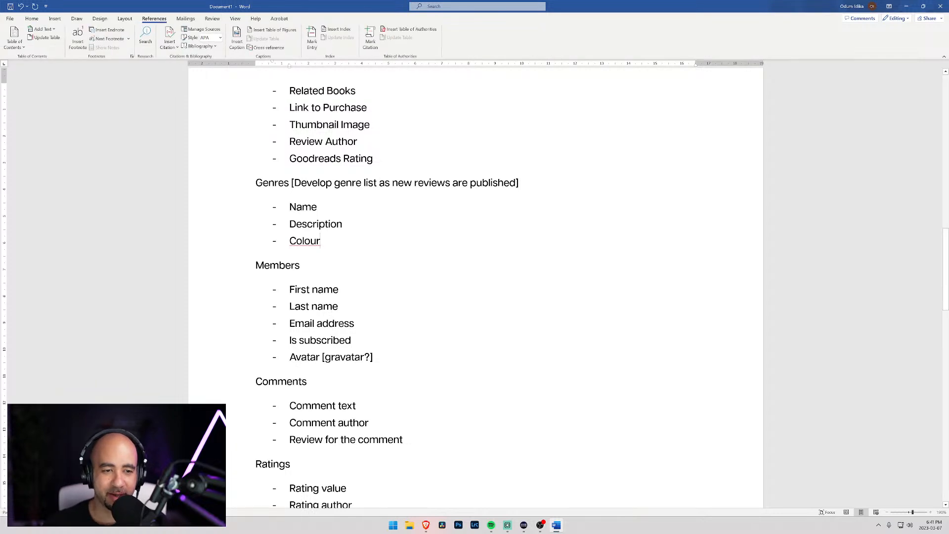
pyautogui.scroll(-2, 476, 287)
pyautogui.scroll(-5, 475, 288)
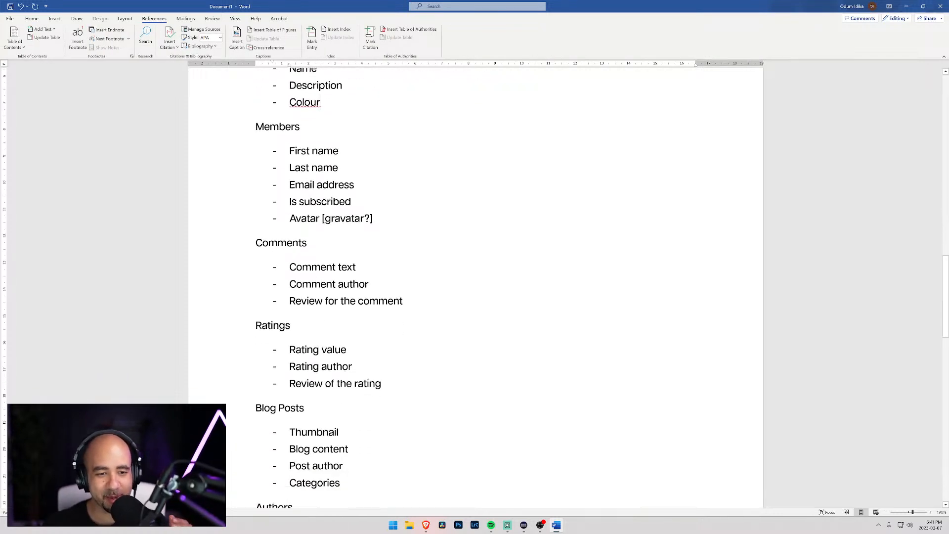
pyautogui.scroll(-12, 475, 288)
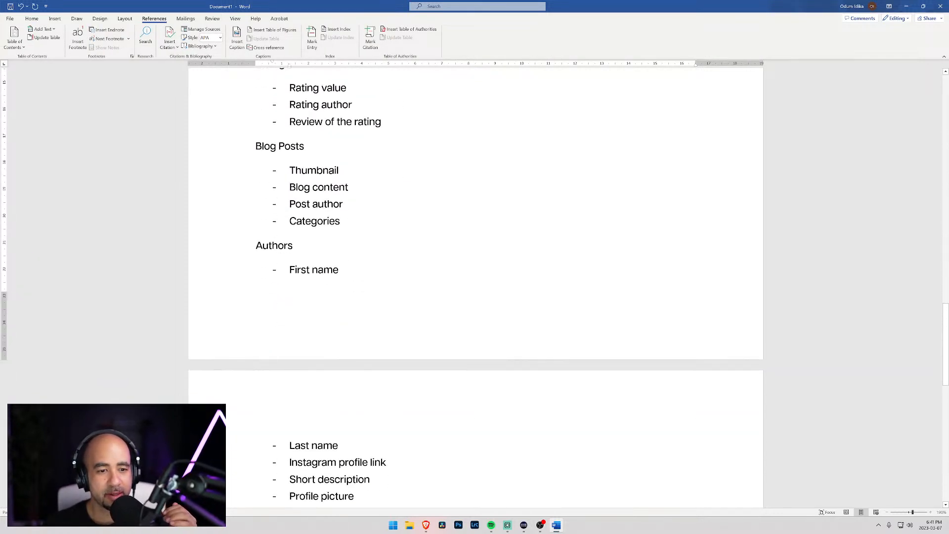
pyautogui.click(313, 276)
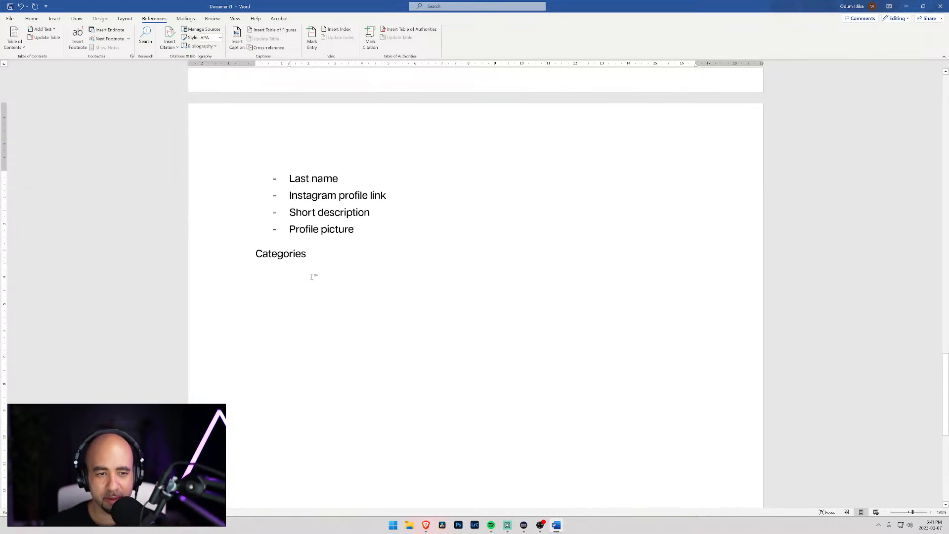
pyautogui.write('- Name')
pyautogui.press('Return')
pyautogui.write('Description')
pyautogui.press('Return')
pyautogui.write('Colour')
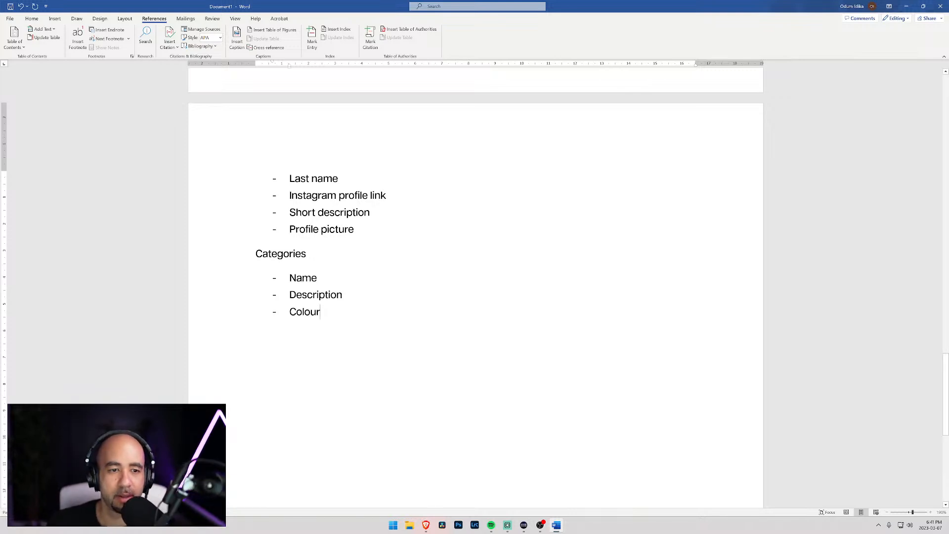
# Step: Review the whole planning document, covering the site description, the functionality list and the fields of each data structure group
pyautogui.scroll(15, 475, 287)
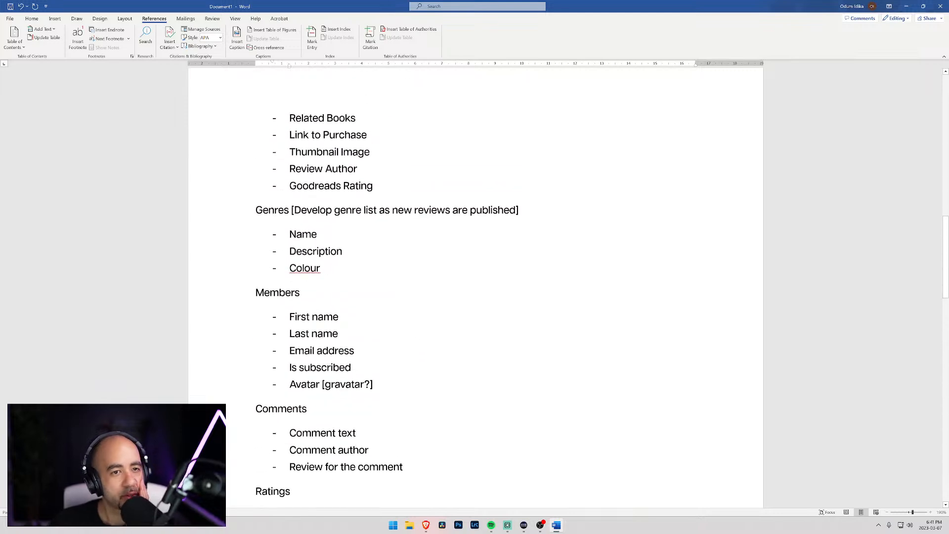
pyautogui.scroll(10, 475, 287)
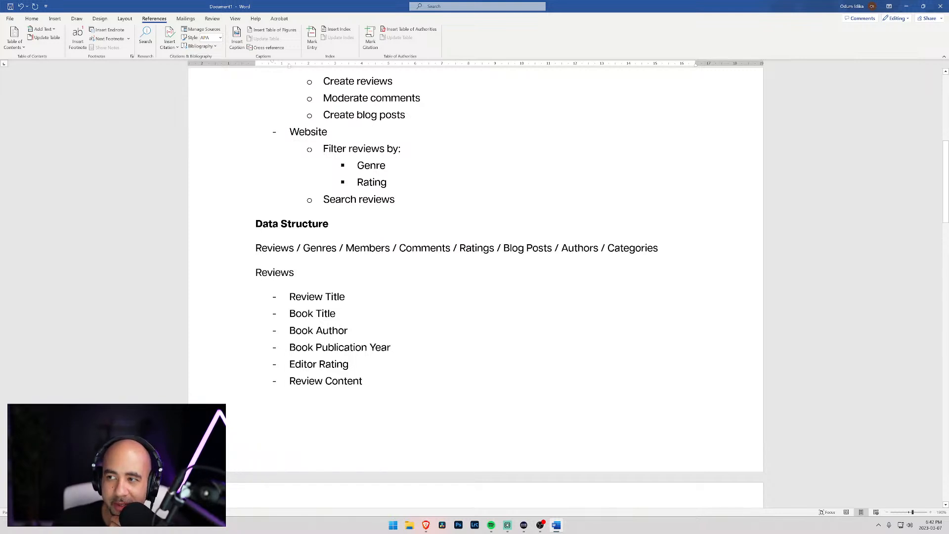
pyautogui.scroll(-1, 476, 262)
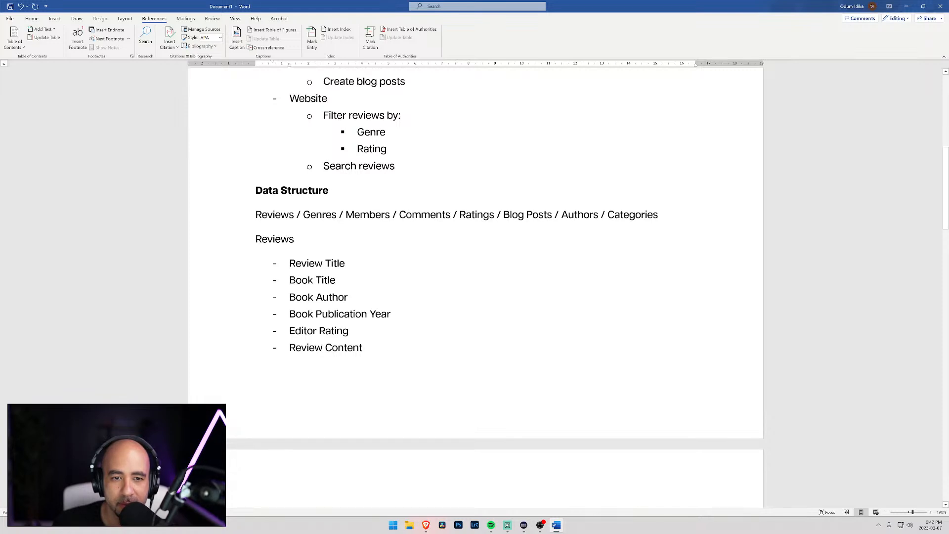
pyautogui.scroll(-2, 362, 297)
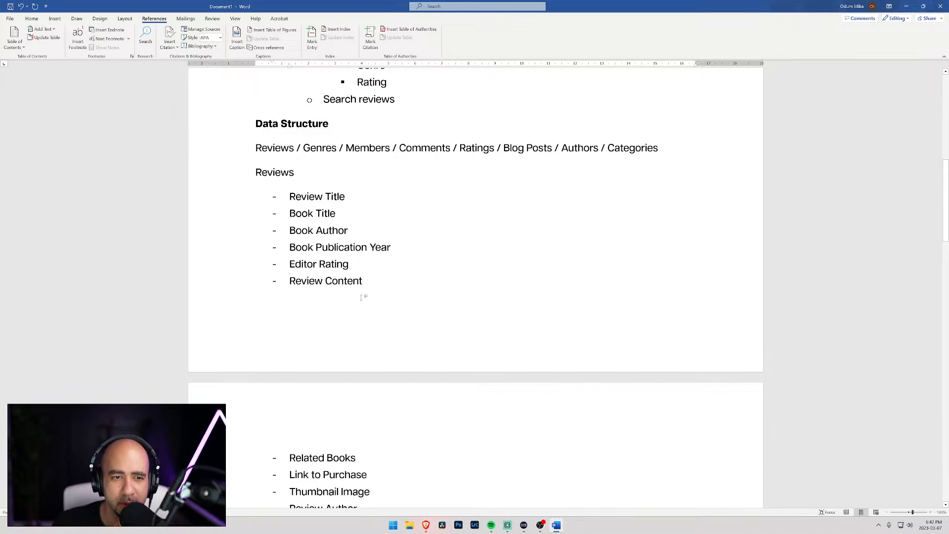
pyautogui.scroll(-2, 361, 297)
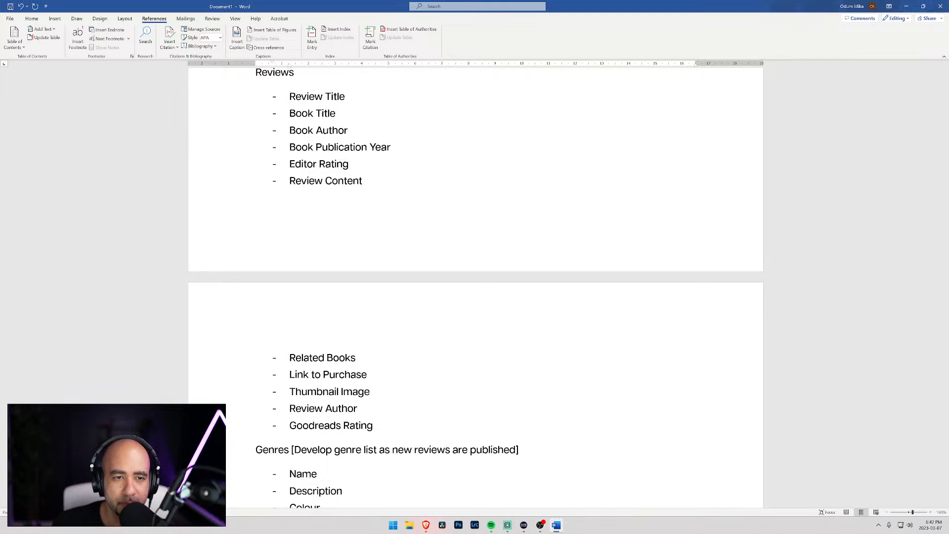
pyautogui.scroll(-1, 475, 287)
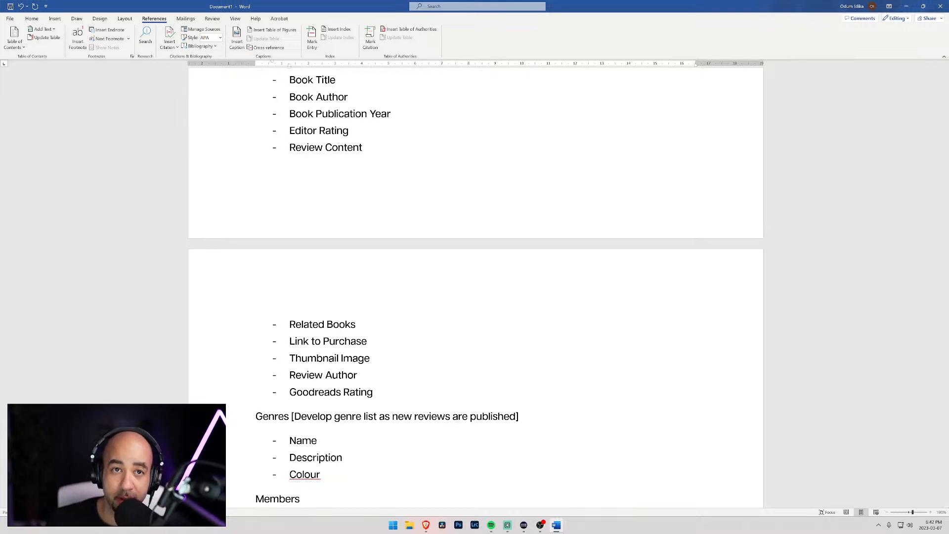
pyautogui.scroll(-3, 476, 287)
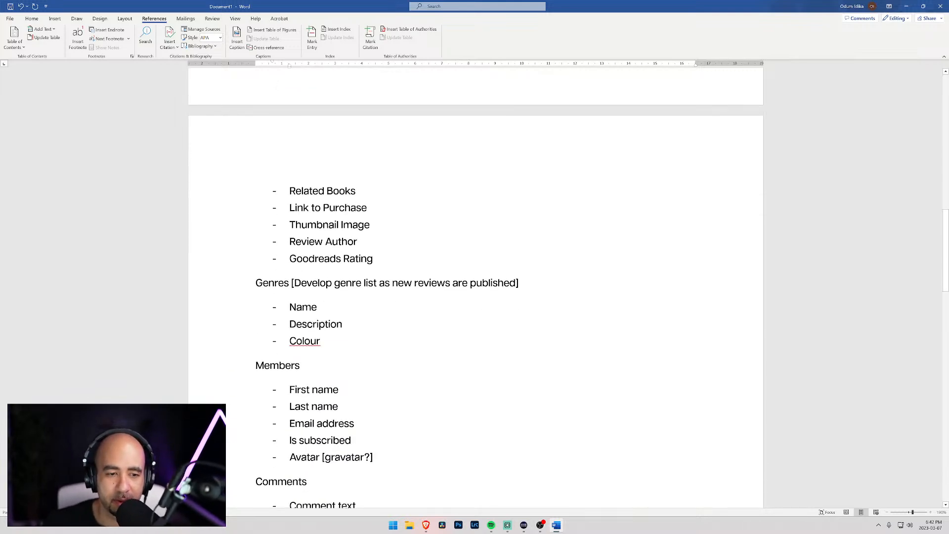
pyautogui.scroll(-9, 475, 287)
pyautogui.scroll(-7, 476, 287)
pyautogui.scroll(5, 475, 286)
pyautogui.scroll(20, 476, 287)
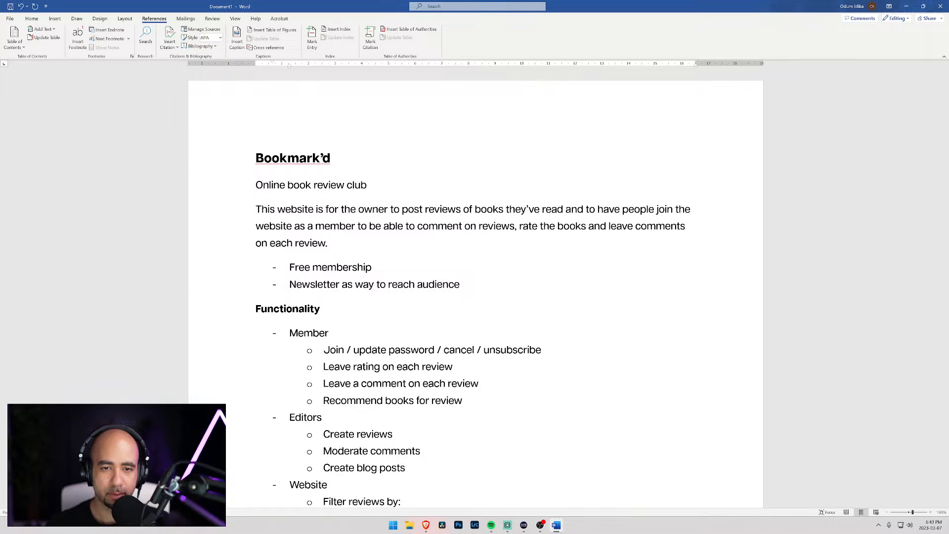
pyautogui.click(454, 285)
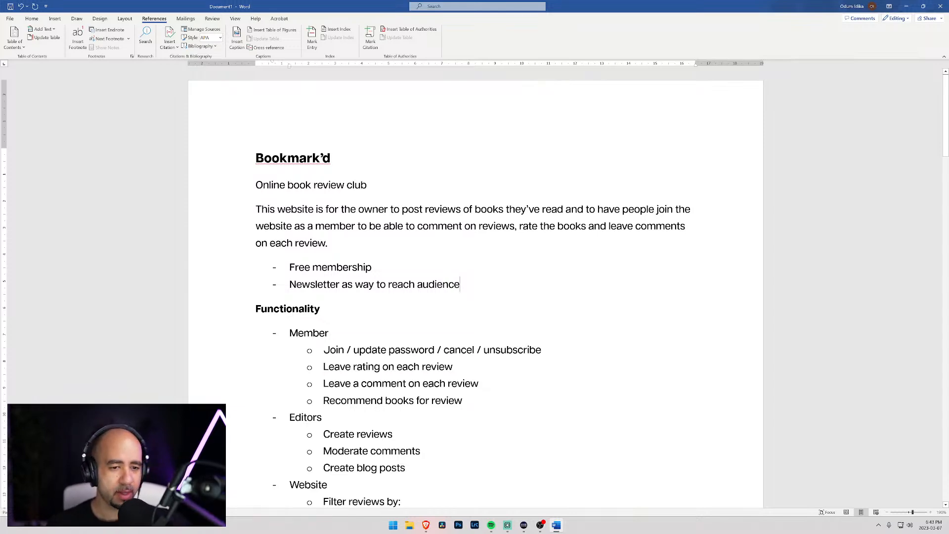
pyautogui.scroll(-7, 474, 287)
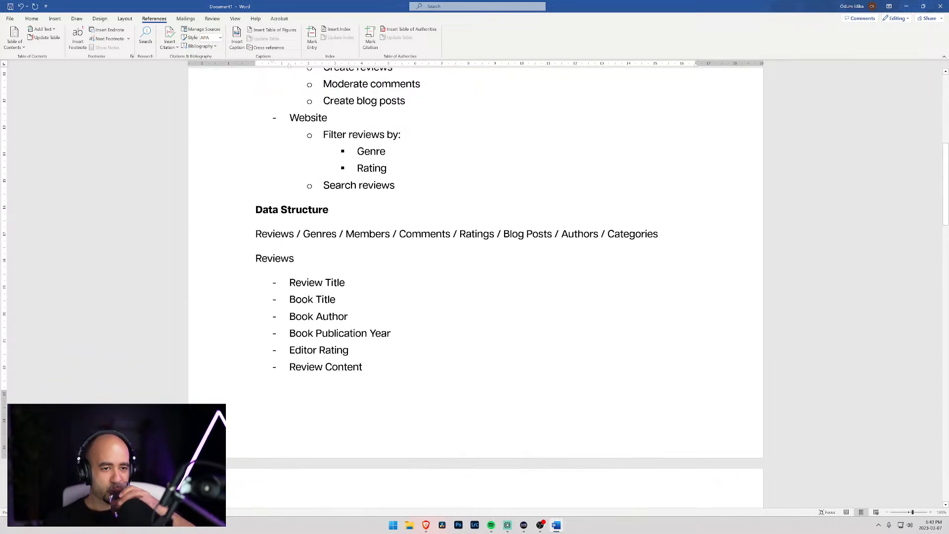
pyautogui.scroll(-5, 475, 287)
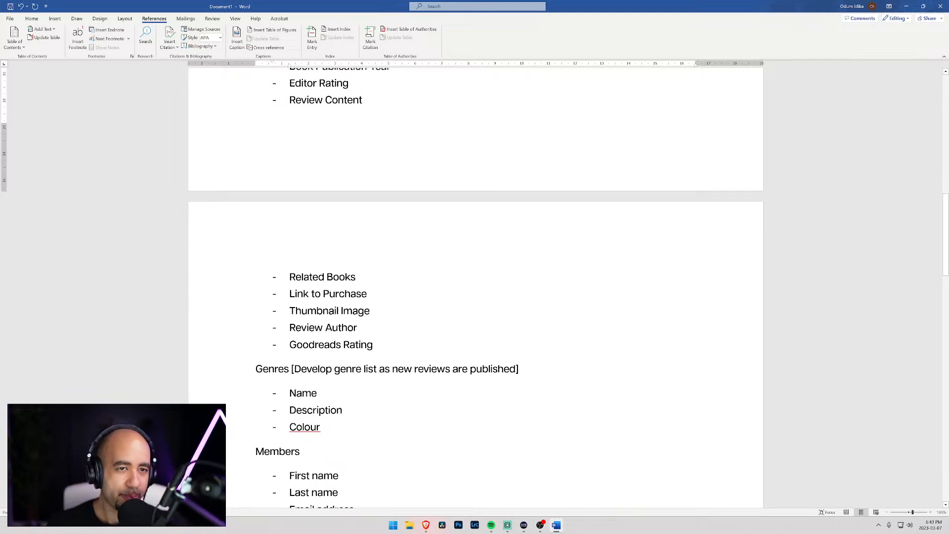
pyautogui.scroll(13, 474, 287)
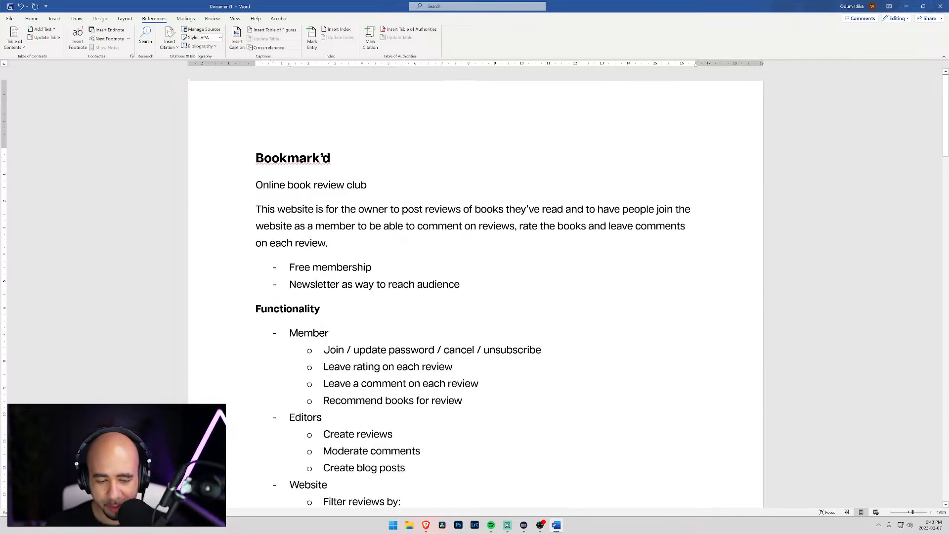
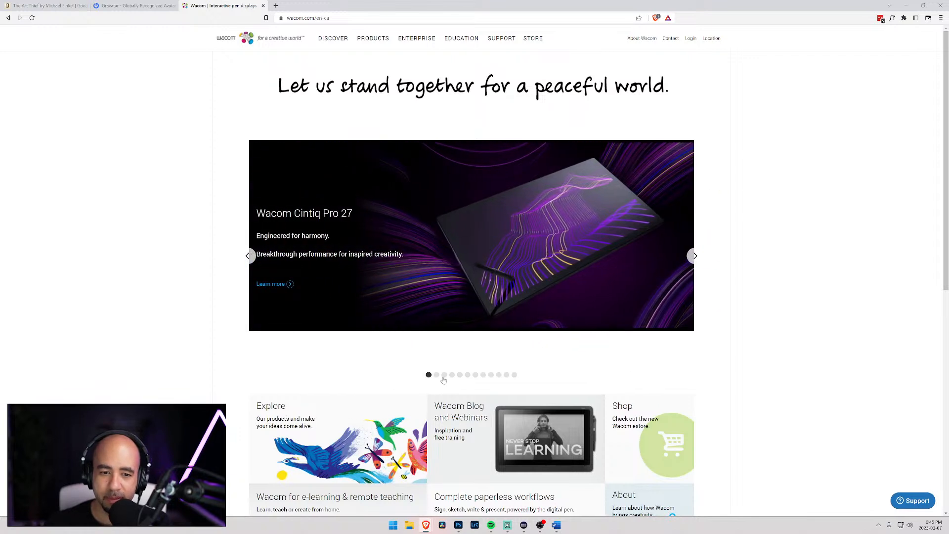
# Step: On the Wacom website in the browser, view the second carousel slide, then open the Wacom Cintiq Pro 16 page from Pen Displays
pyautogui.click(436, 375)
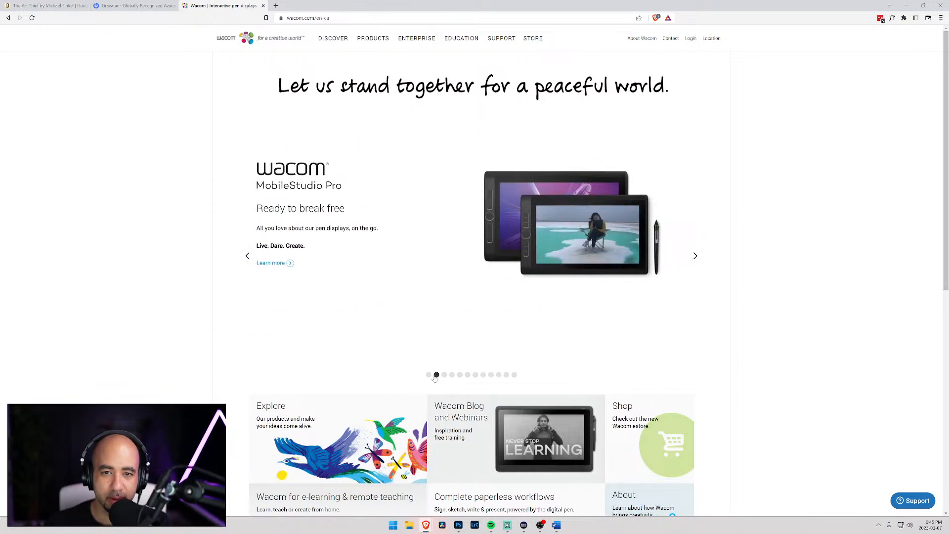
pyautogui.click(429, 375)
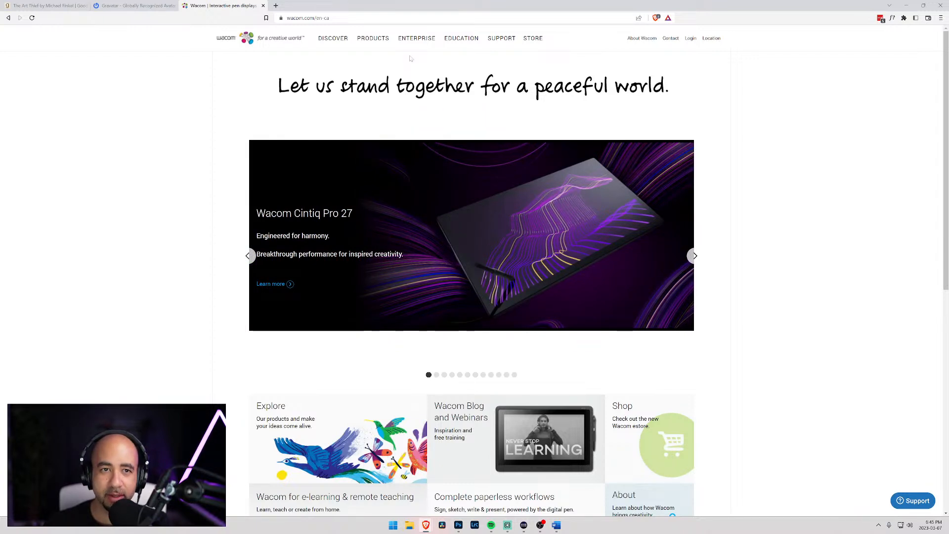
pyautogui.click(373, 38)
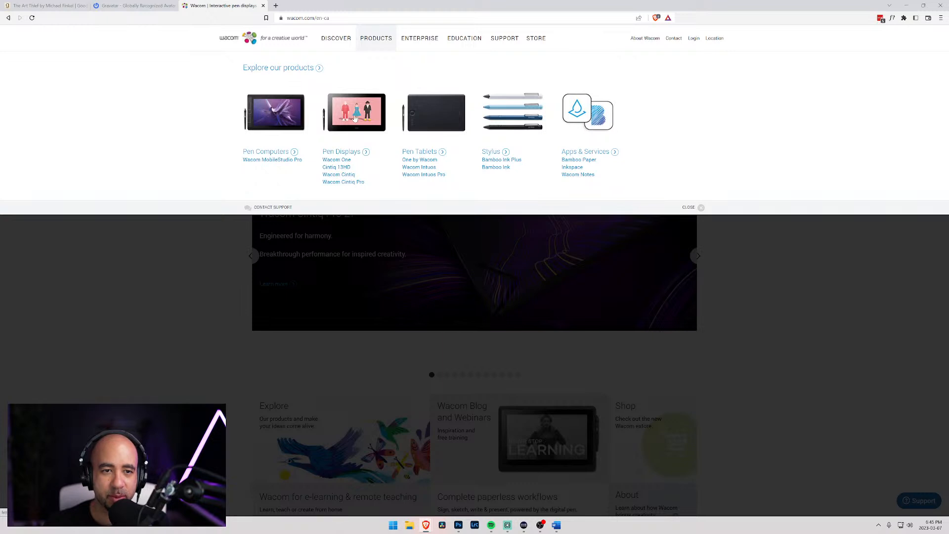
pyautogui.click(347, 153)
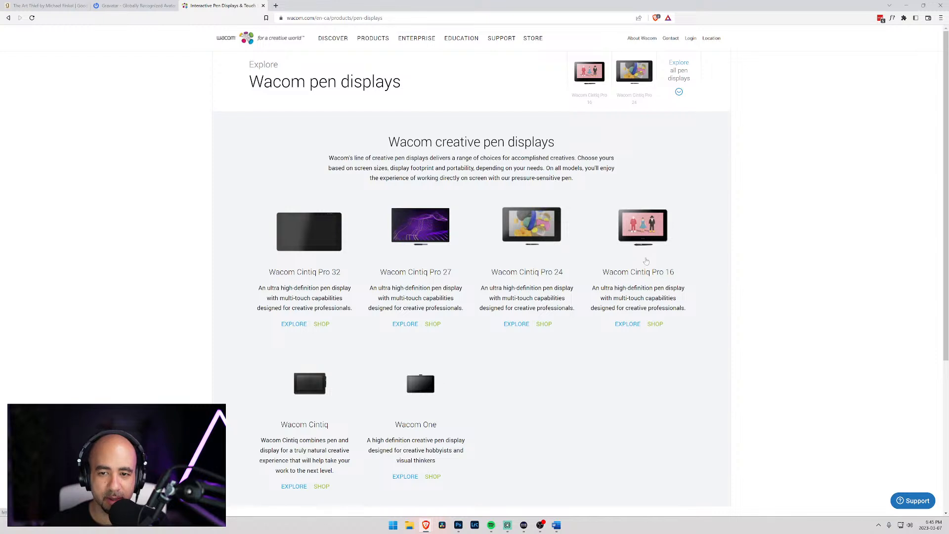
pyautogui.click(648, 275)
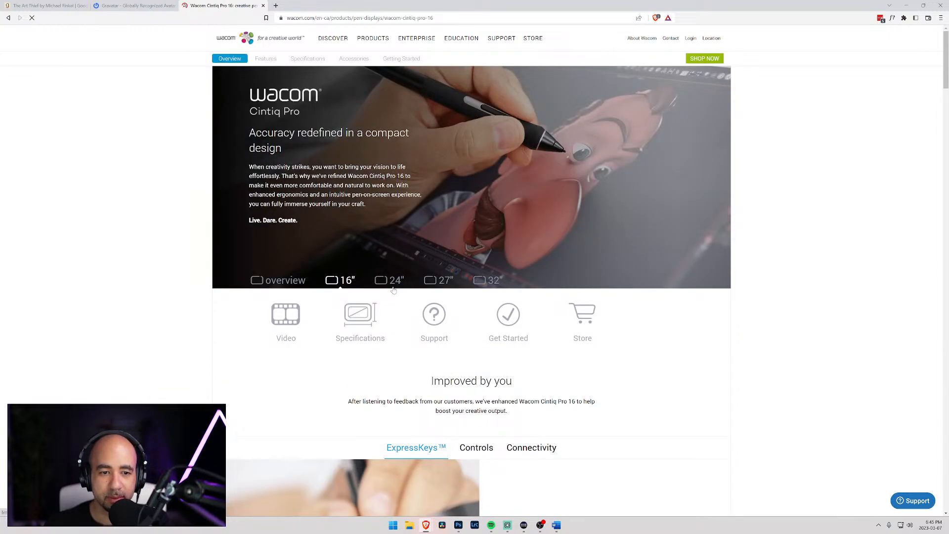
# Step: Examine the Cintiq Pro 16 overview page down to the Wacom Drawing Glove section and return to its beginning
pyautogui.scroll(-8, 220, 256)
pyautogui.scroll(-20, 224, 257)
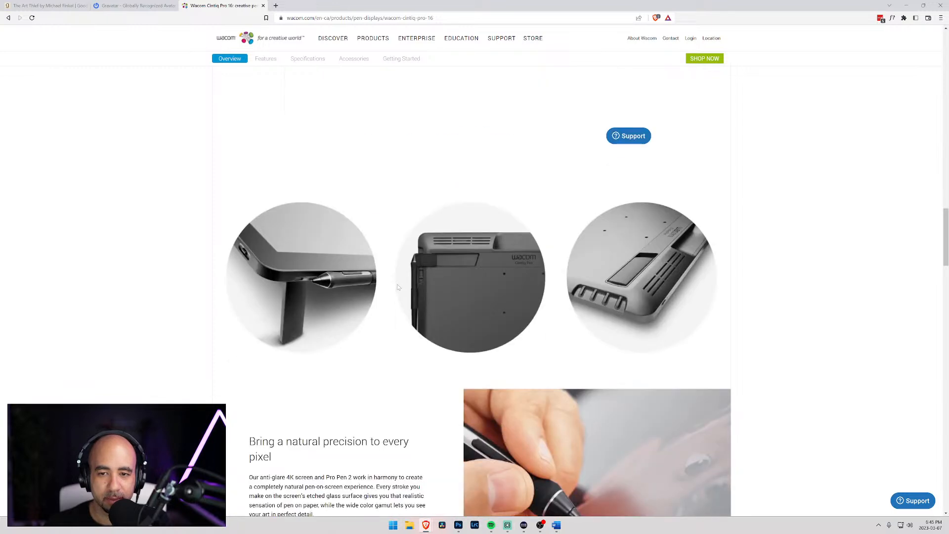
pyautogui.scroll(-10, 398, 287)
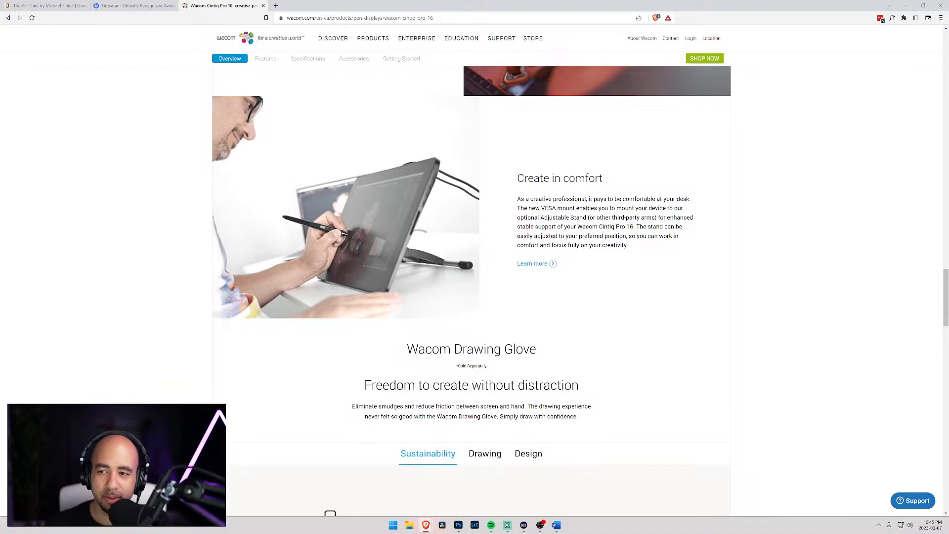
pyautogui.moveTo(946, 290)
pyautogui.mouseDown()
pyautogui.moveTo(944, 410)
pyautogui.moveTo(930, 238)
pyautogui.moveTo(901, 121)
pyautogui.mouseUp()
pyautogui.scroll(15, 901, 121)
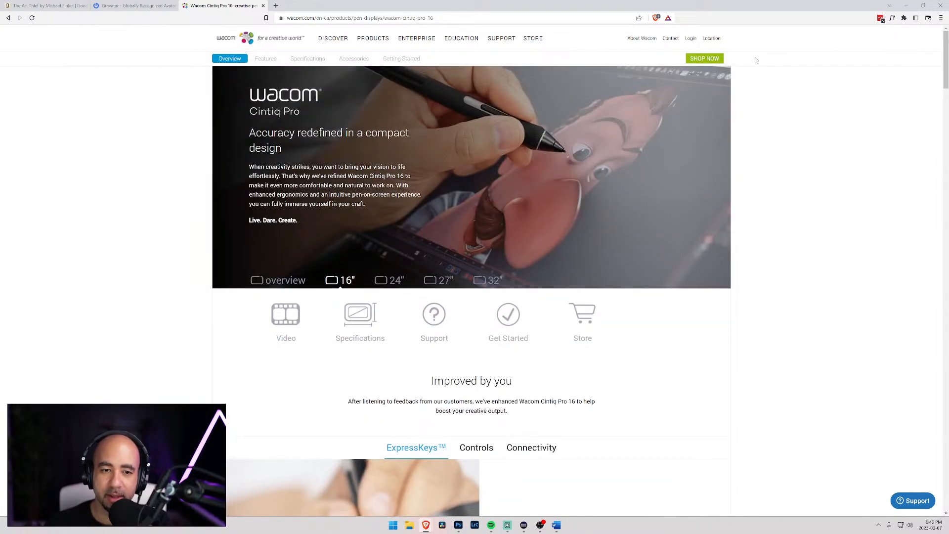
# Step: Try to open the Cintiq Pro 16 shop link past the privacy warning, and return to the product page
pyautogui.click(710, 59)
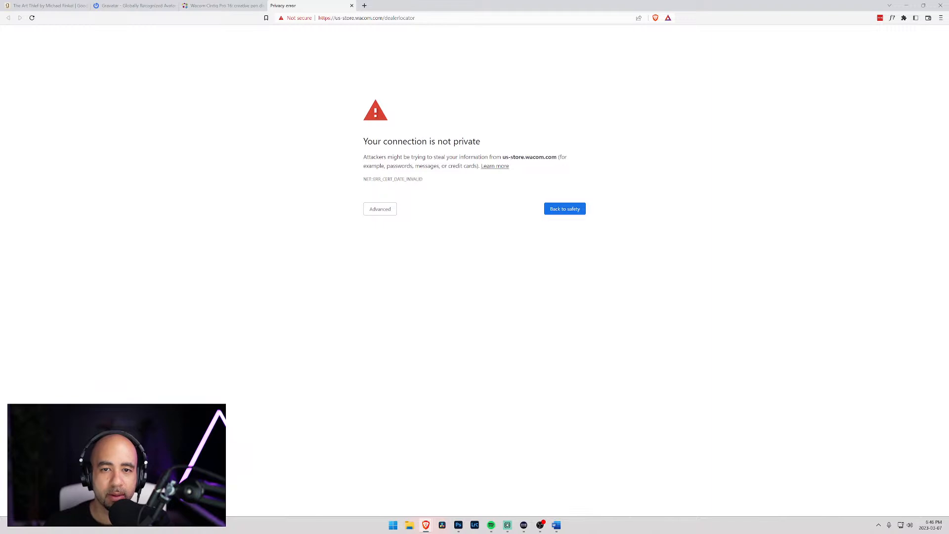
pyautogui.click(377, 212)
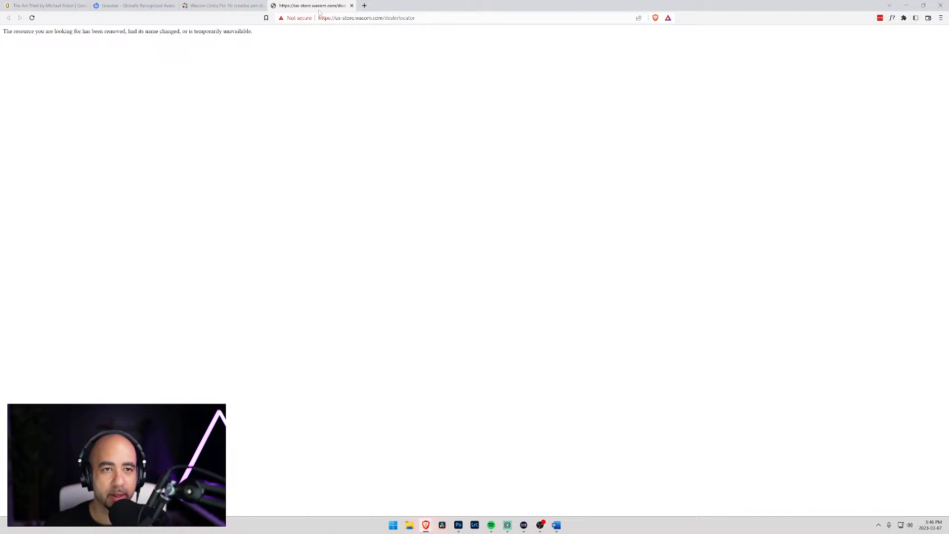
pyautogui.click(225, 6)
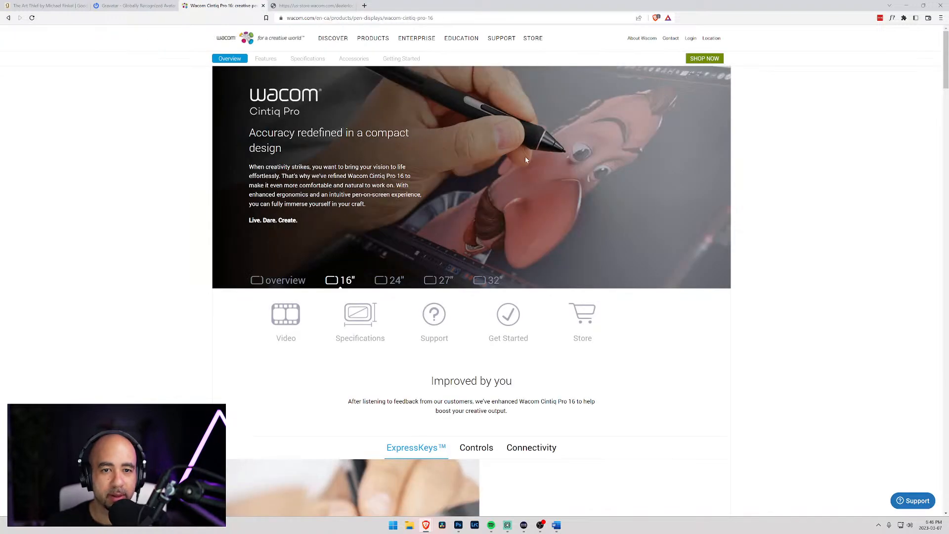
# Step: Try the Cintiq Pro 16 page's shop link again and close the page it opens
pyautogui.click(702, 59)
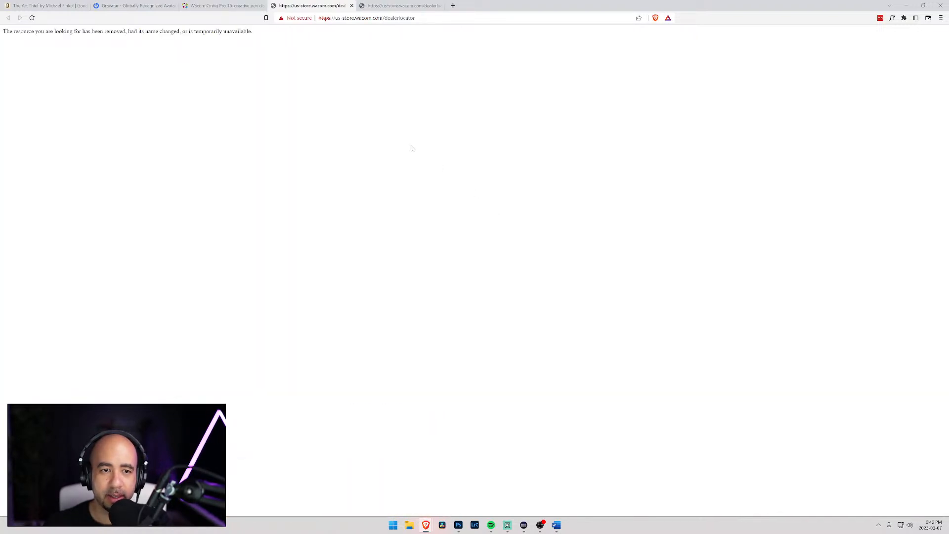
pyautogui.click(351, 6)
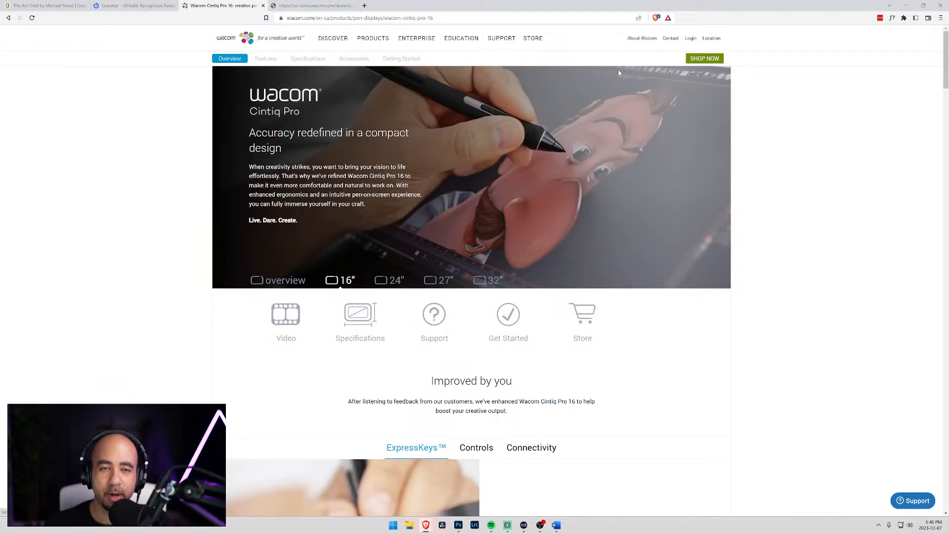
# Step: Search the web for "wacom-cintiq-pro-16 purchase" and open the Wacom Cintiq Pro 16 result from wacomstore.ca
pyautogui.moveTo(434, 17); pyautogui.dragTo(385, 17)
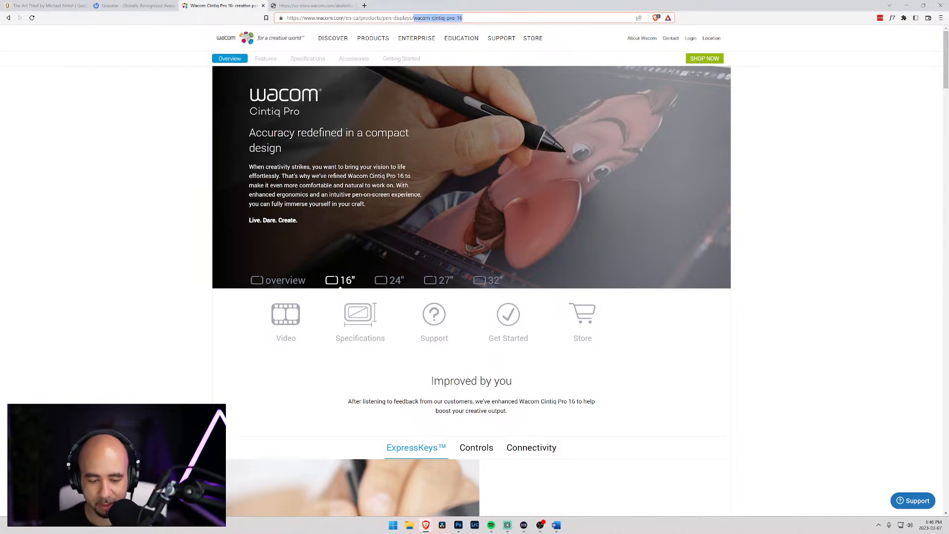
pyautogui.hotkey('ctrl', 'c')
pyautogui.click(364, 5)
pyautogui.hotkey('ctrl', 'v')
pyautogui.write('purchase')
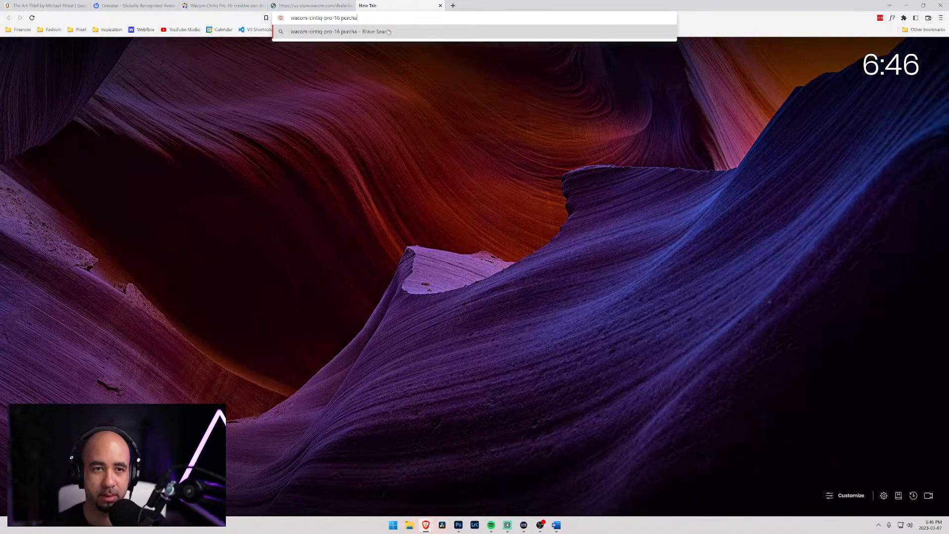
pyautogui.press('Return')
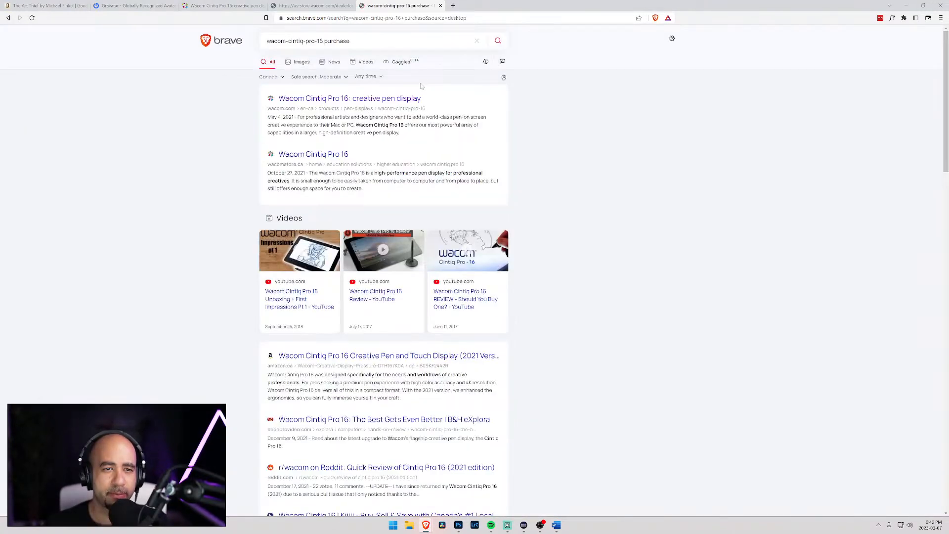
pyautogui.click(339, 159)
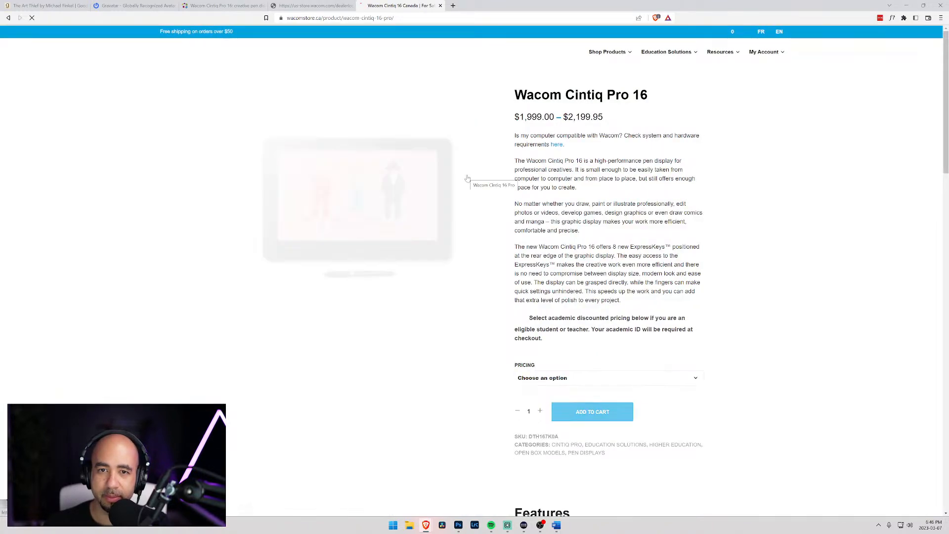
# Step: Examine the price range shown for the Wacom Cintiq Pro 16 on the store page
pyautogui.moveTo(524, 116); pyautogui.dragTo(606, 117)
pyautogui.click(526, 123)
pyautogui.moveTo(519, 117); pyautogui.dragTo(608, 118)
pyautogui.click(608, 117)
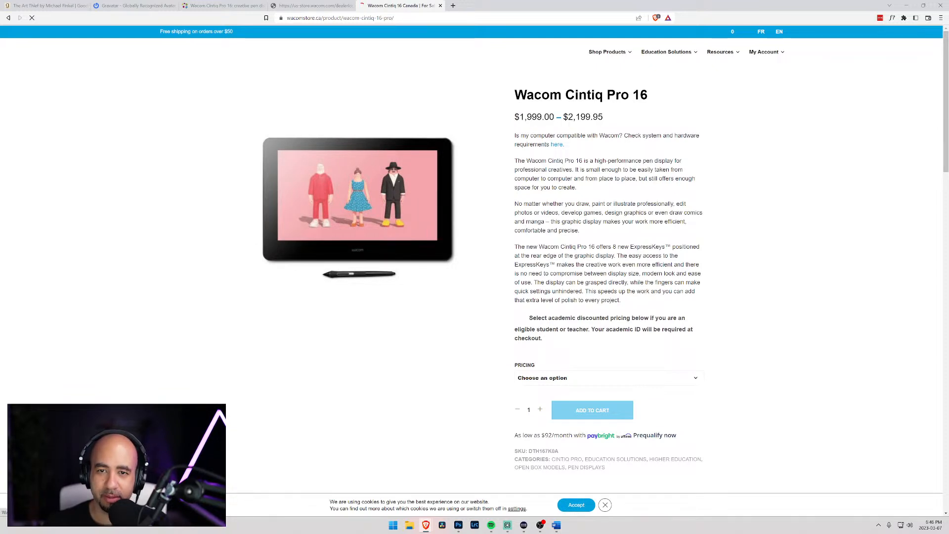
# Step: Compare the Wacom Cintiq 16 Pro and Academic Pricing options of the product, ending on Wacom Cintiq 16 Pro
pyautogui.click(550, 378)
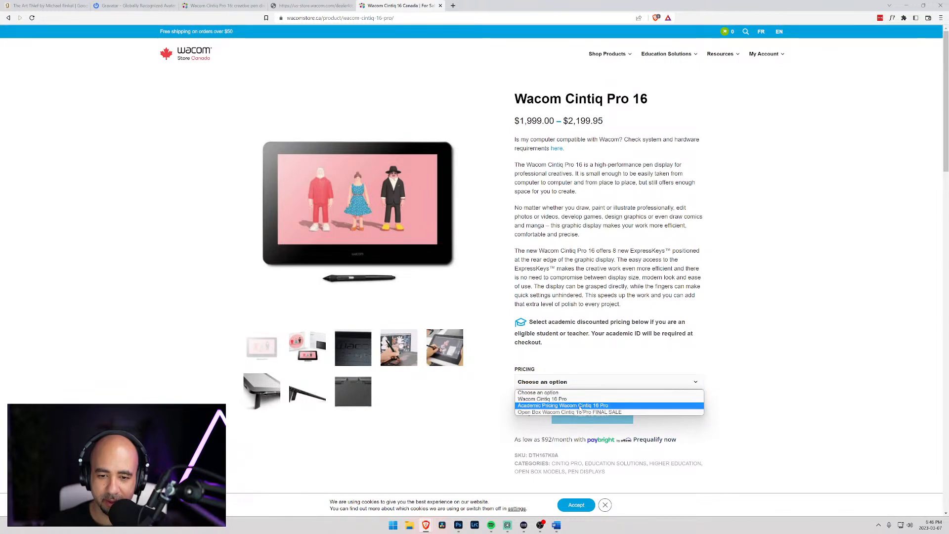
pyautogui.click(581, 400)
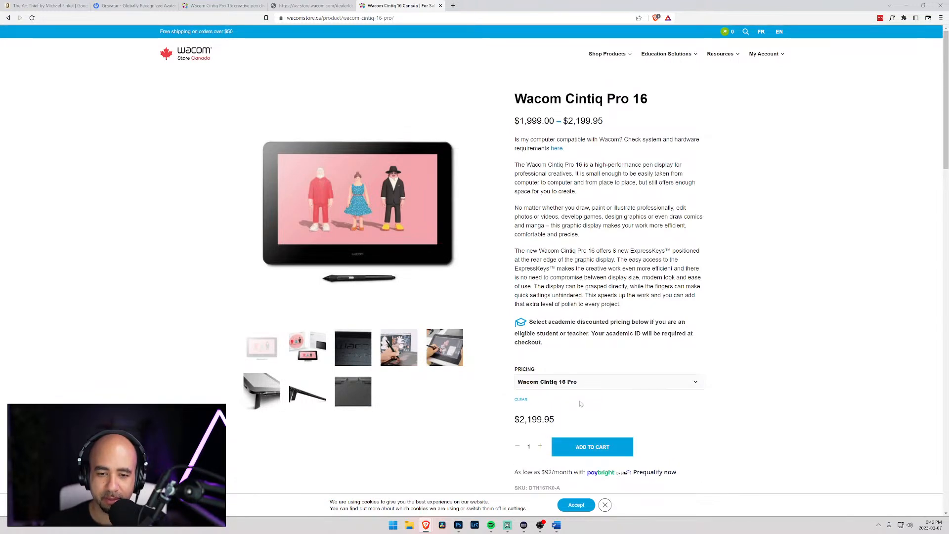
pyautogui.click(581, 389)
pyautogui.click(580, 408)
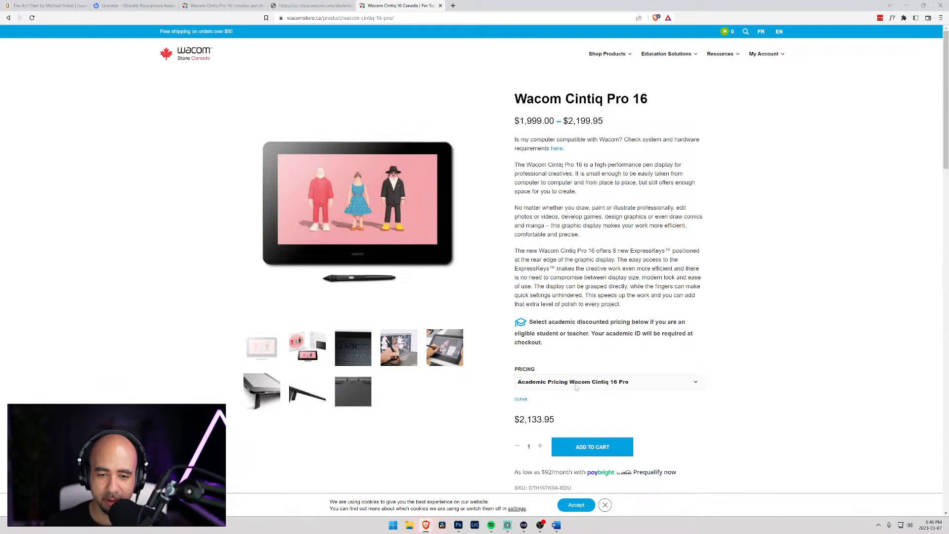
pyautogui.click(574, 384)
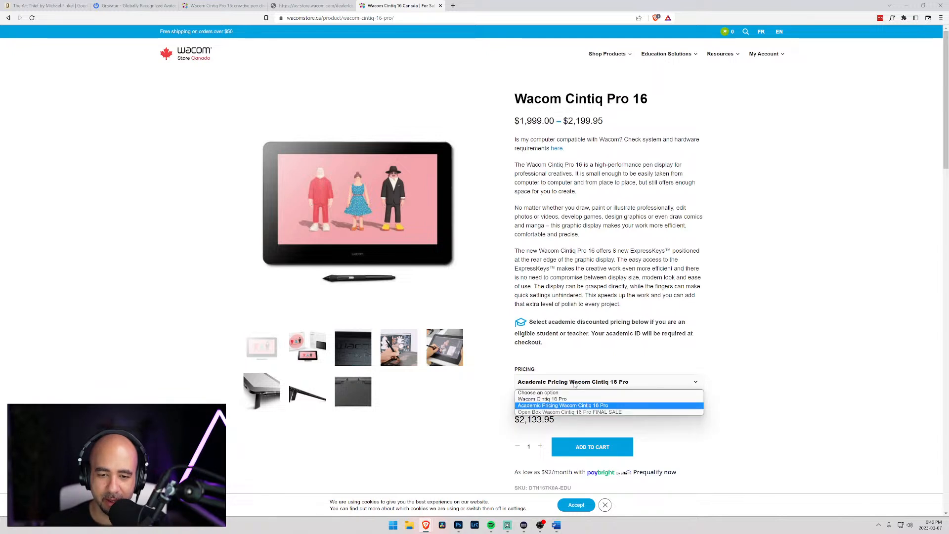
pyautogui.click(551, 399)
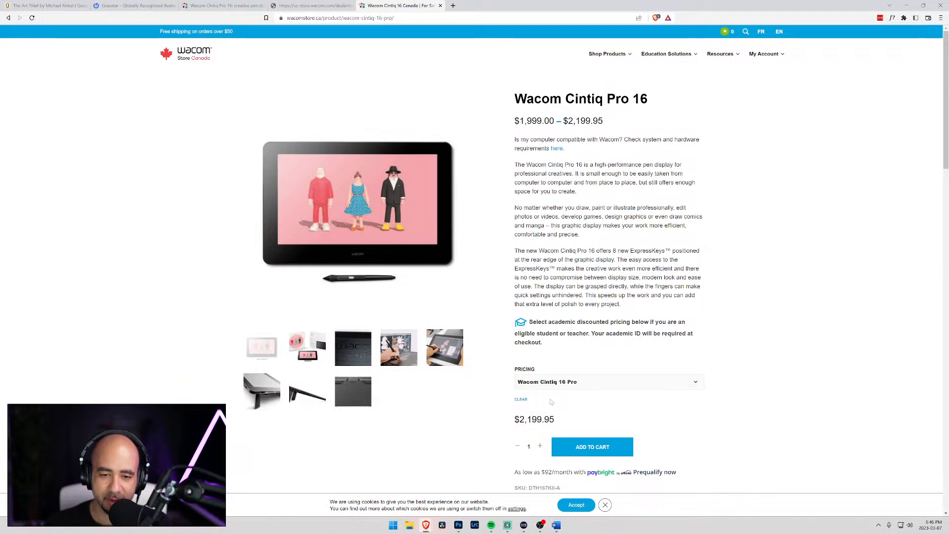
# Step: Examine the store page down to the Features list and return to its beginning
pyautogui.scroll(-2, 691, 331)
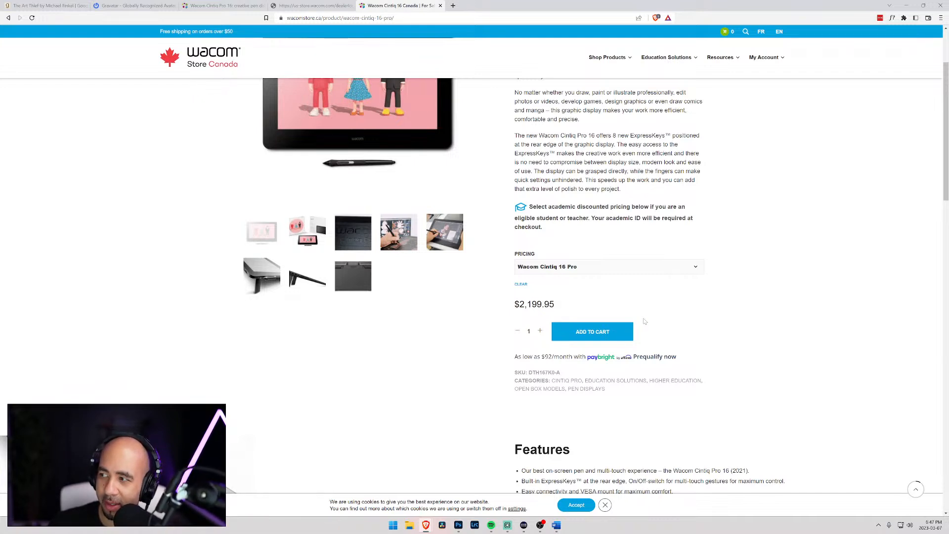
pyautogui.scroll(-1, 613, 341)
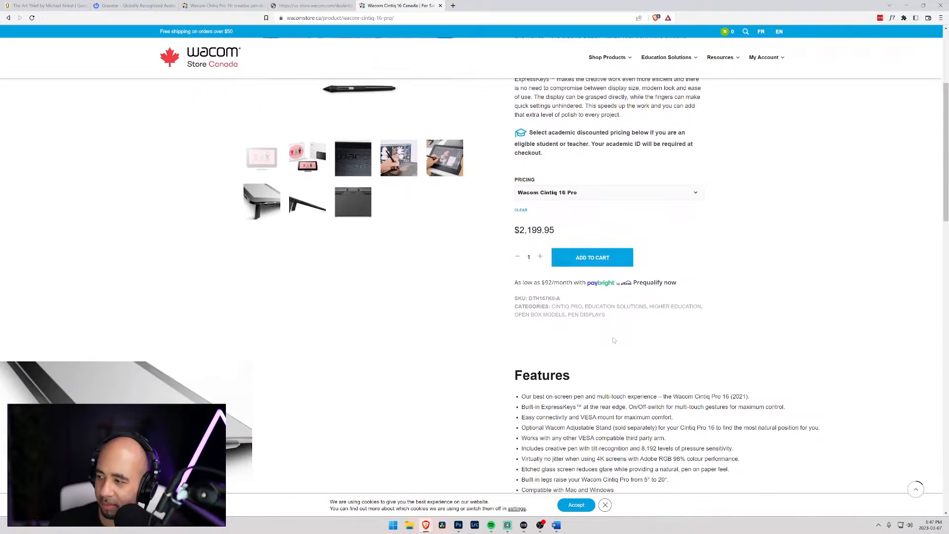
pyautogui.scroll(3, 614, 341)
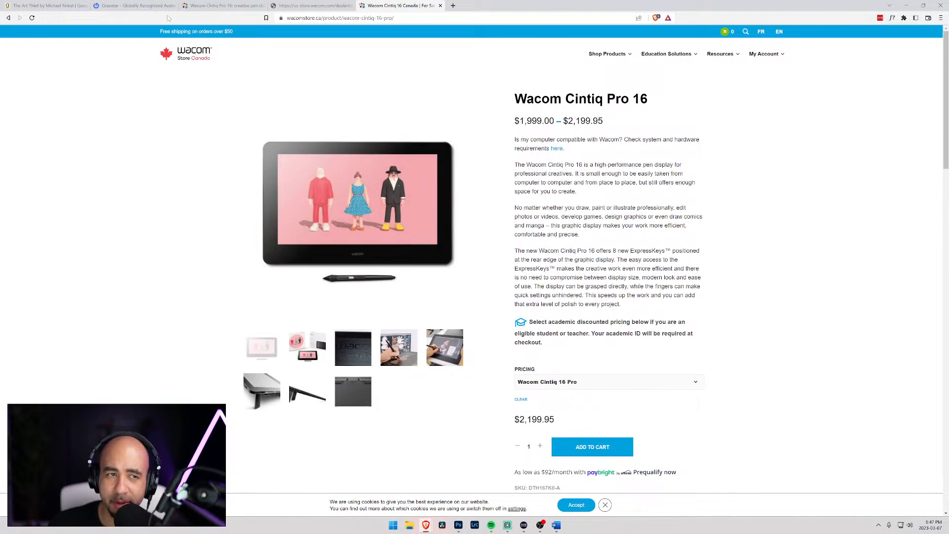
# Step: Switch to Photoshop and create a new document 1920 pixels wide and 5000 pixels high at 72 pixels per inch
pyautogui.click(908, 5)
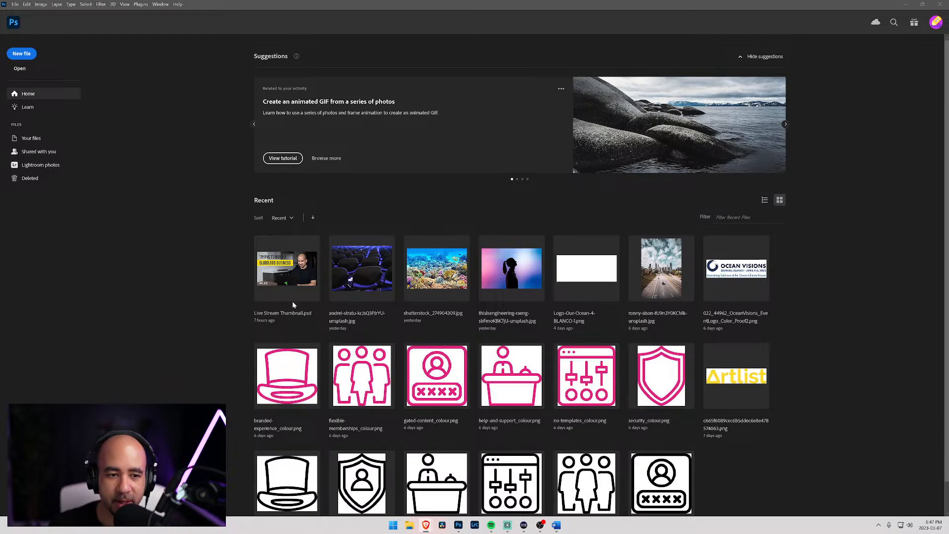
pyautogui.click(266, 2)
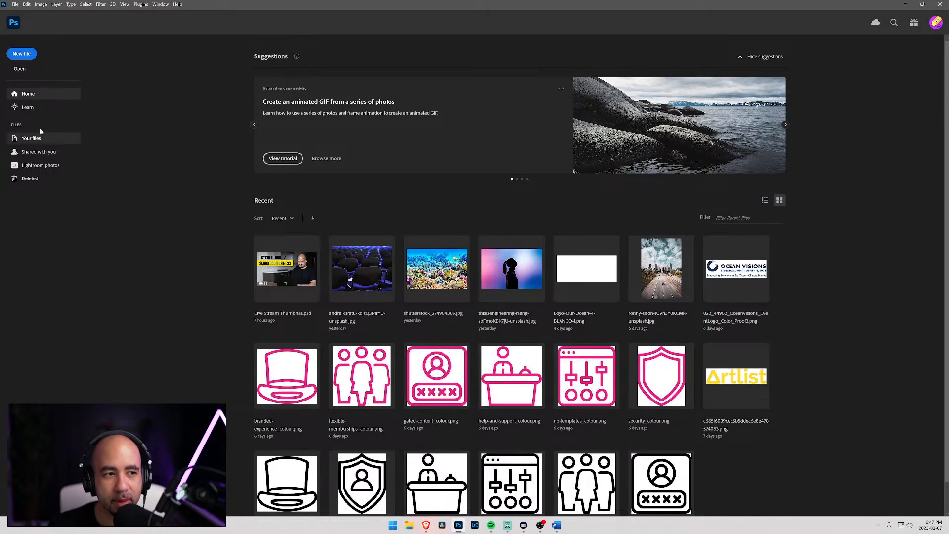
pyautogui.click(33, 61)
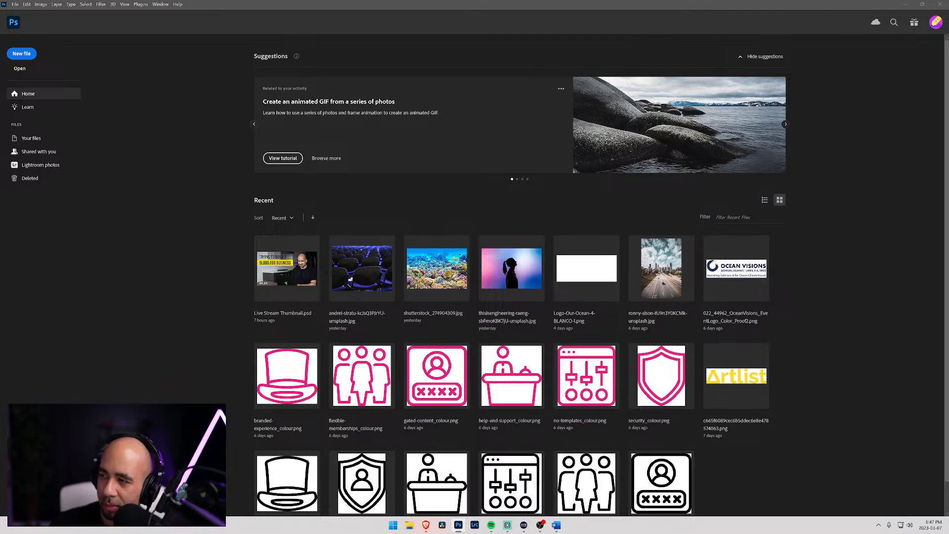
pyautogui.hotkey('ctrl', 'n')
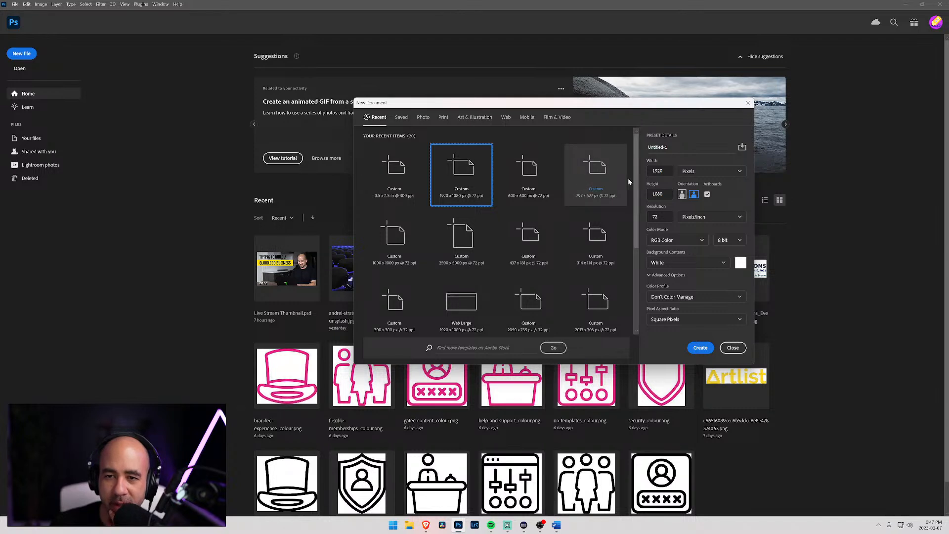
pyautogui.click(656, 200)
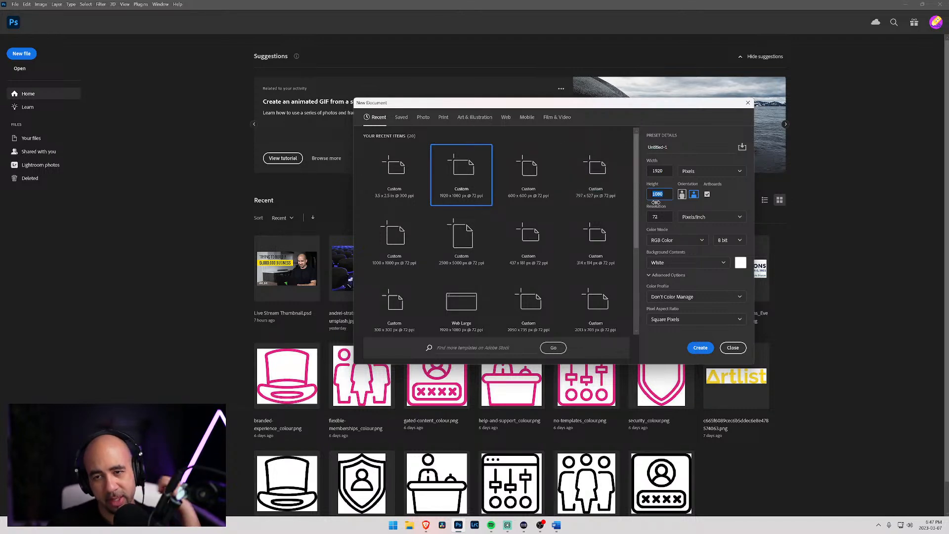
pyautogui.write('58')
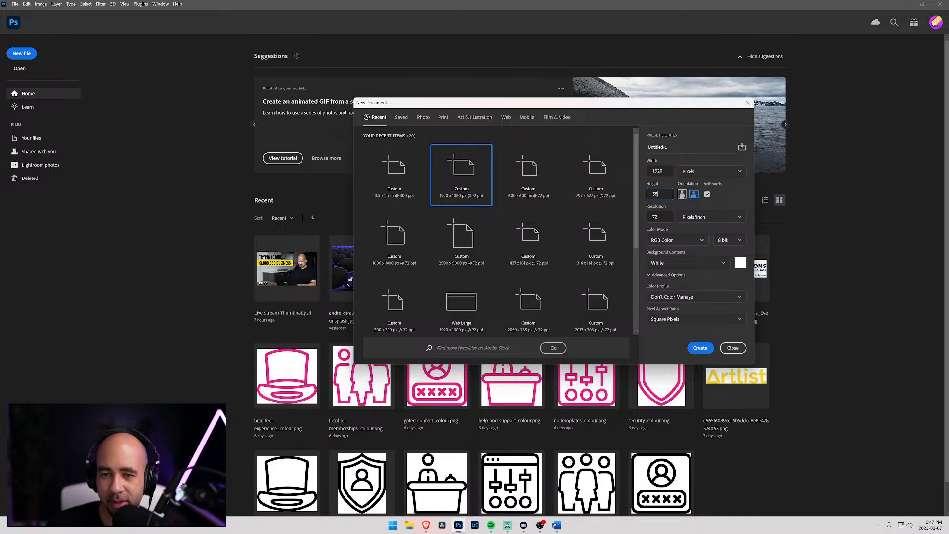
pyautogui.press('BackSpace')
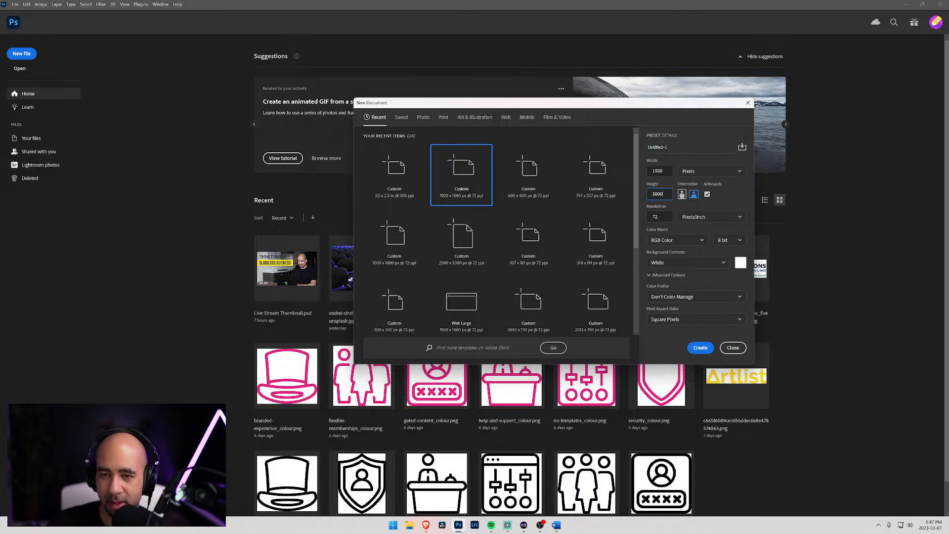
pyautogui.write('000')
pyautogui.click(700, 349)
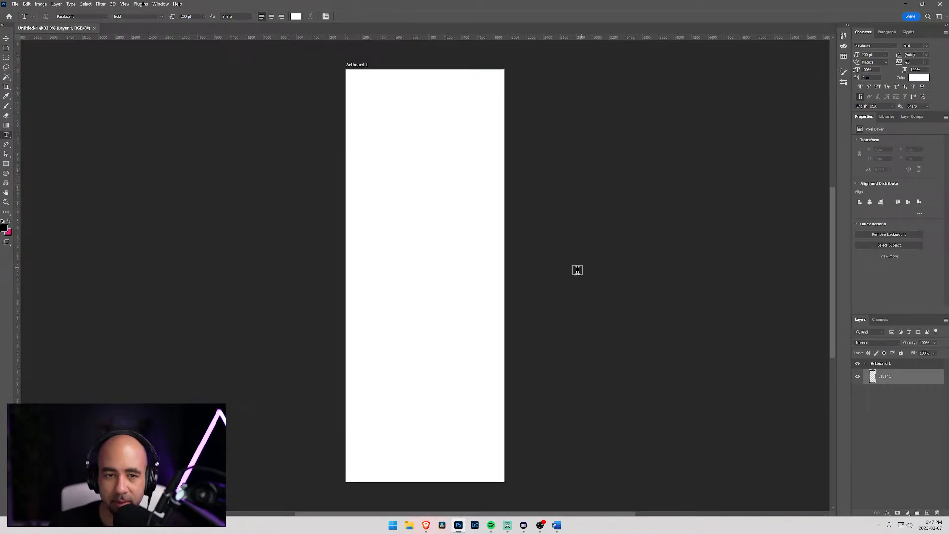
pyautogui.hotkey('ctrl', '+')
pyautogui.hotkey('ctrl', '+')
pyautogui.hotkey('ctrl', '+')
pyautogui.hotkey('ctrl', '+')
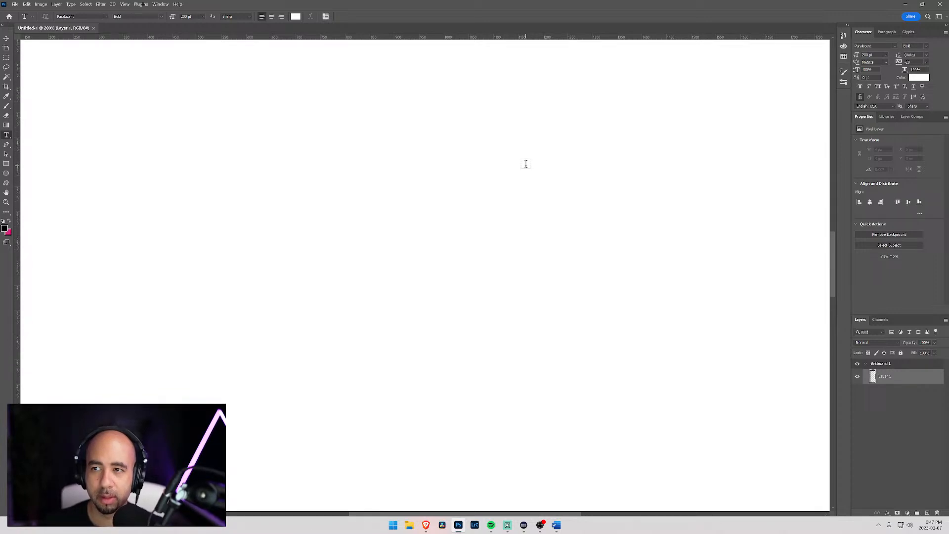
pyautogui.moveTo(469, 121); pyautogui.dragTo(452, 291)
pyautogui.scroll(-5, 452, 291)
pyautogui.hotkey('ctrl', '-')
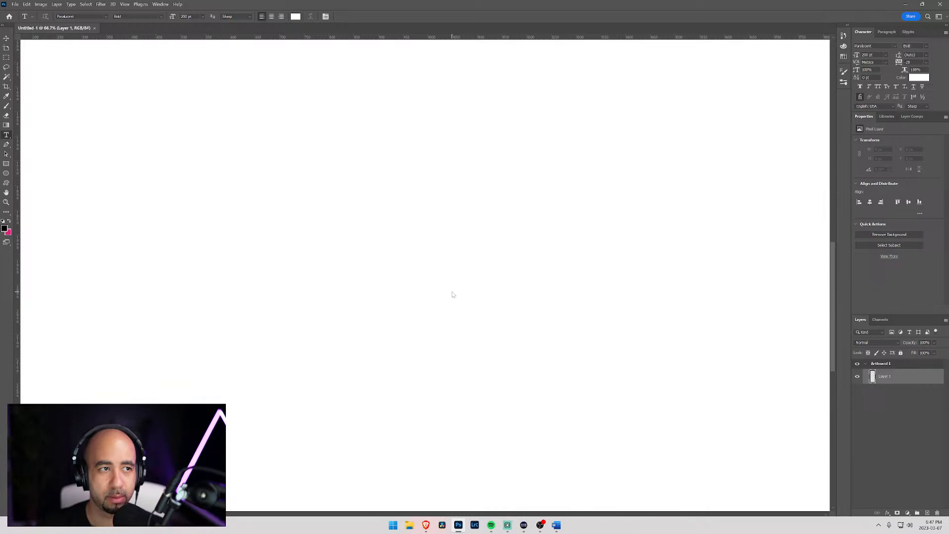
pyautogui.hotkey('ctrl', '-')
pyautogui.hotkey('ctrl', '-')
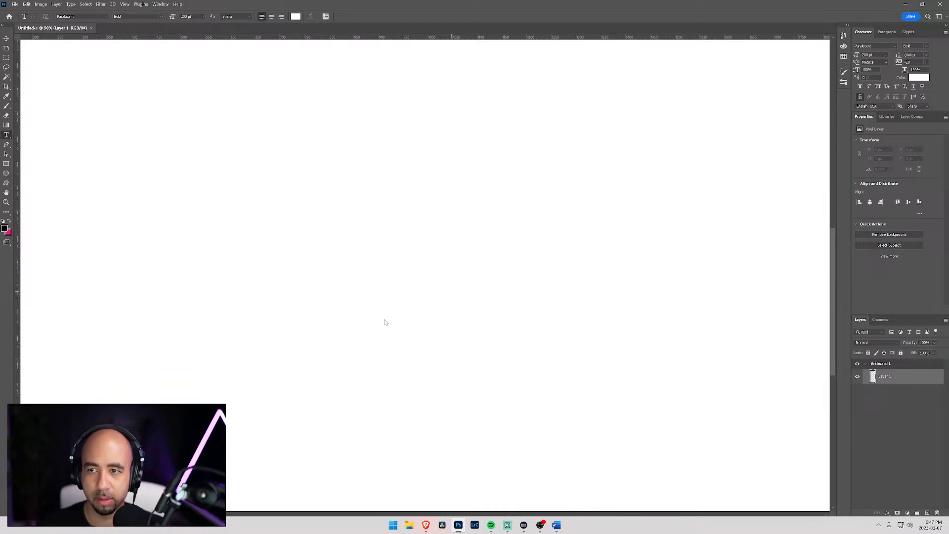
pyautogui.hotkey('ctrl', '-')
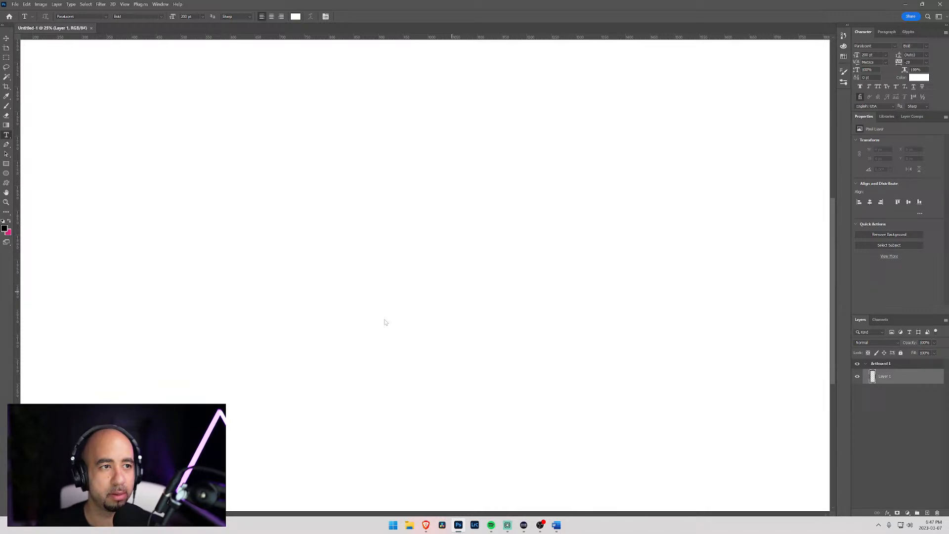
pyautogui.scroll(-1, 597, 291)
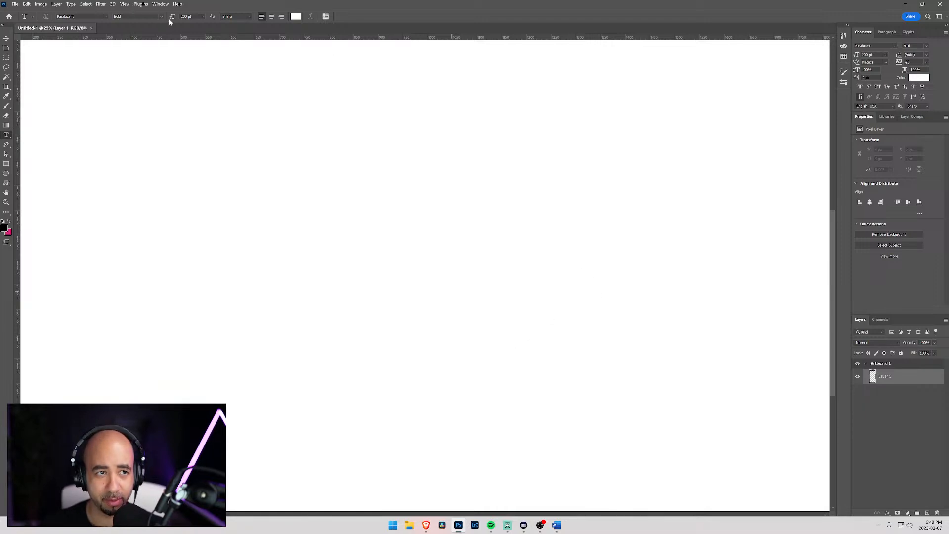
pyautogui.click(155, 4)
pyautogui.click(260, 4)
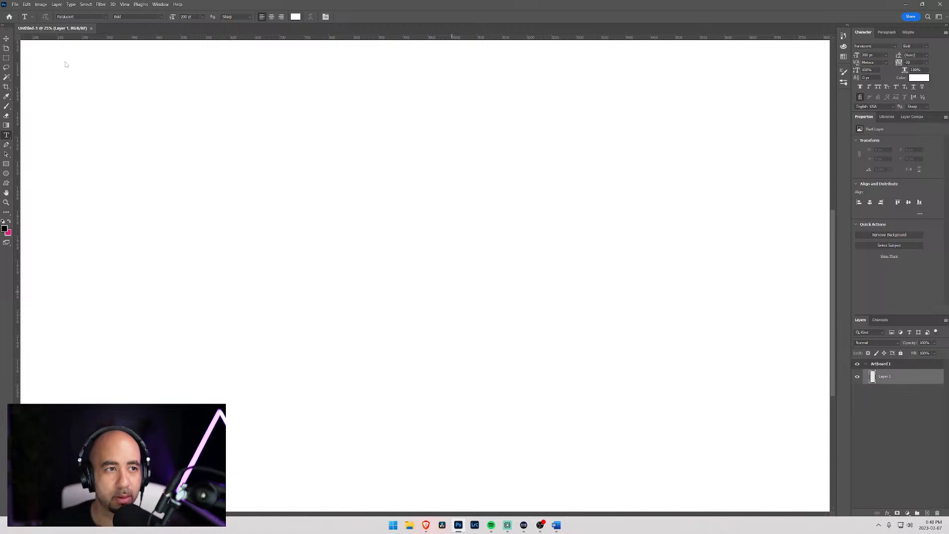
# Step: Close the blank document and create a fresh one from the recent 1920 x 5000 px preset at 72 ppi
pyautogui.click(91, 28)
pyautogui.click(15, 4)
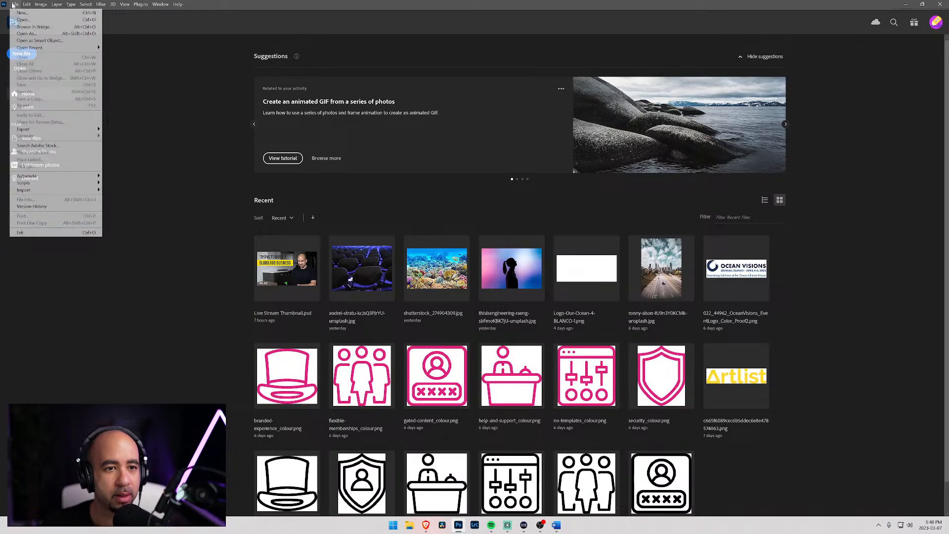
pyautogui.click(29, 14)
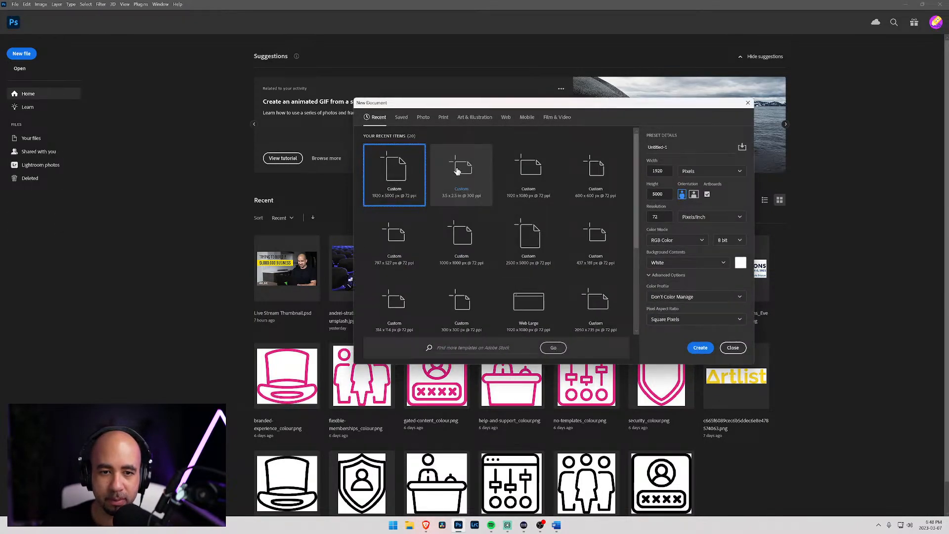
pyautogui.click(700, 348)
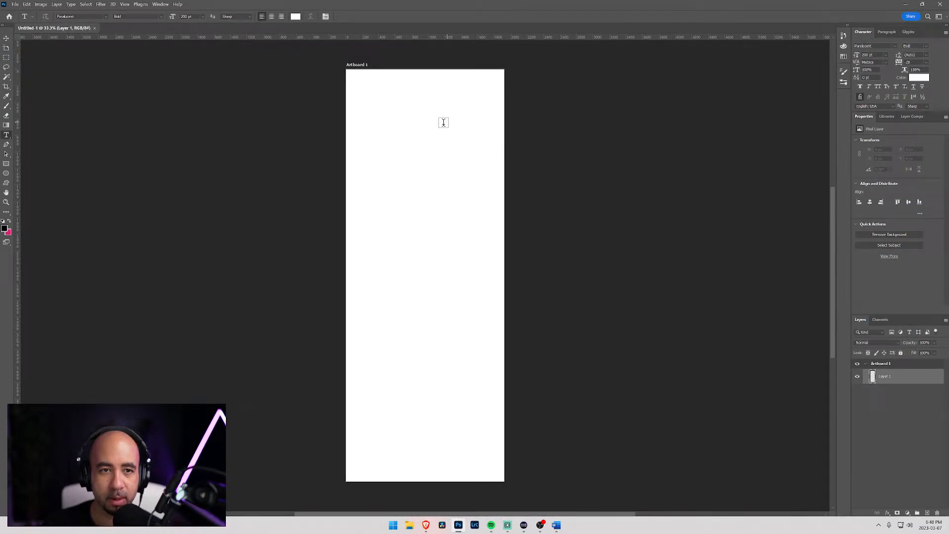
pyautogui.scroll(5, 443, 127)
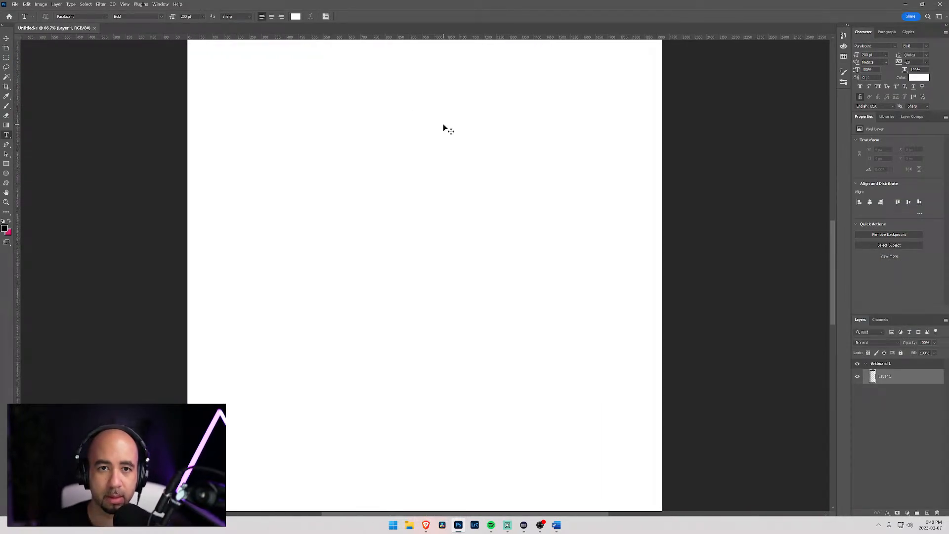
pyautogui.scroll(-2, 444, 127)
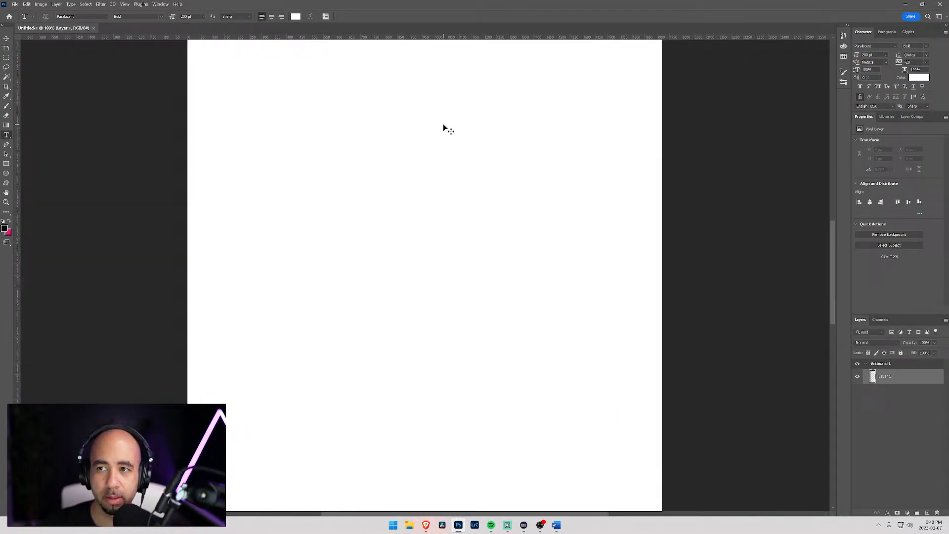
pyautogui.scroll(1, 444, 125)
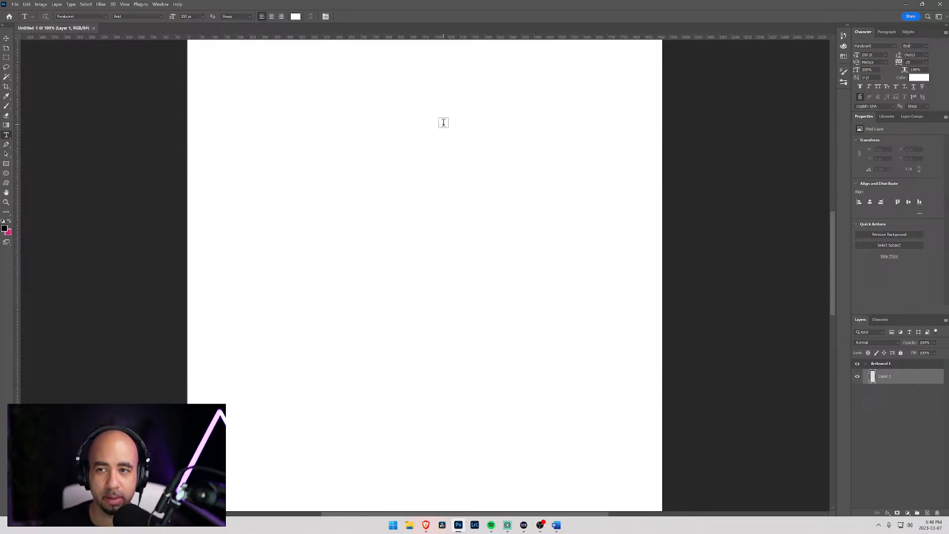
# Step: Set up the Brush tool with a smaller tip for sketching on the artboard, making and undoing one test stroke
pyautogui.moveTo(446, 123); pyautogui.dragTo(452, 310)
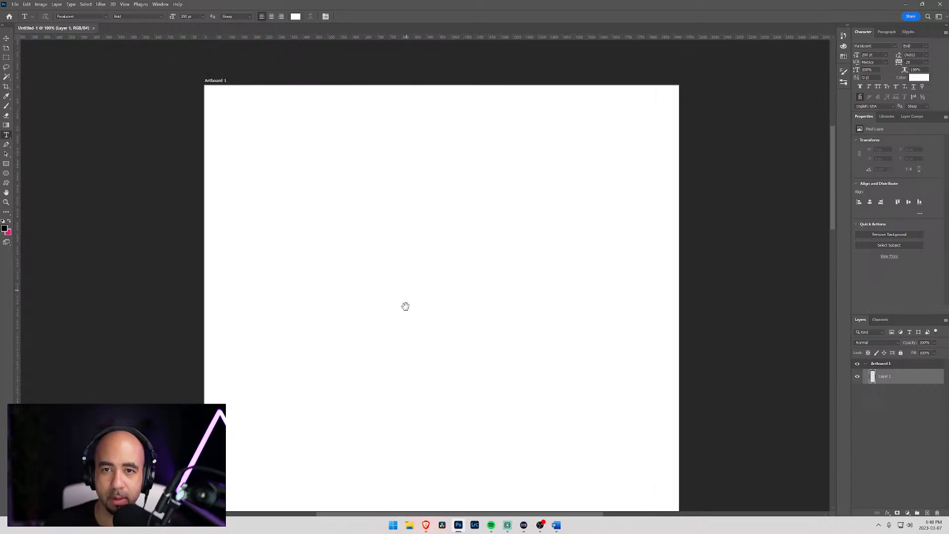
pyautogui.moveTo(400, 267); pyautogui.dragTo(463, 193)
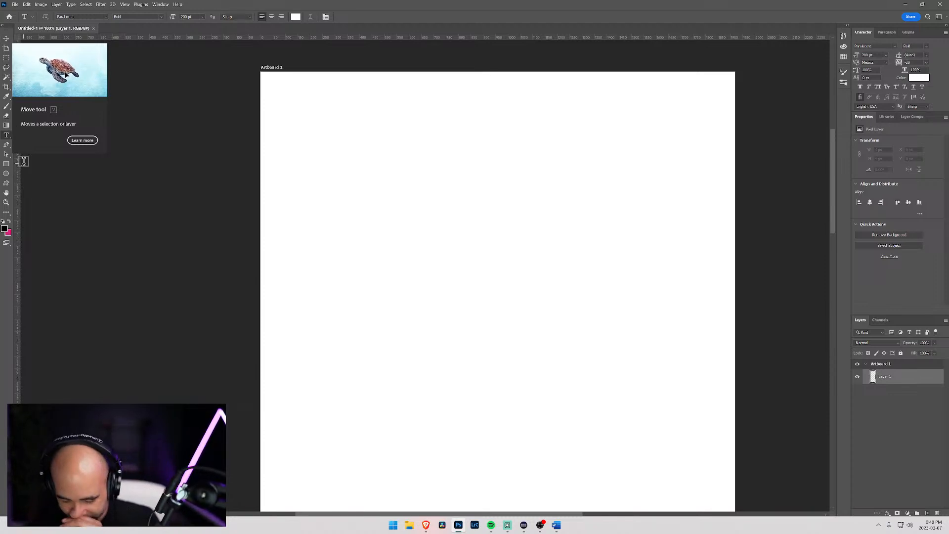
pyautogui.click(7, 107)
pyautogui.click(52, 16)
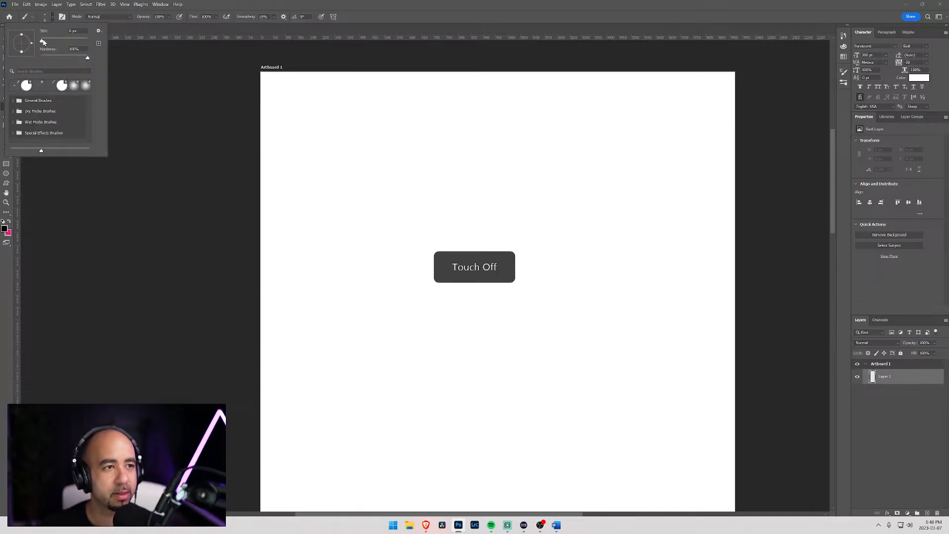
pyautogui.press('[')
pyautogui.press('[')
pyautogui.press('[')
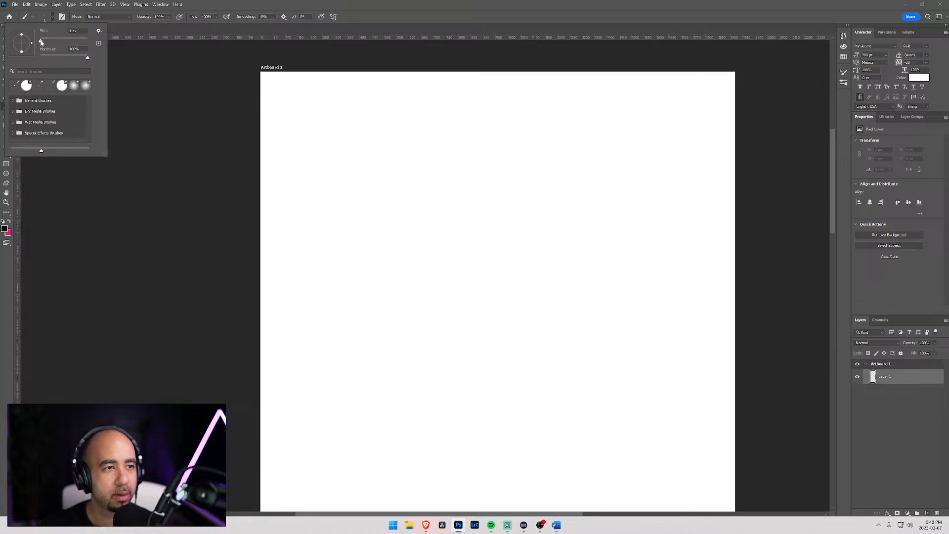
pyautogui.click(248, 4)
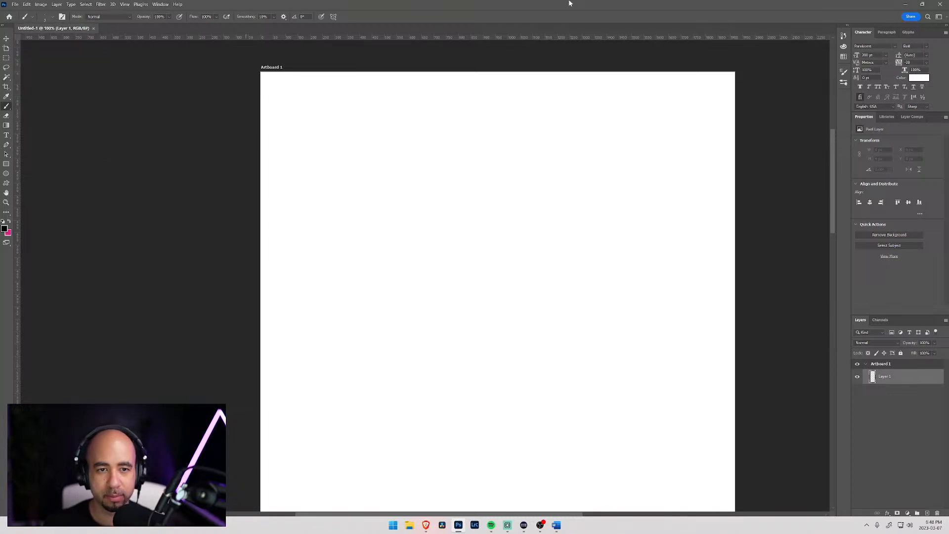
pyautogui.moveTo(351, 114); pyautogui.dragTo(425, 204)
pyautogui.hotkey('ctrl', 'z')
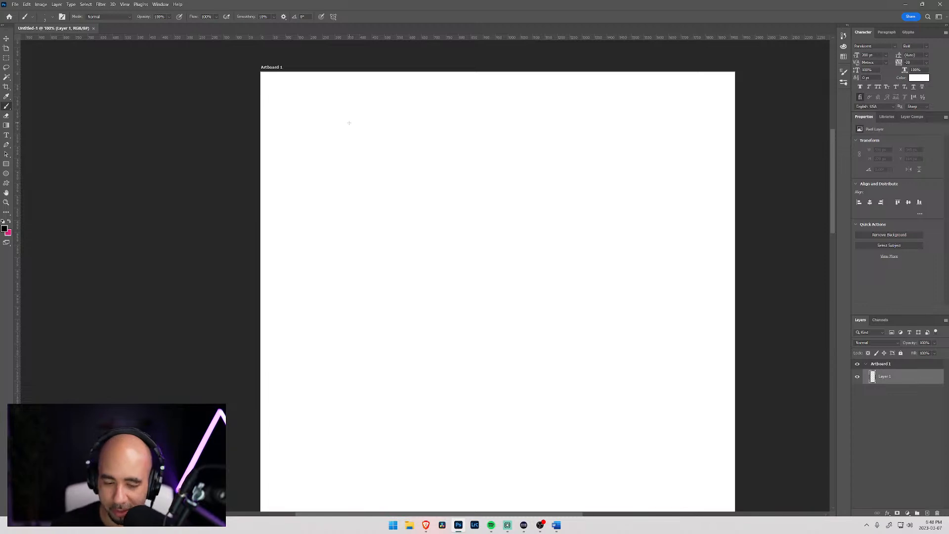
# Step: Switch to the Word document to review the Bookmark'd brief and return to the Photoshop artboard
pyautogui.hotkey('alt', 'Tab')
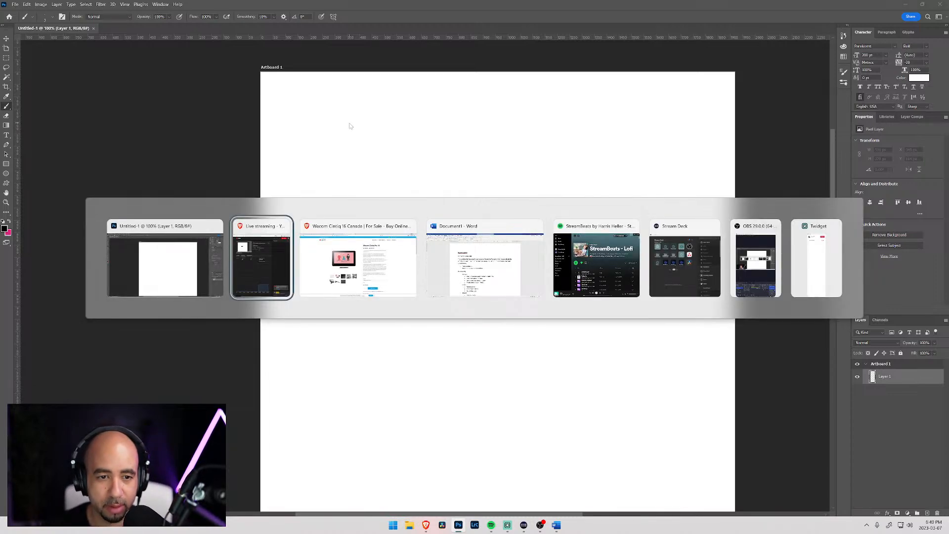
pyautogui.press('Tab')
pyautogui.press('Tab')
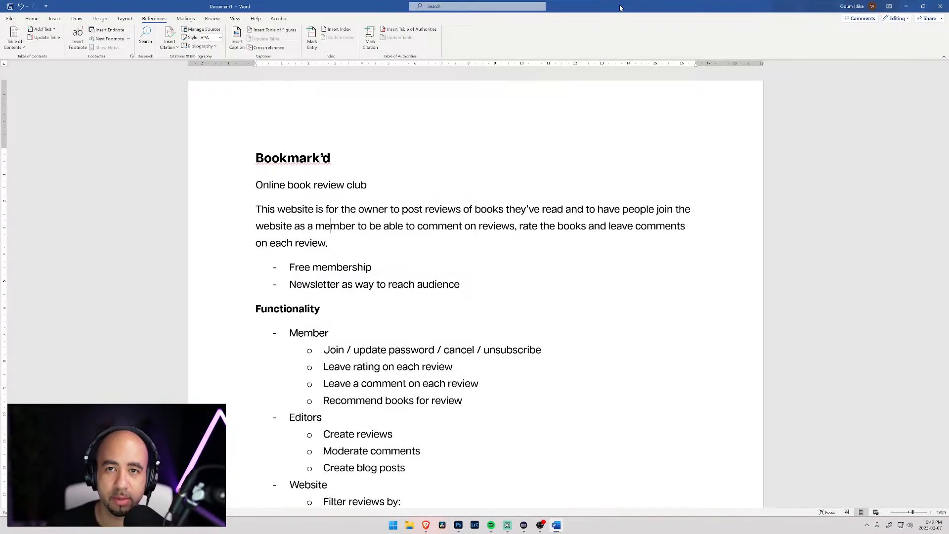
pyautogui.hotkey('alt', 'Tab')
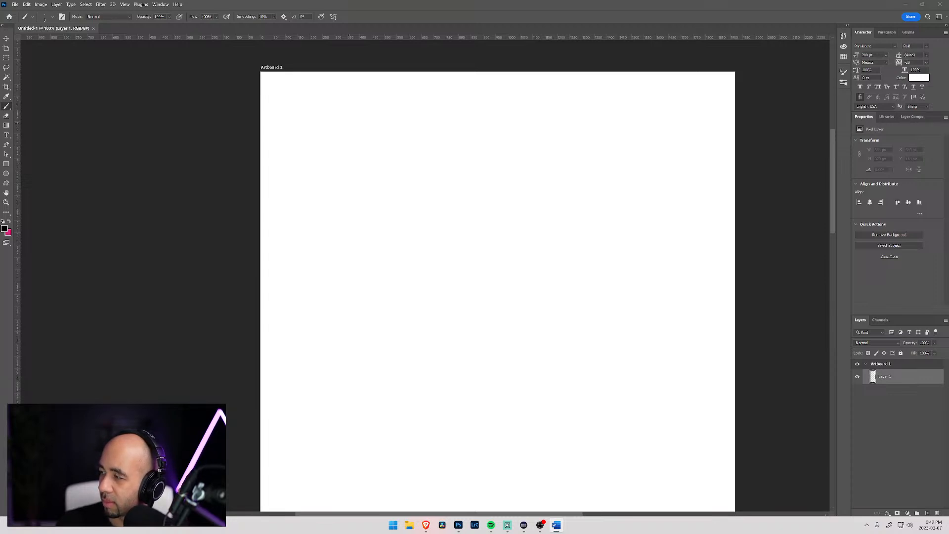
pyautogui.hotkey('alt', 'Tab')
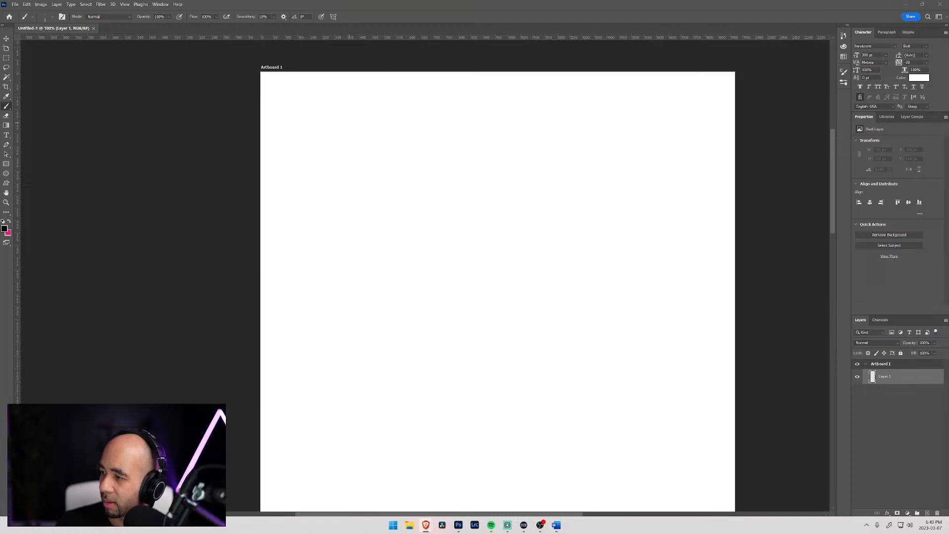
pyautogui.hotkey('alt', 'Tab')
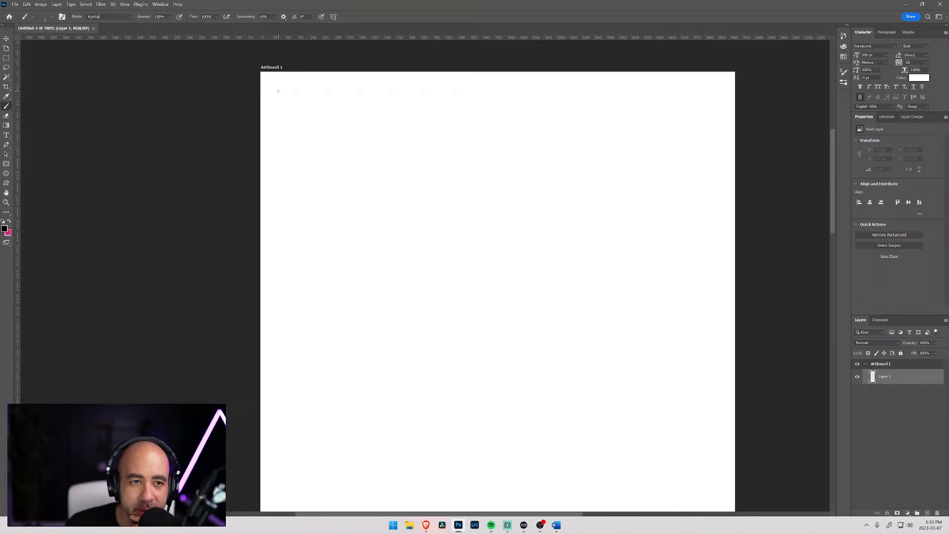
pyautogui.moveTo(278, 103)
pyautogui.mouseDown()
pyautogui.moveTo(277, 110)
pyautogui.moveTo(307, 115)
pyautogui.moveTo(365, 112)
pyautogui.mouseUp()
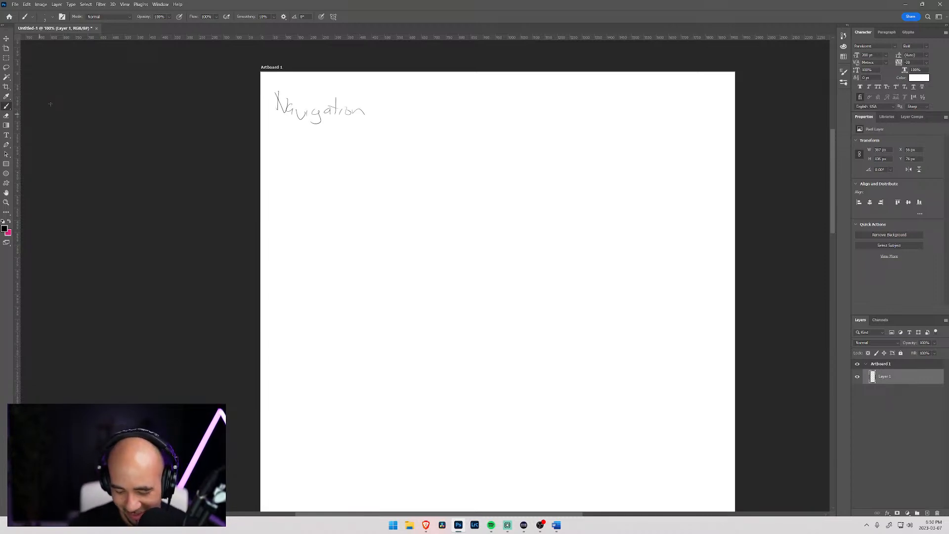
pyautogui.hotkey('ctrl', 'z')
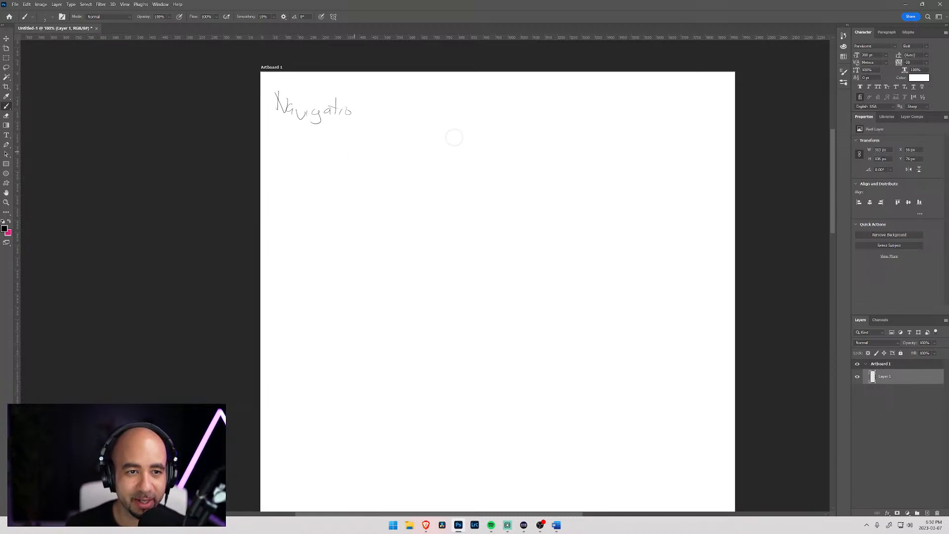
pyautogui.moveTo(341, 117)
pyautogui.mouseDown()
pyautogui.moveTo(275, 97)
pyautogui.moveTo(309, 122)
pyautogui.moveTo(345, 91)
pyautogui.moveTo(276, 100)
pyautogui.mouseUp()
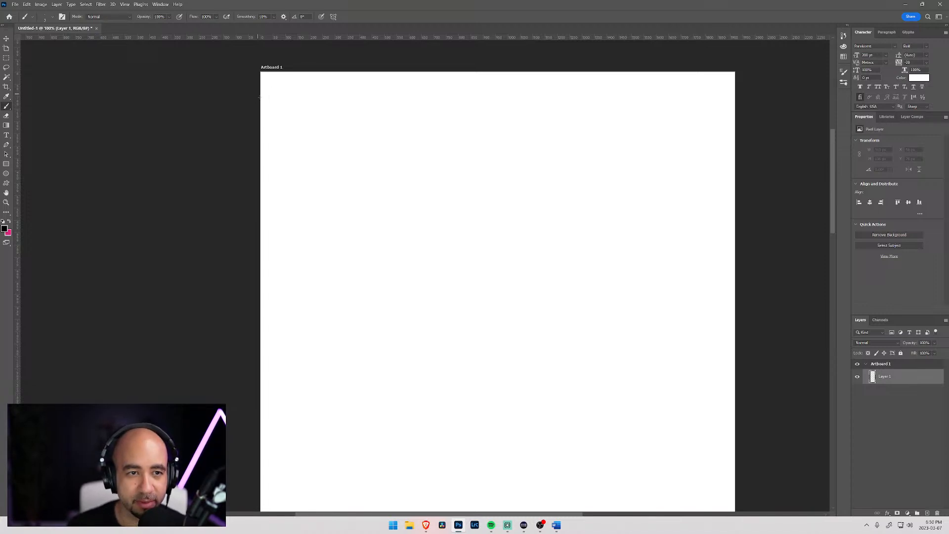
pyautogui.moveTo(273, 104)
pyautogui.mouseDown()
pyautogui.moveTo(294, 91)
pyautogui.moveTo(284, 101)
pyautogui.moveTo(351, 104)
pyautogui.mouseUp()
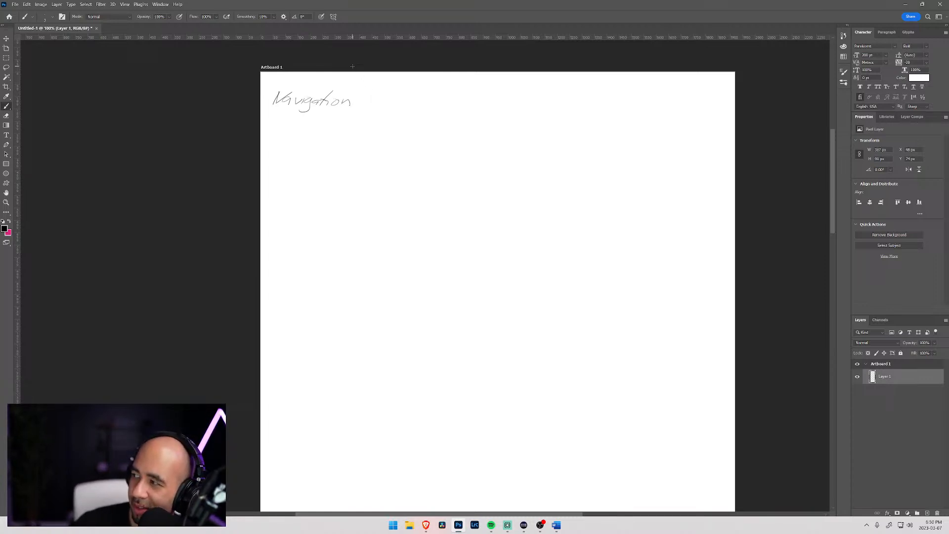
pyautogui.press('e')
pyautogui.moveTo(271, 92)
pyautogui.mouseDown()
pyautogui.moveTo(272, 102)
pyautogui.moveTo(339, 102)
pyautogui.moveTo(325, 105)
pyautogui.mouseUp()
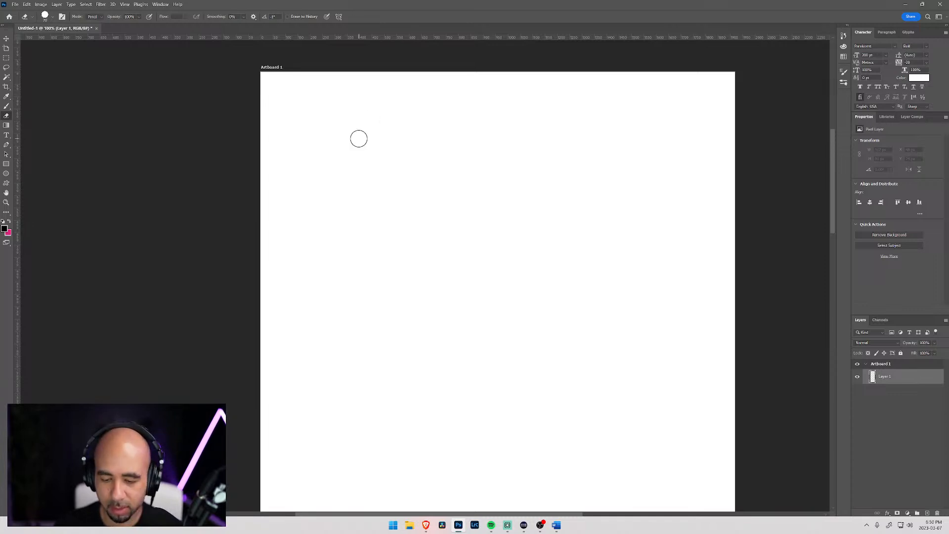
pyautogui.press('[')
pyautogui.press('[')
pyautogui.press('[')
pyautogui.press('[')
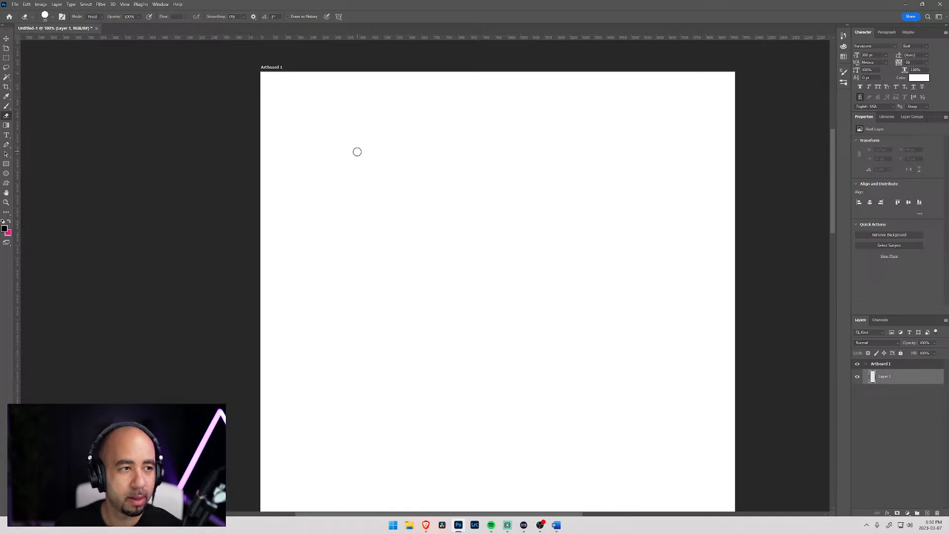
pyautogui.press('p')
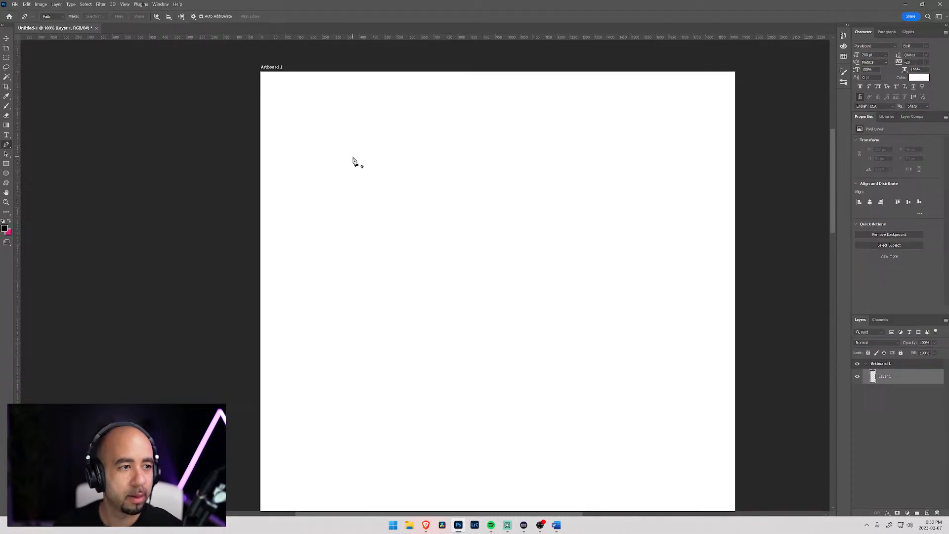
# Step: Handwrite the heading "Navigation" with the Brush tool in the upper-left corner of the artboard
pyautogui.press('b')
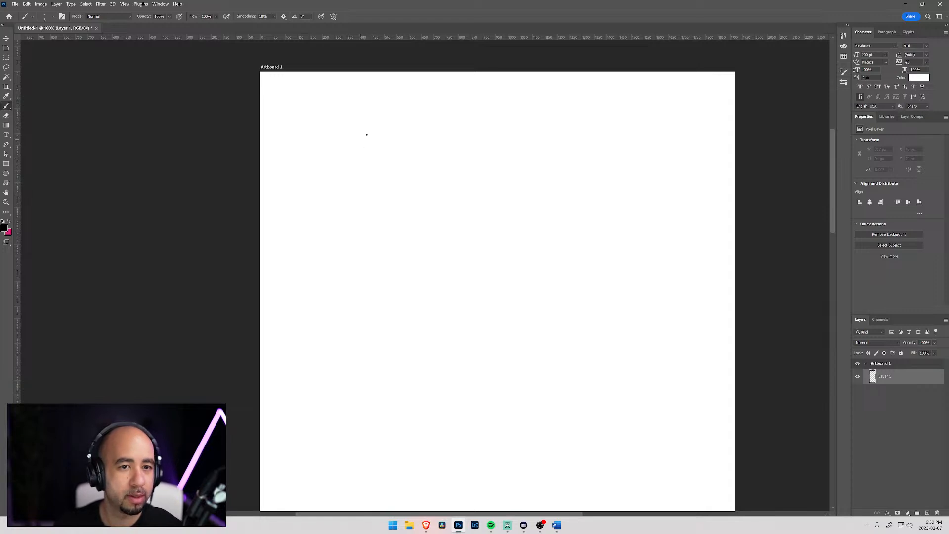
pyautogui.moveTo(278, 87)
pyautogui.mouseDown()
pyautogui.moveTo(277, 111)
pyautogui.moveTo(302, 97)
pyautogui.moveTo(310, 112)
pyautogui.mouseUp()
pyautogui.moveTo(312, 101)
pyautogui.mouseDown()
pyautogui.moveTo(319, 110)
pyautogui.moveTo(325, 102)
pyautogui.mouseUp()
pyautogui.moveTo(328, 103)
pyautogui.mouseDown()
pyautogui.moveTo(328, 111)
pyautogui.moveTo(346, 105)
pyautogui.moveTo(340, 120)
pyautogui.moveTo(373, 113)
pyautogui.moveTo(379, 100)
pyautogui.mouseUp()
pyautogui.moveTo(381, 104)
pyautogui.mouseDown()
pyautogui.moveTo(382, 112)
pyautogui.moveTo(413, 114)
pyautogui.mouseUp()
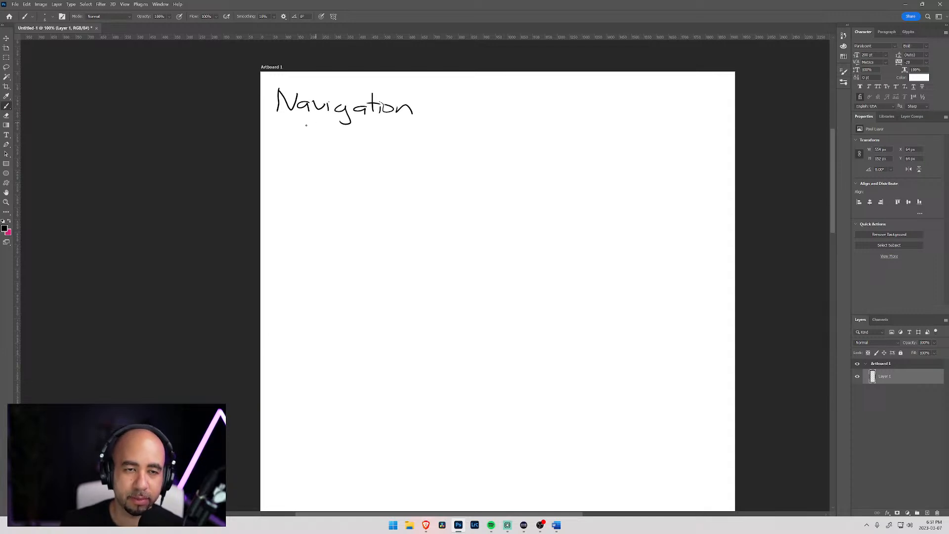
# Step: Handwrite the bulleted entries "home", "reviews" and "blog" beneath the Navigation heading and start a fourth bullet
pyautogui.moveTo(310, 147); pyautogui.dragTo(371, 152)
pyautogui.moveTo(375, 146); pyautogui.dragTo(385, 153)
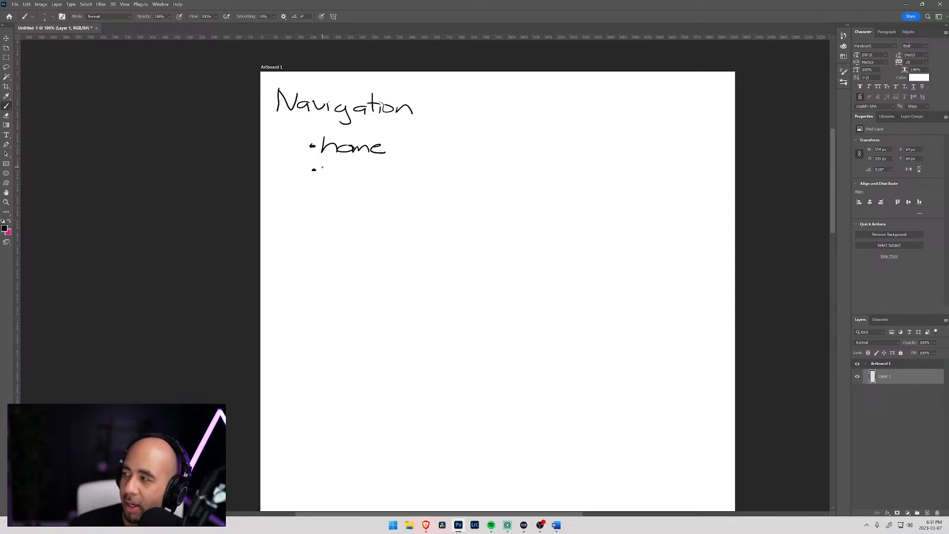
pyautogui.moveTo(327, 166); pyautogui.dragTo(407, 181)
pyautogui.moveTo(327, 188)
pyautogui.mouseDown()
pyautogui.moveTo(327, 204)
pyautogui.moveTo(343, 204)
pyautogui.mouseUp()
pyautogui.moveTo(355, 197)
pyautogui.mouseDown()
pyautogui.moveTo(370, 212)
pyautogui.moveTo(316, 224)
pyautogui.mouseUp()
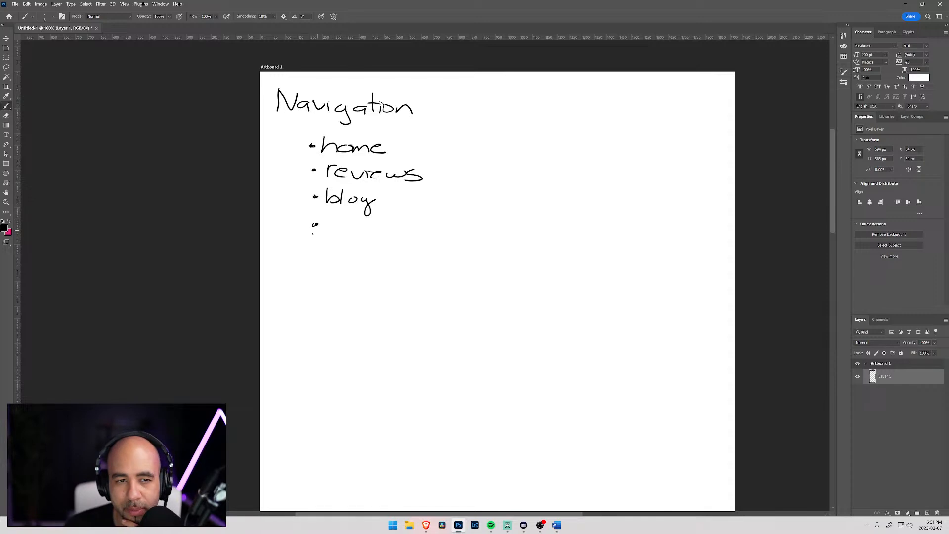
# Step: Handwrite "join/login" as the fourth entry of the Navigation list
pyautogui.moveTo(329, 222)
pyautogui.mouseDown()
pyautogui.moveTo(320, 234)
pyautogui.moveTo(396, 234)
pyautogui.mouseUp()
pyautogui.moveTo(411, 228)
pyautogui.mouseDown()
pyautogui.moveTo(426, 229)
pyautogui.moveTo(420, 243)
pyautogui.moveTo(451, 237)
pyautogui.mouseUp()
pyautogui.click(428, 222)
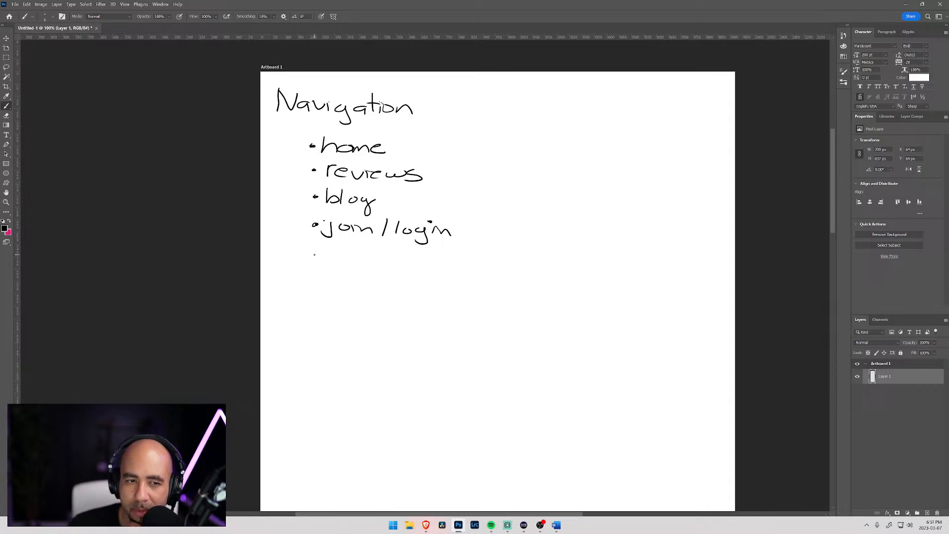
# Step: Handwrite "about/contact" as the fifth bulleted entry of the Navigation list
pyautogui.moveTo(331, 251)
pyautogui.mouseDown()
pyautogui.moveTo(322, 255)
pyautogui.moveTo(348, 254)
pyautogui.mouseUp()
pyautogui.moveTo(357, 252); pyautogui.dragTo(389, 251)
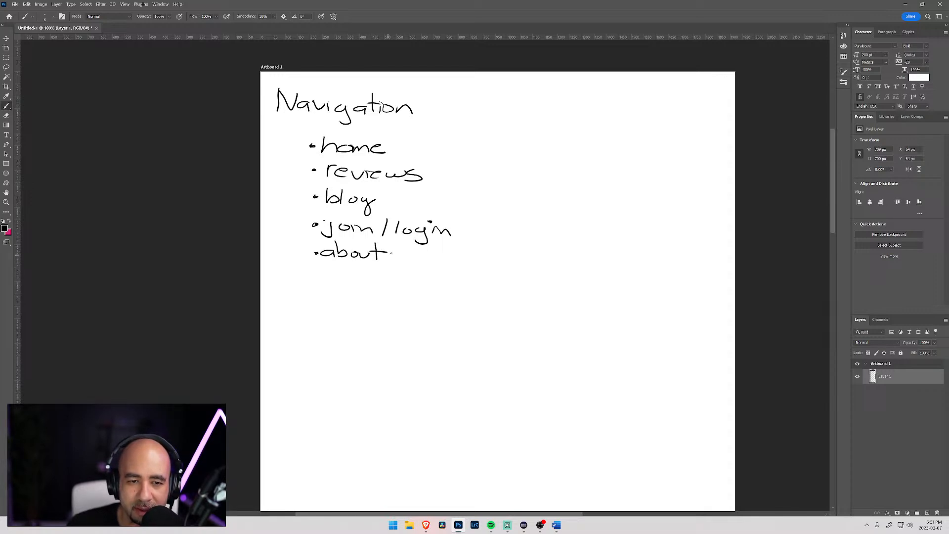
pyautogui.moveTo(403, 242)
pyautogui.mouseDown()
pyautogui.moveTo(385, 266)
pyautogui.moveTo(404, 259)
pyautogui.mouseUp()
pyautogui.moveTo(420, 253); pyautogui.dragTo(446, 258)
pyautogui.moveTo(439, 251); pyautogui.dragTo(471, 259)
pyautogui.moveTo(479, 239)
pyautogui.mouseDown()
pyautogui.moveTo(480, 259)
pyautogui.moveTo(488, 250)
pyautogui.mouseUp()
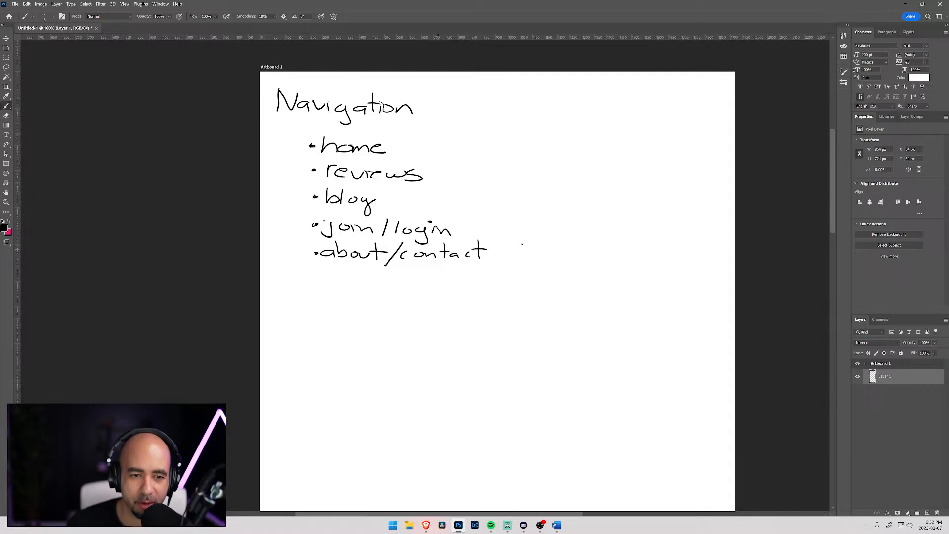
# Step: Handwrite the heading "HOME" below the Navigation list and underline it twice
pyautogui.moveTo(358, 333); pyautogui.dragTo(357, 247)
pyautogui.moveTo(284, 214)
pyautogui.mouseDown()
pyautogui.moveTo(273, 239)
pyautogui.moveTo(290, 228)
pyautogui.moveTo(299, 241)
pyautogui.mouseUp()
pyautogui.moveTo(311, 226)
pyautogui.mouseDown()
pyautogui.moveTo(321, 239)
pyautogui.moveTo(331, 224)
pyautogui.mouseUp()
pyautogui.moveTo(340, 222)
pyautogui.mouseDown()
pyautogui.moveTo(339, 236)
pyautogui.moveTo(385, 242)
pyautogui.moveTo(392, 218)
pyautogui.moveTo(379, 232)
pyautogui.mouseUp()
pyautogui.moveTo(275, 245)
pyautogui.mouseDown()
pyautogui.moveTo(391, 251)
pyautogui.moveTo(371, 253)
pyautogui.mouseUp()
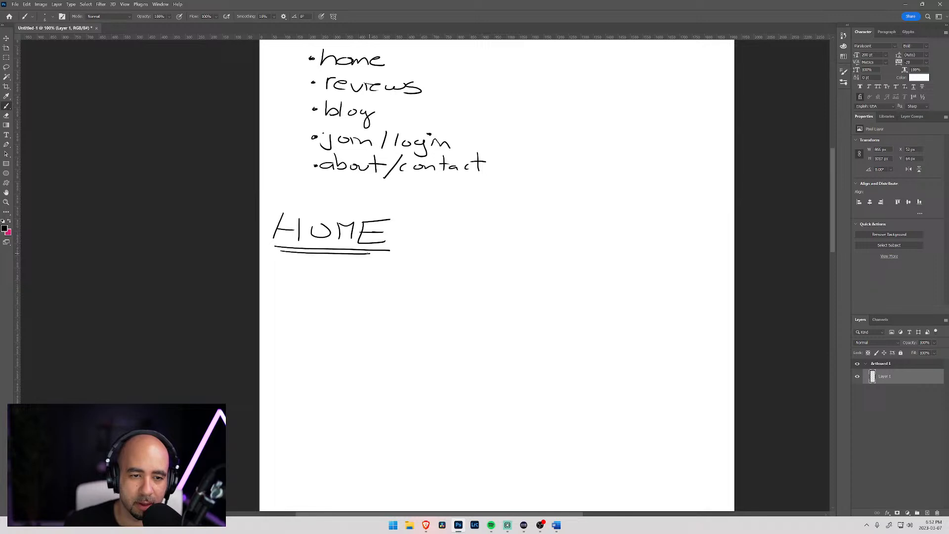
# Step: Draw an arrow under the HOME heading and handwrite "listing of reviews" beside it
pyautogui.moveTo(303, 279)
pyautogui.mouseDown()
pyautogui.moveTo(337, 278)
pyautogui.moveTo(326, 280)
pyautogui.mouseUp()
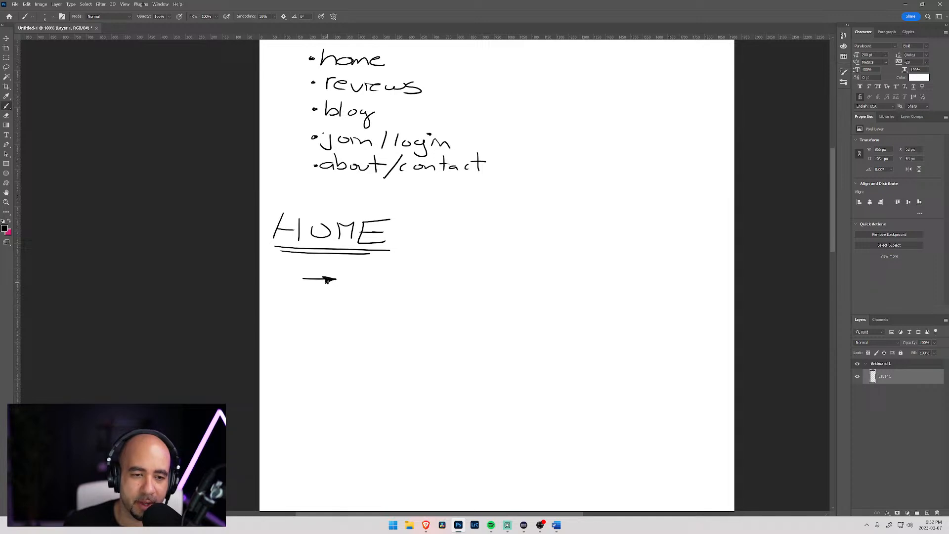
pyautogui.moveTo(327, 279); pyautogui.dragTo(332, 282)
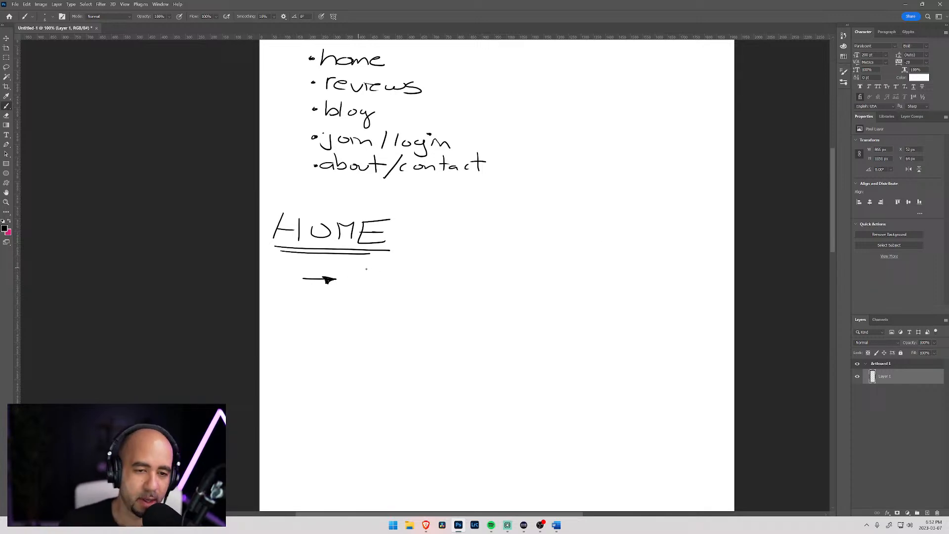
pyautogui.moveTo(347, 274)
pyautogui.mouseDown()
pyautogui.moveTo(348, 287)
pyautogui.moveTo(374, 288)
pyautogui.mouseUp()
pyautogui.moveTo(366, 282); pyautogui.dragTo(382, 289)
pyautogui.moveTo(384, 286); pyautogui.dragTo(405, 291)
pyautogui.moveTo(409, 289)
pyautogui.mouseDown()
pyautogui.moveTo(404, 304)
pyautogui.moveTo(421, 290)
pyautogui.moveTo(427, 303)
pyautogui.moveTo(460, 284)
pyautogui.moveTo(473, 291)
pyautogui.mouseUp()
pyautogui.moveTo(474, 284)
pyautogui.mouseDown()
pyautogui.moveTo(528, 284)
pyautogui.moveTo(523, 293)
pyautogui.mouseUp()
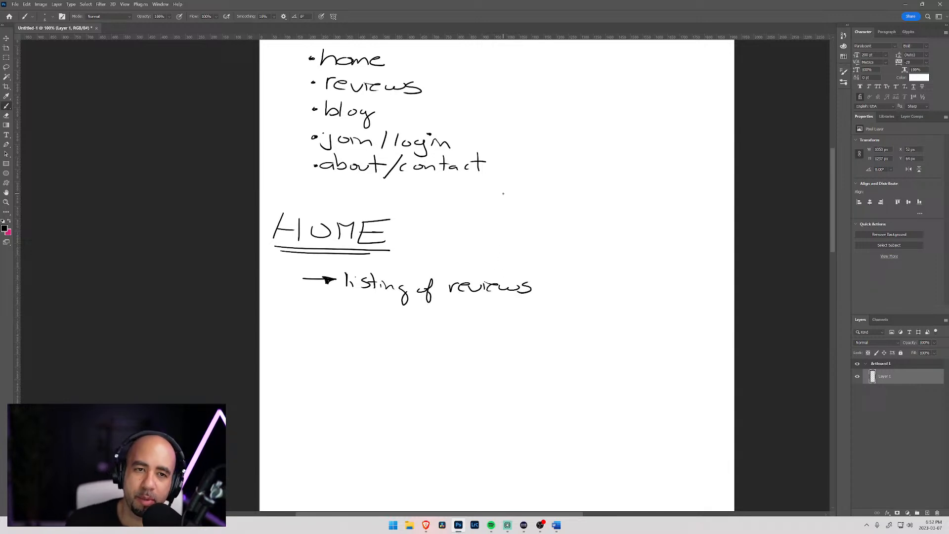
# Step: Sketch the home page header below the note with a crossed-out logo box, four navigation link lines and a boxed "JOIN" button
pyautogui.moveTo(462, 153); pyautogui.dragTo(458, 216)
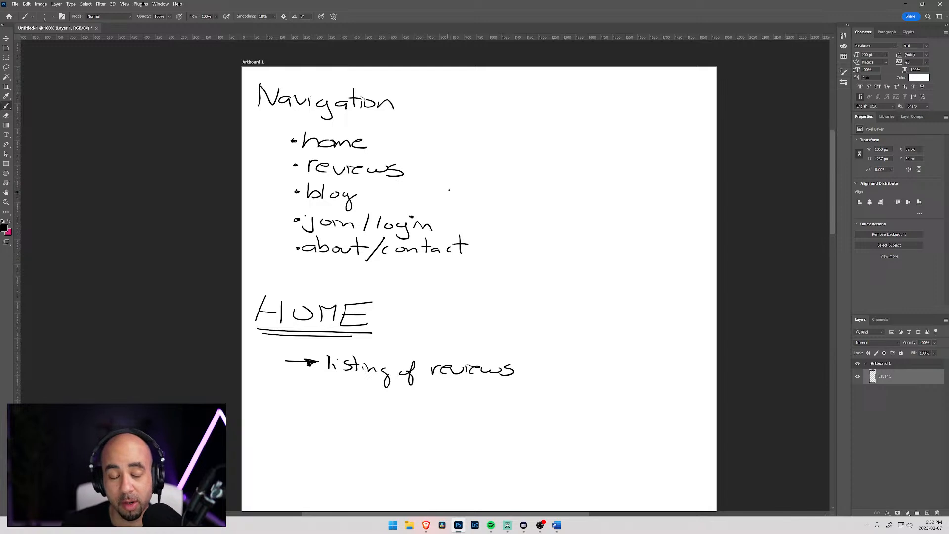
pyautogui.moveTo(405, 314); pyautogui.dragTo(432, 189)
pyautogui.scroll(-2, 428, 195)
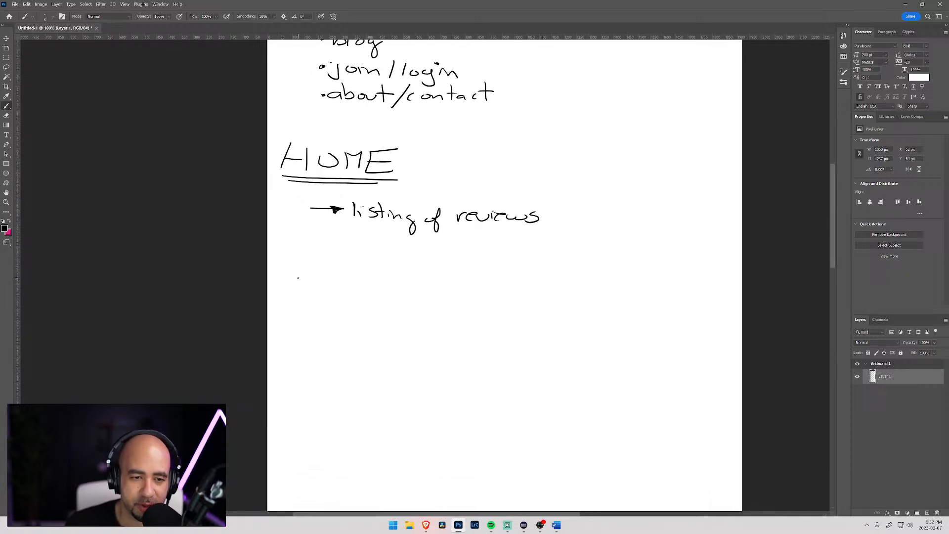
pyautogui.moveTo(303, 267)
pyautogui.mouseDown()
pyautogui.moveTo(370, 286)
pyautogui.moveTo(361, 267)
pyautogui.moveTo(306, 268)
pyautogui.moveTo(379, 271)
pyautogui.moveTo(338, 276)
pyautogui.moveTo(374, 285)
pyautogui.mouseUp()
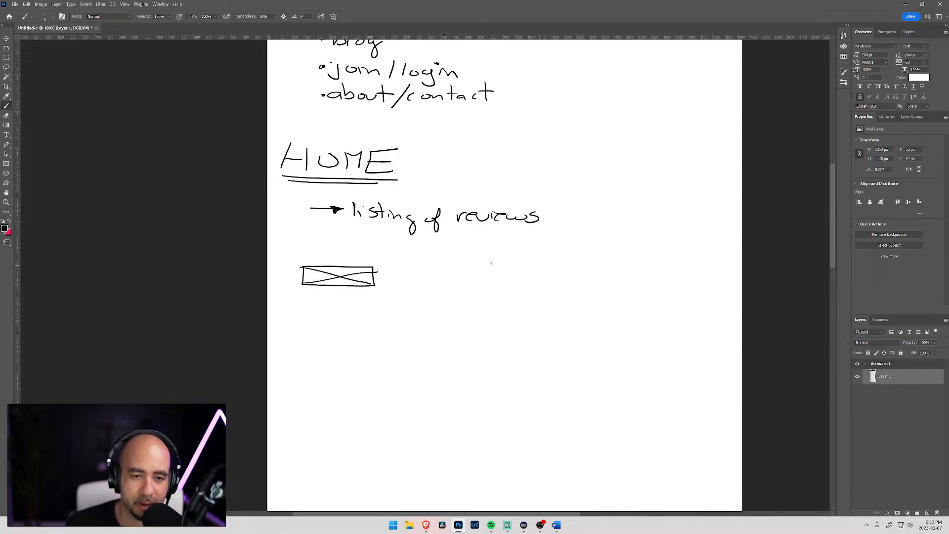
pyautogui.moveTo(540, 275); pyautogui.dragTo(575, 275)
pyautogui.moveTo(583, 274); pyautogui.dragTo(616, 275)
pyautogui.moveTo(626, 275)
pyautogui.mouseDown()
pyautogui.moveTo(727, 283)
pyautogui.moveTo(695, 268)
pyautogui.moveTo(689, 282)
pyautogui.moveTo(715, 281)
pyautogui.mouseUp()
pyautogui.moveTo(715, 282); pyautogui.dragTo(724, 273)
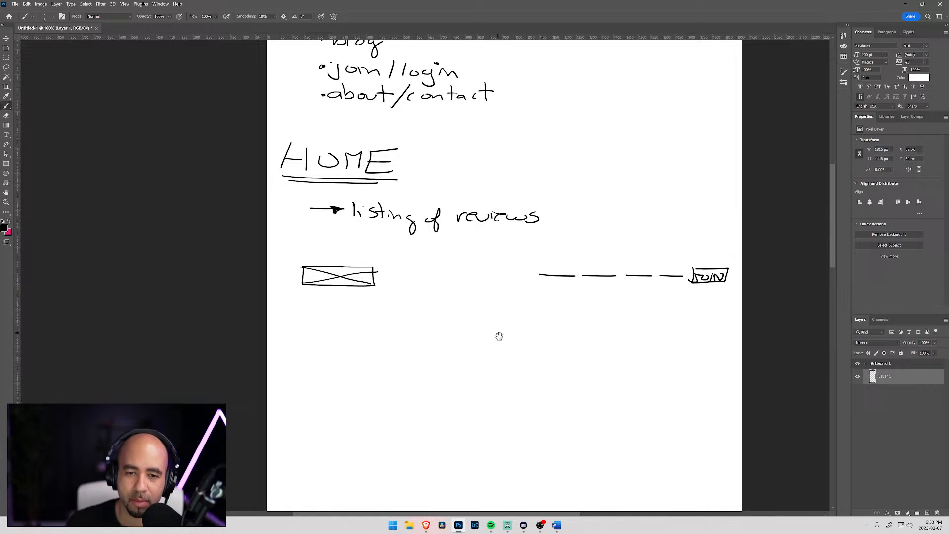
# Step: Handwrite the label "Genres" below the logo box of the header sketch
pyautogui.scroll(-4, 498, 334)
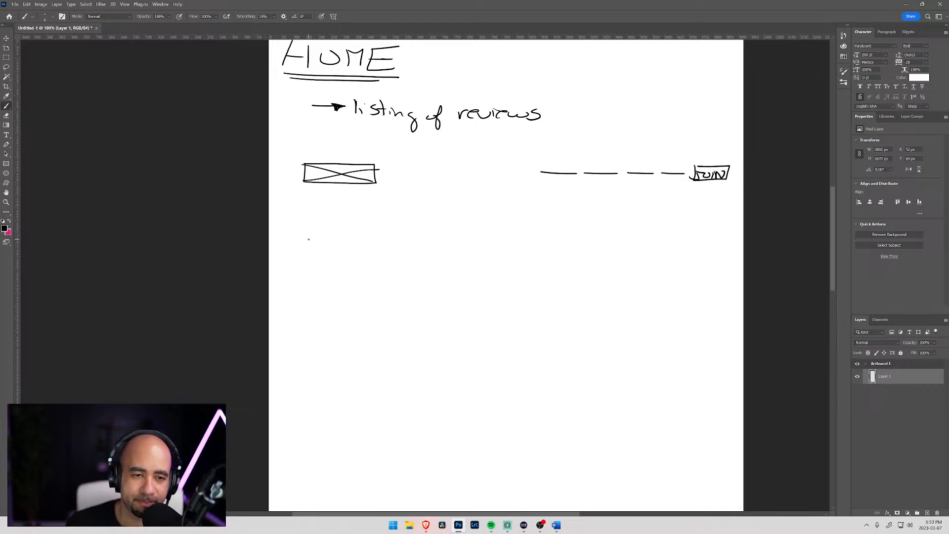
pyautogui.moveTo(313, 240); pyautogui.dragTo(365, 256)
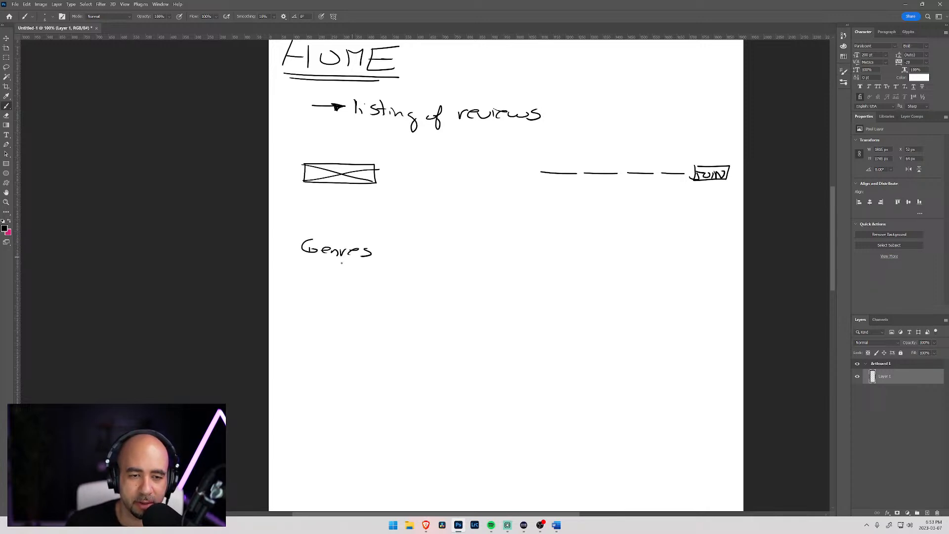
# Step: Sketch four checkboxes below the Genres label and handwrite "Sci", "Fiction", "YA" and "Non-F" beside them
pyautogui.moveTo(308, 273); pyautogui.dragTo(343, 284)
pyautogui.moveTo(349, 280)
pyautogui.mouseDown()
pyautogui.moveTo(319, 305)
pyautogui.moveTo(304, 293)
pyautogui.moveTo(344, 292)
pyautogui.moveTo(347, 308)
pyautogui.mouseUp()
pyautogui.moveTo(357, 299)
pyautogui.mouseDown()
pyautogui.moveTo(353, 307)
pyautogui.moveTo(362, 308)
pyautogui.mouseUp()
pyautogui.moveTo(366, 302); pyautogui.dragTo(380, 305)
pyautogui.moveTo(305, 315)
pyautogui.mouseDown()
pyautogui.moveTo(300, 328)
pyautogui.moveTo(306, 314)
pyautogui.moveTo(340, 322)
pyautogui.moveTo(329, 330)
pyautogui.moveTo(355, 325)
pyautogui.mouseUp()
pyautogui.moveTo(306, 342)
pyautogui.mouseDown()
pyautogui.moveTo(302, 353)
pyautogui.moveTo(319, 356)
pyautogui.moveTo(304, 341)
pyautogui.moveTo(373, 354)
pyautogui.mouseUp()
pyautogui.moveTo(373, 341); pyautogui.dragTo(385, 349)
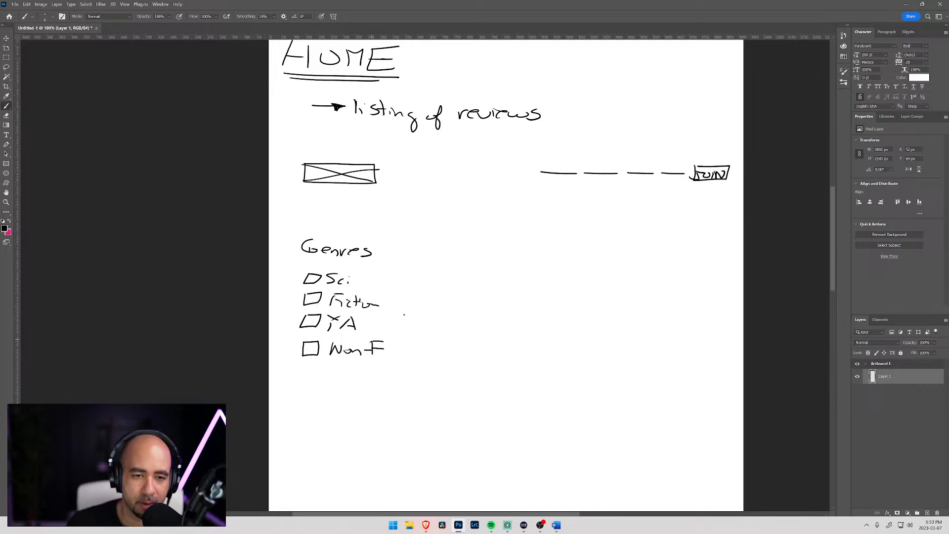
# Step: Handwrite the heading "Reviews" beside the Genres label, on the same line
pyautogui.moveTo(446, 241)
pyautogui.mouseDown()
pyautogui.moveTo(446, 253)
pyautogui.moveTo(481, 253)
pyautogui.mouseUp()
pyautogui.moveTo(483, 250); pyautogui.dragTo(530, 256)
pyautogui.moveTo(476, 274)
pyautogui.mouseDown()
pyautogui.moveTo(454, 276)
pyautogui.moveTo(449, 367)
pyautogui.moveTo(514, 371)
pyautogui.moveTo(520, 302)
pyautogui.moveTo(490, 275)
pyautogui.moveTo(467, 275)
pyautogui.mouseUp()
pyautogui.moveTo(455, 370)
pyautogui.mouseDown()
pyautogui.moveTo(513, 315)
pyautogui.moveTo(523, 284)
pyautogui.mouseUp()
pyautogui.moveTo(447, 278); pyautogui.dragTo(512, 370)
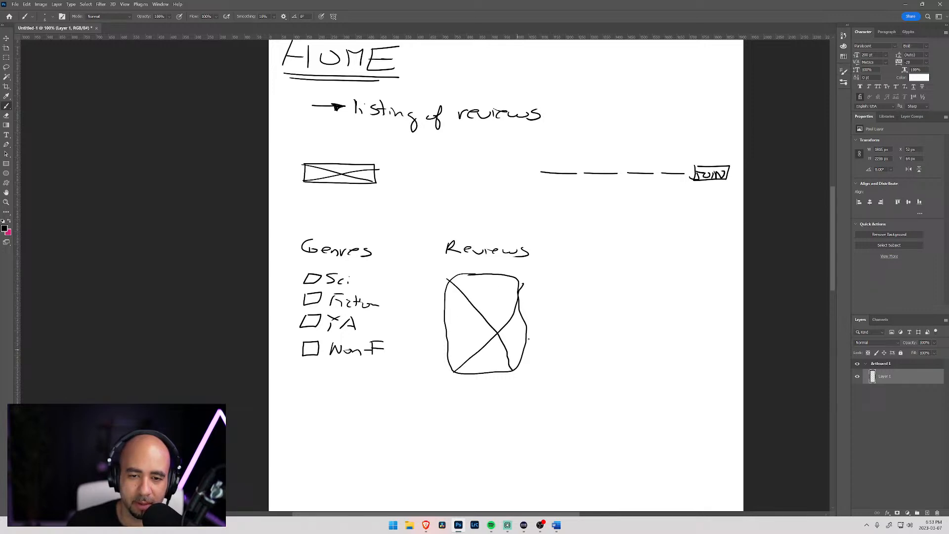
pyautogui.hotkey('ctrl', 'z')
pyautogui.hotkey('ctrl', 'z')
pyautogui.moveTo(518, 276); pyautogui.dragTo(444, 357)
pyautogui.hotkey('ctrl', 'z')
pyautogui.moveTo(517, 278); pyautogui.dragTo(450, 368)
pyautogui.moveTo(454, 276); pyautogui.dragTo(520, 367)
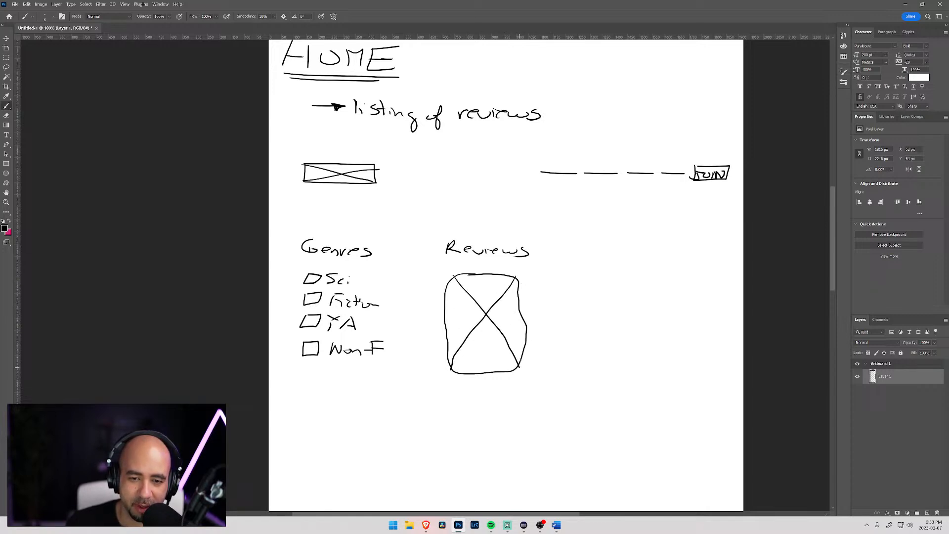
pyautogui.moveTo(533, 274)
pyautogui.mouseDown()
pyautogui.moveTo(529, 346)
pyautogui.moveTo(564, 370)
pyautogui.moveTo(613, 354)
pyautogui.moveTo(617, 275)
pyautogui.mouseUp()
pyautogui.hotkey('ctrl', 'z')
pyautogui.hotkey('ctrl', 'z')
pyautogui.hotkey('ctrl', 'z')
pyautogui.hotkey('ctrl', 'z')
pyautogui.hotkey('ctrl', 'z')
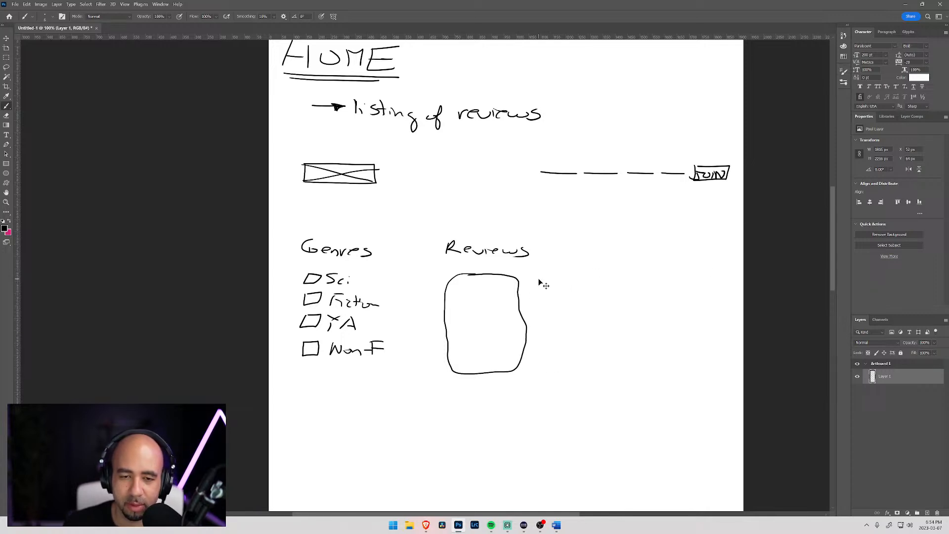
# Step: Sketch two large crossed-out image placeholders side by side below the Review heading
pyautogui.moveTo(449, 272)
pyautogui.mouseDown()
pyautogui.moveTo(444, 384)
pyautogui.moveTo(566, 379)
pyautogui.moveTo(582, 334)
pyautogui.moveTo(578, 262)
pyautogui.mouseUp()
pyautogui.moveTo(455, 269); pyautogui.dragTo(589, 262)
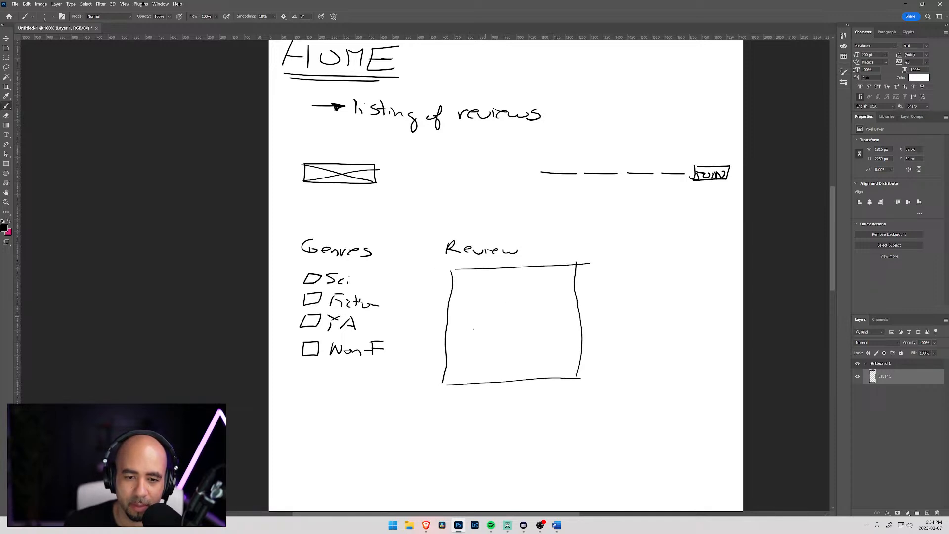
pyautogui.moveTo(449, 379); pyautogui.dragTo(584, 268)
pyautogui.moveTo(460, 272); pyautogui.dragTo(578, 379)
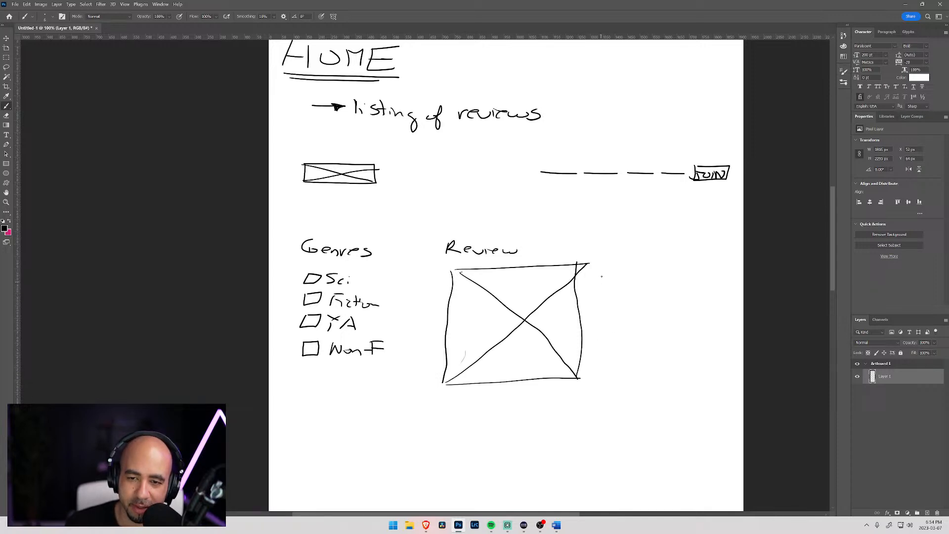
pyautogui.moveTo(602, 274)
pyautogui.mouseDown()
pyautogui.moveTo(598, 377)
pyautogui.moveTo(722, 369)
pyautogui.moveTo(731, 342)
pyautogui.moveTo(727, 264)
pyautogui.moveTo(722, 253)
pyautogui.moveTo(682, 258)
pyautogui.moveTo(729, 254)
pyautogui.mouseUp()
pyautogui.moveTo(601, 378); pyautogui.dragTo(725, 259)
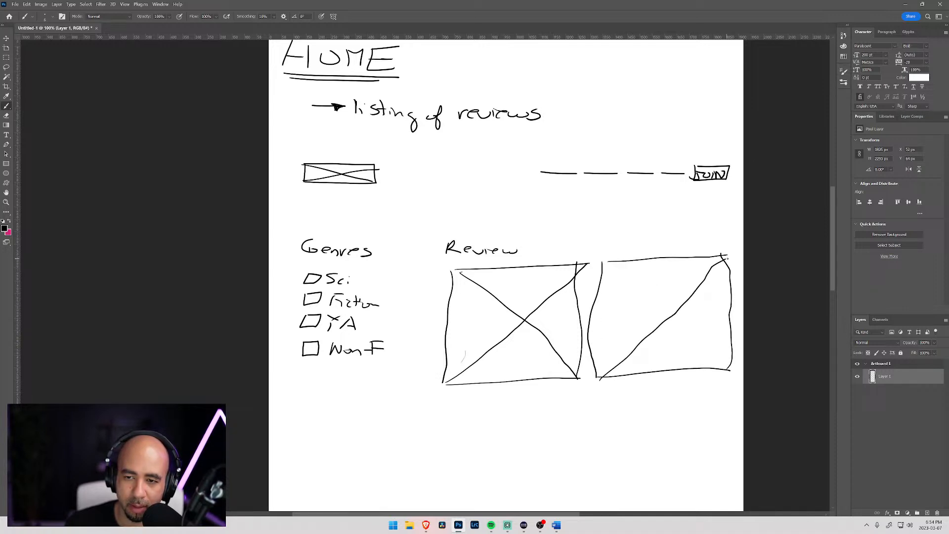
pyautogui.moveTo(609, 270); pyautogui.dragTo(734, 371)
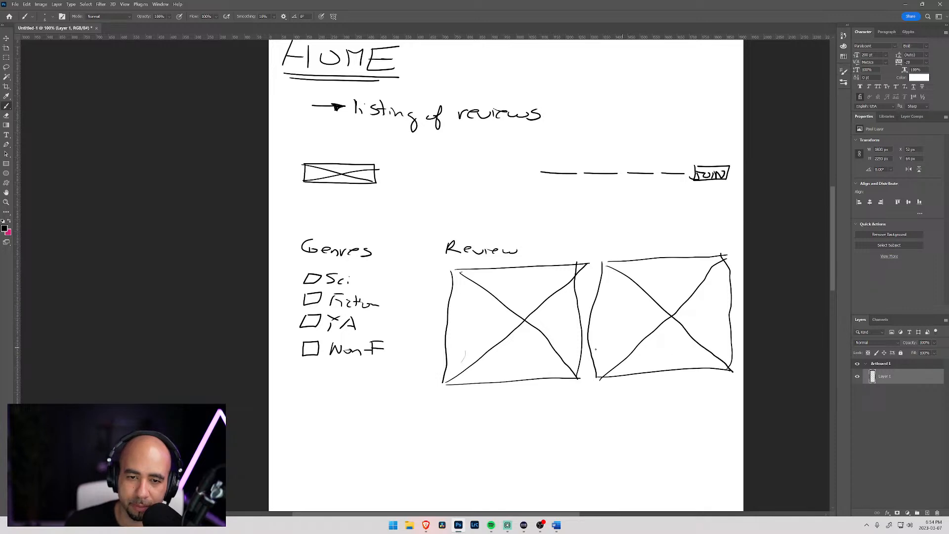
# Step: Handwrite the caption "Title of review" below the first image placeholder
pyautogui.moveTo(460, 394)
pyautogui.mouseDown()
pyautogui.moveTo(417, 311)
pyautogui.moveTo(422, 269)
pyautogui.mouseUp()
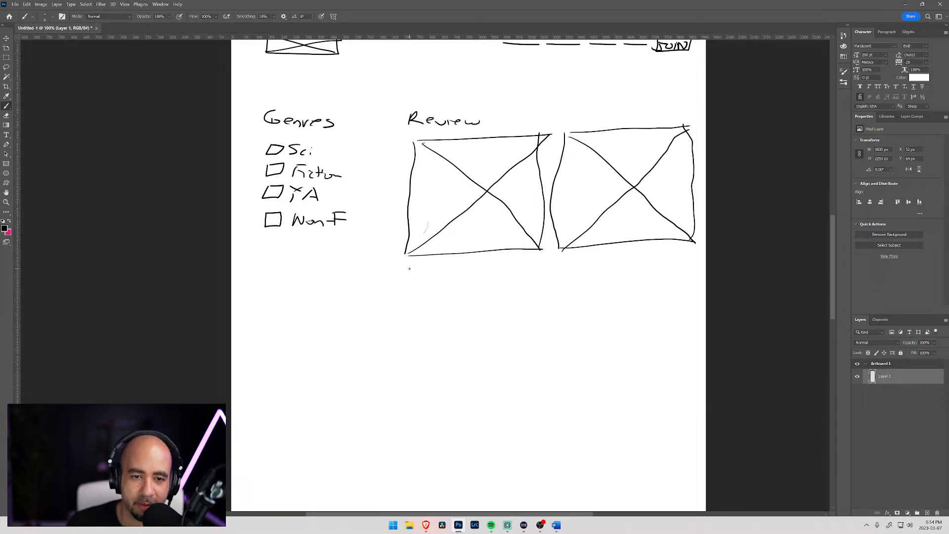
pyautogui.moveTo(408, 268)
pyautogui.mouseDown()
pyautogui.moveTo(406, 280)
pyautogui.moveTo(418, 268)
pyautogui.mouseUp()
pyautogui.moveTo(416, 271)
pyautogui.mouseDown()
pyautogui.moveTo(416, 280)
pyautogui.moveTo(434, 272)
pyautogui.mouseUp()
pyautogui.click(437, 278)
pyautogui.moveTo(437, 268); pyautogui.dragTo(443, 278)
pyautogui.moveTo(446, 276); pyautogui.dragTo(464, 275)
pyautogui.moveTo(472, 265); pyautogui.dragTo(473, 274)
pyautogui.moveTo(483, 271); pyautogui.dragTo(529, 271)
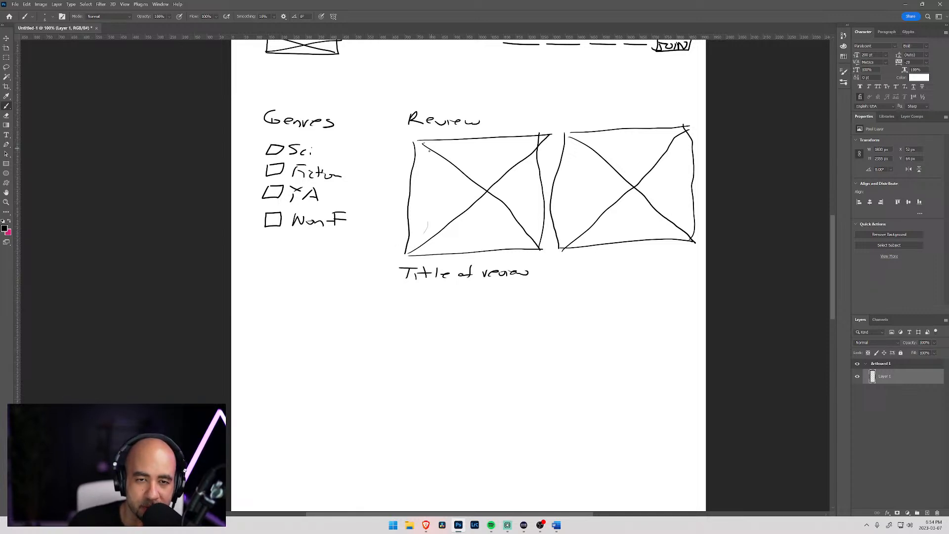
# Step: Sketch two dotted pill-shaped genre tags along the first placeholder's lower edge, the second reading "NonF", and erase the stray marks below the caption
pyautogui.moveTo(418, 243)
pyautogui.mouseDown()
pyautogui.moveTo(414, 251)
pyautogui.moveTo(444, 248)
pyautogui.moveTo(425, 241)
pyautogui.mouseUp()
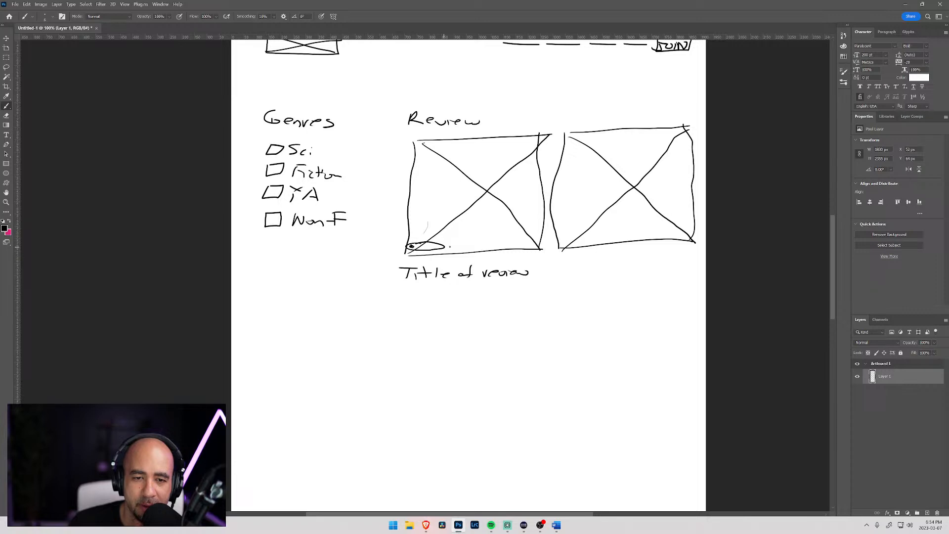
pyautogui.moveTo(455, 241)
pyautogui.mouseDown()
pyautogui.moveTo(495, 242)
pyautogui.moveTo(456, 241)
pyautogui.mouseUp()
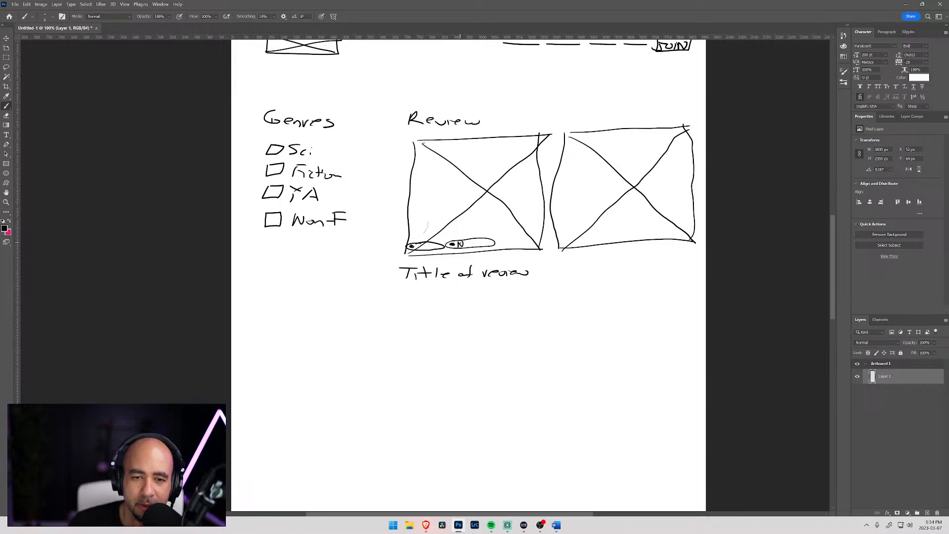
pyautogui.moveTo(474, 240); pyautogui.dragTo(481, 239)
pyautogui.moveTo(421, 247); pyautogui.dragTo(424, 244)
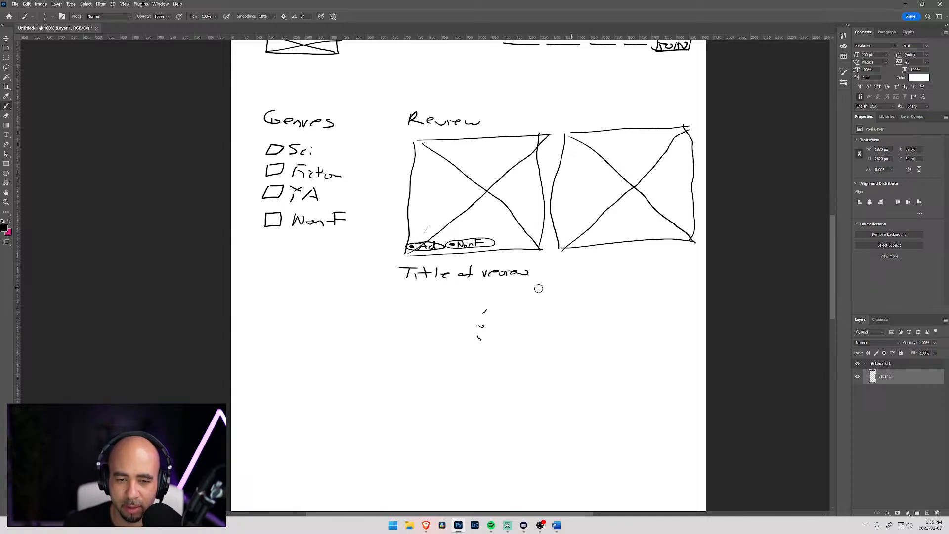
pyautogui.moveTo(492, 335)
pyautogui.mouseDown()
pyautogui.moveTo(479, 326)
pyautogui.moveTo(484, 312)
pyautogui.moveTo(482, 342)
pyautogui.mouseUp()
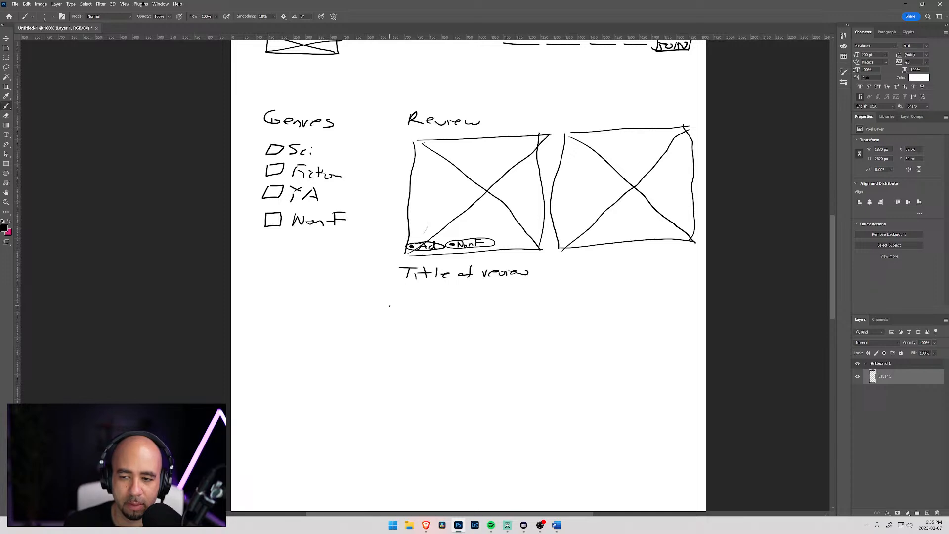
# Step: Look over the page sketch from the HOME heading and header down to the genre filters and review placeholders
pyautogui.moveTo(388, 336)
pyautogui.mouseDown()
pyautogui.moveTo(396, 293)
pyautogui.moveTo(356, 358)
pyautogui.moveTo(337, 427)
pyautogui.mouseUp()
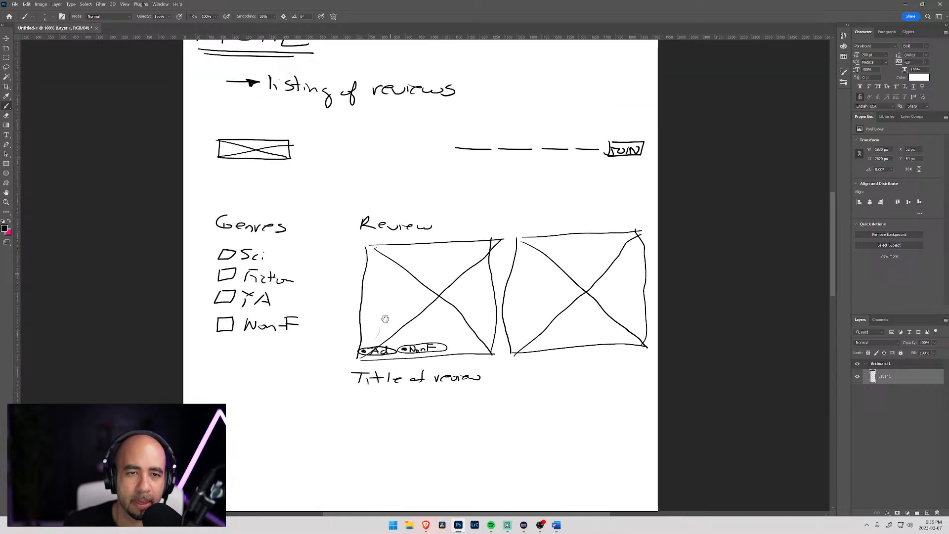
pyautogui.moveTo(388, 269); pyautogui.dragTo(385, 335)
pyautogui.moveTo(365, 292); pyautogui.dragTo(404, 313)
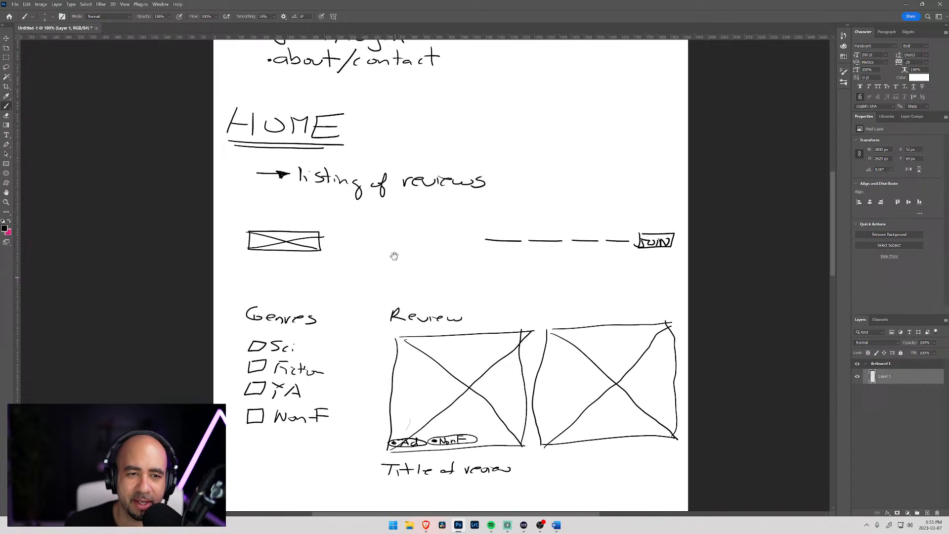
pyautogui.moveTo(392, 266); pyautogui.dragTo(419, 304)
pyautogui.moveTo(242, 200); pyautogui.dragTo(335, 179)
pyautogui.moveTo(273, 205)
pyautogui.mouseDown()
pyautogui.moveTo(359, 181)
pyautogui.moveTo(381, 196)
pyautogui.moveTo(490, 188)
pyautogui.mouseUp()
pyautogui.moveTo(496, 296); pyautogui.dragTo(504, 76)
pyautogui.moveTo(521, 301); pyautogui.dragTo(493, 254)
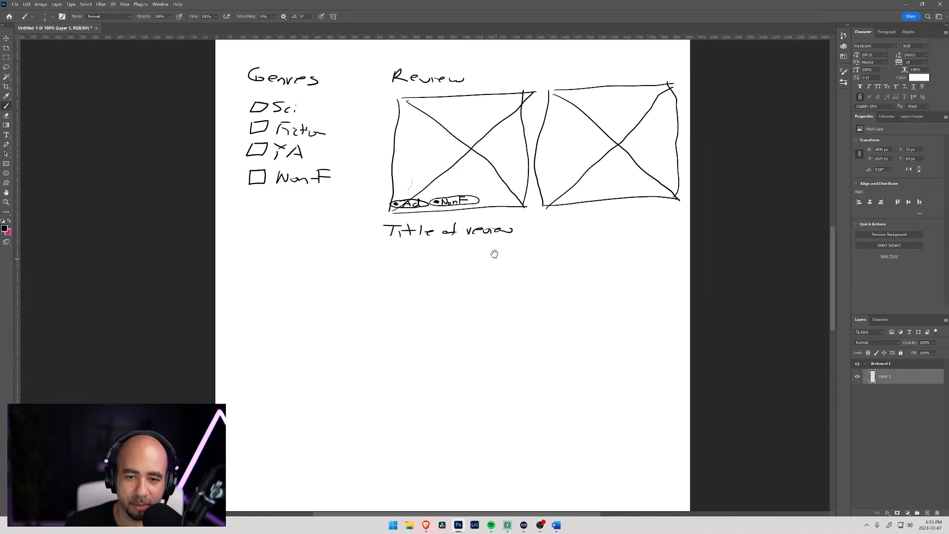
# Step: Sketch a filled triangle near the page's edge and a downward arrow with the note "infinite scroll" below the review placeholders
pyautogui.moveTo(642, 368)
pyautogui.mouseDown()
pyautogui.moveTo(664, 365)
pyautogui.moveTo(642, 364)
pyautogui.moveTo(650, 363)
pyautogui.mouseUp()
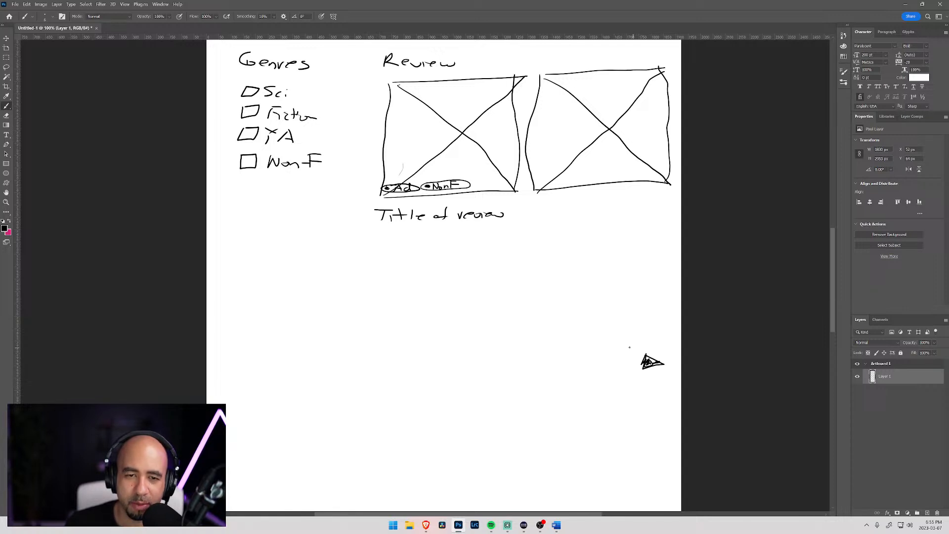
pyautogui.moveTo(520, 297)
pyautogui.mouseDown()
pyautogui.moveTo(512, 320)
pyautogui.moveTo(502, 320)
pyautogui.moveTo(520, 323)
pyautogui.moveTo(507, 356)
pyautogui.moveTo(557, 348)
pyautogui.mouseUp()
pyautogui.moveTo(559, 351); pyautogui.dragTo(569, 355)
pyautogui.moveTo(509, 369)
pyautogui.mouseDown()
pyautogui.moveTo(498, 377)
pyautogui.moveTo(537, 372)
pyautogui.mouseUp()
pyautogui.moveTo(544, 370); pyautogui.dragTo(552, 378)
pyautogui.moveTo(561, 359); pyautogui.dragTo(559, 380)
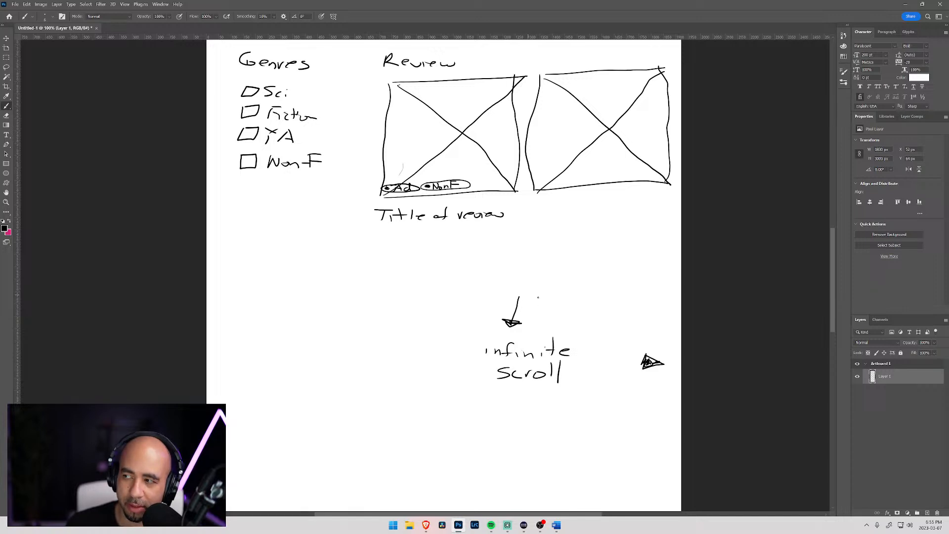
# Step: Sketch a second row of two crossed-out image placeholders between the "Title of review" caption and the infinite scroll note
pyautogui.moveTo(540, 323); pyautogui.dragTo(585, 316)
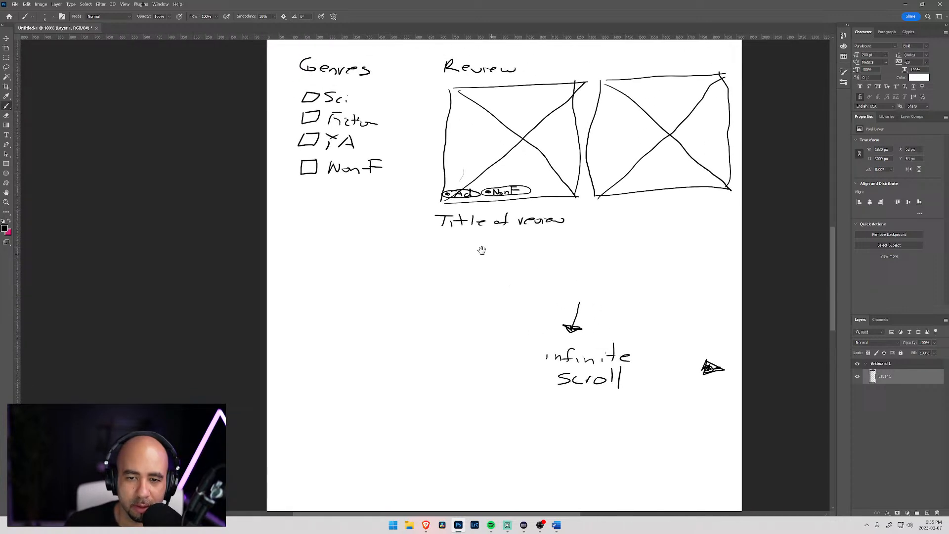
pyautogui.moveTo(448, 249)
pyautogui.mouseDown()
pyautogui.moveTo(447, 275)
pyautogui.moveTo(574, 297)
pyautogui.mouseUp()
pyautogui.moveTo(586, 249); pyautogui.dragTo(581, 286)
pyautogui.moveTo(453, 245); pyautogui.dragTo(575, 242)
pyautogui.moveTo(445, 298); pyautogui.dragTo(577, 254)
pyautogui.moveTo(468, 253); pyautogui.dragTo(574, 286)
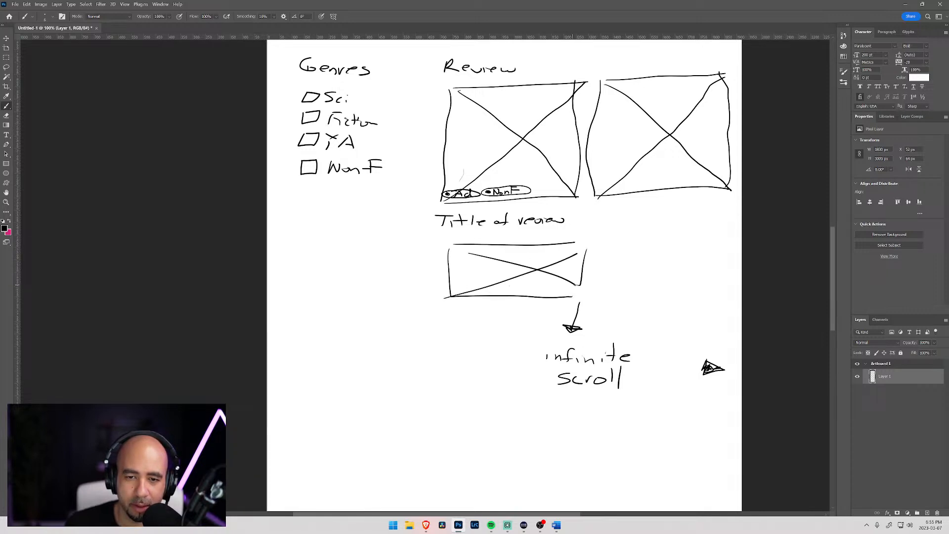
pyautogui.moveTo(612, 241)
pyautogui.mouseDown()
pyautogui.moveTo(611, 286)
pyautogui.moveTo(729, 282)
pyautogui.mouseUp()
pyautogui.moveTo(735, 236); pyautogui.dragTo(728, 277)
pyautogui.moveTo(614, 239); pyautogui.dragTo(725, 236)
pyautogui.moveTo(600, 282); pyautogui.dragTo(737, 242)
pyautogui.moveTo(613, 240); pyautogui.dragTo(730, 274)
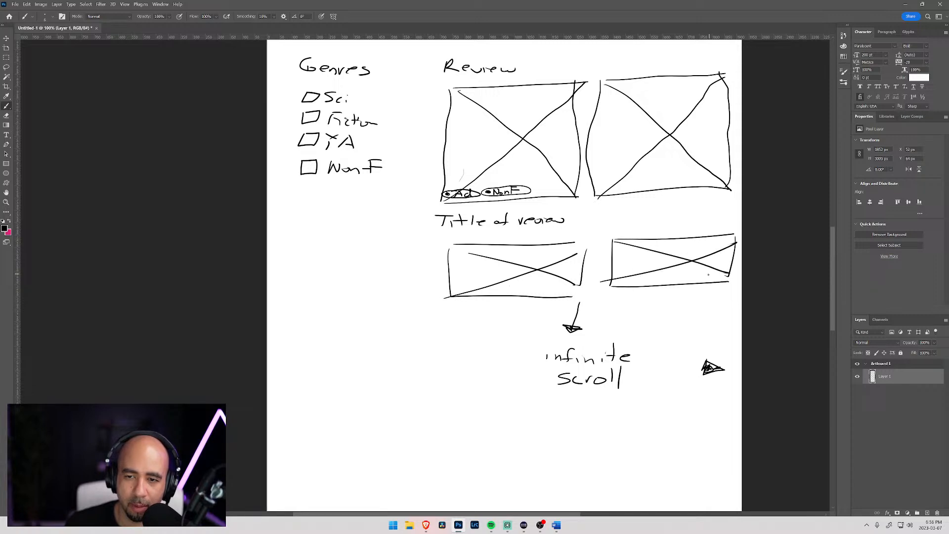
# Step: Cross out the HOME heading and handwrite "Review" beside it
pyautogui.moveTo(463, 301)
pyautogui.mouseDown()
pyautogui.moveTo(477, 273)
pyautogui.moveTo(488, 367)
pyautogui.mouseUp()
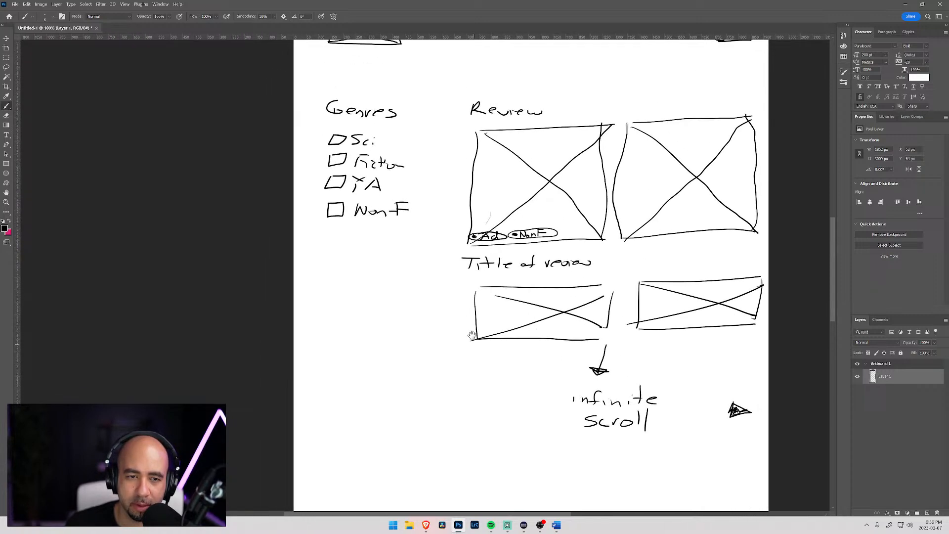
pyautogui.moveTo(401, 286); pyautogui.dragTo(403, 333)
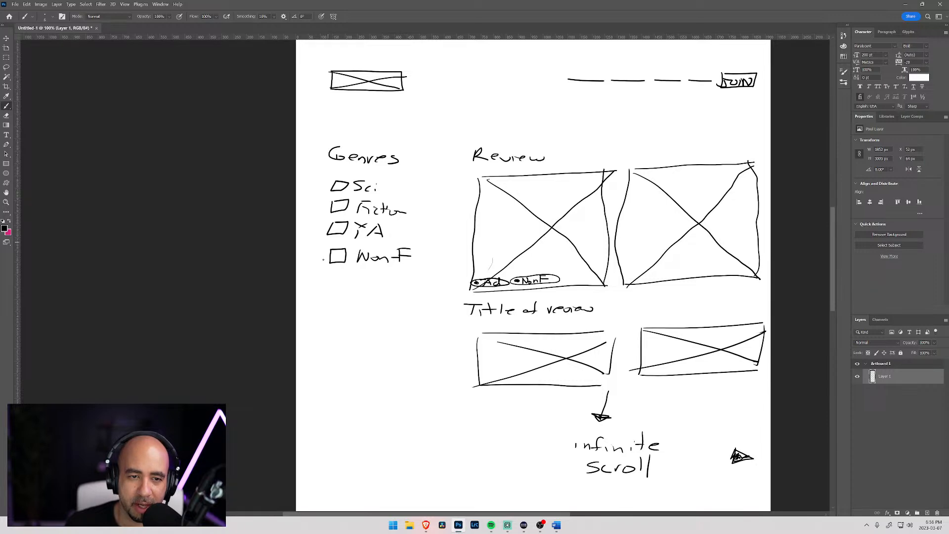
pyautogui.moveTo(430, 233)
pyautogui.mouseDown()
pyautogui.moveTo(403, 333)
pyautogui.moveTo(470, 365)
pyautogui.moveTo(515, 263)
pyautogui.mouseUp()
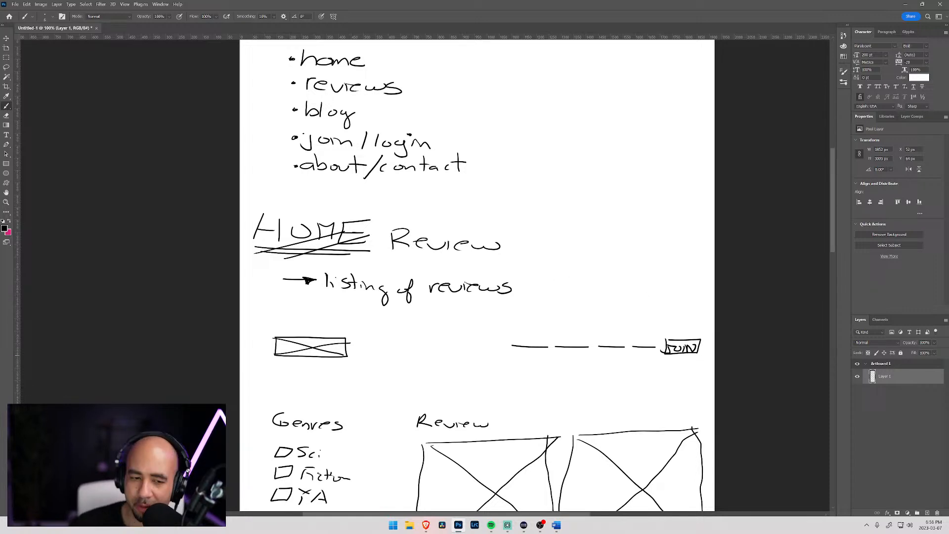
pyautogui.moveTo(382, 311); pyautogui.dragTo(386, 307)
# Step: Handwrite "Ratings" below the genre filters and sketch five checkboxes under it with five stars down to one star
pyautogui.moveTo(285, 431)
pyautogui.mouseDown()
pyautogui.moveTo(358, 271)
pyautogui.moveTo(309, 176)
pyautogui.mouseUp()
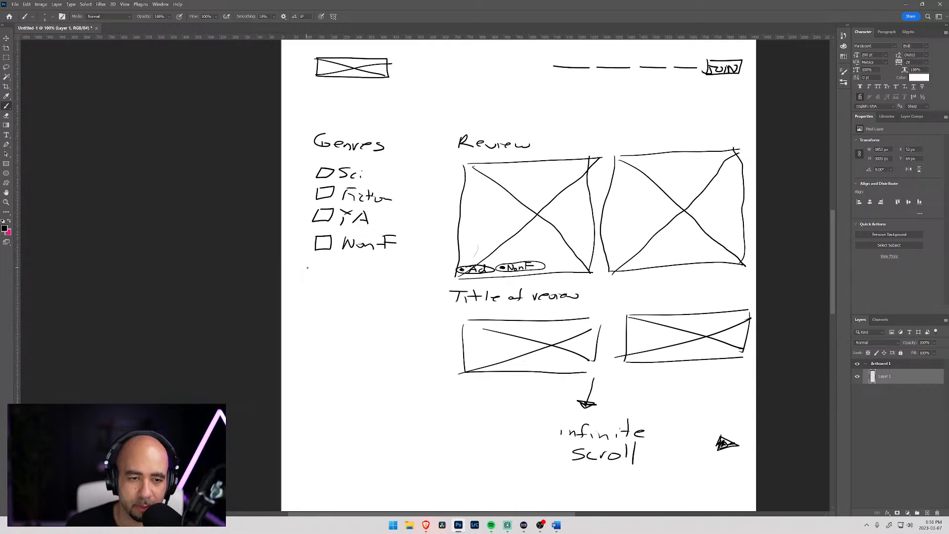
pyautogui.moveTo(309, 267); pyautogui.dragTo(330, 281)
pyautogui.moveTo(339, 266)
pyautogui.mouseDown()
pyautogui.moveTo(337, 283)
pyautogui.moveTo(360, 280)
pyautogui.moveTo(372, 298)
pyautogui.moveTo(381, 287)
pyautogui.mouseUp()
pyautogui.moveTo(313, 304)
pyautogui.mouseDown()
pyautogui.moveTo(326, 315)
pyautogui.moveTo(317, 303)
pyautogui.moveTo(377, 315)
pyautogui.moveTo(394, 307)
pyautogui.moveTo(405, 326)
pyautogui.mouseUp()
pyautogui.moveTo(313, 331)
pyautogui.mouseDown()
pyautogui.moveTo(328, 344)
pyautogui.moveTo(313, 330)
pyautogui.moveTo(341, 330)
pyautogui.moveTo(339, 345)
pyautogui.moveTo(370, 339)
pyautogui.moveTo(359, 329)
pyautogui.moveTo(381, 343)
pyautogui.moveTo(370, 347)
pyautogui.moveTo(392, 335)
pyautogui.mouseUp()
pyautogui.moveTo(312, 356)
pyautogui.mouseDown()
pyautogui.moveTo(329, 370)
pyautogui.moveTo(316, 355)
pyautogui.moveTo(346, 356)
pyautogui.moveTo(347, 368)
pyautogui.moveTo(366, 365)
pyautogui.moveTo(359, 356)
pyautogui.moveTo(368, 368)
pyautogui.moveTo(378, 355)
pyautogui.mouseUp()
pyautogui.moveTo(316, 379)
pyautogui.mouseDown()
pyautogui.moveTo(330, 396)
pyautogui.moveTo(317, 378)
pyautogui.moveTo(356, 392)
pyautogui.moveTo(370, 379)
pyautogui.mouseUp()
pyautogui.moveTo(316, 407)
pyautogui.mouseDown()
pyautogui.moveTo(336, 400)
pyautogui.moveTo(354, 410)
pyautogui.mouseUp()
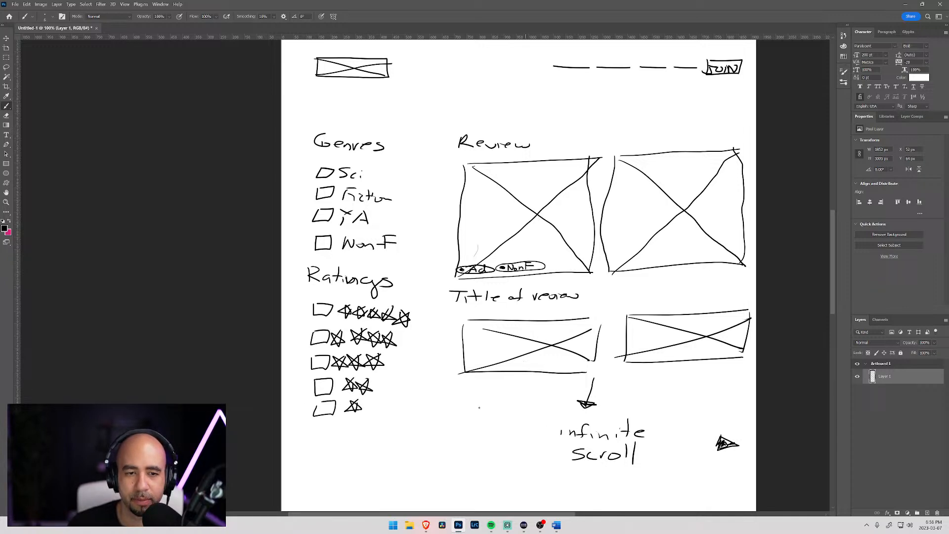
# Step: Draw a box around the "Review" title next to the crossed-out HOME heading
pyautogui.moveTo(436, 378)
pyautogui.mouseDown()
pyautogui.moveTo(420, 303)
pyautogui.moveTo(420, 354)
pyautogui.moveTo(435, 290)
pyautogui.mouseUp()
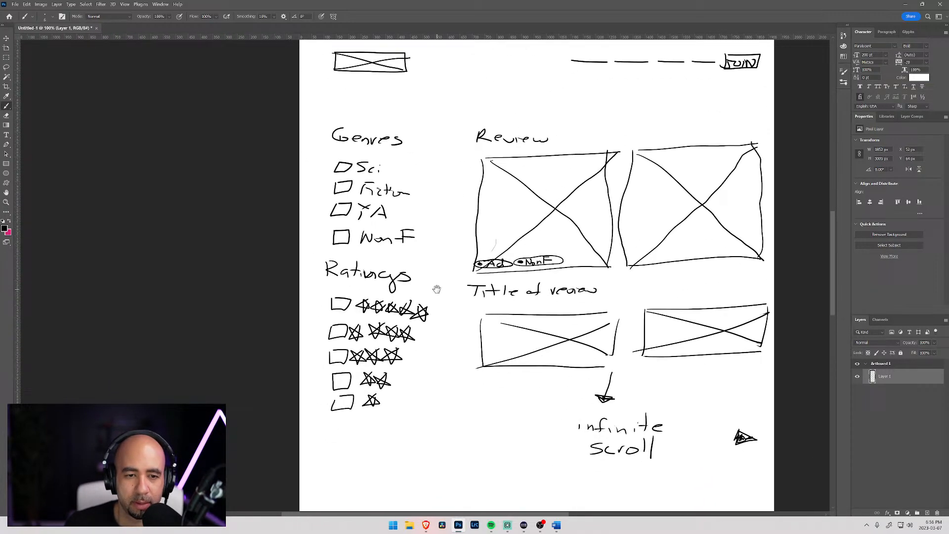
pyautogui.moveTo(426, 350); pyautogui.dragTo(404, 420)
pyautogui.moveTo(431, 284)
pyautogui.mouseDown()
pyautogui.moveTo(413, 348)
pyautogui.moveTo(391, 277)
pyautogui.moveTo(322, 222)
pyautogui.mouseUp()
pyautogui.moveTo(335, 306)
pyautogui.mouseDown()
pyautogui.moveTo(318, 301)
pyautogui.moveTo(321, 264)
pyautogui.moveTo(349, 337)
pyautogui.mouseUp()
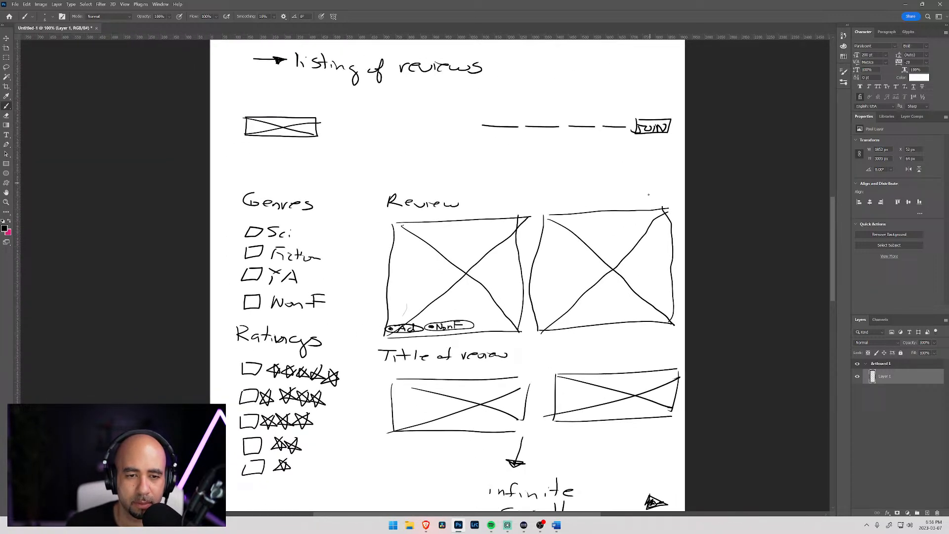
pyautogui.moveTo(402, 367); pyautogui.dragTo(377, 278)
pyautogui.scroll(10, 377, 278)
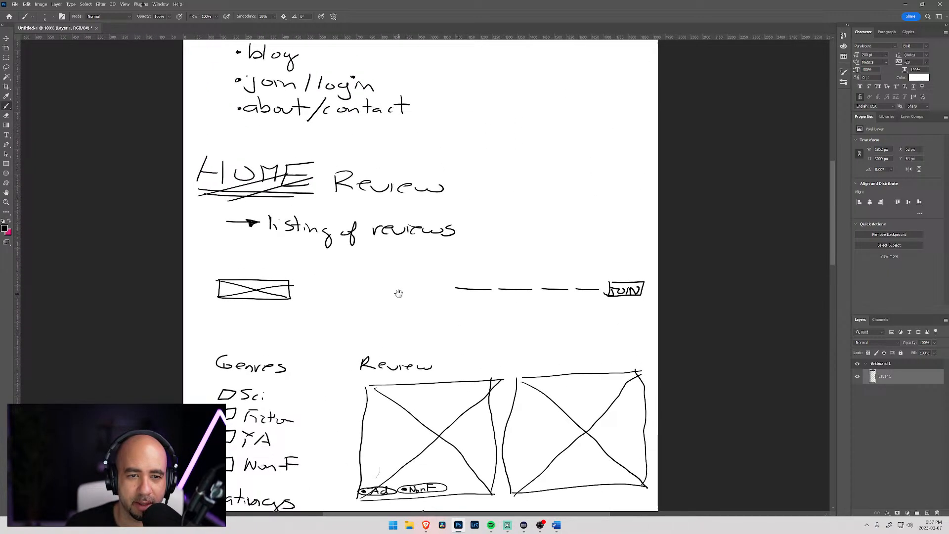
pyautogui.moveTo(412, 246)
pyautogui.mouseDown()
pyautogui.moveTo(401, 278)
pyautogui.moveTo(405, 240)
pyautogui.mouseUp()
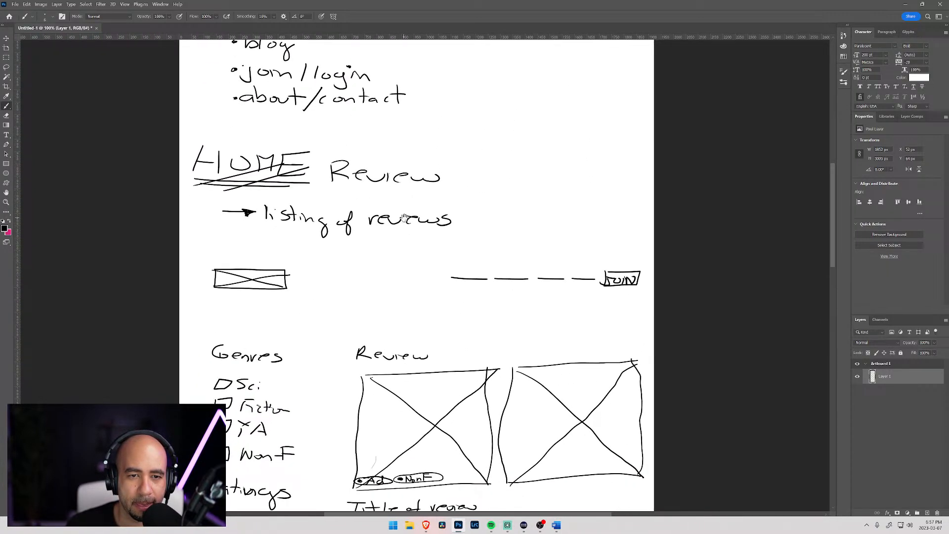
pyautogui.moveTo(332, 144)
pyautogui.mouseDown()
pyautogui.moveTo(316, 186)
pyautogui.moveTo(444, 196)
pyautogui.mouseUp()
pyautogui.moveTo(460, 152); pyautogui.dragTo(451, 187)
pyautogui.moveTo(340, 153); pyautogui.dragTo(470, 153)
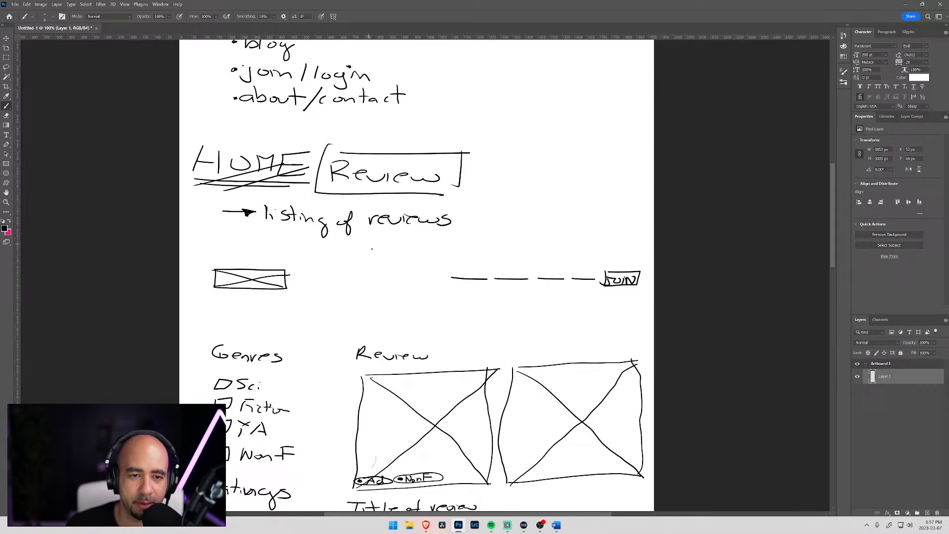
# Step: Mark the Sci checkbox and draw arrows above the content pointing to the Genres and Review headings
pyautogui.moveTo(370, 247); pyautogui.dragTo(381, 194)
pyautogui.moveTo(360, 227); pyautogui.dragTo(354, 184)
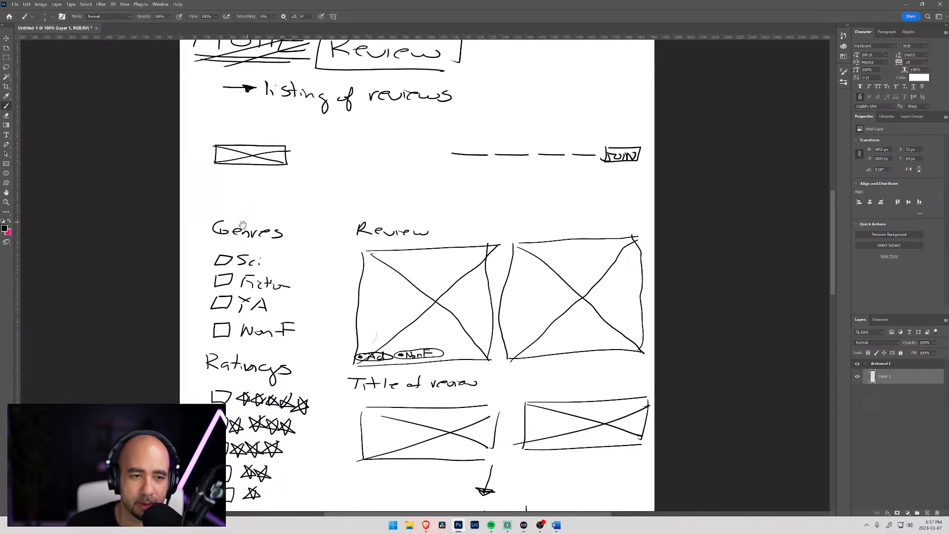
pyautogui.moveTo(326, 253); pyautogui.dragTo(317, 220)
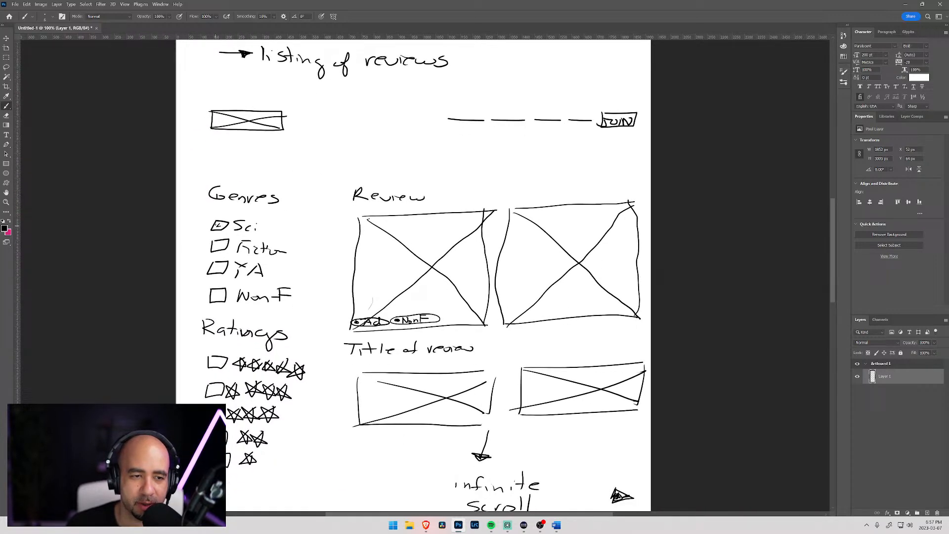
pyautogui.moveTo(415, 165)
pyautogui.mouseDown()
pyautogui.moveTo(413, 191)
pyautogui.moveTo(421, 183)
pyautogui.moveTo(326, 186)
pyautogui.mouseUp()
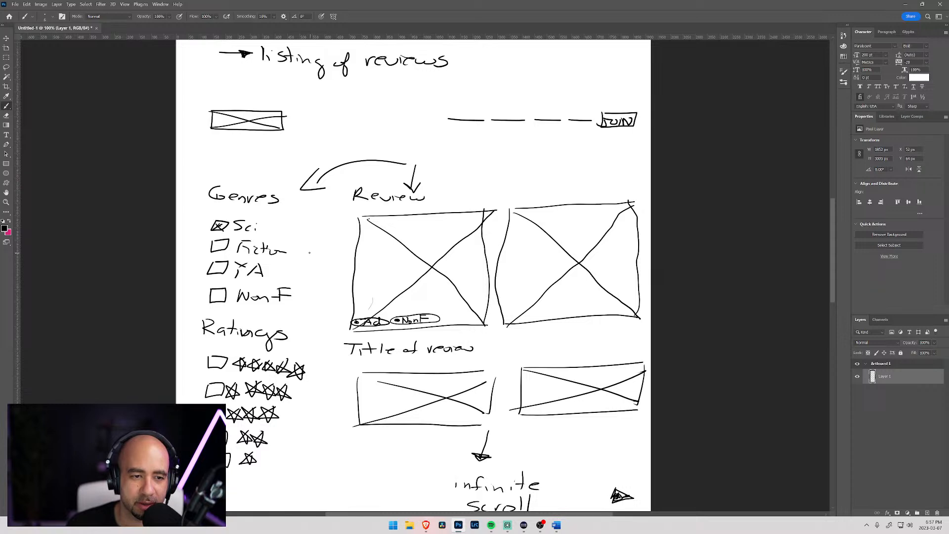
# Step: Undo the marks in the genre checkboxes and the arrows above the Genres and Review headings
pyautogui.moveTo(213, 245); pyautogui.dragTo(225, 242)
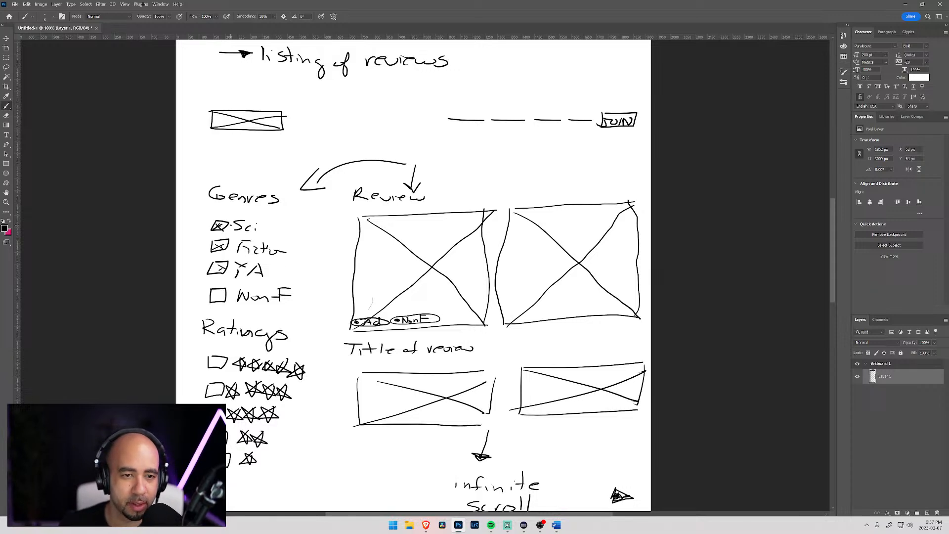
pyautogui.hotkey('ctrl', 'z')
pyautogui.hotkey('ctrl', 'z')
pyautogui.hotkey('ctrl', 'z')
pyautogui.hotkey('ctrl', 'z')
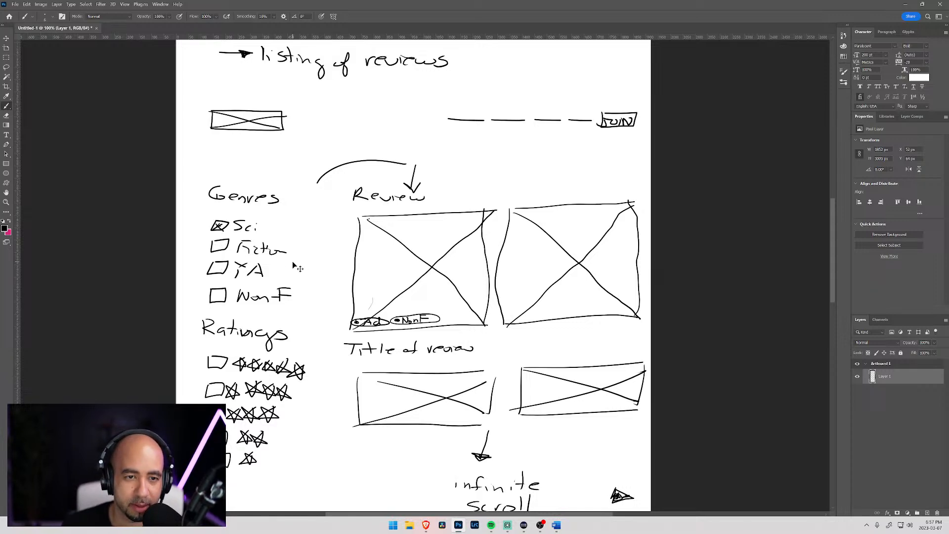
pyautogui.hotkey('ctrl', 'z')
pyautogui.hotkey('ctrl', 'z')
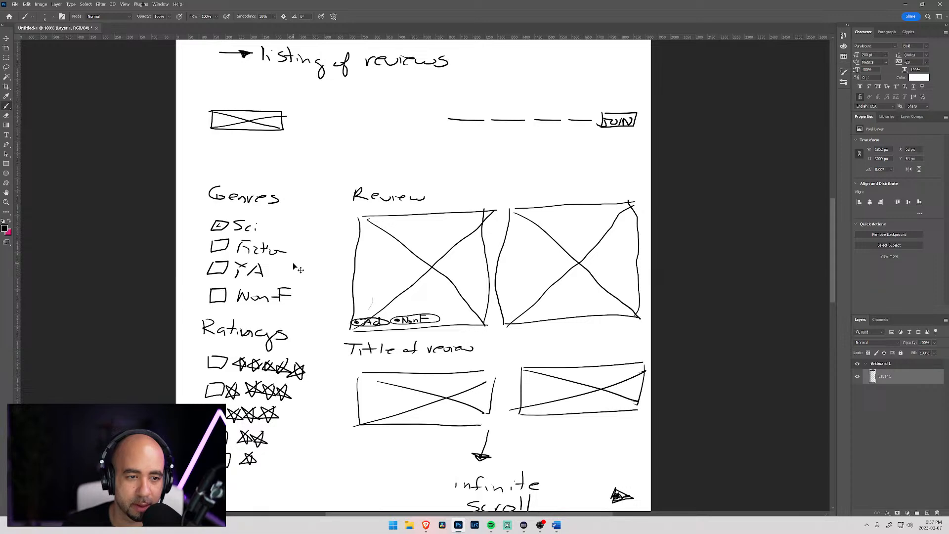
# Step: Try underlining the Review heading and drawing an arrow from it toward the Genres heading
pyautogui.moveTo(335, 388)
pyautogui.mouseDown()
pyautogui.moveTo(346, 262)
pyautogui.moveTo(324, 391)
pyautogui.mouseUp()
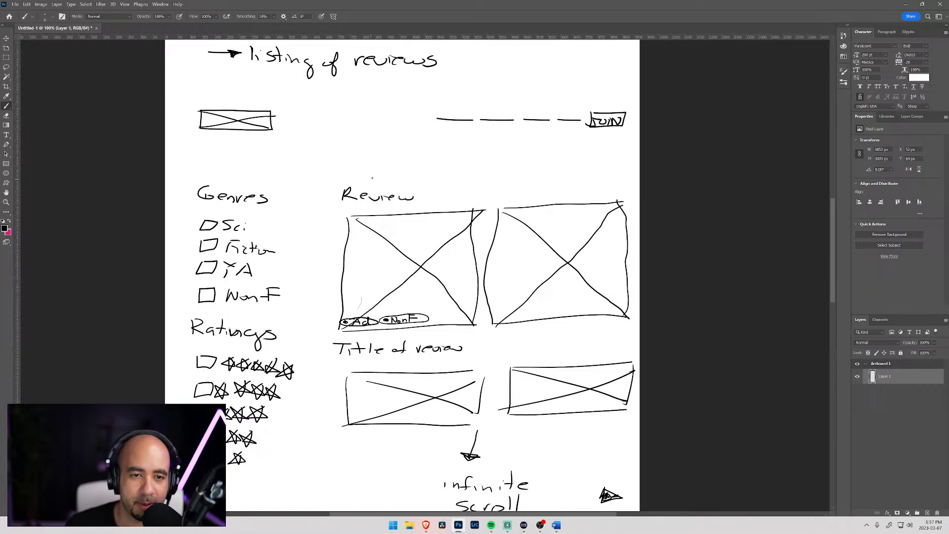
pyautogui.moveTo(343, 206); pyautogui.dragTo(417, 211)
pyautogui.moveTo(352, 177)
pyautogui.mouseDown()
pyautogui.moveTo(320, 170)
pyautogui.moveTo(285, 189)
pyautogui.mouseUp()
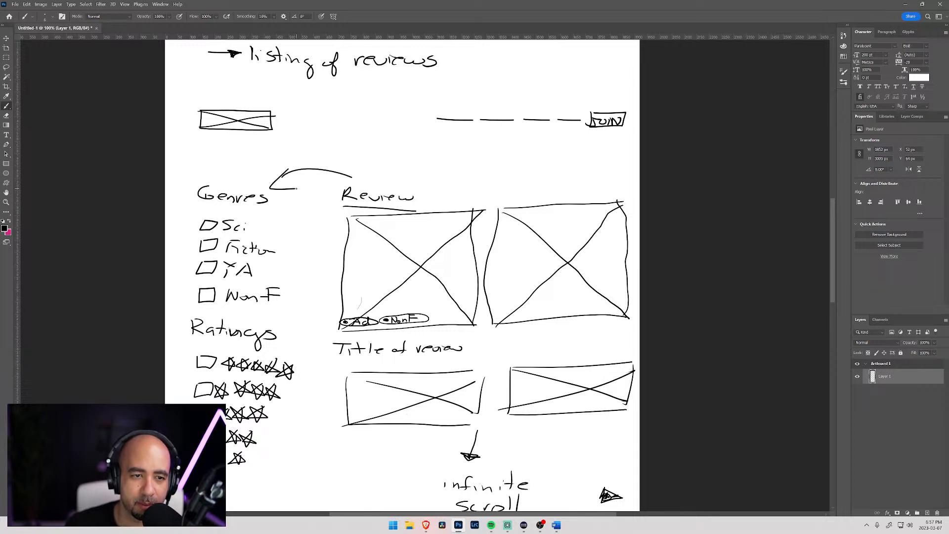
pyautogui.hotkey('ctrl', 'z')
pyautogui.hotkey('ctrl', 'z')
pyautogui.hotkey('ctrl', 'z')
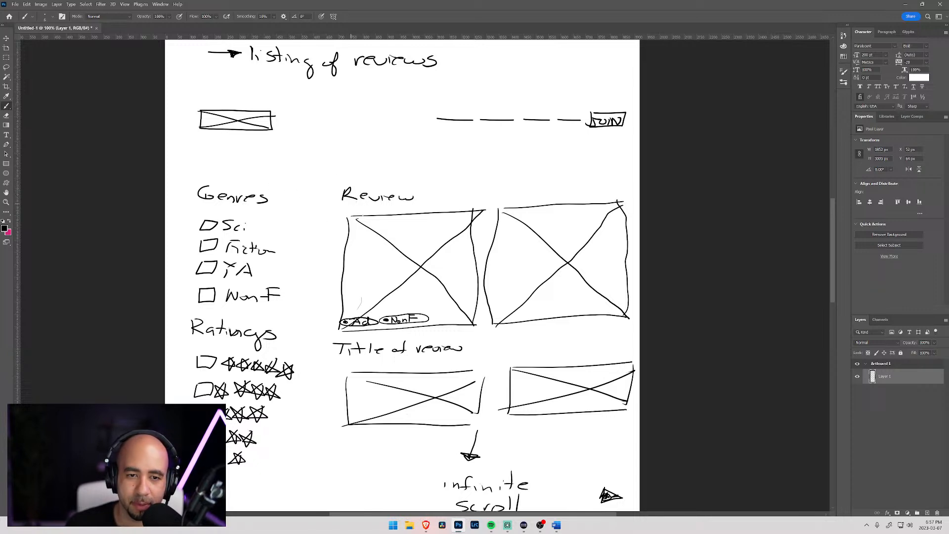
# Step: Look over the Review page wireframe from the infinite scroll note up to the page title and header
pyautogui.scroll(-5, 373, 253)
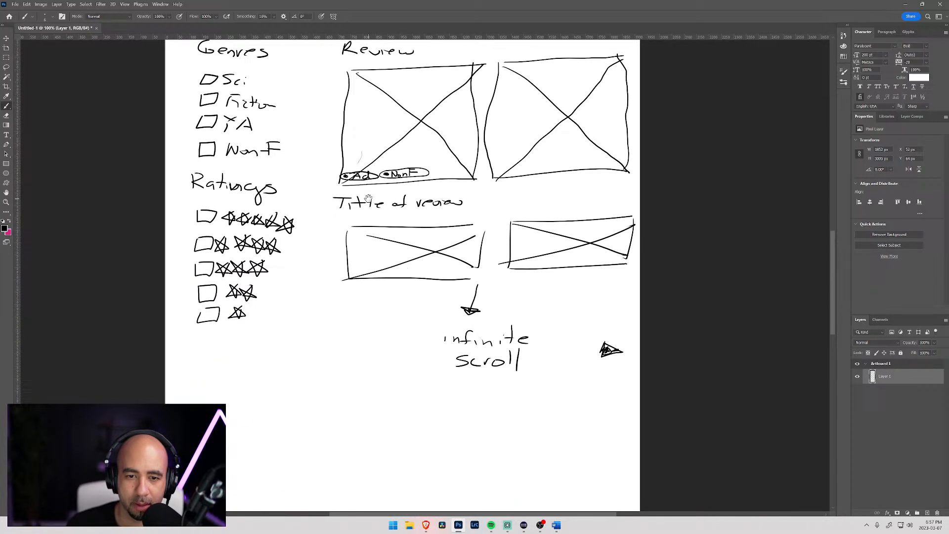
pyautogui.scroll(-2, 378, 221)
pyautogui.moveTo(377, 201); pyautogui.dragTo(368, 261)
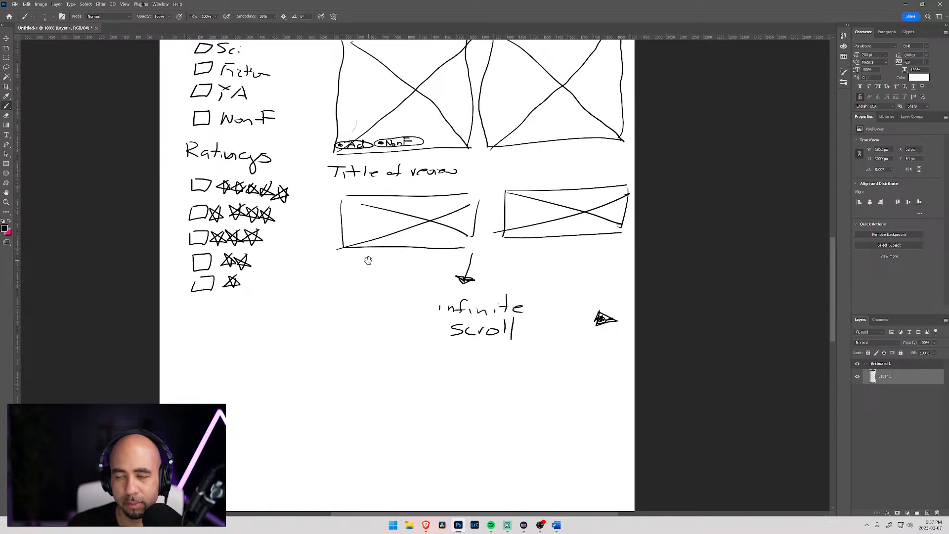
pyautogui.scroll(2, 386, 216)
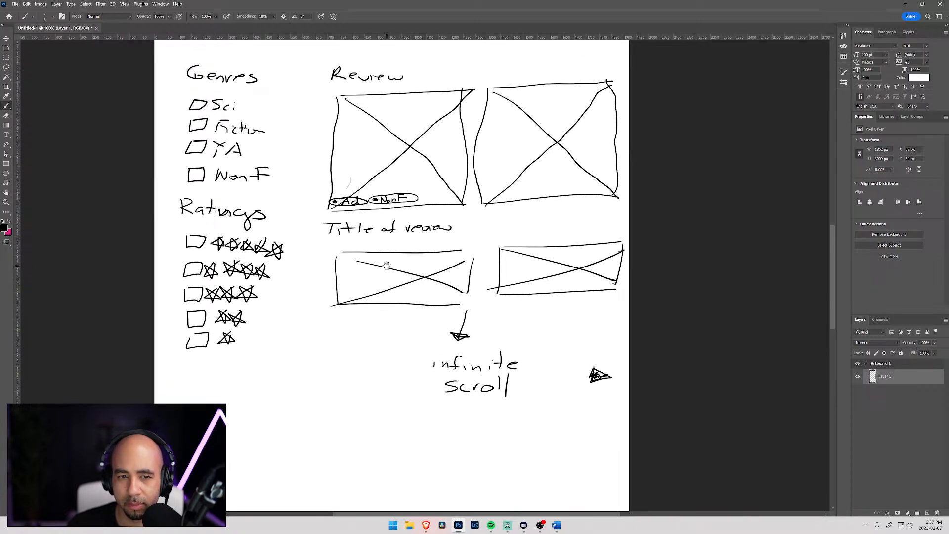
pyautogui.scroll(7, 379, 213)
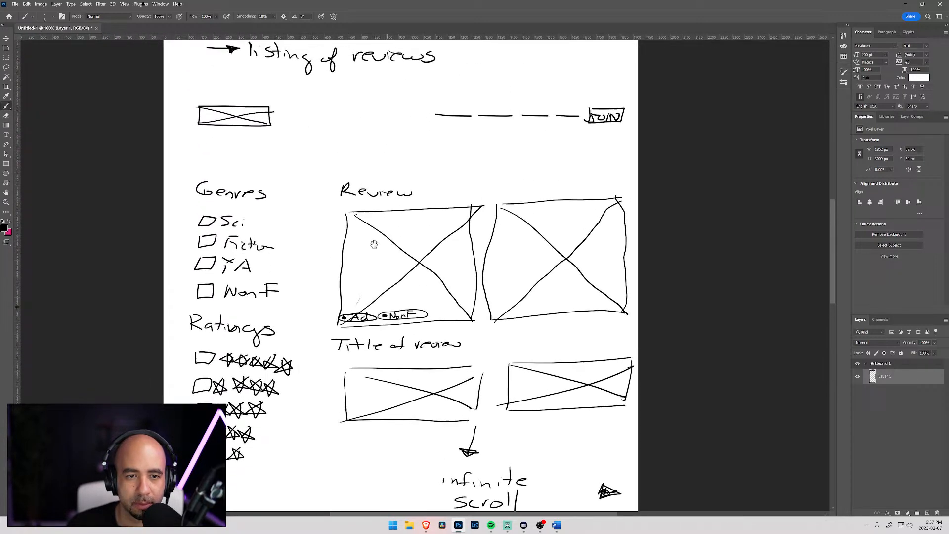
pyautogui.scroll(2, 374, 283)
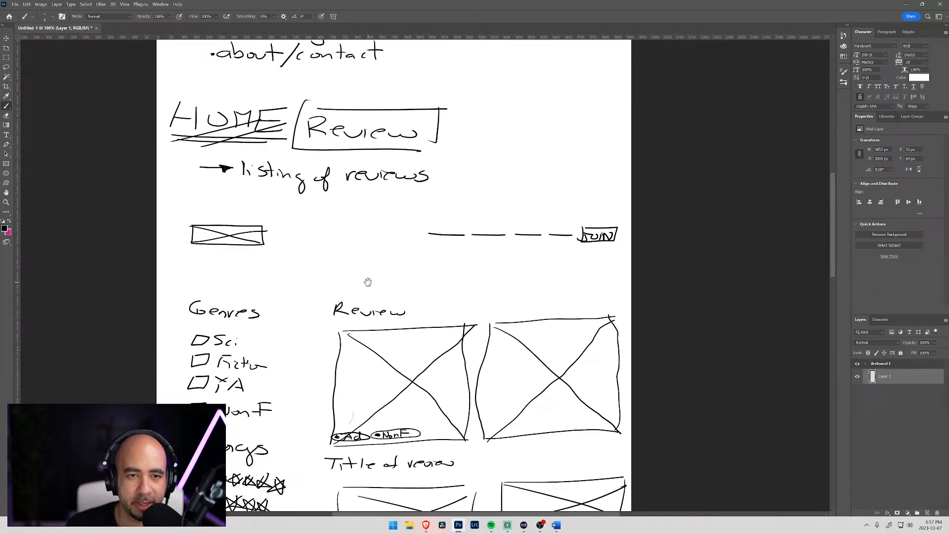
pyautogui.moveTo(368, 287); pyautogui.dragTo(376, 183)
pyautogui.moveTo(369, 241)
pyautogui.mouseDown()
pyautogui.moveTo(377, 327)
pyautogui.moveTo(365, 227)
pyautogui.mouseUp()
pyautogui.moveTo(358, 275)
pyautogui.mouseDown()
pyautogui.moveTo(364, 235)
pyautogui.moveTo(353, 329)
pyautogui.mouseUp()
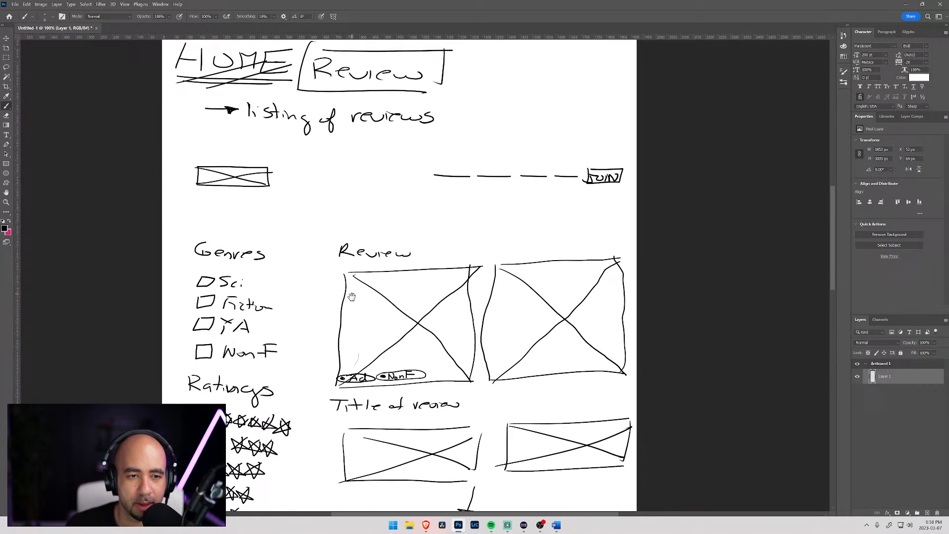
pyautogui.moveTo(355, 277); pyautogui.dragTo(351, 313)
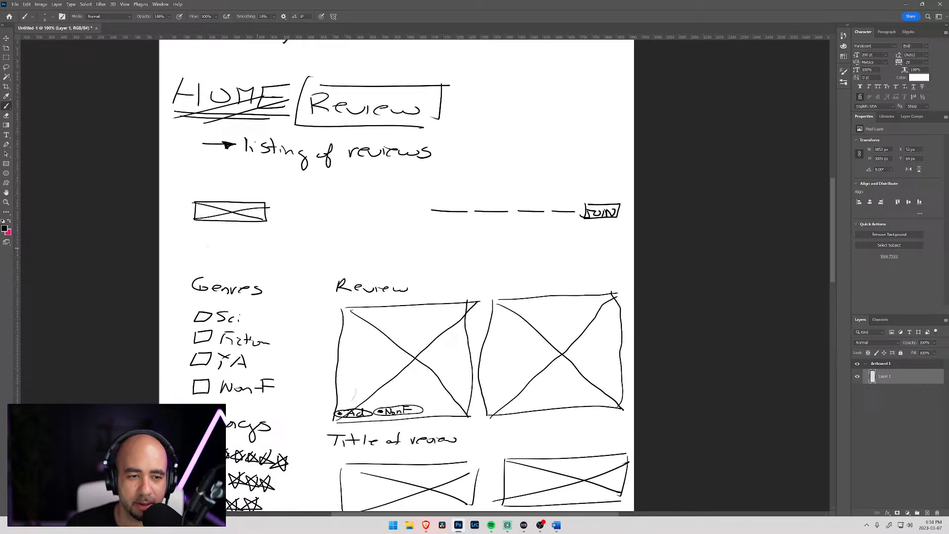
# Step: Sketch a wide box with text lines between the header logo and the Genres and Review headings
pyautogui.moveTo(205, 244); pyautogui.dragTo(425, 241)
pyautogui.moveTo(273, 254); pyautogui.dragTo(404, 255)
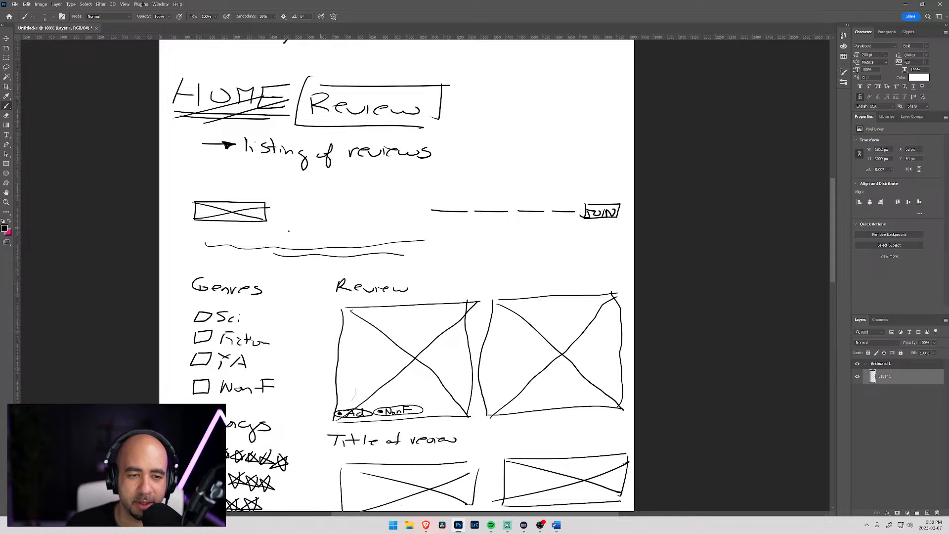
pyautogui.moveTo(328, 270); pyautogui.dragTo(415, 267)
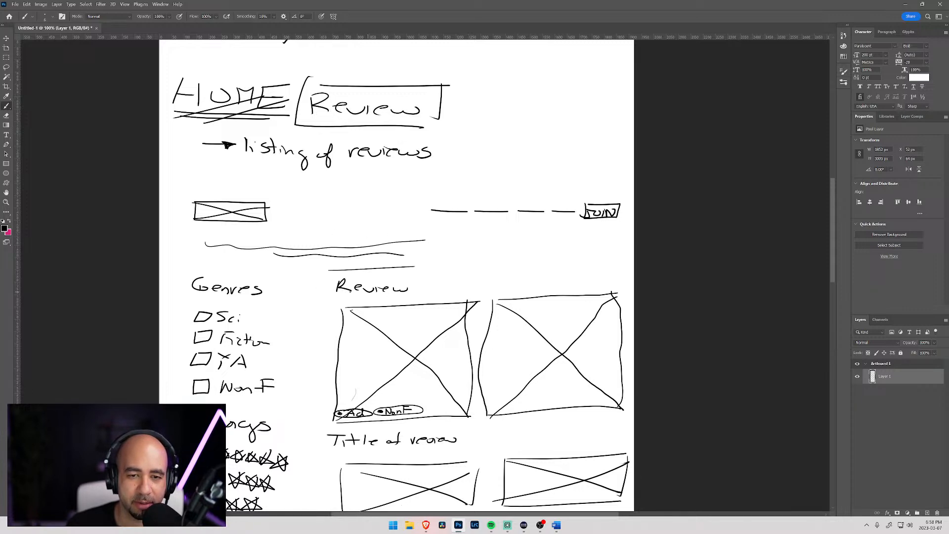
pyautogui.moveTo(207, 240)
pyautogui.mouseDown()
pyautogui.moveTo(210, 265)
pyautogui.moveTo(393, 268)
pyautogui.moveTo(397, 234)
pyautogui.mouseUp()
pyautogui.moveTo(219, 235); pyautogui.dragTo(401, 234)
pyautogui.moveTo(218, 244); pyautogui.dragTo(363, 246)
pyautogui.moveTo(236, 257); pyautogui.dragTo(353, 254)
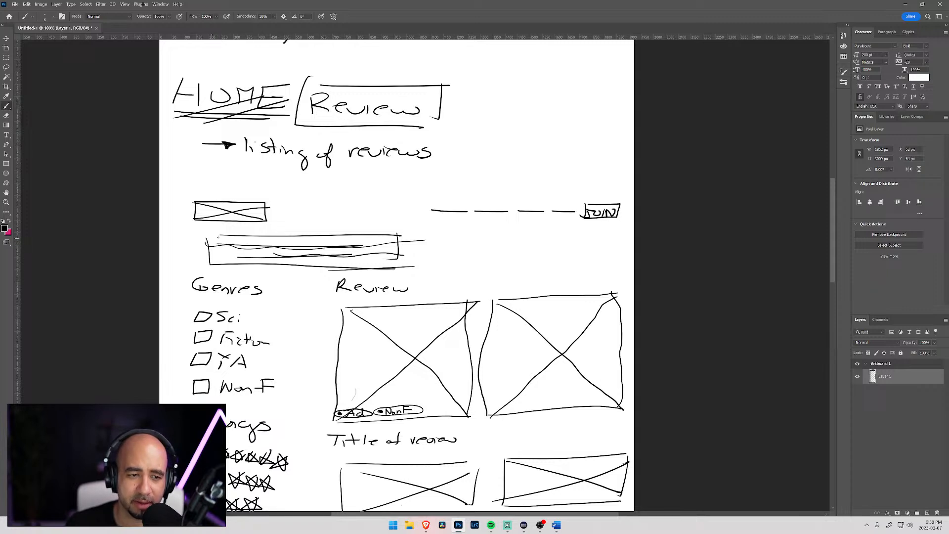
# Step: Add a second outline around the text box below the header and four more text lines inside it
pyautogui.moveTo(213, 237)
pyautogui.mouseDown()
pyautogui.moveTo(203, 266)
pyautogui.moveTo(393, 266)
pyautogui.mouseUp()
pyautogui.moveTo(402, 228); pyautogui.dragTo(406, 267)
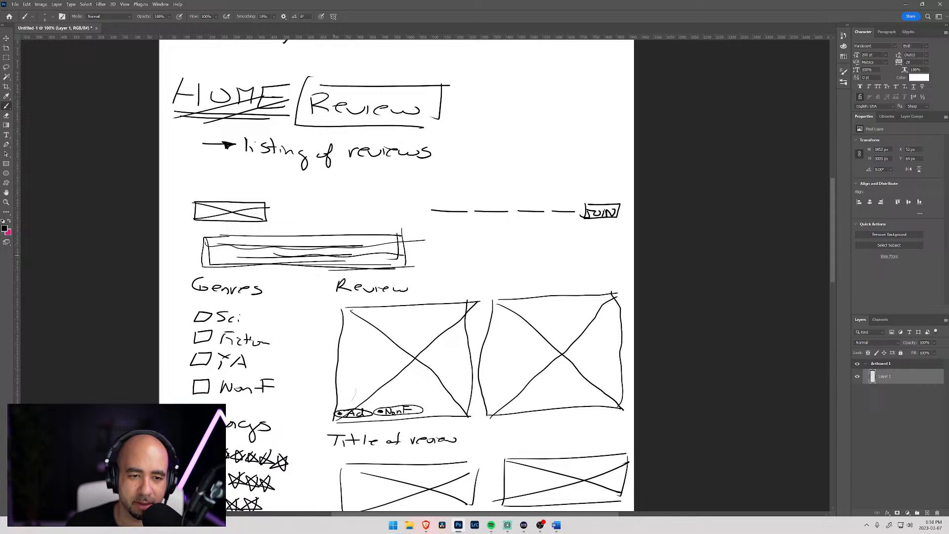
pyautogui.moveTo(246, 241); pyautogui.dragTo(356, 240)
pyautogui.moveTo(282, 250); pyautogui.dragTo(367, 247)
pyautogui.moveTo(313, 259); pyautogui.dragTo(369, 256)
pyautogui.moveTo(331, 263); pyautogui.dragTo(367, 261)
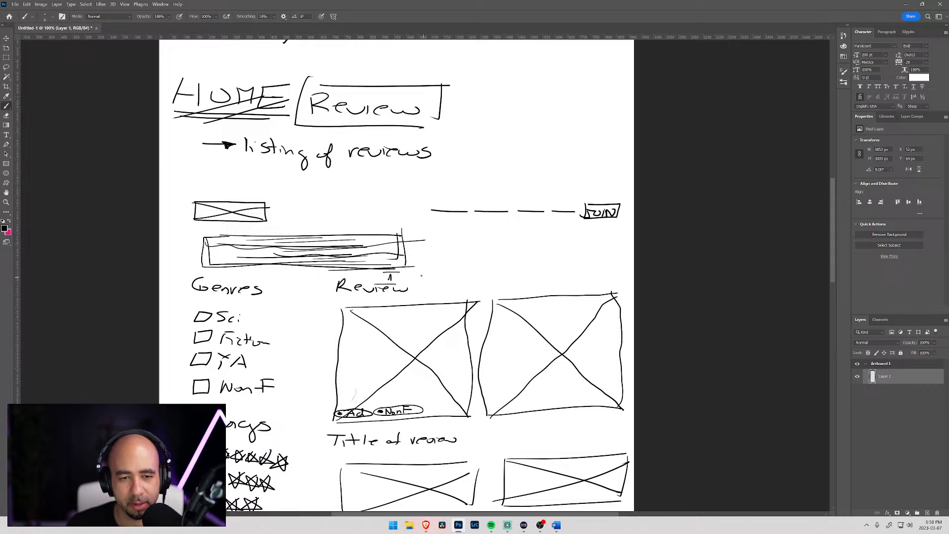
pyautogui.hotkey('ctrl', 'z')
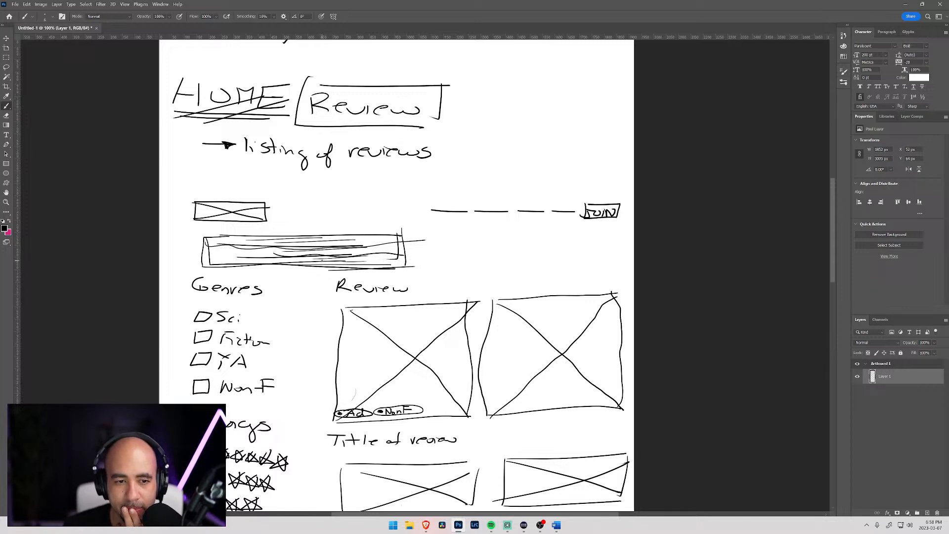
# Step: Create a new 1920 x 5000 px document at 72 ppi with a white artboard and view it at 100%
pyautogui.click(16, 4)
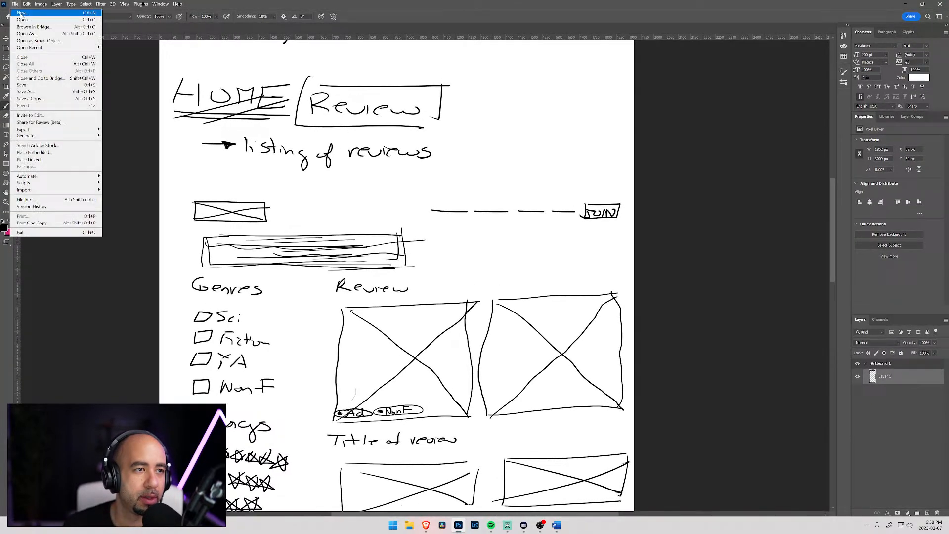
pyautogui.click(23, 14)
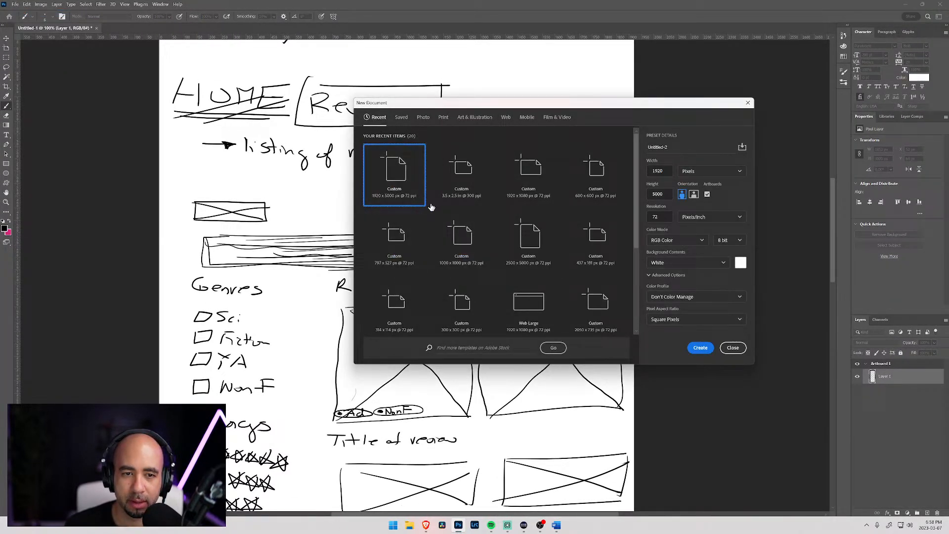
pyautogui.click(696, 349)
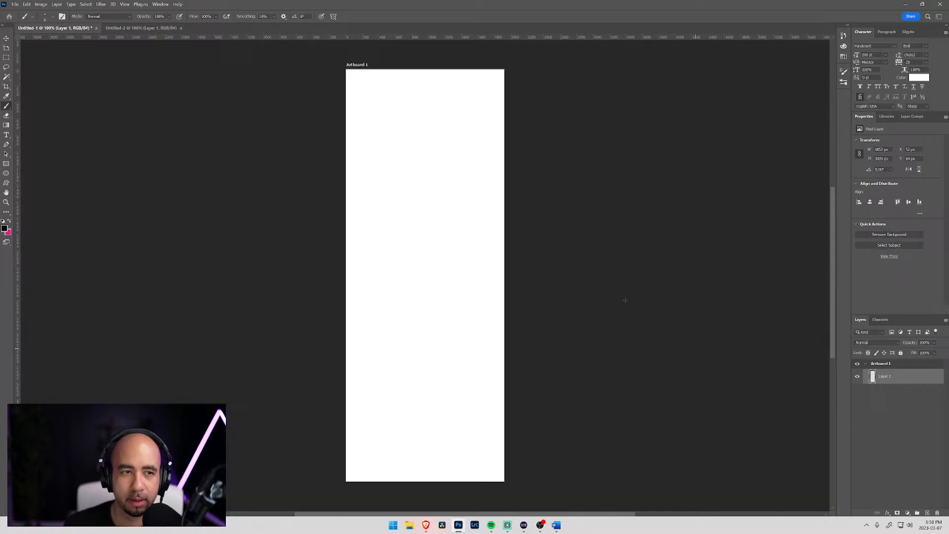
pyautogui.hotkey('ctrl', '1')
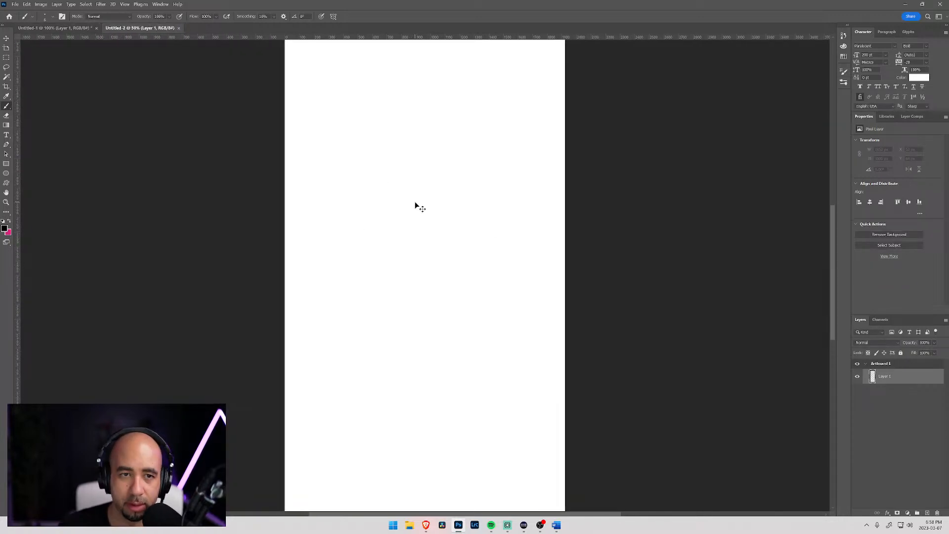
pyautogui.moveTo(391, 190); pyautogui.dragTo(399, 288)
pyautogui.moveTo(431, 148); pyautogui.dragTo(515, 200)
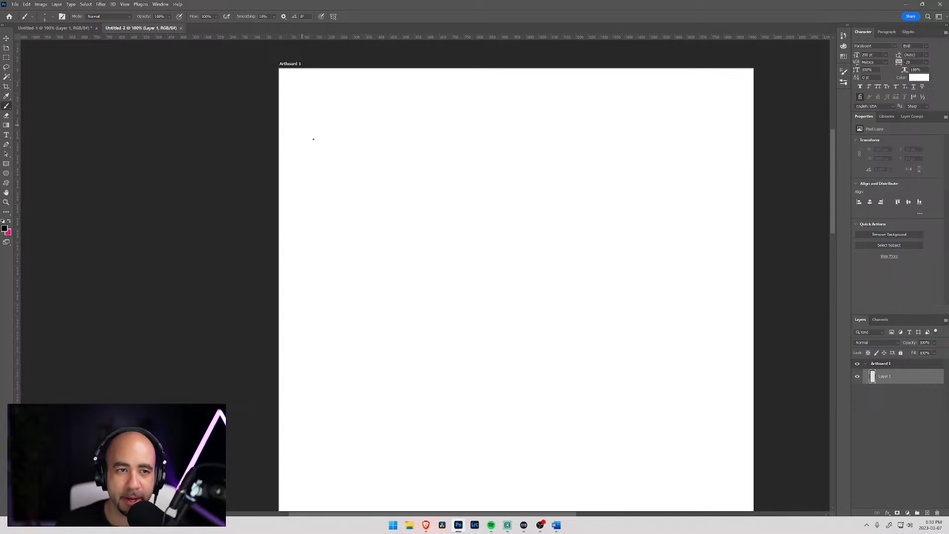
# Step: Sketch a crossed rectangle as a logo placeholder in the new artboard's upper-left corner
pyautogui.click(298, 89)
pyautogui.moveTo(297, 89)
pyautogui.mouseDown()
pyautogui.moveTo(297, 115)
pyautogui.moveTo(370, 115)
pyautogui.moveTo(374, 89)
pyautogui.mouseUp()
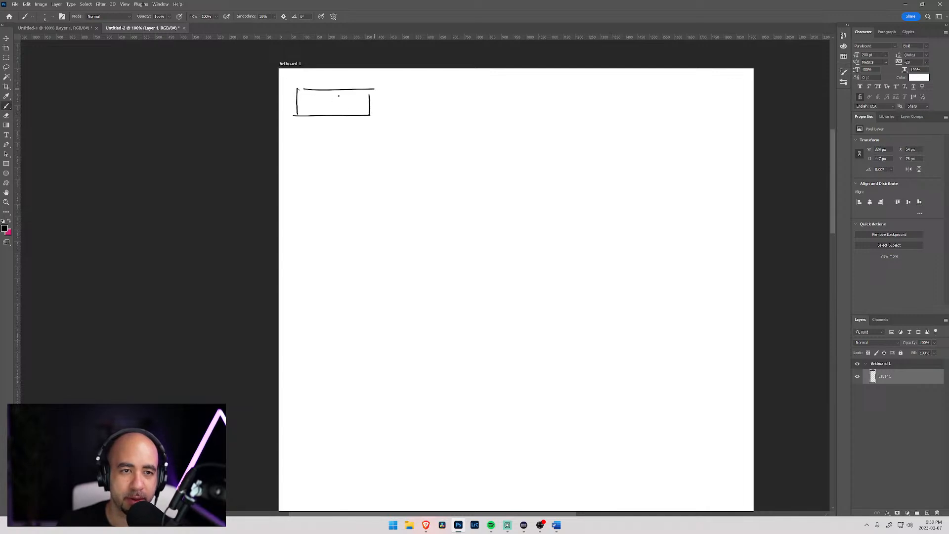
pyautogui.moveTo(297, 114); pyautogui.dragTo(370, 92)
pyautogui.moveTo(299, 91); pyautogui.dragTo(376, 115)
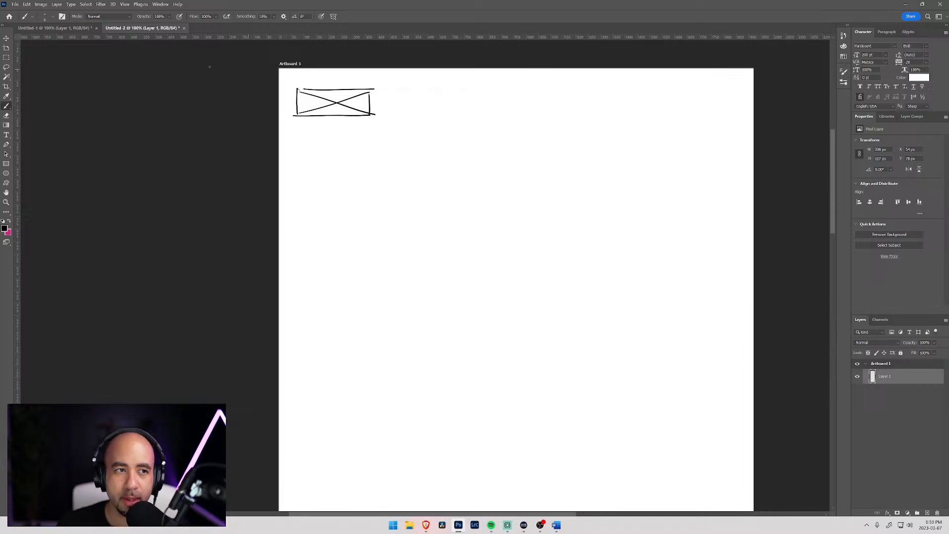
# Step: Review the handwritten Navigation list in the planning document and return to the page layout document
pyautogui.click(80, 28)
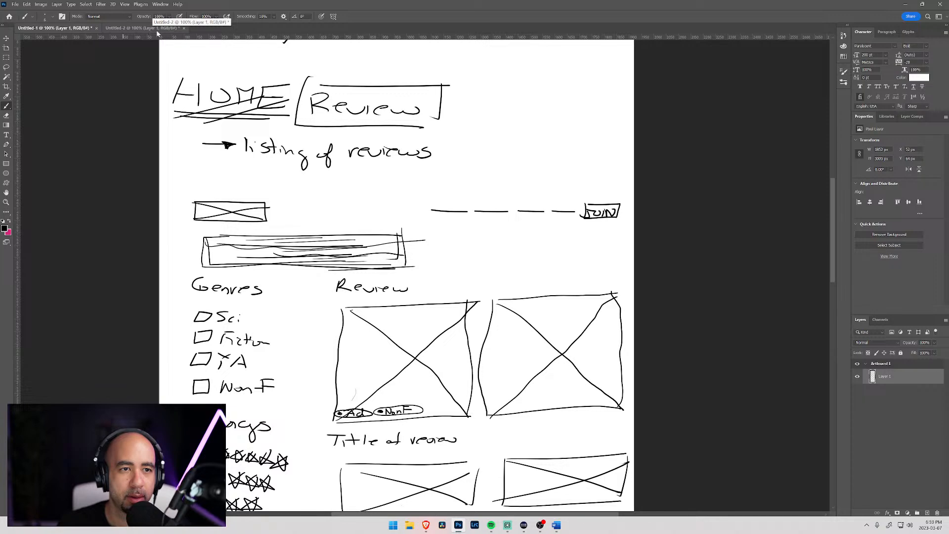
pyautogui.moveTo(237, 83); pyautogui.dragTo(255, 208)
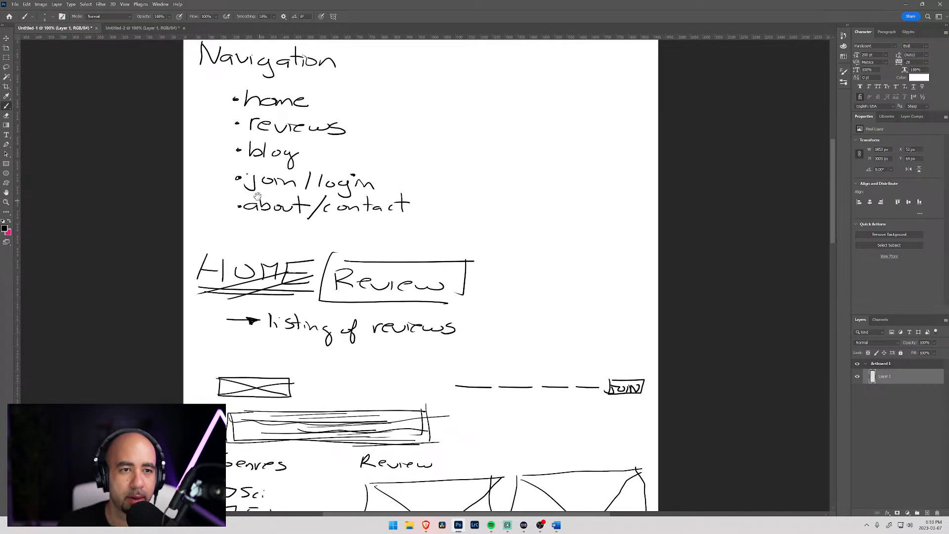
pyautogui.click(140, 28)
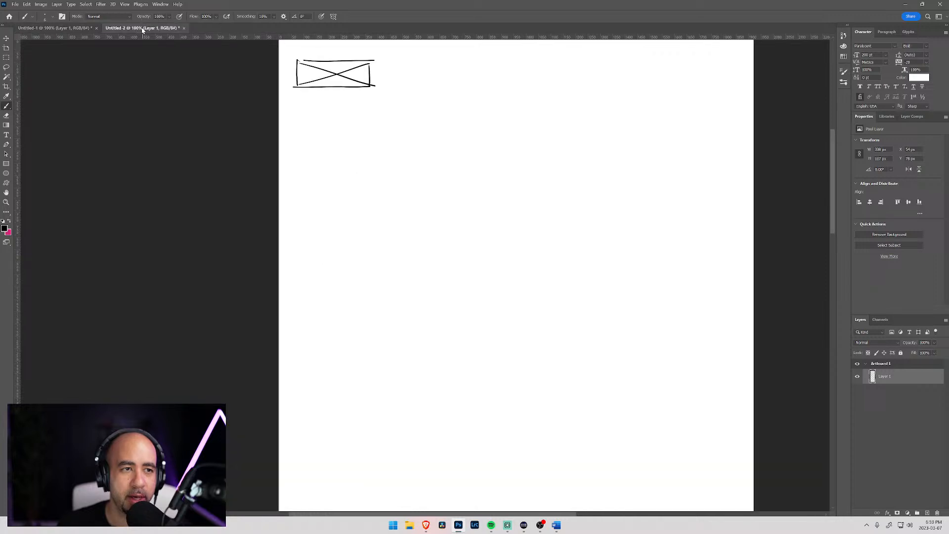
# Step: Start a horizontal text layer in the artboard's header, level with the logo placeholder and toward the opposite side
pyautogui.moveTo(535, 97); pyautogui.dragTo(433, 153)
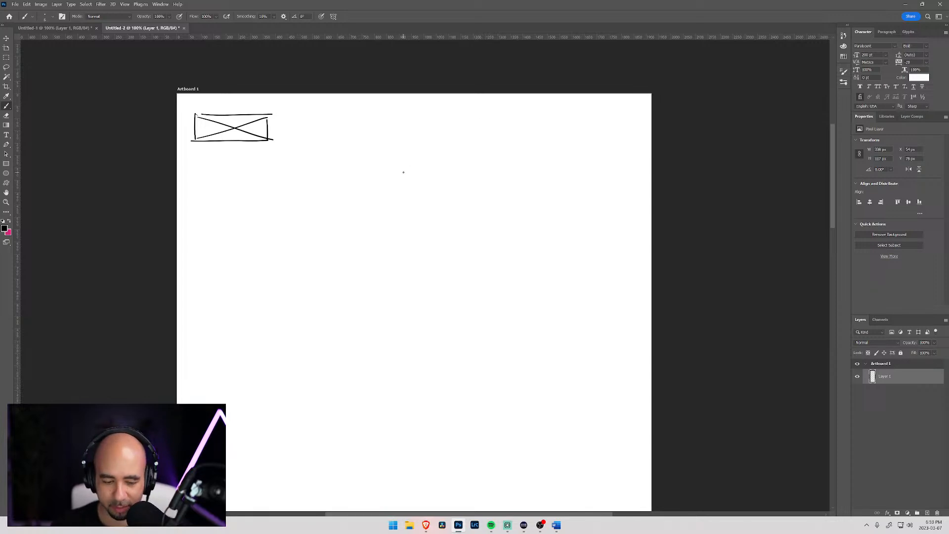
pyautogui.press('t')
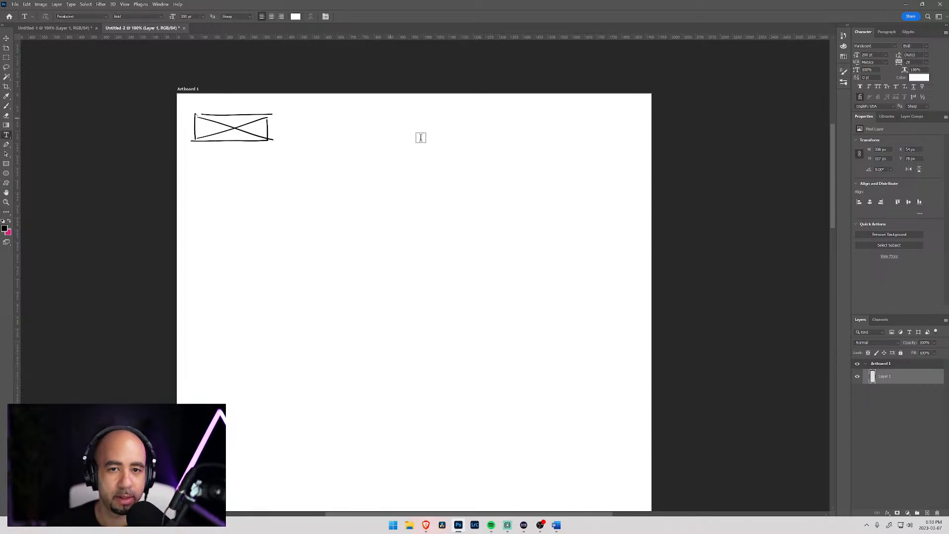
pyautogui.click(477, 132)
pyautogui.click(490, 128)
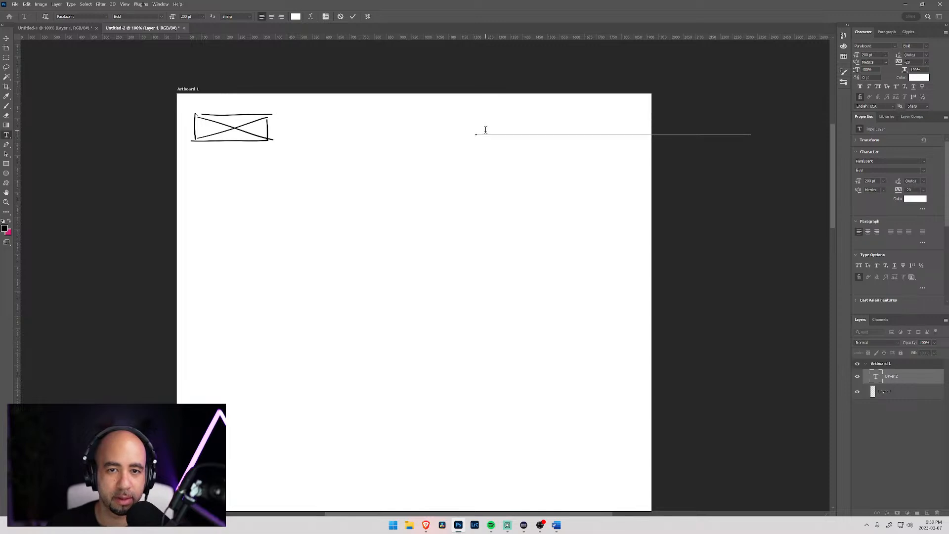
pyautogui.click(106, 17)
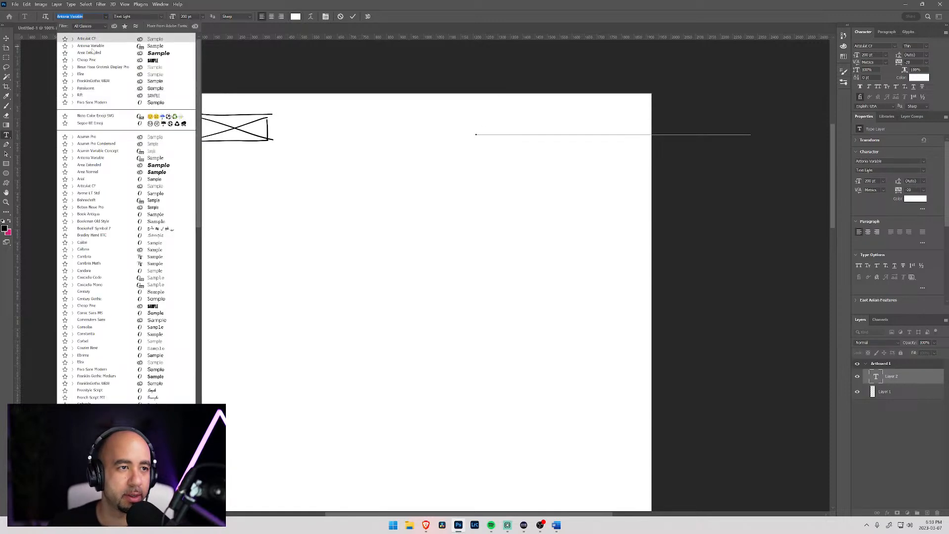
pyautogui.click(106, 39)
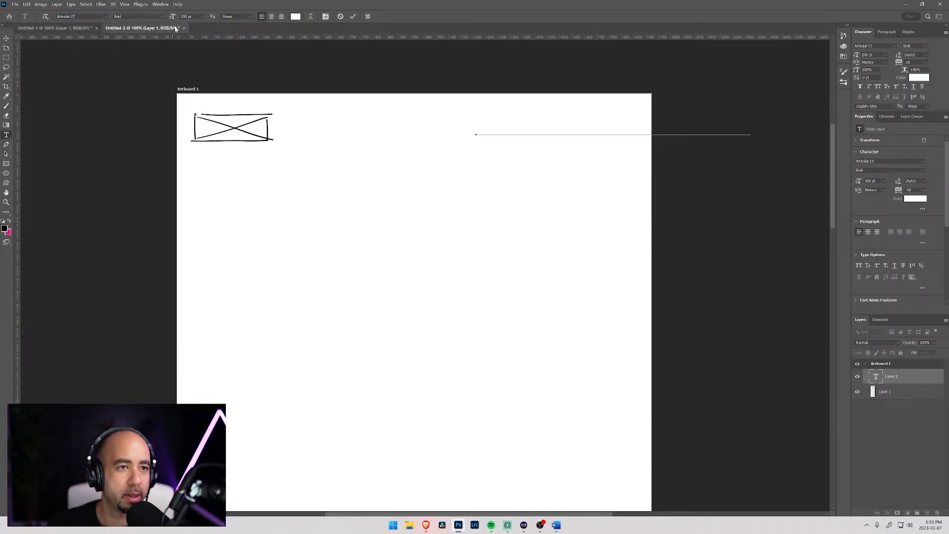
pyautogui.click(202, 17)
pyautogui.click(192, 84)
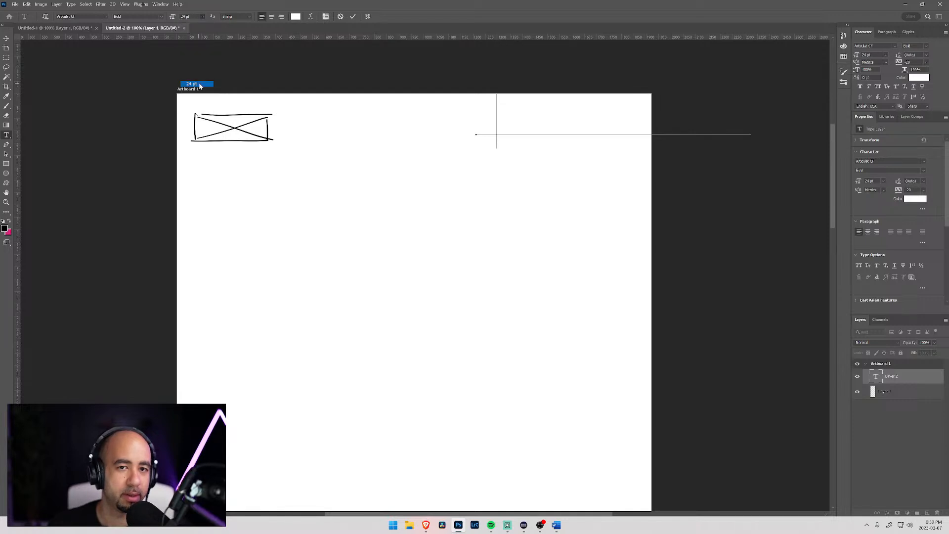
pyautogui.hotkey('ctrl', 'z')
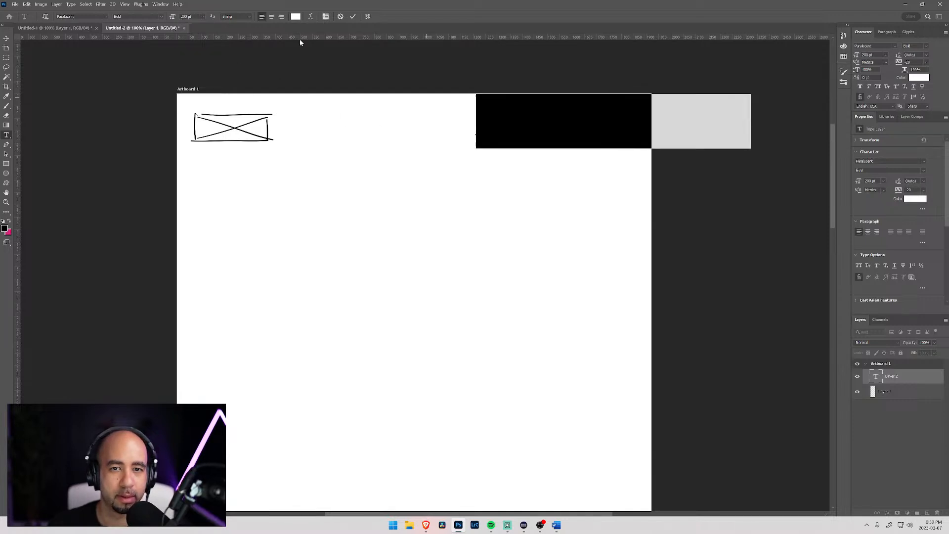
# Step: Format the new header text as Articulat CF Bold at 24 pt
pyautogui.click(202, 17)
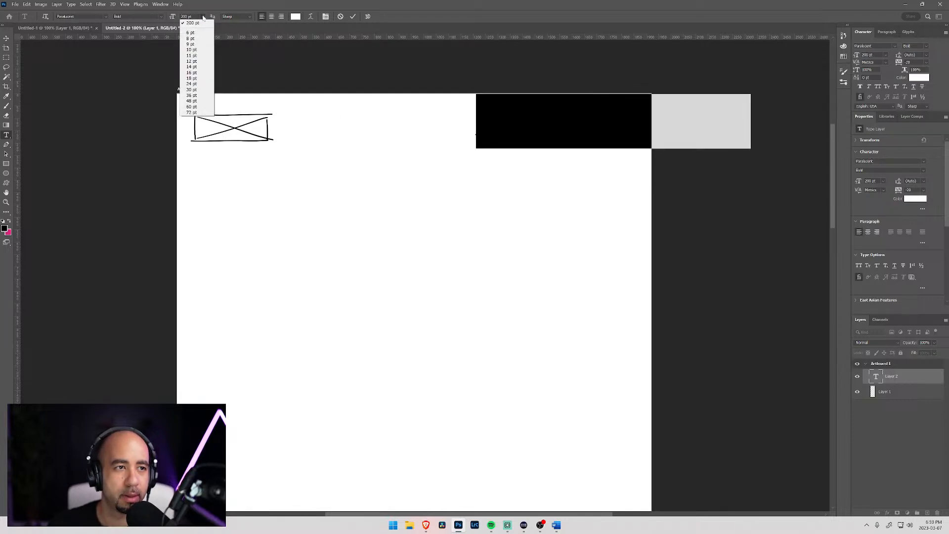
pyautogui.click(191, 78)
pyautogui.click(106, 17)
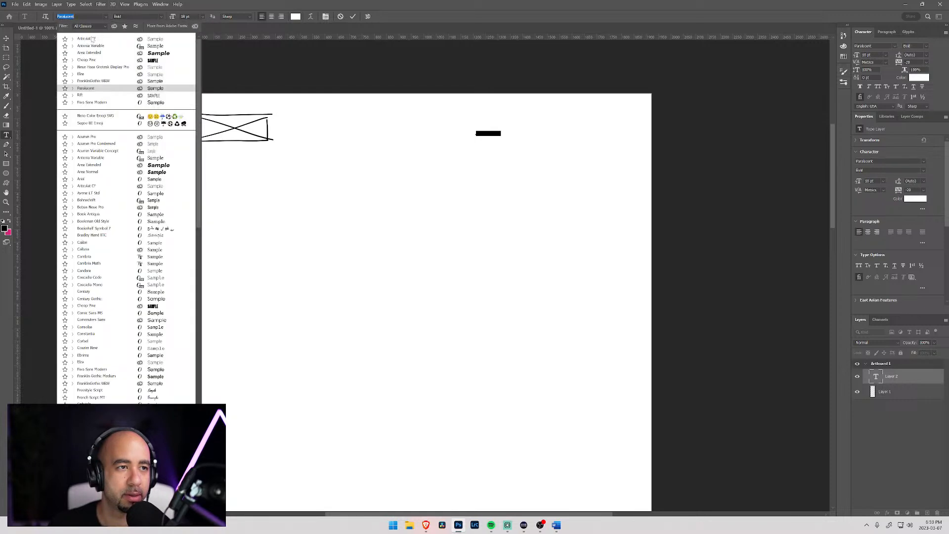
pyautogui.click(94, 40)
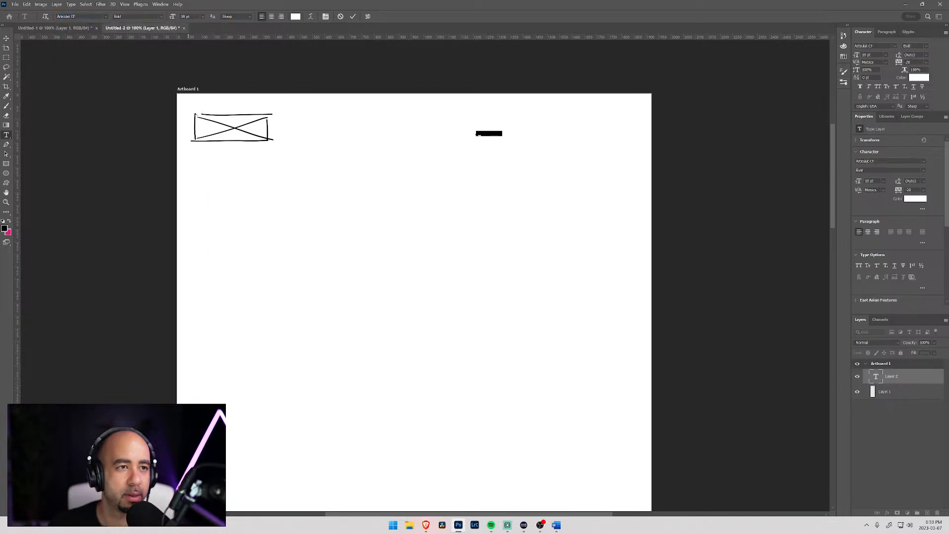
pyautogui.click(203, 16)
pyautogui.click(205, 84)
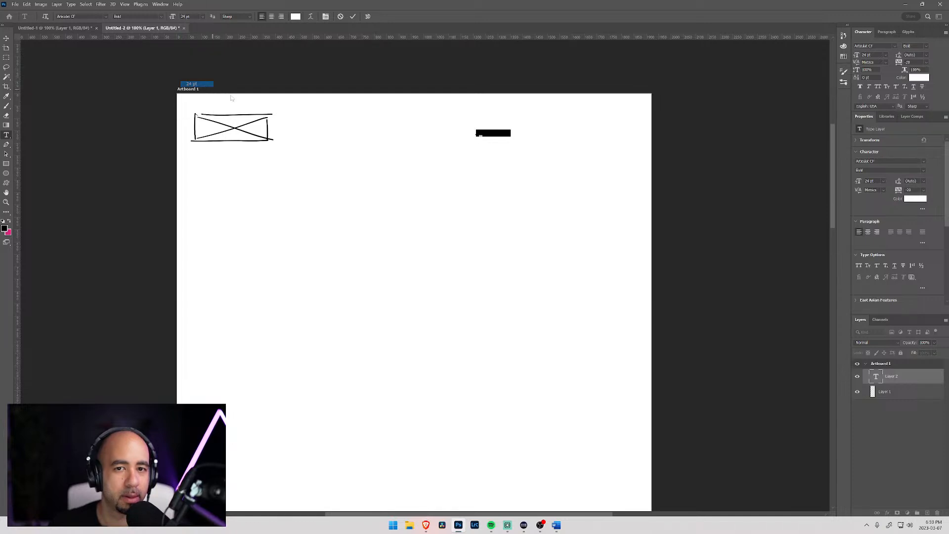
# Step: Replace the placeholder text with the spaced navigation items Reviews, Blog, About and Join
pyautogui.write('H')
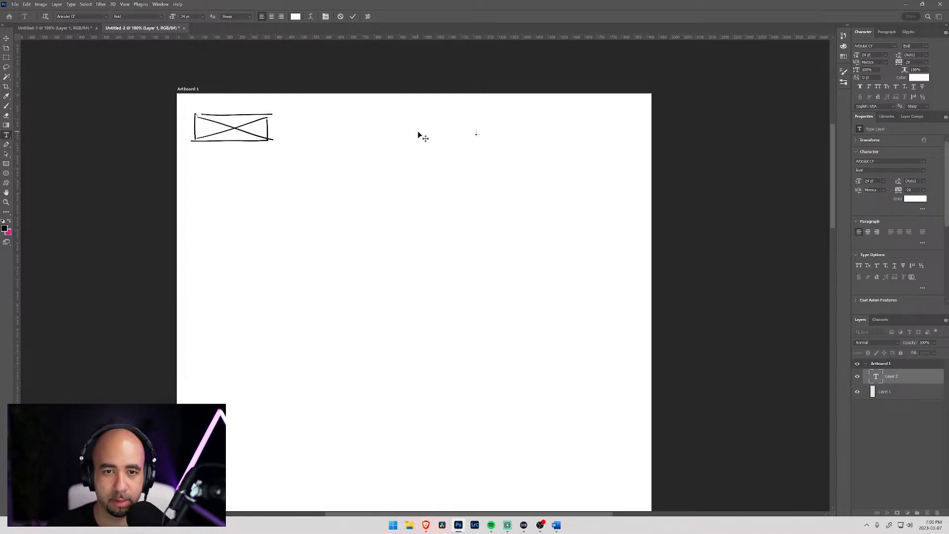
pyautogui.press('BackSpace')
pyautogui.press('BackSpace')
pyautogui.press('BackSpace')
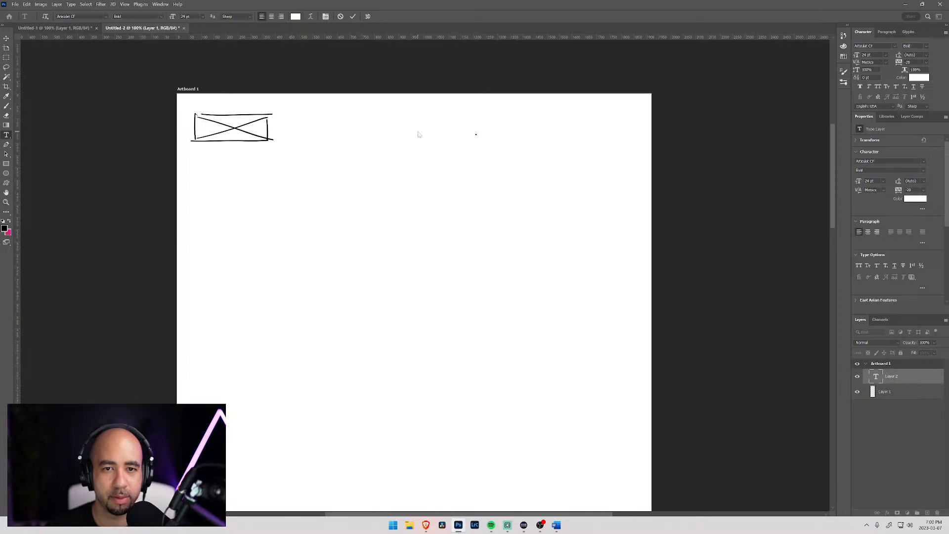
pyautogui.write('HOME')
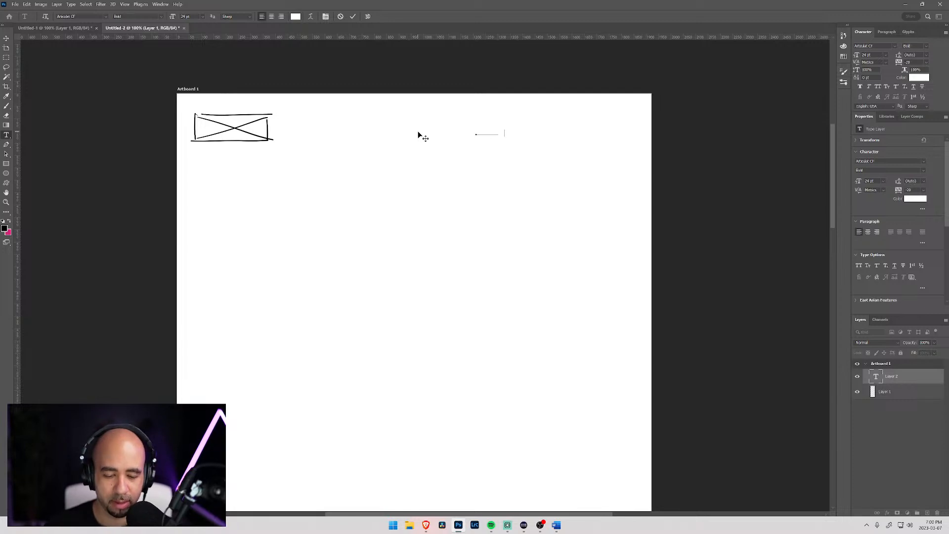
pyautogui.write('  Abo')
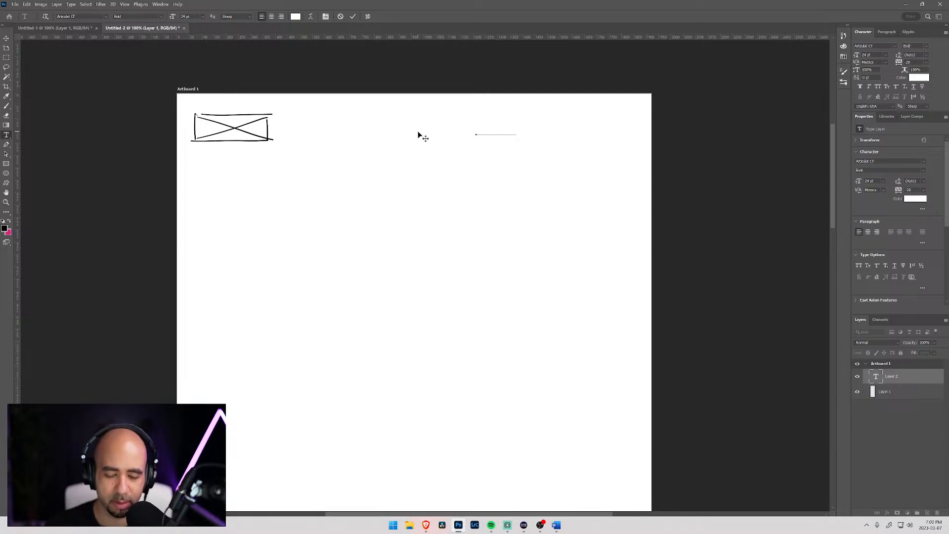
pyautogui.write('ut')
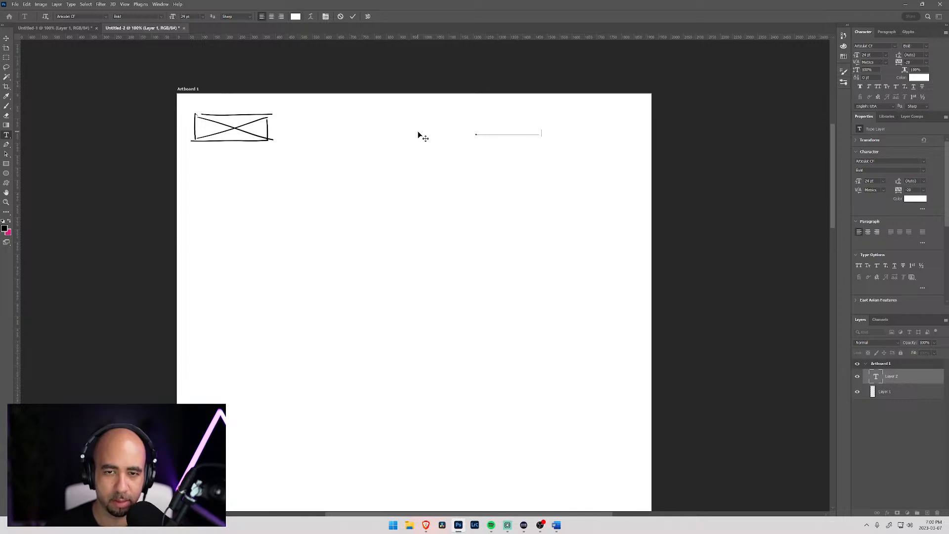
pyautogui.write('C')
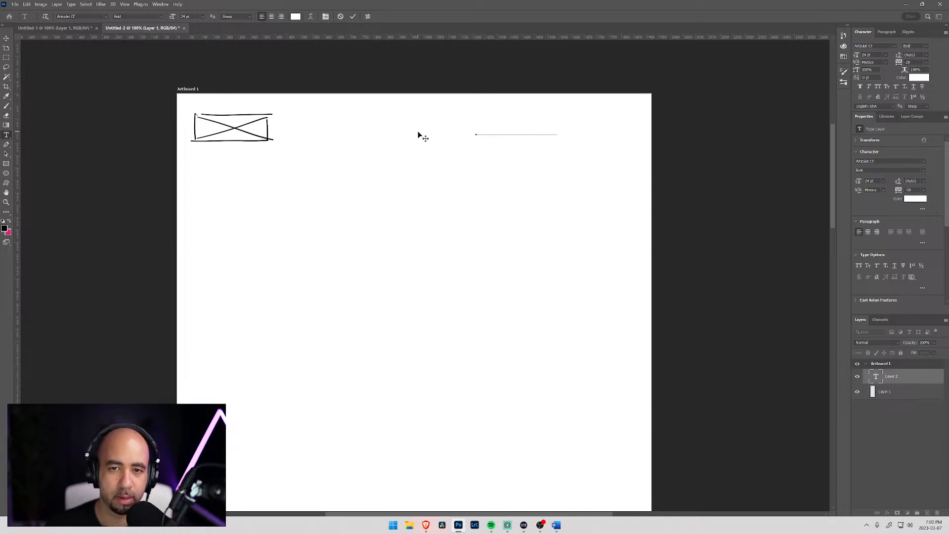
pyautogui.click(6, 38)
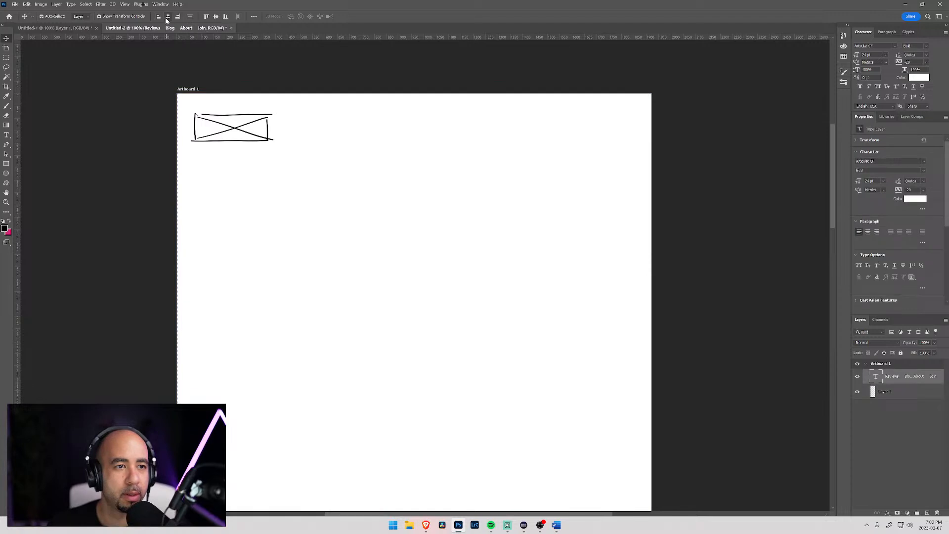
pyautogui.hotkey('ctrl', 'd')
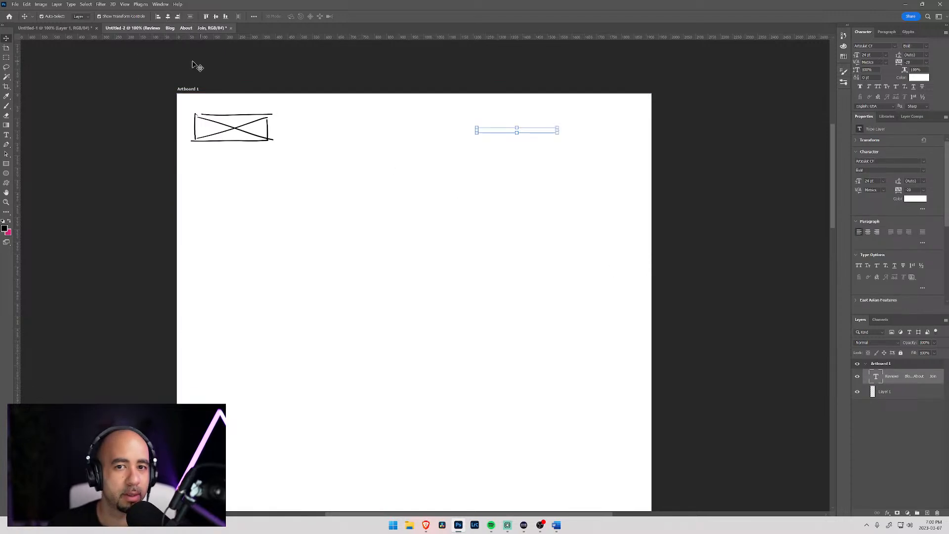
# Step: Set the navigation text's colour to black (000000)
pyautogui.click(6, 135)
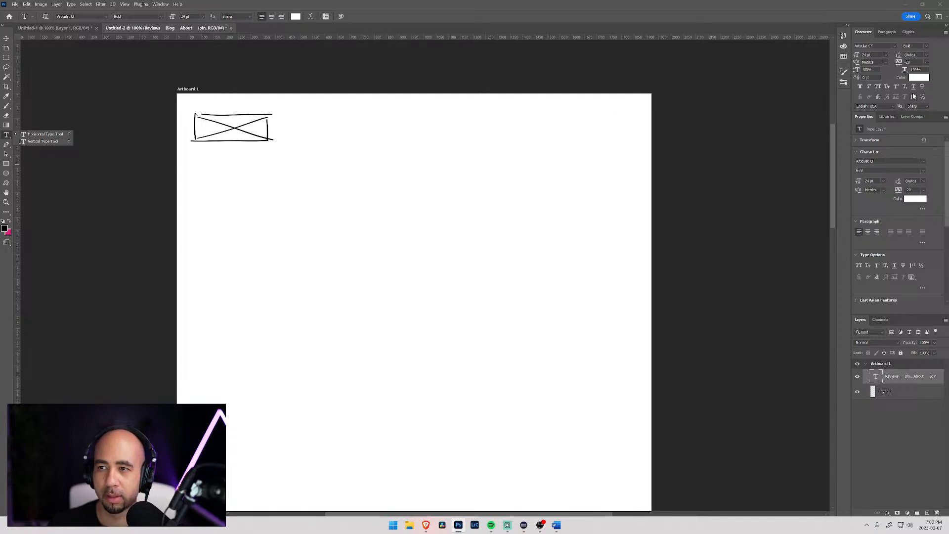
pyautogui.click(919, 77)
pyautogui.click(610, 286)
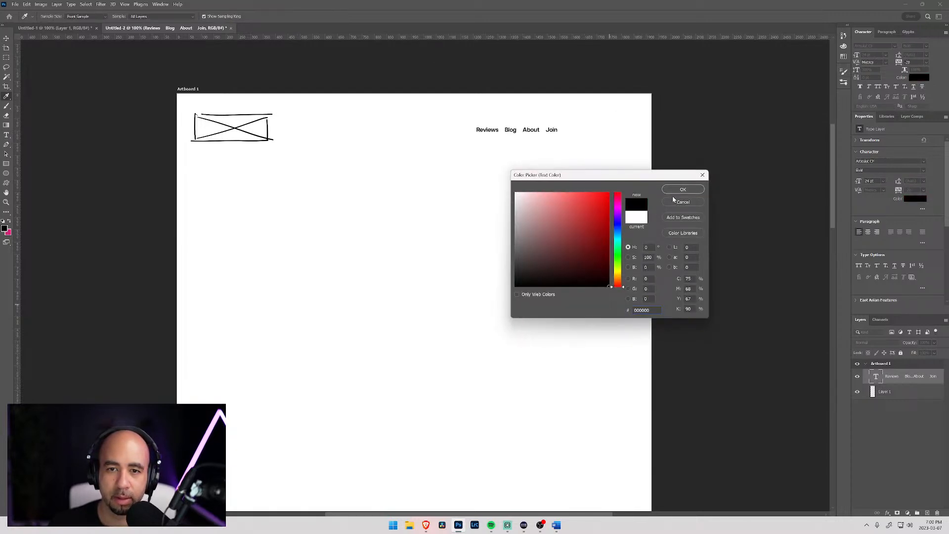
pyautogui.click(682, 190)
# Step: Delete the word Join from the navigation text and nudge the remaining items slightly up and to the left
pyautogui.moveTo(545, 130); pyautogui.dragTo(582, 136)
pyautogui.press('BackSpace')
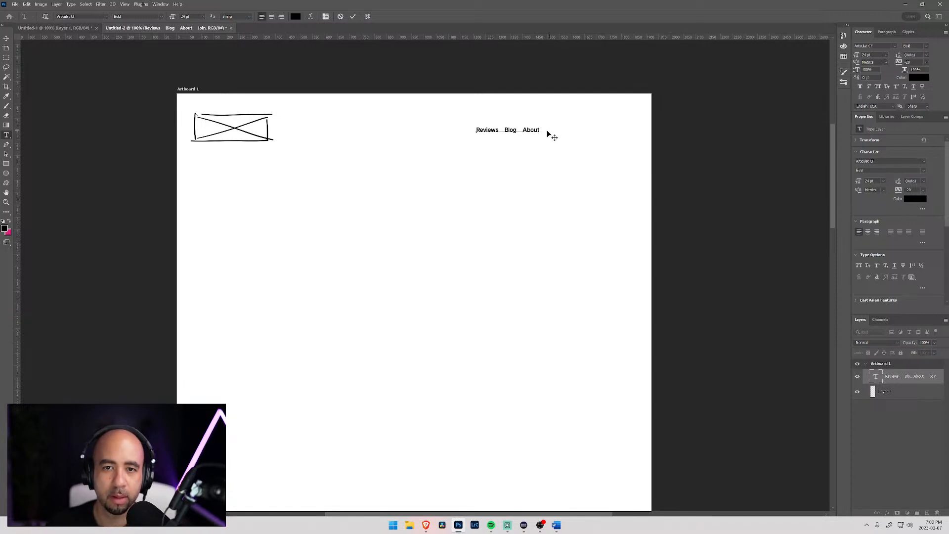
pyautogui.click(6, 38)
pyautogui.moveTo(506, 132); pyautogui.dragTo(502, 130)
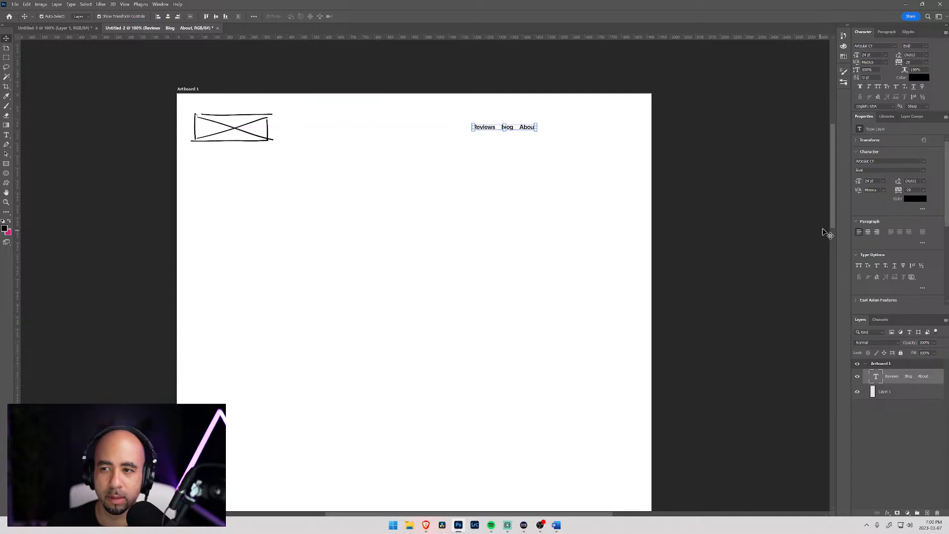
# Step: Enlarge the navigation text to 36 pt and reposition it in the header, leaving room for a button after About
pyautogui.click(886, 55)
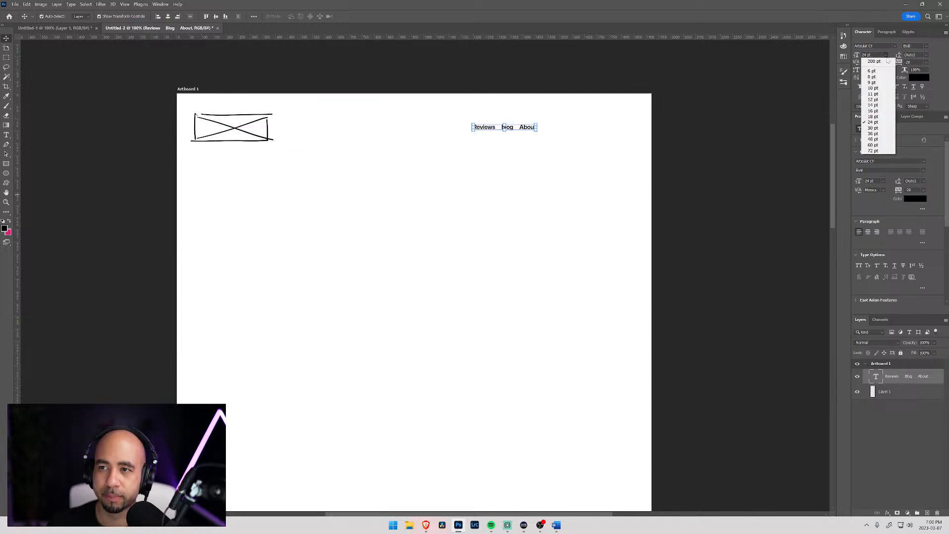
pyautogui.click(878, 133)
pyautogui.moveTo(488, 126); pyautogui.dragTo(479, 127)
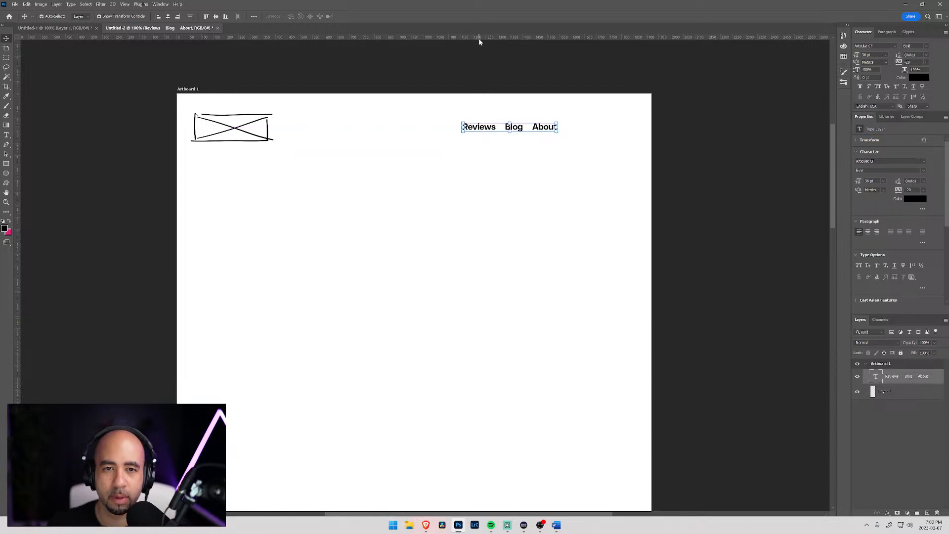
pyautogui.moveTo(489, 129); pyautogui.dragTo(499, 128)
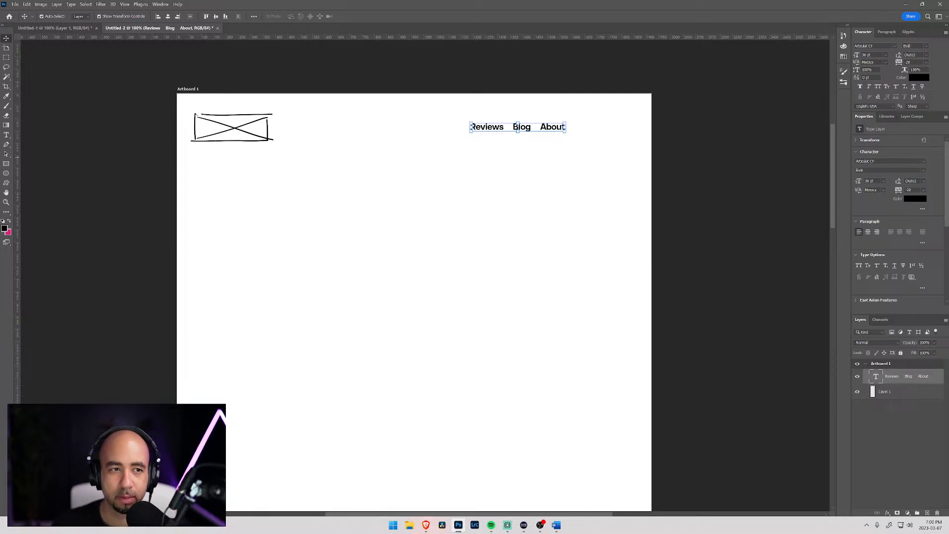
# Step: Sketch a rounded JOIN button on Layer 1 after the About item, redoing the unsatisfactory brush strokes
pyautogui.press('b')
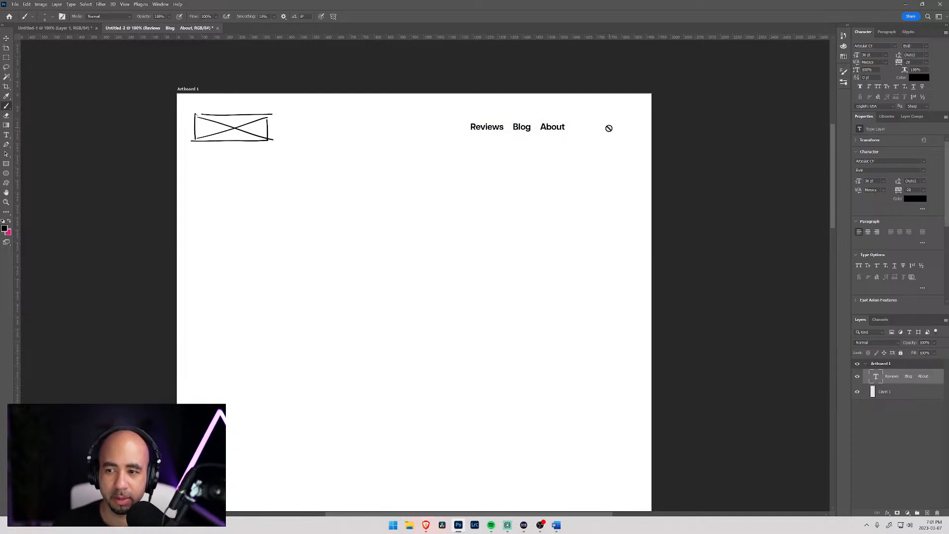
pyautogui.click(886, 391)
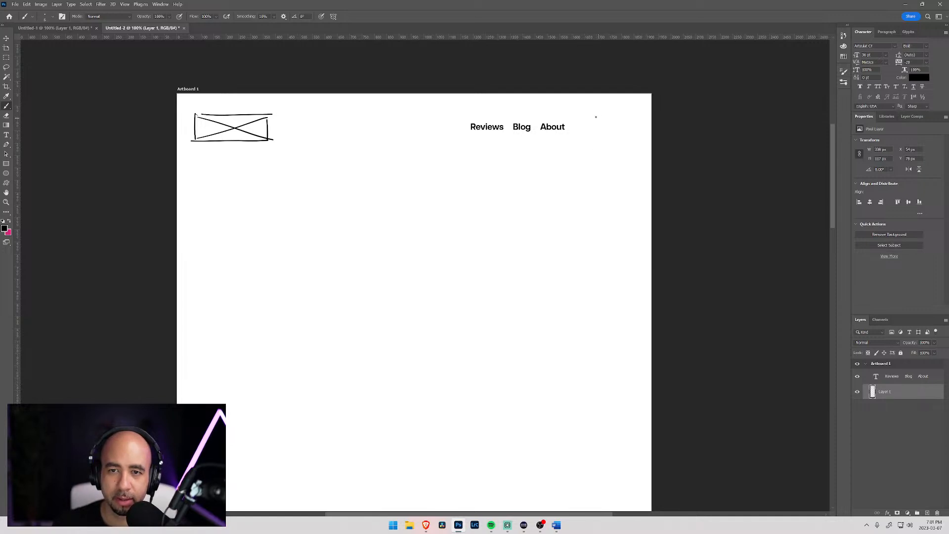
pyautogui.moveTo(583, 116)
pyautogui.mouseDown()
pyautogui.moveTo(582, 134)
pyautogui.moveTo(618, 135)
pyautogui.moveTo(632, 123)
pyautogui.moveTo(572, 125)
pyautogui.moveTo(588, 140)
pyautogui.moveTo(582, 130)
pyautogui.moveTo(616, 135)
pyautogui.moveTo(633, 125)
pyautogui.moveTo(595, 119)
pyautogui.moveTo(582, 124)
pyautogui.moveTo(611, 136)
pyautogui.moveTo(637, 128)
pyautogui.moveTo(598, 120)
pyautogui.moveTo(596, 133)
pyautogui.moveTo(587, 132)
pyautogui.moveTo(601, 124)
pyautogui.moveTo(621, 133)
pyautogui.mouseUp()
pyautogui.hotkey('ctrl', 'z')
pyautogui.hotkey('ctrl', 'z')
pyautogui.hotkey('ctrl', 'z')
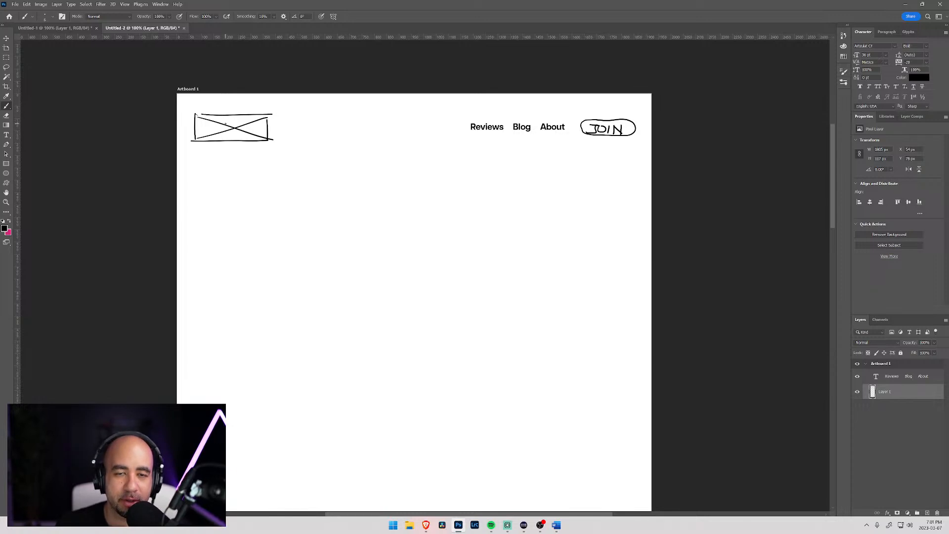
# Step: Add Home in front of Reviews in the navigation text
pyautogui.press('t')
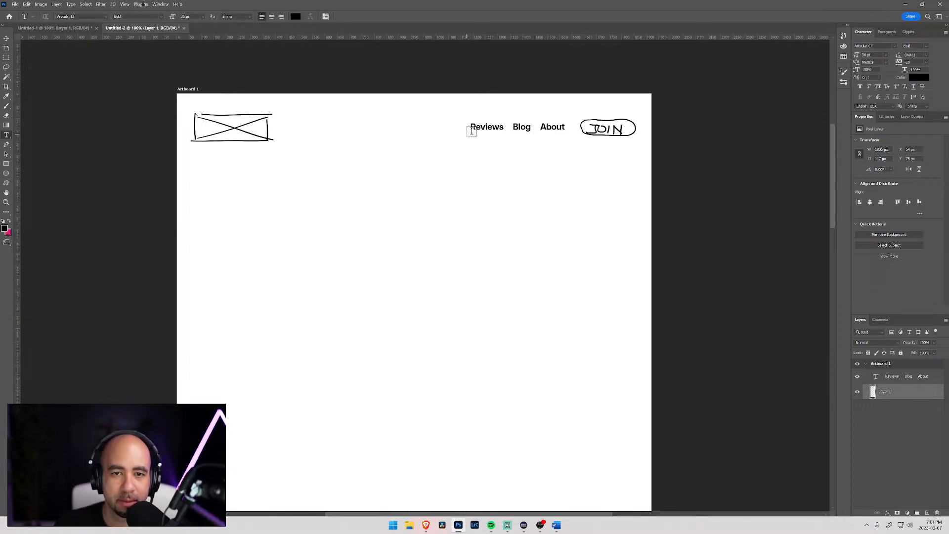
pyautogui.click(472, 128)
pyautogui.write('Home')
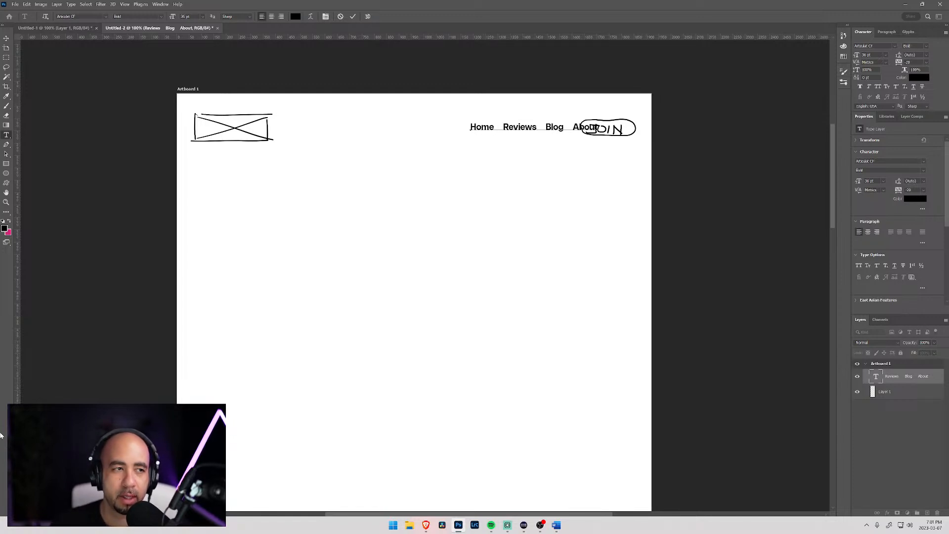
pyautogui.click(6, 38)
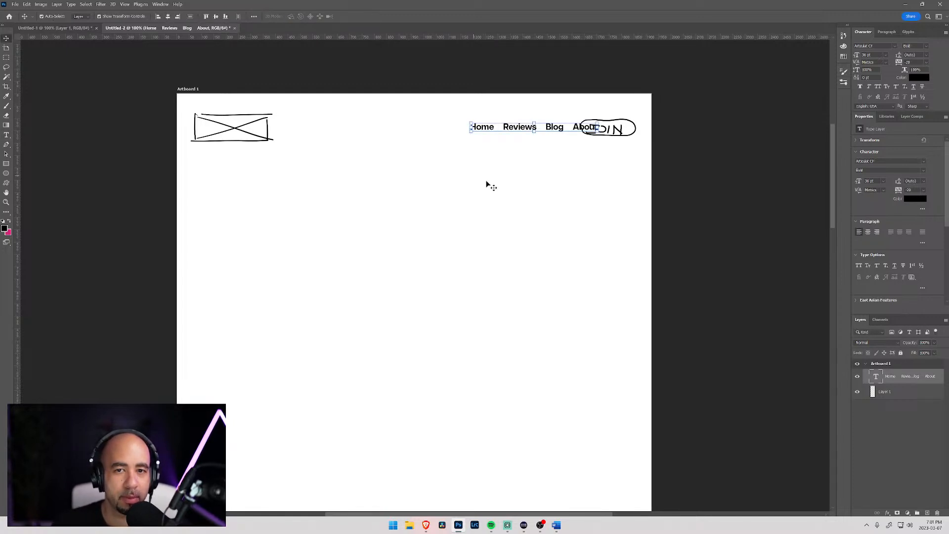
# Step: Move the navigation text left so that it clears the JOIN button in the header
pyautogui.moveTo(493, 130); pyautogui.dragTo(456, 131)
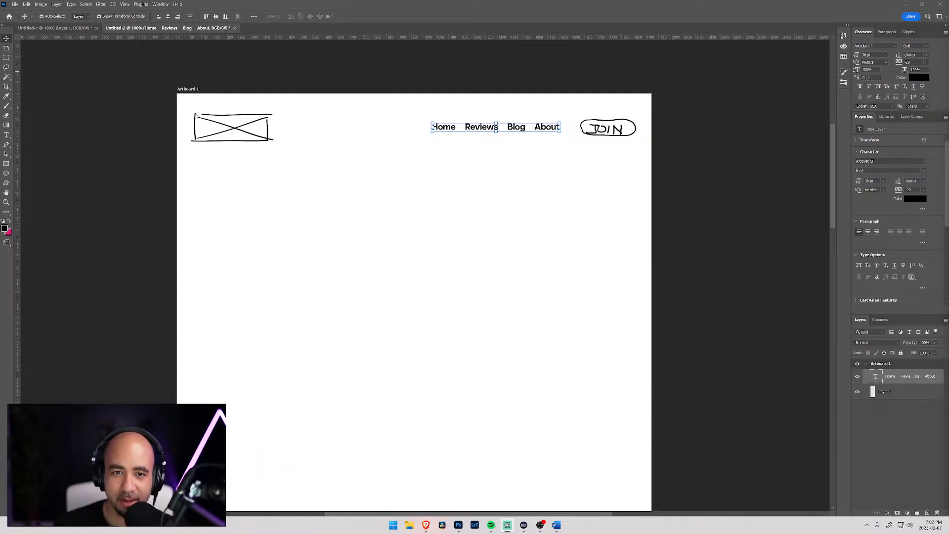
pyautogui.moveTo(390, 227); pyautogui.dragTo(416, 239)
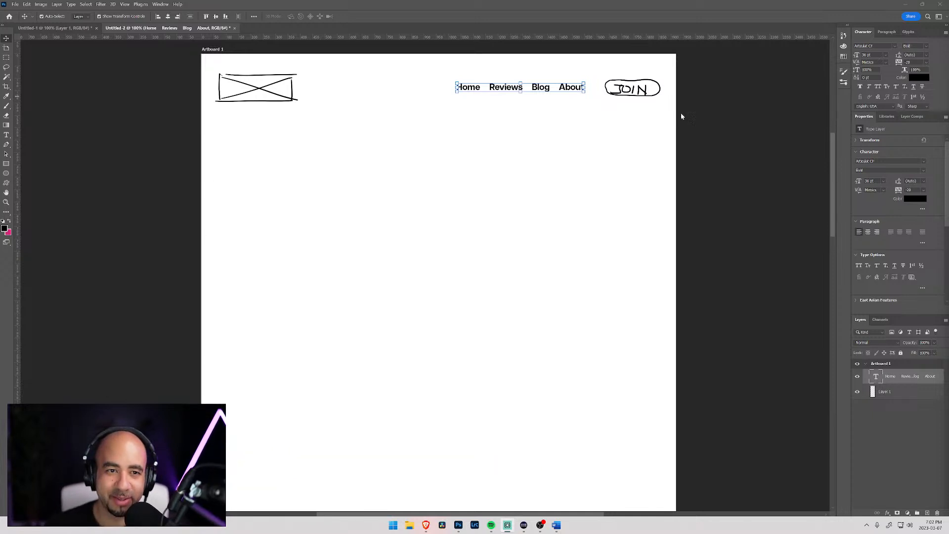
pyautogui.moveTo(445, 212); pyautogui.dragTo(462, 186)
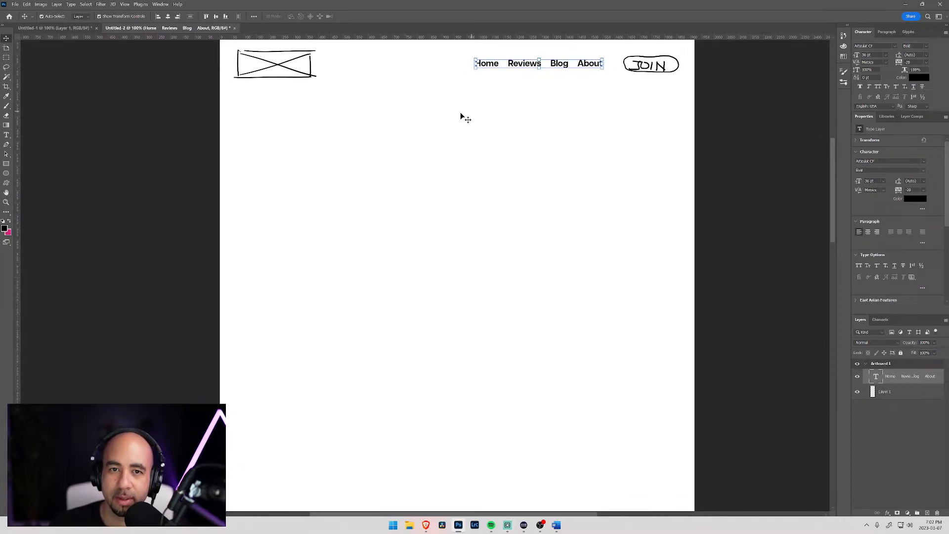
# Step: On Layer 1, brush two stacked rectangular text placeholders centred below the header, with the lower one narrower
pyautogui.click(6, 39)
pyautogui.click(7, 39)
pyautogui.click(873, 391)
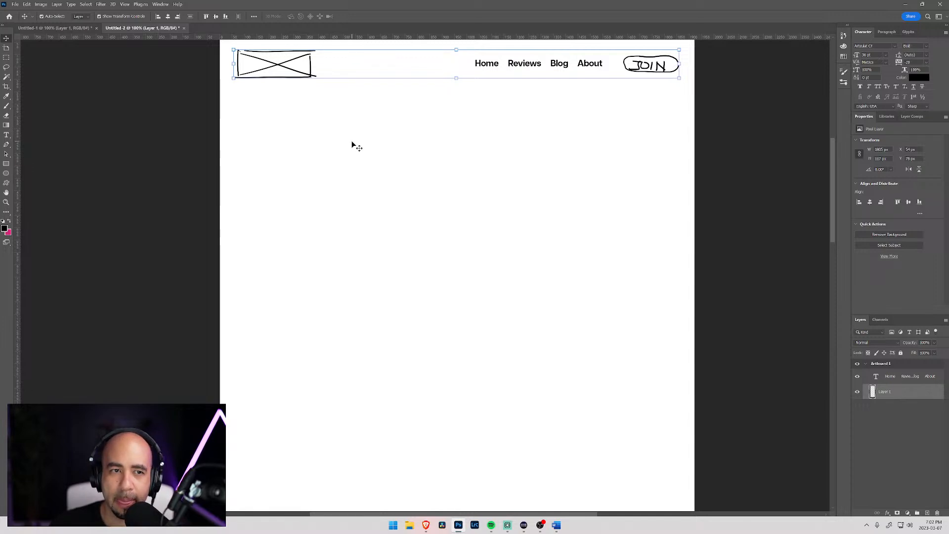
pyautogui.click(78, 28)
pyautogui.click(120, 29)
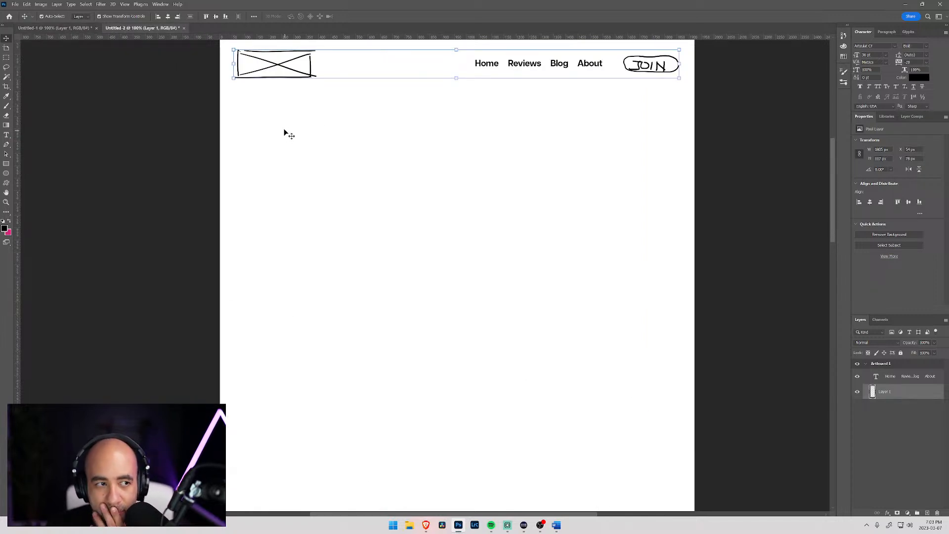
pyautogui.press('b')
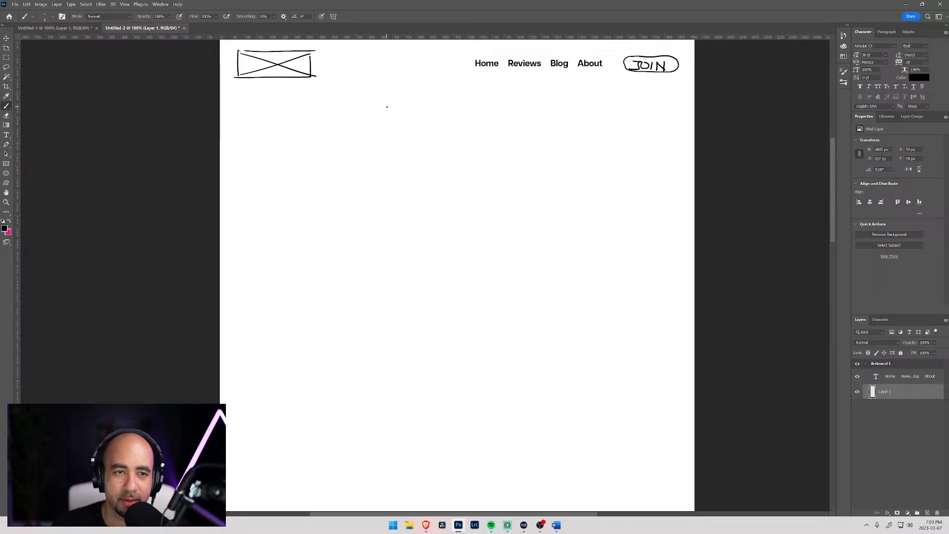
pyautogui.moveTo(386, 109)
pyautogui.mouseDown()
pyautogui.moveTo(384, 123)
pyautogui.moveTo(473, 126)
pyautogui.moveTo(512, 123)
pyautogui.moveTo(515, 104)
pyautogui.mouseUp()
pyautogui.moveTo(388, 108); pyautogui.dragTo(515, 104)
pyautogui.moveTo(406, 140)
pyautogui.mouseDown()
pyautogui.moveTo(493, 155)
pyautogui.moveTo(498, 137)
pyautogui.moveTo(415, 137)
pyautogui.moveTo(500, 136)
pyautogui.mouseUp()
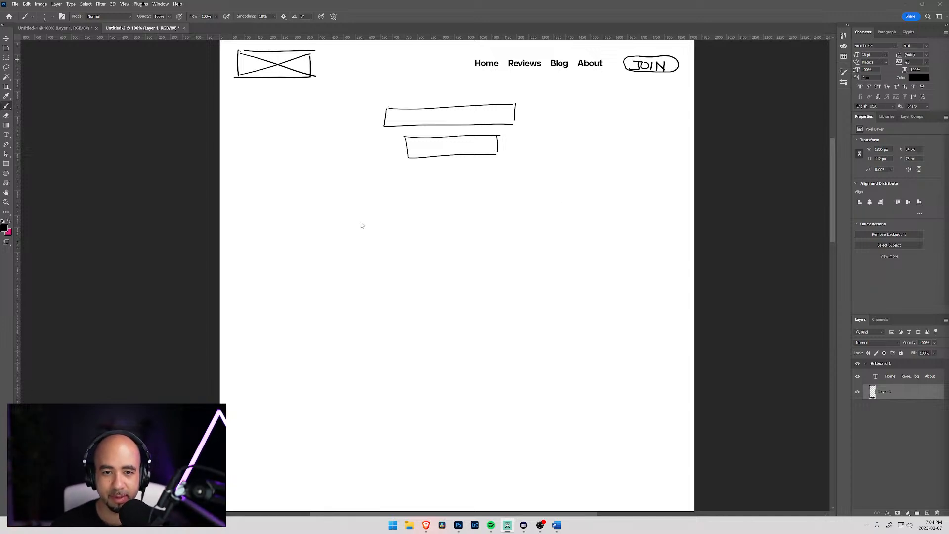
# Step: Sketch a graph with $ against time and a steeply rising curve below the text placeholders
pyautogui.moveTo(321, 232)
pyautogui.mouseDown()
pyautogui.moveTo(328, 322)
pyautogui.moveTo(568, 316)
pyautogui.mouseUp()
pyautogui.moveTo(288, 266)
pyautogui.mouseDown()
pyautogui.moveTo(297, 286)
pyautogui.moveTo(283, 285)
pyautogui.mouseUp()
pyautogui.moveTo(280, 263); pyautogui.dragTo(285, 281)
pyautogui.moveTo(281, 260); pyautogui.dragTo(293, 281)
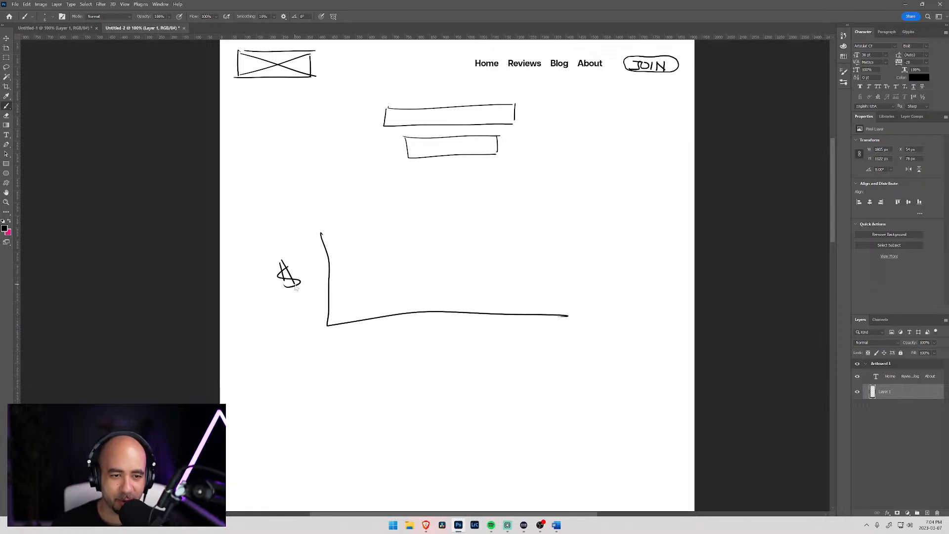
pyautogui.moveTo(390, 340)
pyautogui.mouseDown()
pyautogui.moveTo(393, 362)
pyautogui.moveTo(405, 352)
pyautogui.mouseUp()
pyautogui.moveTo(407, 354); pyautogui.dragTo(456, 360)
pyautogui.moveTo(341, 314)
pyautogui.mouseDown()
pyautogui.moveTo(509, 292)
pyautogui.moveTo(579, 240)
pyautogui.moveTo(614, 176)
pyautogui.moveTo(617, 142)
pyautogui.mouseUp()
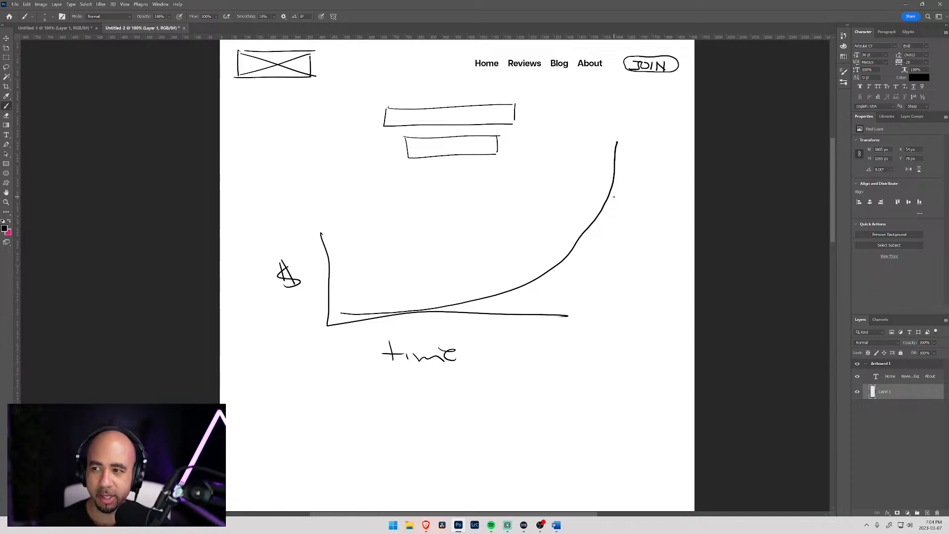
# Step: Undo the graph sketch and redraw the upper edge of the smaller text placeholder
pyautogui.press('r')
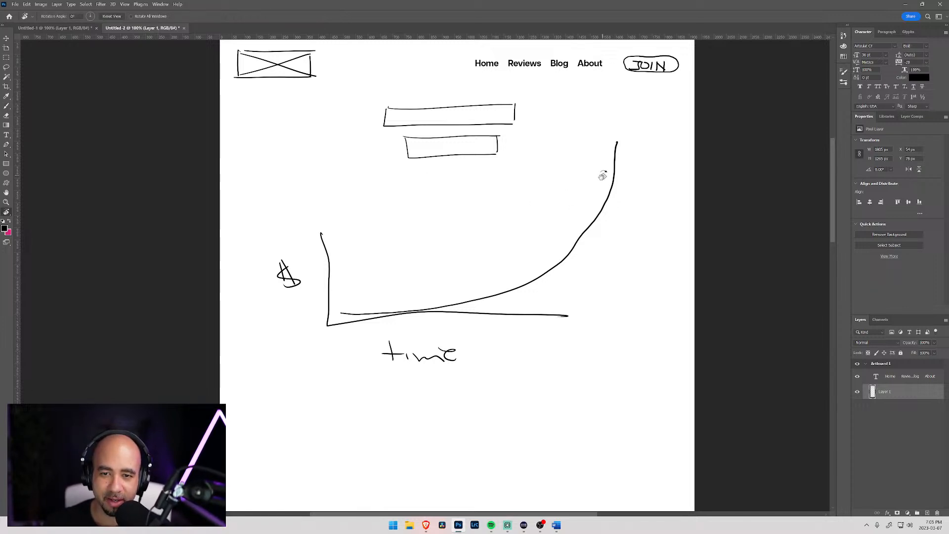
pyautogui.hotkey('ctrl', 'z')
pyautogui.hotkey('ctrl', 'z')
pyautogui.hotkey('ctrl', 'z')
pyautogui.hotkey('ctrl', 'z')
pyautogui.hotkey('ctrl', 'z')
pyautogui.hotkey('ctrl', 'z')
pyautogui.hotkey('ctrl', 'z')
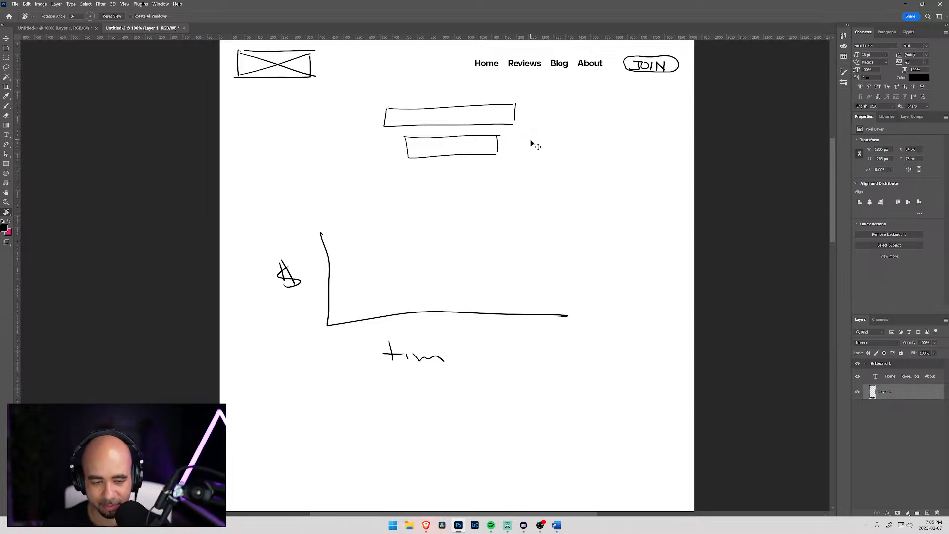
pyautogui.hotkey('ctrl', 'z')
pyautogui.hotkey('ctrl', 'z')
pyautogui.hotkey('ctrl', 'z')
pyautogui.hotkey('ctrl', 'z')
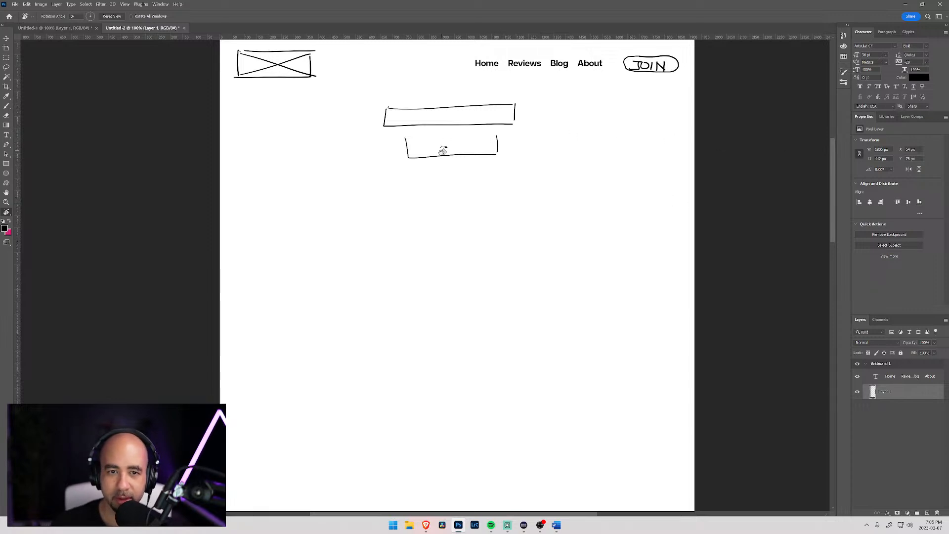
pyautogui.press('b')
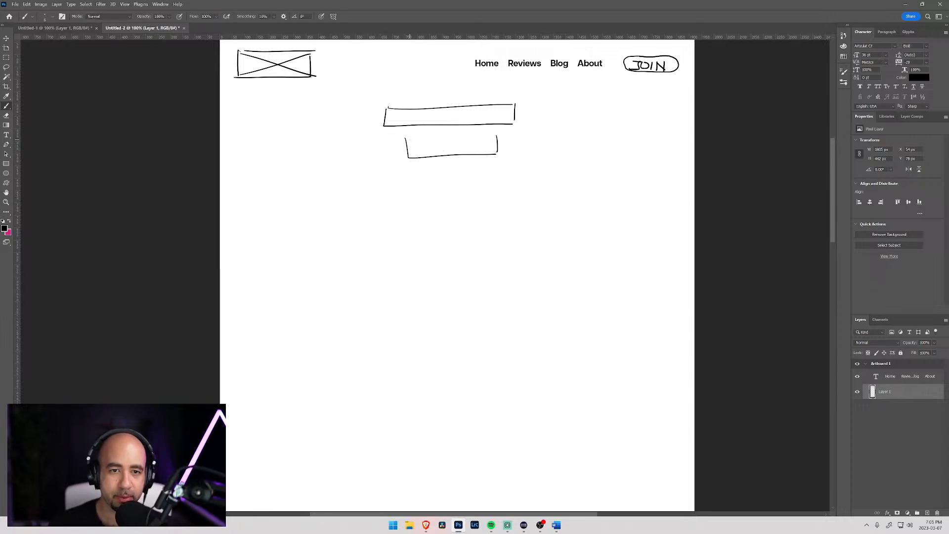
pyautogui.moveTo(409, 139); pyautogui.dragTo(500, 138)
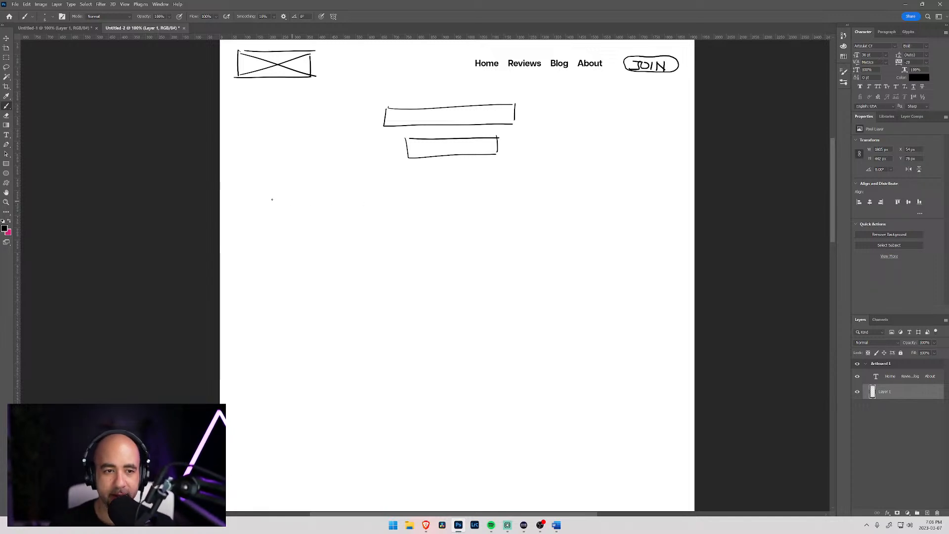
# Step: Handwrite the section heading "Latest Reviews" below the text placeholders, toward the page's left side
pyautogui.moveTo(273, 201)
pyautogui.mouseDown()
pyautogui.moveTo(273, 215)
pyautogui.moveTo(314, 214)
pyautogui.mouseUp()
pyautogui.moveTo(325, 209)
pyautogui.mouseDown()
pyautogui.moveTo(319, 216)
pyautogui.moveTo(339, 209)
pyautogui.mouseUp()
pyautogui.moveTo(344, 203)
pyautogui.mouseDown()
pyautogui.moveTo(345, 217)
pyautogui.moveTo(407, 221)
pyautogui.moveTo(378, 222)
pyautogui.mouseUp()
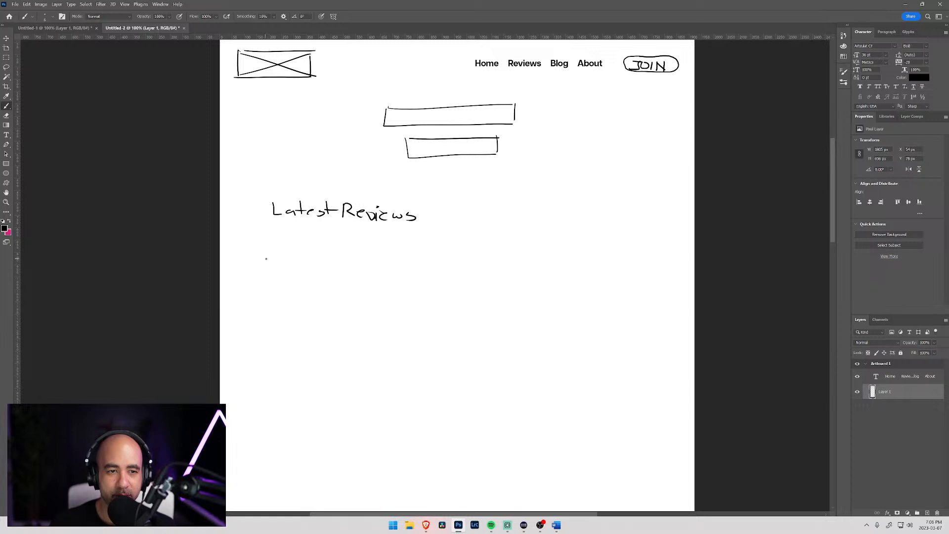
# Step: Sketch a row of three crossed image placeholders under the Latest Reviews heading, making the rightmost one widest
pyautogui.moveTo(254, 256)
pyautogui.mouseDown()
pyautogui.moveTo(256, 301)
pyautogui.moveTo(355, 303)
pyautogui.mouseUp()
pyautogui.moveTo(345, 262); pyautogui.dragTo(352, 293)
pyautogui.moveTo(267, 257)
pyautogui.mouseDown()
pyautogui.moveTo(340, 257)
pyautogui.moveTo(259, 289)
pyautogui.moveTo(351, 297)
pyautogui.mouseUp()
pyautogui.moveTo(376, 257); pyautogui.dragTo(481, 296)
pyautogui.moveTo(482, 247); pyautogui.dragTo(486, 289)
pyautogui.moveTo(394, 252)
pyautogui.mouseDown()
pyautogui.moveTo(484, 247)
pyautogui.moveTo(486, 288)
pyautogui.moveTo(389, 290)
pyautogui.mouseUp()
pyautogui.moveTo(519, 245)
pyautogui.mouseDown()
pyautogui.moveTo(521, 296)
pyautogui.moveTo(679, 296)
pyautogui.mouseUp()
pyautogui.moveTo(678, 234); pyautogui.dragTo(675, 282)
pyautogui.moveTo(532, 243); pyautogui.dragTo(669, 238)
pyautogui.moveTo(537, 288); pyautogui.dragTo(645, 257)
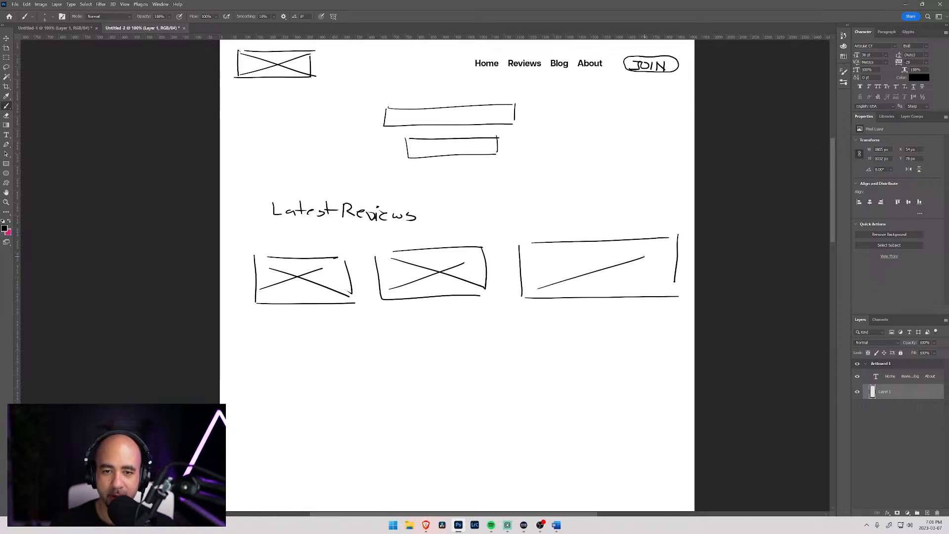
pyautogui.moveTo(532, 253); pyautogui.dragTo(673, 282)
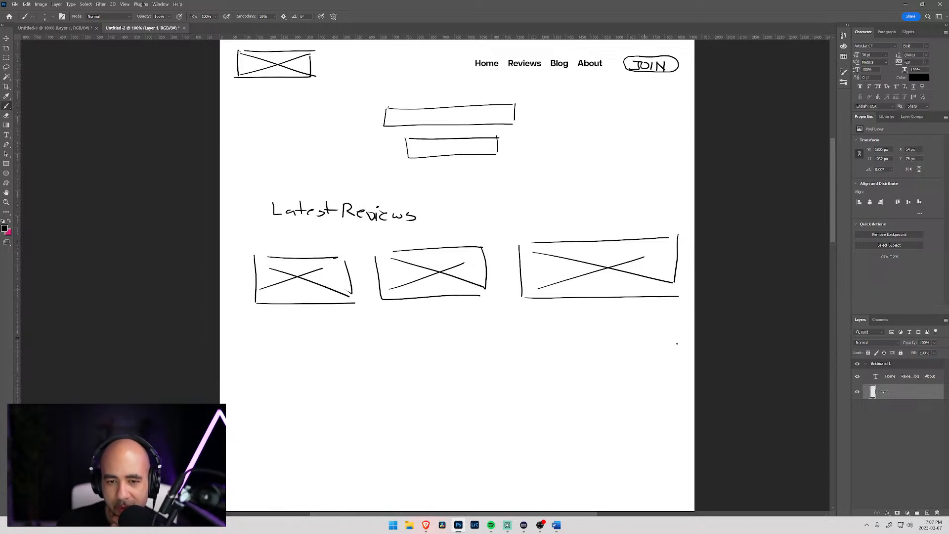
# Step: Handwrite "See all reviews" with a filled right-pointing arrow below the widest image placeholder
pyautogui.moveTo(611, 331)
pyautogui.mouseDown()
pyautogui.moveTo(601, 344)
pyautogui.moveTo(656, 344)
pyautogui.moveTo(624, 354)
pyautogui.moveTo(632, 362)
pyautogui.moveTo(684, 362)
pyautogui.moveTo(672, 365)
pyautogui.moveTo(682, 345)
pyautogui.moveTo(692, 349)
pyautogui.moveTo(680, 352)
pyautogui.mouseUp()
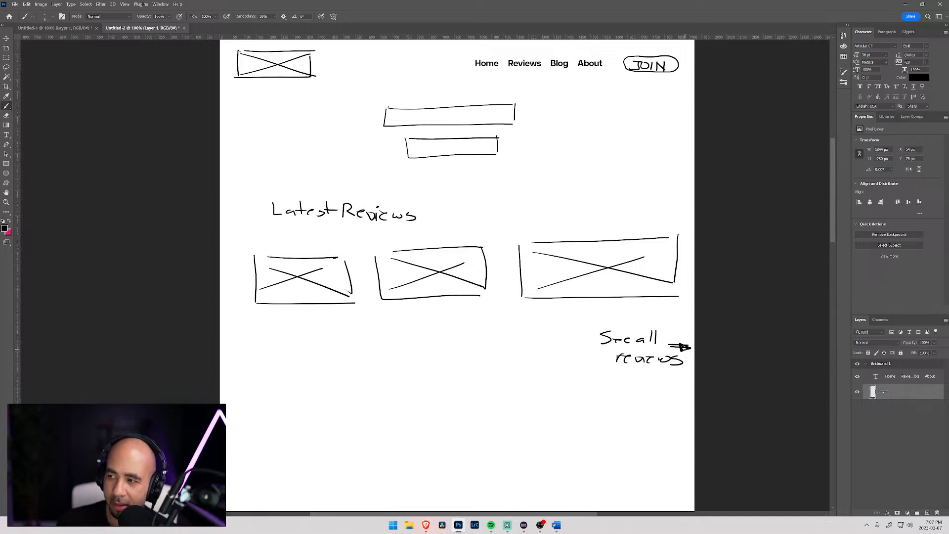
pyautogui.moveTo(681, 344); pyautogui.dragTo(694, 348)
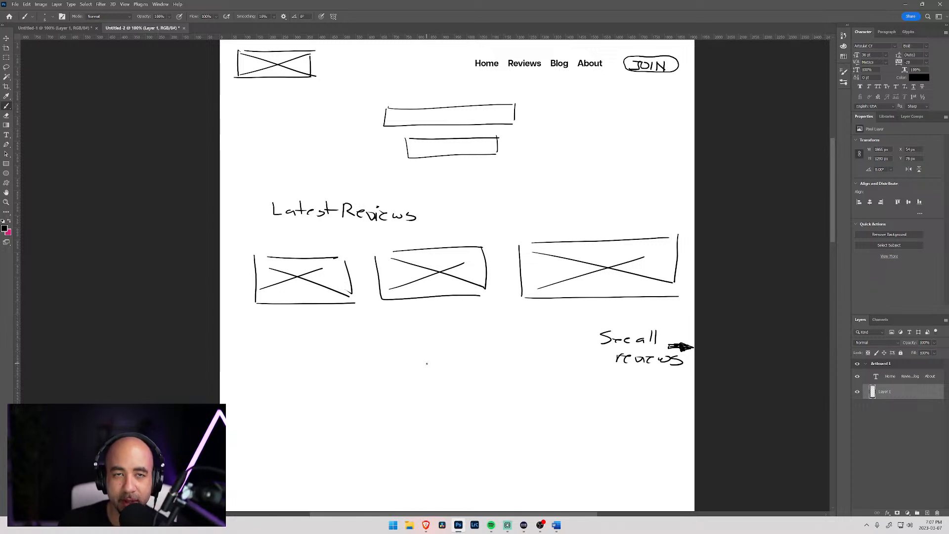
# Step: Handwrite a "Join Bookmark'd" heading below the review row and sketch two thin text bars beneath it
pyautogui.moveTo(428, 369)
pyautogui.mouseDown()
pyautogui.moveTo(429, 386)
pyautogui.moveTo(418, 382)
pyautogui.mouseUp()
pyautogui.moveTo(416, 373); pyautogui.dragTo(500, 384)
pyautogui.moveTo(510, 376)
pyautogui.mouseDown()
pyautogui.moveTo(512, 387)
pyautogui.moveTo(540, 388)
pyautogui.moveTo(549, 377)
pyautogui.moveTo(551, 386)
pyautogui.mouseUp()
pyautogui.moveTo(559, 376); pyautogui.dragTo(575, 387)
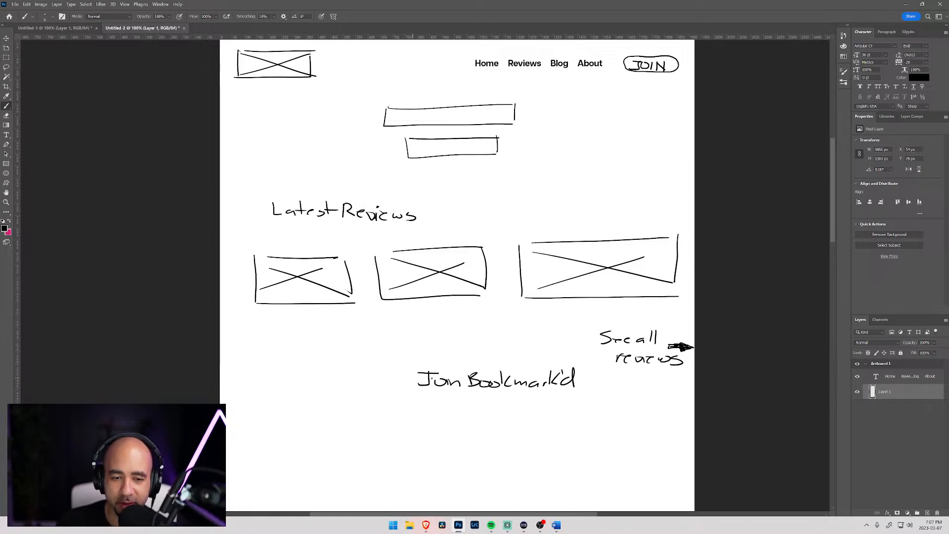
pyautogui.moveTo(431, 379); pyautogui.dragTo(432, 386)
pyautogui.click(432, 373)
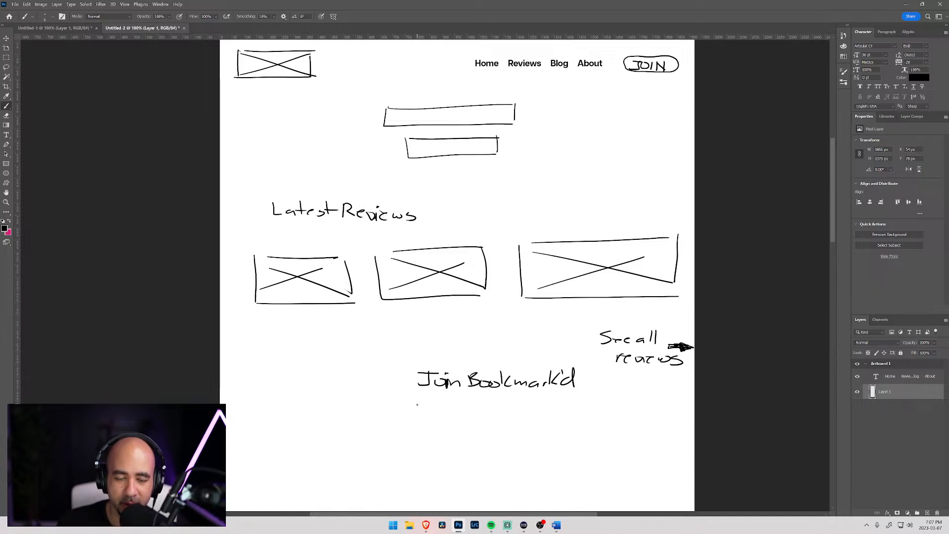
pyautogui.moveTo(405, 415)
pyautogui.mouseDown()
pyautogui.moveTo(502, 410)
pyautogui.moveTo(435, 425)
pyautogui.moveTo(406, 418)
pyautogui.moveTo(491, 440)
pyautogui.moveTo(512, 425)
pyautogui.moveTo(417, 438)
pyautogui.moveTo(447, 385)
pyautogui.moveTo(441, 359)
pyautogui.mouseUp()
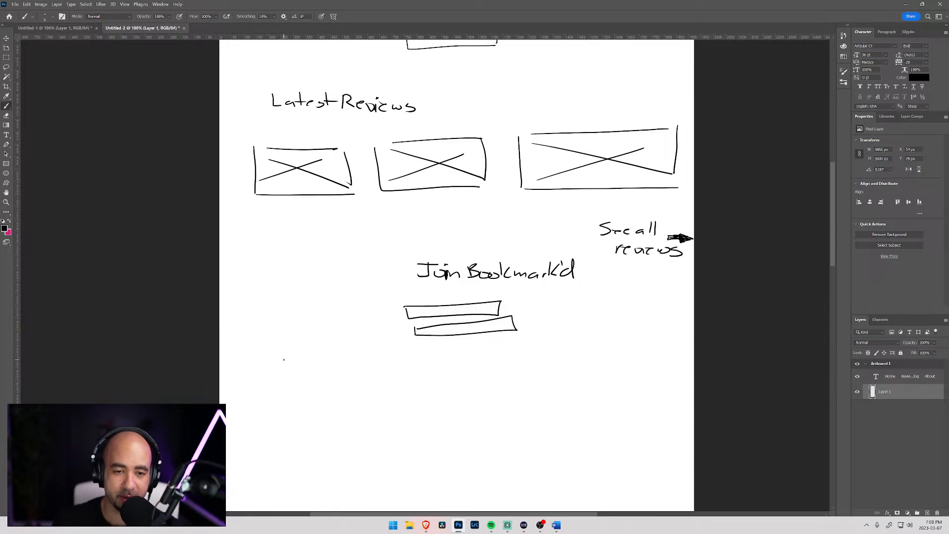
# Step: Sketch a row of three rectangular boxes below the text bars of the Join Bookmark'd section
pyautogui.moveTo(282, 361)
pyautogui.mouseDown()
pyautogui.moveTo(278, 376)
pyautogui.moveTo(341, 377)
pyautogui.moveTo(354, 360)
pyautogui.moveTo(401, 380)
pyautogui.moveTo(451, 380)
pyautogui.mouseUp()
pyautogui.moveTo(474, 354); pyautogui.dragTo(476, 371)
pyautogui.moveTo(409, 358); pyautogui.dragTo(470, 357)
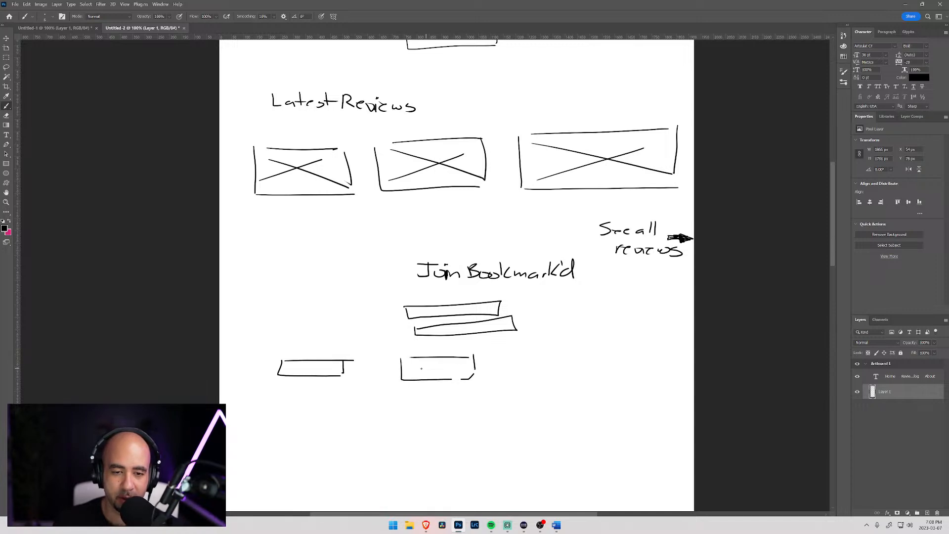
pyautogui.moveTo(525, 356)
pyautogui.mouseDown()
pyautogui.moveTo(552, 376)
pyautogui.moveTo(613, 372)
pyautogui.mouseUp()
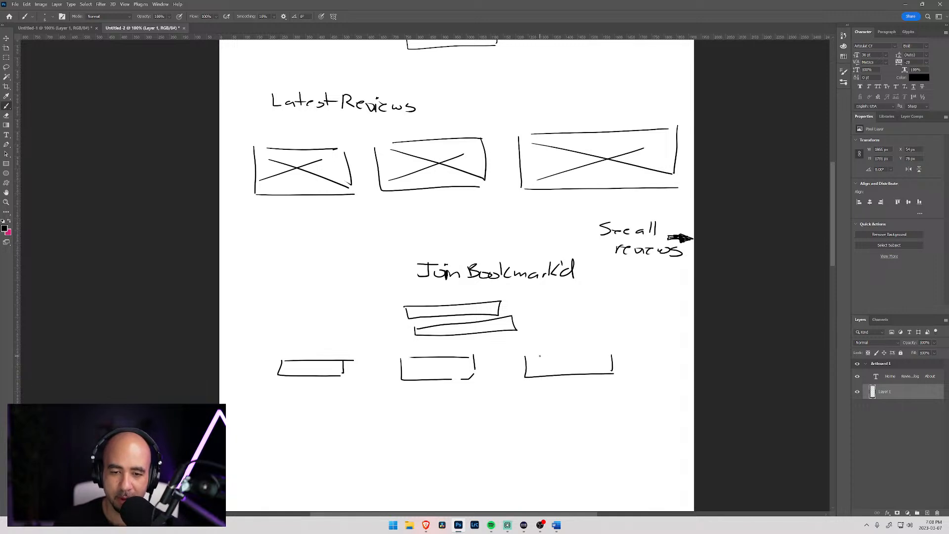
pyautogui.moveTo(567, 352); pyautogui.dragTo(585, 351)
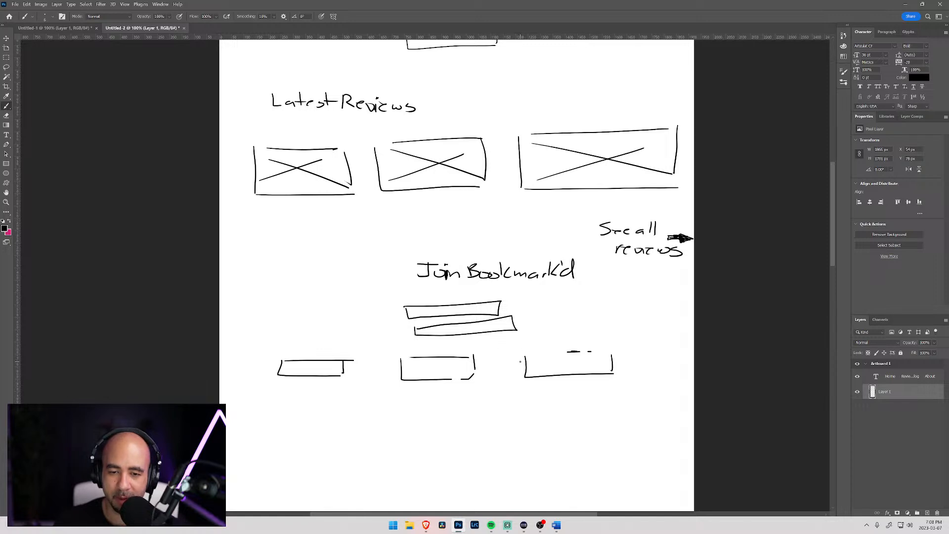
pyautogui.moveTo(529, 356); pyautogui.dragTo(596, 354)
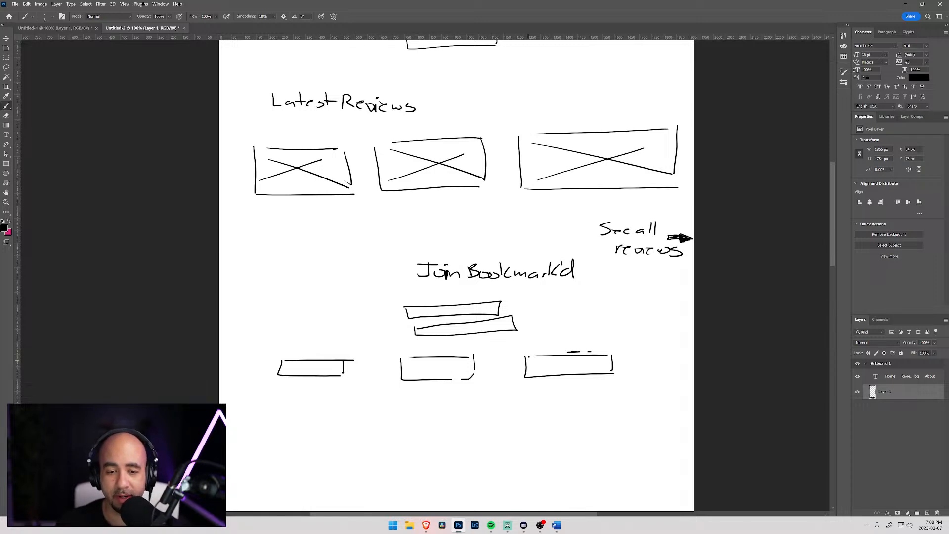
# Step: Label the three boxes from left to right as Ben. 1, Ben 2. and Ben 3
pyautogui.moveTo(293, 368)
pyautogui.mouseDown()
pyautogui.moveTo(295, 377)
pyautogui.moveTo(320, 370)
pyautogui.mouseUp()
pyautogui.moveTo(414, 364)
pyautogui.mouseDown()
pyautogui.moveTo(416, 374)
pyautogui.moveTo(458, 374)
pyautogui.mouseUp()
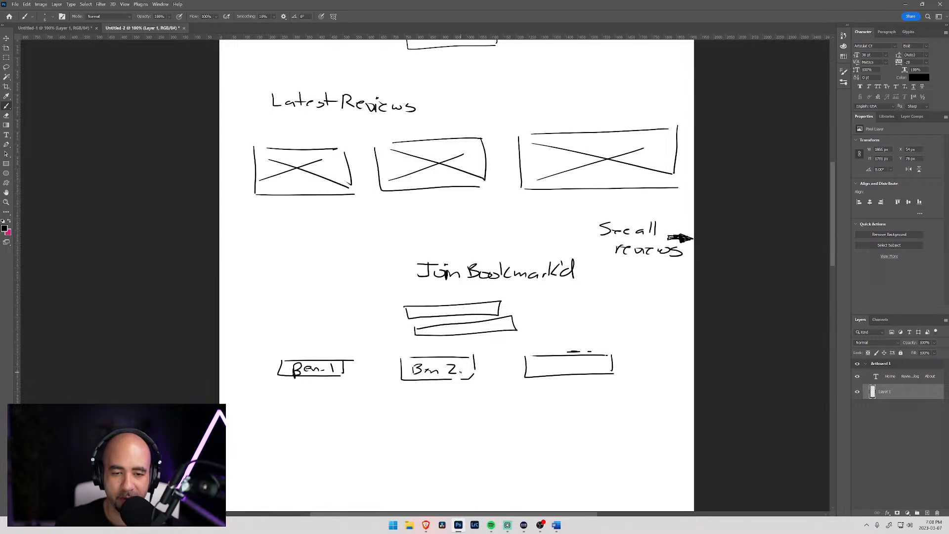
pyautogui.moveTo(539, 363); pyautogui.dragTo(539, 372)
pyautogui.moveTo(540, 362)
pyautogui.mouseDown()
pyautogui.moveTo(551, 361)
pyautogui.moveTo(543, 374)
pyautogui.moveTo(582, 374)
pyautogui.mouseUp()
pyautogui.click(595, 370)
pyautogui.click(599, 370)
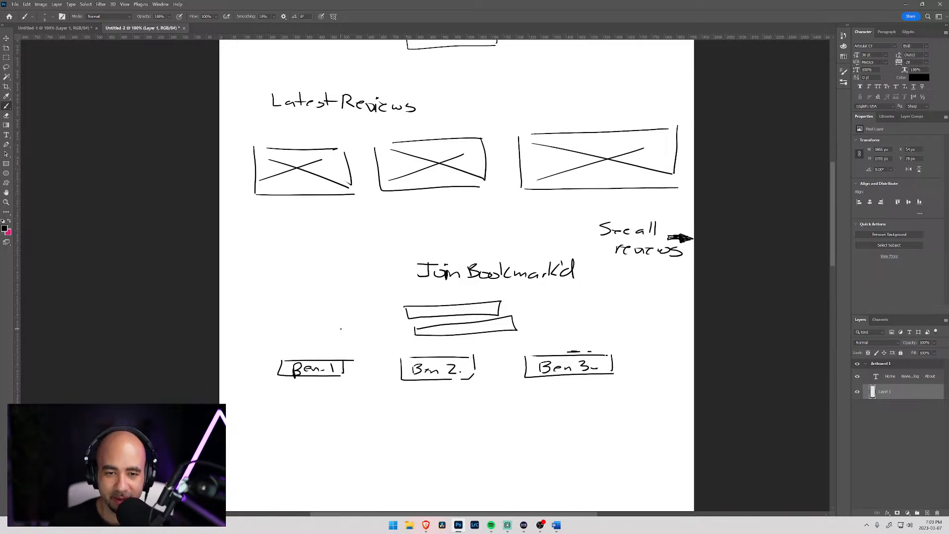
# Step: Sketch a boxed JOIN button centred beneath the three benefit boxes, redoing the unsatisfactory strokes
pyautogui.moveTo(431, 404)
pyautogui.mouseDown()
pyautogui.moveTo(487, 416)
pyautogui.moveTo(472, 401)
pyautogui.moveTo(485, 399)
pyautogui.moveTo(442, 413)
pyautogui.moveTo(477, 404)
pyautogui.mouseUp()
pyautogui.hotkey('ctrl', 'z')
pyautogui.hotkey('ctrl', 'z')
pyautogui.hotkey('ctrl', 'z')
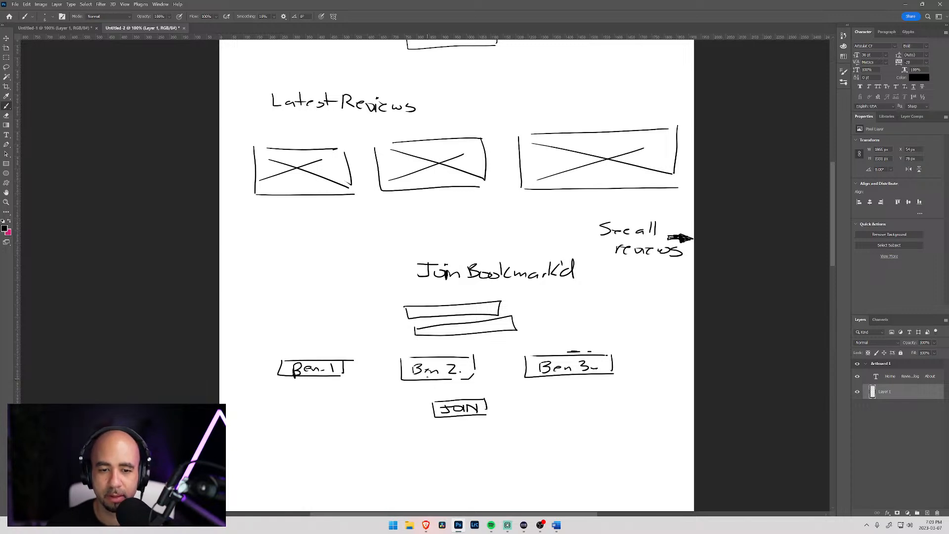
# Step: Draw a long horizontal divider line below the JOIN button to start the footer
pyautogui.moveTo(480, 400); pyautogui.dragTo(445, 360)
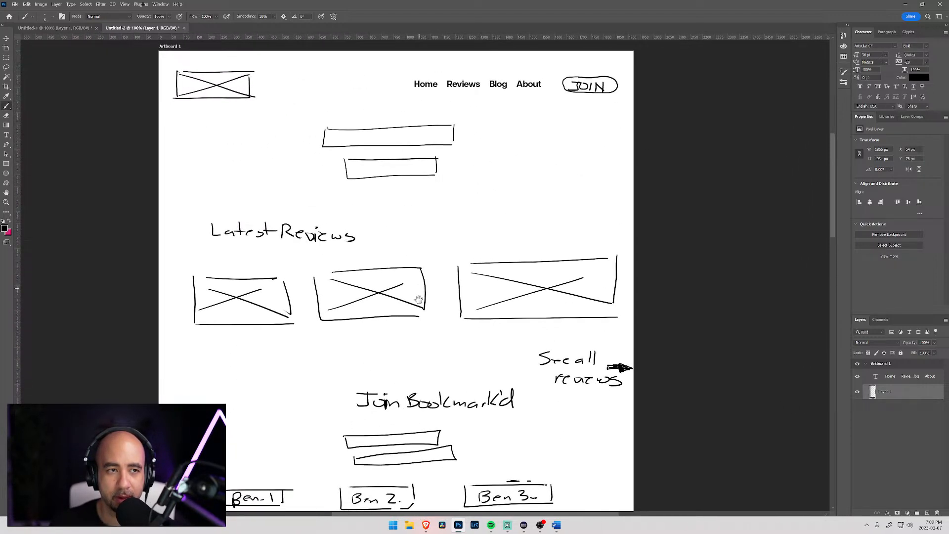
pyautogui.moveTo(391, 266); pyautogui.dragTo(405, 319)
pyautogui.moveTo(425, 362); pyautogui.dragTo(435, 289)
pyautogui.moveTo(436, 436)
pyautogui.mouseDown()
pyautogui.moveTo(439, 345)
pyautogui.moveTo(458, 262)
pyautogui.moveTo(447, 301)
pyautogui.mouseUp()
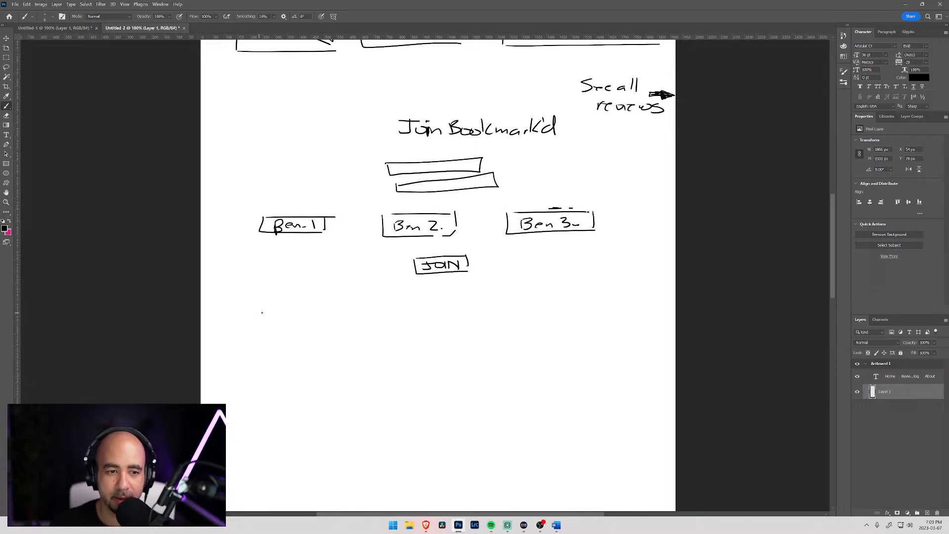
pyautogui.moveTo(257, 316); pyautogui.dragTo(643, 308)
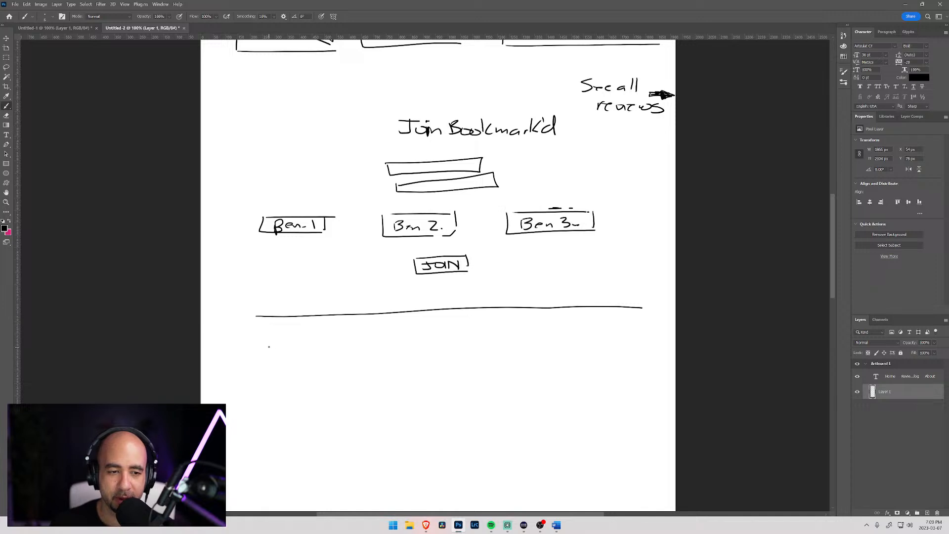
# Step: Try a crossed logo placeholder under the left end of the footer divider, and undo it
pyautogui.moveTo(267, 339)
pyautogui.mouseDown()
pyautogui.moveTo(267, 361)
pyautogui.moveTo(327, 361)
pyautogui.moveTo(328, 340)
pyautogui.moveTo(266, 340)
pyautogui.moveTo(323, 345)
pyautogui.moveTo(332, 356)
pyautogui.mouseUp()
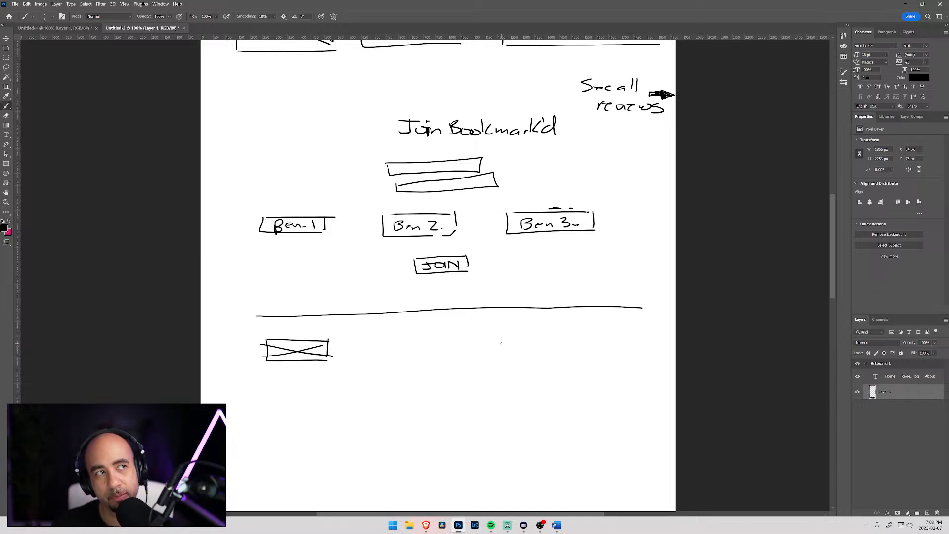
pyautogui.hotkey('ctrl', 'z')
pyautogui.hotkey('ctrl', 'z')
pyautogui.hotkey('ctrl', 'z')
pyautogui.hotkey('ctrl', 'z')
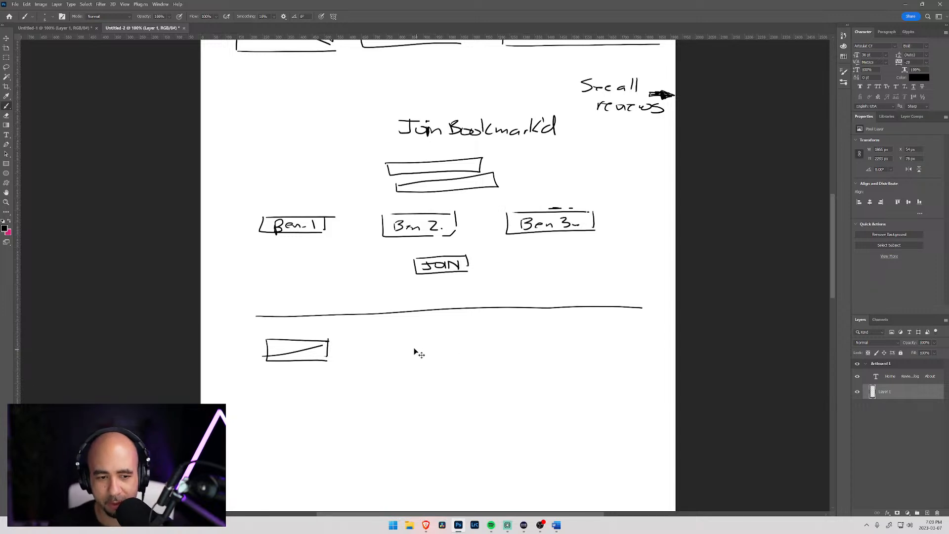
pyautogui.hotkey('ctrl', 'z')
# Step: Sketch a crossed logo placeholder centred under the divider, with a row of three small link boxes beneath it
pyautogui.moveTo(420, 327)
pyautogui.mouseDown()
pyautogui.moveTo(419, 350)
pyautogui.moveTo(482, 346)
pyautogui.moveTo(452, 326)
pyautogui.moveTo(482, 322)
pyautogui.mouseUp()
pyautogui.moveTo(418, 349)
pyautogui.mouseDown()
pyautogui.moveTo(478, 332)
pyautogui.moveTo(498, 346)
pyautogui.mouseUp()
pyautogui.moveTo(399, 369)
pyautogui.mouseDown()
pyautogui.moveTo(479, 376)
pyautogui.moveTo(517, 364)
pyautogui.moveTo(478, 367)
pyautogui.mouseUp()
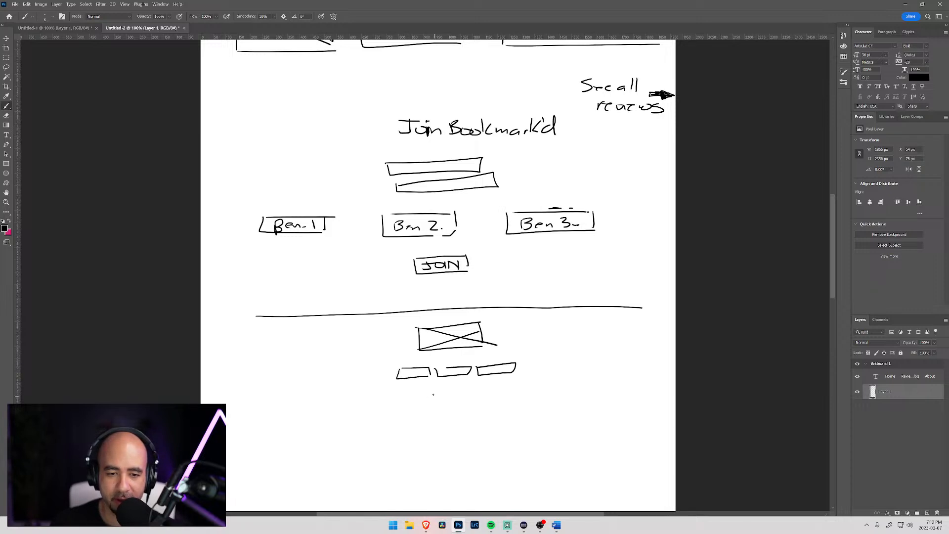
# Step: Sketch a small boxed JOIN button under the footer's link boxes, with a handwritten copyright line reading 2023 beneath it
pyautogui.moveTo(430, 394)
pyautogui.mouseDown()
pyautogui.moveTo(479, 405)
pyautogui.moveTo(478, 393)
pyautogui.moveTo(438, 403)
pyautogui.mouseUp()
pyautogui.moveTo(436, 399); pyautogui.dragTo(474, 396)
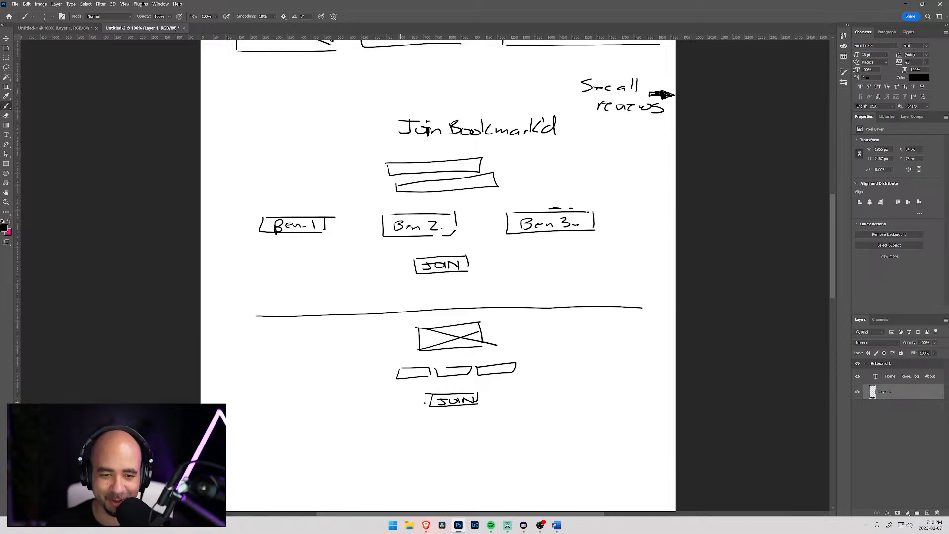
pyautogui.moveTo(406, 413)
pyautogui.mouseDown()
pyautogui.moveTo(390, 364)
pyautogui.moveTo(376, 367)
pyautogui.moveTo(378, 346)
pyautogui.mouseUp()
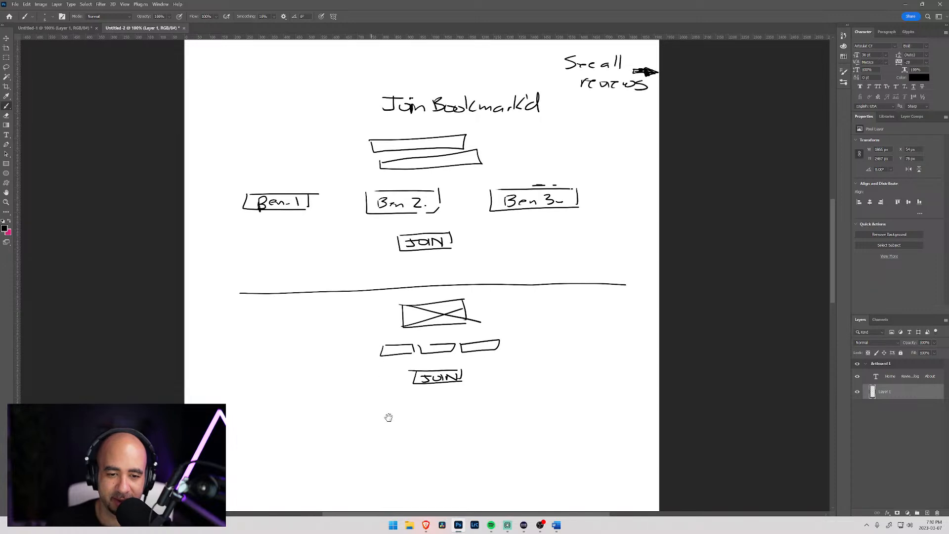
pyautogui.moveTo(415, 398); pyautogui.dragTo(478, 409)
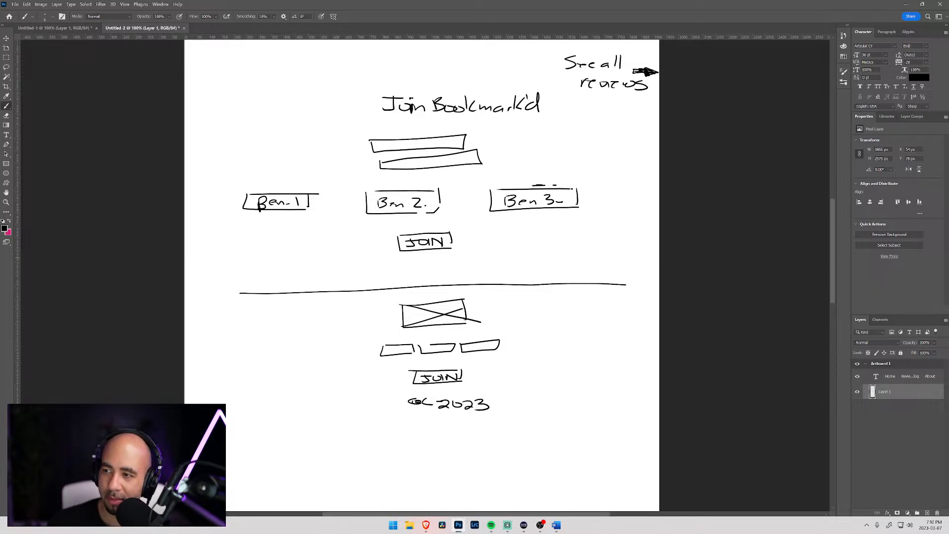
pyautogui.hotkey('alt', 'Tab')
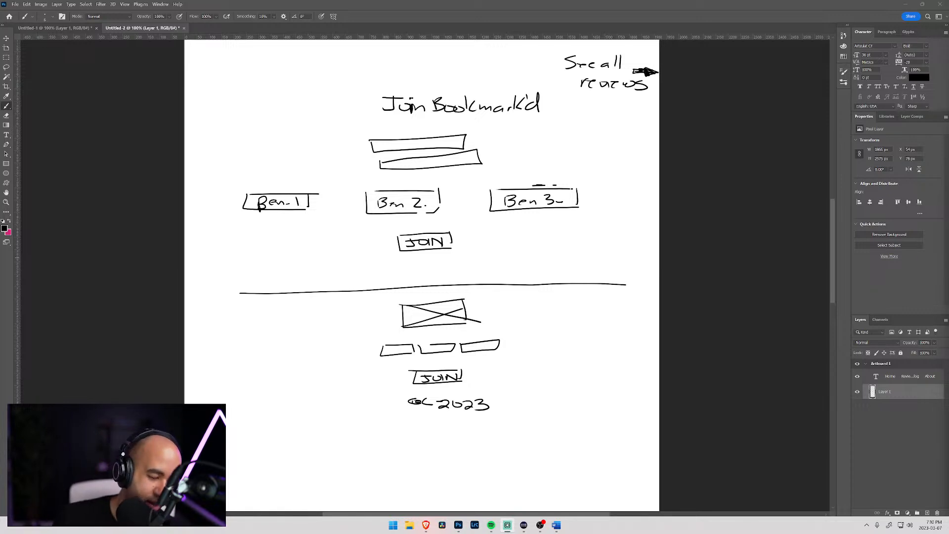
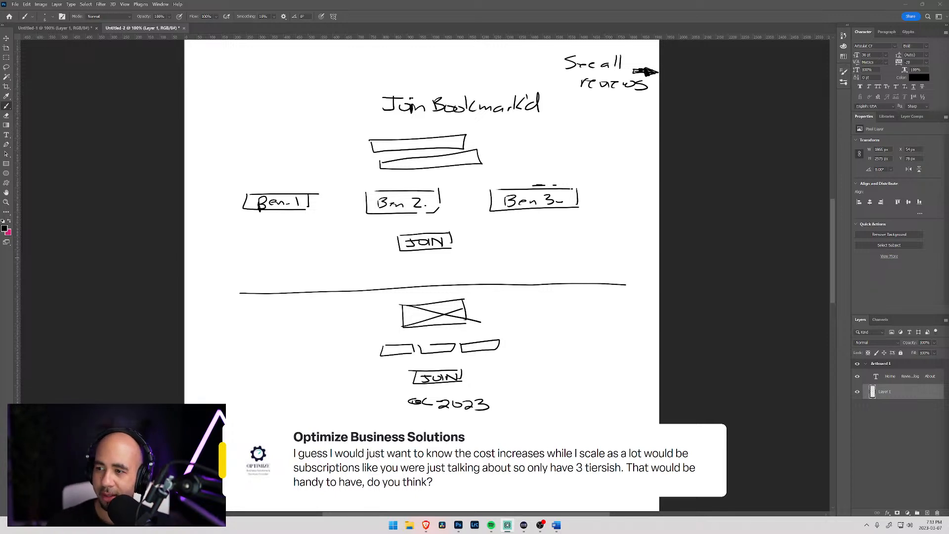
pyautogui.press('super+d')
pyautogui.press('super+d')
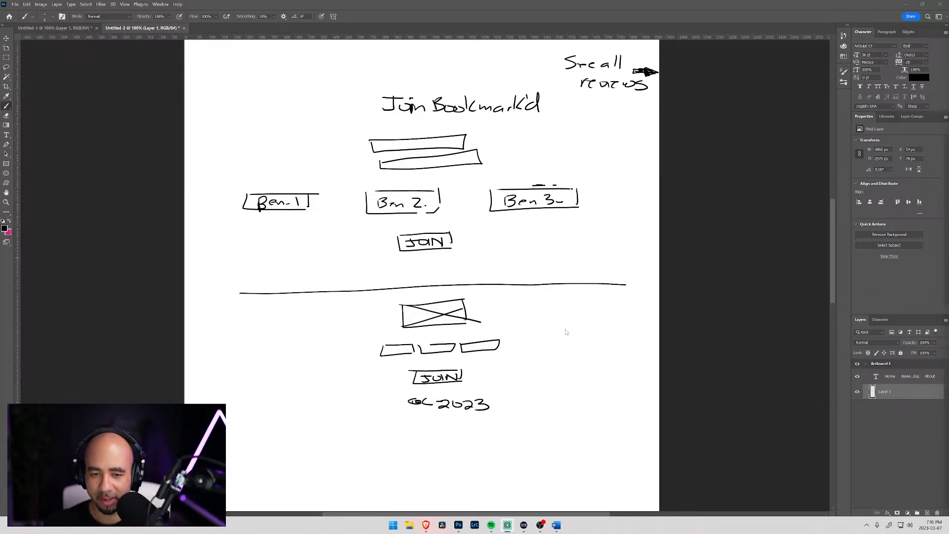
# Step: Review the whole wireframe from header to footer, checking the order and spacing of its sections
pyautogui.scroll(-5, 507, 218)
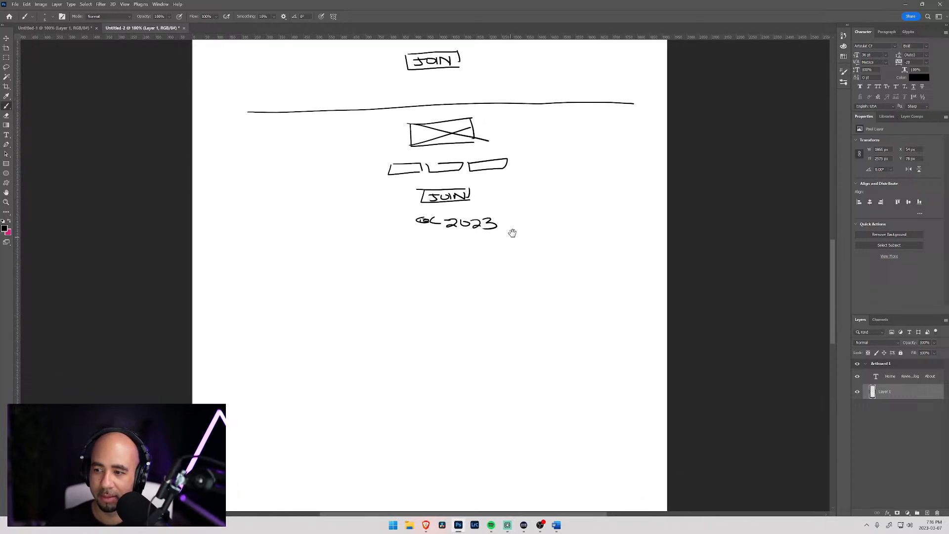
pyautogui.scroll(15, 503, 242)
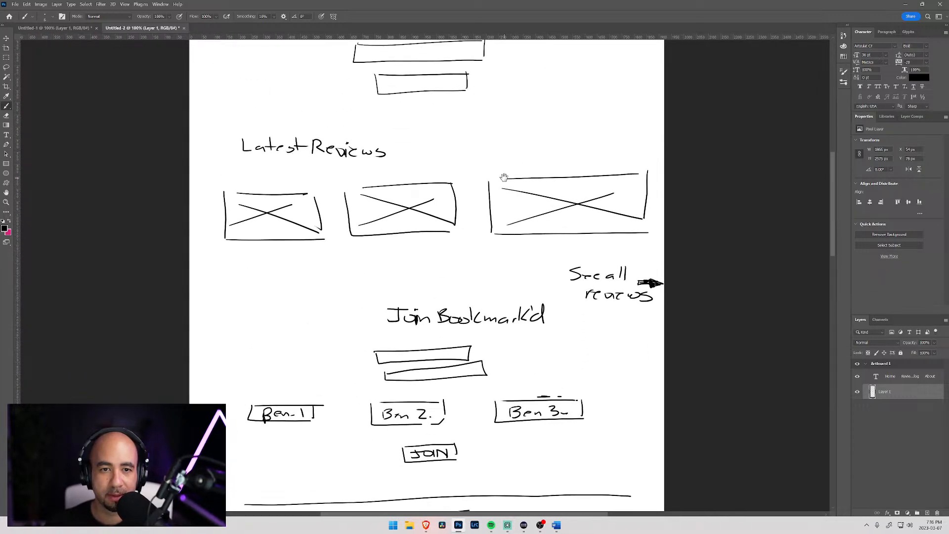
pyautogui.moveTo(509, 329); pyautogui.dragTo(510, 273)
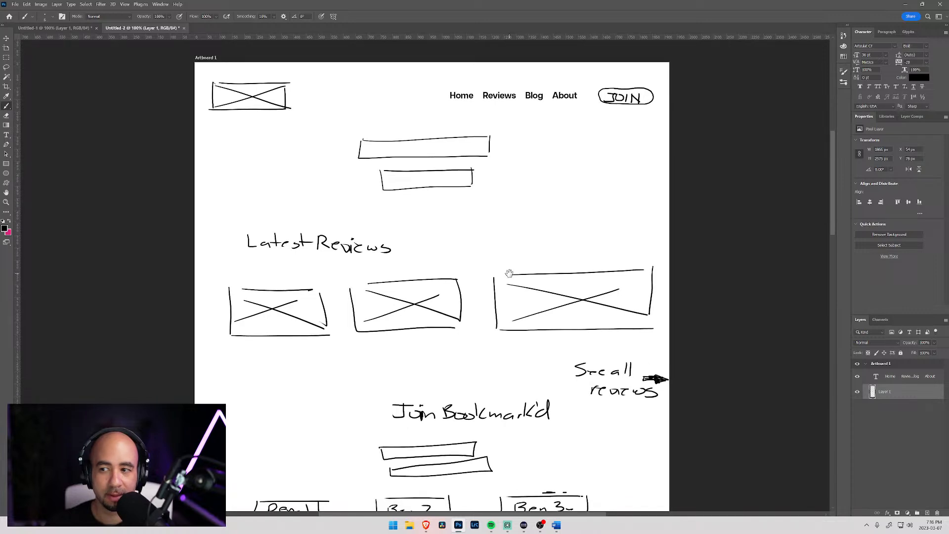
pyautogui.moveTo(505, 328); pyautogui.dragTo(520, 361)
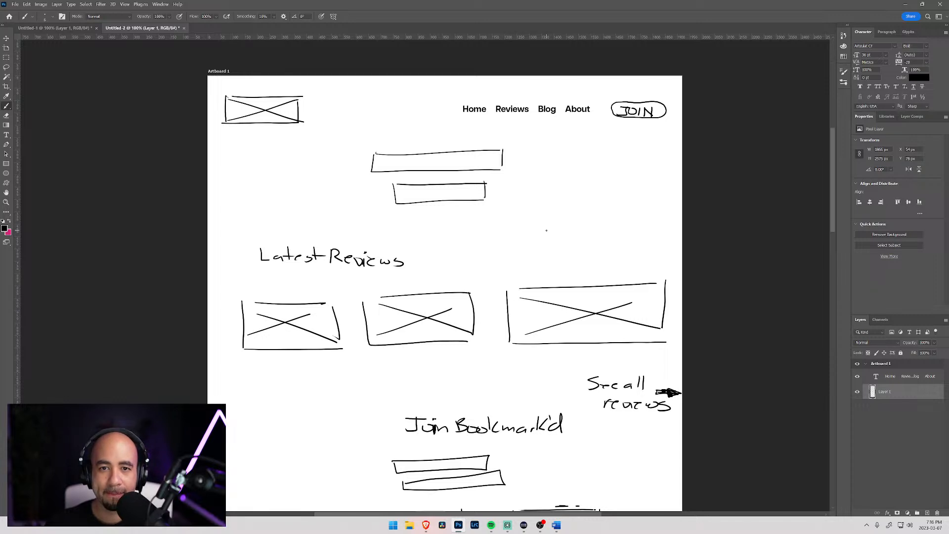
pyautogui.moveTo(524, 346); pyautogui.dragTo(520, 204)
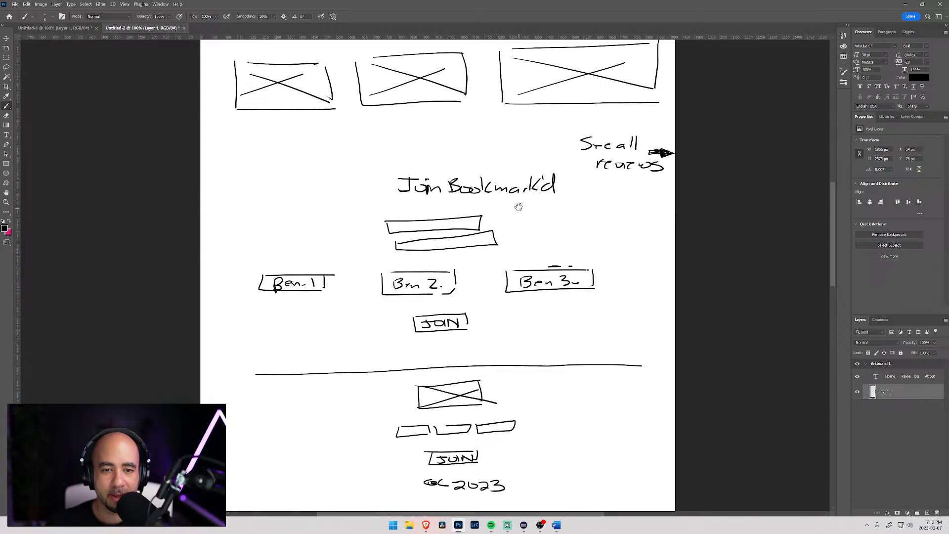
pyautogui.moveTo(536, 303)
pyautogui.mouseDown()
pyautogui.moveTo(543, 250)
pyautogui.moveTo(534, 321)
pyautogui.mouseUp()
pyautogui.moveTo(544, 240); pyautogui.dragTo(520, 215)
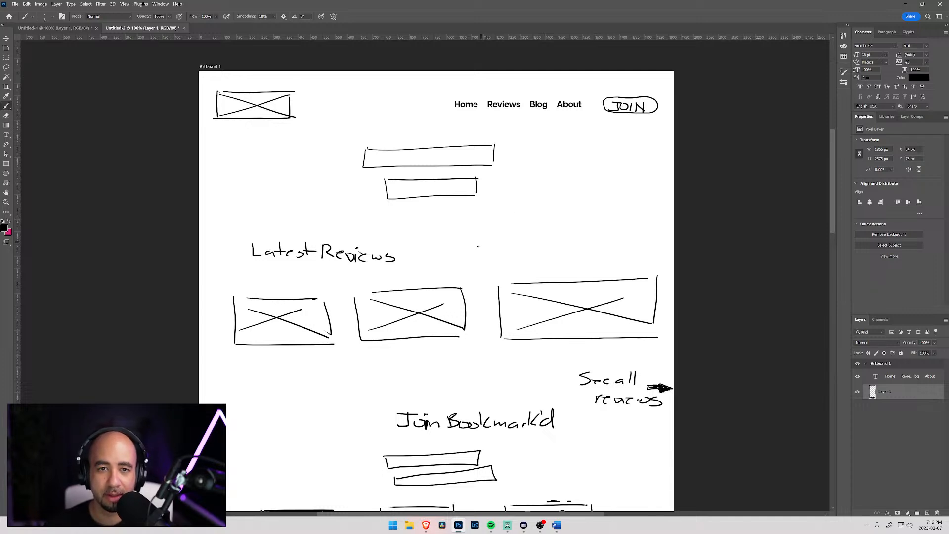
pyautogui.moveTo(477, 297); pyautogui.dragTo(478, 197)
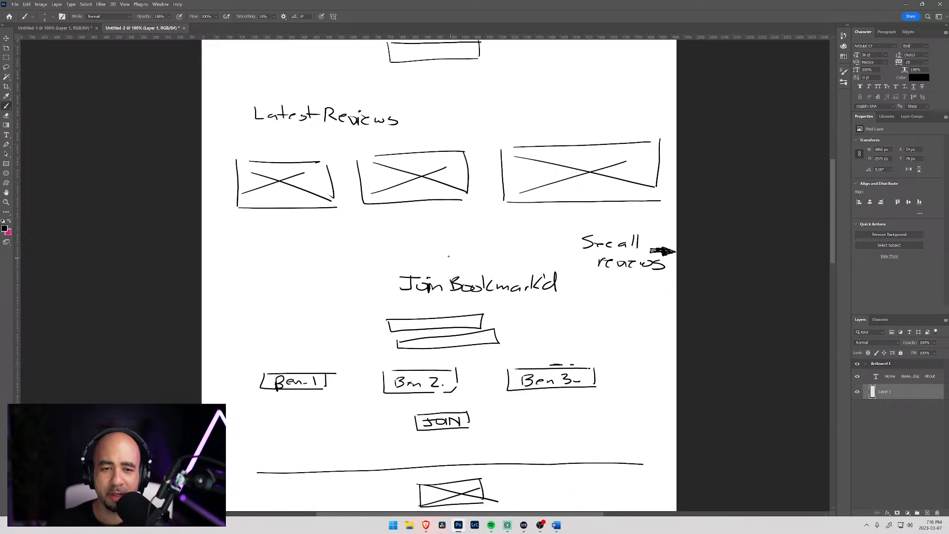
pyautogui.moveTo(463, 325)
pyautogui.mouseDown()
pyautogui.moveTo(466, 316)
pyautogui.moveTo(463, 344)
pyautogui.moveTo(454, 239)
pyautogui.moveTo(452, 322)
pyautogui.mouseUp()
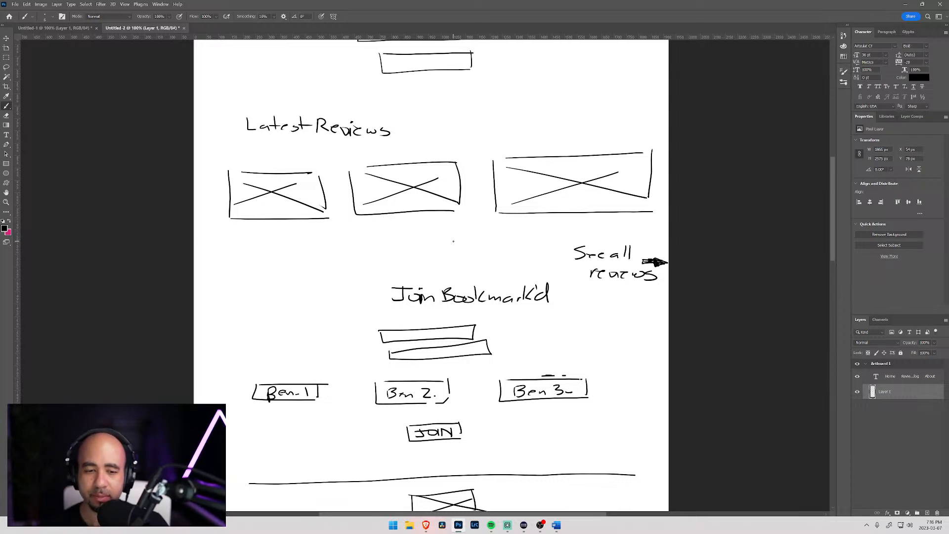
# Step: Cut the entire footer sketch, from the divider line to the 2023 line, and paste it onto its own layer
pyautogui.moveTo(492, 402); pyautogui.dragTo(480, 207)
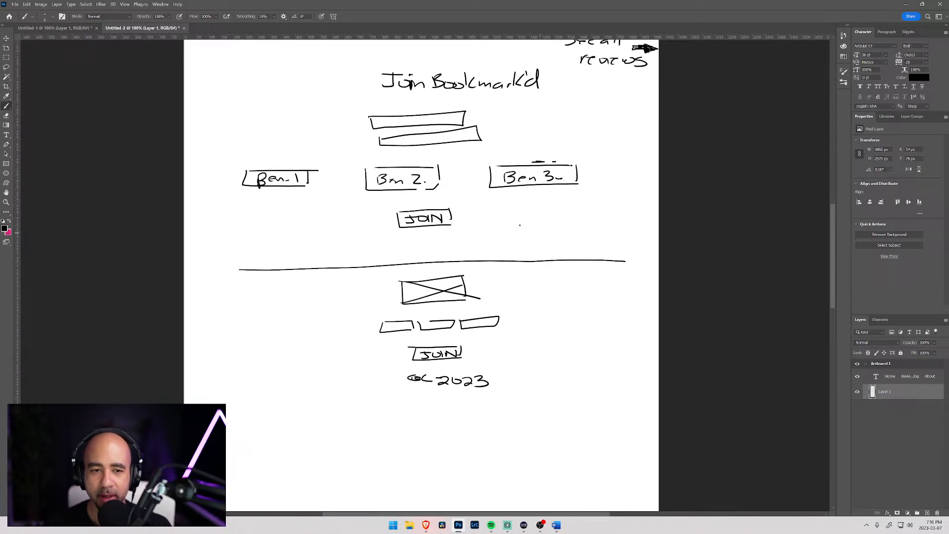
pyautogui.click(6, 58)
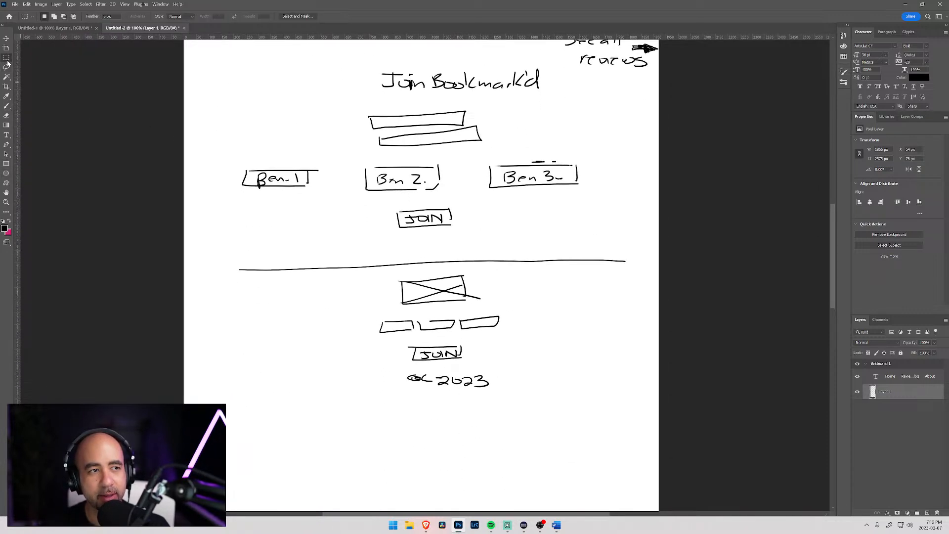
pyautogui.moveTo(215, 257)
pyautogui.mouseDown()
pyautogui.moveTo(562, 376)
pyautogui.moveTo(636, 416)
pyautogui.mouseUp()
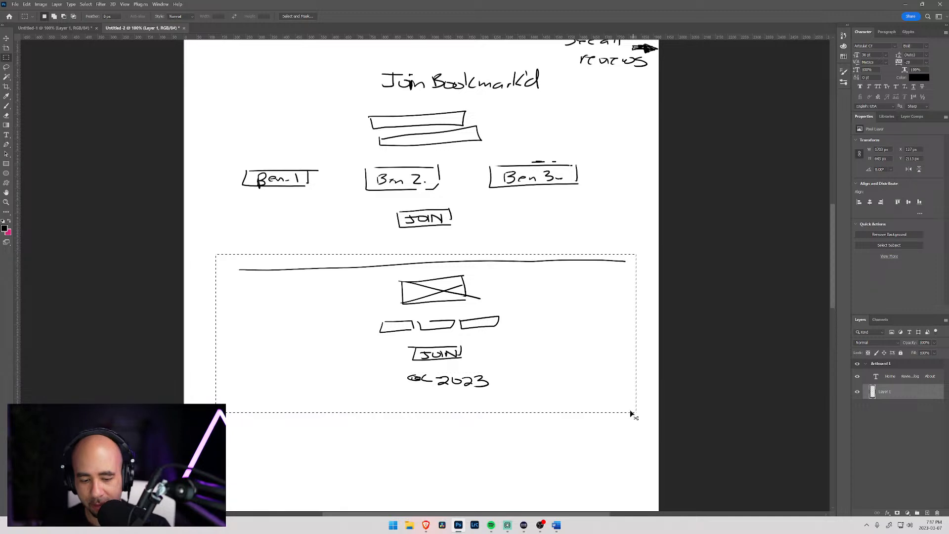
pyautogui.hotkey('ctrl', 'x')
pyautogui.hotkey('ctrl', 'v')
# Step: Try to move the pasted footer layer down below the JOIN button
pyautogui.moveTo(423, 276); pyautogui.dragTo(424, 295)
pyautogui.press('v')
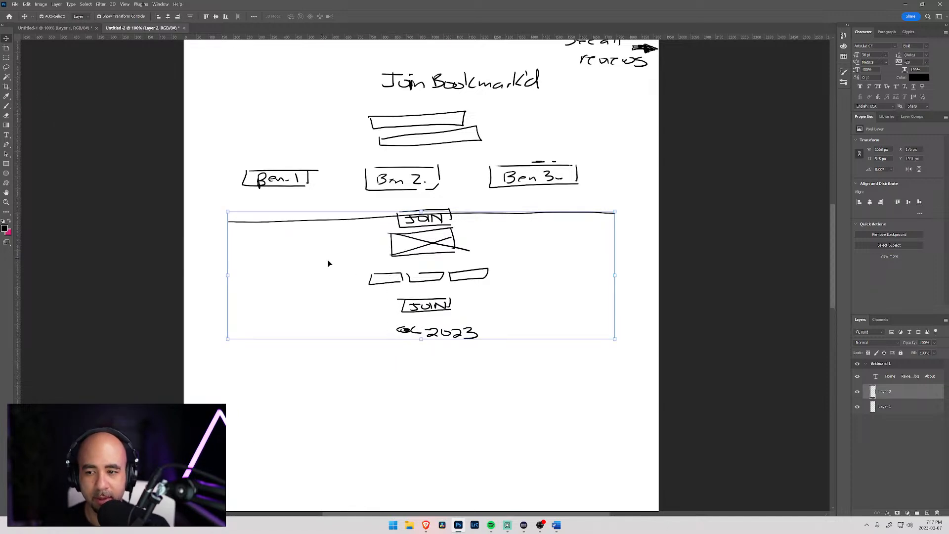
pyautogui.click(875, 405)
pyautogui.click(875, 394)
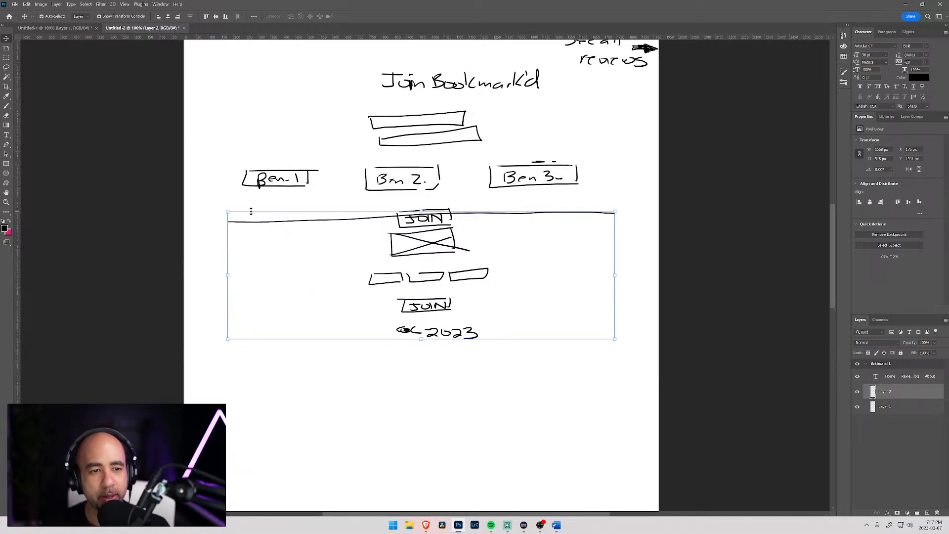
pyautogui.hotkey('ctrl', 't')
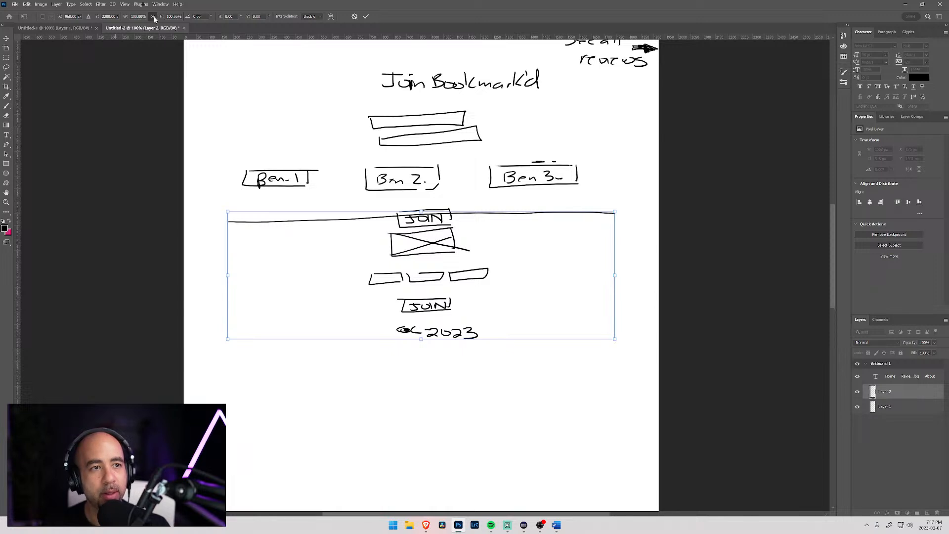
pyautogui.click(5, 39)
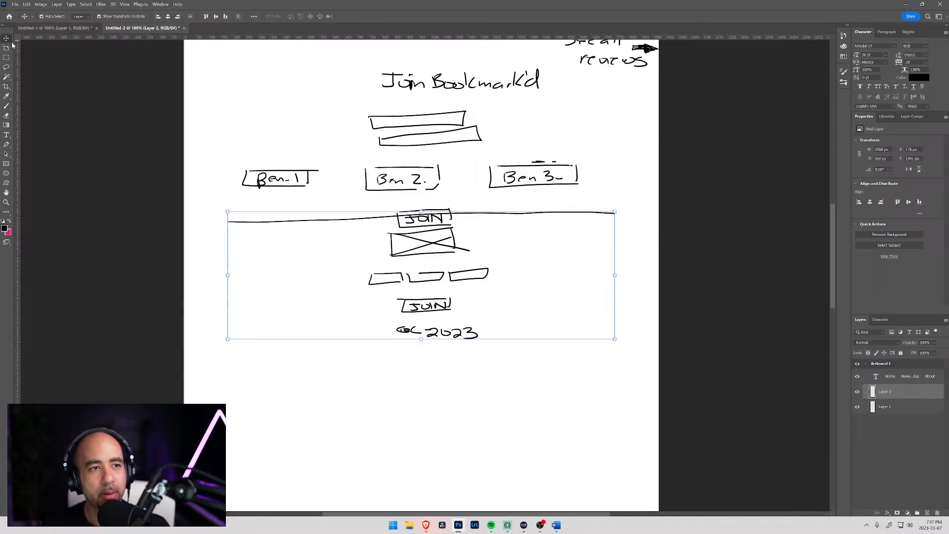
pyautogui.moveTo(314, 265); pyautogui.dragTo(313, 318)
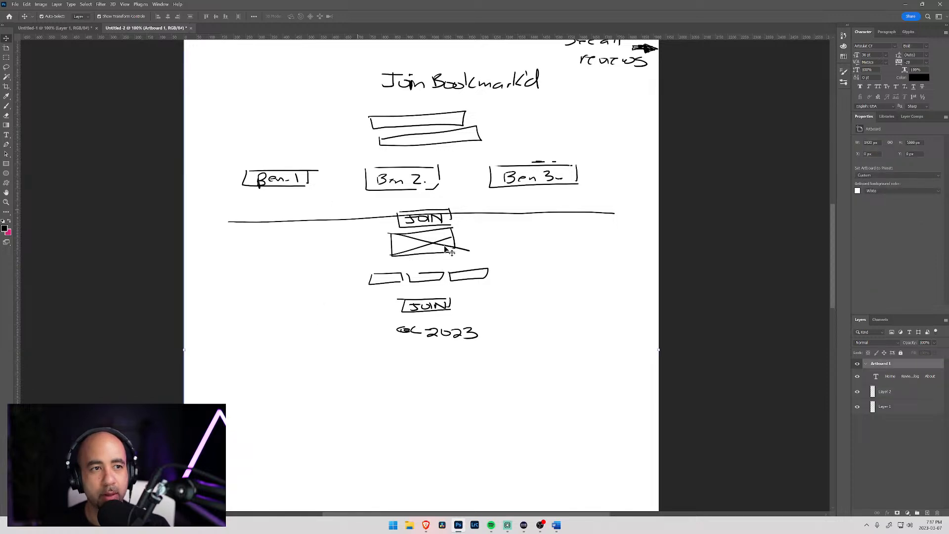
# Step: Turn off Auto-Select and move the footer layer well down the page, leaving room for another section above it
pyautogui.click(451, 278)
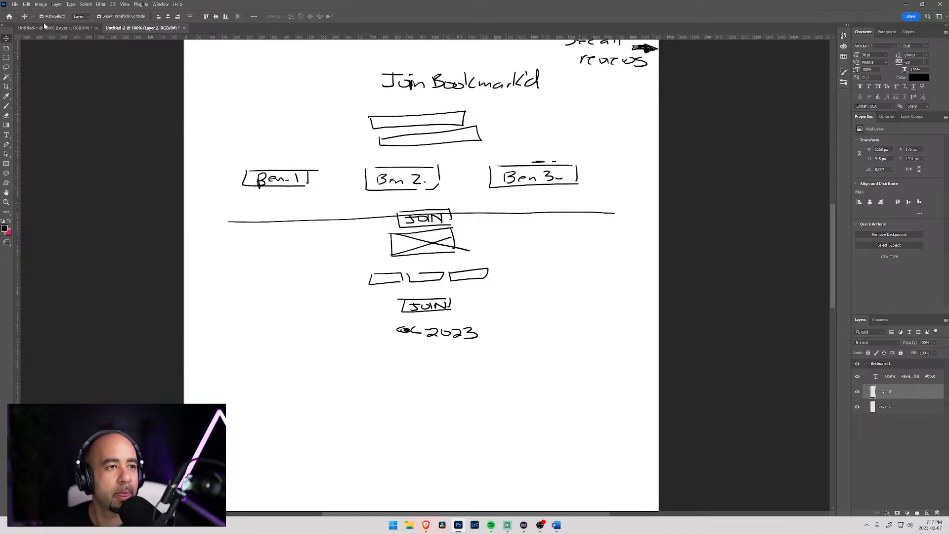
pyautogui.moveTo(406, 274); pyautogui.dragTo(402, 413)
pyautogui.scroll(-2, 401, 396)
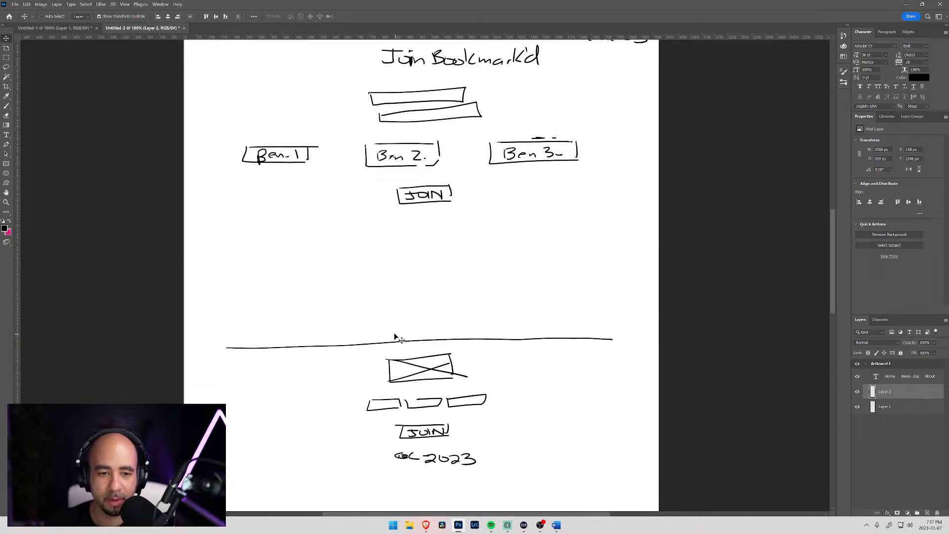
pyautogui.scroll(-1, 400, 338)
pyautogui.moveTo(400, 338); pyautogui.dragTo(418, 425)
# Step: Handwrite a Blog heading with the brush on Layer 1, below the benefits section and near the page's left margin
pyautogui.scroll(3, 466, 297)
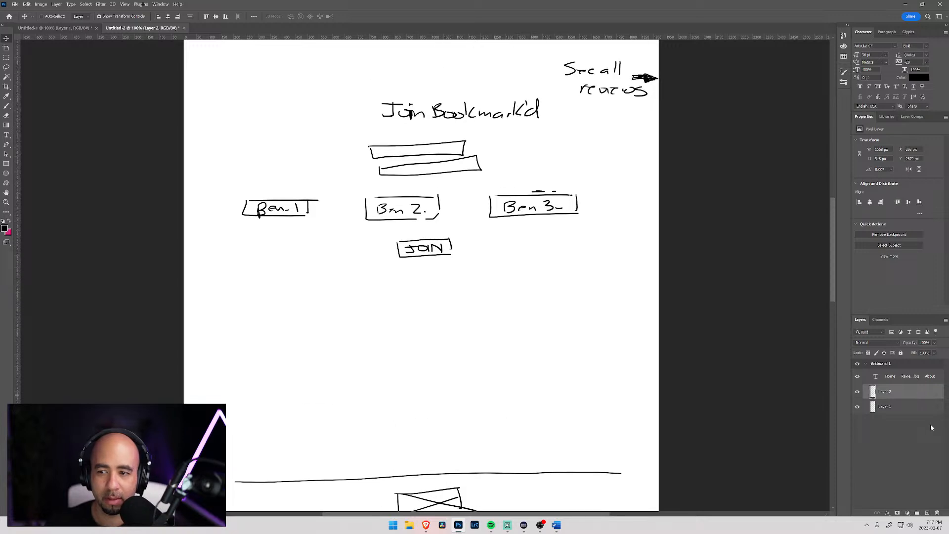
pyautogui.click(875, 408)
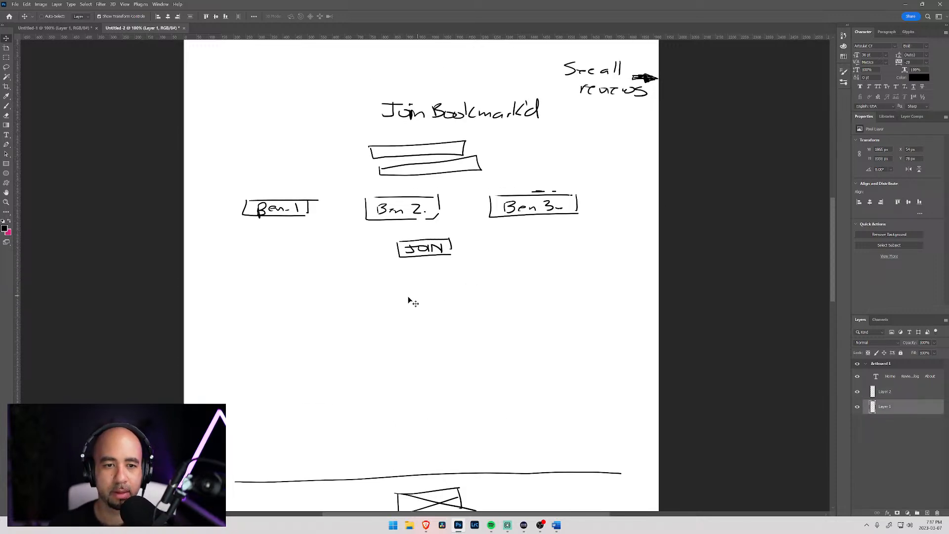
pyautogui.press('p')
pyautogui.press('b')
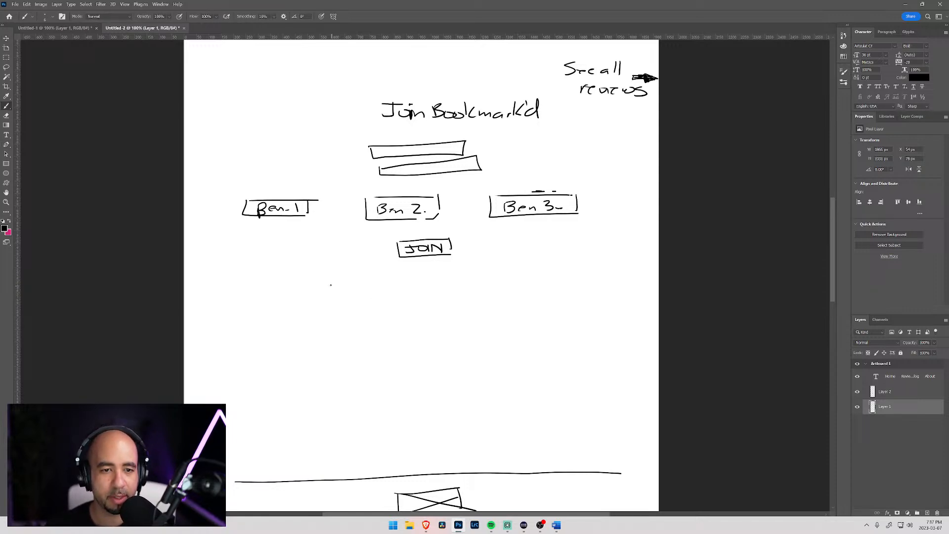
pyautogui.moveTo(401, 204); pyautogui.dragTo(436, 219)
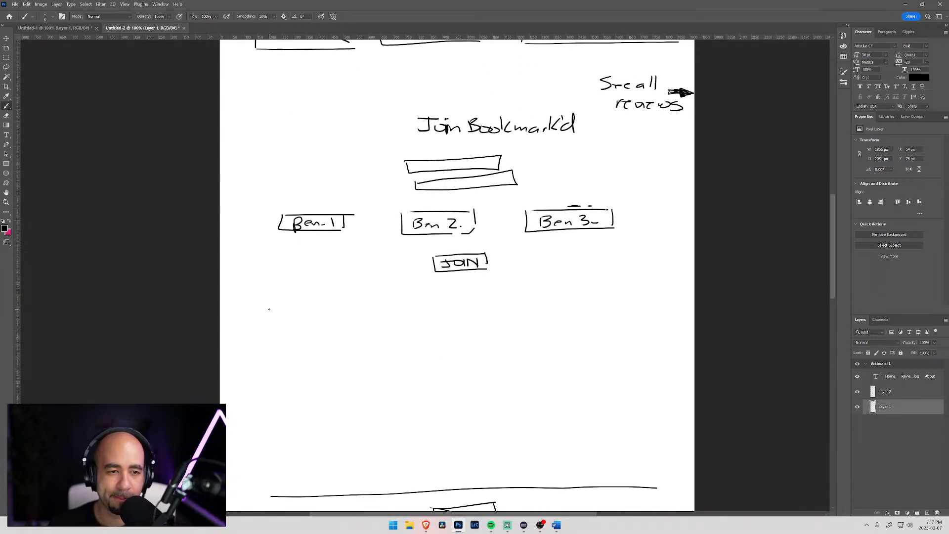
pyautogui.moveTo(276, 310)
pyautogui.mouseDown()
pyautogui.moveTo(279, 325)
pyautogui.moveTo(325, 320)
pyautogui.moveTo(332, 341)
pyautogui.mouseUp()
pyautogui.click(302, 318)
pyautogui.click(302, 325)
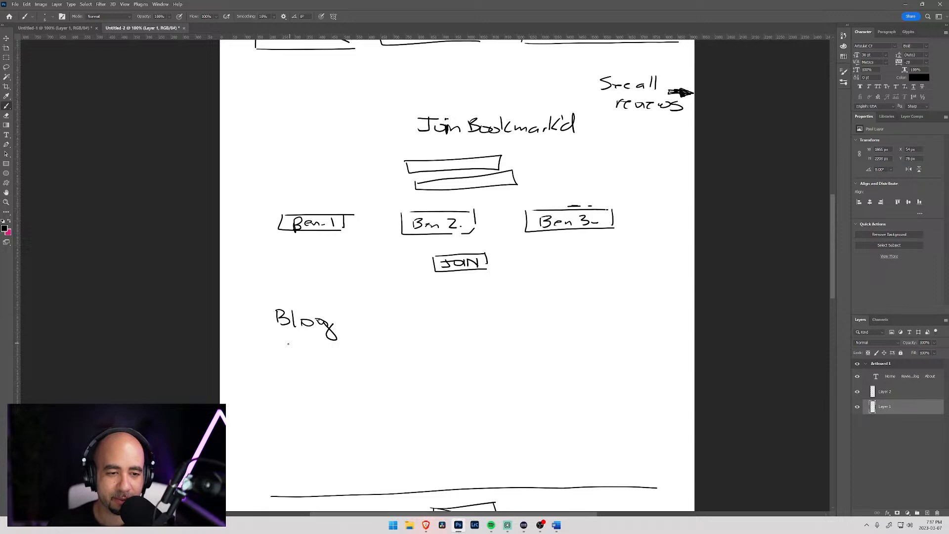
# Step: Sketch two text placeholder bars under the Blog heading, and undo the lower one
pyautogui.moveTo(284, 350); pyautogui.dragTo(371, 364)
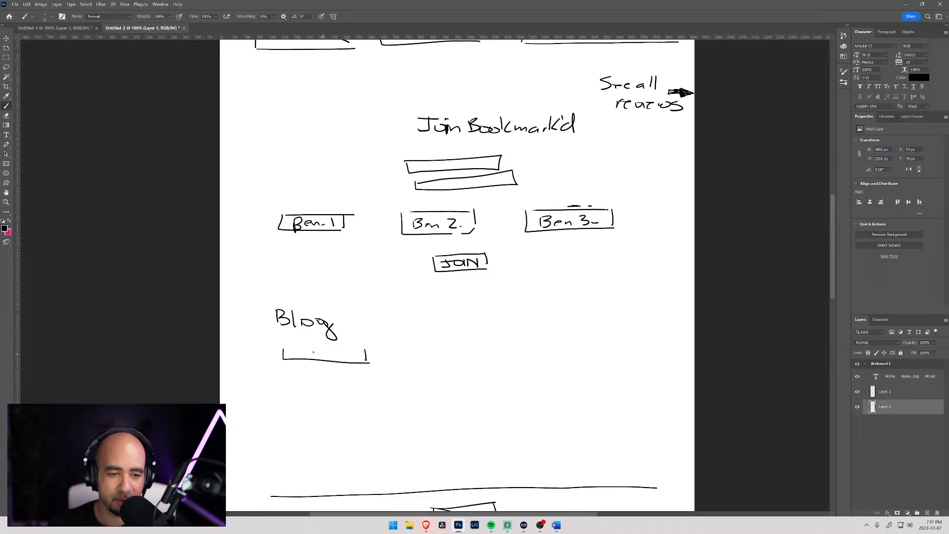
pyautogui.moveTo(320, 349); pyautogui.dragTo(368, 351)
pyautogui.moveTo(282, 370)
pyautogui.mouseDown()
pyautogui.moveTo(334, 378)
pyautogui.moveTo(291, 370)
pyautogui.mouseUp()
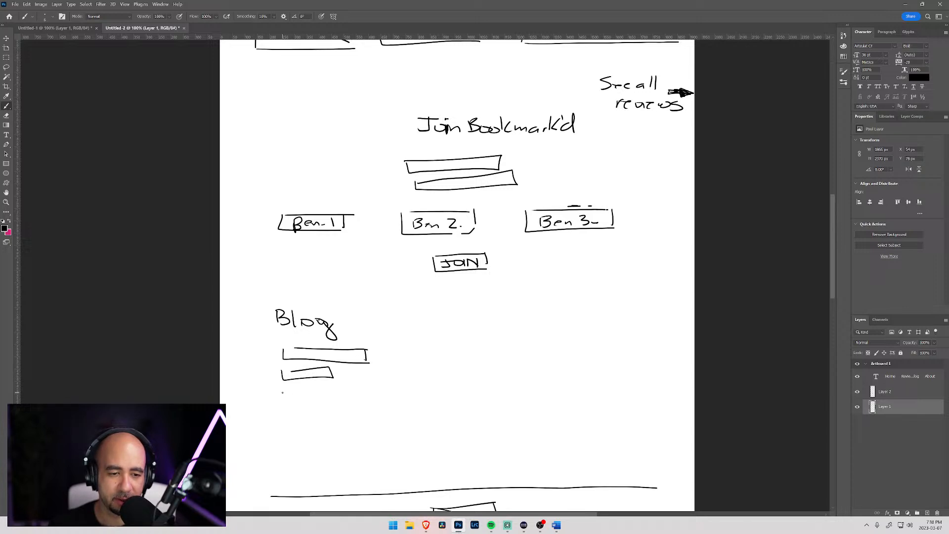
pyautogui.moveTo(283, 393)
pyautogui.mouseDown()
pyautogui.moveTo(309, 398)
pyautogui.moveTo(295, 390)
pyautogui.mouseUp()
pyautogui.hotkey('ctrl', 'z')
pyautogui.hotkey('ctrl', 'z')
pyautogui.hotkey('ctrl', 'z')
pyautogui.hotkey('ctrl', 'z')
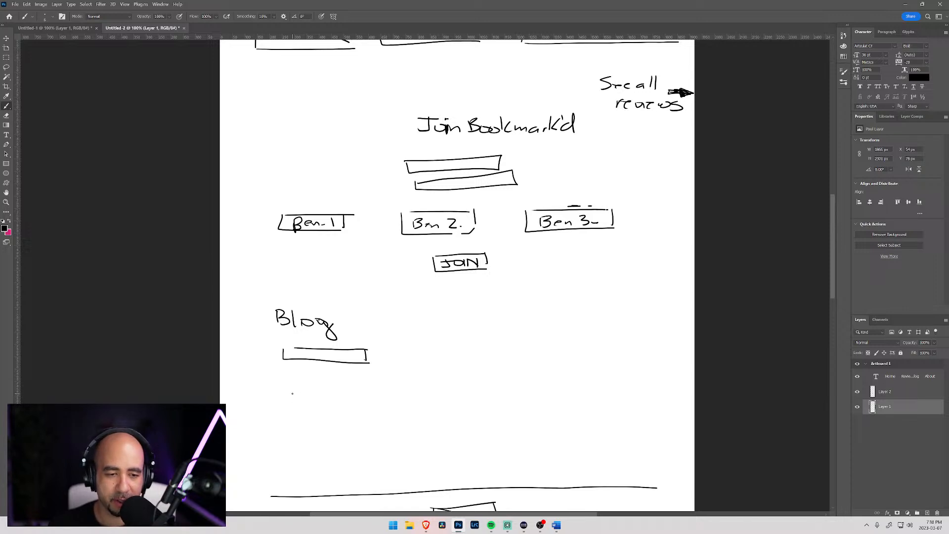
# Step: Try a taller second bar with an arrow below it, and undo all the placeholder strokes under the Blog heading
pyautogui.moveTo(283, 369)
pyautogui.mouseDown()
pyautogui.moveTo(346, 386)
pyautogui.moveTo(305, 374)
pyautogui.moveTo(340, 405)
pyautogui.moveTo(327, 409)
pyautogui.mouseUp()
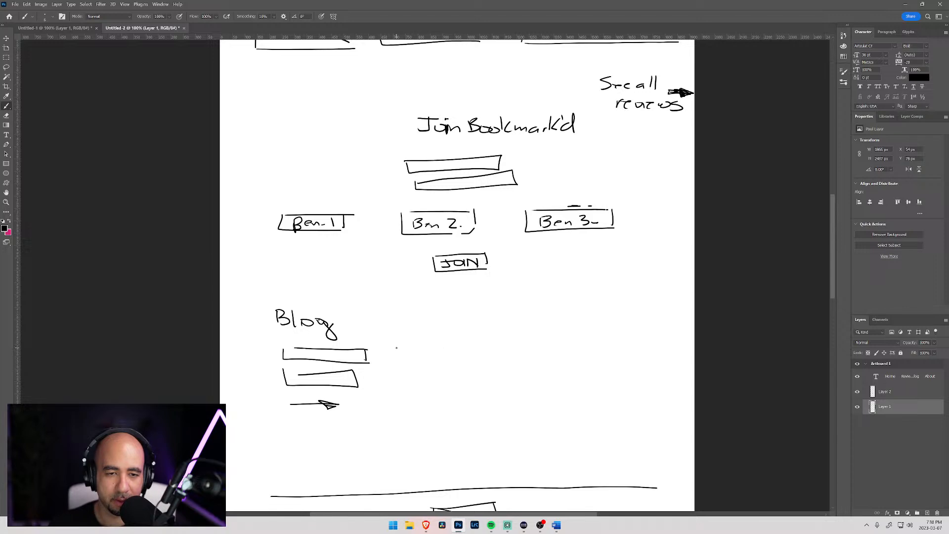
pyautogui.hotkey('ctrl', 'z')
pyautogui.hotkey('ctrl', 'z')
pyautogui.hotkey('ctrl', 'z')
pyautogui.hotkey('ctrl', 'z')
pyautogui.hotkey('ctrl', 'z')
pyautogui.hotkey('ctrl', 'z')
pyautogui.hotkey('ctrl', 'z')
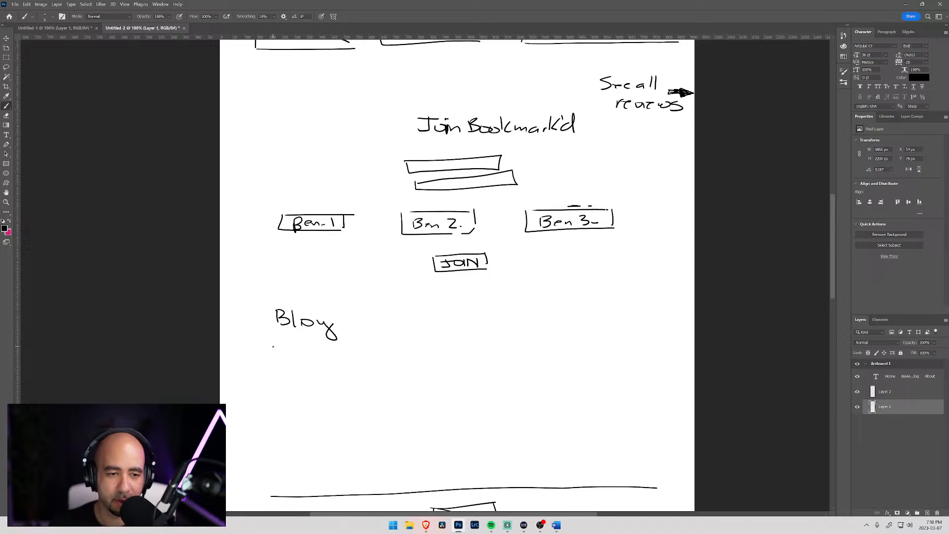
# Step: Sketch two narrow stacked placeholder bars with a small arrow beneath them, directly under the Blog heading
pyautogui.moveTo(271, 346)
pyautogui.mouseDown()
pyautogui.moveTo(342, 361)
pyautogui.moveTo(277, 365)
pyautogui.mouseUp()
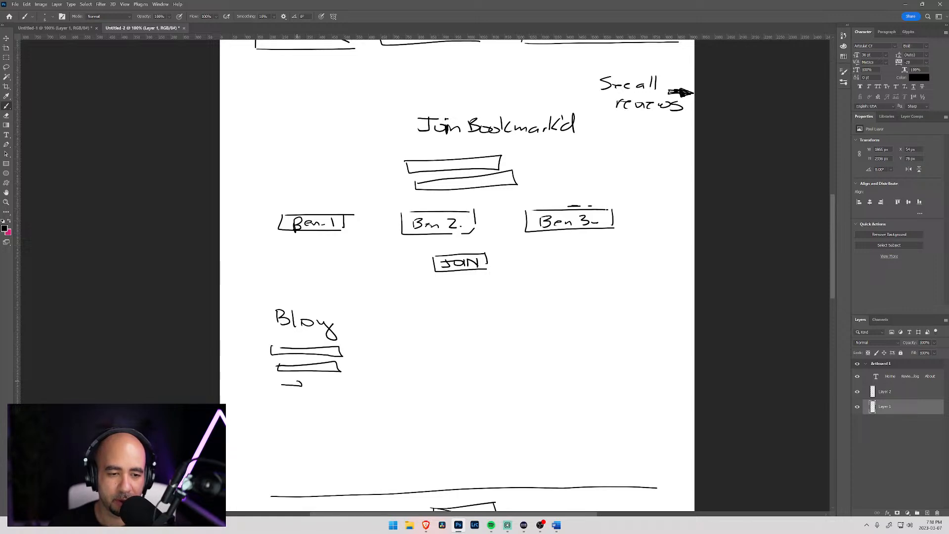
# Step: Sketch three more blog placeholder columns beside the first one, each with two stacked bars and an arrow beneath
pyautogui.moveTo(383, 344)
pyautogui.mouseDown()
pyautogui.moveTo(406, 355)
pyautogui.moveTo(455, 338)
pyautogui.moveTo(396, 343)
pyautogui.moveTo(427, 369)
pyautogui.moveTo(400, 365)
pyautogui.moveTo(435, 384)
pyautogui.mouseUp()
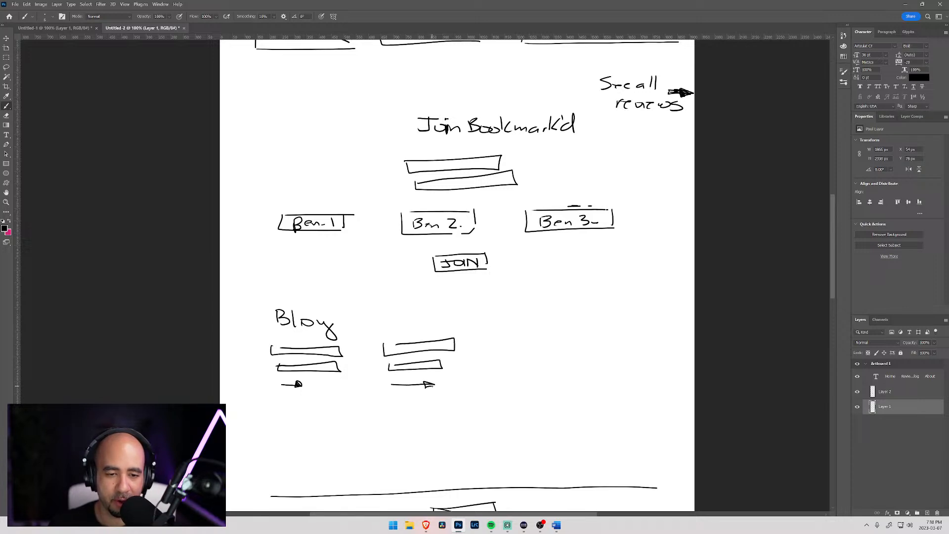
pyautogui.moveTo(483, 338)
pyautogui.mouseDown()
pyautogui.moveTo(530, 348)
pyautogui.moveTo(488, 340)
pyautogui.moveTo(538, 364)
pyautogui.moveTo(485, 360)
pyautogui.moveTo(530, 380)
pyautogui.mouseUp()
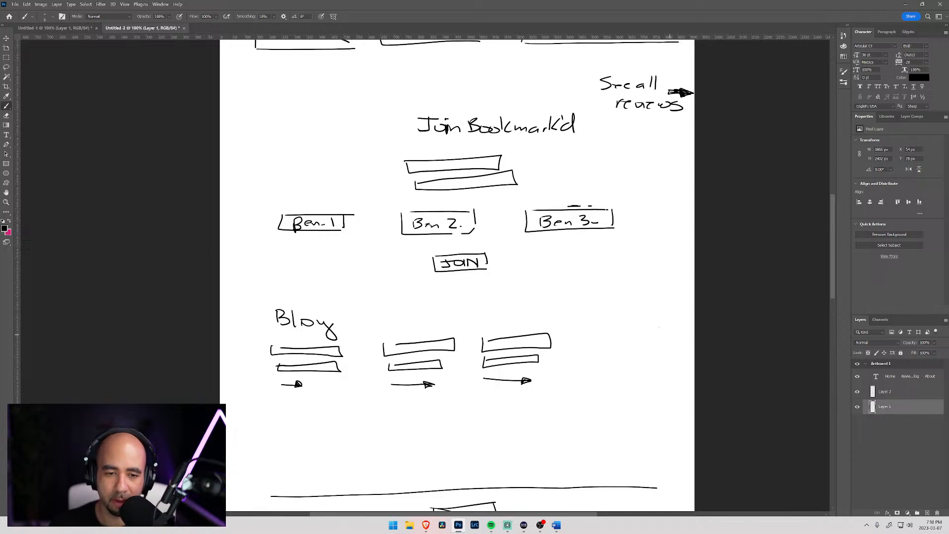
pyautogui.moveTo(585, 331)
pyautogui.mouseDown()
pyautogui.moveTo(633, 346)
pyautogui.moveTo(585, 335)
pyautogui.moveTo(633, 366)
pyautogui.moveTo(593, 359)
pyautogui.moveTo(608, 378)
pyautogui.mouseUp()
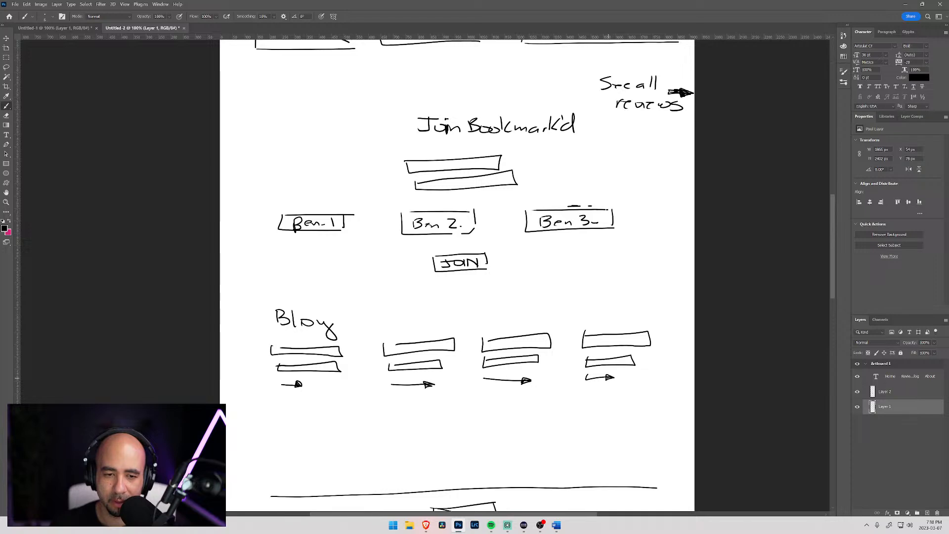
# Step: Handwrite a bold question mark in the page's left margin beside the Blog section
pyautogui.scroll(5, 549, 297)
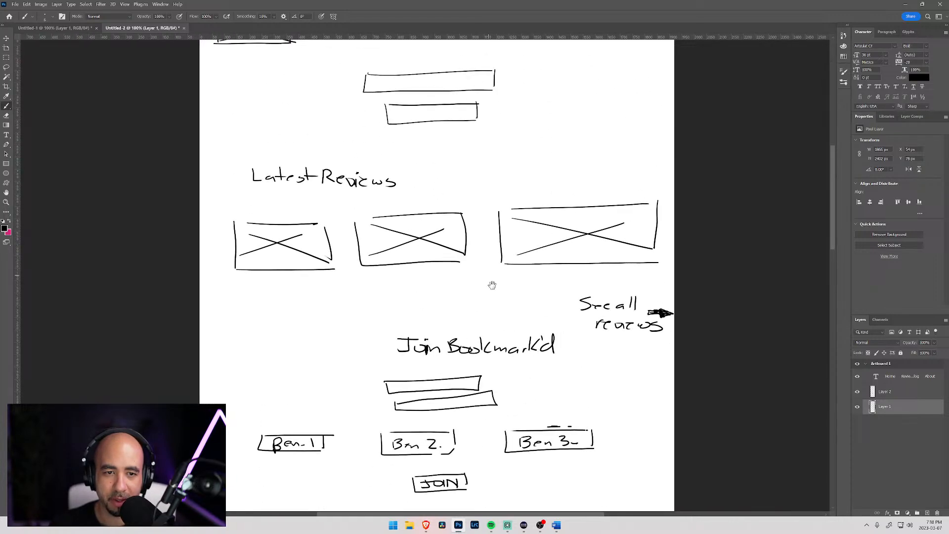
pyautogui.scroll(1, 491, 281)
pyautogui.scroll(-2, 498, 303)
pyautogui.scroll(2, 497, 304)
pyautogui.scroll(1, 495, 359)
pyautogui.scroll(-6, 475, 242)
pyautogui.scroll(-2, 468, 238)
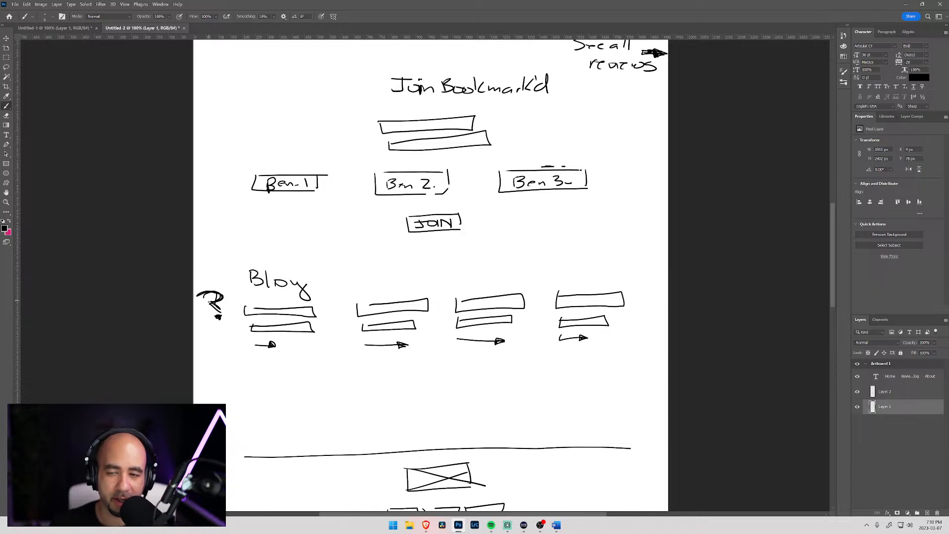
# Step: Look over the whole home page wireframe, from the footer back up to the header
pyautogui.scroll(-8, 241, 336)
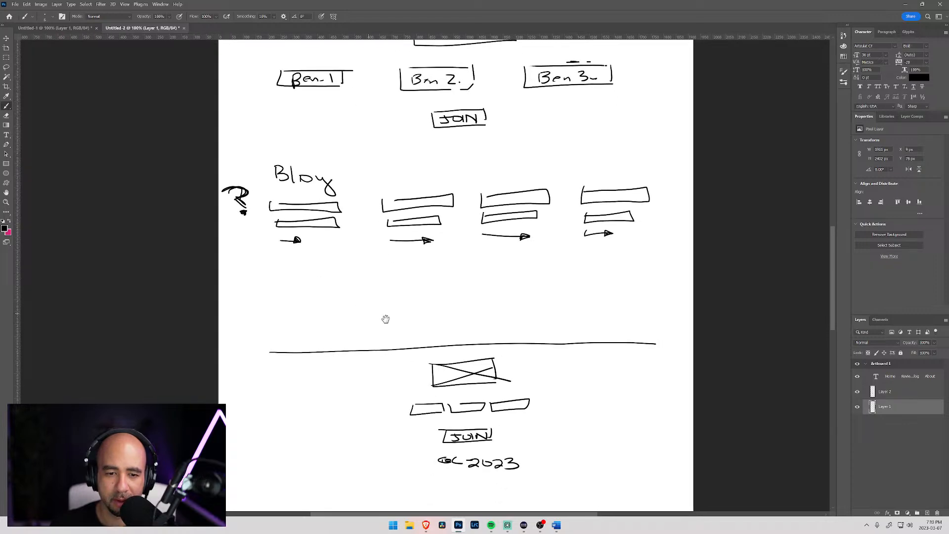
pyautogui.scroll(-3, 381, 237)
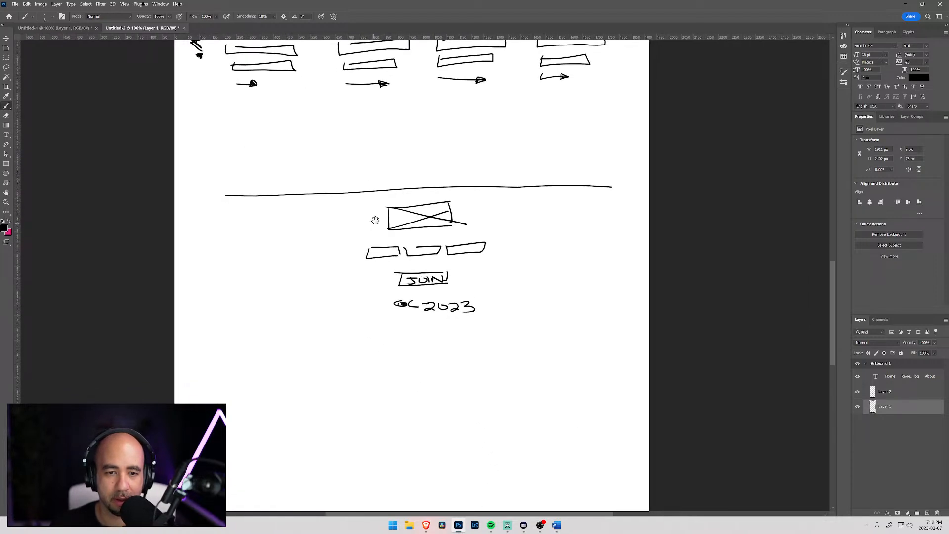
pyautogui.scroll(20, 367, 302)
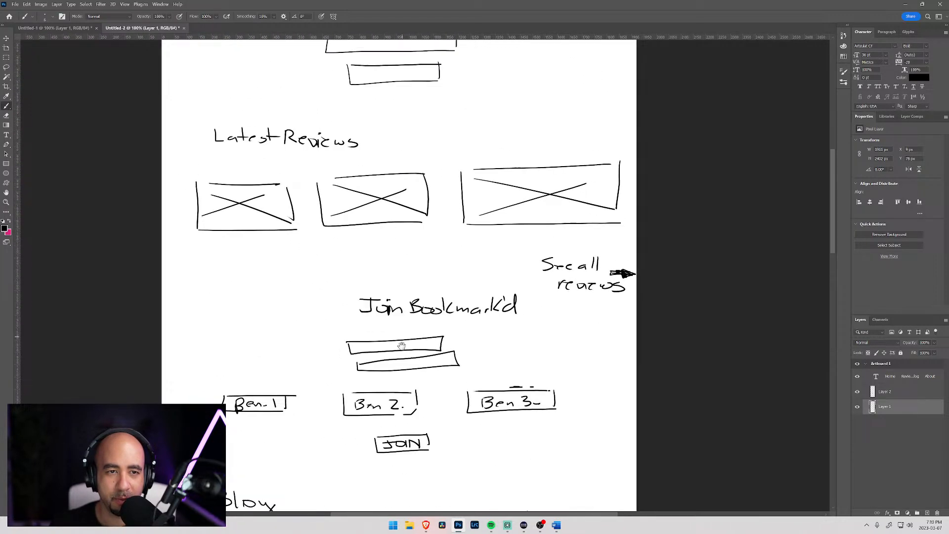
pyautogui.scroll(5, 404, 245)
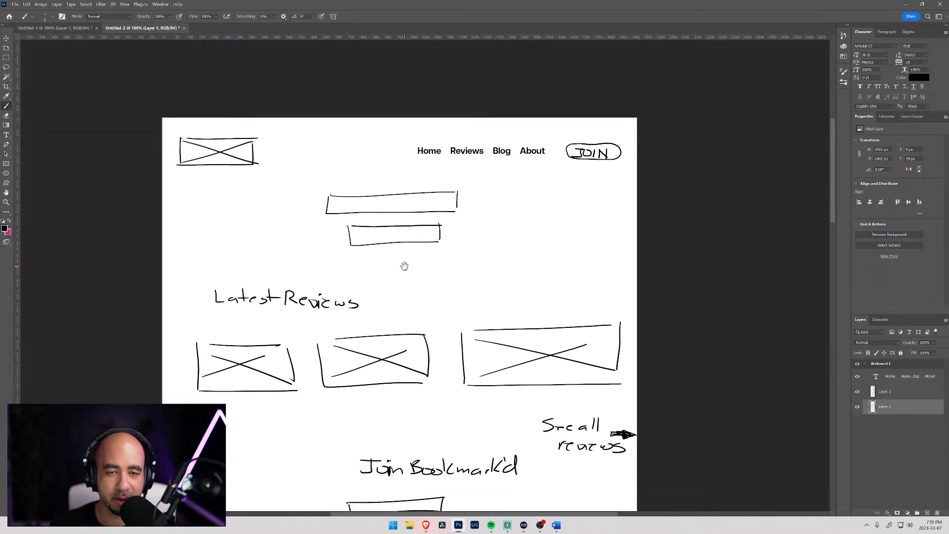
pyautogui.scroll(-2, 387, 297)
pyautogui.hscroll(1, 382, 276)
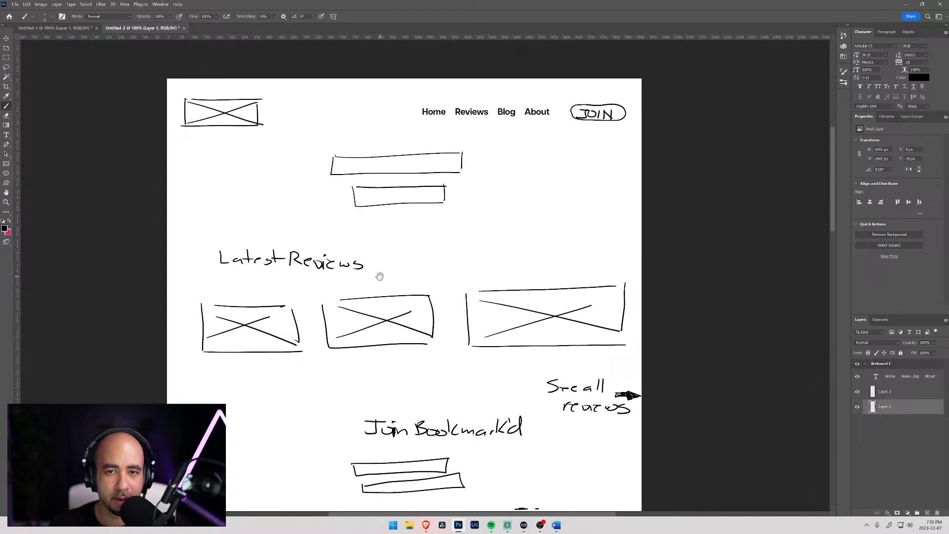
pyautogui.moveTo(379, 281); pyautogui.dragTo(424, 280)
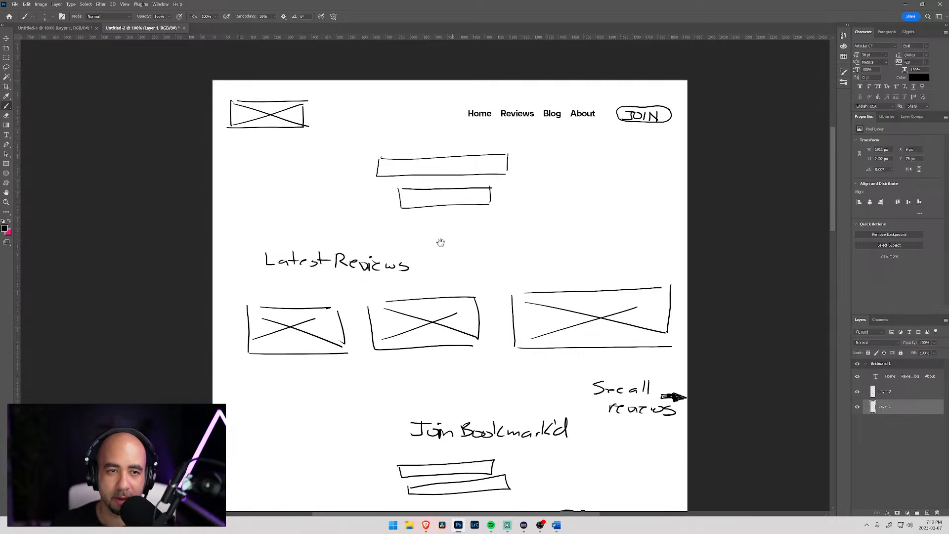
# Step: Switch to the Untitled-1 document and examine the review listing sketch with its genre and rating filters
pyautogui.click(63, 27)
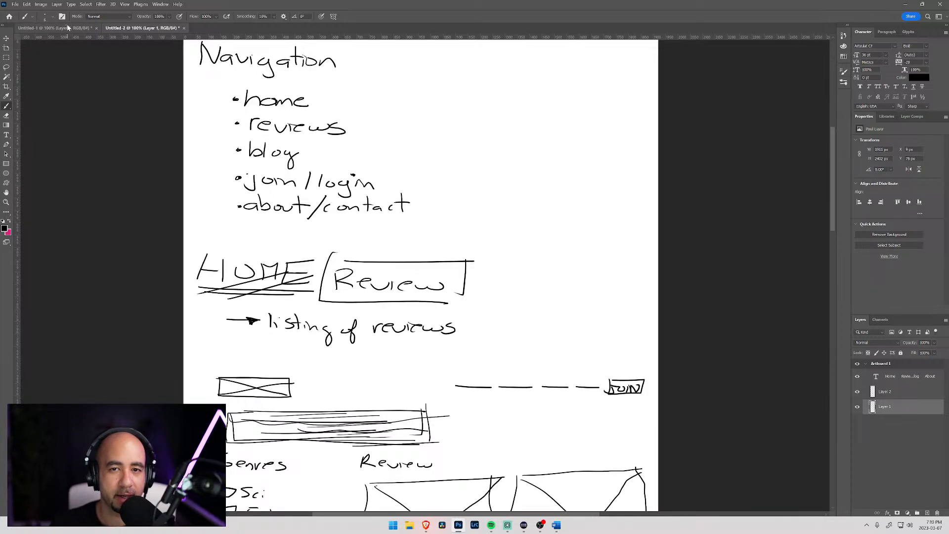
pyautogui.scroll(-10, 456, 259)
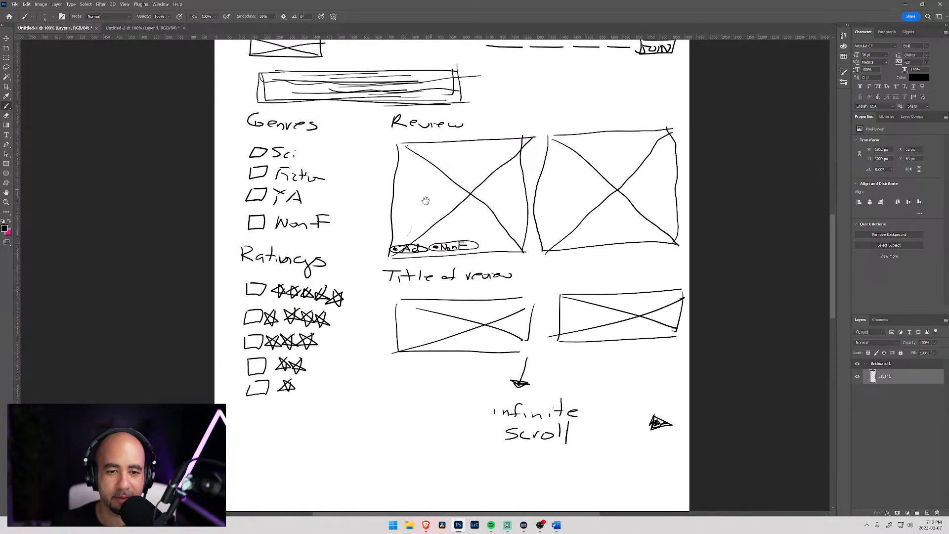
pyautogui.moveTo(426, 190); pyautogui.dragTo(412, 267)
pyautogui.moveTo(430, 229)
pyautogui.mouseDown()
pyautogui.moveTo(416, 250)
pyautogui.moveTo(434, 194)
pyautogui.mouseUp()
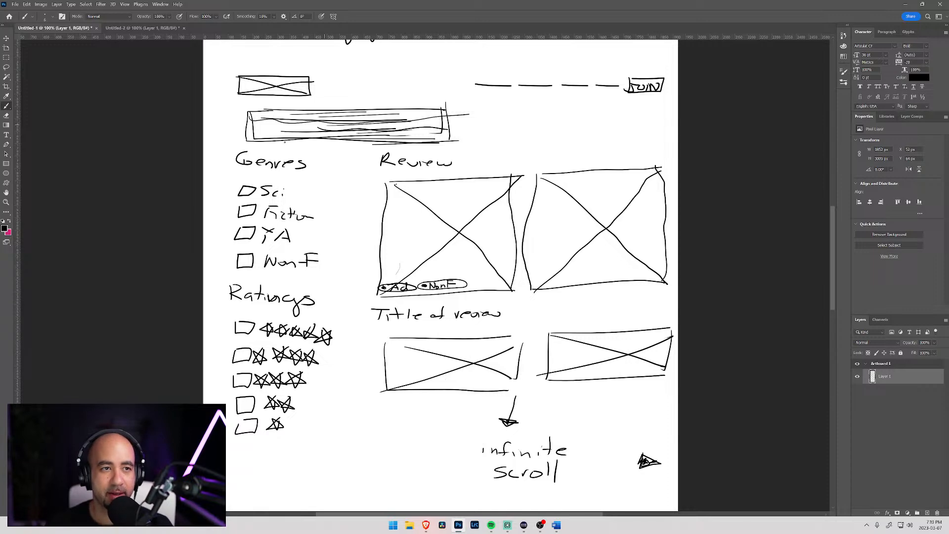
# Step: Return to the Untitled-2 document and compare its join, blog and latest reviews sections with the review listing sketch
pyautogui.click(140, 27)
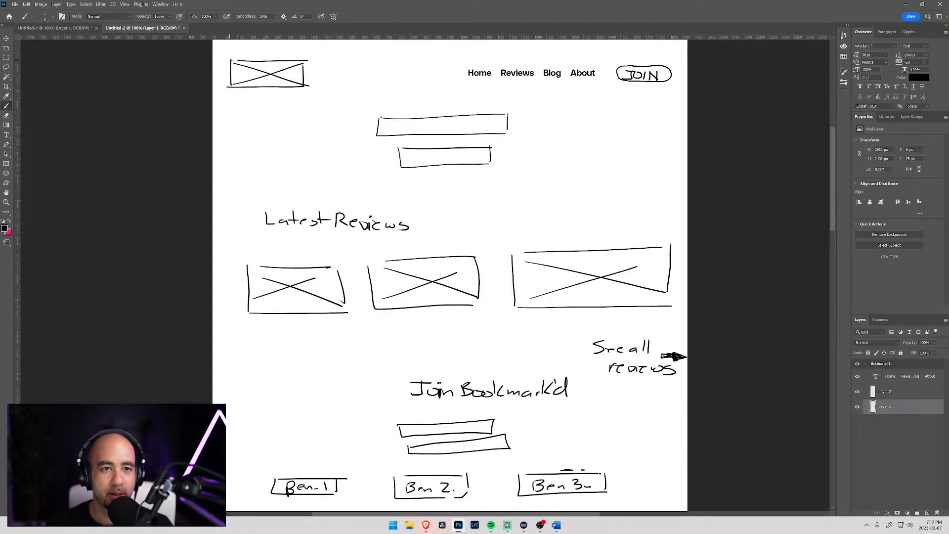
pyautogui.moveTo(390, 194); pyautogui.dragTo(393, 42)
pyautogui.moveTo(403, 212); pyautogui.dragTo(372, 159)
pyautogui.moveTo(370, 213); pyautogui.dragTo(385, 169)
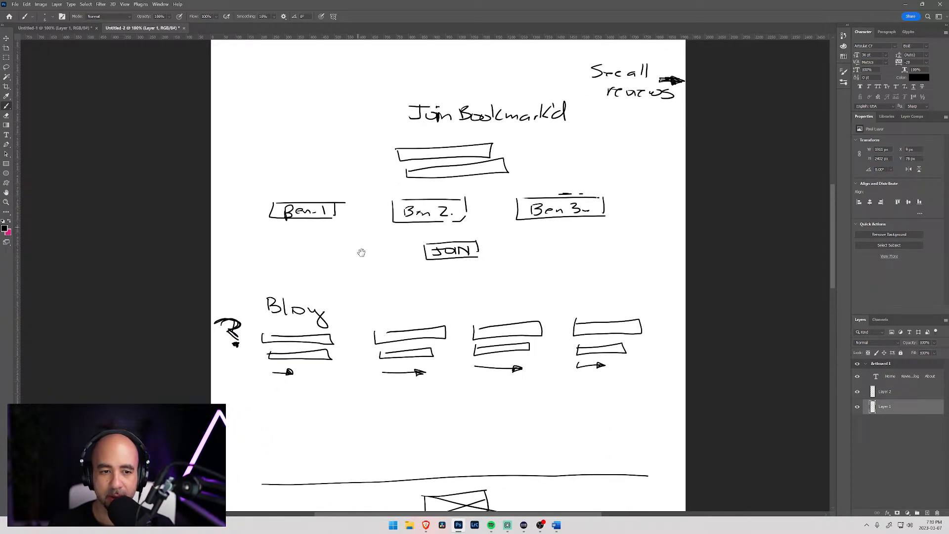
pyautogui.scroll(5, 359, 218)
pyautogui.moveTo(371, 180); pyautogui.dragTo(376, 263)
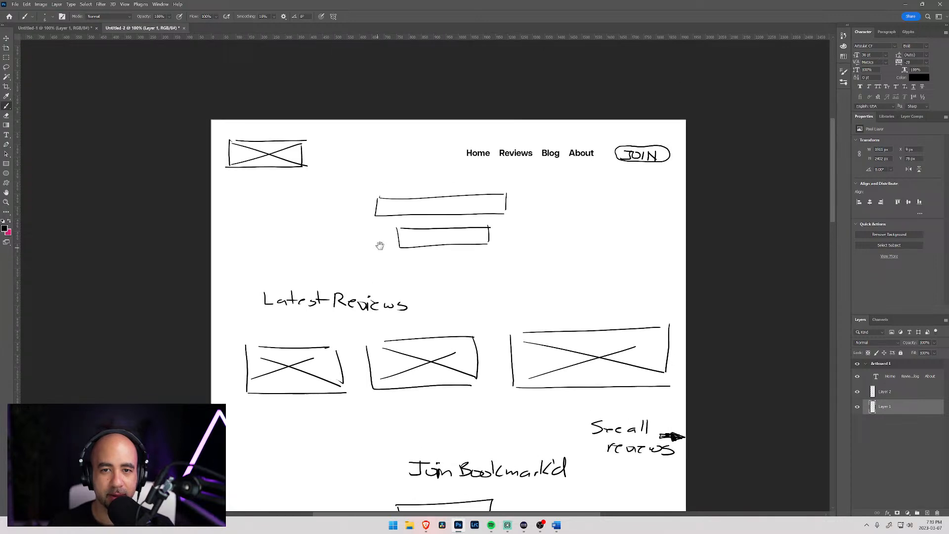
pyautogui.moveTo(390, 221); pyautogui.dragTo(400, 188)
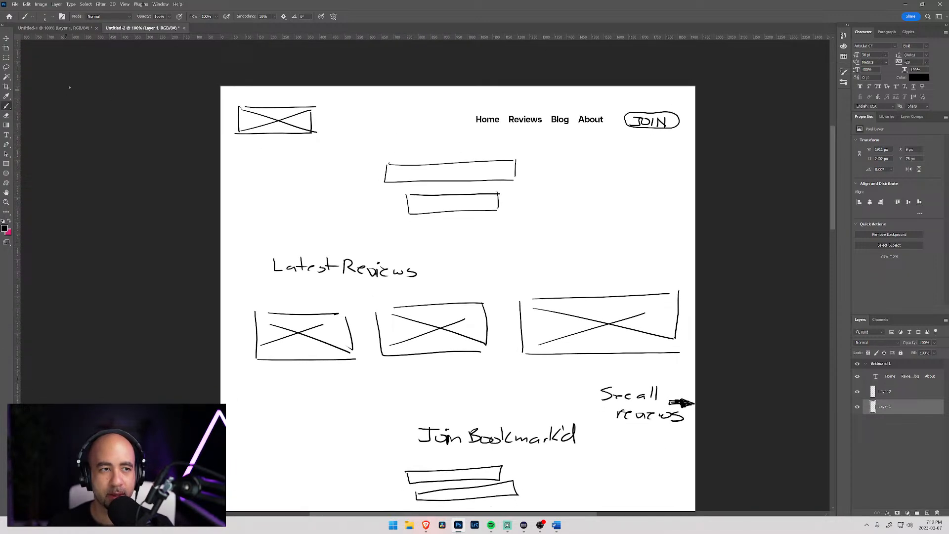
# Step: In Untitled-1, thicken the outline of the wide bar above the Genres and Review headings along its ends and lower edge
pyautogui.click(67, 29)
pyautogui.moveTo(387, 186); pyautogui.dragTo(358, 291)
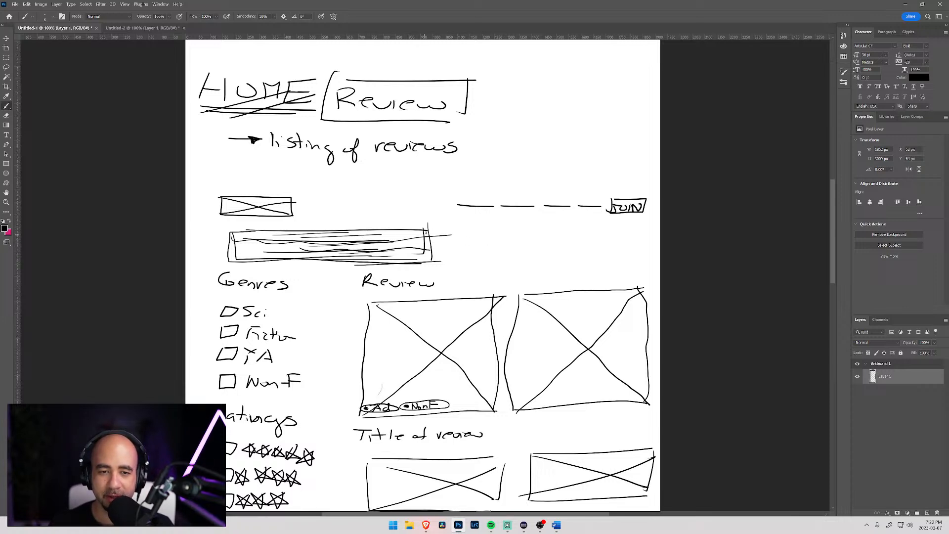
pyautogui.moveTo(431, 262); pyautogui.dragTo(426, 225)
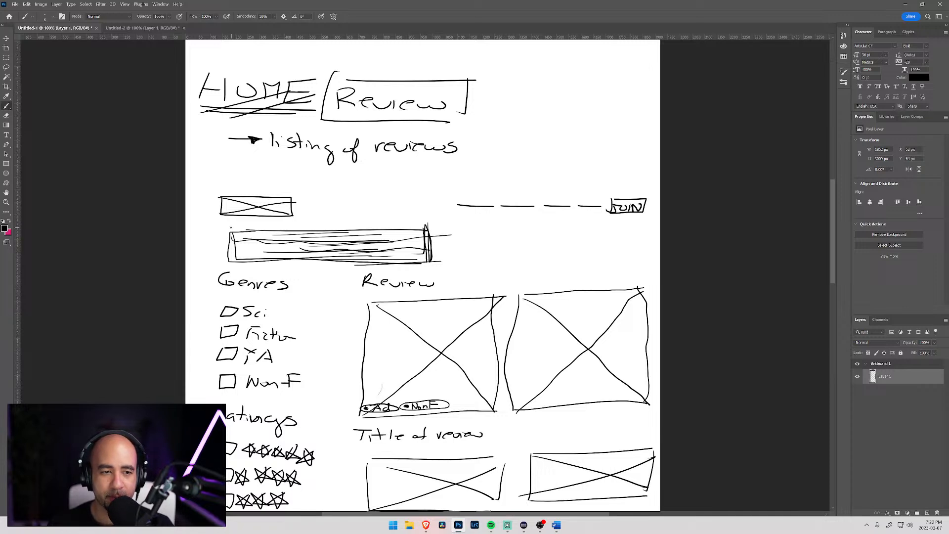
pyautogui.moveTo(238, 263); pyautogui.dragTo(429, 264)
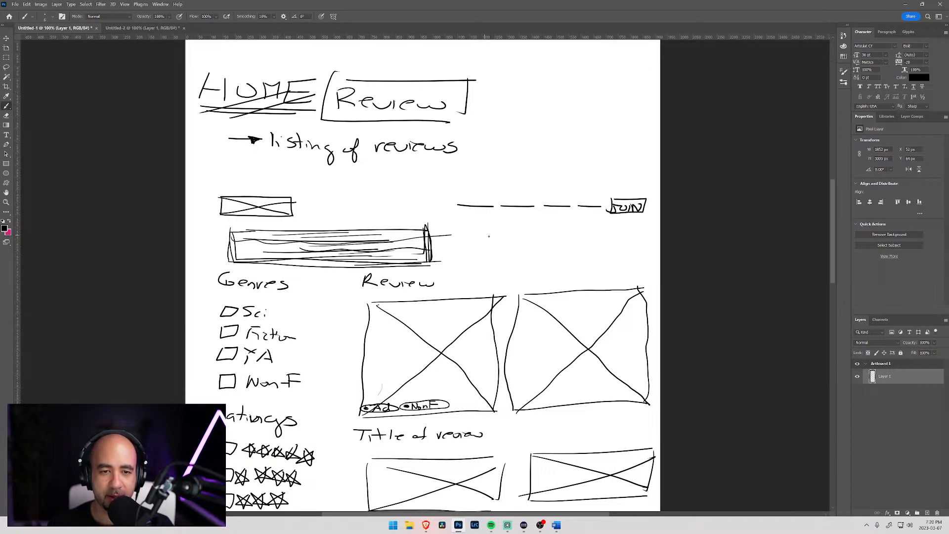
# Step: Examine the review listing layout around the wide bar, the filter column and the review cards
pyautogui.moveTo(408, 325); pyautogui.dragTo(394, 236)
pyautogui.moveTo(362, 273); pyautogui.dragTo(407, 312)
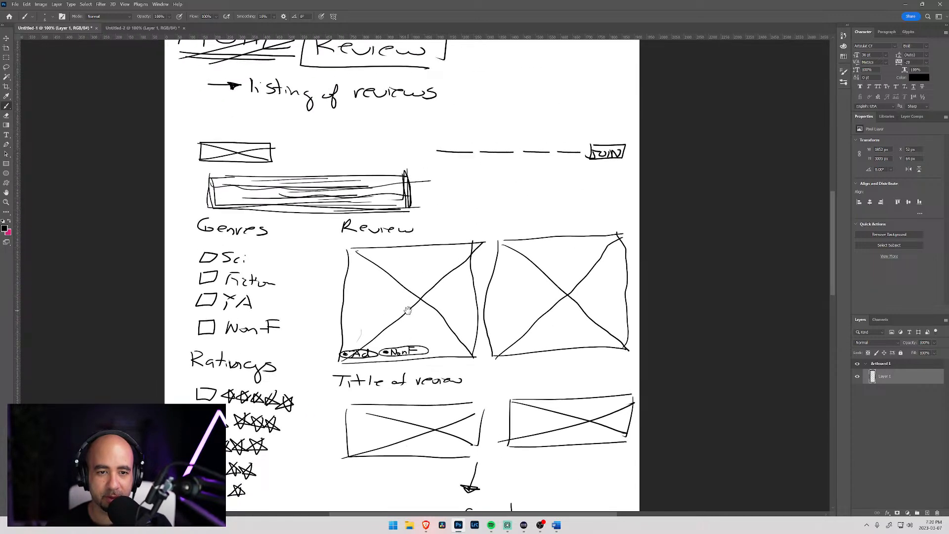
pyautogui.moveTo(424, 241); pyautogui.dragTo(397, 327)
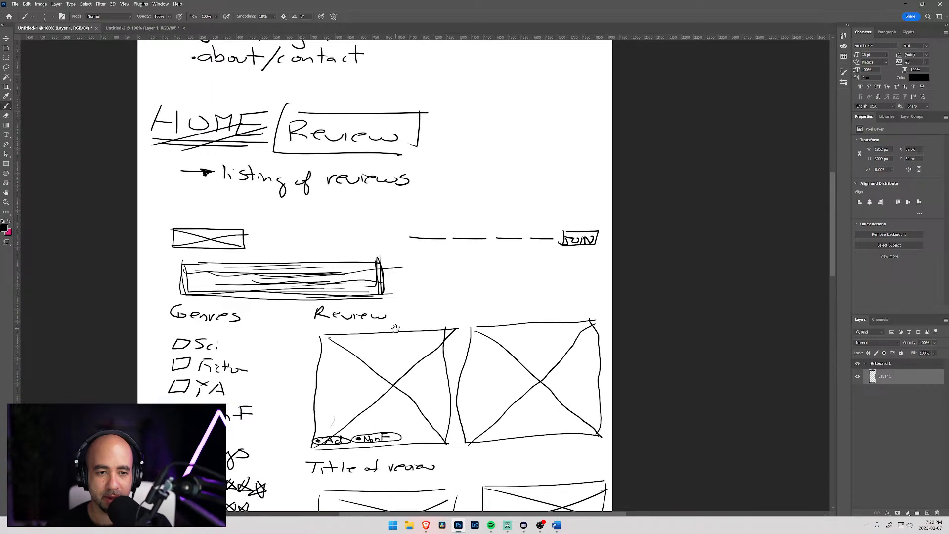
pyautogui.moveTo(382, 247); pyautogui.dragTo(435, 221)
pyautogui.moveTo(418, 288); pyautogui.dragTo(403, 198)
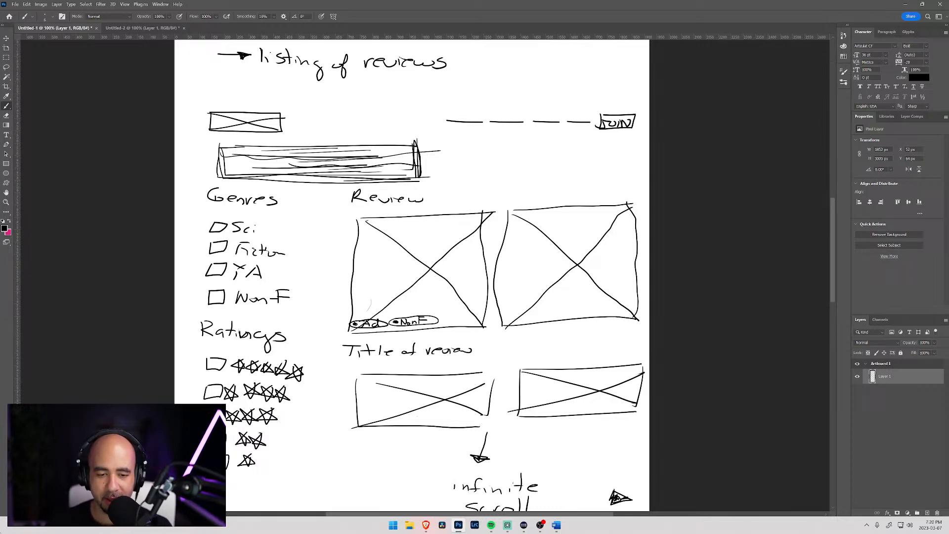
# Step: Switch to the Brave browser and load expedia.ca in a new tab
pyautogui.click(426, 525)
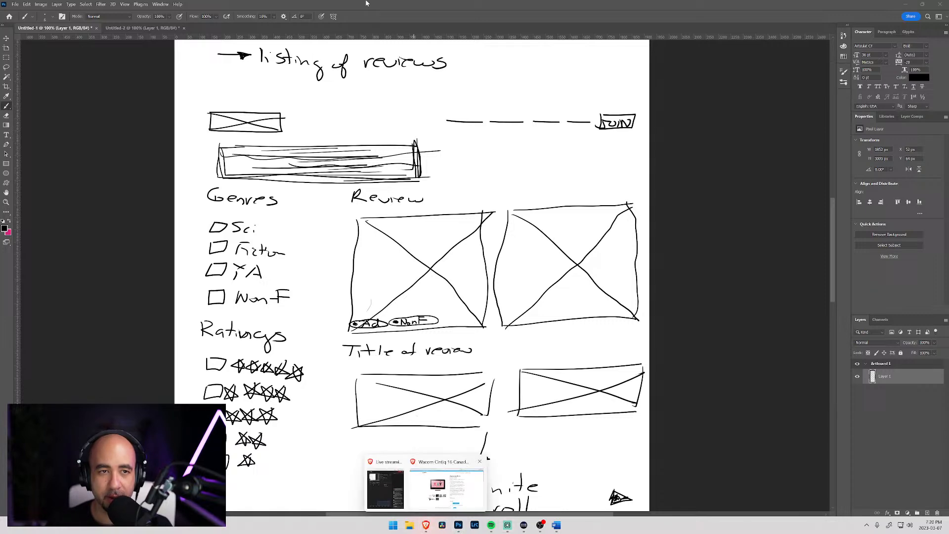
pyautogui.click(420, 467)
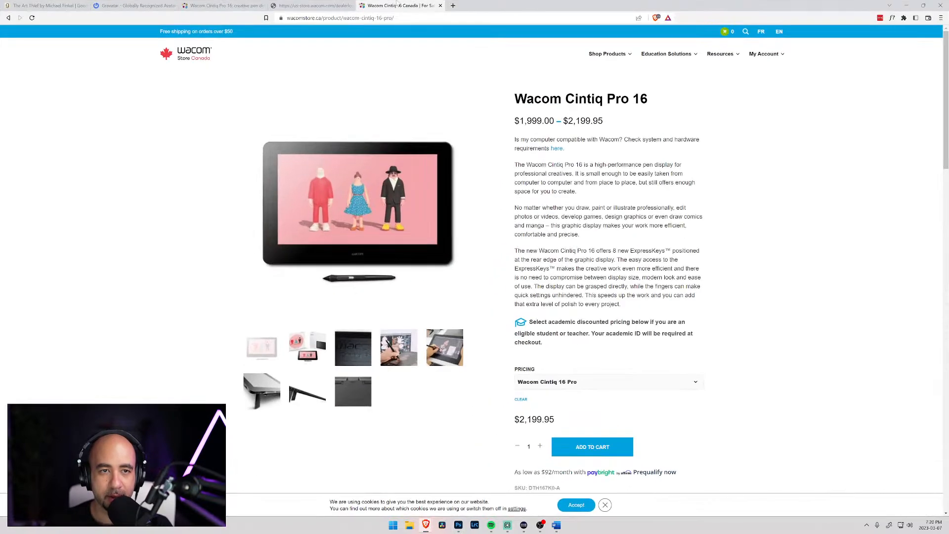
pyautogui.click(452, 5)
pyautogui.write('exler\\\\\\\\\\\\')
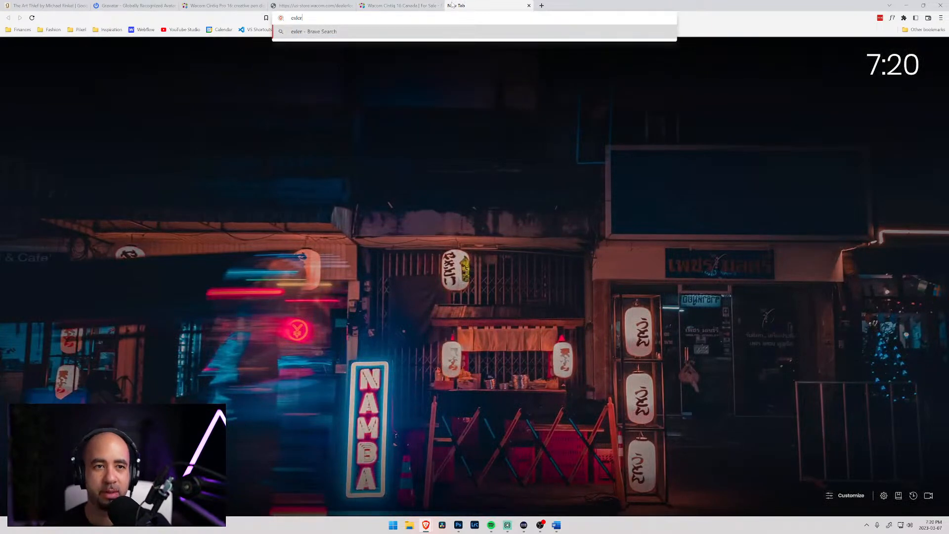
pyautogui.press('BackSpace')
pyautogui.press('BackSpace')
pyautogui.press('BackSpace')
pyautogui.press('BackSpace')
pyautogui.press('BackSpace')
pyautogui.press('BackSpace')
pyautogui.press('BackSpace')
pyautogui.press('BackSpace')
pyautogui.press('BackSpace')
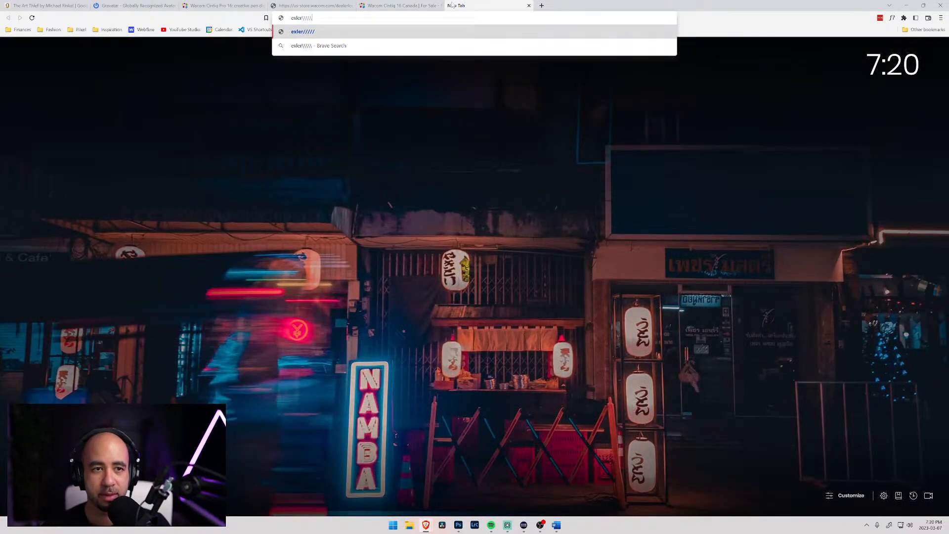
pyautogui.write('pedia.ca')
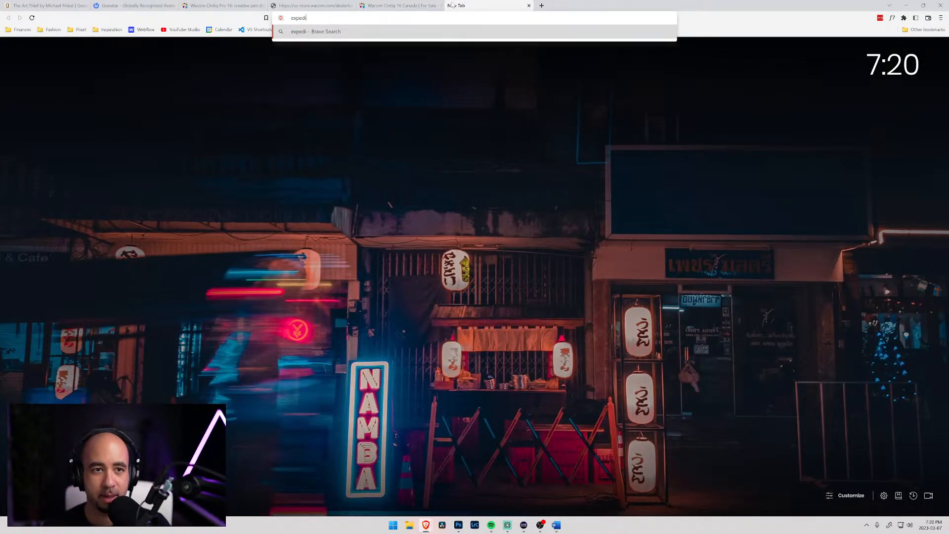
pyautogui.press('Return')
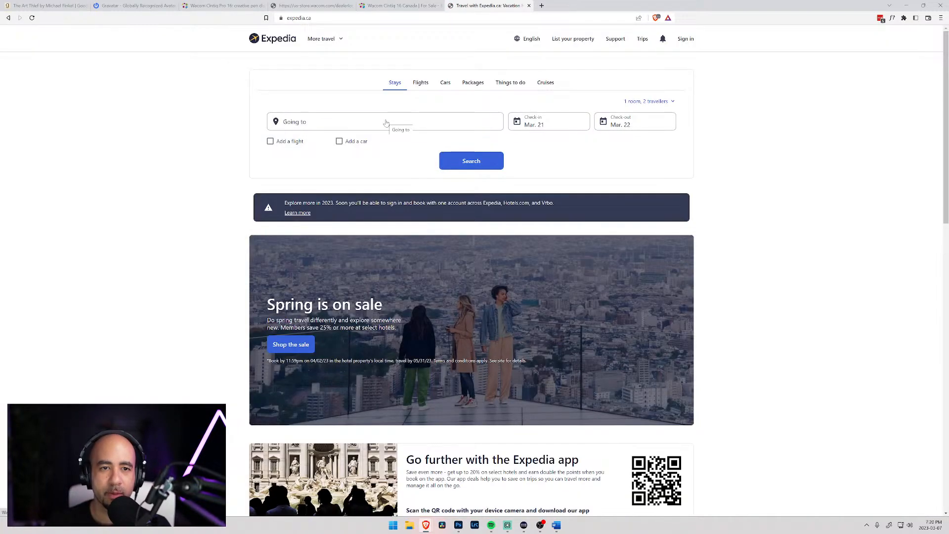
# Step: Open the destination entry of the Stays search on Expedia
pyautogui.click(386, 123)
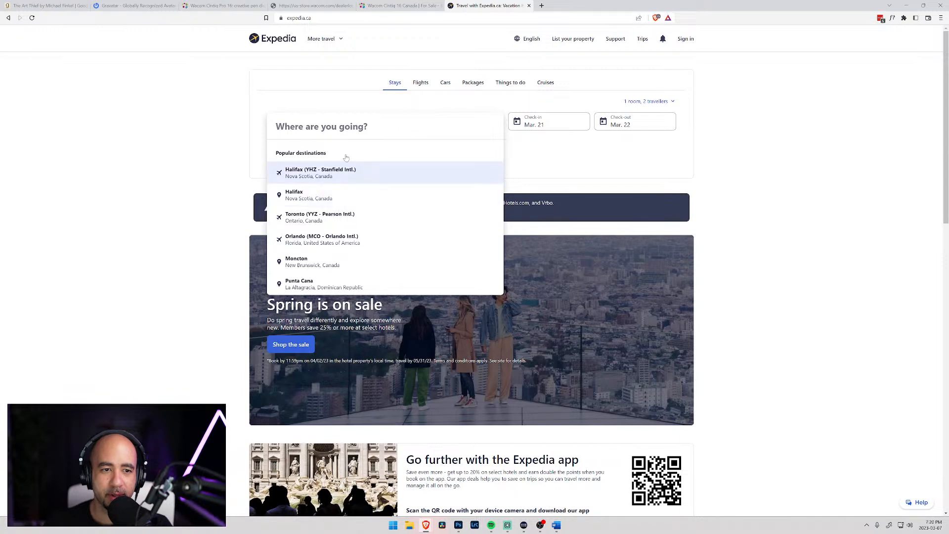
# Step: Search stays for Orlando (MCO - Orlando Intl.), look over the listings, and filter them to properties with an airport shuttle included
pyautogui.click(340, 240)
pyautogui.click(488, 159)
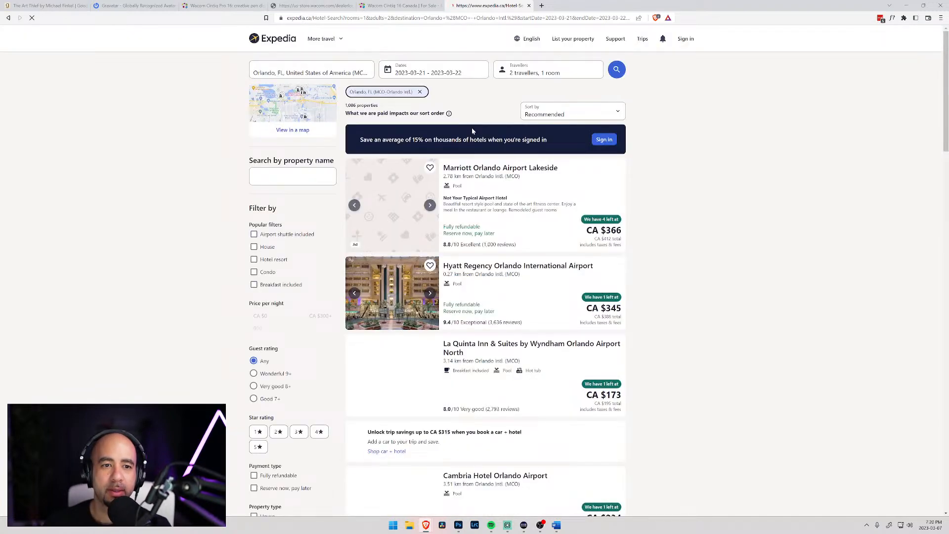
pyautogui.scroll(-1, 299, 201)
pyautogui.scroll(-1, 299, 201)
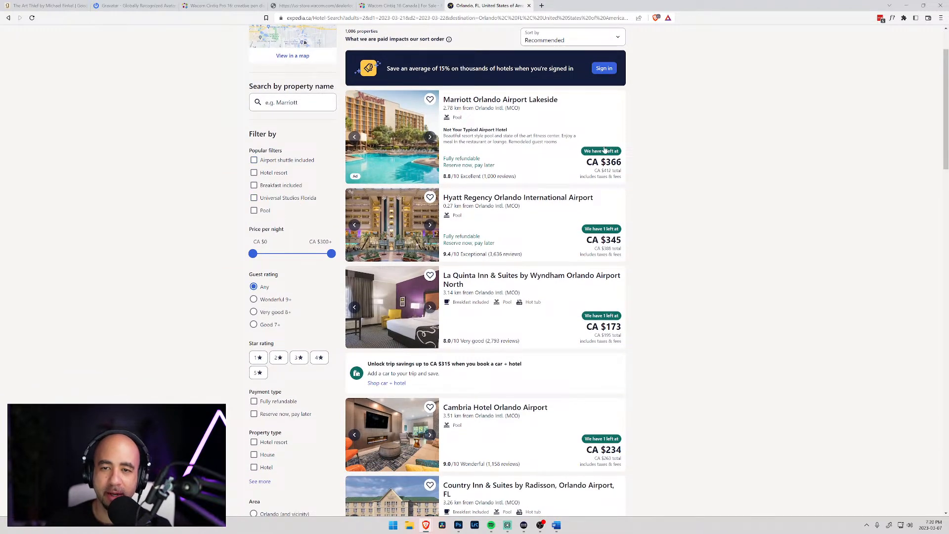
pyautogui.scroll(-2, 416, 195)
pyautogui.scroll(4, 398, 197)
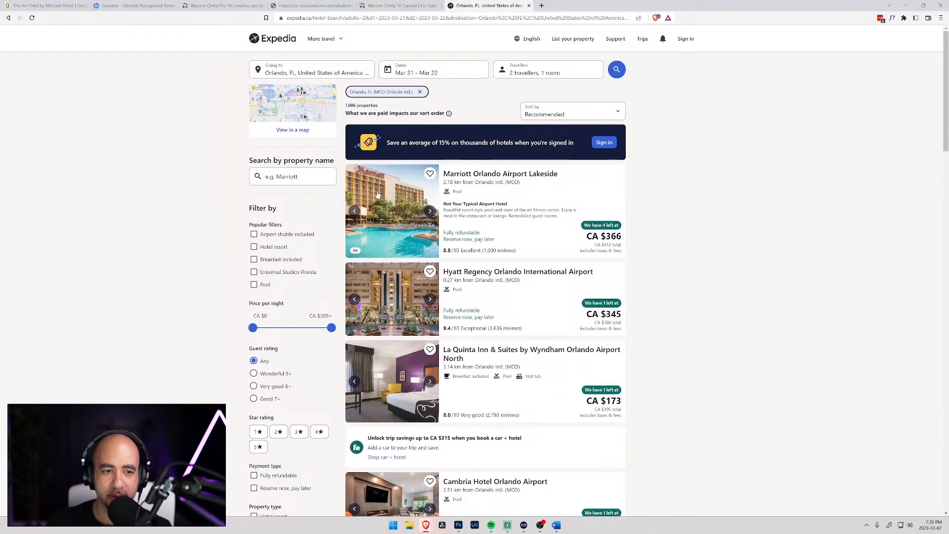
pyautogui.click(254, 235)
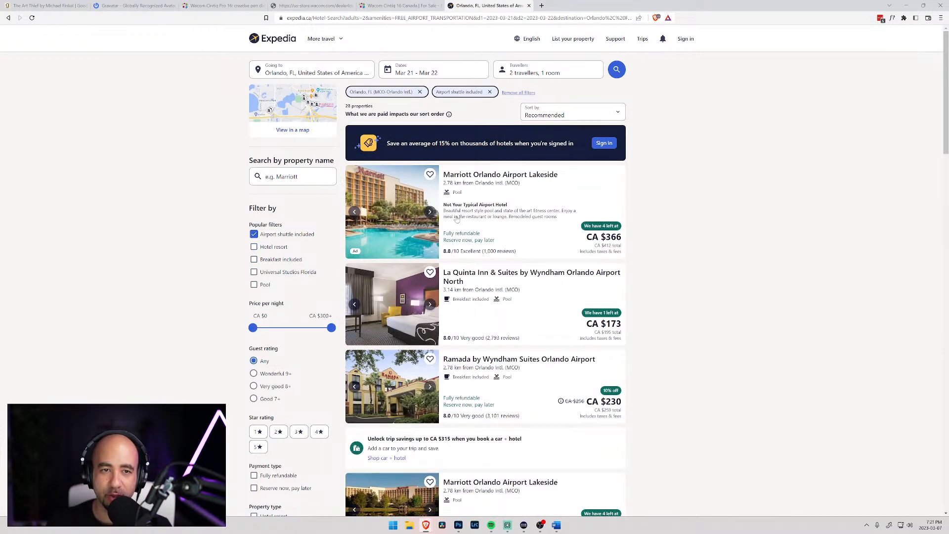
# Step: Try limiting the hotel results to 5-star properties and look over the listings offered
pyautogui.scroll(-2, 242, 381)
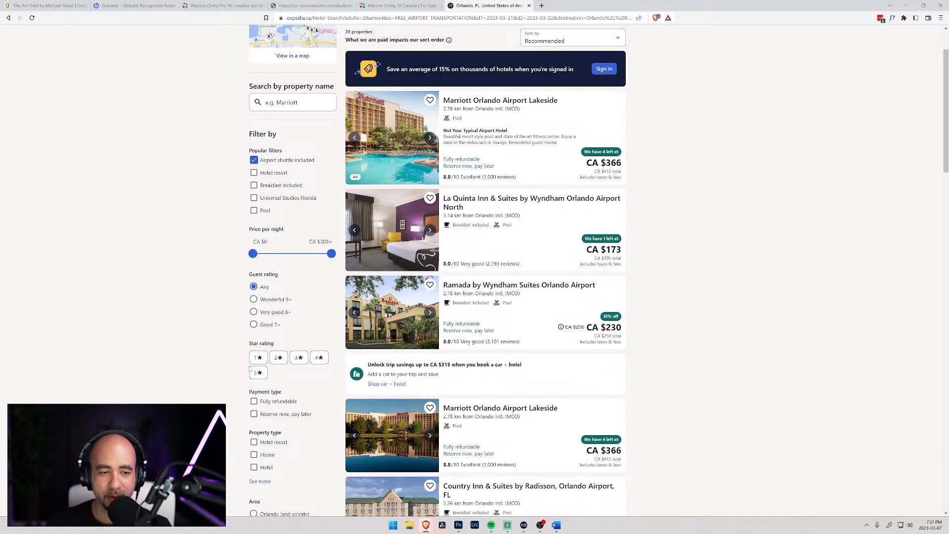
pyautogui.click(258, 372)
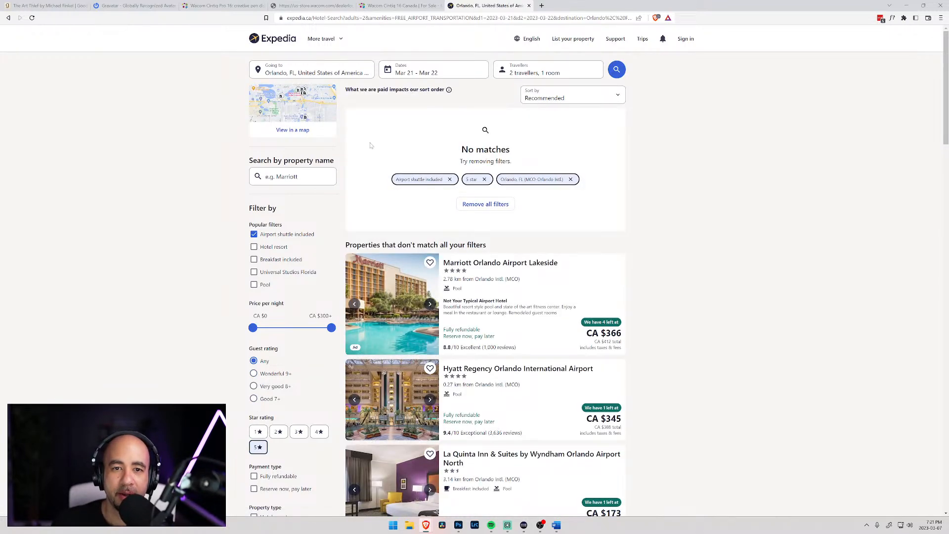
pyautogui.scroll(-7, 465, 252)
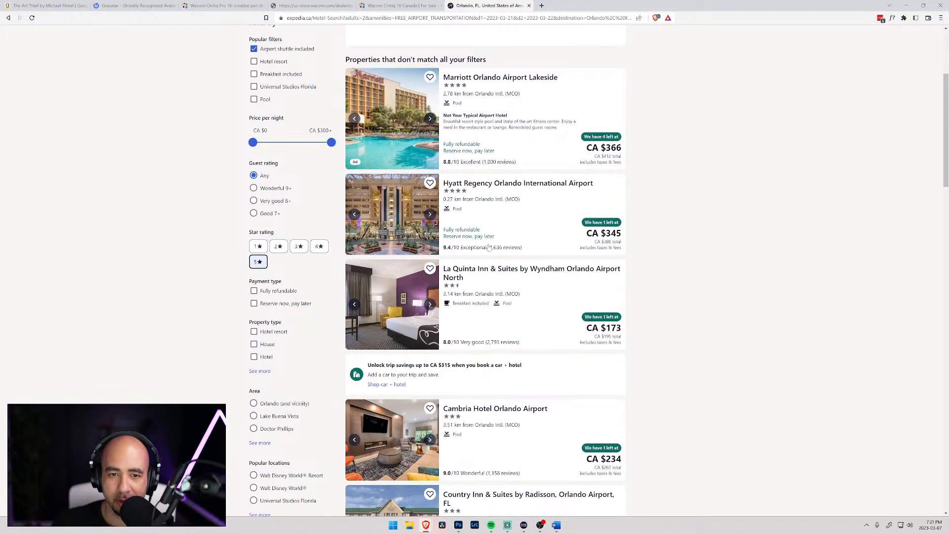
pyautogui.scroll(7, 489, 247)
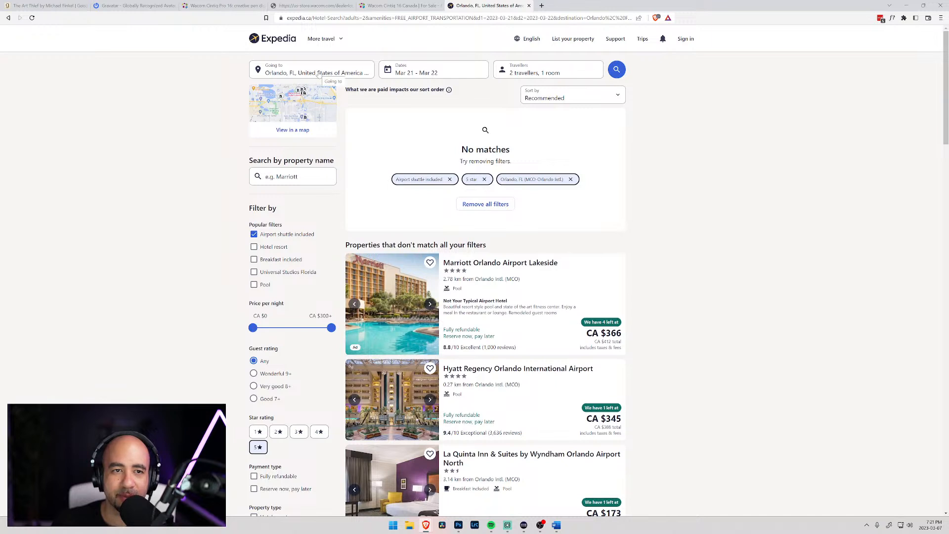
# Step: Look through the sorting options for the results, then remove the 5-star filter
pyautogui.click(617, 97)
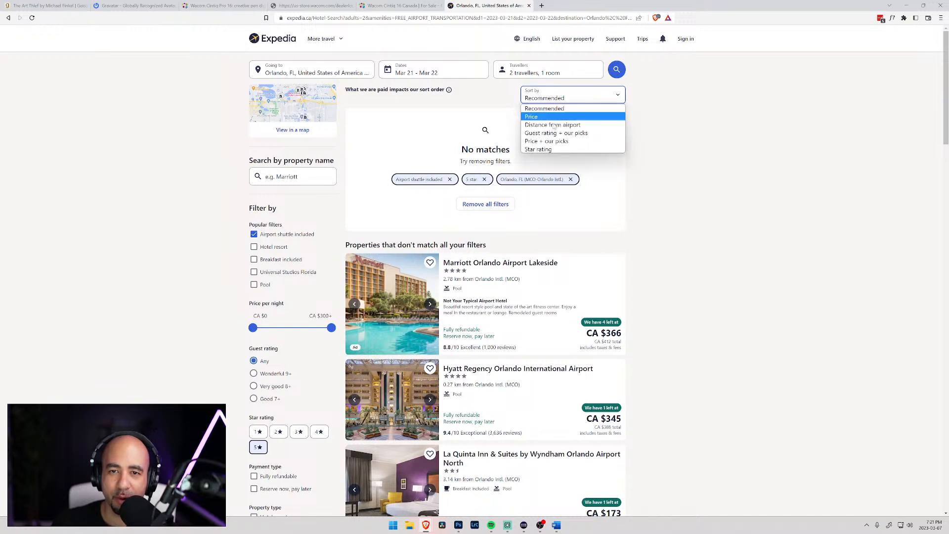
pyautogui.click(637, 98)
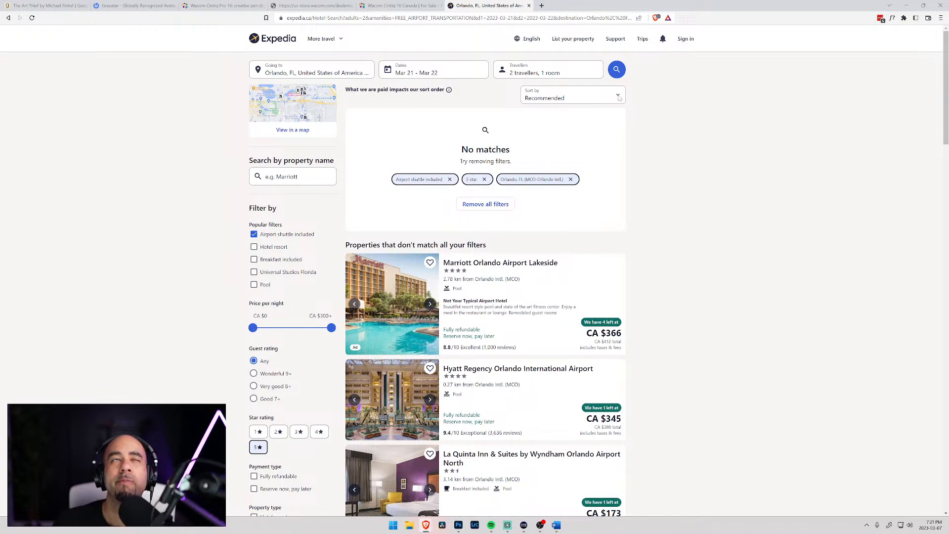
pyautogui.click(620, 98)
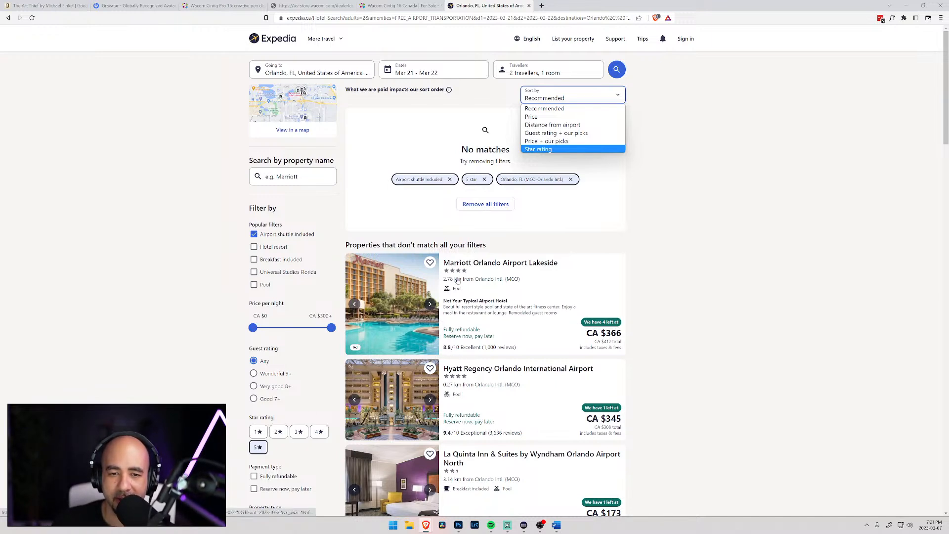
pyautogui.click(258, 447)
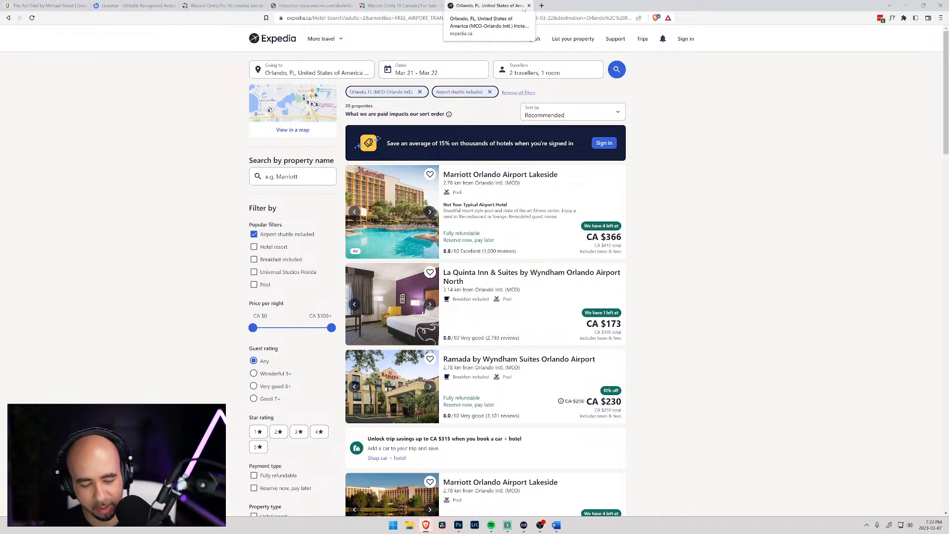
# Step: Switch to the Photoshop wireframe and sketch a box labelled "Sort Ratings" above the second review image placeholder
pyautogui.hotkey('alt', 'Tab')
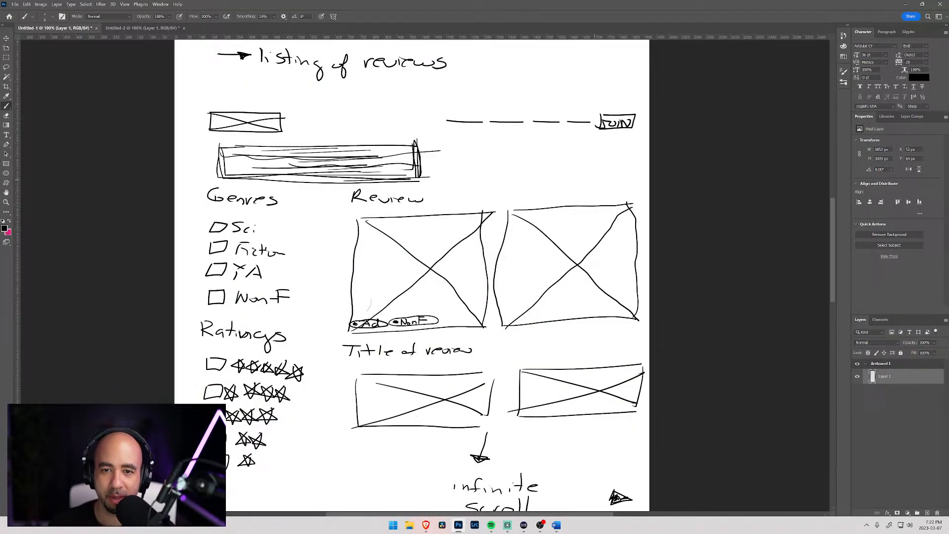
pyautogui.moveTo(542, 178)
pyautogui.mouseDown()
pyautogui.moveTo(556, 225)
pyautogui.moveTo(596, 238)
pyautogui.moveTo(644, 232)
pyautogui.moveTo(631, 208)
pyautogui.moveTo(561, 216)
pyautogui.moveTo(587, 221)
pyautogui.mouseUp()
pyautogui.moveTo(582, 217)
pyautogui.mouseDown()
pyautogui.moveTo(597, 216)
pyautogui.moveTo(572, 237)
pyautogui.moveTo(610, 228)
pyautogui.mouseUp()
pyautogui.moveTo(612, 226); pyautogui.dragTo(626, 238)
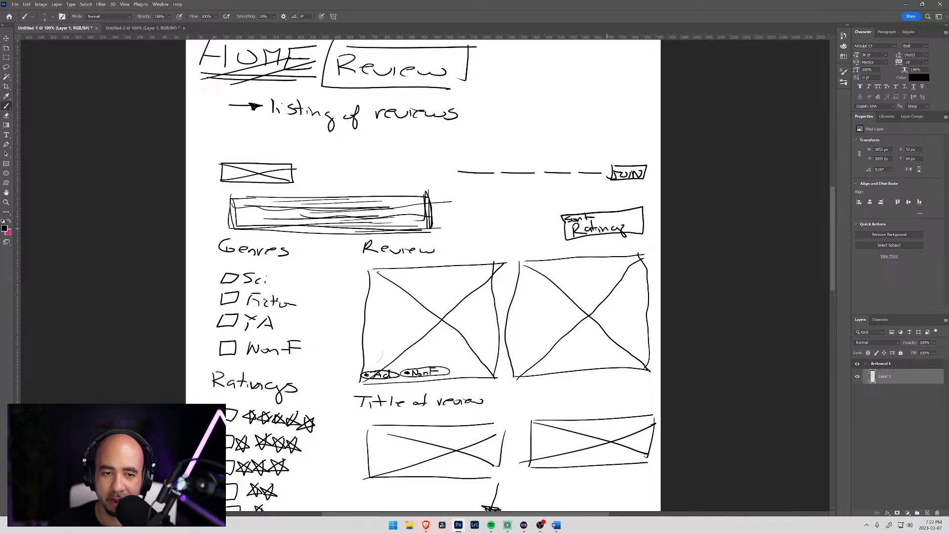
# Step: Mark the YA genre checkbox with an X, and handwrite "Ed" beside and "User Ratings" below the sort box
pyautogui.moveTo(343, 267); pyautogui.dragTo(392, 227)
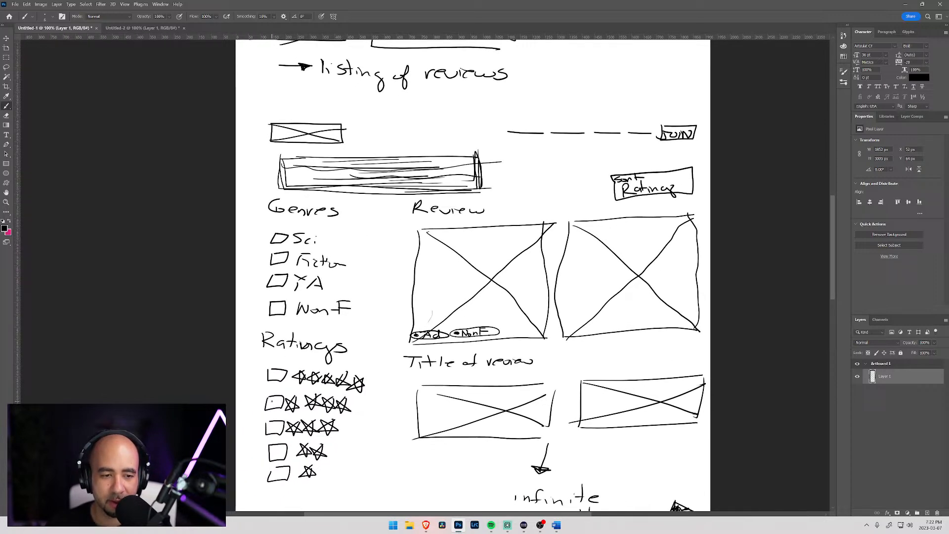
pyautogui.moveTo(267, 403); pyautogui.dragTo(285, 402)
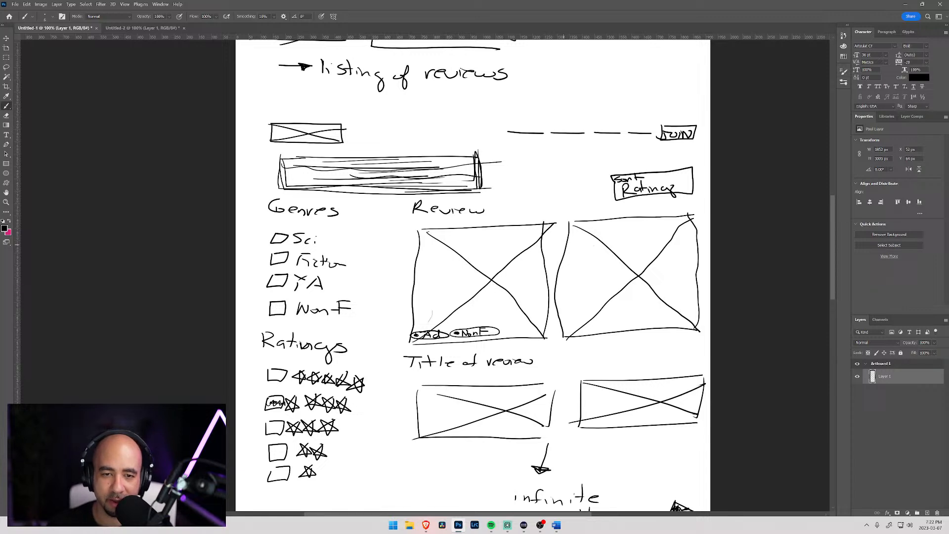
pyautogui.hotkey('ctrl', 'z')
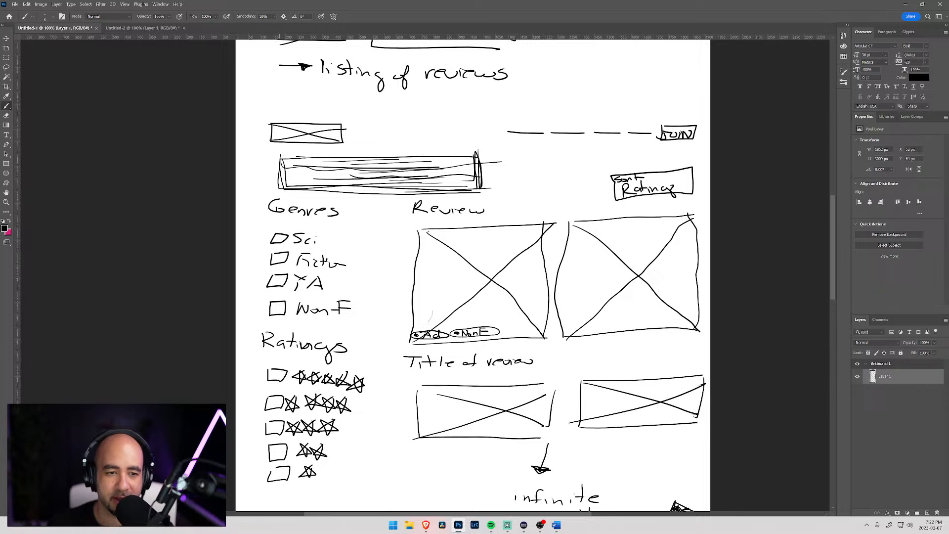
pyautogui.moveTo(275, 278)
pyautogui.mouseDown()
pyautogui.moveTo(267, 286)
pyautogui.moveTo(286, 287)
pyautogui.mouseUp()
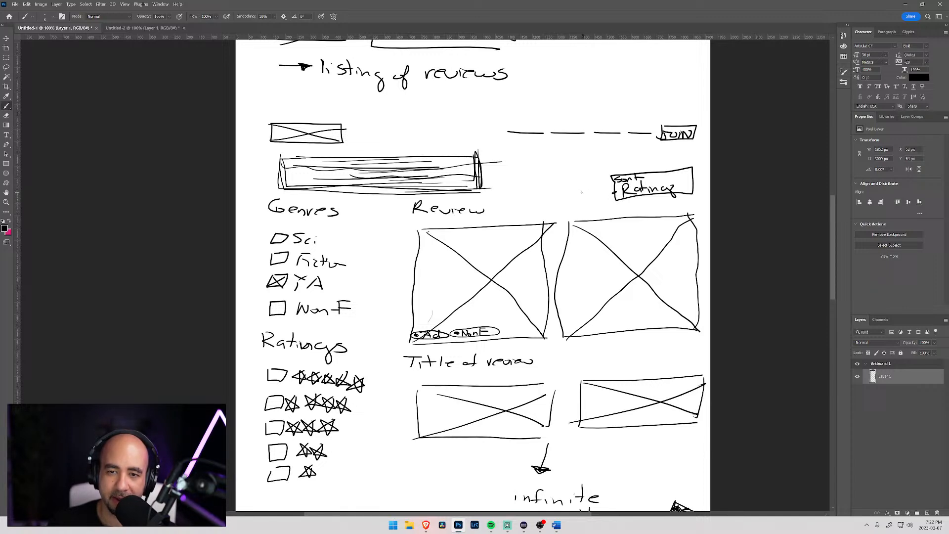
pyautogui.moveTo(582, 190)
pyautogui.mouseDown()
pyautogui.moveTo(580, 202)
pyautogui.moveTo(600, 187)
pyautogui.moveTo(614, 213)
pyautogui.moveTo(677, 206)
pyautogui.moveTo(682, 216)
pyautogui.mouseUp()
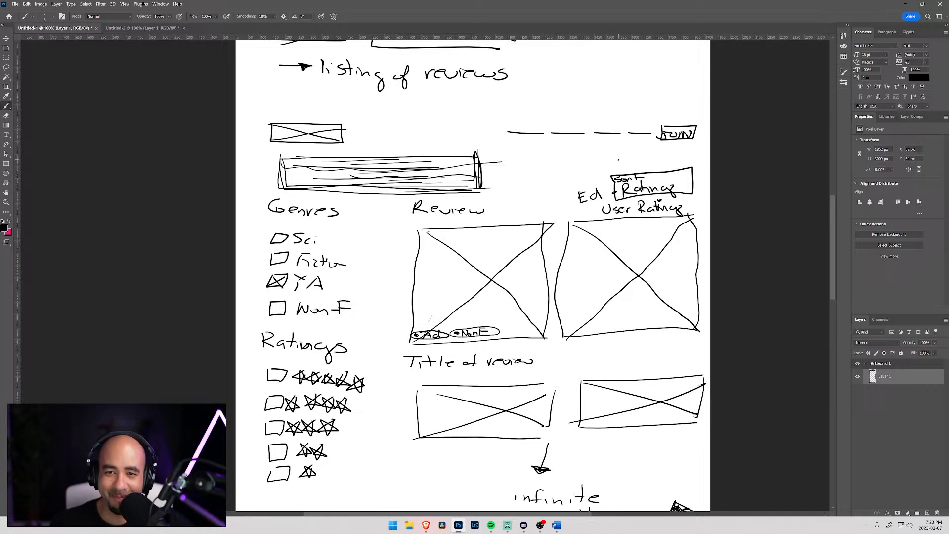
# Step: Handwrite "Alphabetically" above the sort box
pyautogui.moveTo(621, 160); pyautogui.dragTo(629, 170)
pyautogui.moveTo(616, 167); pyautogui.dragTo(683, 167)
pyautogui.moveTo(683, 163); pyautogui.dragTo(691, 168)
pyautogui.moveTo(693, 161); pyautogui.dragTo(694, 179)
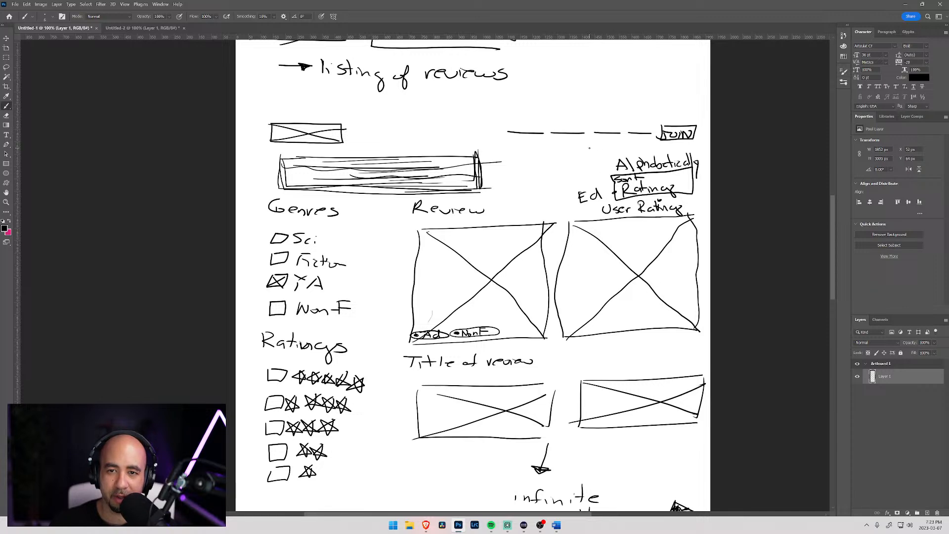
pyautogui.moveTo(592, 147); pyautogui.dragTo(619, 157)
# Step: Undo the handwritten "Alphabetically" label above the sort box
pyautogui.hotkey('ctrl', 'z')
pyautogui.hotkey('ctrl', 'z')
pyautogui.hotkey('ctrl', 'z')
pyautogui.hotkey('ctrl', 'z')
pyautogui.hotkey('ctrl', 'z')
pyautogui.hotkey('ctrl', 'z')
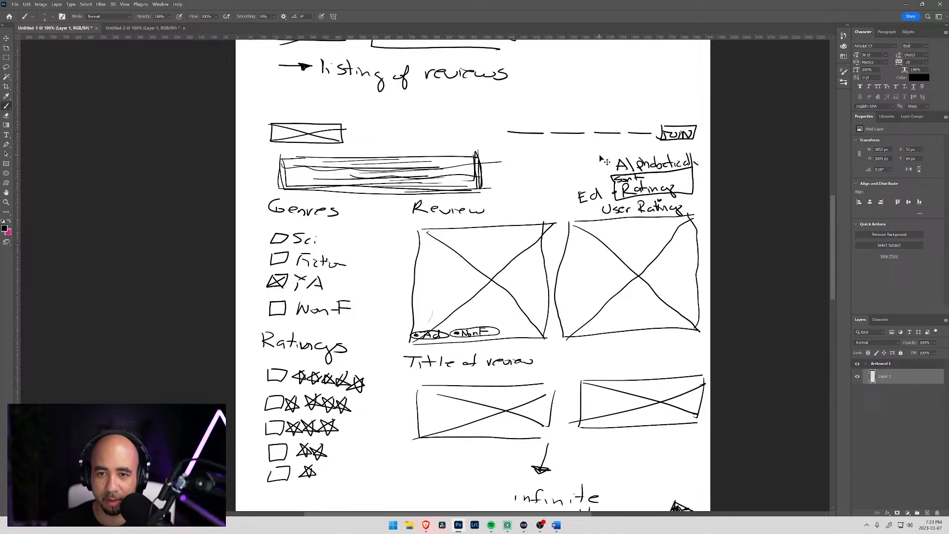
pyautogui.hotkey('ctrl', 'z')
pyautogui.hotkey('ctrl', 'z')
pyautogui.hotkey('ctrl', 'z')
pyautogui.hotkey('ctrl', 'z')
pyautogui.hotkey('ctrl', 'z')
pyautogui.hotkey('ctrl', 'z')
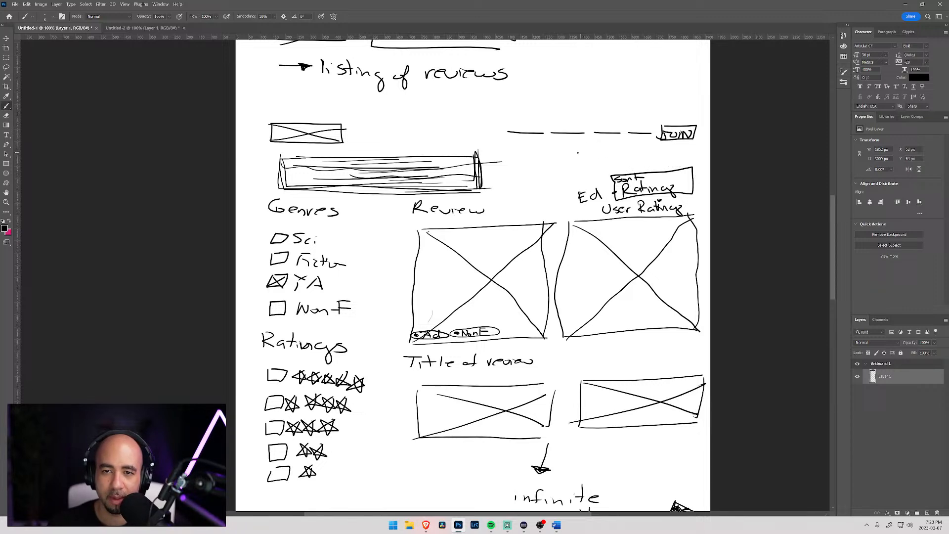
# Step: Sketch a rounded search bar above the sort box with the word "search" and a magnifier symbol inside
pyautogui.moveTo(579, 152)
pyautogui.mouseDown()
pyautogui.moveTo(600, 163)
pyautogui.moveTo(691, 159)
pyautogui.moveTo(688, 147)
pyautogui.moveTo(583, 151)
pyautogui.mouseUp()
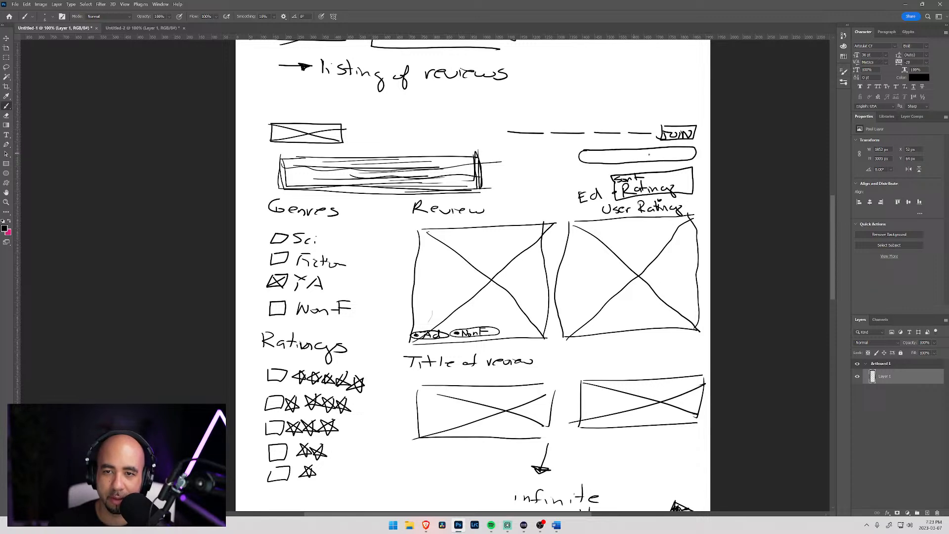
pyautogui.moveTo(685, 150); pyautogui.dragTo(689, 155)
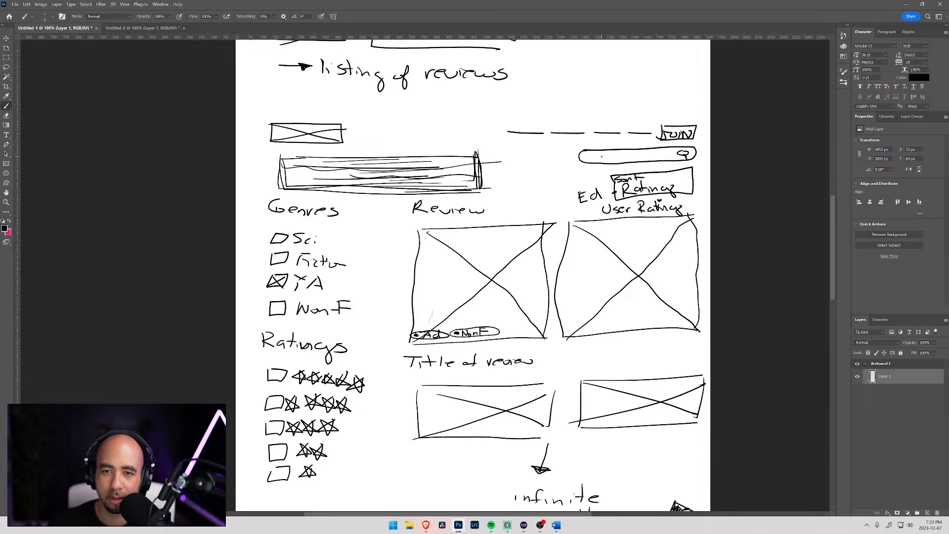
pyautogui.moveTo(598, 154)
pyautogui.mouseDown()
pyautogui.moveTo(592, 160)
pyautogui.moveTo(629, 150)
pyautogui.moveTo(638, 159)
pyautogui.mouseUp()
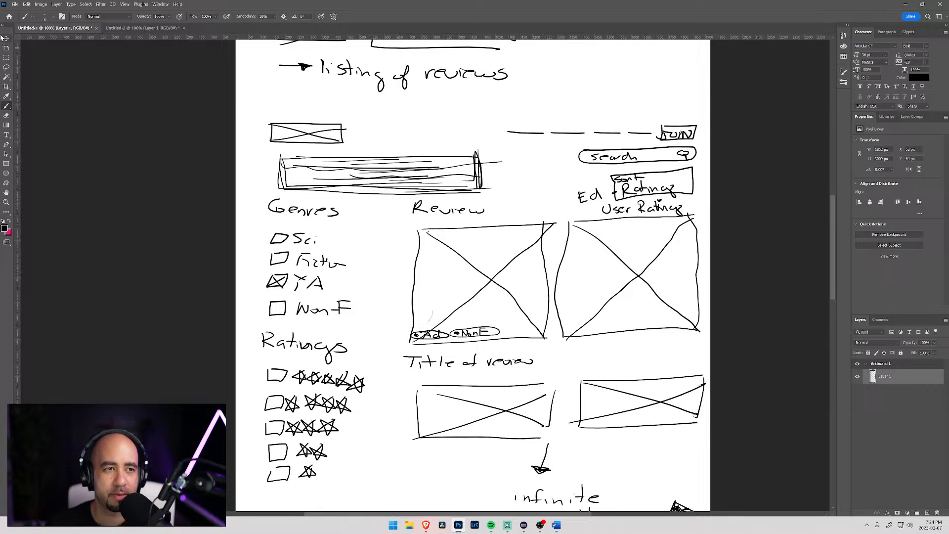
# Step: In the Untitled-2 wireframe, add "Login" after About in the navigation text, shift the text clear of JOIN, and return to brushing on Layer 1
pyautogui.click(119, 28)
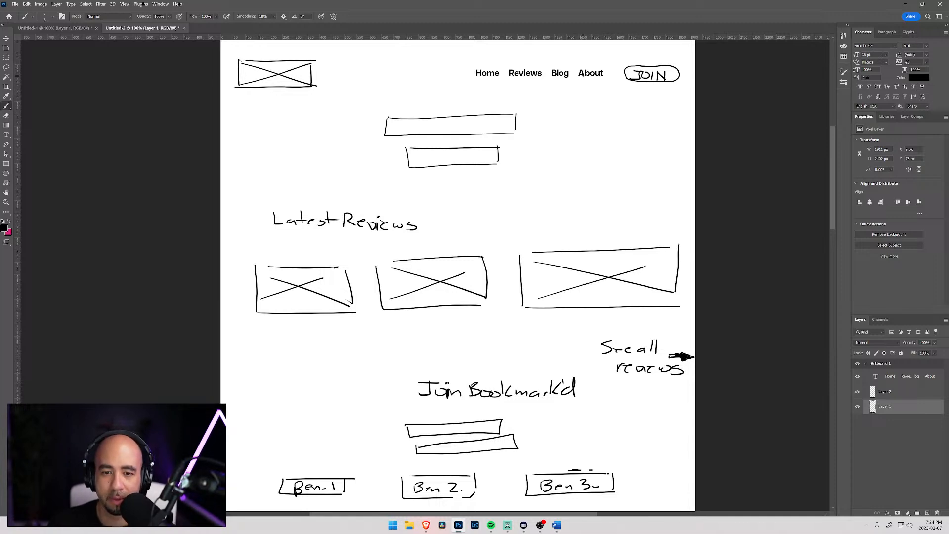
pyautogui.press('t')
pyautogui.click(603, 73)
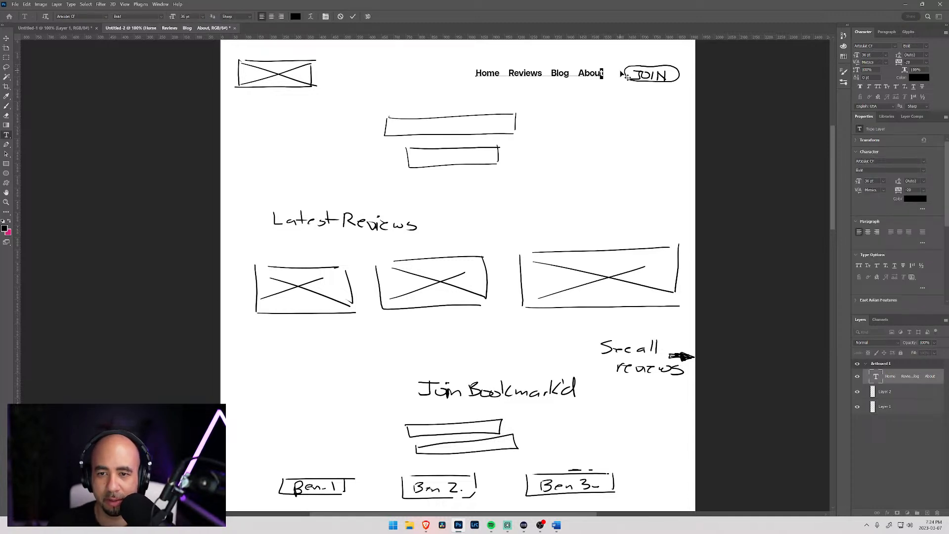
pyautogui.write('Login')
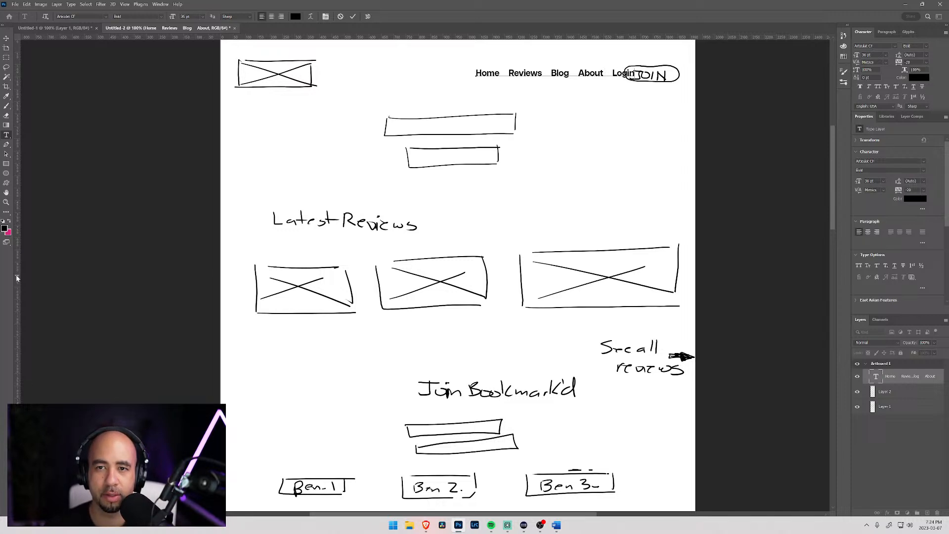
pyautogui.click(6, 38)
pyautogui.moveTo(487, 75); pyautogui.dragTo(466, 74)
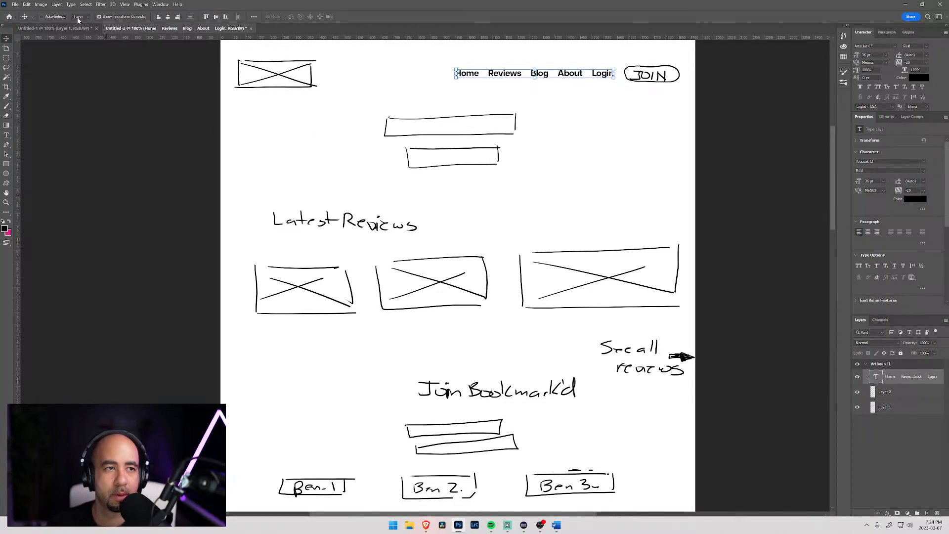
pyautogui.press('b')
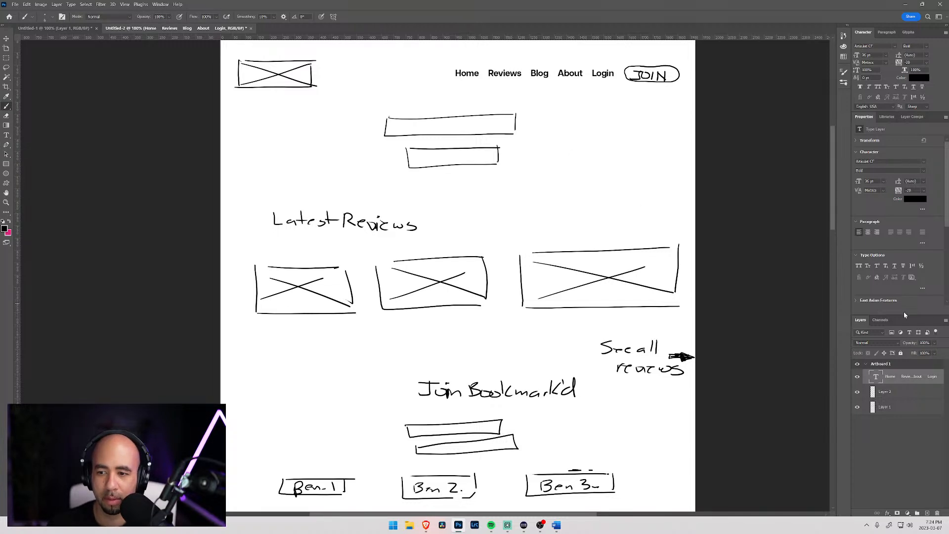
pyautogui.click(878, 407)
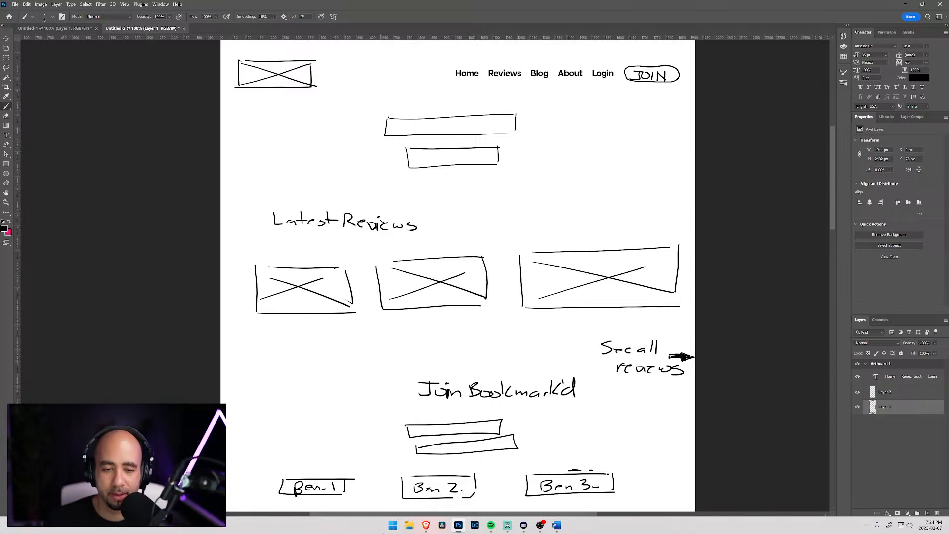
# Step: Switch to the Expedia page in the browser, rerun the Orlando stays search, and go back to the site's home page
pyautogui.click(426, 525)
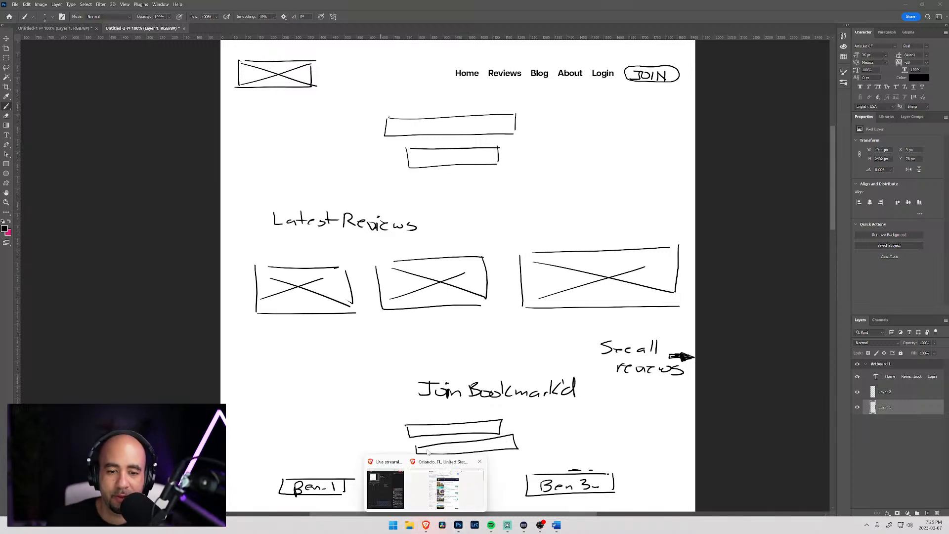
pyautogui.click(446, 477)
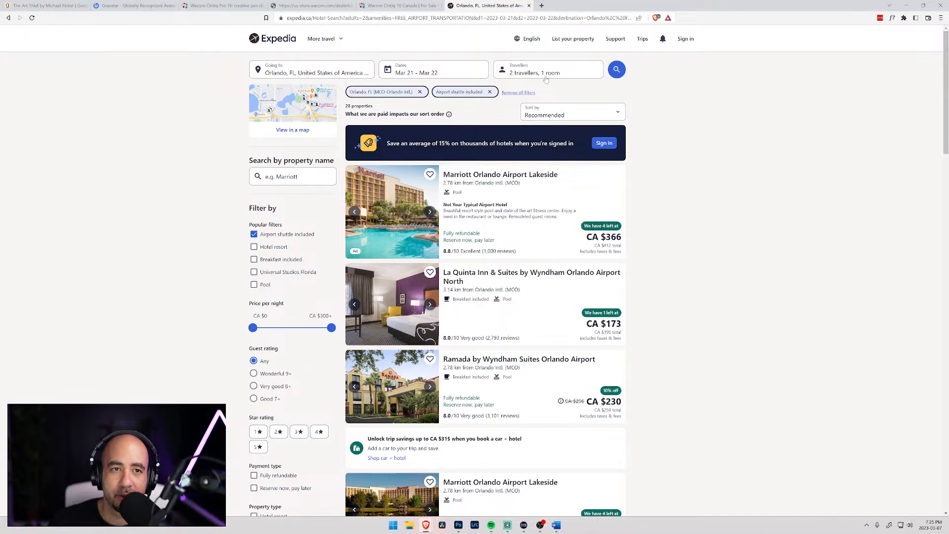
pyautogui.click(617, 71)
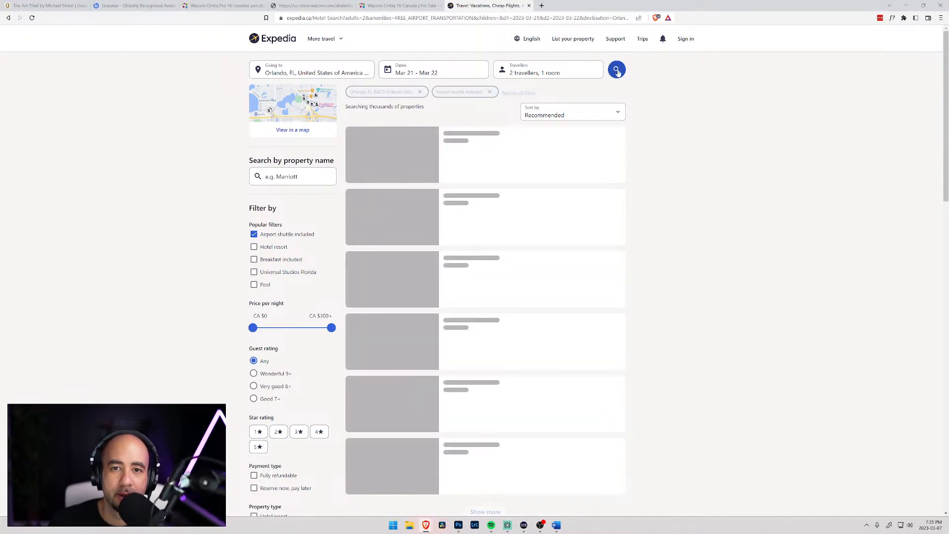
pyautogui.click(293, 41)
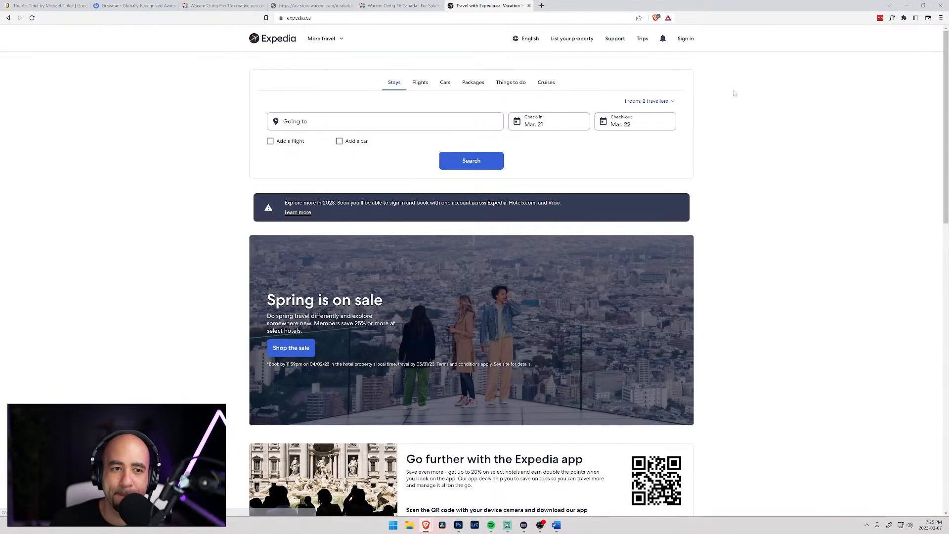
# Step: Check Expedia's destination search field, and switch to the Goodreads tab to open that site's home page
pyautogui.click(407, 124)
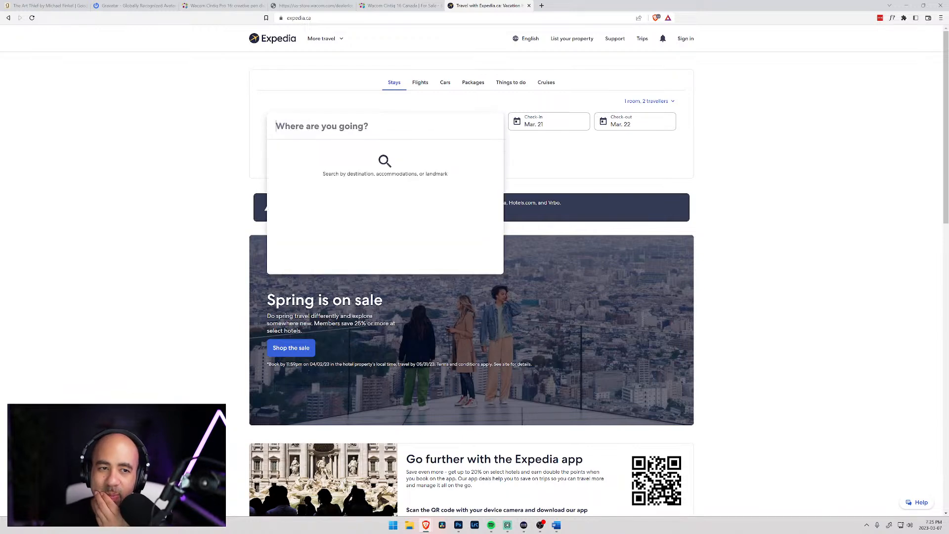
pyautogui.click(300, 106)
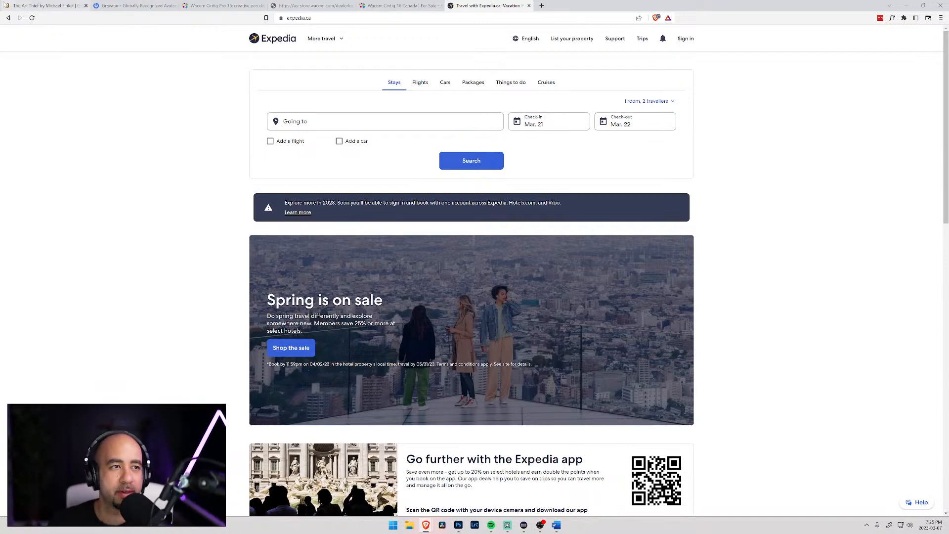
pyautogui.click(47, 5)
pyautogui.click(204, 60)
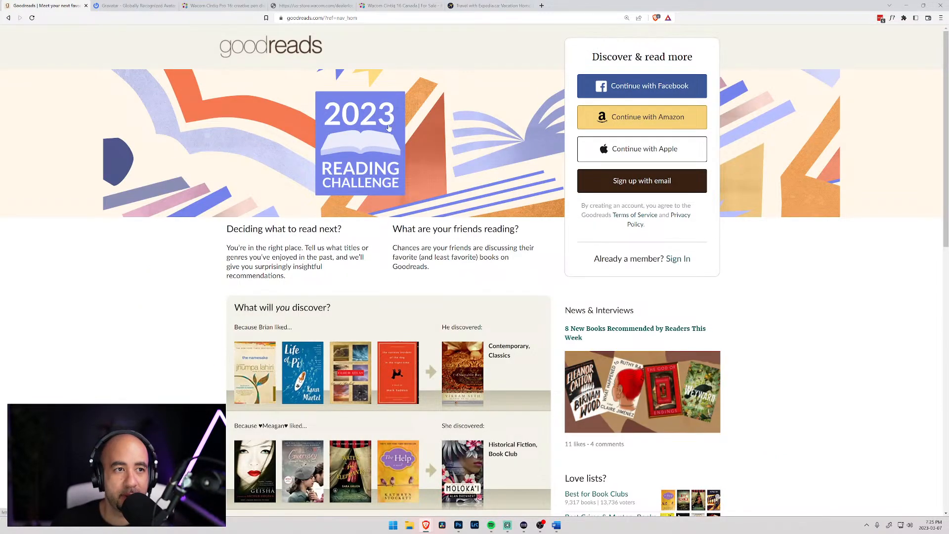
# Step: Examine the Goodreads home page for its intro text, book discovery rows, search and genre browsing sections
pyautogui.scroll(-3, 386, 143)
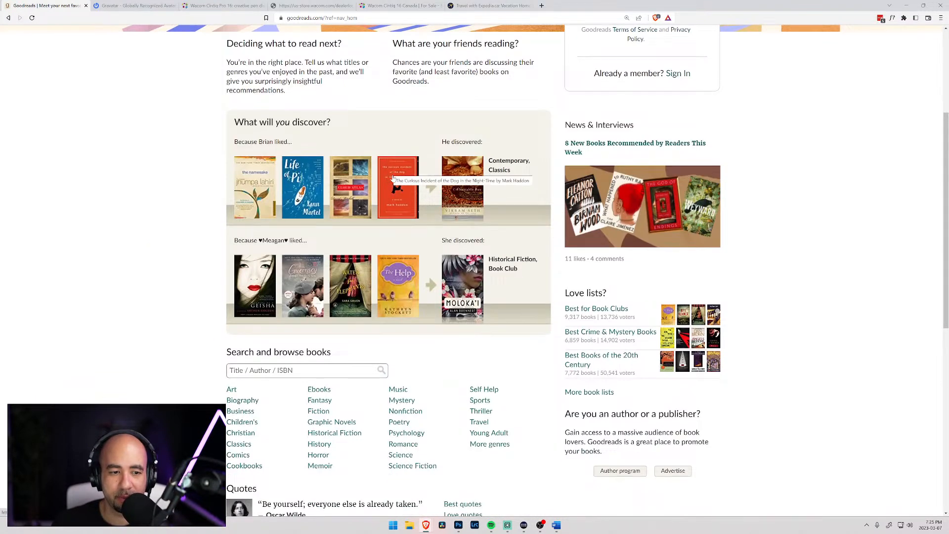
pyautogui.scroll(-3, 391, 174)
pyautogui.scroll(6, 430, 182)
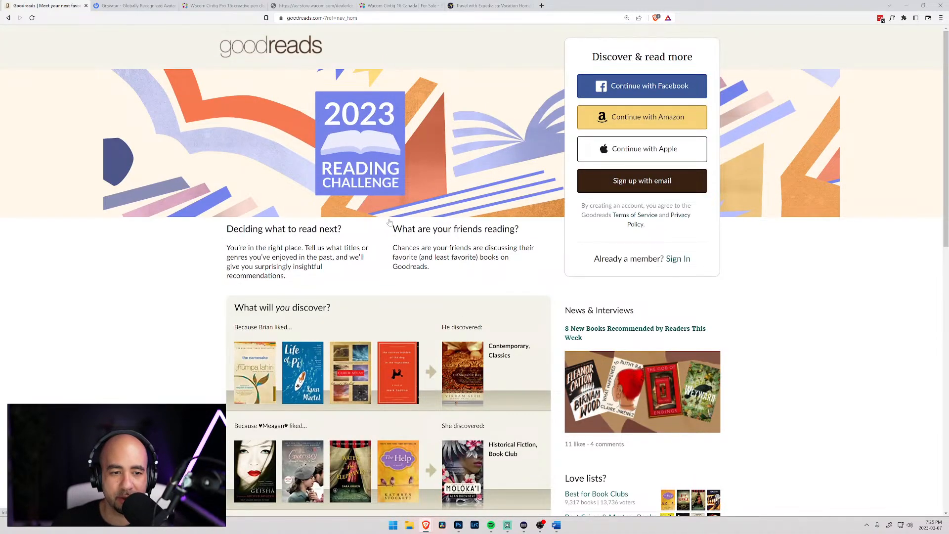
pyautogui.scroll(-5, 391, 223)
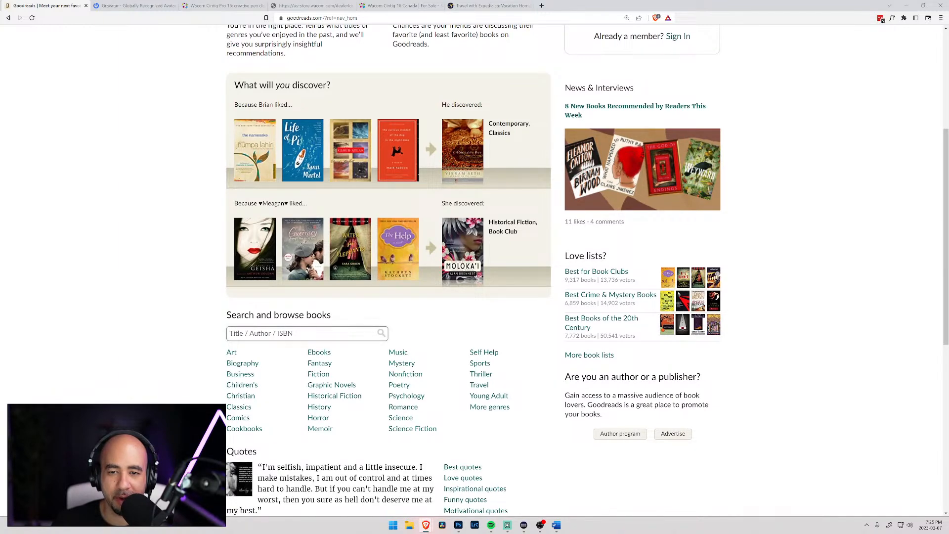
pyautogui.scroll(5, 475, 270)
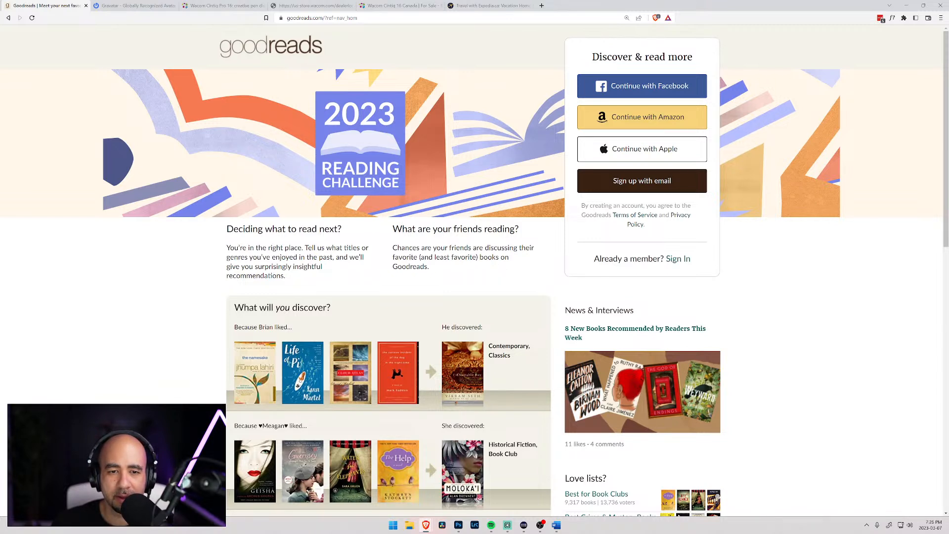
pyautogui.moveTo(437, 271); pyautogui.dragTo(398, 248)
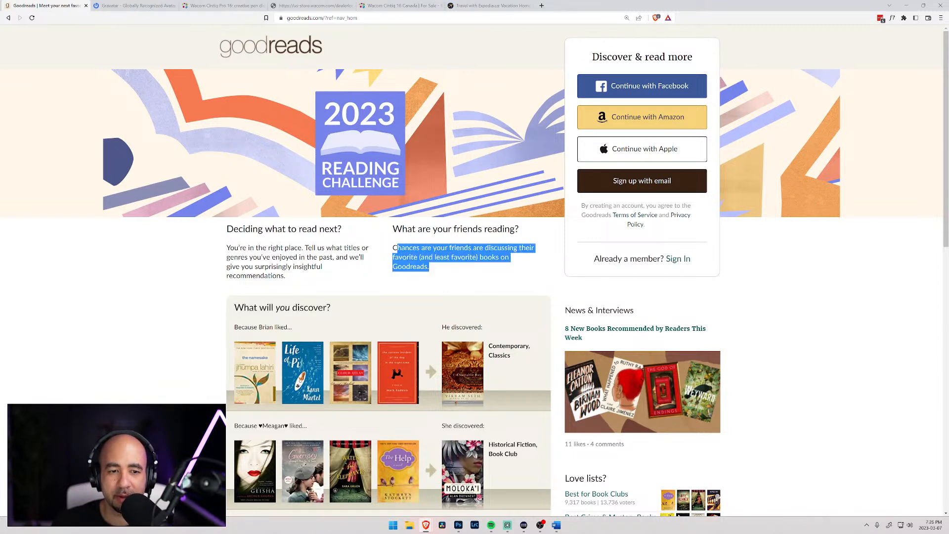
pyautogui.click(423, 267)
pyautogui.scroll(-3, 475, 278)
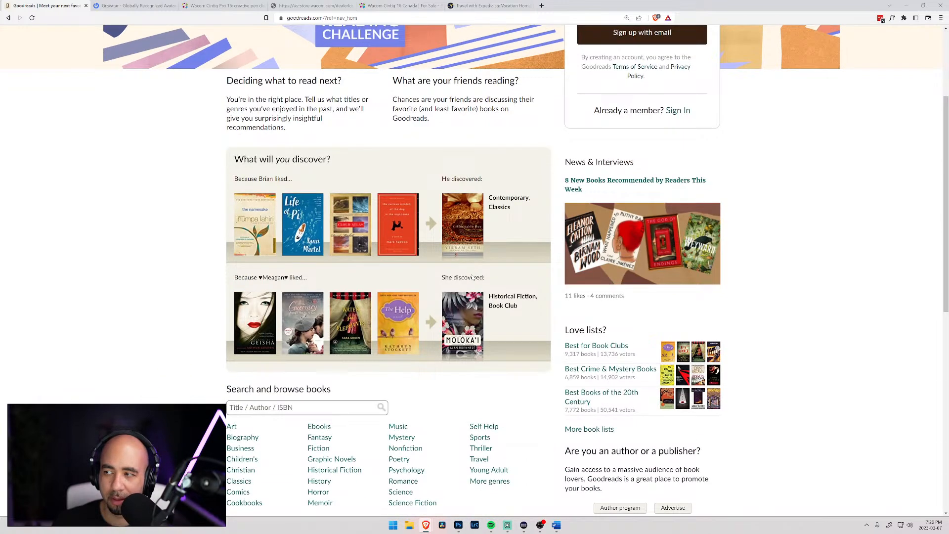
pyautogui.scroll(-2, 473, 277)
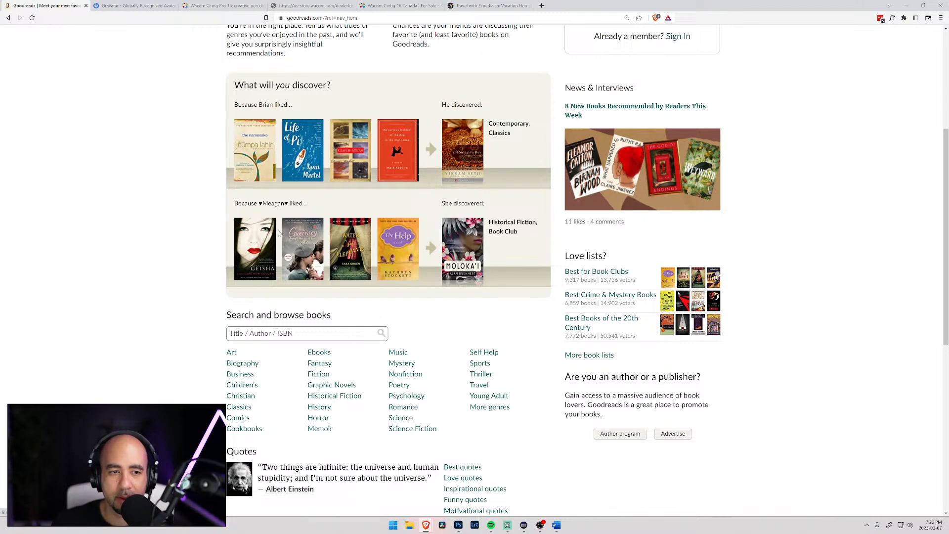
# Step: Open the Memoirs of a Geisha book page and expand its book details and editions to review them
pyautogui.click(256, 242)
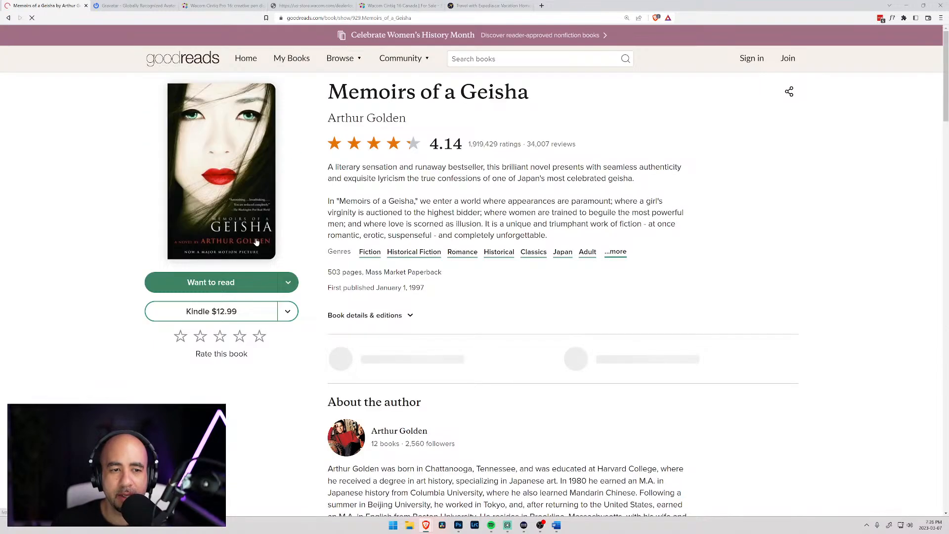
pyautogui.scroll(-8, 462, 281)
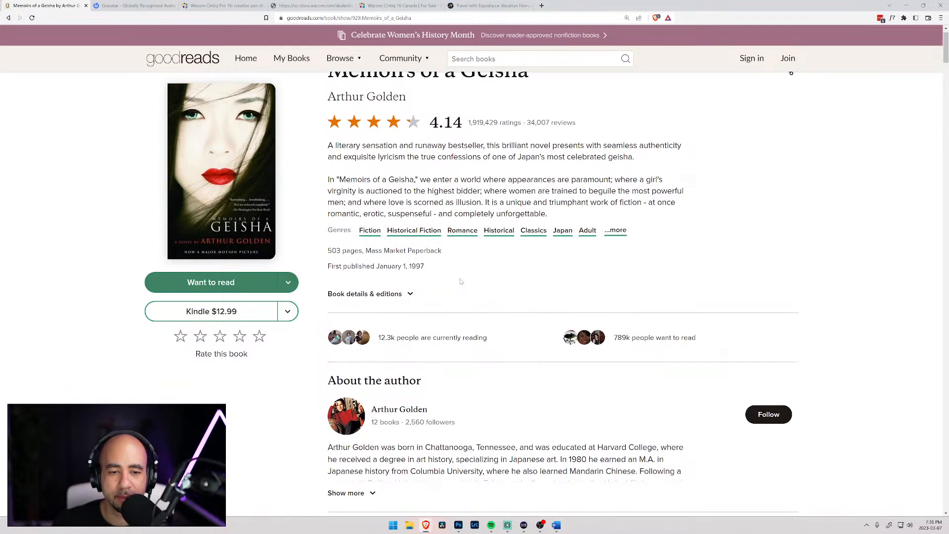
pyautogui.scroll(8, 462, 281)
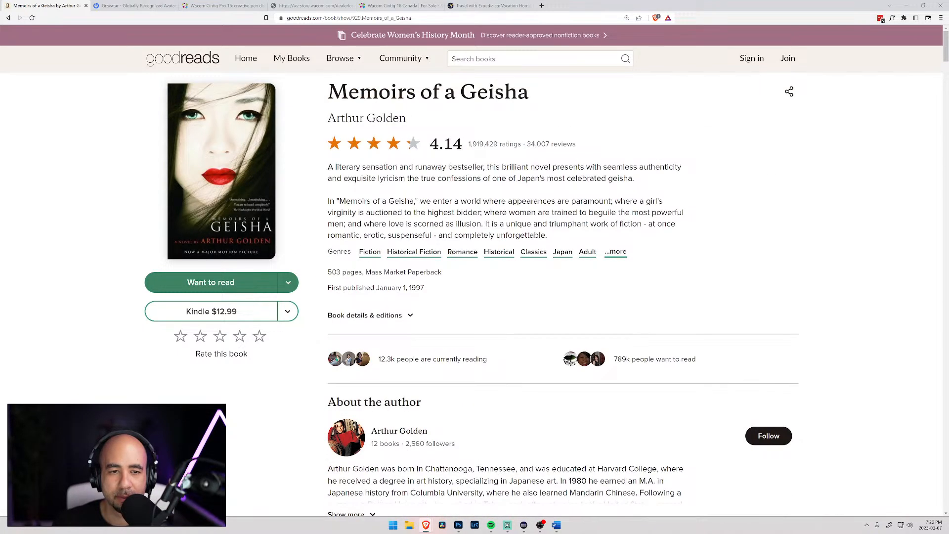
pyautogui.click(409, 315)
pyautogui.scroll(-1, 413, 307)
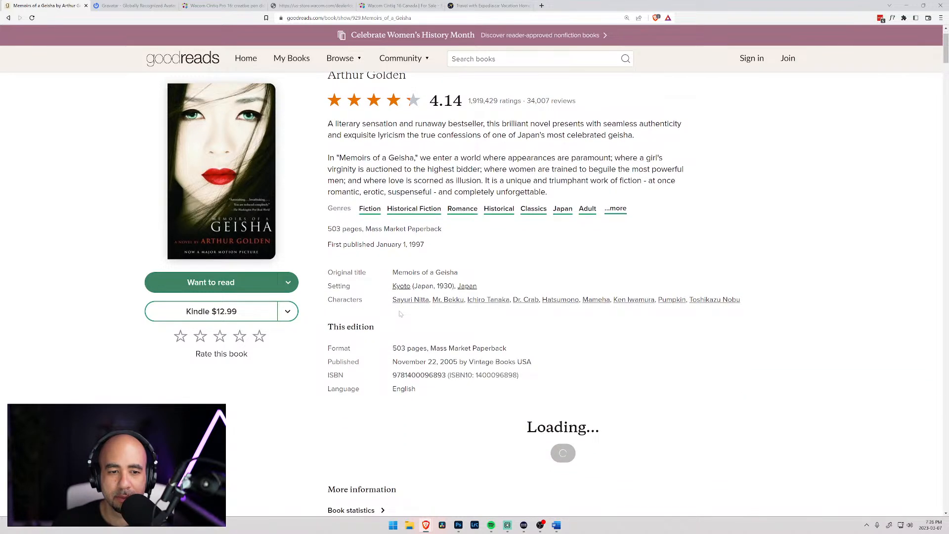
pyautogui.scroll(-4, 413, 307)
pyautogui.scroll(-4, 412, 307)
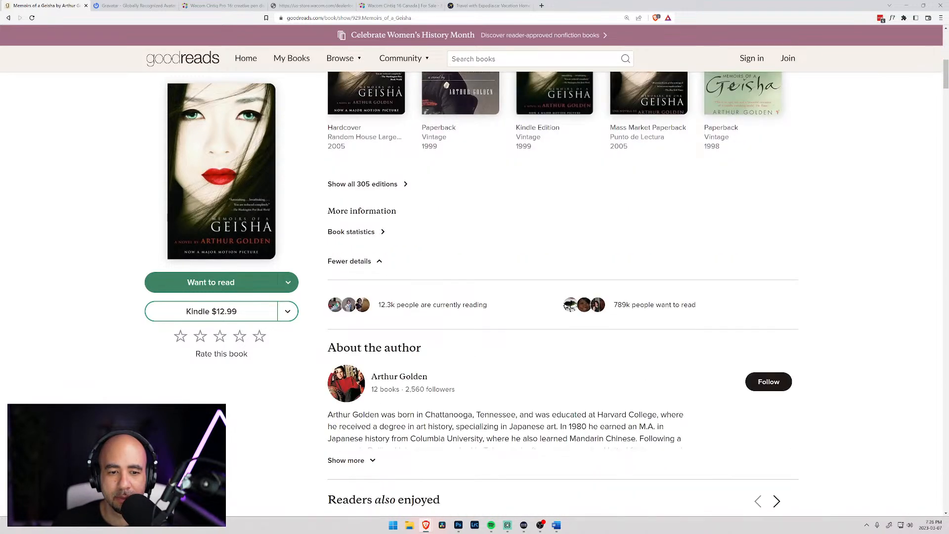
# Step: Examine the book page's Ratings & Reviews, Readers also enjoyed and More editions sections, ending back at the title
pyautogui.scroll(-14, 445, 311)
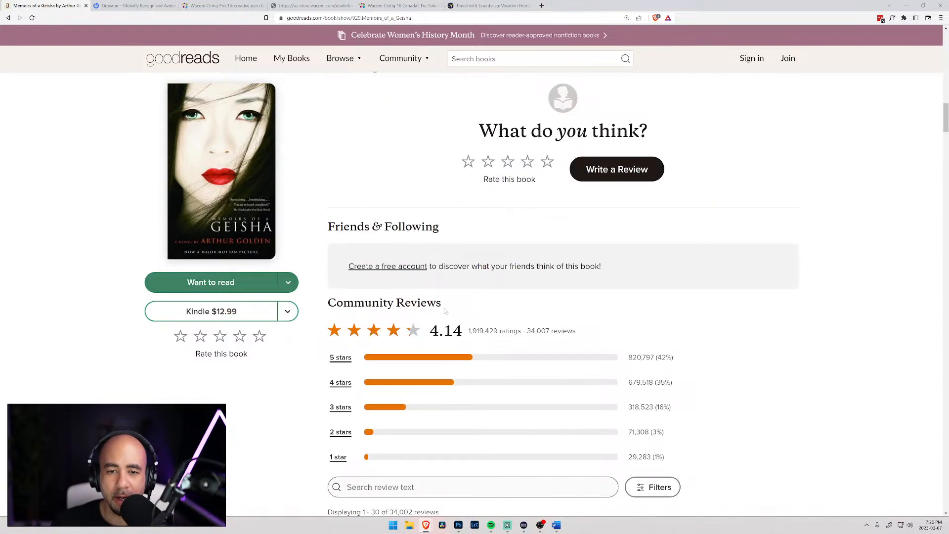
pyautogui.scroll(-4, 445, 310)
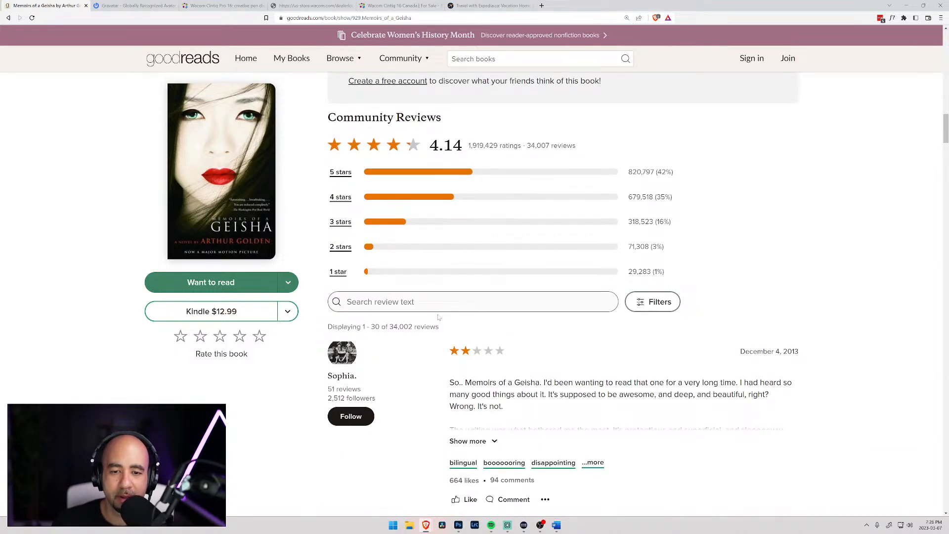
pyautogui.scroll(-2, 438, 317)
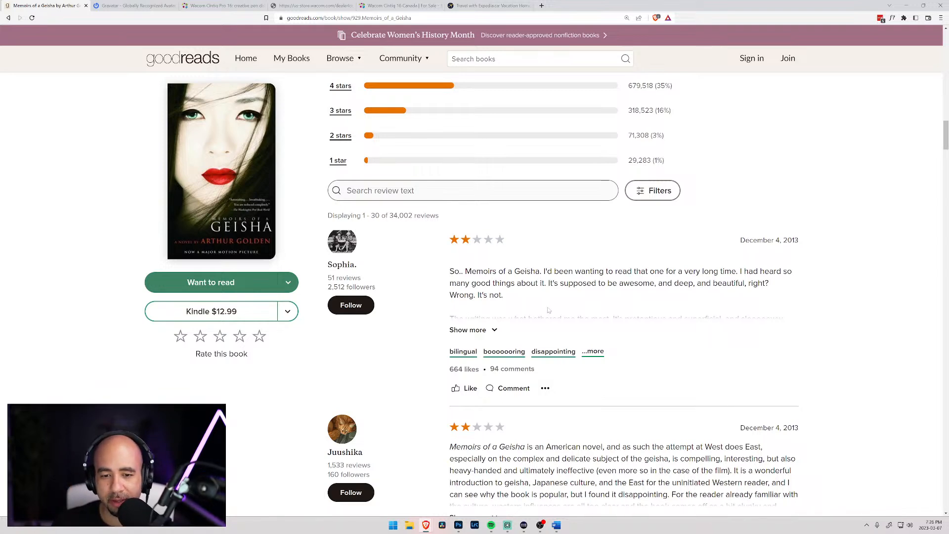
pyautogui.scroll(9, 548, 310)
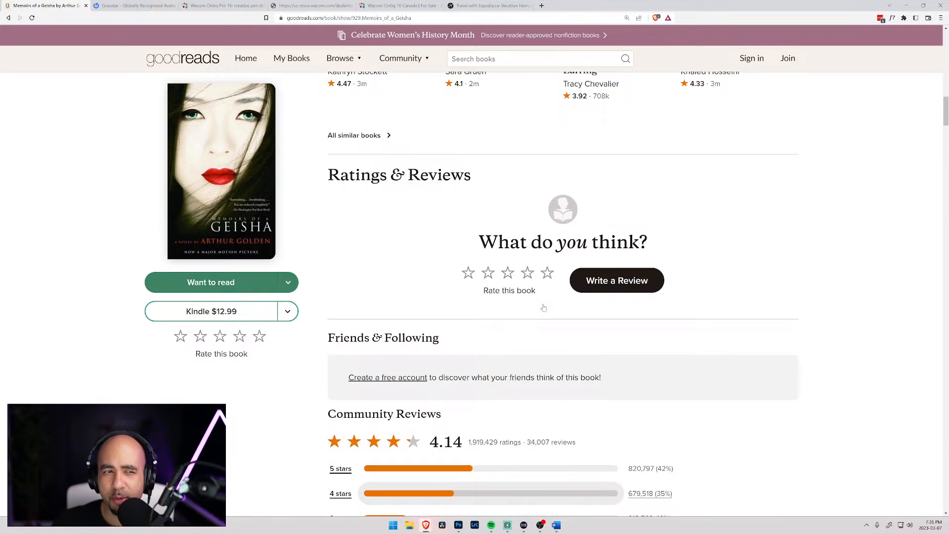
pyautogui.scroll(10, 546, 308)
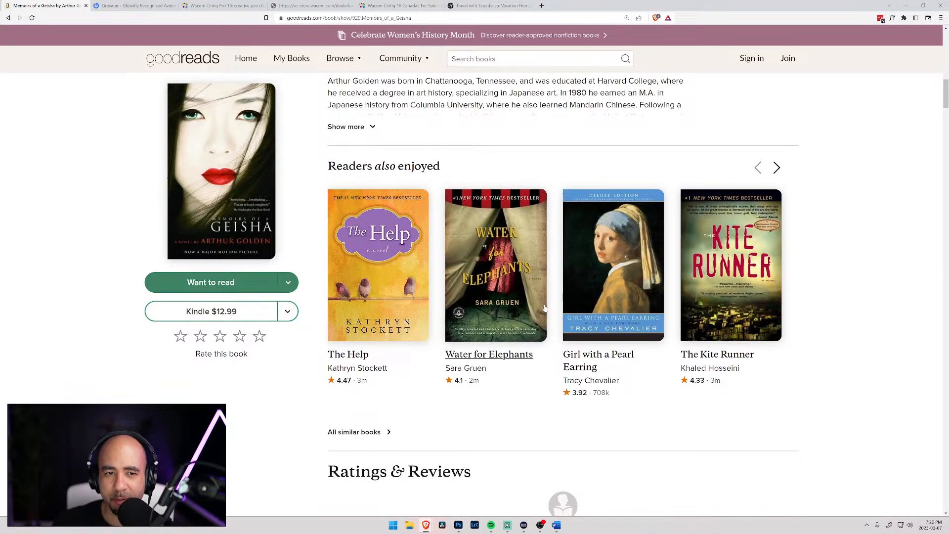
pyautogui.scroll(7, 544, 308)
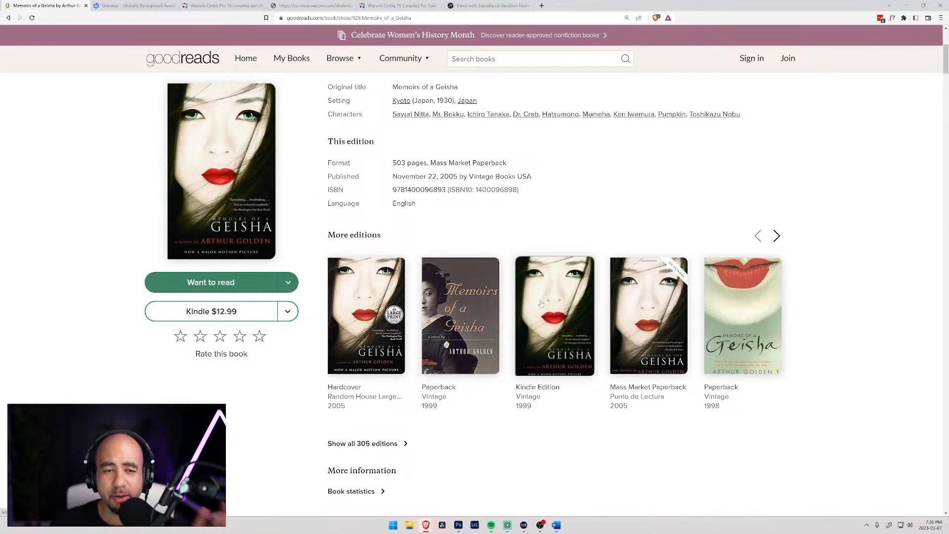
pyautogui.scroll(5, 524, 291)
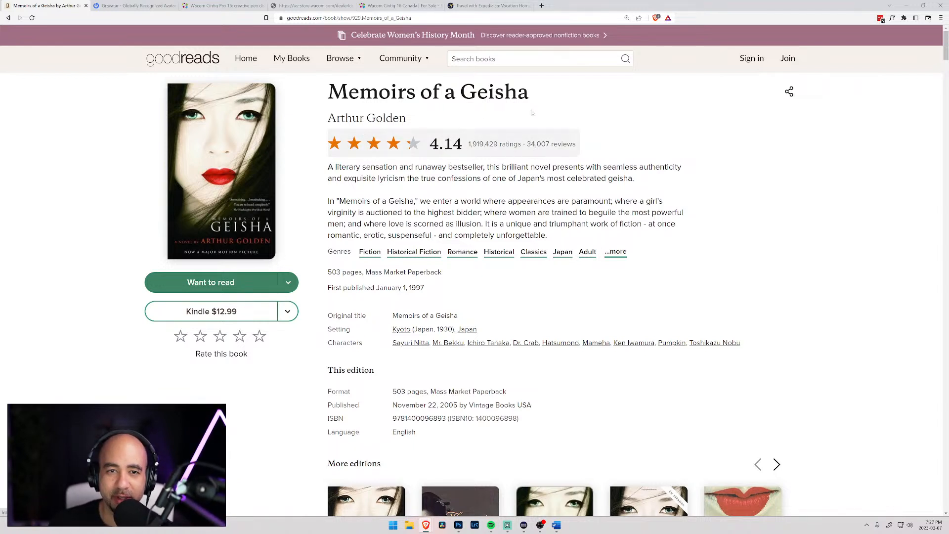
# Step: Jump to Community Reviews from the book's rating summary and examine how the star breakdown, review search and individual reviews are laid out
pyautogui.click(547, 146)
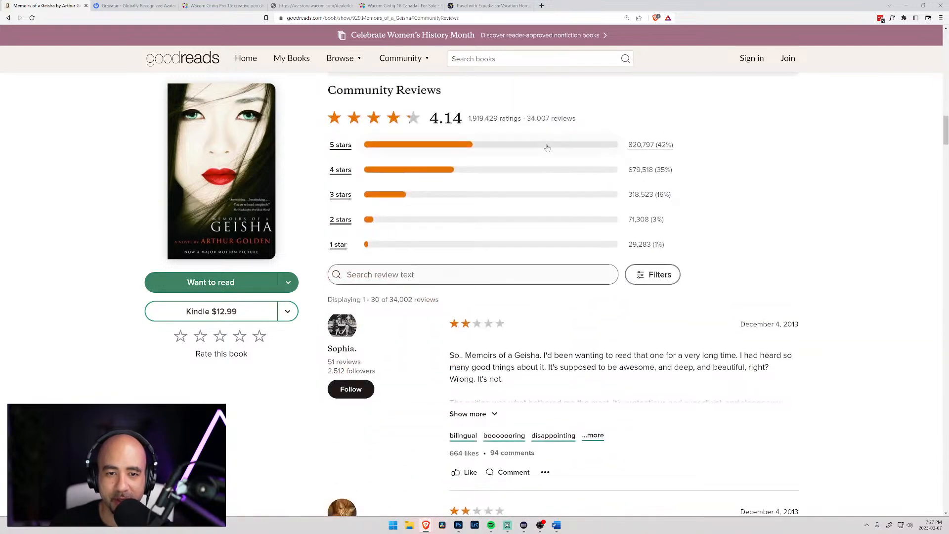
pyautogui.scroll(-3, 533, 234)
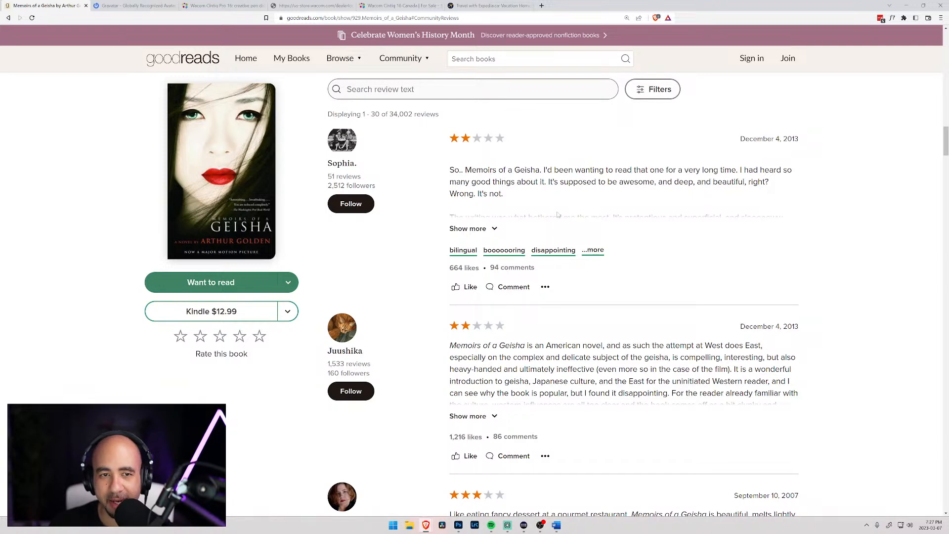
pyautogui.scroll(-3, 558, 215)
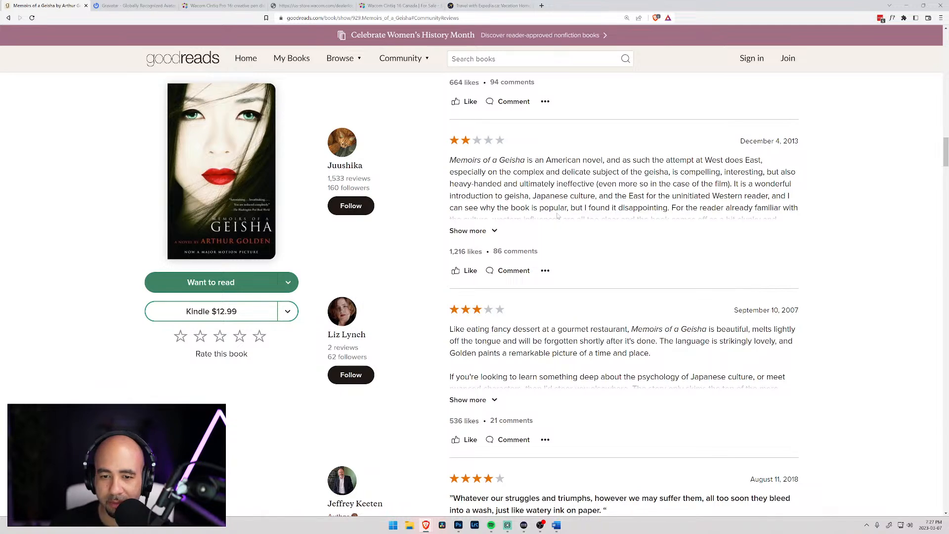
pyautogui.scroll(-4, 558, 216)
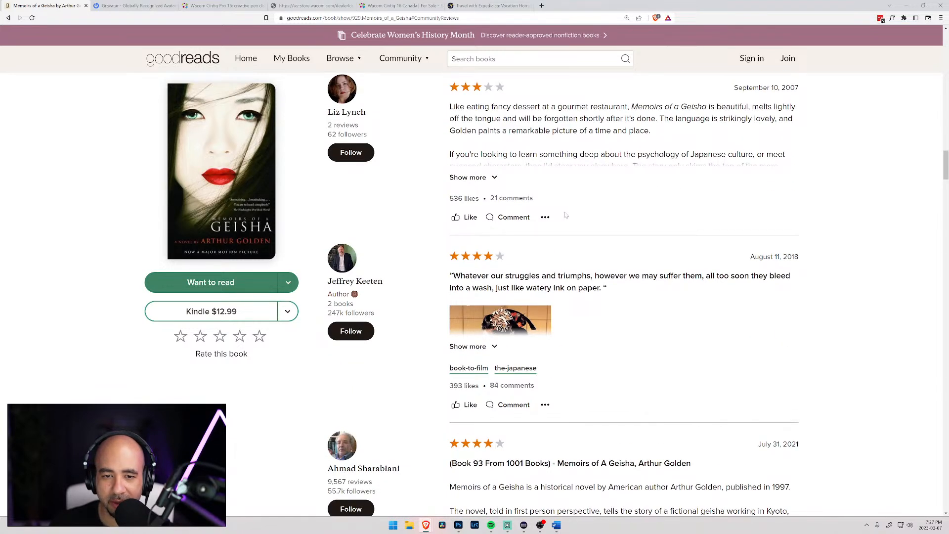
pyautogui.scroll(-2, 567, 216)
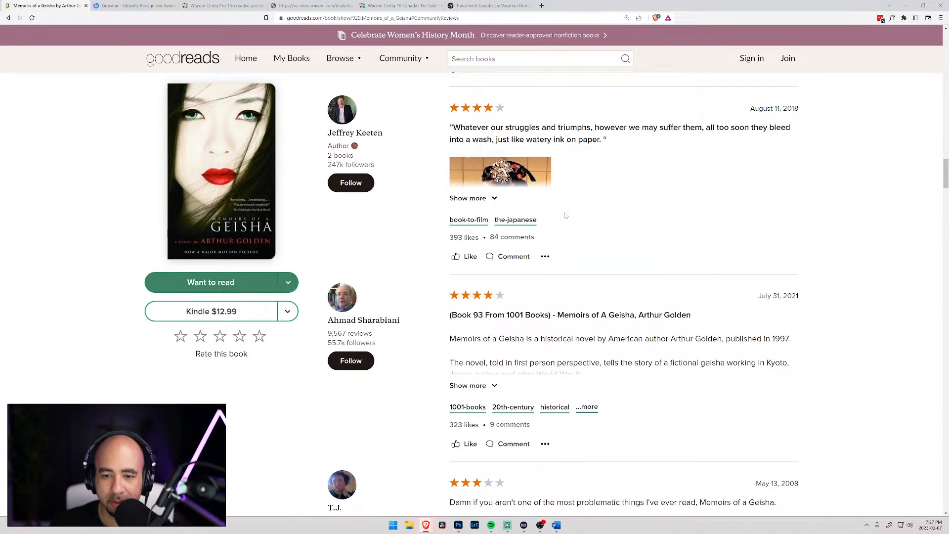
pyautogui.scroll(-3, 566, 215)
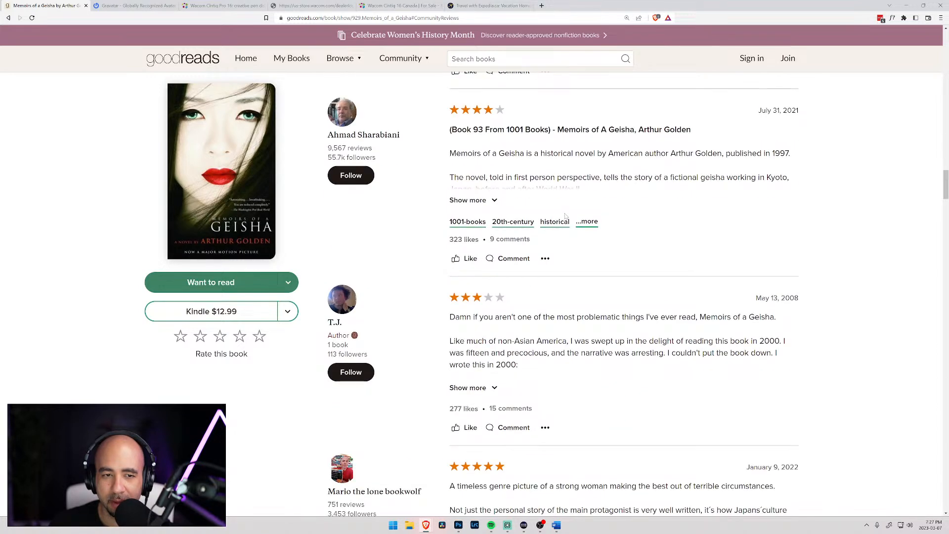
pyautogui.scroll(-1, 566, 216)
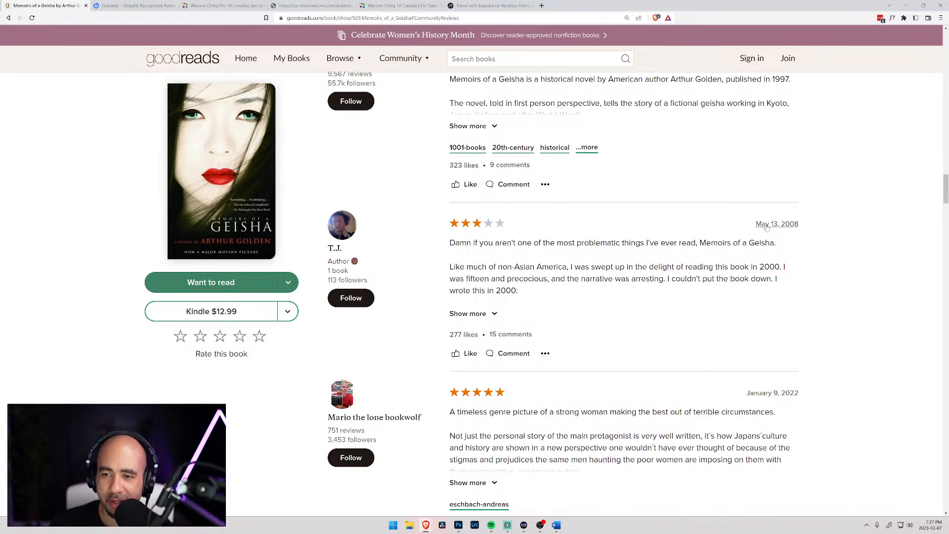
pyautogui.scroll(-4, 770, 229)
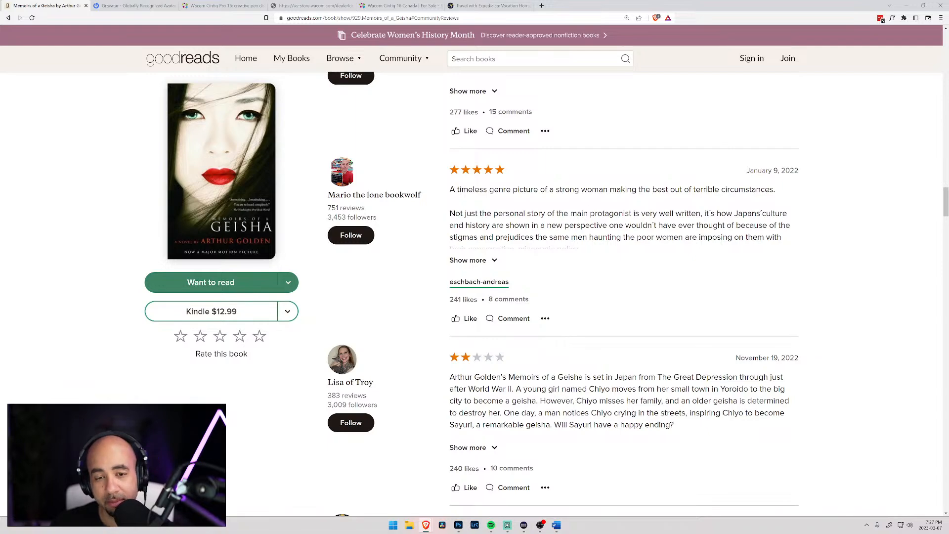
pyautogui.scroll(15, 564, 233)
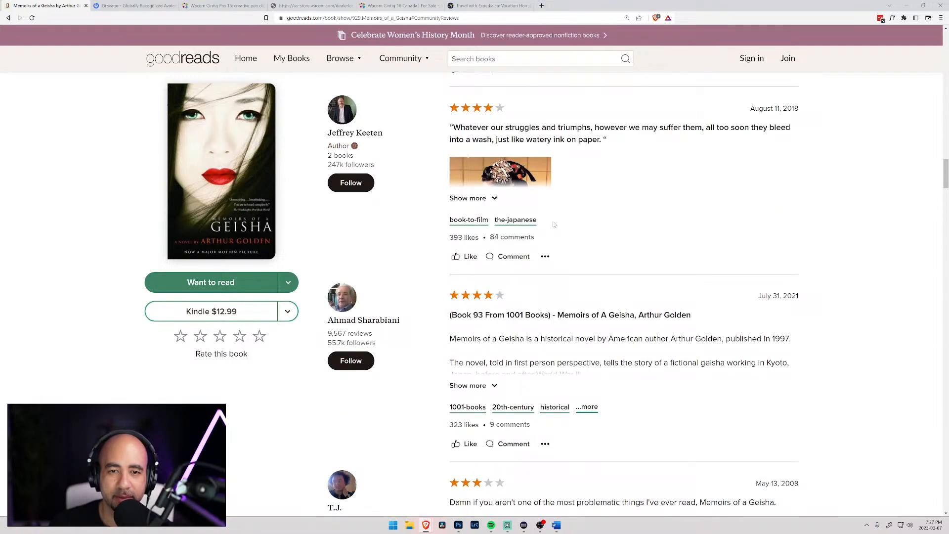
pyautogui.scroll(6, 541, 212)
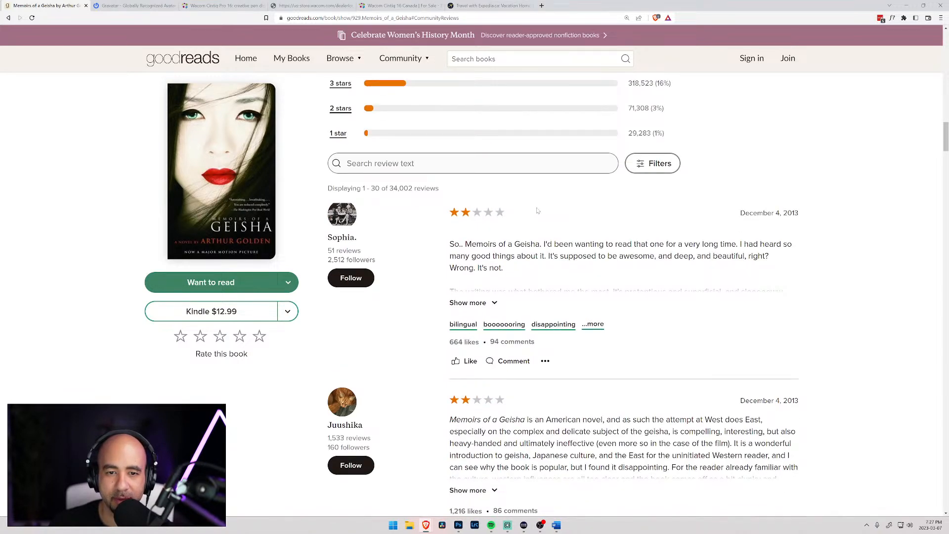
pyautogui.scroll(3, 537, 254)
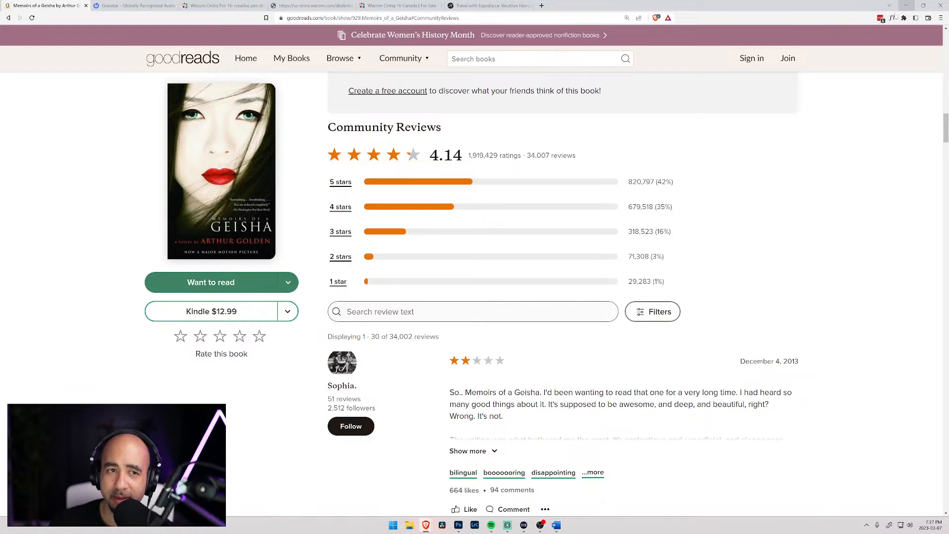
# Step: Check the Goodreads book search field and switch back to the Untitled-2 wireframe in Photoshop
pyautogui.click(504, 59)
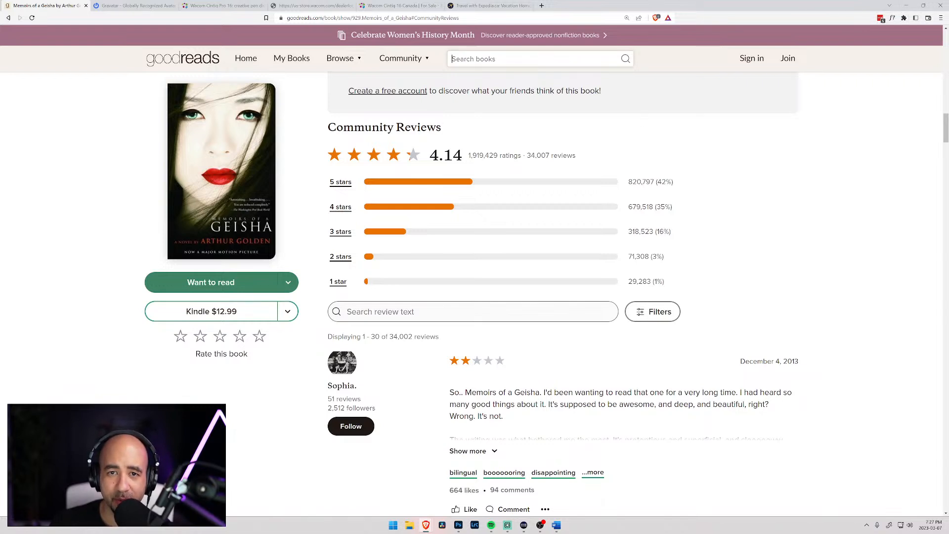
pyautogui.click(912, 7)
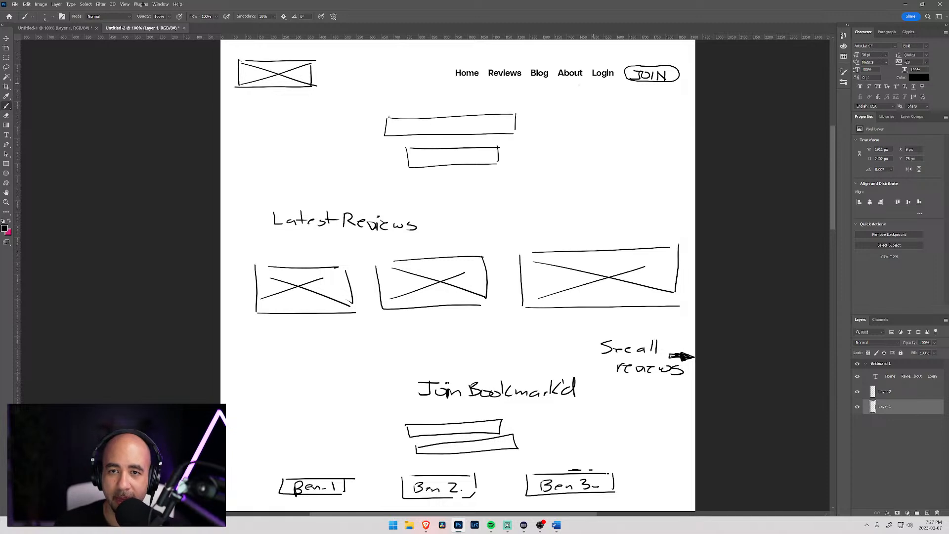
# Step: Draw a rounded SEARCH bar with a magnifier beneath the Untitled-2 navigation and write "home?" under it
pyautogui.moveTo(566, 101)
pyautogui.mouseDown()
pyautogui.moveTo(676, 98)
pyautogui.moveTo(666, 88)
pyautogui.moveTo(574, 89)
pyautogui.mouseUp()
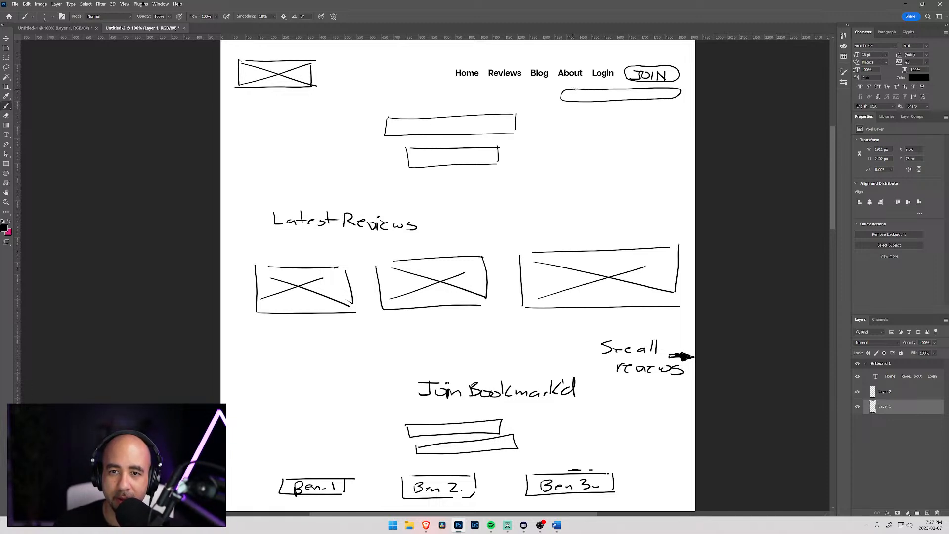
pyautogui.moveTo(662, 91); pyautogui.dragTo(661, 92)
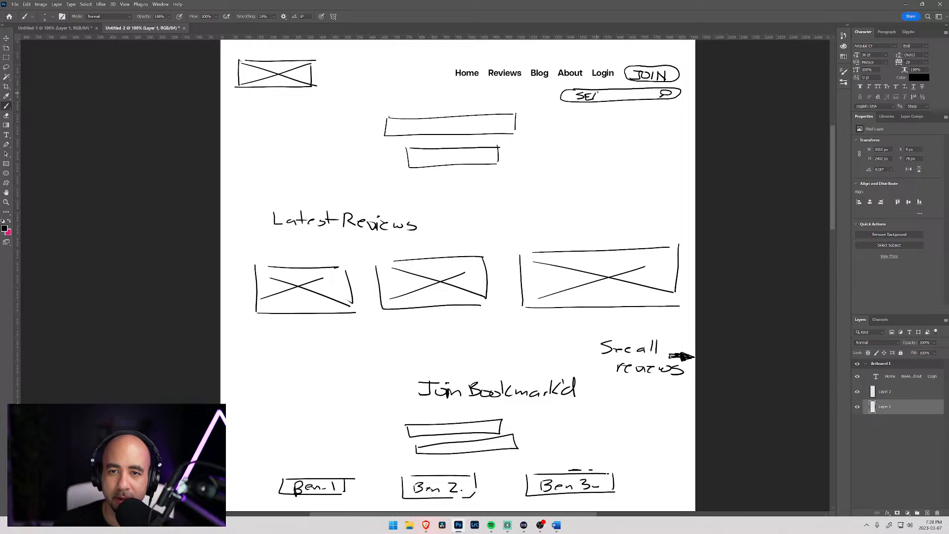
pyautogui.moveTo(603, 90); pyautogui.dragTo(620, 99)
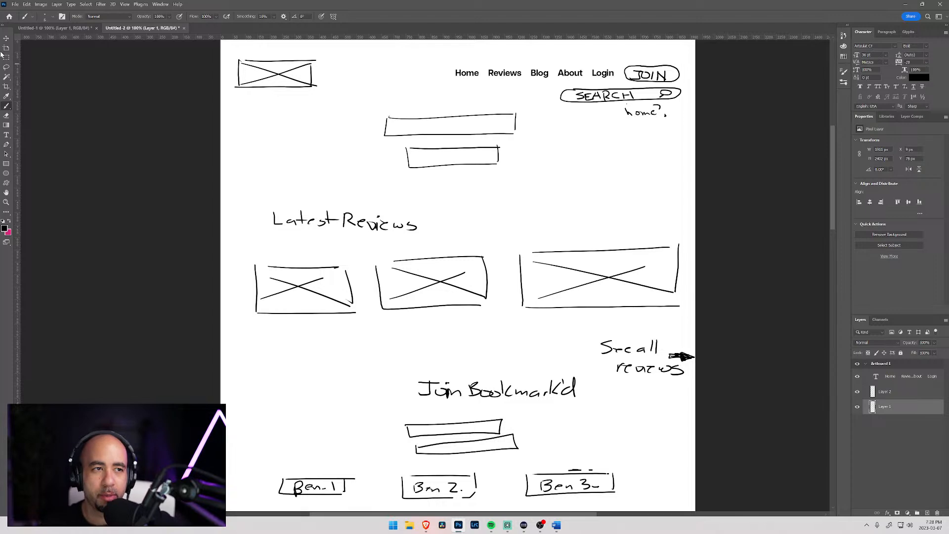
# Step: In the Untitled-1 review listing wireframe, erase the banner, search field, sort box and Ed Rating label with an enlarged eraser
pyautogui.click(37, 28)
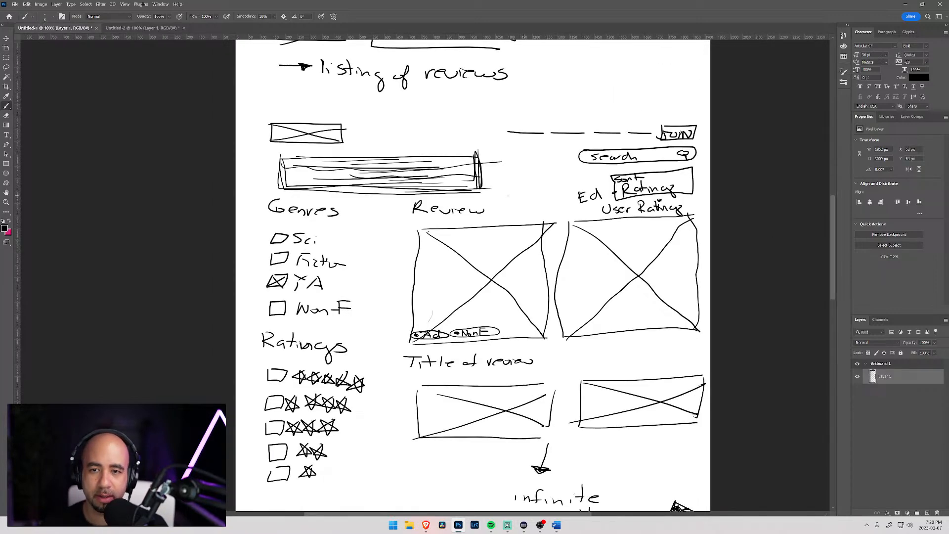
pyautogui.scroll(2, 531, 209)
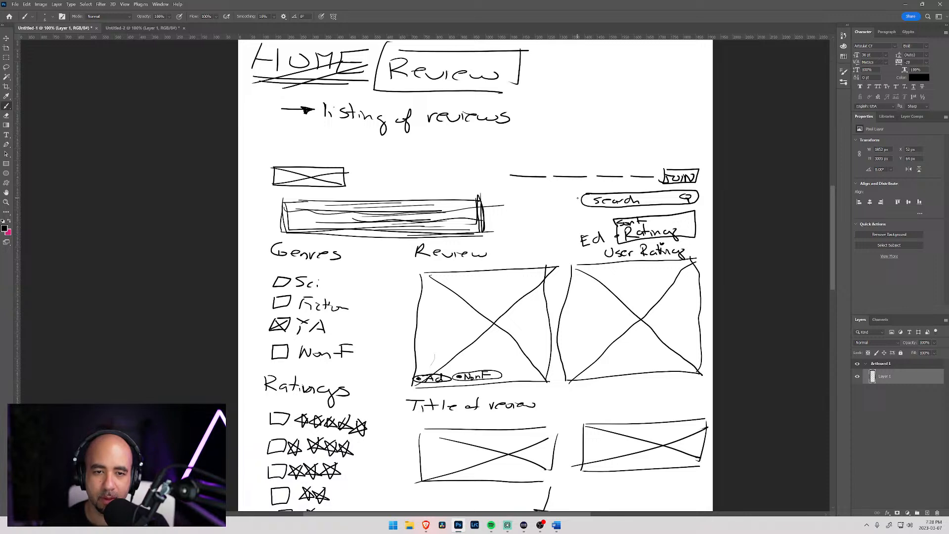
pyautogui.press('e')
pyautogui.moveTo(593, 233)
pyautogui.mouseDown()
pyautogui.moveTo(586, 242)
pyautogui.moveTo(618, 222)
pyautogui.moveTo(701, 213)
pyautogui.moveTo(694, 237)
pyautogui.moveTo(616, 243)
pyautogui.moveTo(628, 228)
pyautogui.moveTo(610, 223)
pyautogui.moveTo(629, 204)
pyautogui.moveTo(682, 197)
pyautogui.moveTo(629, 212)
pyautogui.moveTo(587, 203)
pyautogui.moveTo(631, 230)
pyautogui.moveTo(689, 218)
pyautogui.moveTo(659, 240)
pyautogui.moveTo(486, 205)
pyautogui.moveTo(477, 226)
pyautogui.moveTo(292, 232)
pyautogui.moveTo(275, 208)
pyautogui.moveTo(401, 198)
pyautogui.moveTo(485, 208)
pyautogui.moveTo(284, 214)
pyautogui.moveTo(470, 205)
pyautogui.moveTo(454, 229)
pyautogui.moveTo(526, 212)
pyautogui.moveTo(587, 230)
pyautogui.mouseUp()
pyautogui.press(']')
pyautogui.press(']')
pyautogui.press(']')
pyautogui.press(']')
pyautogui.press(']')
pyautogui.press(']')
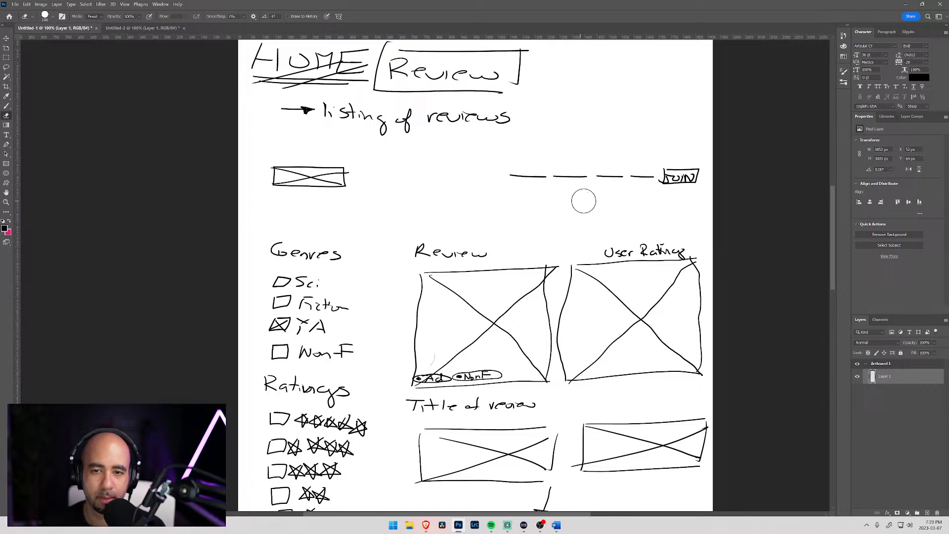
# Step: Brush a full-width rounded search bar with a magnifier at its end between the header and the Genres heading
pyautogui.press('b')
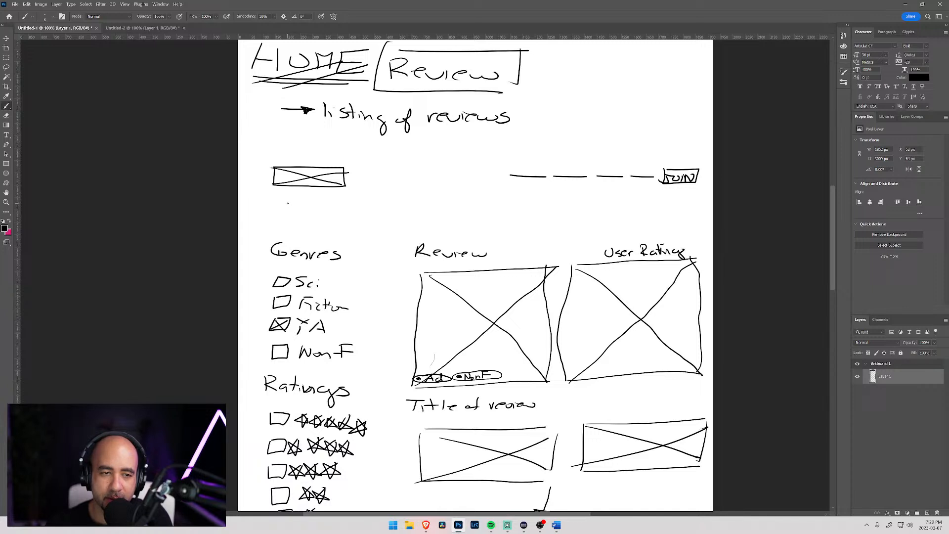
pyautogui.moveTo(288, 205)
pyautogui.mouseDown()
pyautogui.moveTo(274, 206)
pyautogui.moveTo(353, 223)
pyautogui.moveTo(698, 218)
pyautogui.moveTo(666, 203)
pyautogui.moveTo(287, 203)
pyautogui.mouseUp()
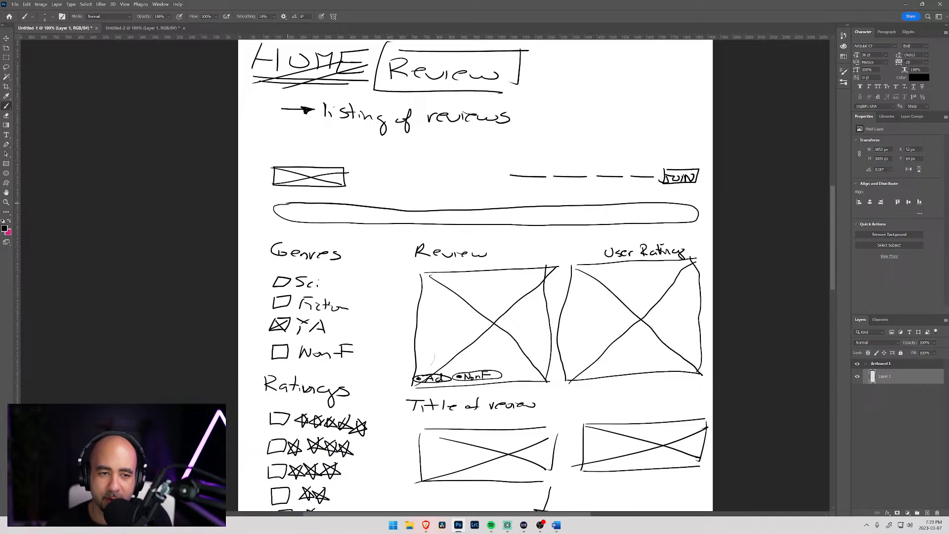
pyautogui.moveTo(676, 208); pyautogui.dragTo(682, 211)
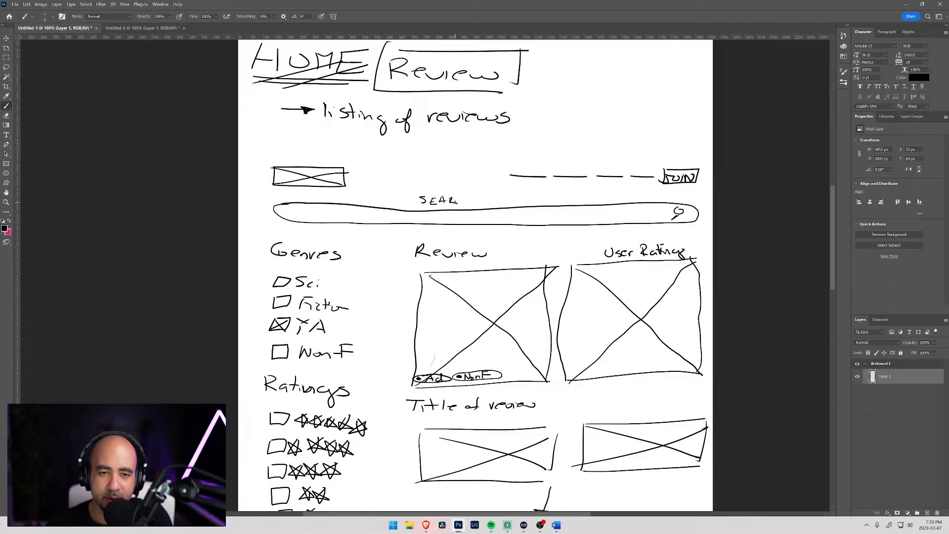
# Step: Try lettering "SEARCH FOR REVIEW" above the search bar and erase the lettering
pyautogui.moveTo(490, 198); pyautogui.dragTo(532, 197)
pyautogui.moveTo(522, 201); pyautogui.dragTo(566, 196)
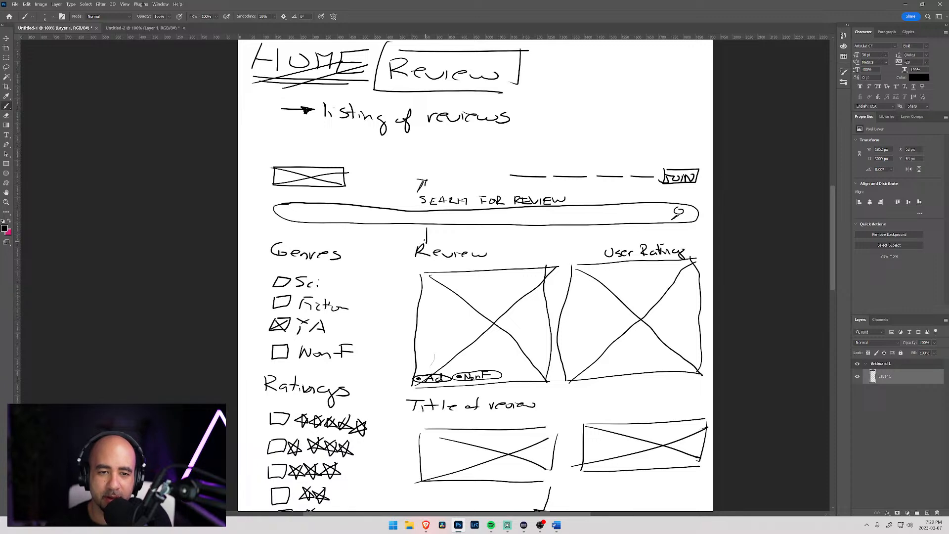
pyautogui.hotkey('ctrl', 'z')
pyautogui.hotkey('ctrl', 'z')
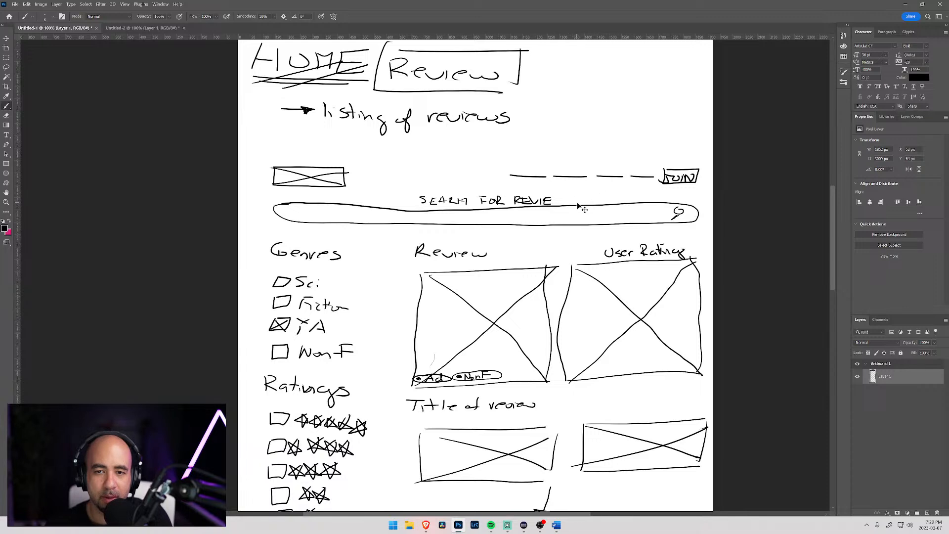
pyautogui.moveTo(553, 196); pyautogui.dragTo(576, 196)
pyautogui.press('e')
pyautogui.moveTo(424, 190)
pyautogui.mouseDown()
pyautogui.moveTo(563, 197)
pyautogui.moveTo(395, 192)
pyautogui.mouseUp()
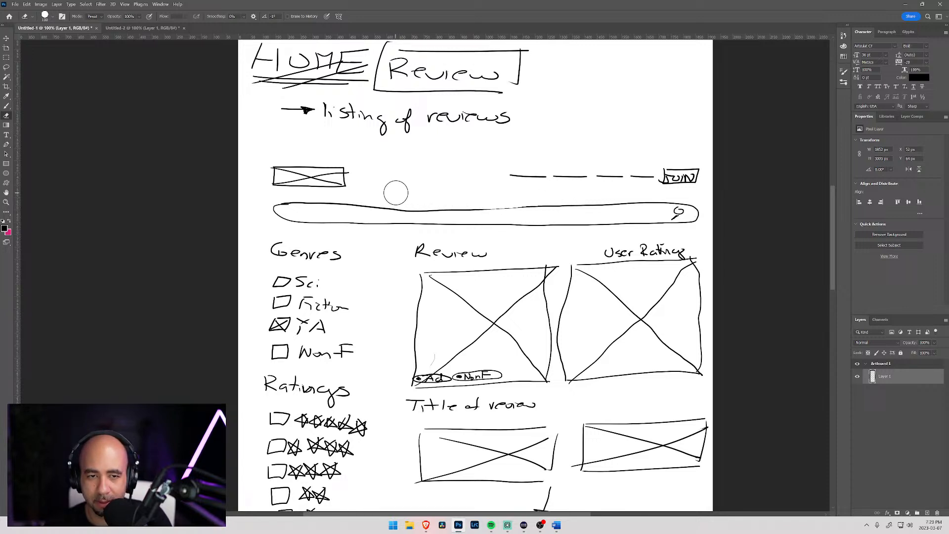
# Step: Erase the right end of the search bar and draw a separate rectangular box beside it above User Rating
pyautogui.moveTo(640, 201)
pyautogui.mouseDown()
pyautogui.moveTo(691, 212)
pyautogui.moveTo(568, 208)
pyautogui.moveTo(602, 220)
pyautogui.moveTo(561, 220)
pyautogui.moveTo(578, 213)
pyautogui.moveTo(560, 225)
pyautogui.moveTo(694, 221)
pyautogui.moveTo(691, 199)
pyautogui.moveTo(587, 205)
pyautogui.moveTo(560, 218)
pyautogui.mouseUp()
pyautogui.press('b')
pyautogui.press('e')
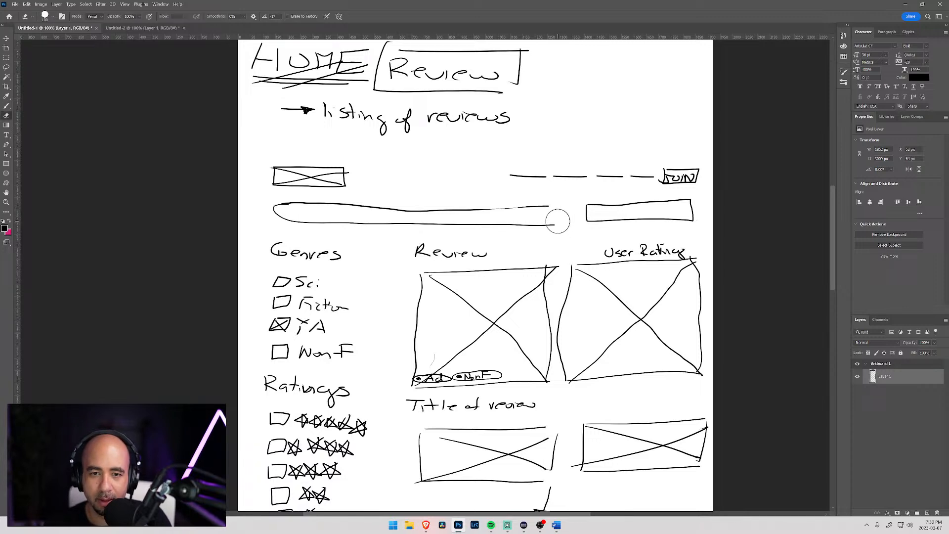
# Step: Replace the search bar's rounded ends with straight ones and draw a magnifier inside its right end
pyautogui.moveTo(282, 215); pyautogui.dragTo(285, 224)
pyautogui.press('b')
pyautogui.moveTo(292, 203)
pyautogui.mouseDown()
pyautogui.moveTo(275, 222)
pyautogui.moveTo(306, 225)
pyautogui.mouseUp()
pyautogui.moveTo(548, 206)
pyautogui.mouseDown()
pyautogui.moveTo(559, 223)
pyautogui.moveTo(490, 208)
pyautogui.moveTo(548, 211)
pyautogui.moveTo(551, 223)
pyautogui.mouseUp()
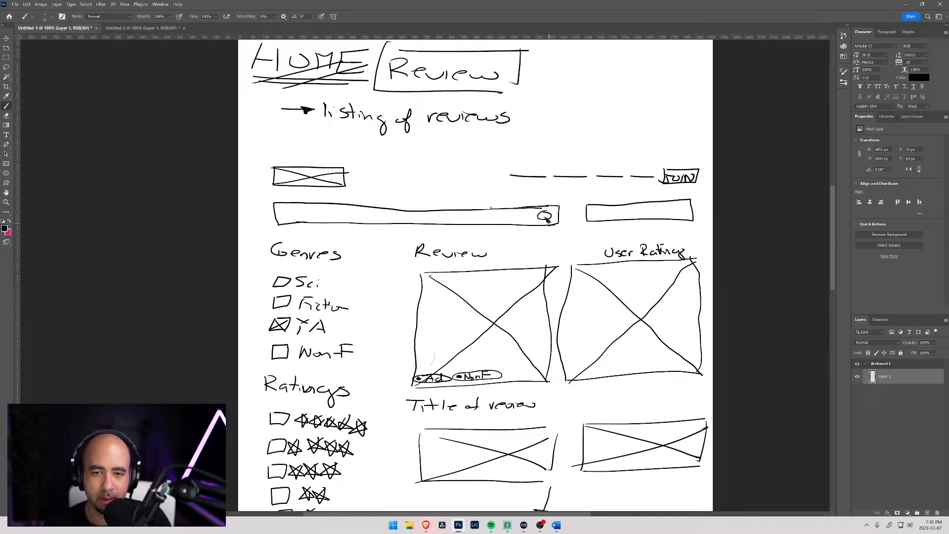
# Step: Draw a dropdown arrow in the small box and letter it FILTER
pyautogui.moveTo(674, 207); pyautogui.dragTo(686, 208)
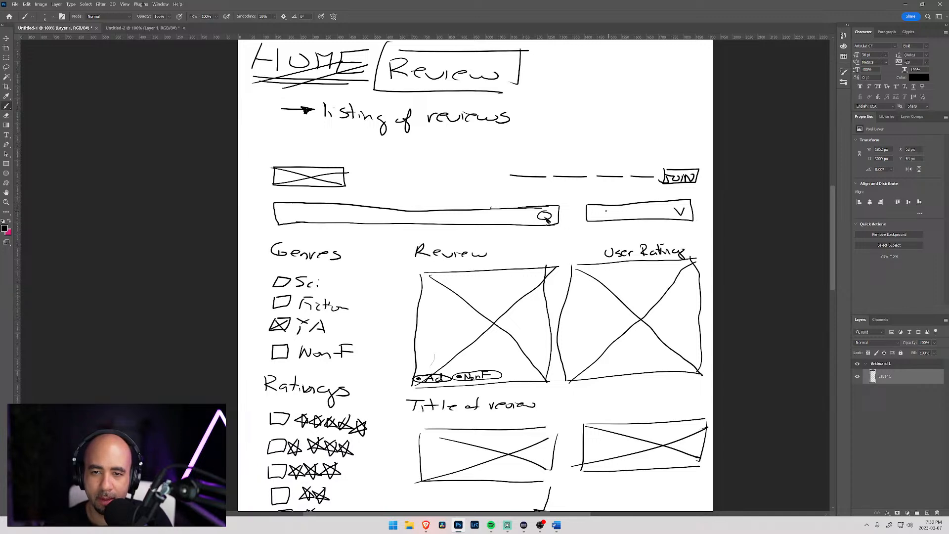
pyautogui.moveTo(603, 209); pyautogui.dragTo(602, 218)
pyautogui.moveTo(602, 209); pyautogui.dragTo(611, 209)
pyautogui.moveTo(602, 213); pyautogui.dragTo(616, 218)
pyautogui.moveTo(622, 211); pyautogui.dragTo(628, 217)
pyautogui.moveTo(630, 209); pyautogui.dragTo(642, 208)
pyautogui.moveTo(638, 209)
pyautogui.mouseDown()
pyautogui.moveTo(639, 217)
pyautogui.moveTo(663, 216)
pyautogui.mouseUp()
# Step: Letter SEARCH inside the left part of the long search bar
pyautogui.moveTo(305, 213)
pyautogui.mouseDown()
pyautogui.moveTo(297, 220)
pyautogui.moveTo(311, 218)
pyautogui.mouseUp()
pyautogui.moveTo(310, 211); pyautogui.dragTo(319, 211)
pyautogui.moveTo(311, 214); pyautogui.dragTo(317, 215)
pyautogui.moveTo(311, 218); pyautogui.dragTo(319, 218)
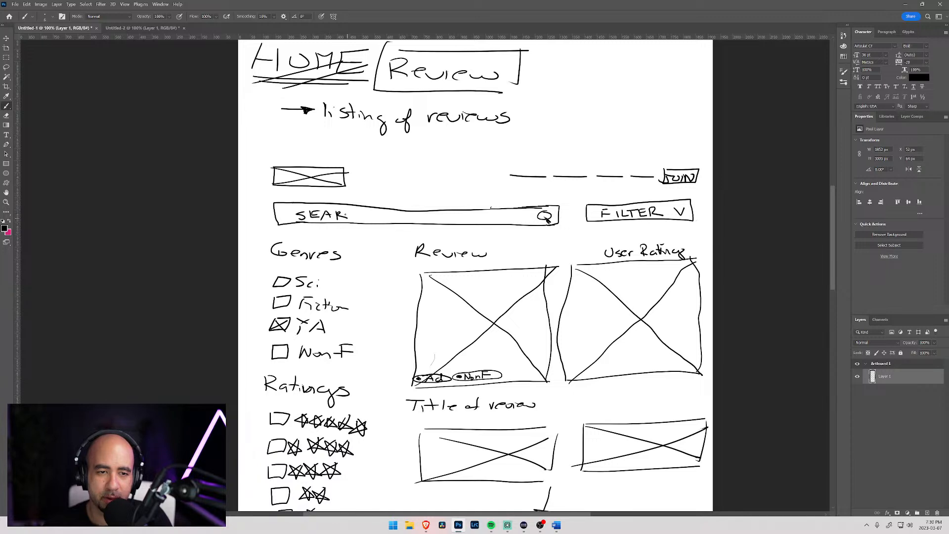
pyautogui.moveTo(354, 212); pyautogui.dragTo(355, 220)
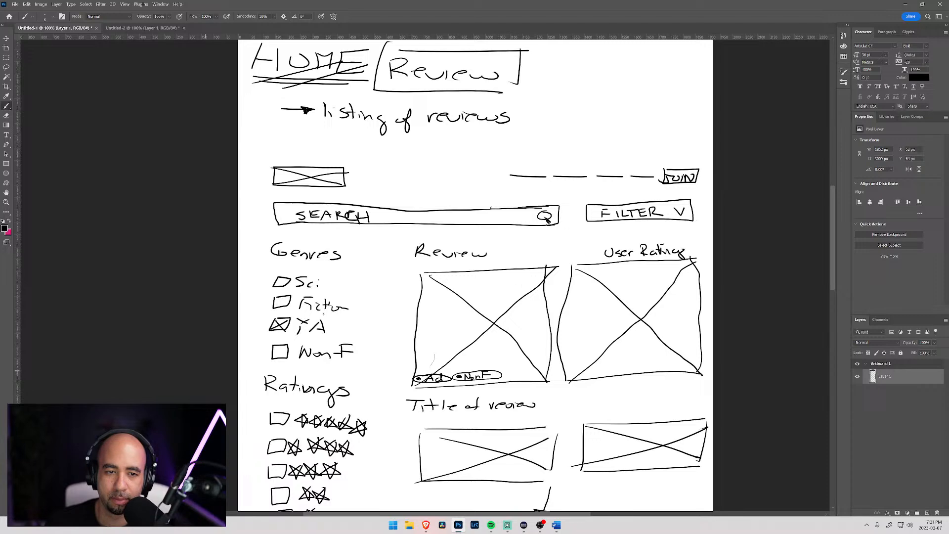
# Step: Look over the review listing wireframe from its infinite scroll note up to the Navigation list
pyautogui.moveTo(407, 351); pyautogui.dragTo(426, 185)
pyautogui.moveTo(445, 272); pyautogui.dragTo(418, 372)
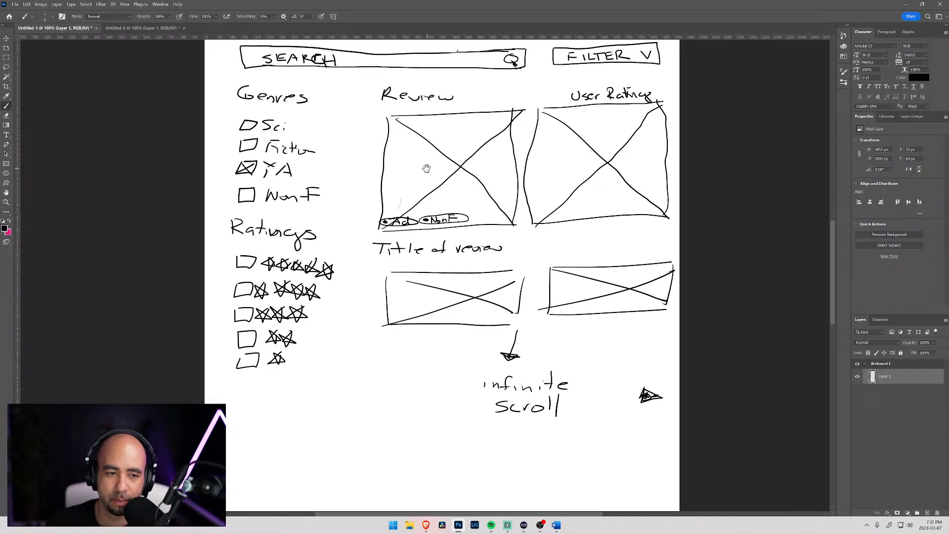
pyautogui.moveTo(425, 165); pyautogui.dragTo(483, 360)
pyautogui.moveTo(465, 196); pyautogui.dragTo(413, 320)
pyautogui.moveTo(407, 105); pyautogui.dragTo(407, 281)
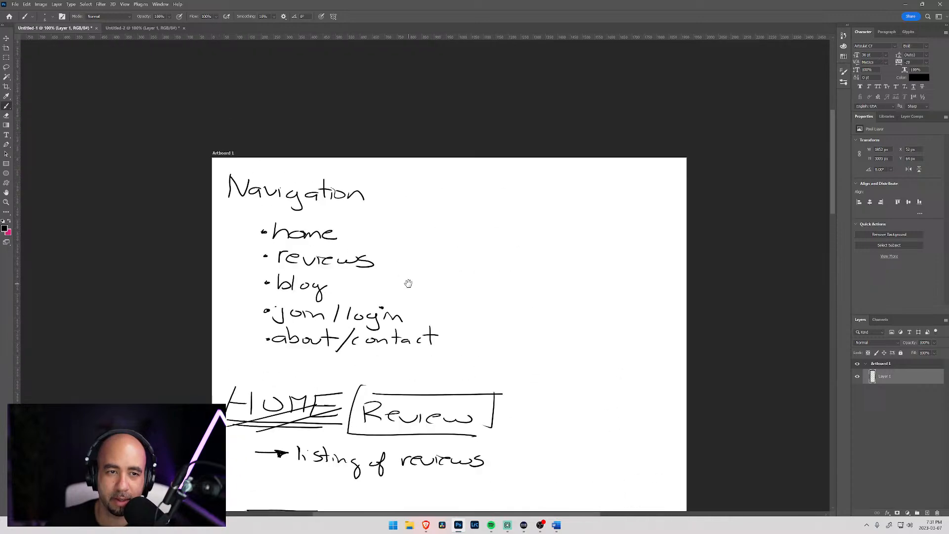
pyautogui.moveTo(409, 408); pyautogui.dragTo(367, 59)
# Step: Return to the Untitled-2 home page wireframe and erase the SEARCH bar and "home?" note beneath the navigation
pyautogui.click(143, 28)
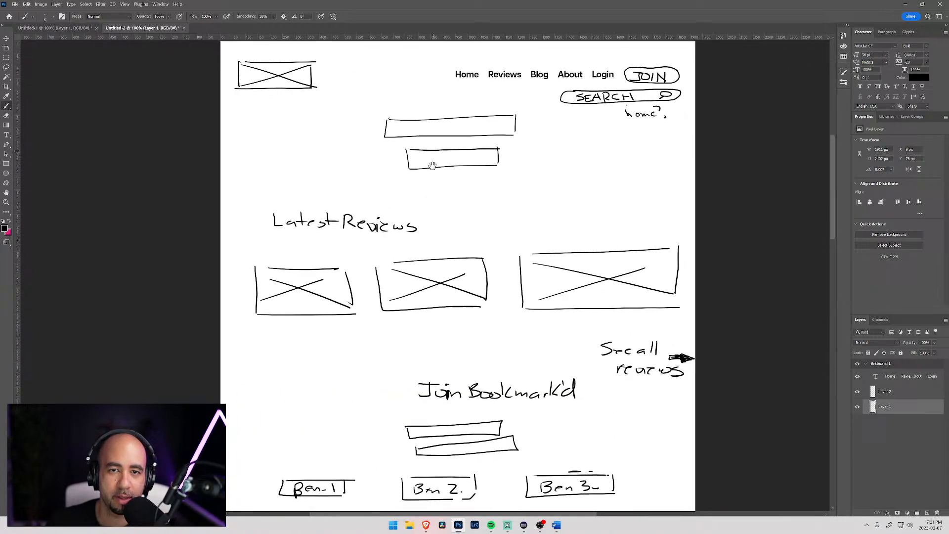
pyautogui.moveTo(434, 157); pyautogui.dragTo(442, 139)
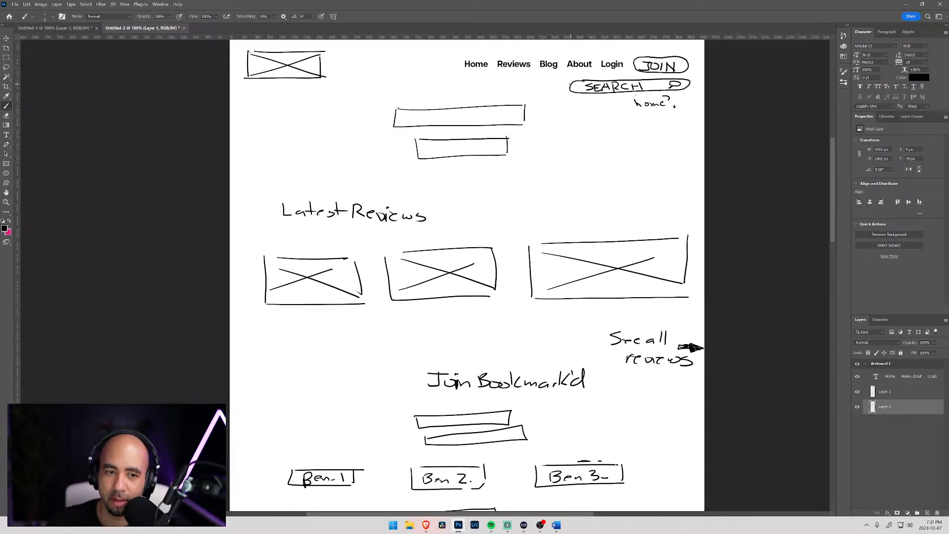
pyautogui.press('e')
pyautogui.moveTo(583, 99)
pyautogui.mouseDown()
pyautogui.moveTo(575, 88)
pyautogui.moveTo(681, 87)
pyautogui.moveTo(643, 101)
pyautogui.moveTo(616, 93)
pyautogui.mouseUp()
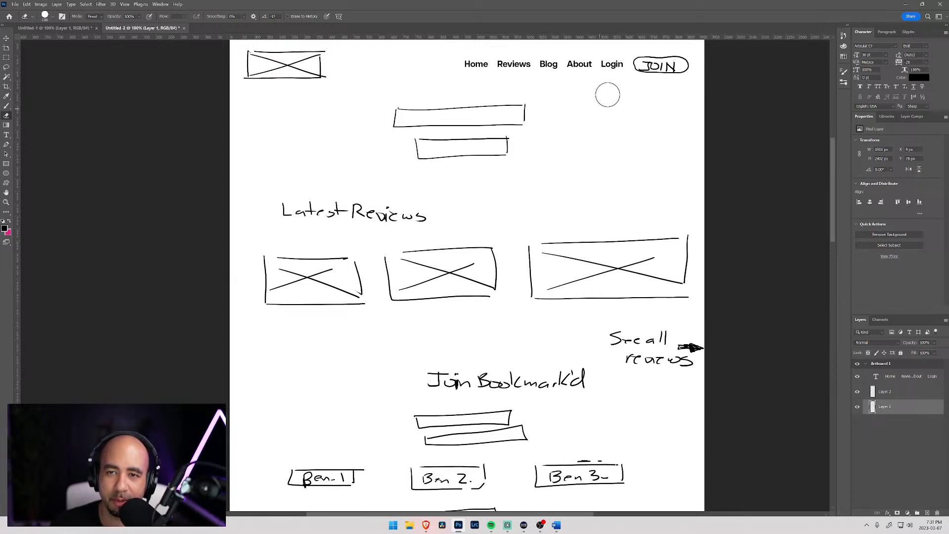
pyautogui.moveTo(523, 150); pyautogui.dragTo(530, 176)
pyautogui.moveTo(534, 212)
pyautogui.mouseDown()
pyautogui.moveTo(523, 155)
pyautogui.moveTo(523, 176)
pyautogui.moveTo(451, 186)
pyautogui.moveTo(467, 153)
pyautogui.moveTo(426, 191)
pyautogui.moveTo(447, 142)
pyautogui.moveTo(479, 214)
pyautogui.moveTo(467, 137)
pyautogui.moveTo(445, 144)
pyautogui.moveTo(450, 250)
pyautogui.moveTo(472, 265)
pyautogui.moveTo(469, 204)
pyautogui.moveTo(437, 151)
pyautogui.moveTo(475, 170)
pyautogui.mouseUp()
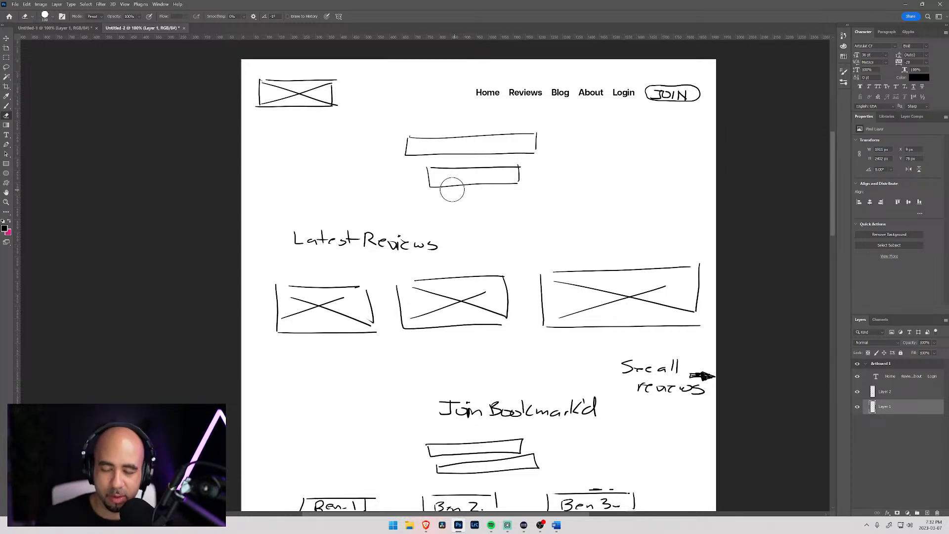
# Step: Switch to the browser and look through the Piixel homepage's hero, founder video and feature sections, ending back at its start
pyautogui.hotkey('alt', 'Tab')
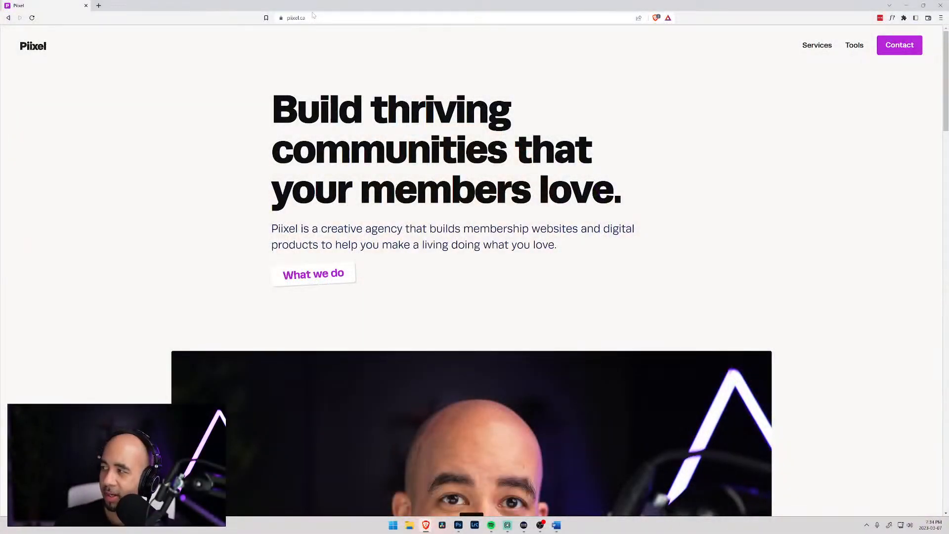
pyautogui.scroll(-3, 161, 129)
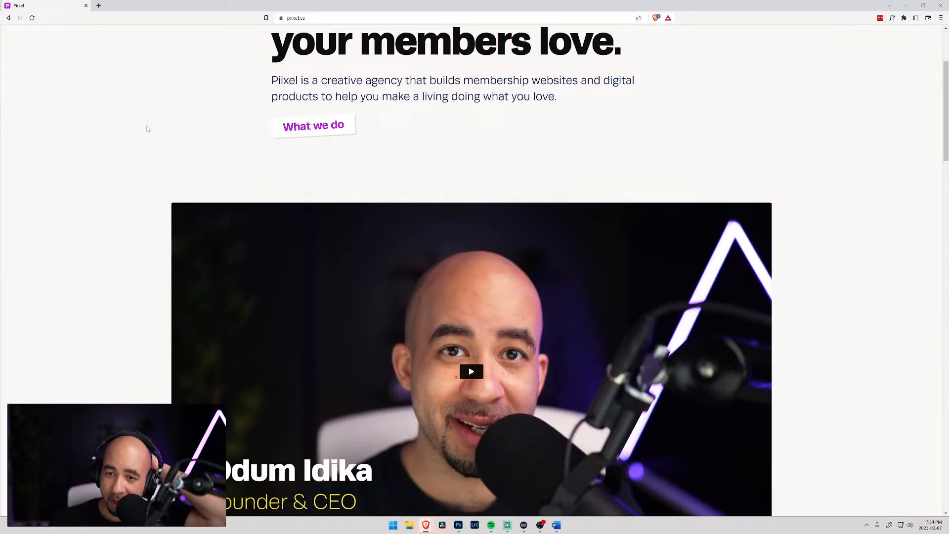
pyautogui.scroll(-3, 133, 136)
pyautogui.scroll(-3, 134, 136)
pyautogui.scroll(7, 133, 136)
pyautogui.scroll(-3, 134, 137)
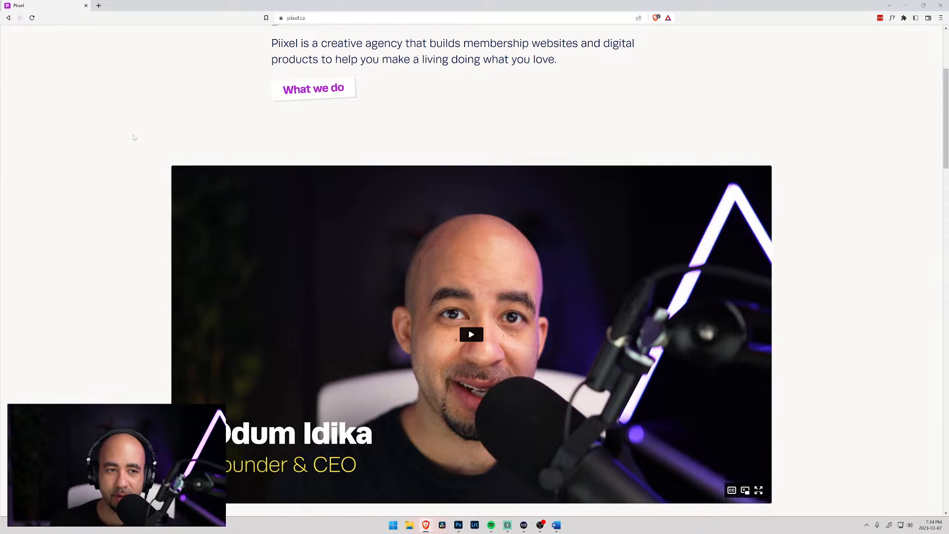
pyautogui.scroll(-3, 133, 137)
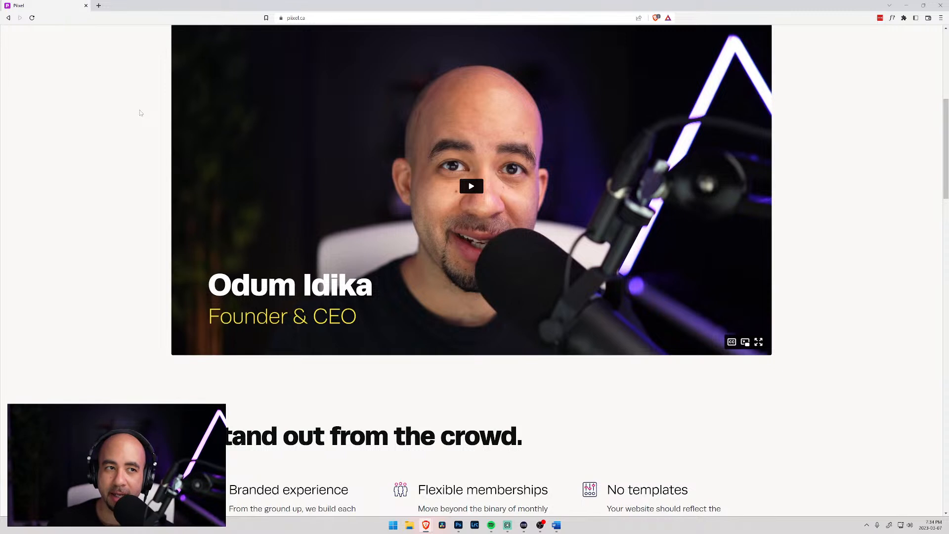
pyautogui.scroll(7, 142, 114)
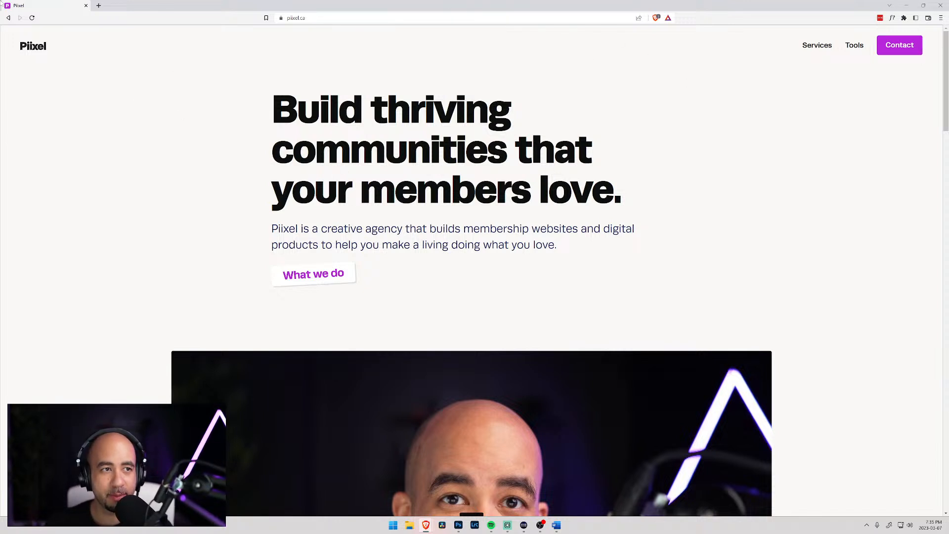
# Step: Open webflow.com in a new browser tab
pyautogui.click(98, 6)
pyautogui.write('webflow.com')
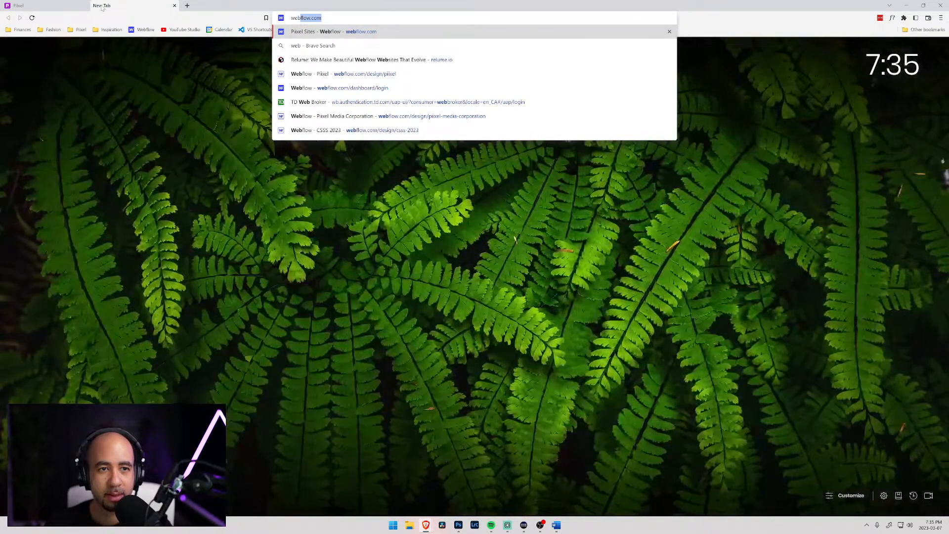
pyautogui.press('Return')
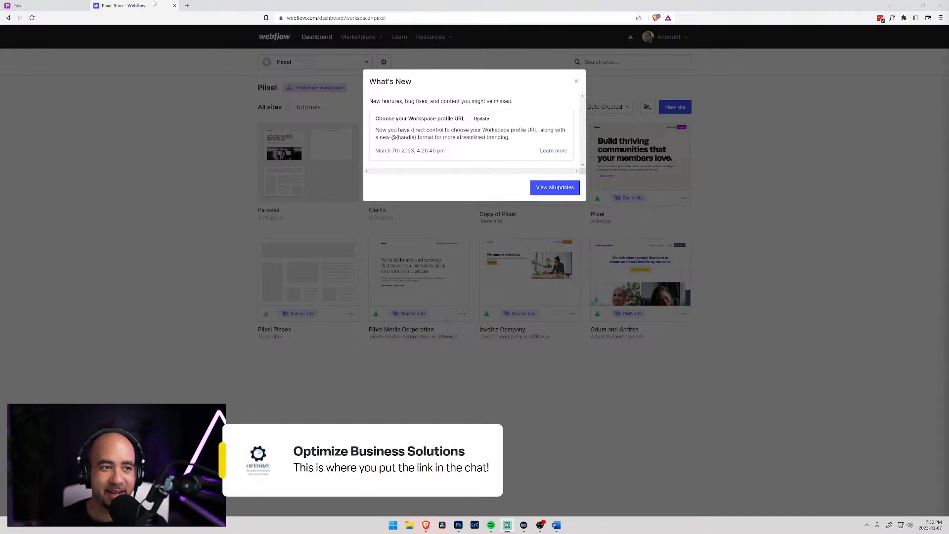
# Step: Select the Piixel site's address in its own tab and return to the Webflow dashboard
pyautogui.click(49, 6)
pyautogui.click(296, 18)
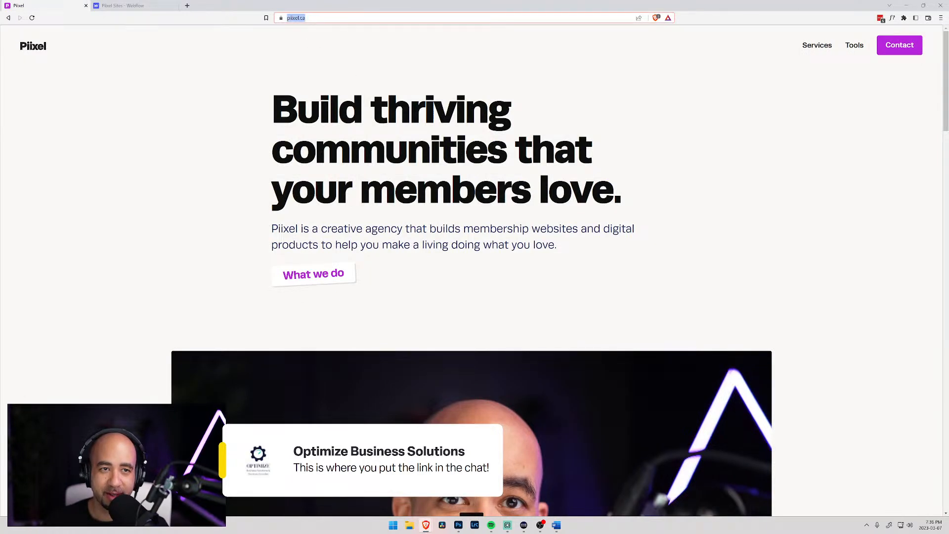
pyautogui.click(124, 6)
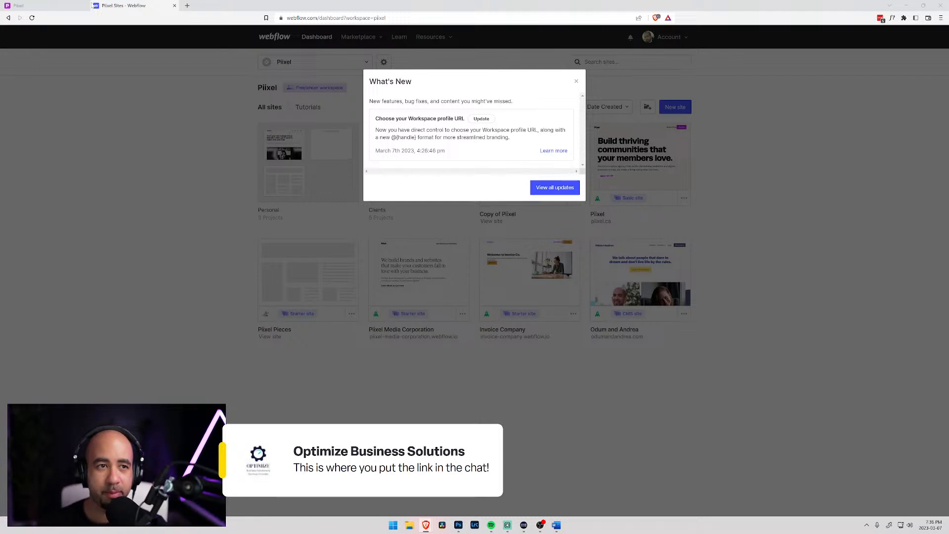
# Step: Enlarge the Webflow dashboard, view all updates and open the "Choose your Workspace profile URL" article to read it
pyautogui.hotkey('ctrl', '+')
pyautogui.hotkey('ctrl', '+')
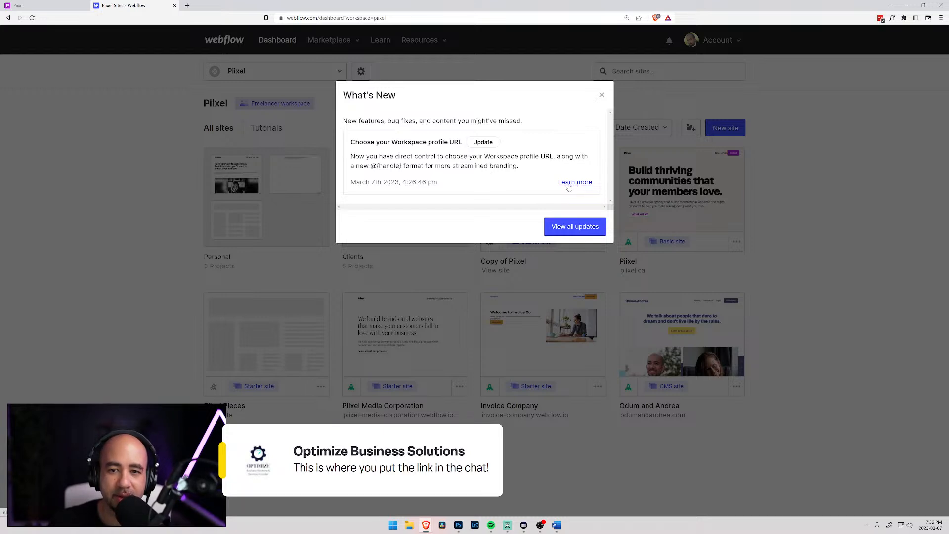
pyautogui.click(570, 228)
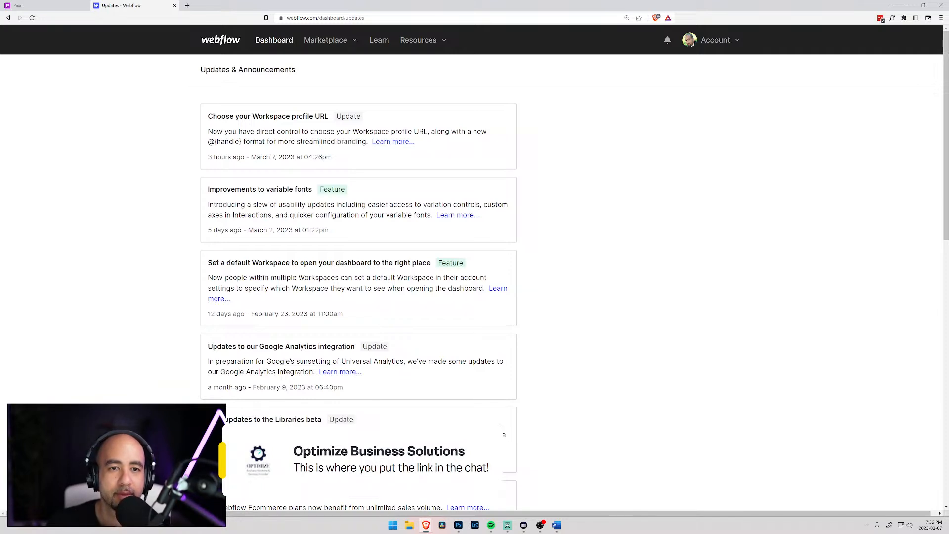
pyautogui.click(393, 141)
pyautogui.scroll(-3, 426, 244)
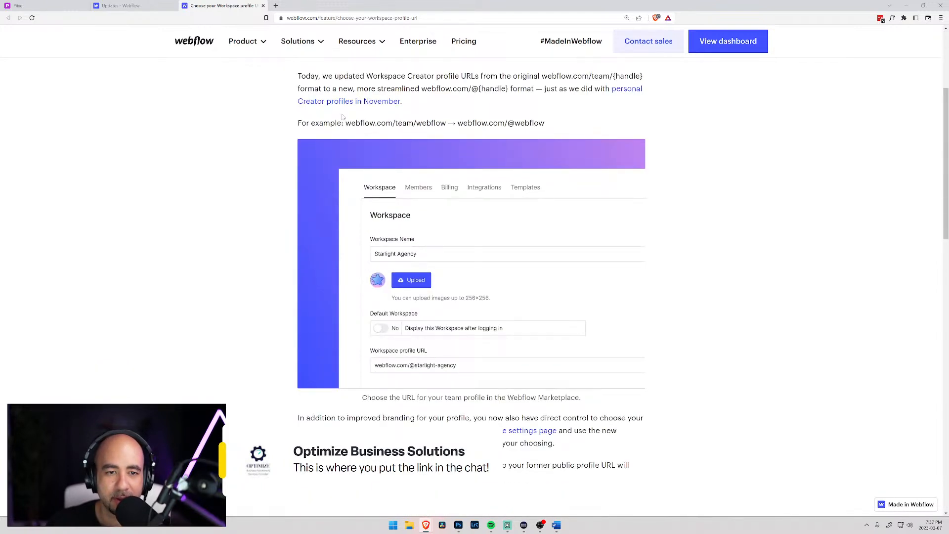
# Step: Return to the Webflow dashboard and open the settings of the Piixel workspace from the workspaces list
pyautogui.click(121, 5)
pyautogui.click(728, 43)
pyautogui.click(706, 105)
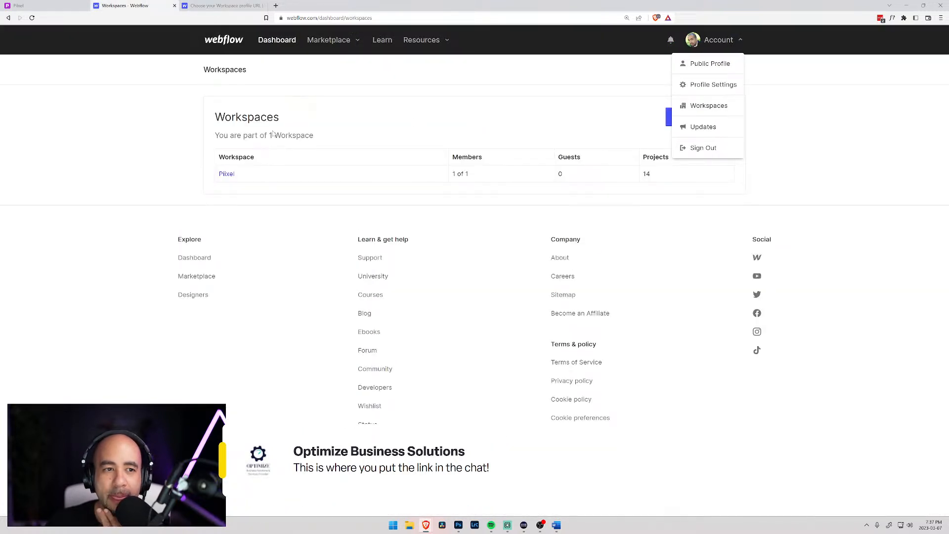
pyautogui.click(227, 174)
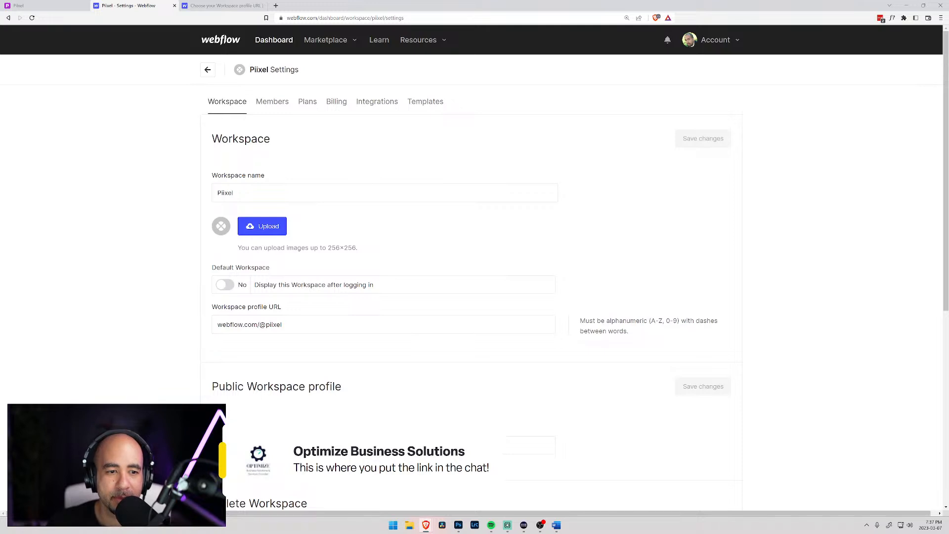
# Step: Examine the workspace profile URL and its handle in the Piixel settings
pyautogui.scroll(-2, 302, 242)
pyautogui.click(280, 213)
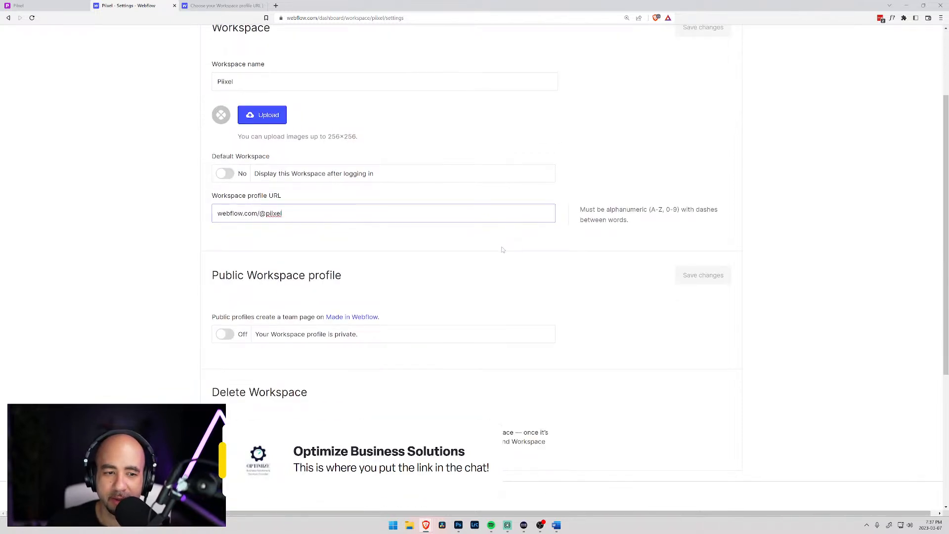
pyautogui.scroll(2, 447, 252)
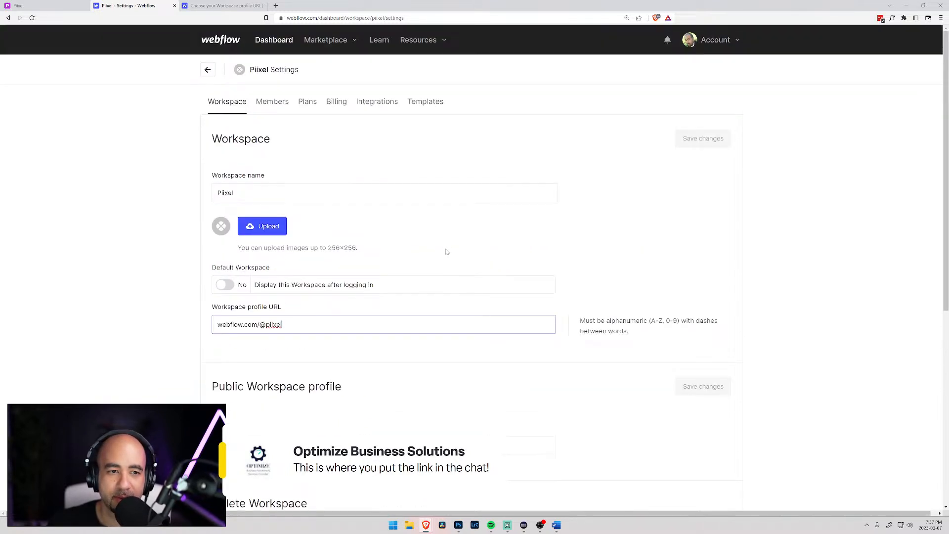
pyautogui.moveTo(283, 324); pyautogui.dragTo(183, 323)
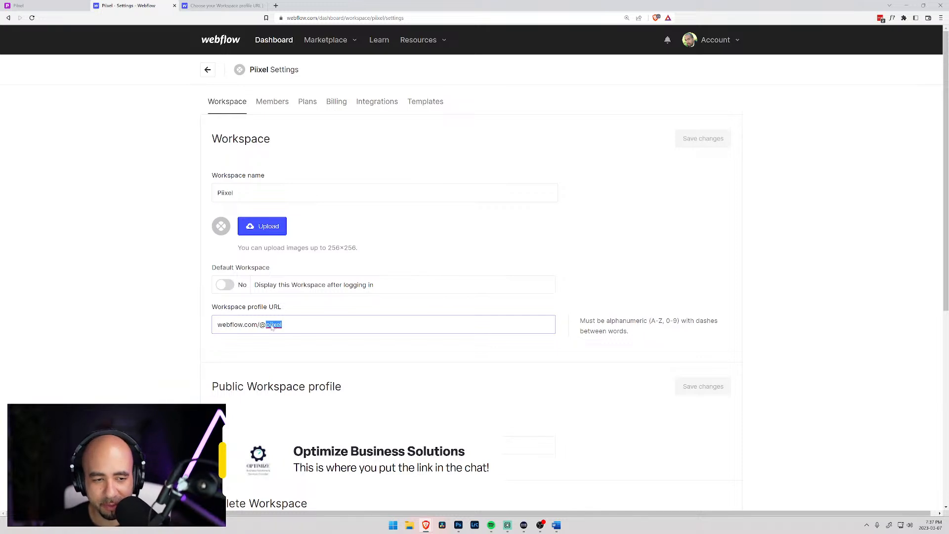
pyautogui.moveTo(217, 324); pyautogui.dragTo(267, 325)
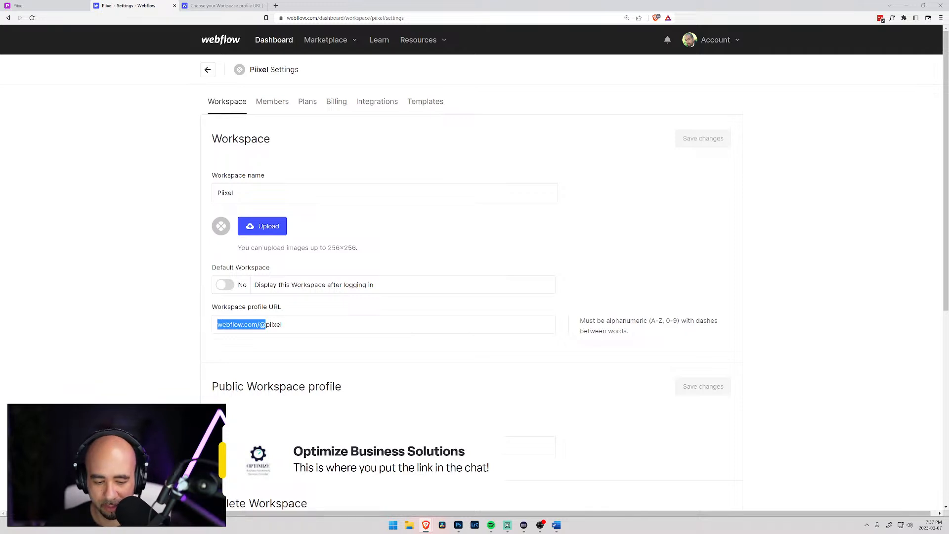
pyautogui.hotkey('ctrl', 'shift', 'n')
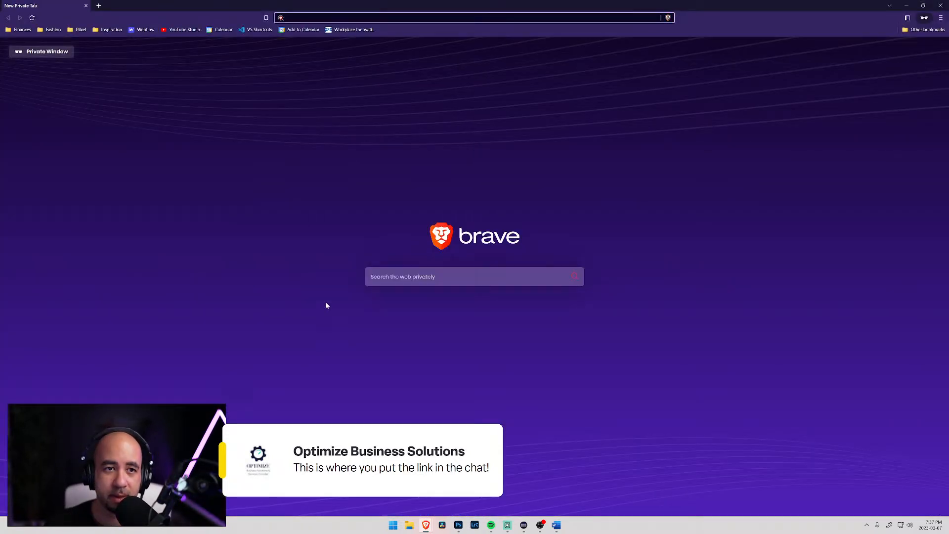
pyautogui.write('webflow.')
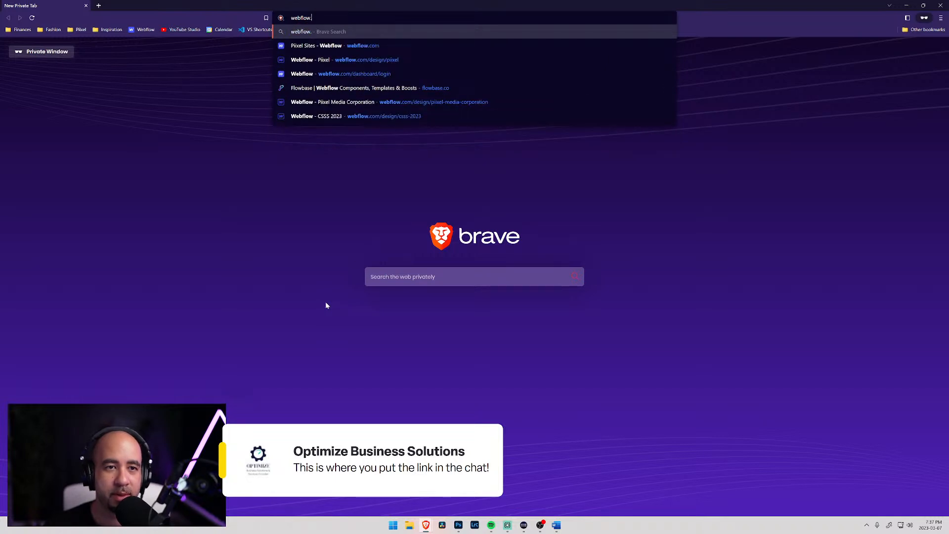
pyautogui.write('com/@!')
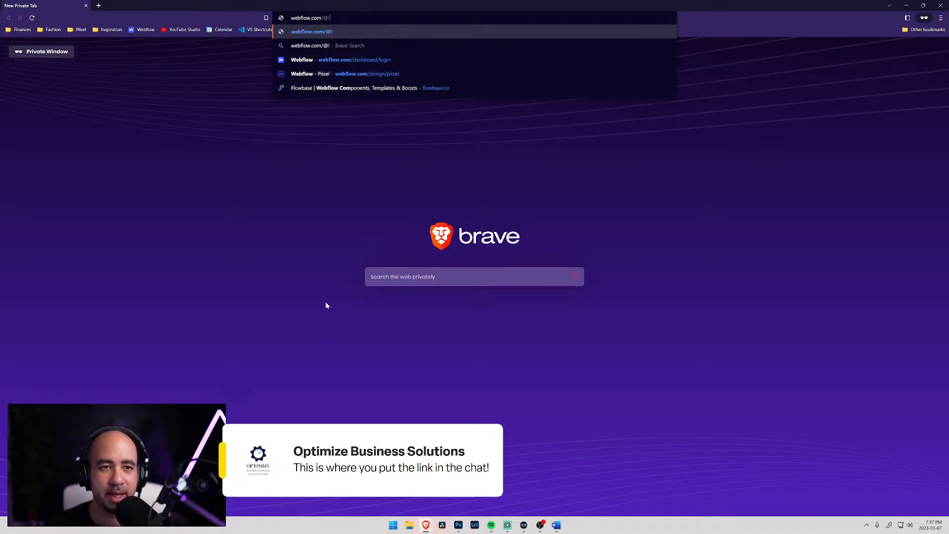
pyautogui.write('ixel')
pyautogui.press('Return')
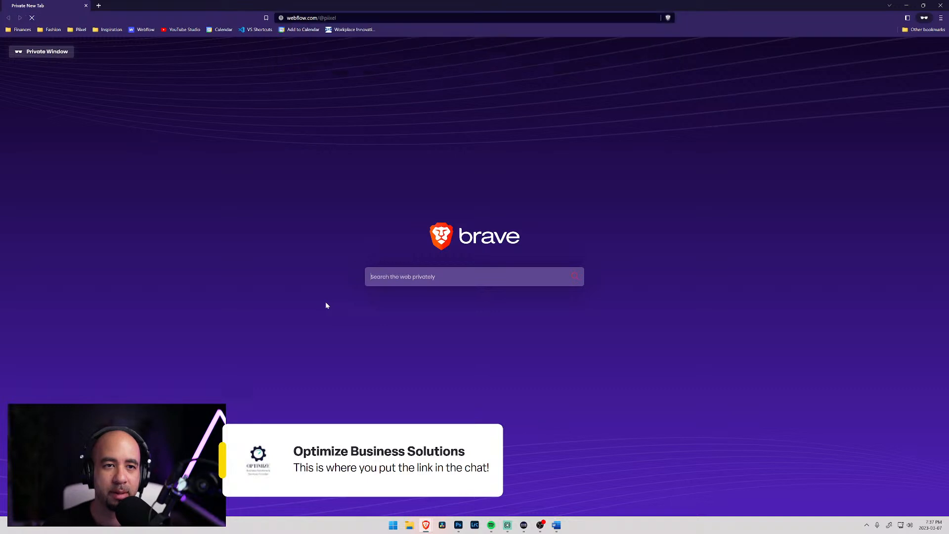
pyautogui.click(341, 18)
pyautogui.click(341, 18)
pyautogui.press('BackSpace')
pyautogui.press('Return')
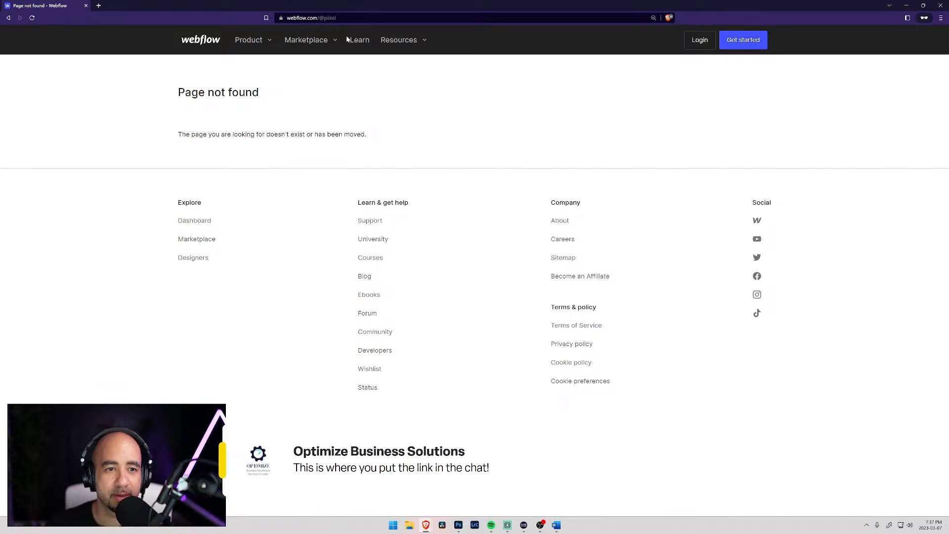
pyautogui.click(941, 6)
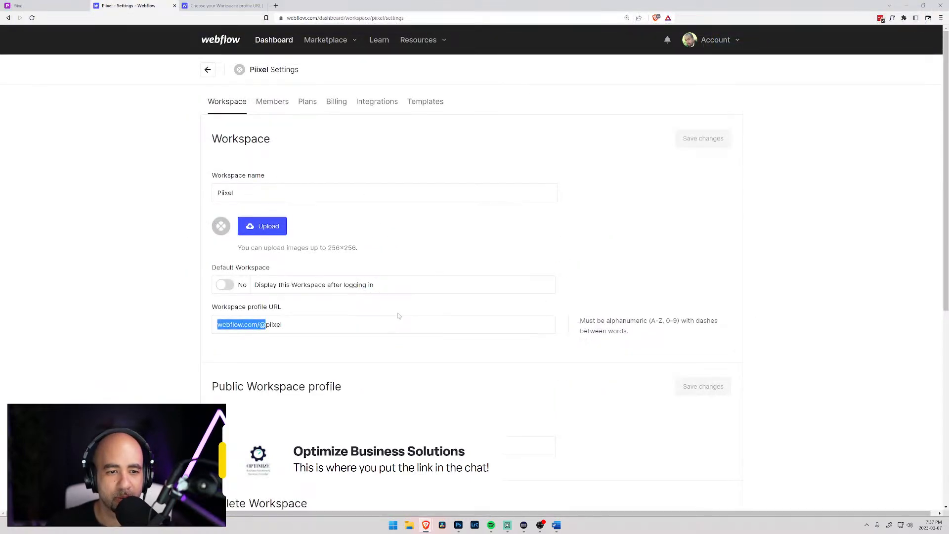
# Step: Close the "Choose your Workspace profile URL" article and go back from the workspace settings to the Webflow dashboard
pyautogui.click(283, 325)
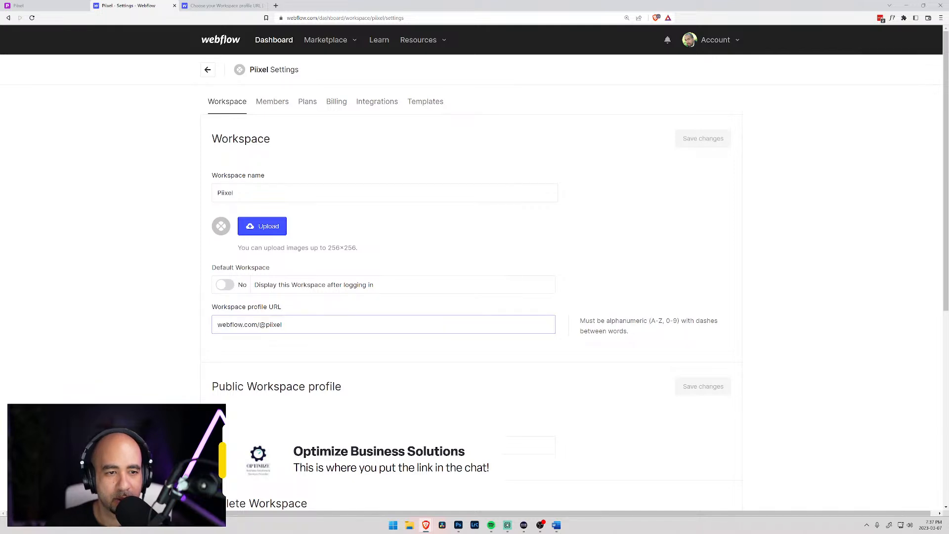
pyautogui.scroll(-2, 434, 339)
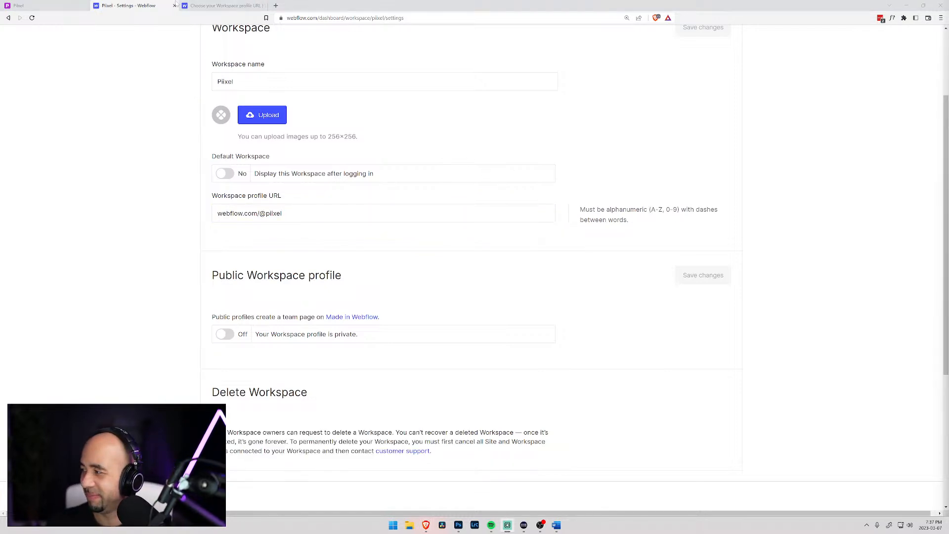
pyautogui.click(214, 5)
pyautogui.click(263, 5)
pyautogui.scroll(2, 346, 158)
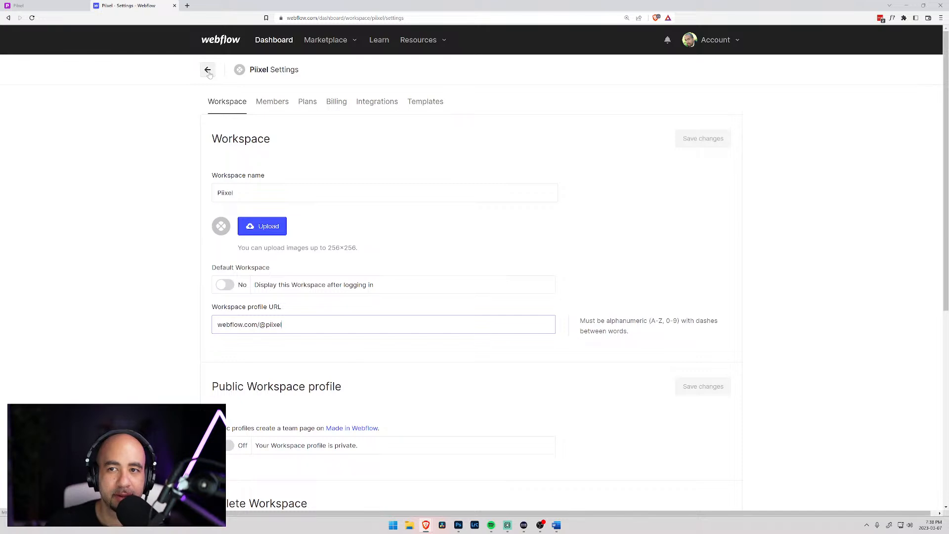
pyautogui.click(275, 41)
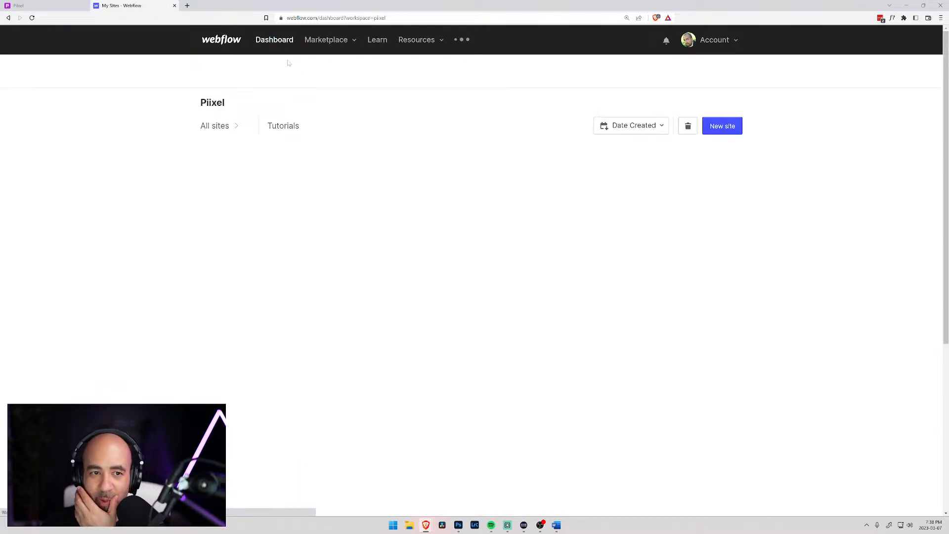
# Step: Create a new site in the Piixel workspace from the Blank Site preset and name it "Bookmark'd"
pyautogui.click(716, 133)
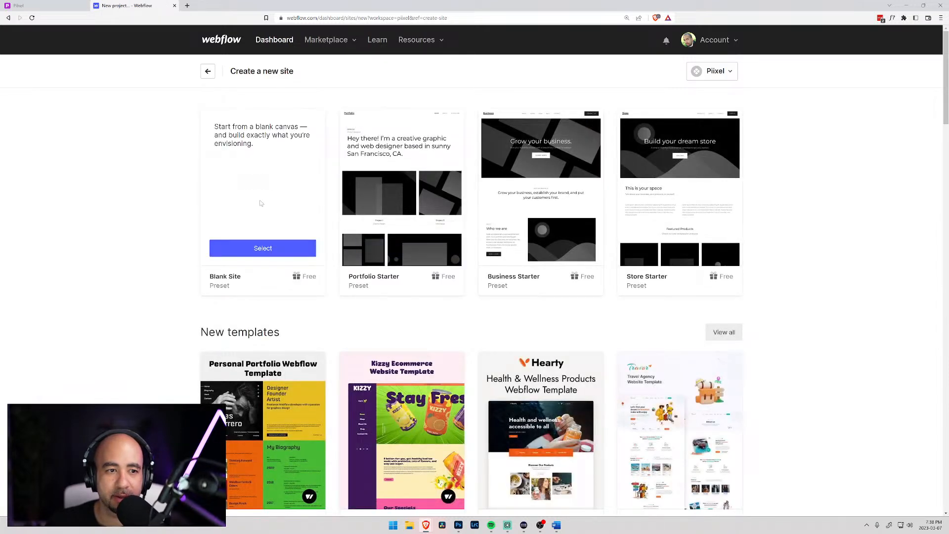
pyautogui.click(267, 250)
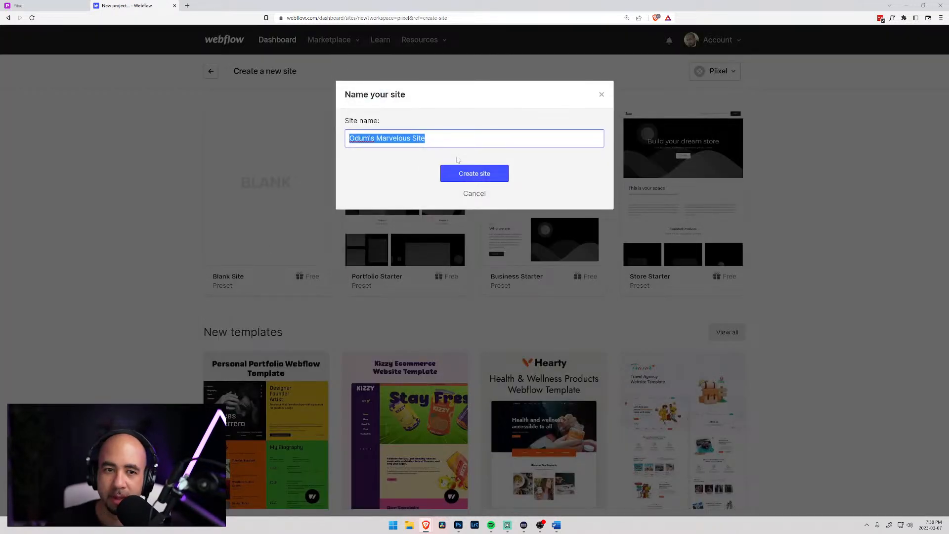
pyautogui.write('Bookmark')
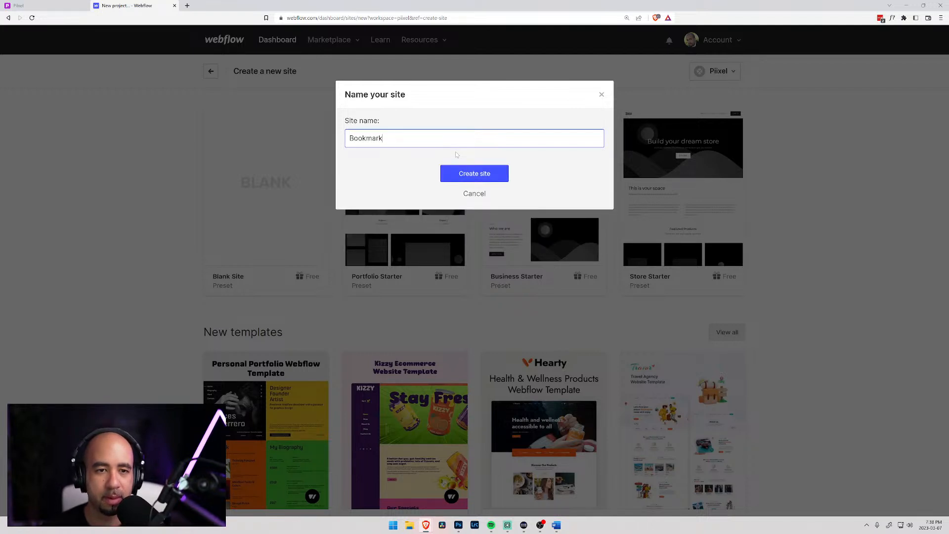
pyautogui.write("'d")
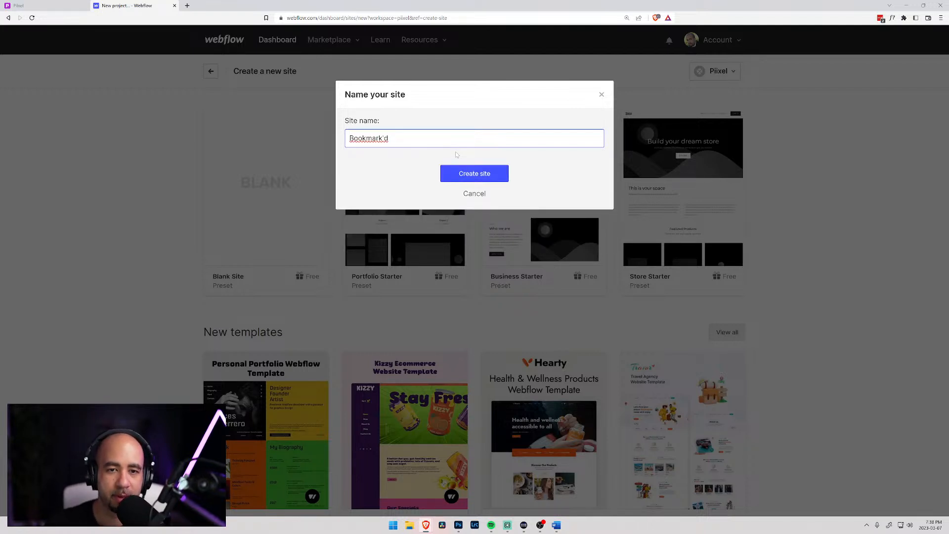
pyautogui.click(472, 174)
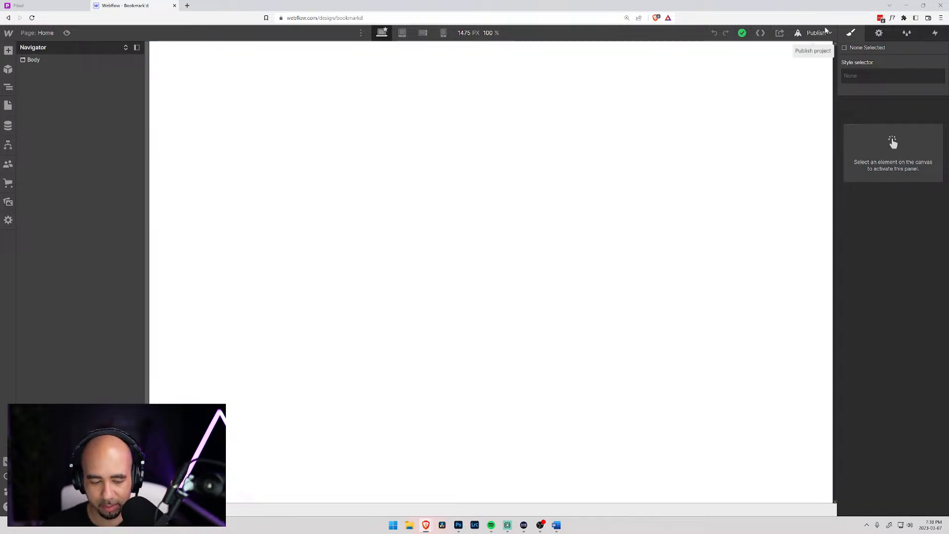
# Step: Arrange the Webflow Designer and the Word planning document side by side, giving Webflow the wider share of the screen
pyautogui.press('super+Left')
pyautogui.click(544, 257)
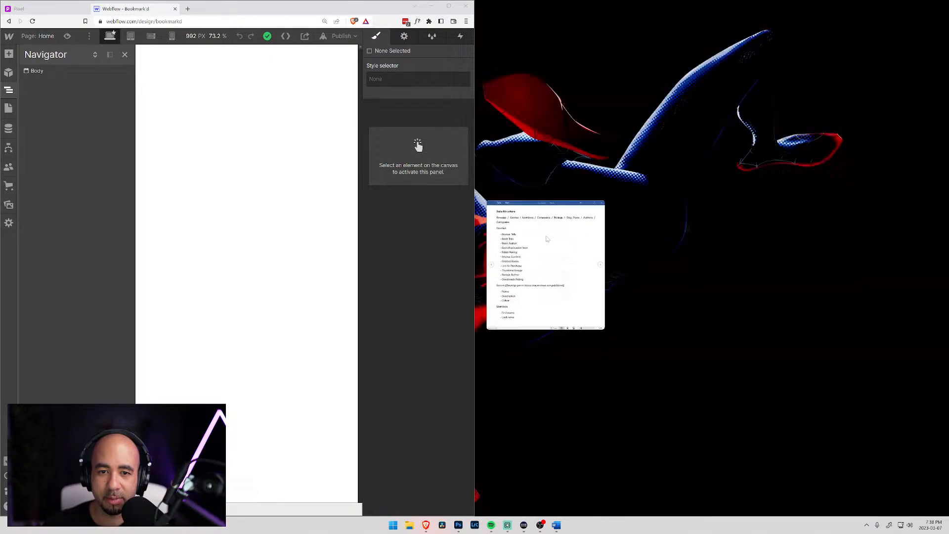
pyautogui.moveTo(472, 128); pyautogui.dragTo(569, 127)
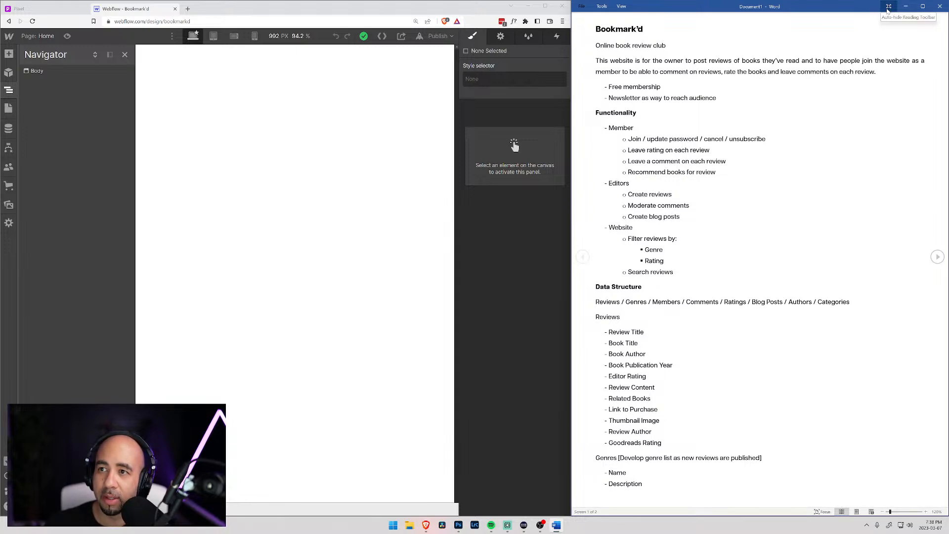
# Step: Switch the Word document from reading view to Print Layout and keep the ribbon's tabs and commands always shown
pyautogui.click(889, 7)
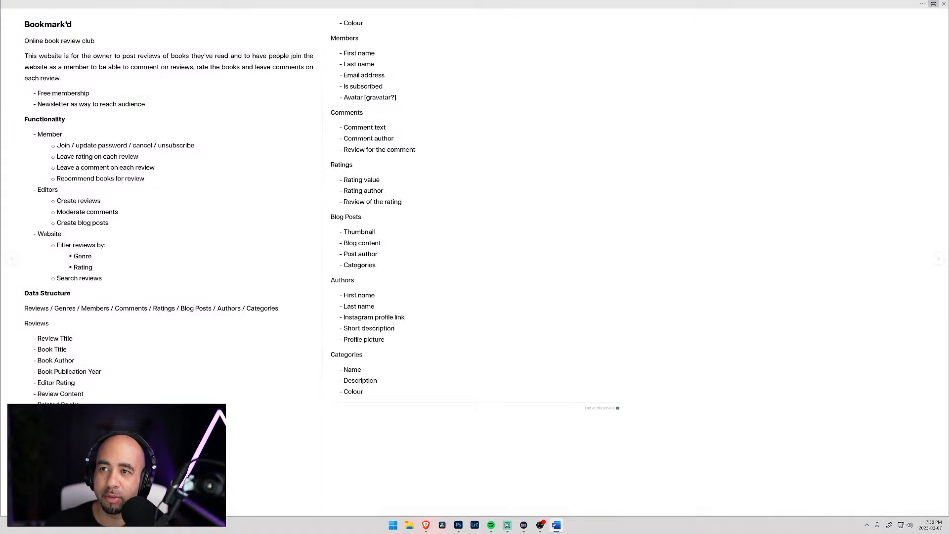
pyautogui.click(933, 4)
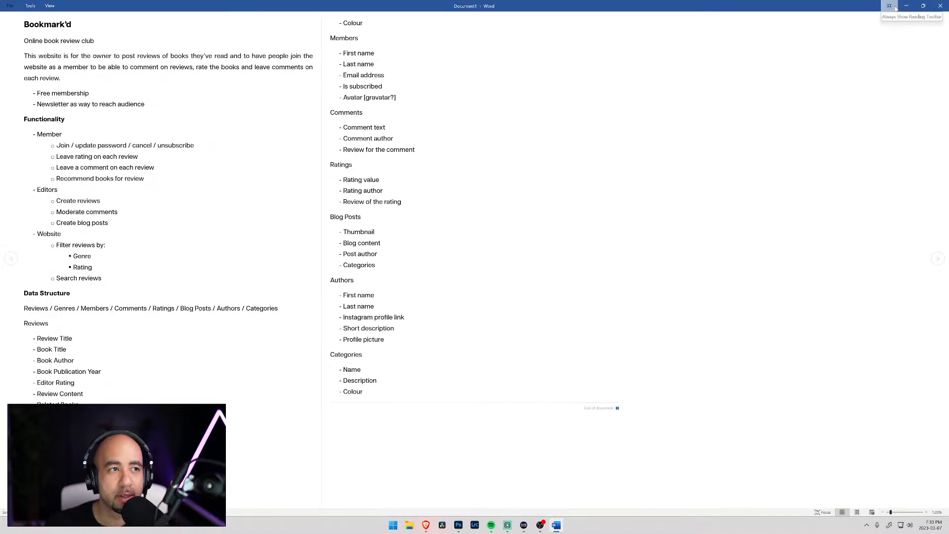
pyautogui.click(857, 513)
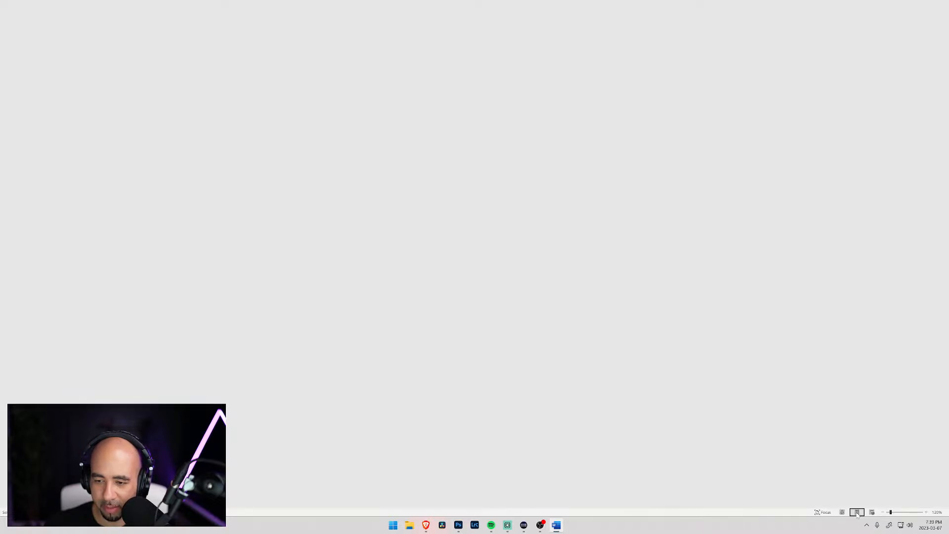
pyautogui.hotkey('ctrl', 'shift', 'F1')
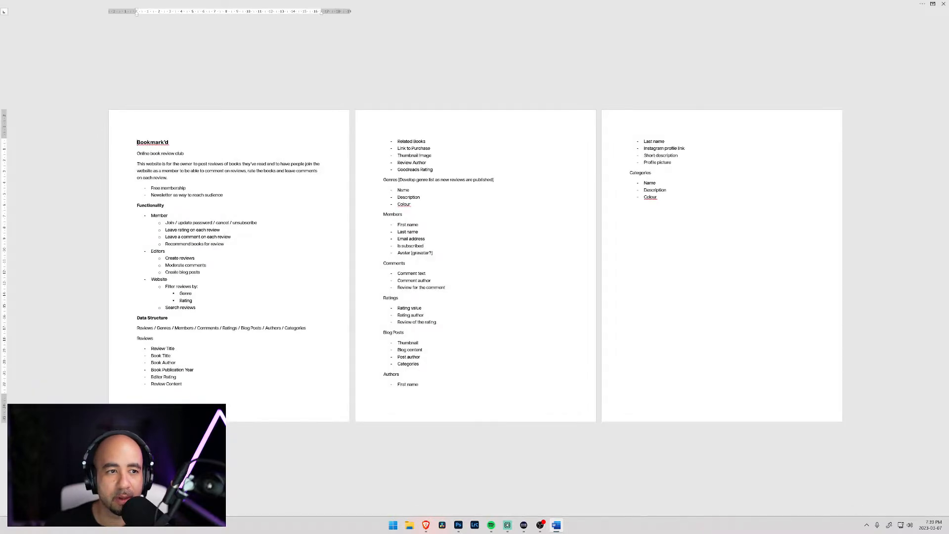
pyautogui.click(127, 144)
pyautogui.click(126, 130)
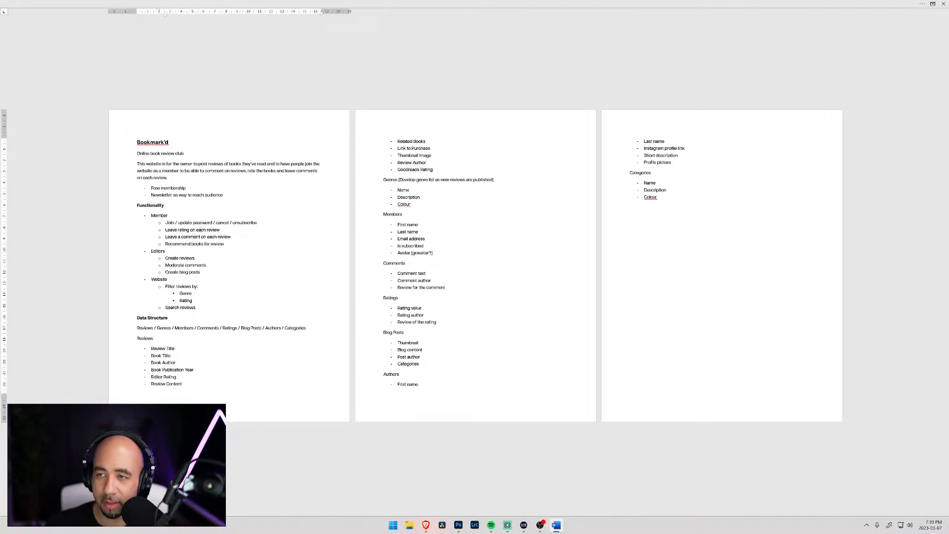
pyautogui.click(933, 4)
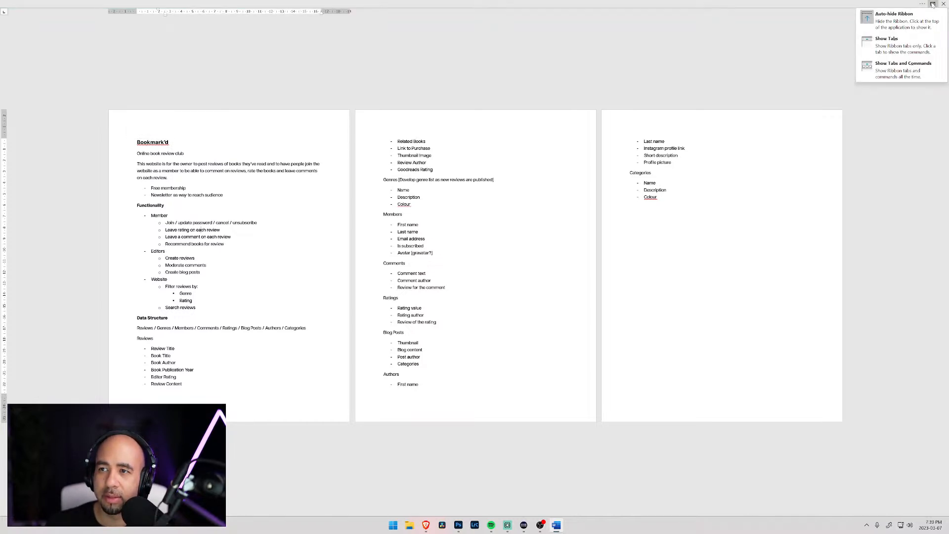
pyautogui.click(896, 65)
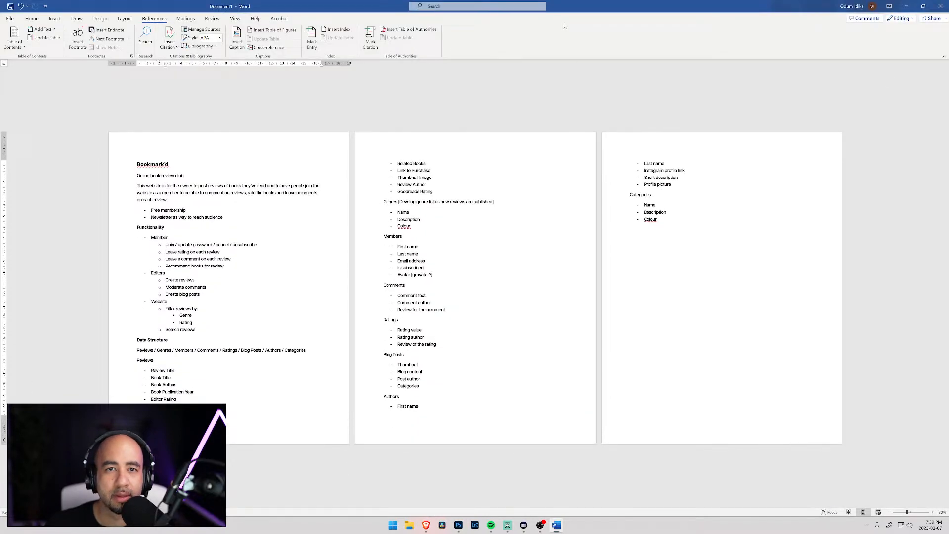
# Step: Place the Word document back beside the Webflow Designer and zoom it to 130% to review the functionality and data structure lists
pyautogui.moveTo(571, 7); pyautogui.dragTo(740, 88)
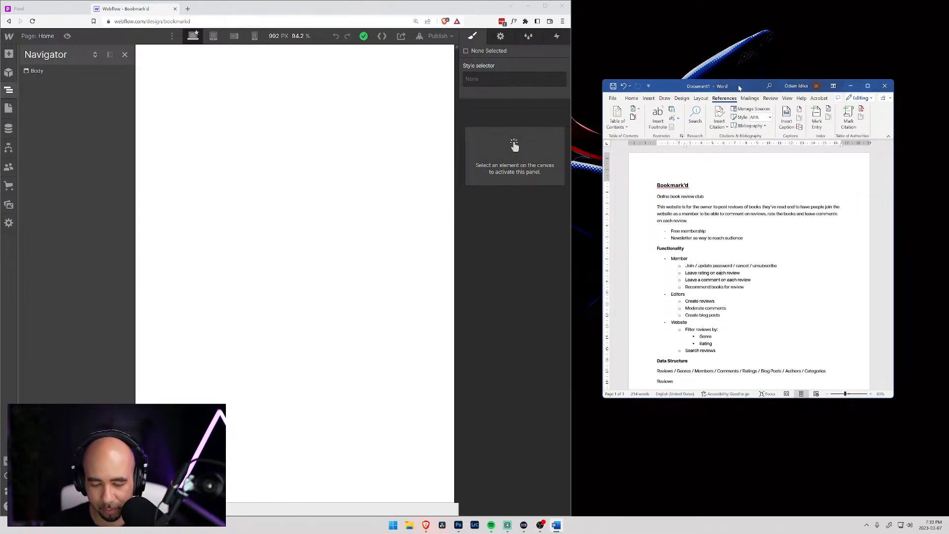
pyautogui.press('super+Right')
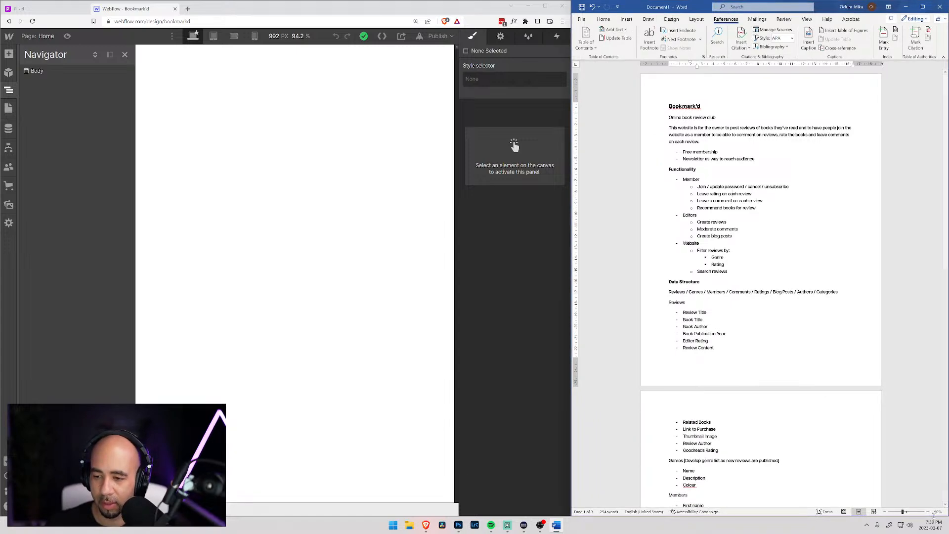
pyautogui.click(927, 512)
pyautogui.click(926, 512)
pyautogui.click(926, 512)
pyautogui.click(926, 512)
pyautogui.click(926, 512)
pyautogui.scroll(-6, 722, 129)
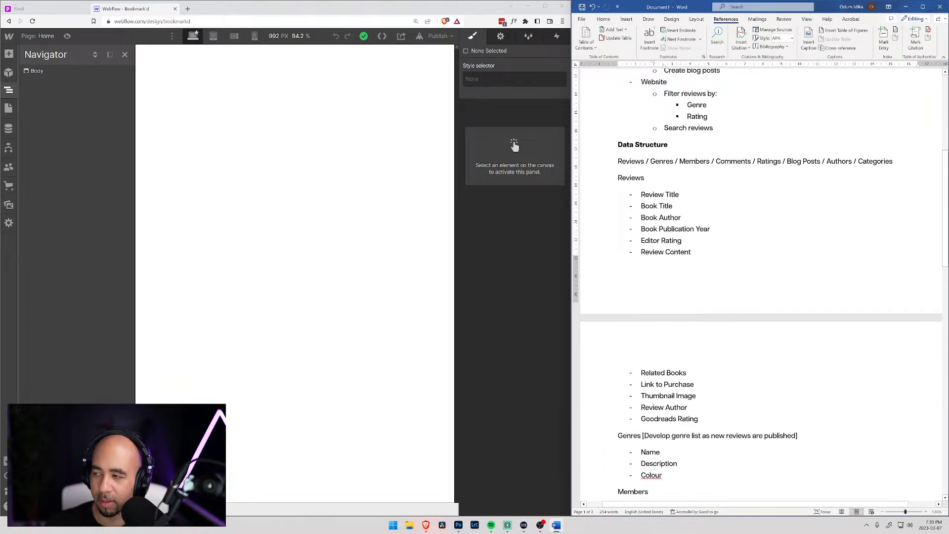
pyautogui.scroll(10, 722, 173)
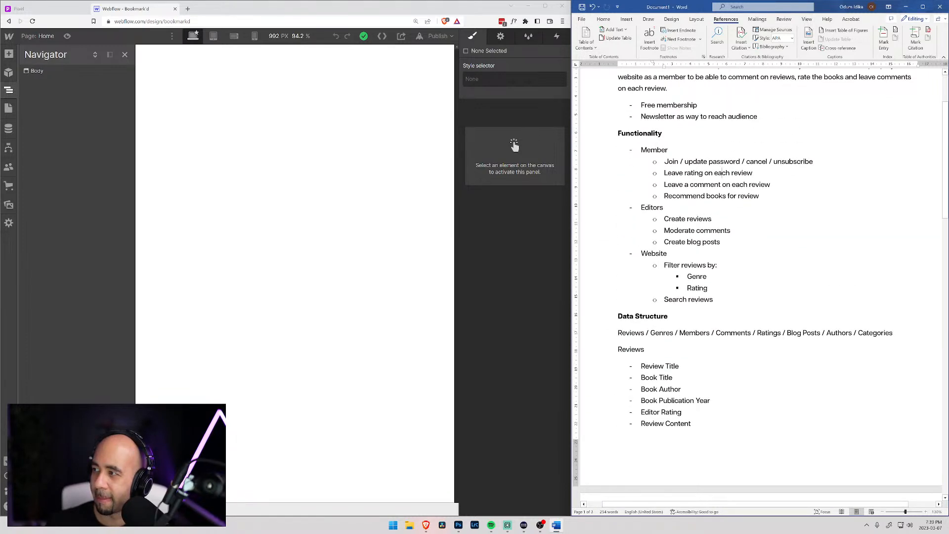
pyautogui.scroll(-6, 722, 173)
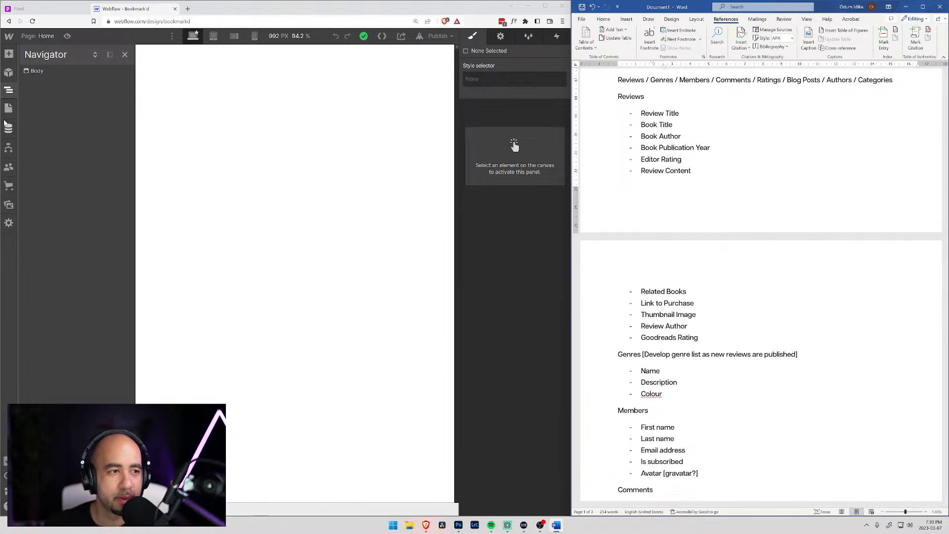
# Step: Start a new CMS collection named "Reviews" and widen the Webflow window beside the Word document
pyautogui.click(8, 127)
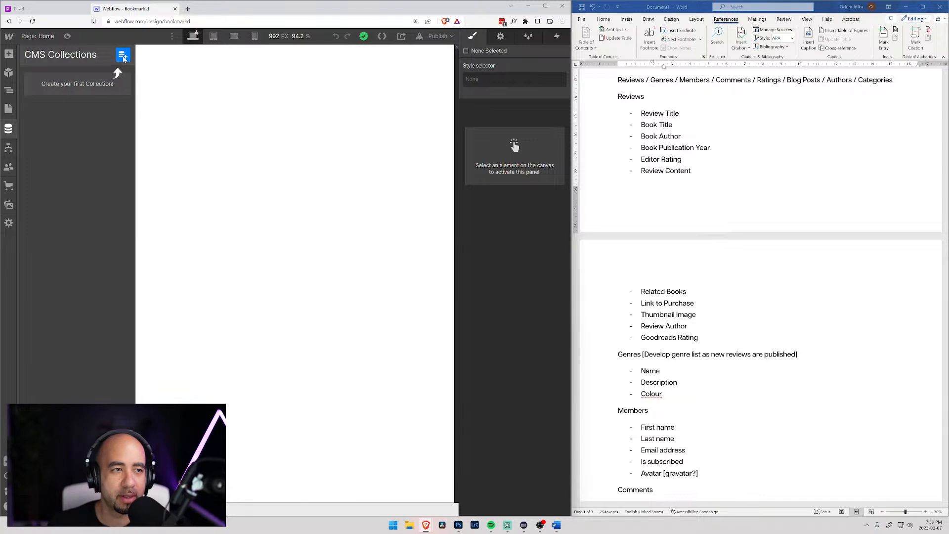
pyautogui.click(122, 56)
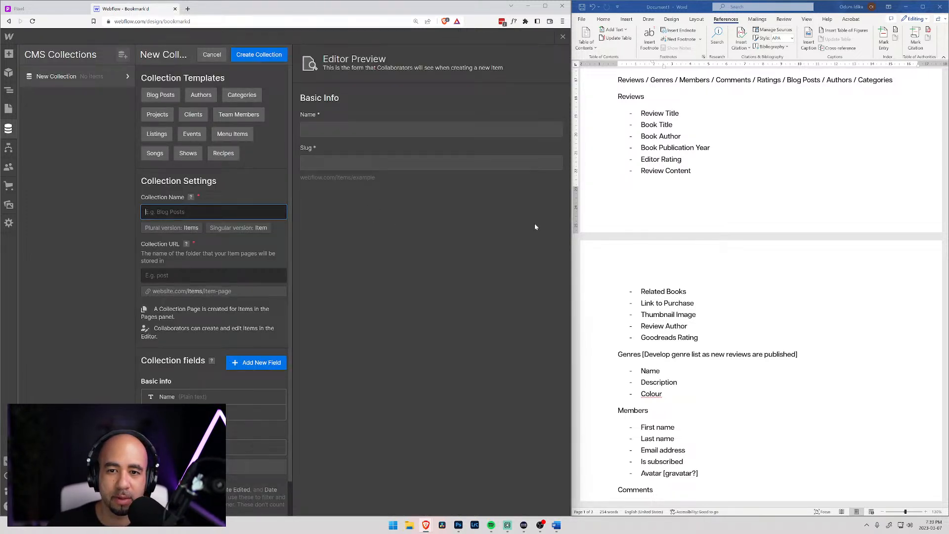
pyautogui.moveTo(572, 230); pyautogui.dragTo(618, 230)
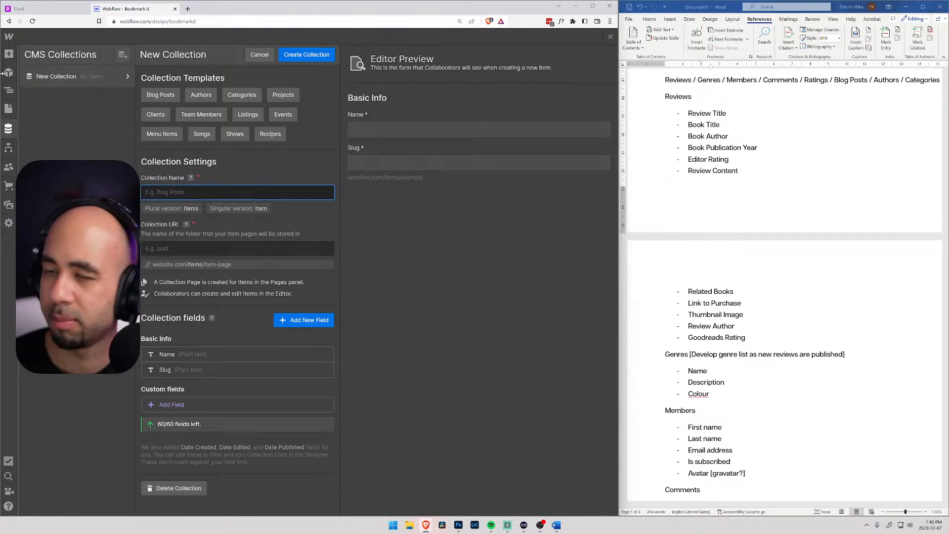
pyautogui.moveTo(619, 179); pyautogui.dragTo(646, 175)
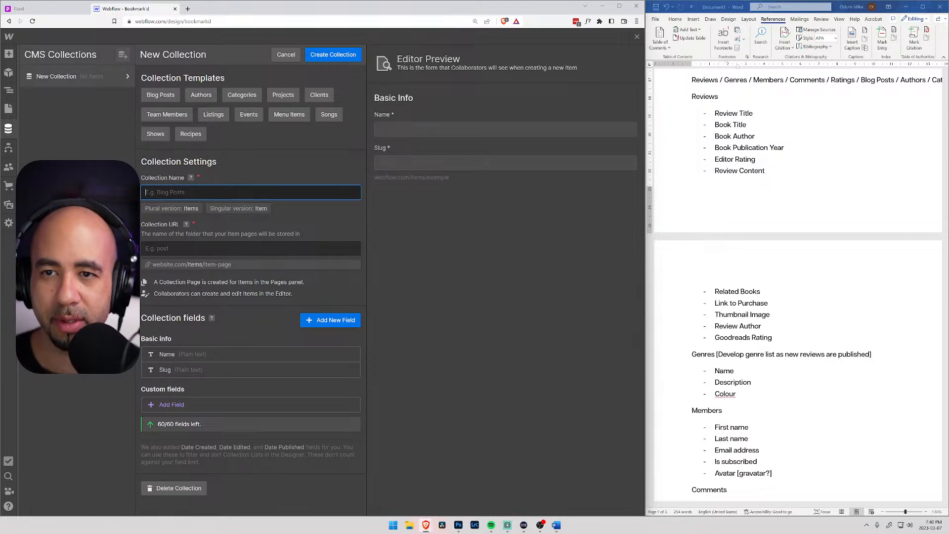
pyautogui.write('Reviews')
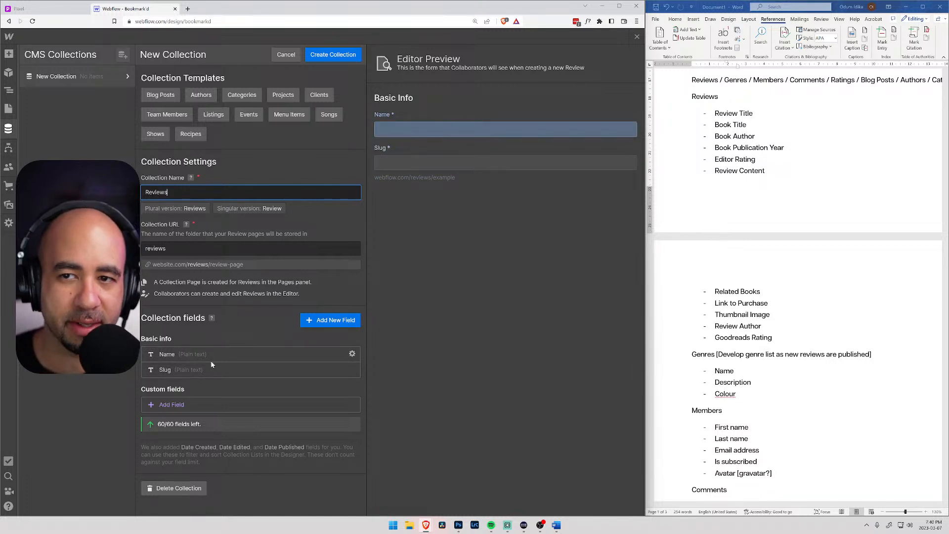
# Step: Relabel the Reviews collection's basic Name field as "Title" and save it
pyautogui.click(349, 354)
pyautogui.moveTo(171, 322); pyautogui.dragTo(146, 328)
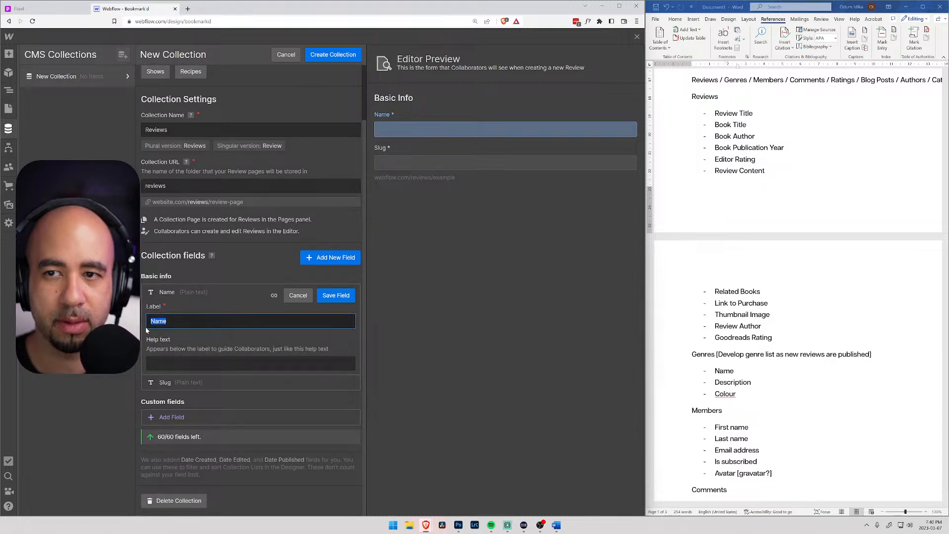
pyautogui.write('Review ')
pyautogui.write('Title')
pyautogui.click(336, 296)
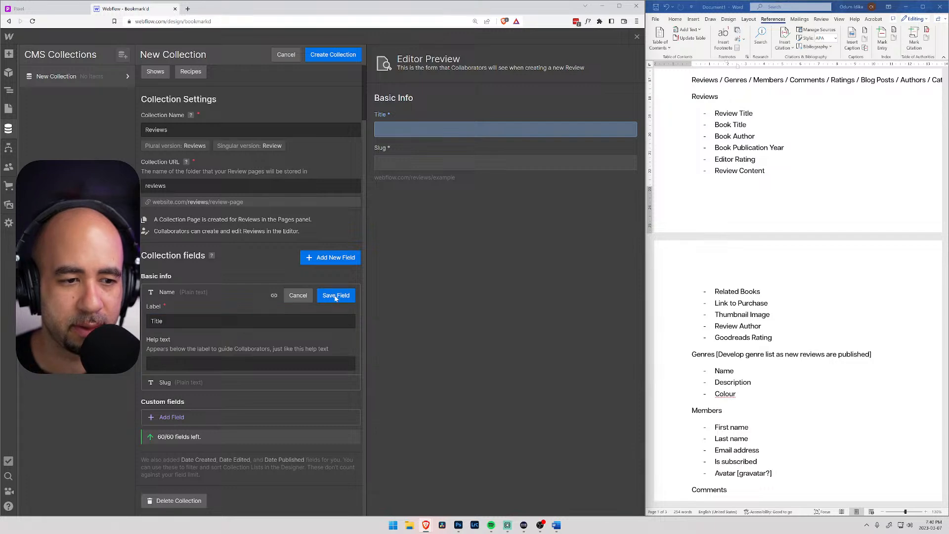
# Step: Add a single-line plain text custom field labelled "Book Author" to the Reviews collection and save it
pyautogui.click(164, 404)
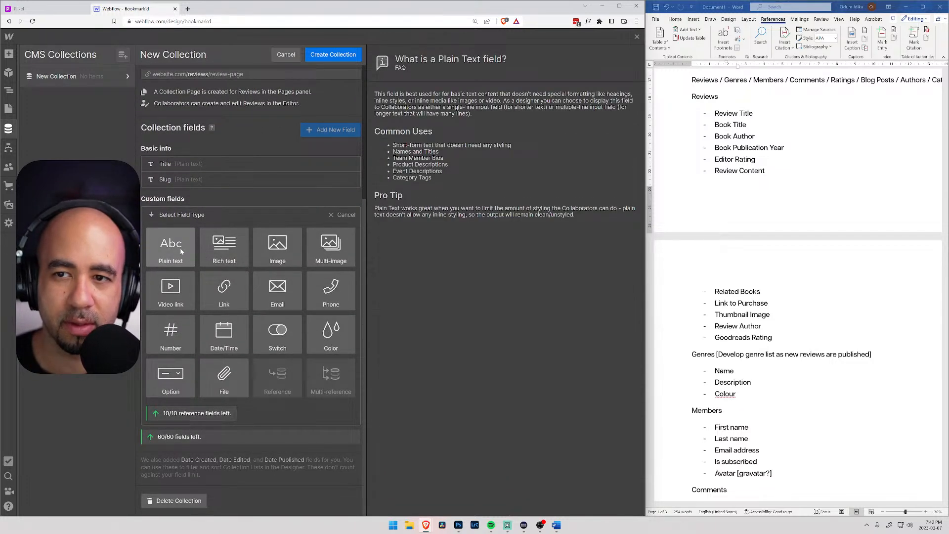
pyautogui.click(180, 247)
pyautogui.write('Bo')
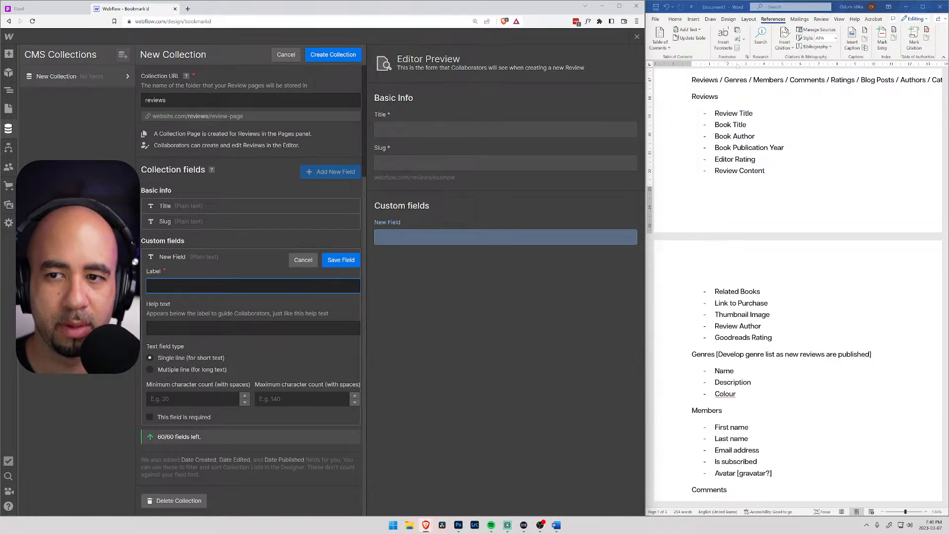
pyautogui.write('ok ')
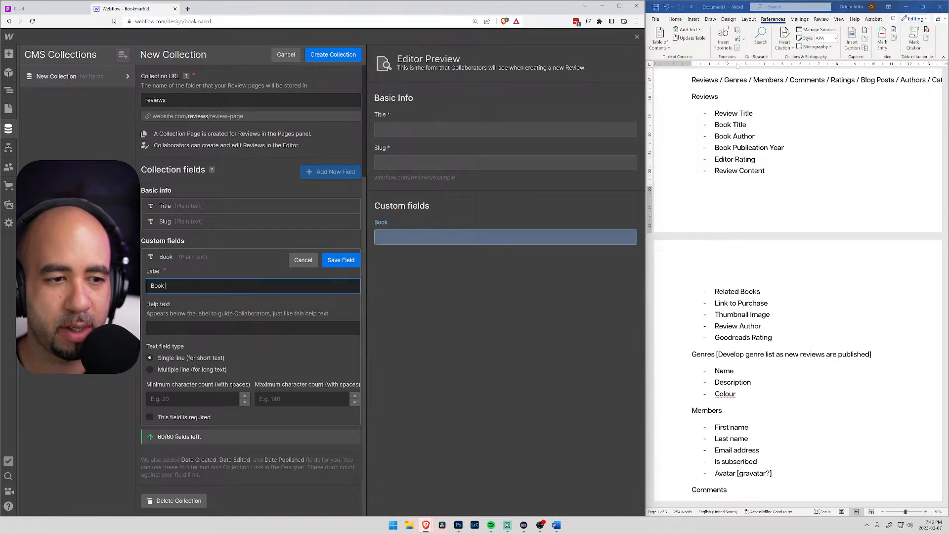
pyautogui.write('Author')
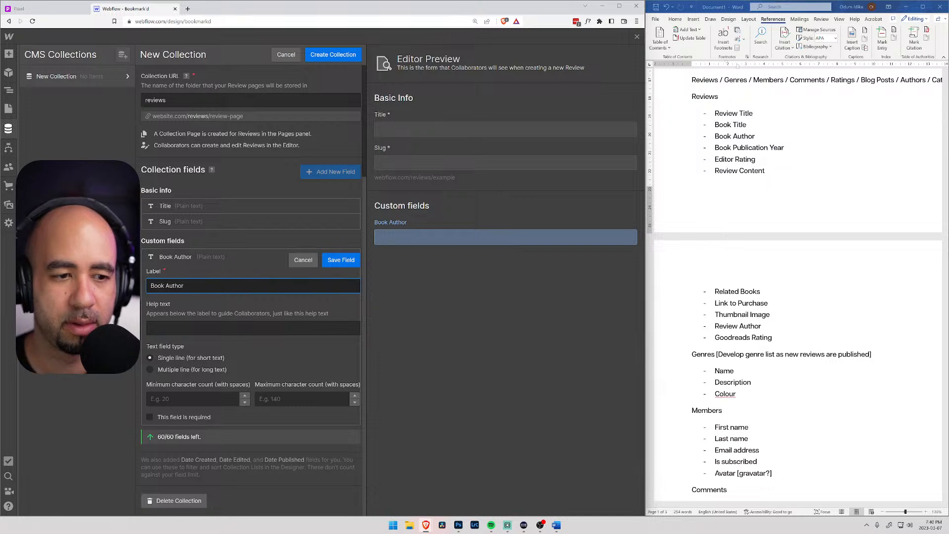
pyautogui.click(343, 259)
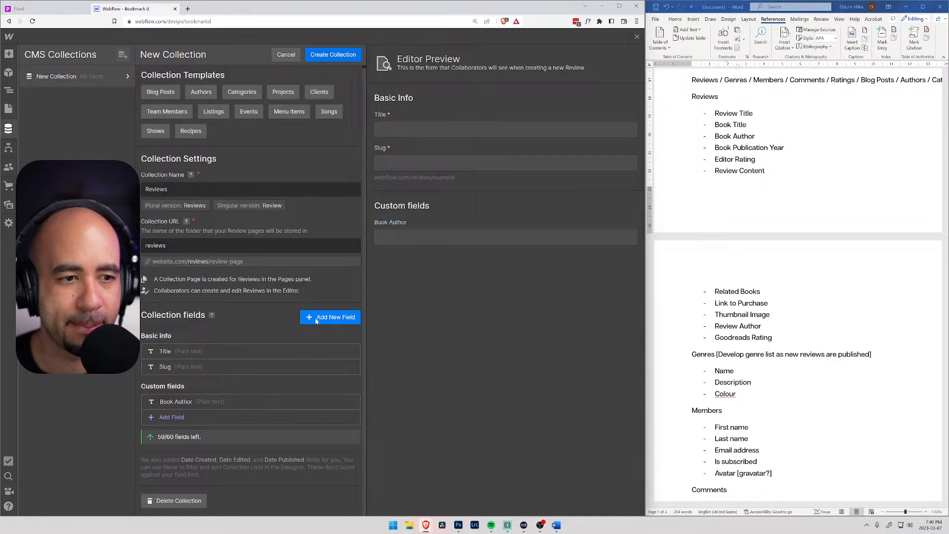
# Step: Add and save a Date/Time custom field labelled "Book Publication Year", and open the field type choices for another field
pyautogui.click(173, 417)
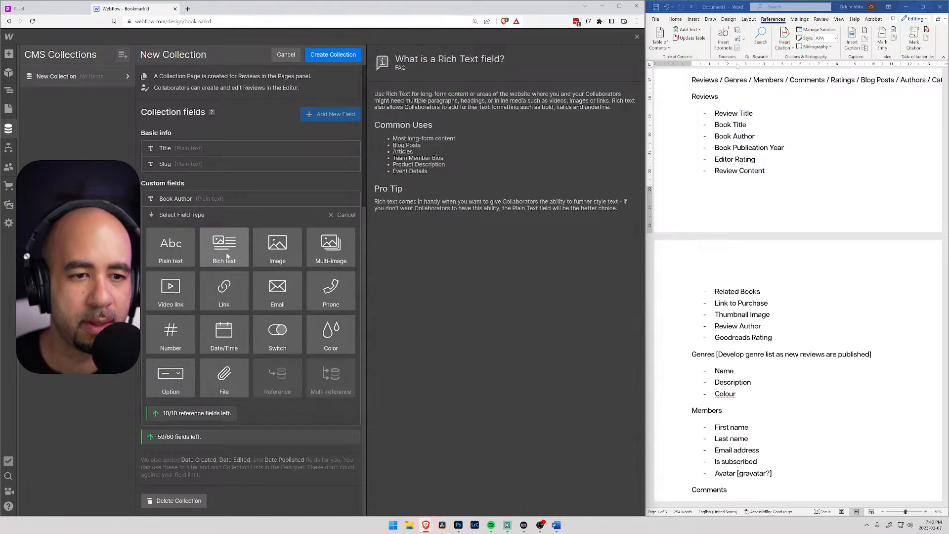
pyautogui.click(225, 341)
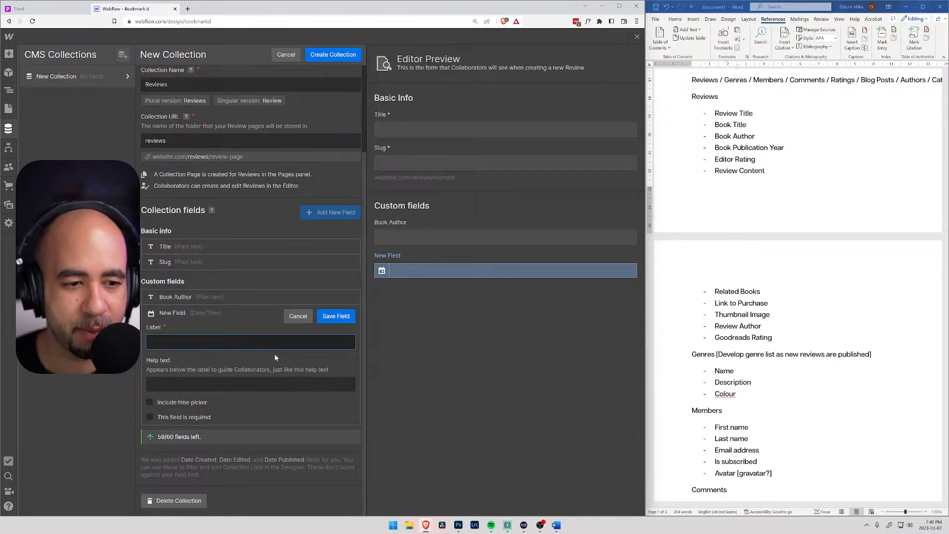
pyautogui.write('Book Public')
pyautogui.write('a')
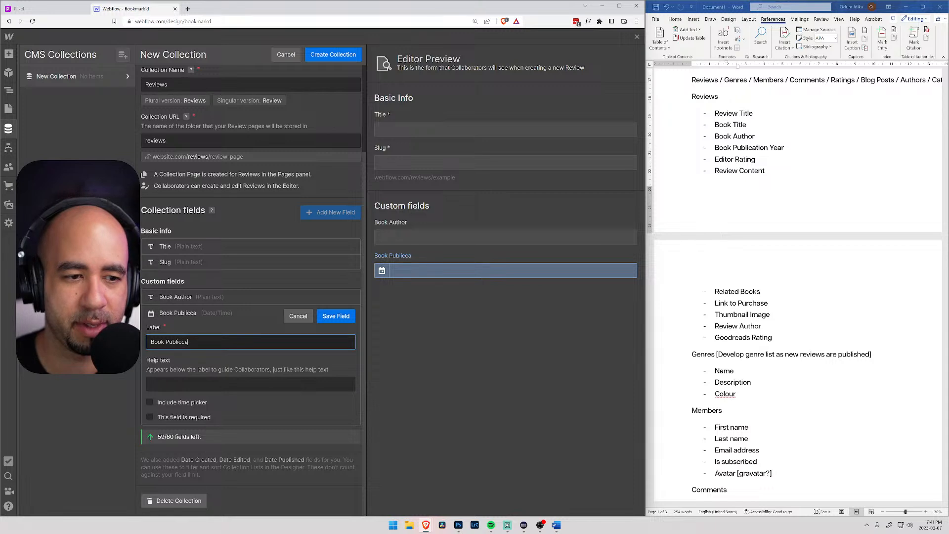
pyautogui.write('tion Year')
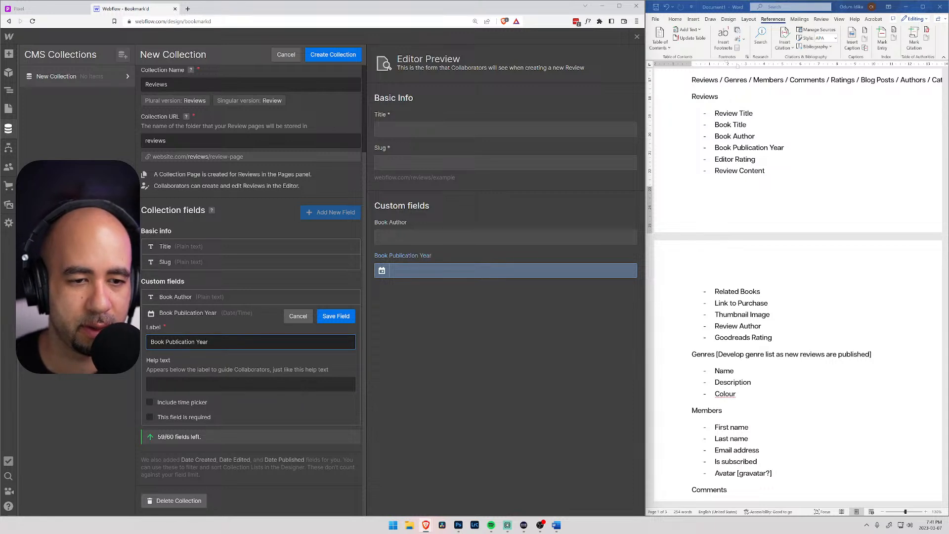
pyautogui.click(336, 316)
pyautogui.click(173, 417)
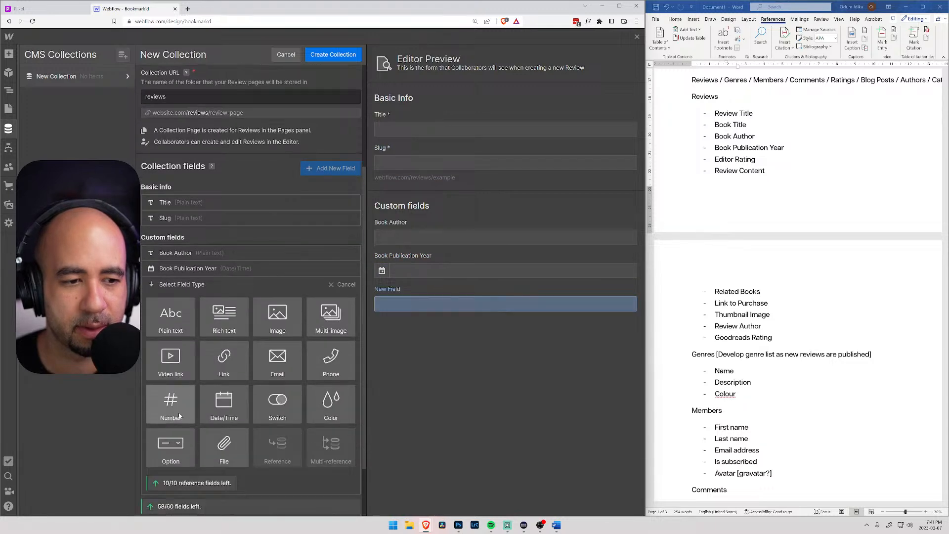
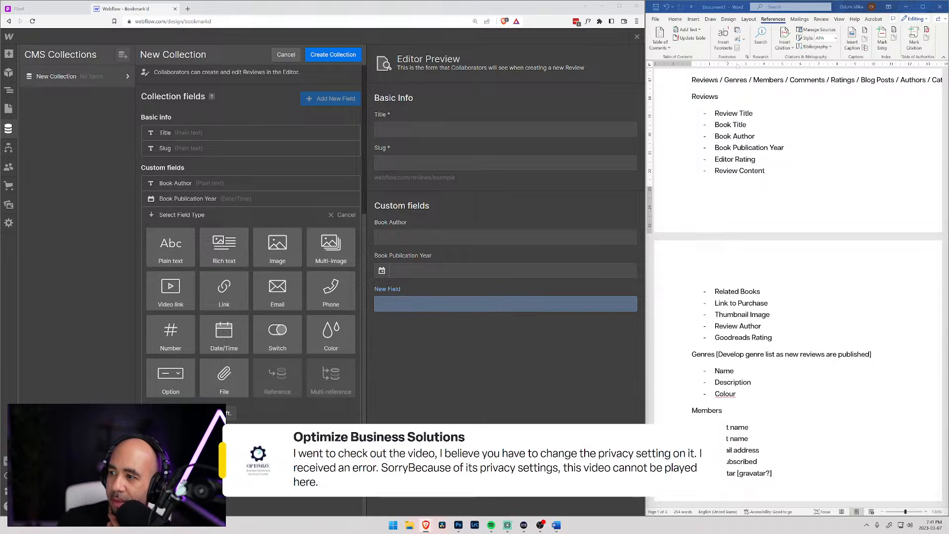
# Step: Switch to Vimeo and open the privacy settings of the "We Are Piixel" video in the Piixel folder
pyautogui.moveTo(505, 28); pyautogui.dragTo(262, 6)
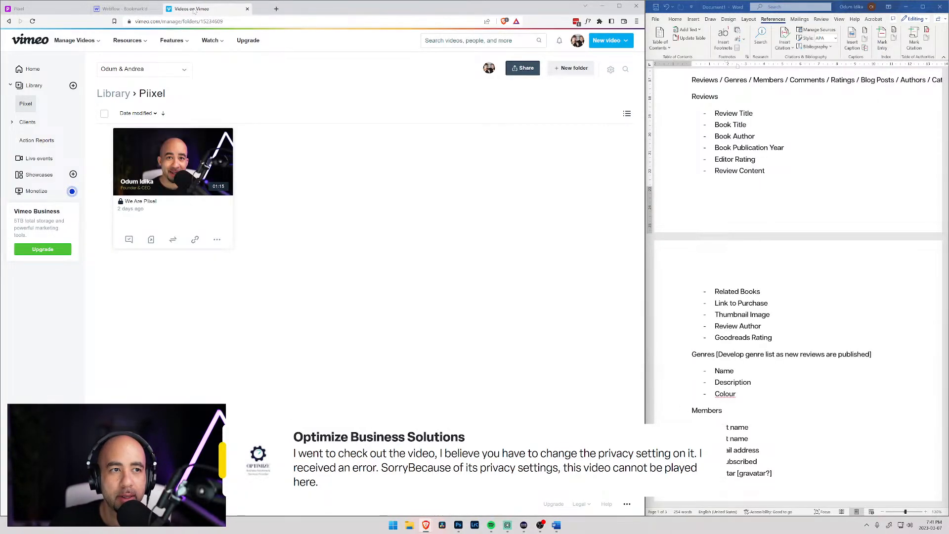
pyautogui.click(217, 239)
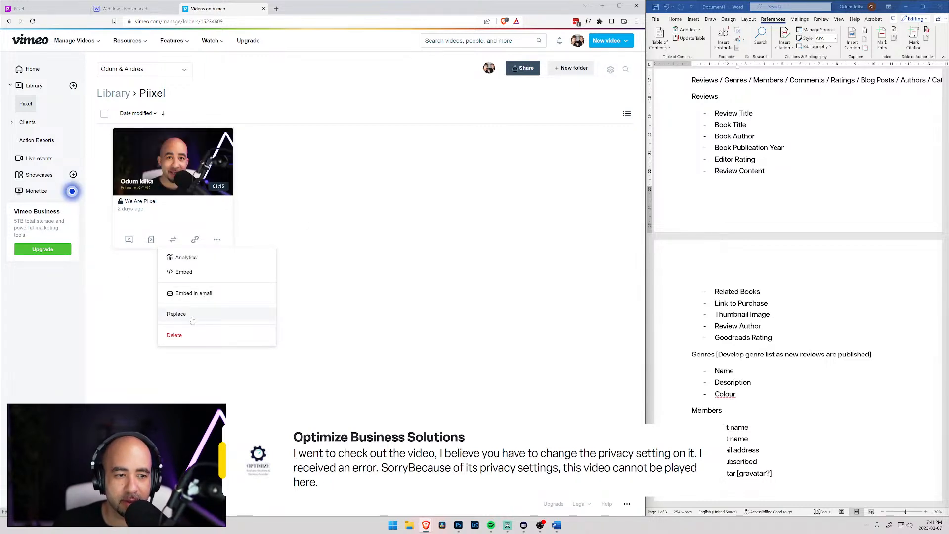
pyautogui.click(166, 187)
pyautogui.click(167, 187)
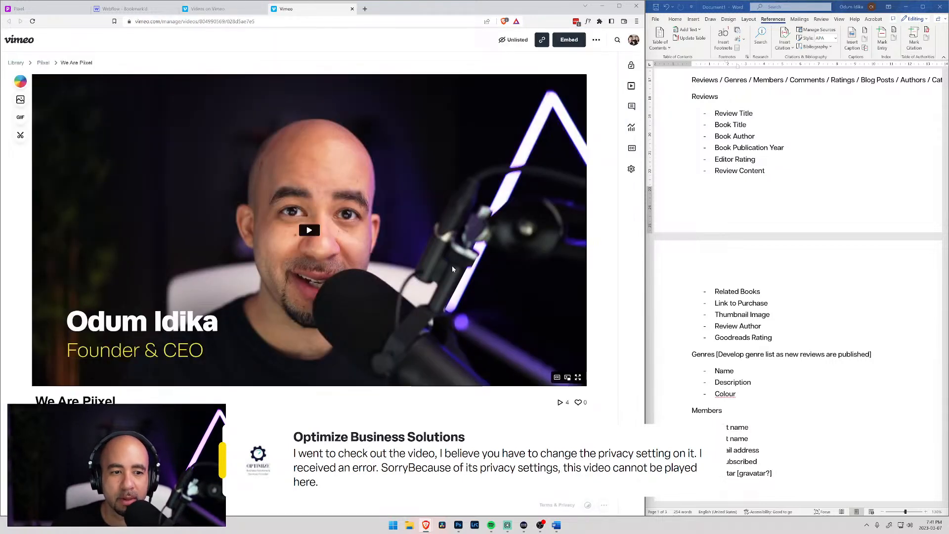
pyautogui.click(632, 65)
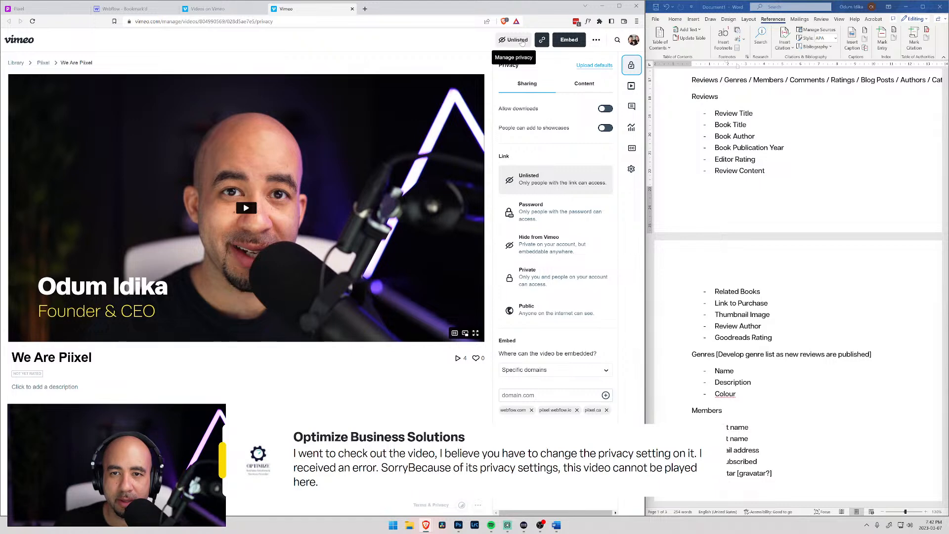
pyautogui.click(522, 43)
pyautogui.click(522, 43)
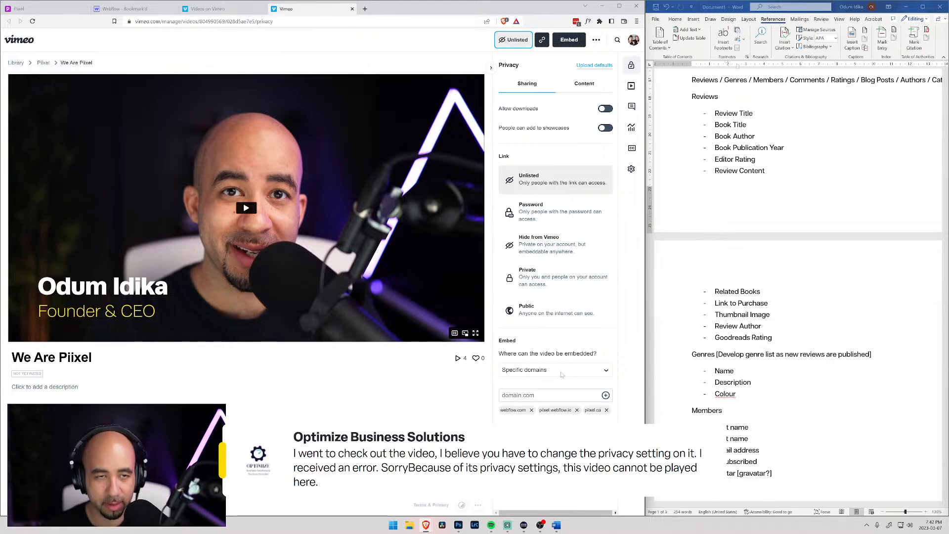
# Step: Test playback of the embedded video on piixel.ca in a private browser window, pause it and close the window
pyautogui.hotkey('ctrl', 'shift', 'n')
pyautogui.moveTo(245, 13); pyautogui.dragTo(504, 120)
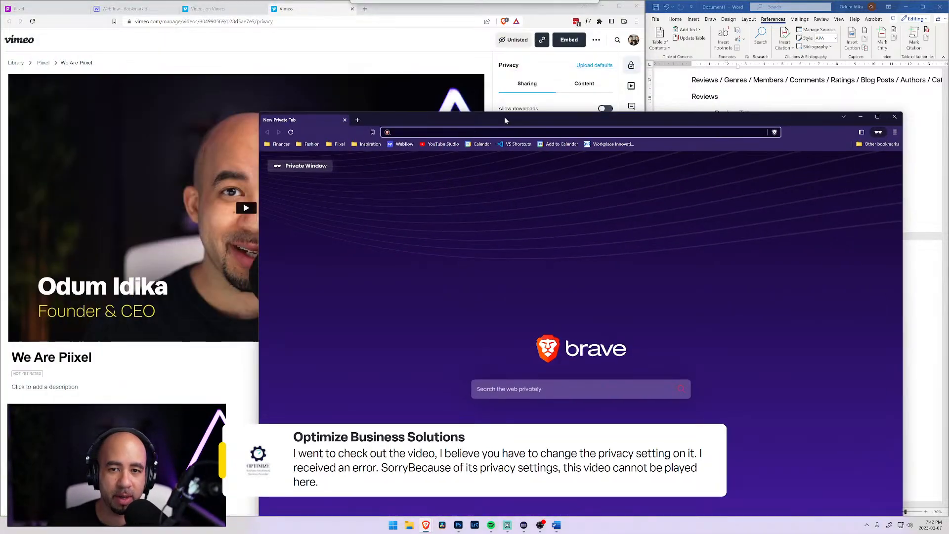
pyautogui.write('piix')
pyautogui.press('Return')
pyautogui.moveTo(507, 122); pyautogui.dragTo(483, 53)
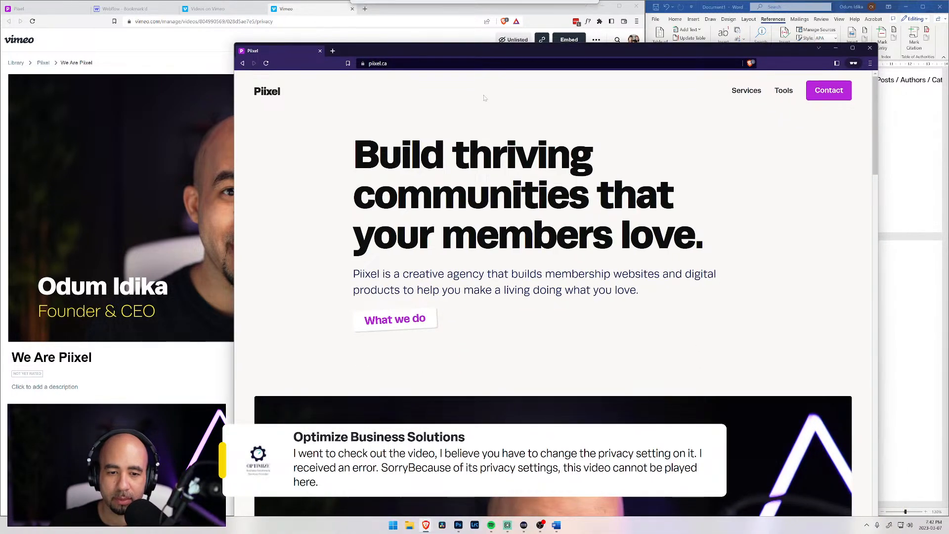
pyautogui.scroll(-5, 509, 244)
pyautogui.click(553, 343)
pyautogui.scroll(-2, 552, 344)
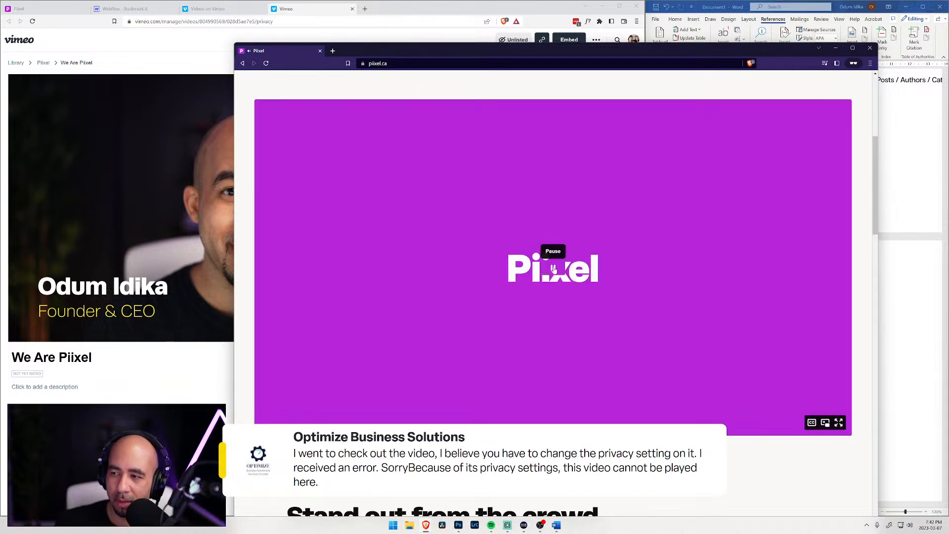
pyautogui.click(553, 269)
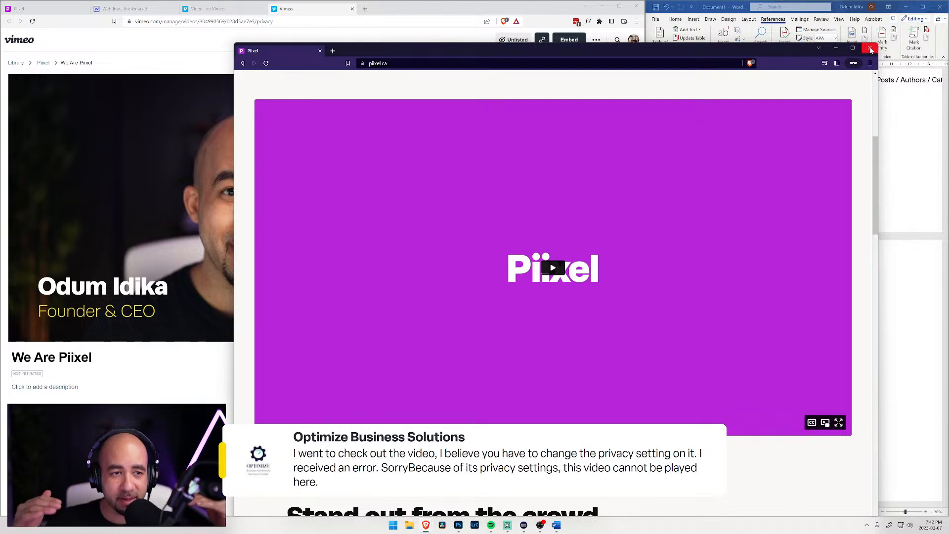
pyautogui.click(870, 49)
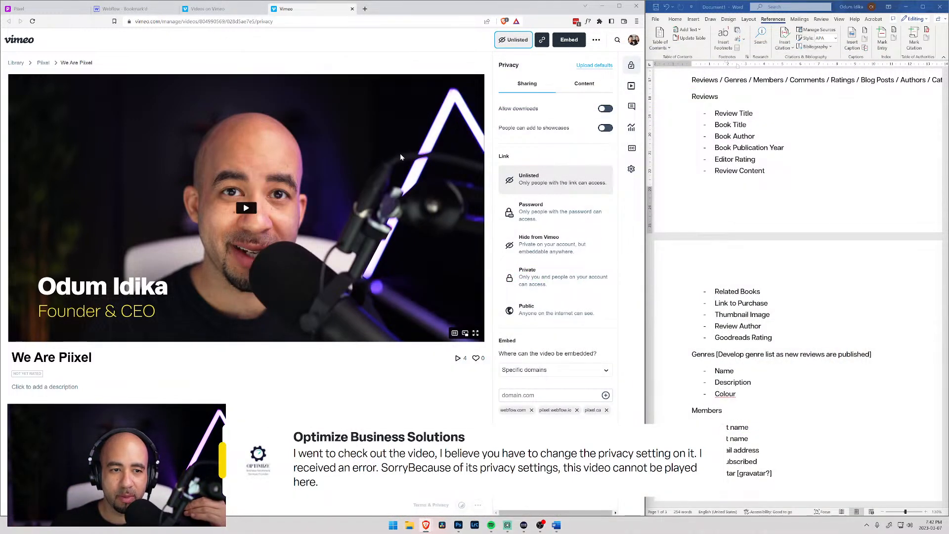
# Step: Check the embedded video on the Piixel homepage in the regular browser window
pyautogui.click(30, 8)
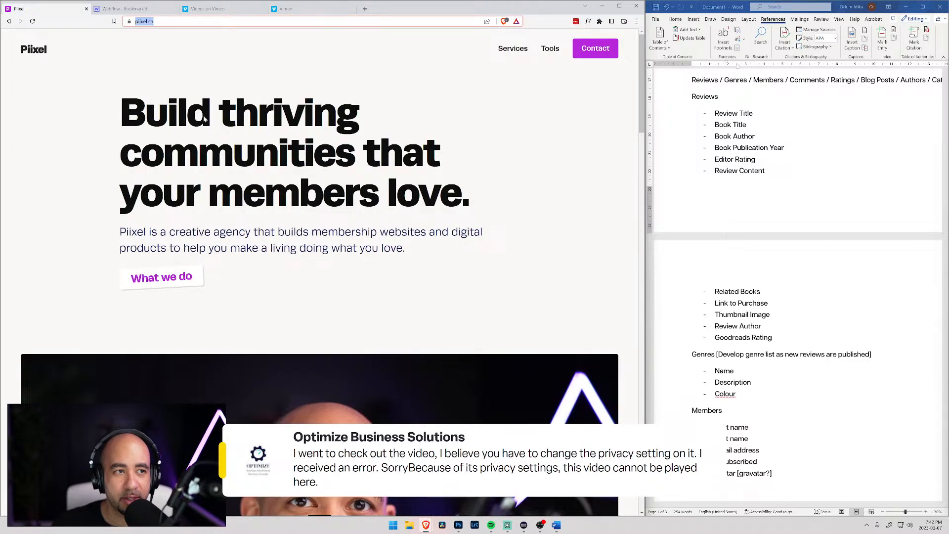
pyautogui.scroll(-5, 96, 51)
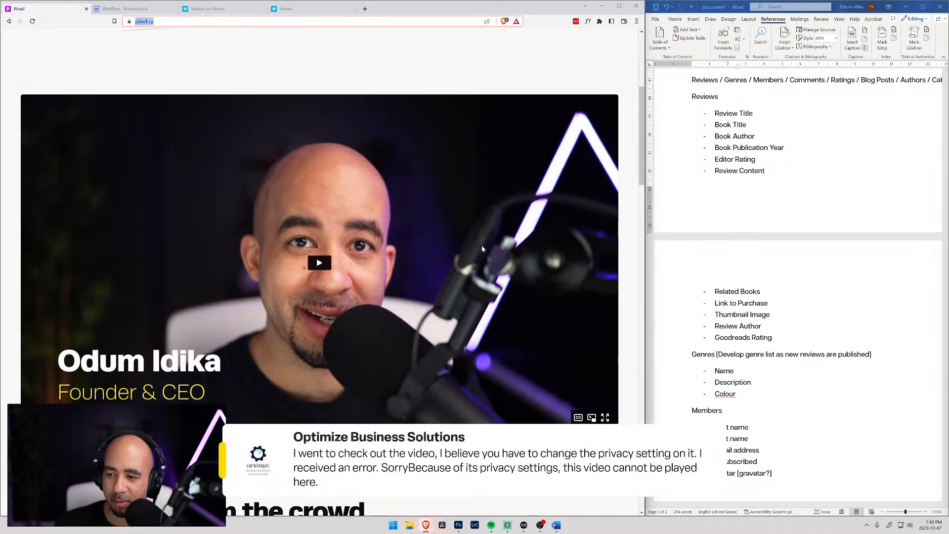
pyautogui.scroll(4, 478, 242)
pyautogui.scroll(1, 476, 233)
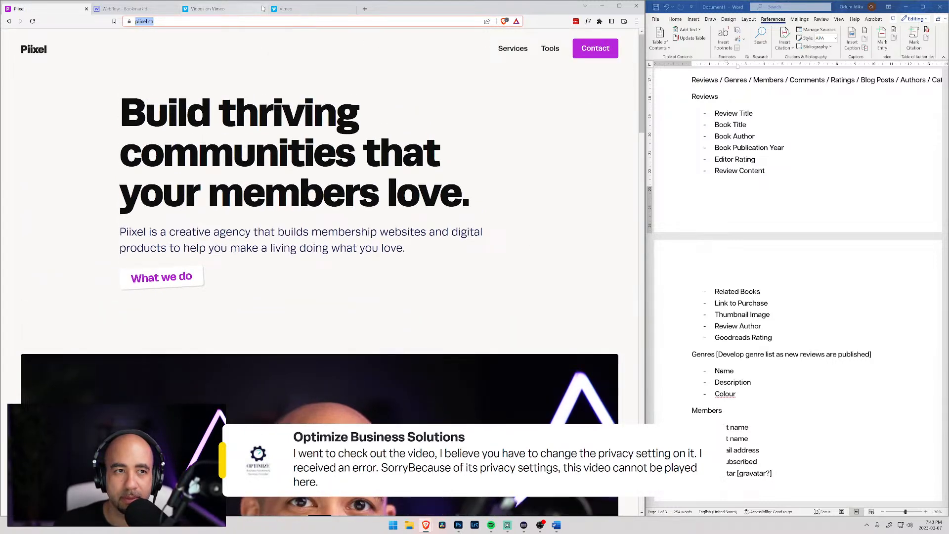
# Step: Allow the "We Are Piixel" Vimeo video to be embedded Anywhere and set its link privacy to Private
pyautogui.click(292, 8)
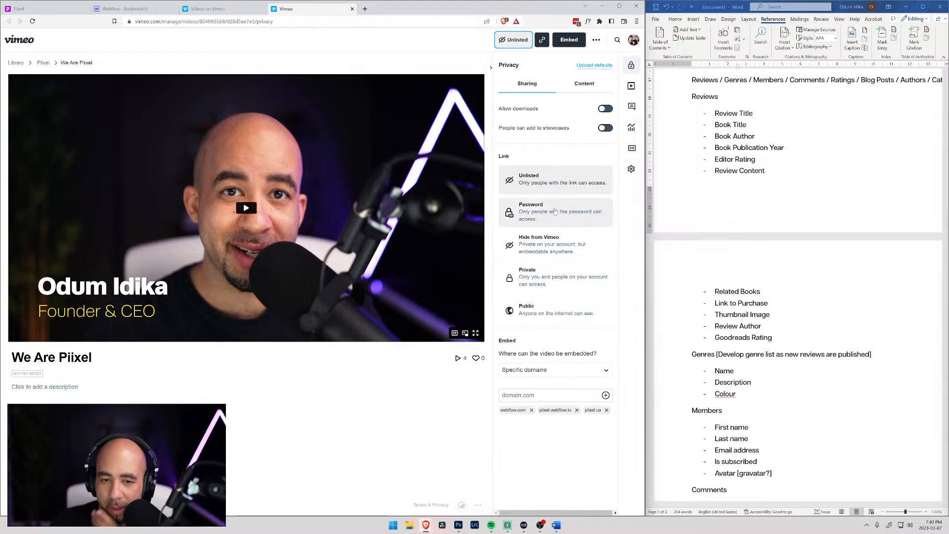
pyautogui.click(604, 375)
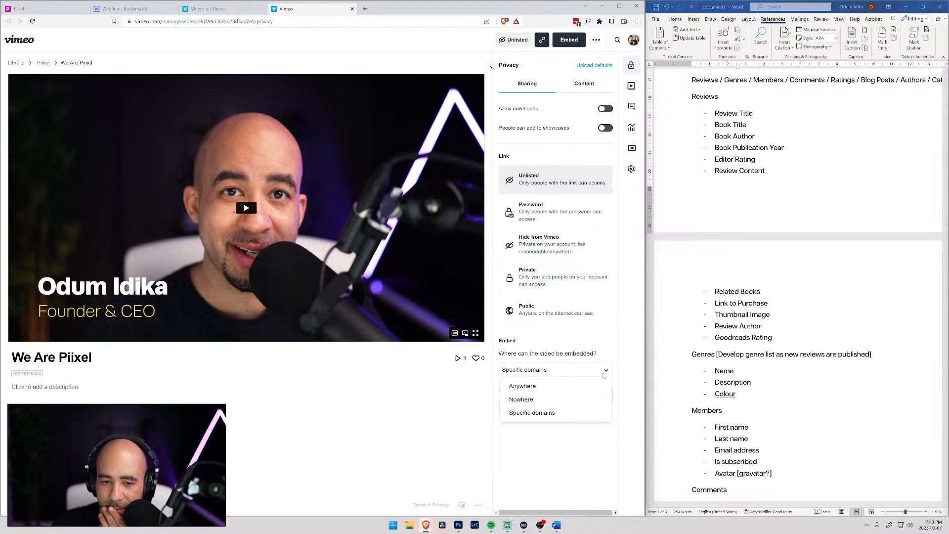
pyautogui.click(539, 389)
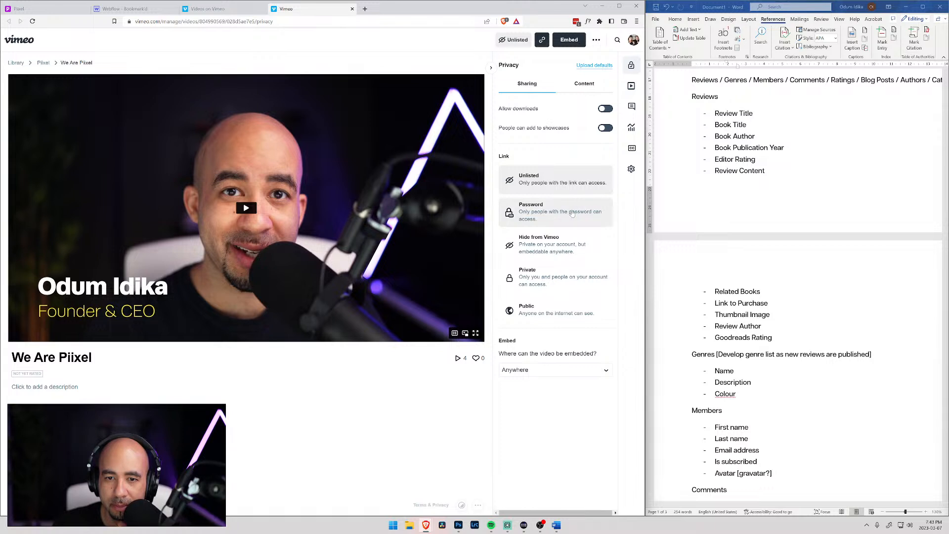
pyautogui.click(547, 284)
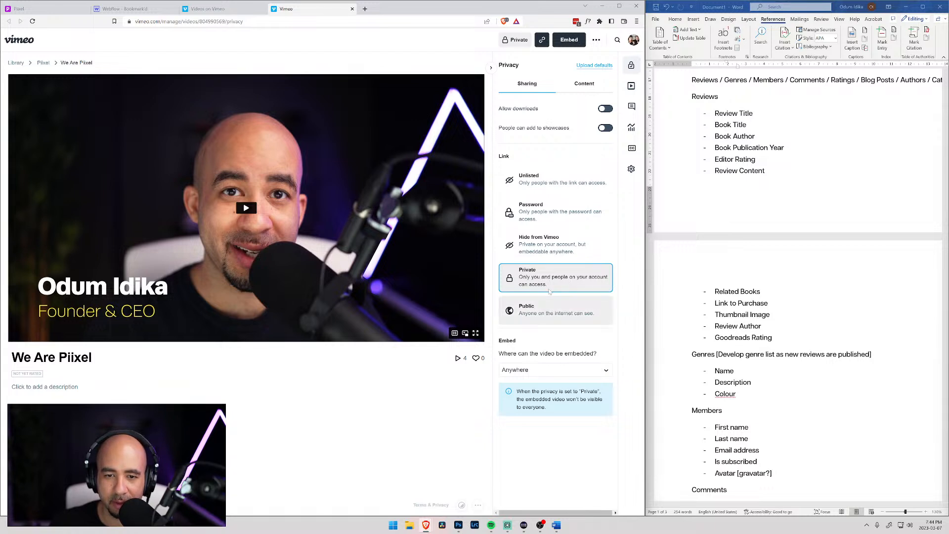
# Step: Set the link privacy of the "We Are Piixel" Vimeo video to Unlisted
pyautogui.click(557, 184)
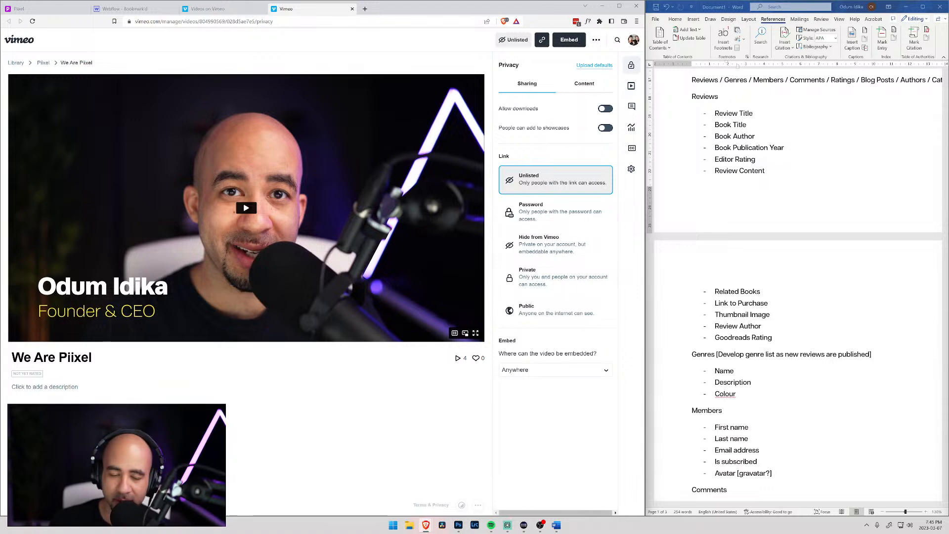
pyautogui.hotkey('alt', 'Tab')
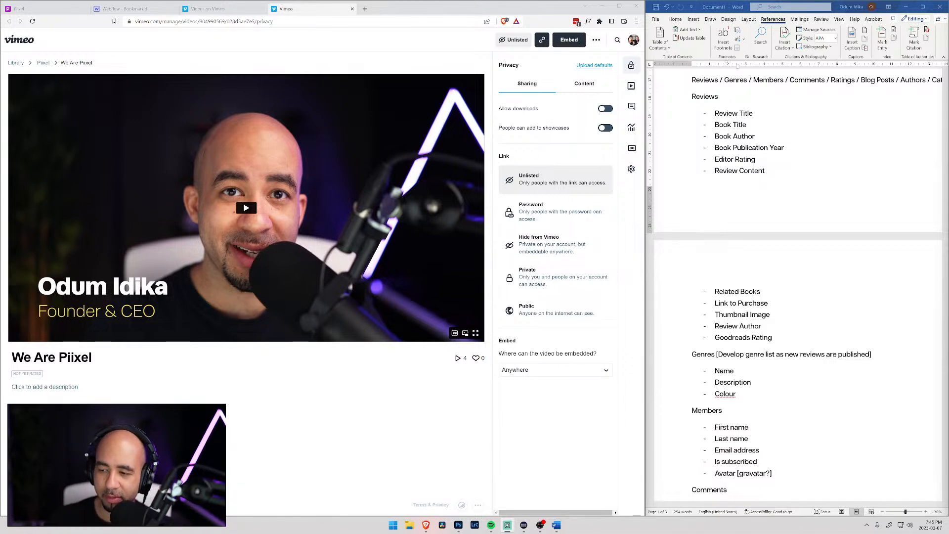
# Step: Return to the Bookmark'd project in Webflow and close the two Vimeo pages
pyautogui.click(125, 10)
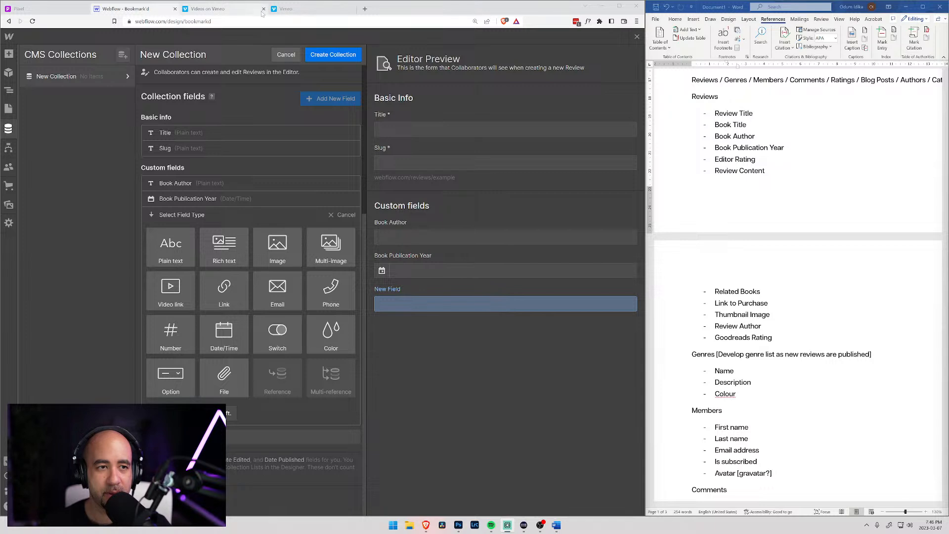
pyautogui.click(352, 10)
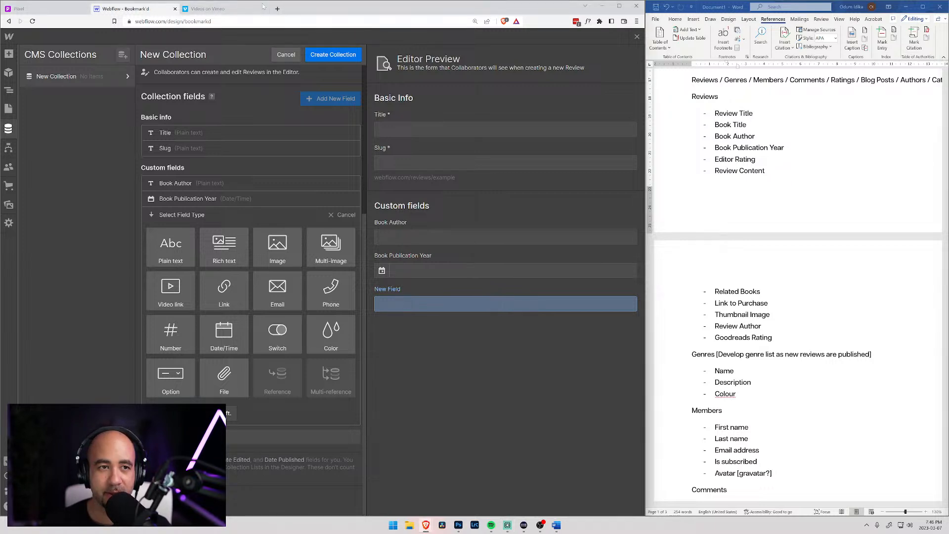
pyautogui.click(264, 9)
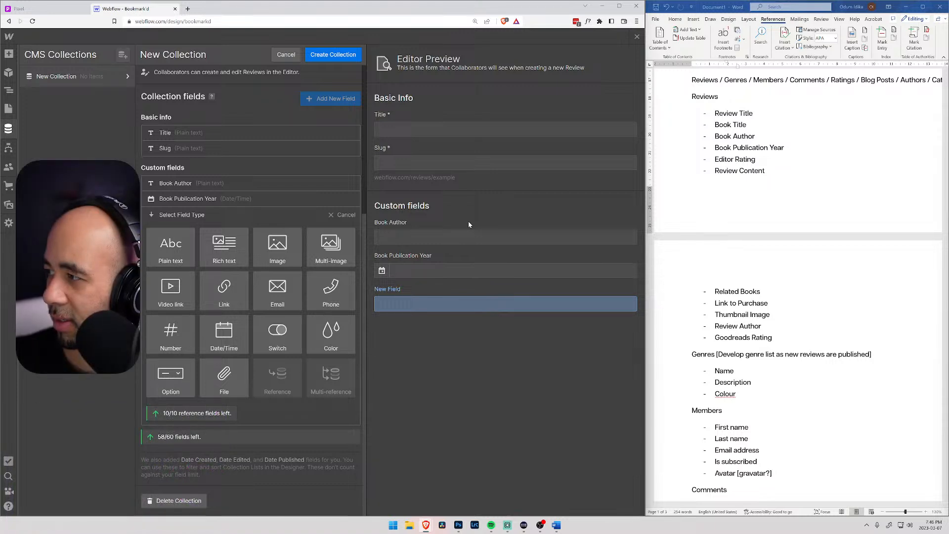
# Step: Try to add a Rating number field in Integer format with minimum 1 and maximum 5 to the new collection
pyautogui.moveTo(257, 319)
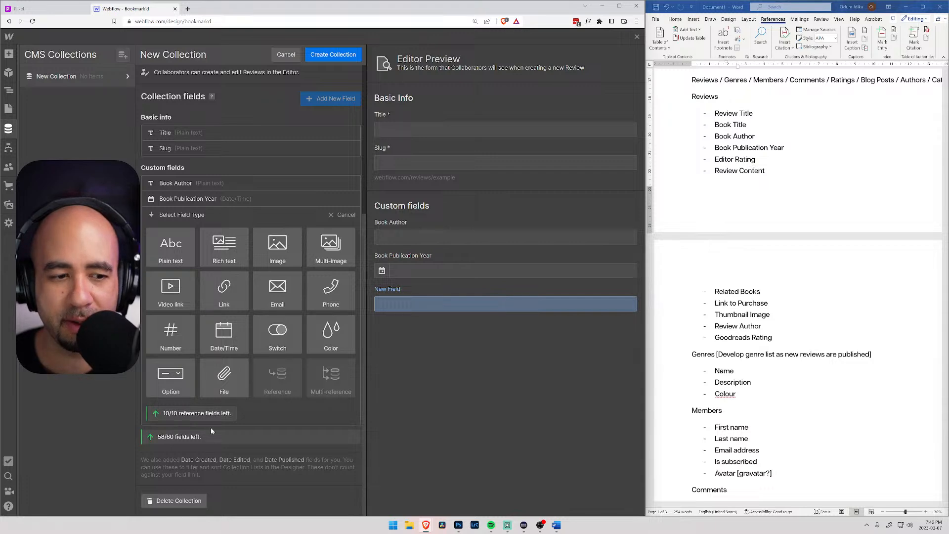
pyautogui.moveTo(264, 345)
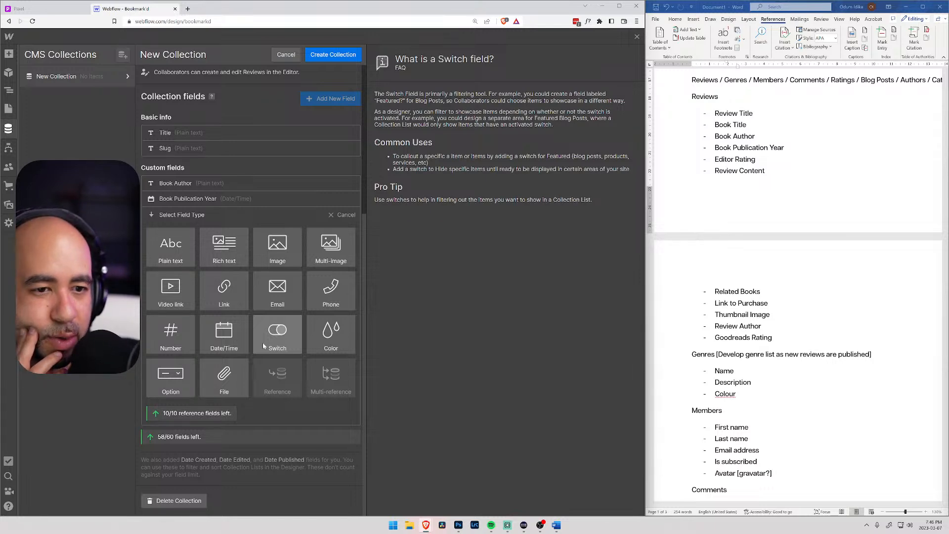
pyautogui.click(191, 339)
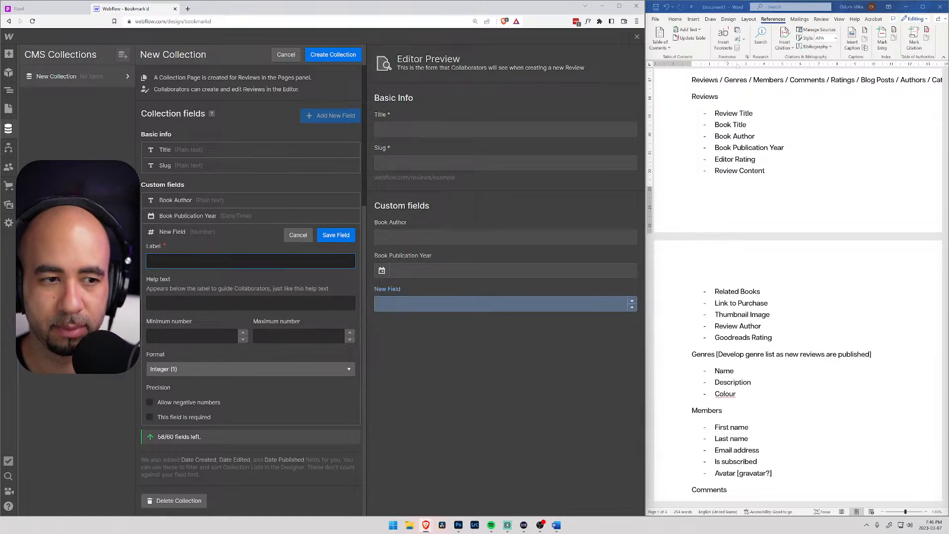
pyautogui.write('Rating')
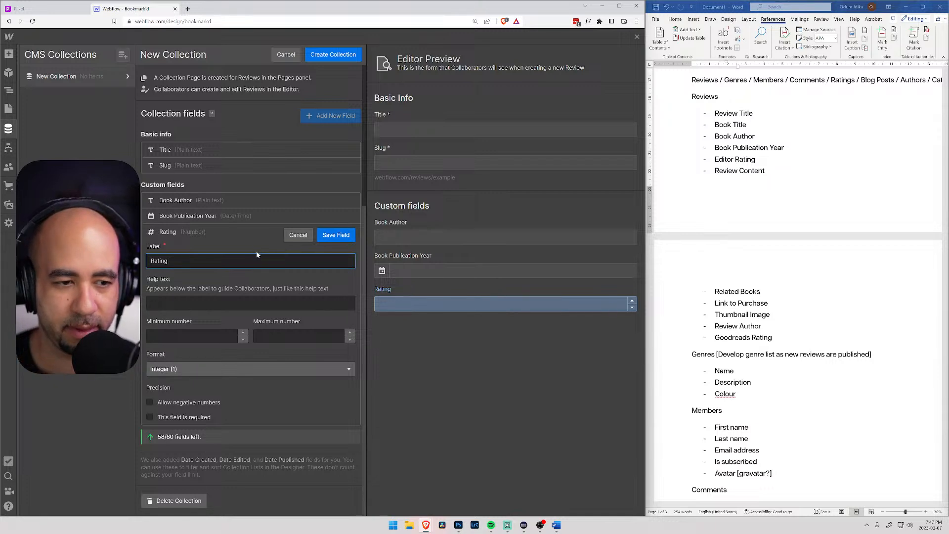
pyautogui.click(193, 336)
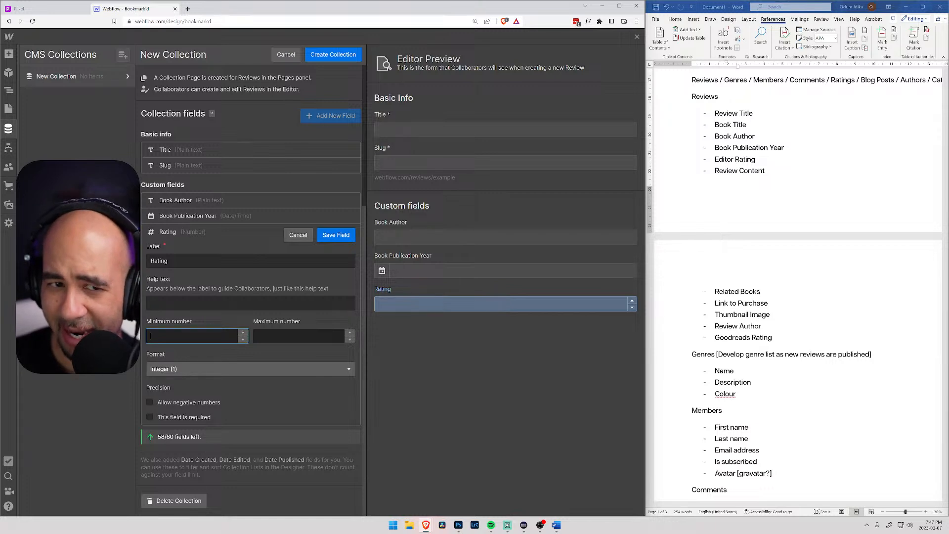
pyautogui.press('Tab')
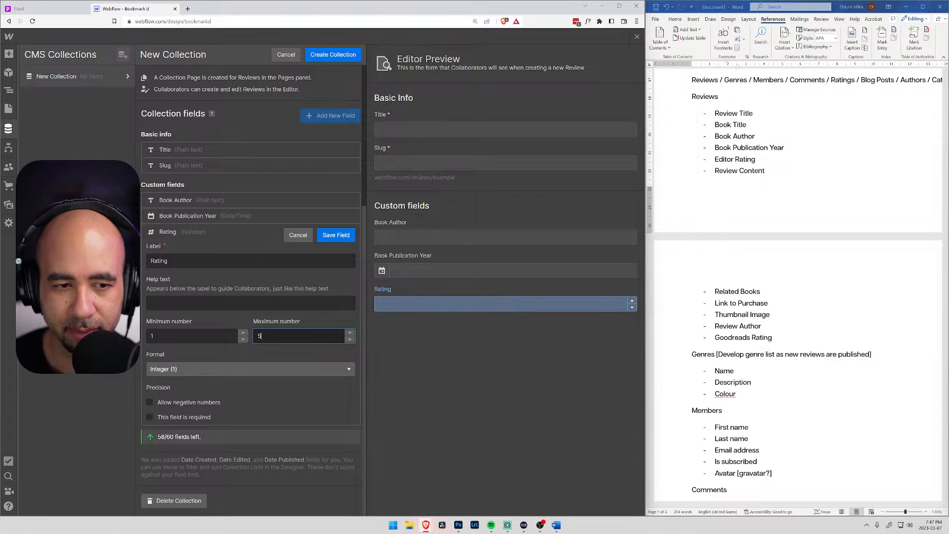
pyautogui.click(297, 369)
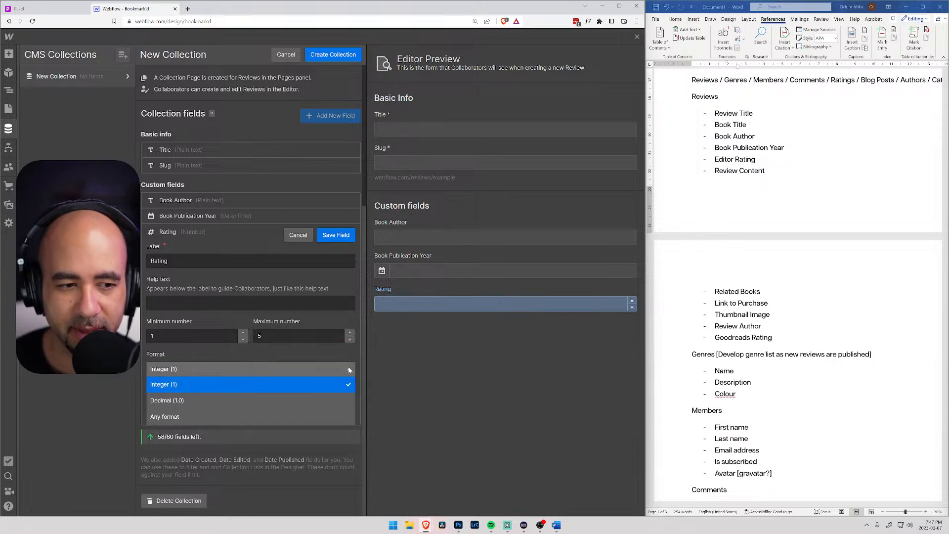
pyautogui.click(197, 384)
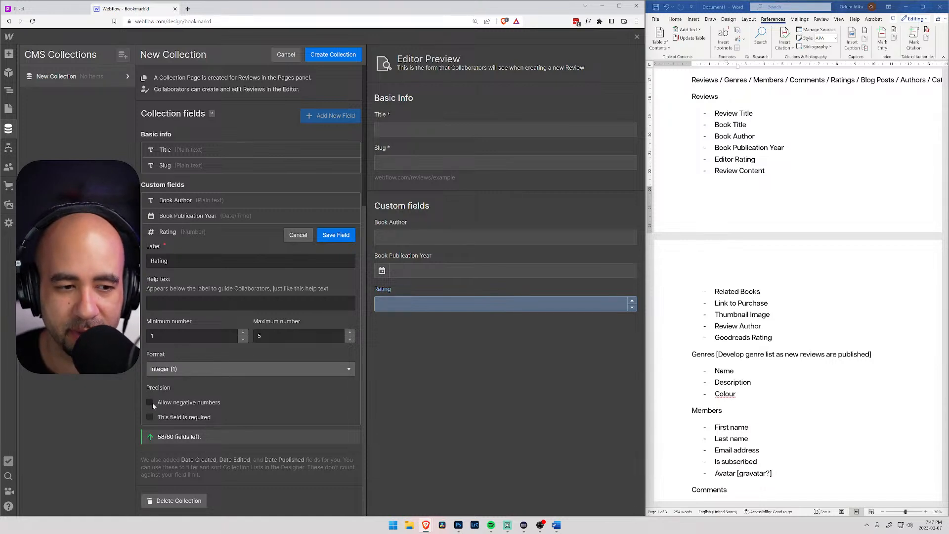
pyautogui.click(150, 417)
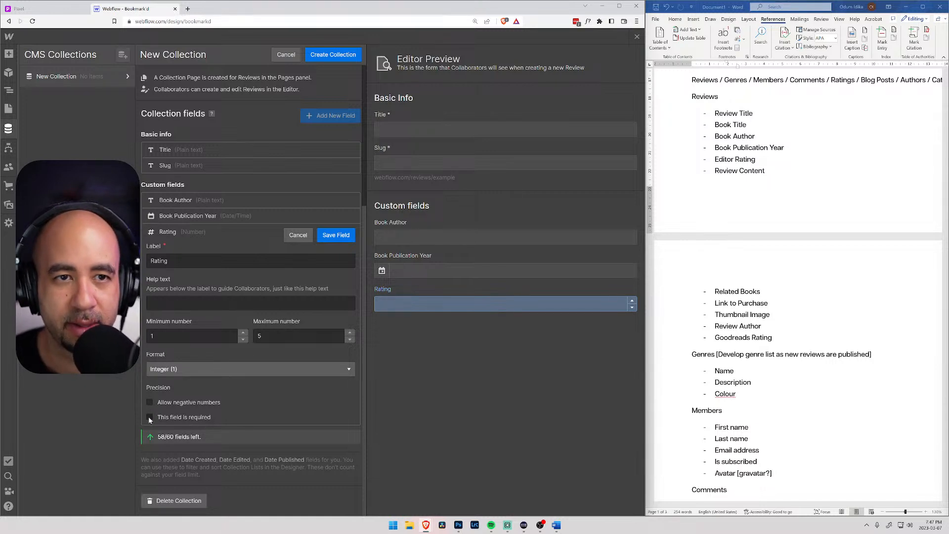
# Step: Create the Reviews collection and keep its settings open for further editing
pyautogui.click(332, 57)
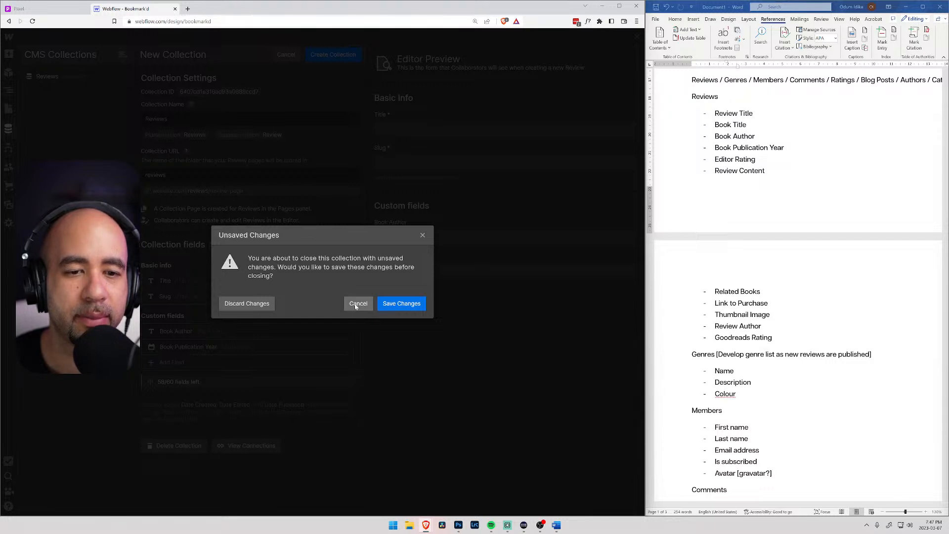
pyautogui.click(359, 304)
# Step: Add a required Number field labelled Rating to the Reviews collection, with a minimum of 1 and a maximum of 5
pyautogui.click(178, 363)
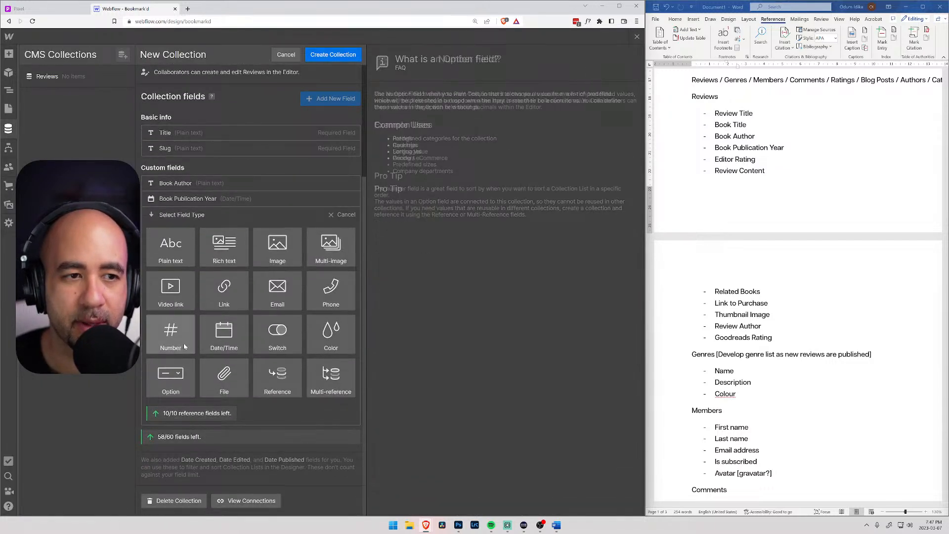
pyautogui.scroll(3, 213, 354)
pyautogui.scroll(-2, 207, 351)
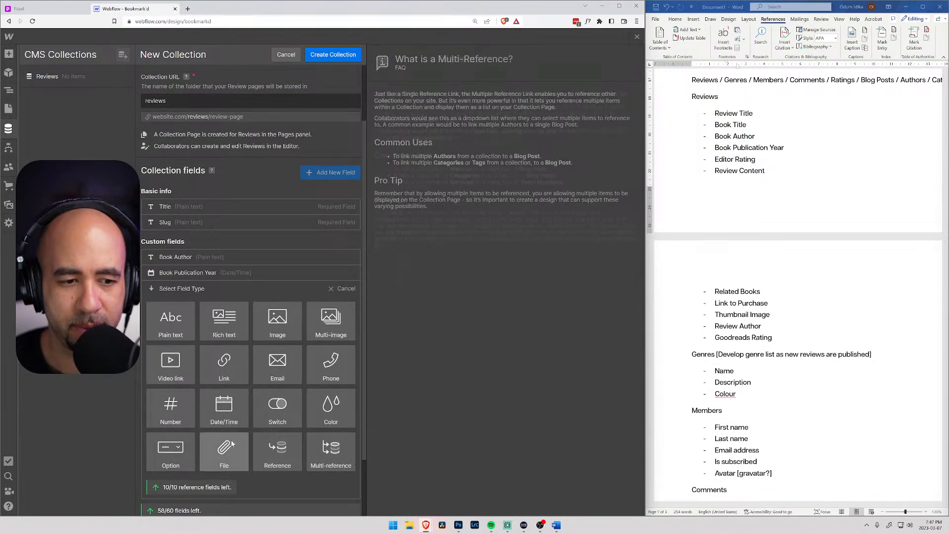
pyautogui.click(170, 407)
pyautogui.write('Rating')
pyautogui.click(192, 393)
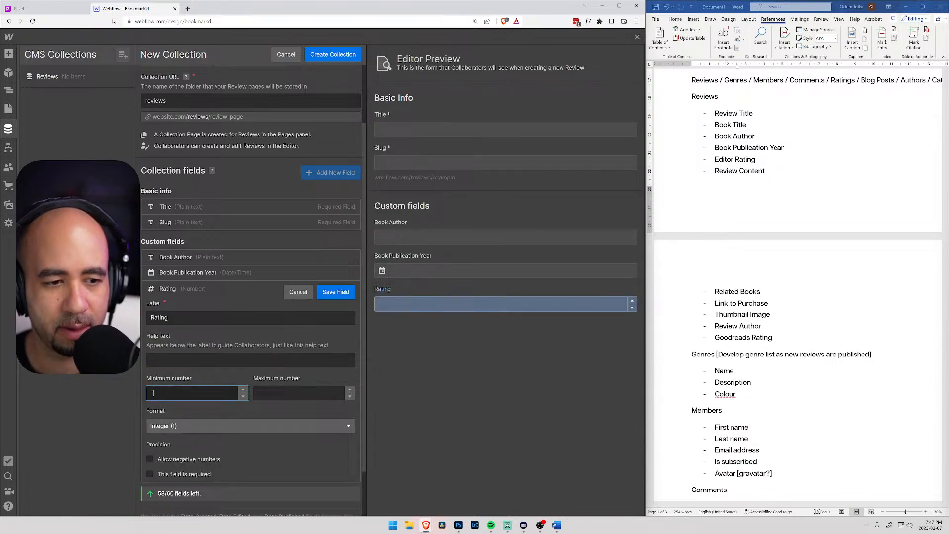
pyautogui.write('1')
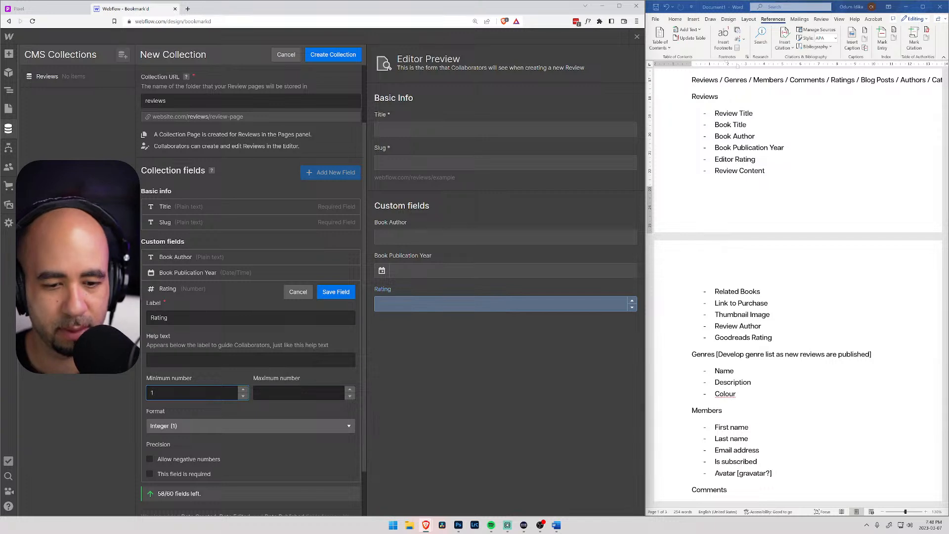
pyautogui.press('Tab')
pyautogui.write('5')
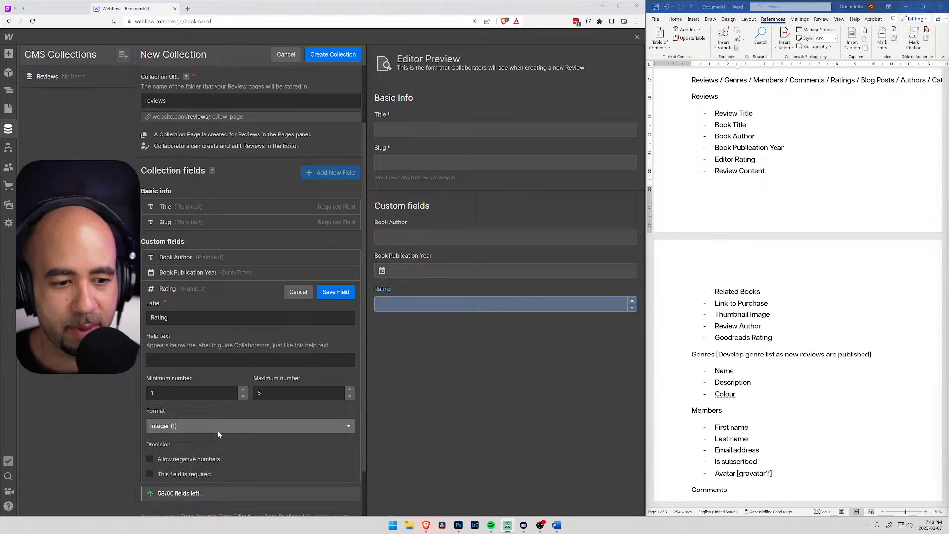
pyautogui.scroll(-1, 217, 424)
pyautogui.click(150, 417)
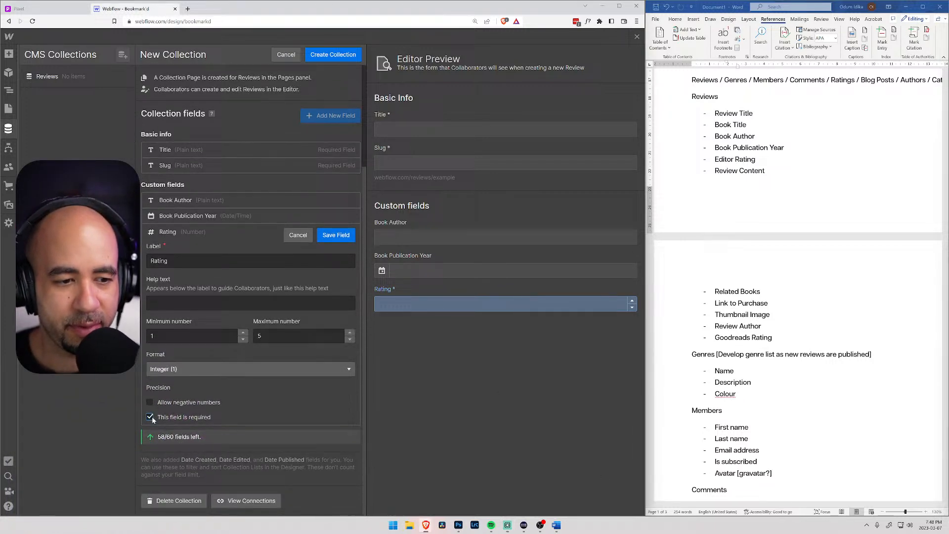
pyautogui.click(338, 233)
# Step: Add a Rich text field labelled Review to the Reviews collection and save it
pyautogui.click(180, 378)
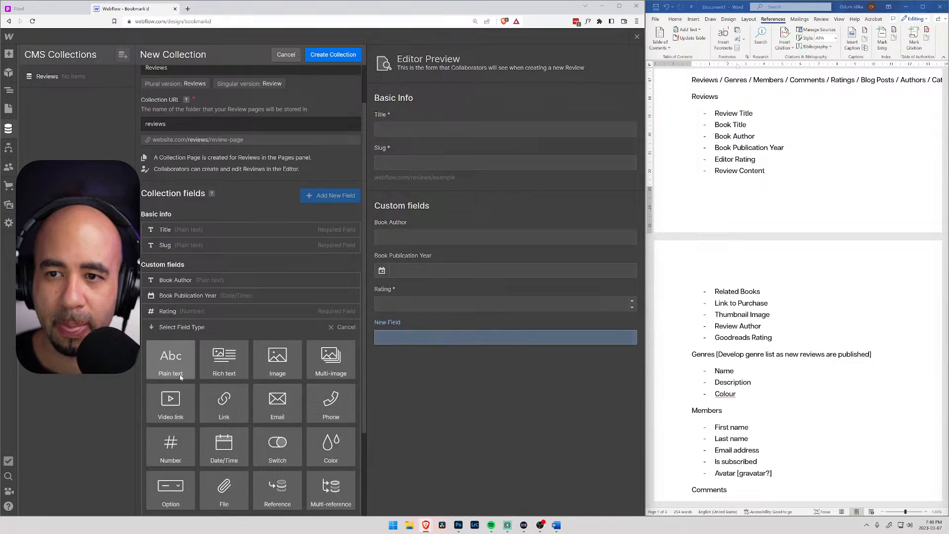
pyautogui.scroll(-3, 180, 378)
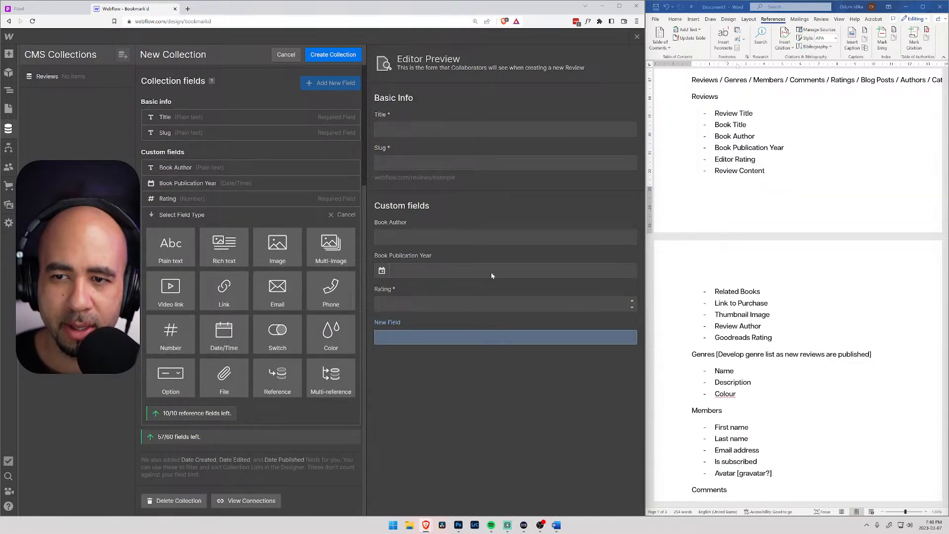
pyautogui.click(232, 248)
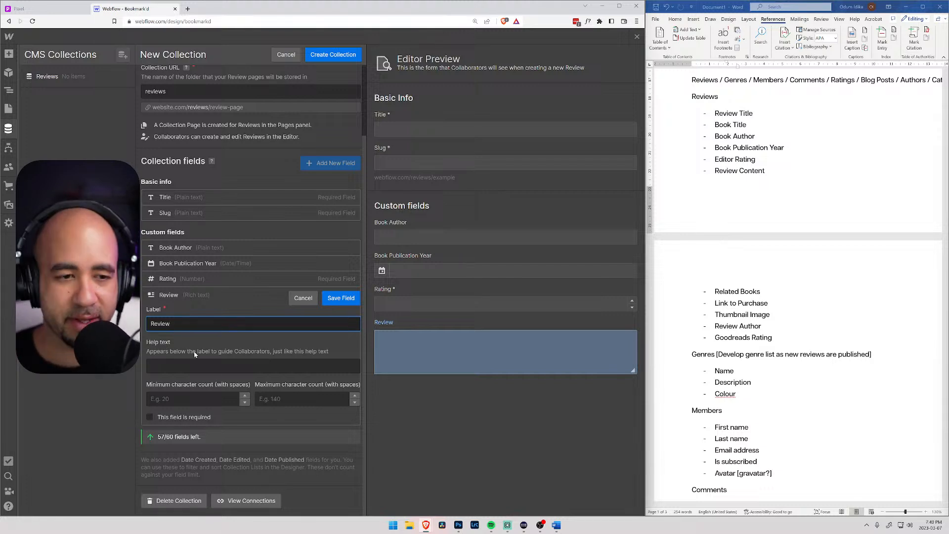
pyautogui.click(341, 299)
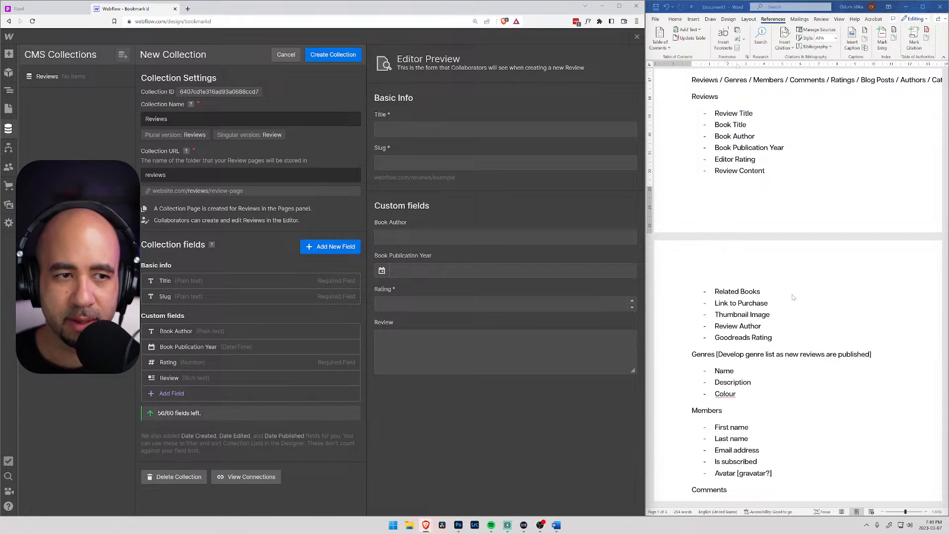
pyautogui.click(170, 393)
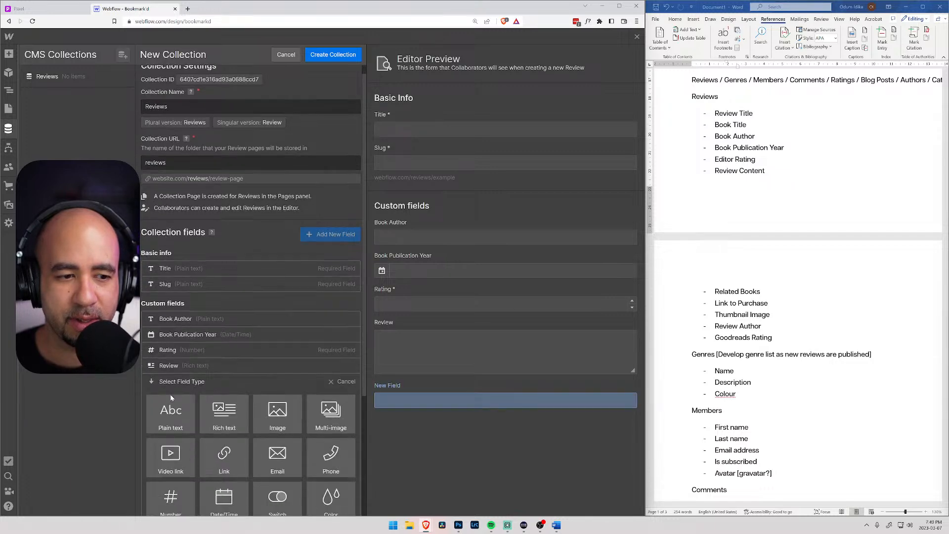
pyautogui.click(277, 380)
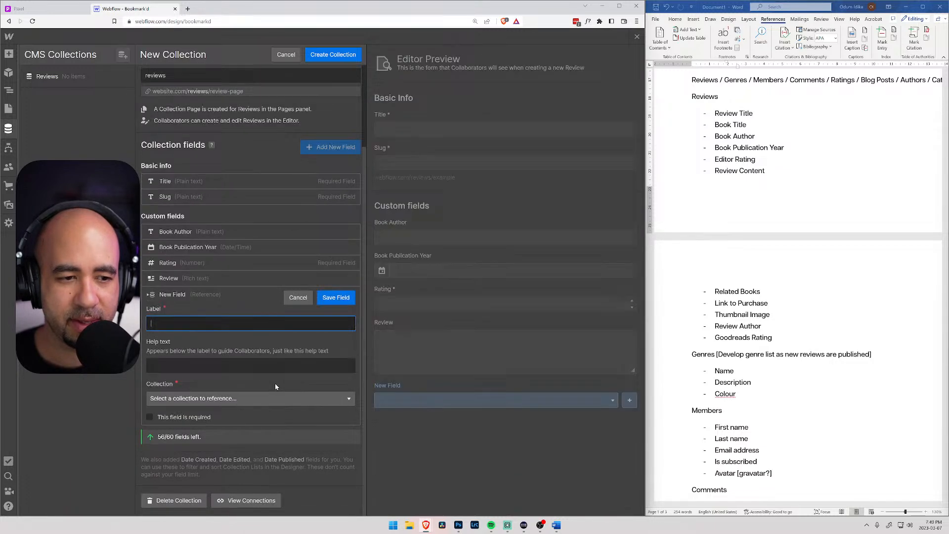
pyautogui.click(213, 399)
pyautogui.click(162, 430)
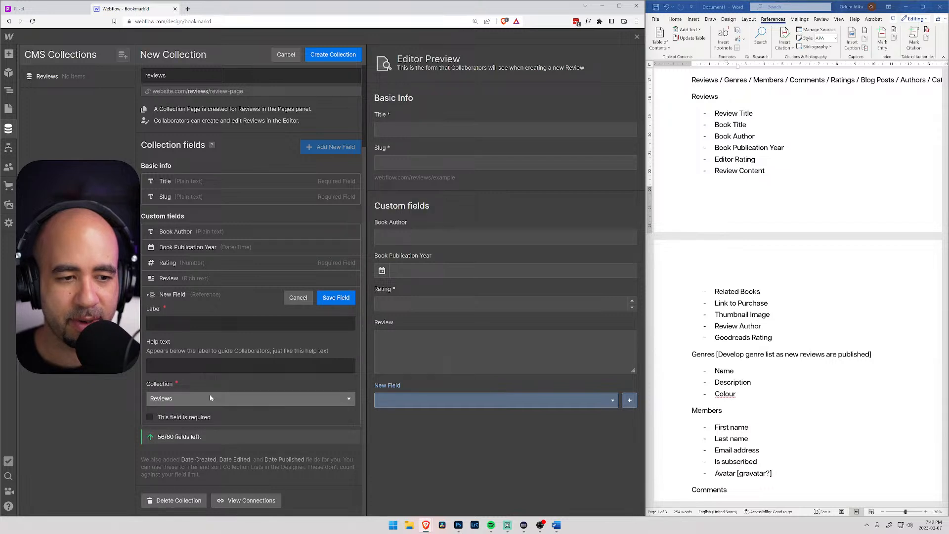
pyautogui.click(222, 324)
pyautogui.write('Related ')
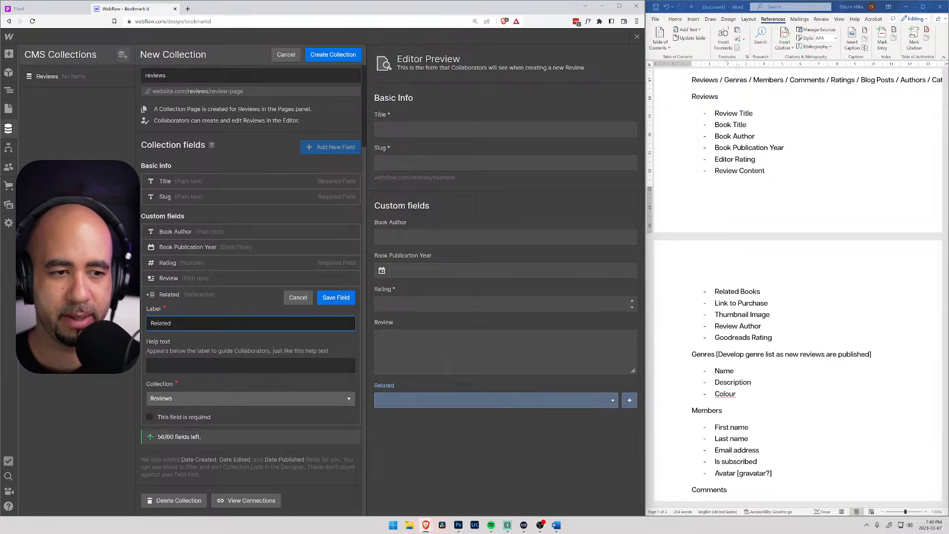
pyautogui.write('Books')
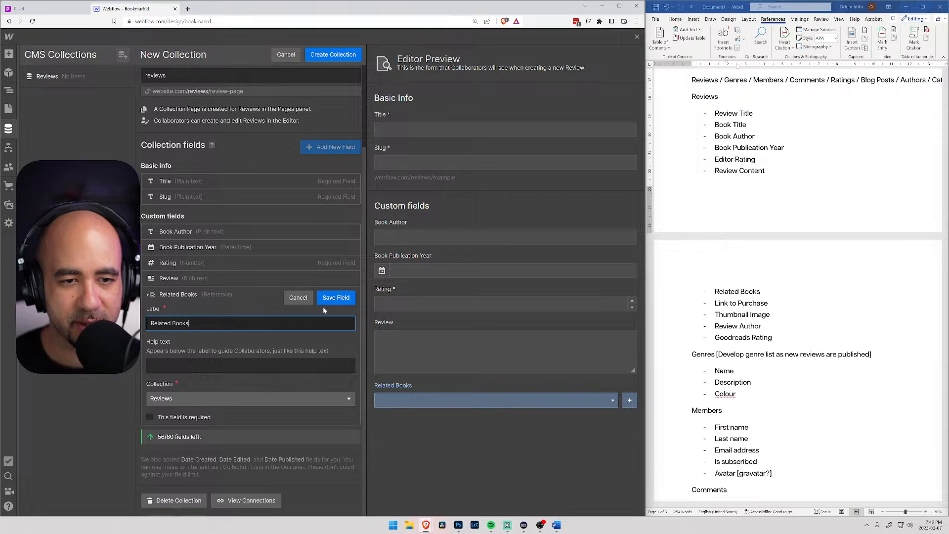
pyautogui.click(297, 297)
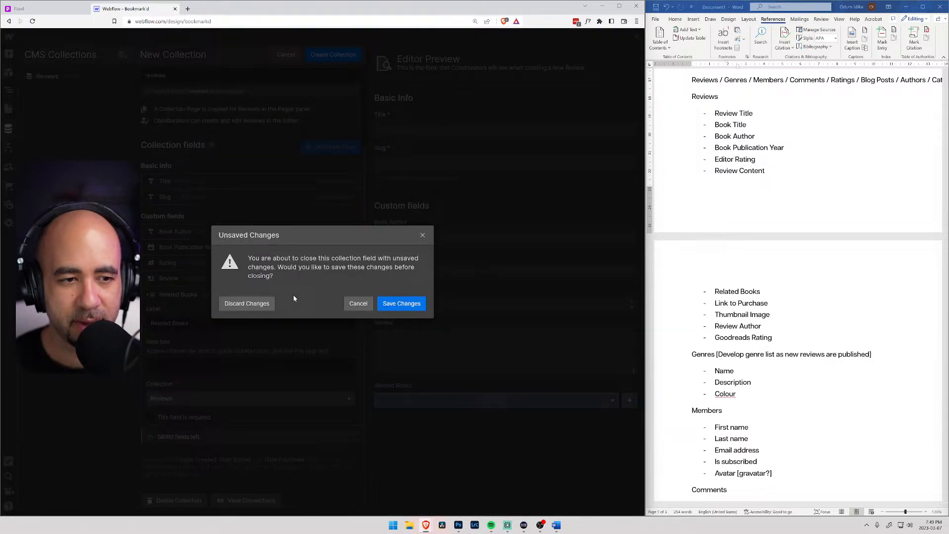
pyautogui.click(353, 307)
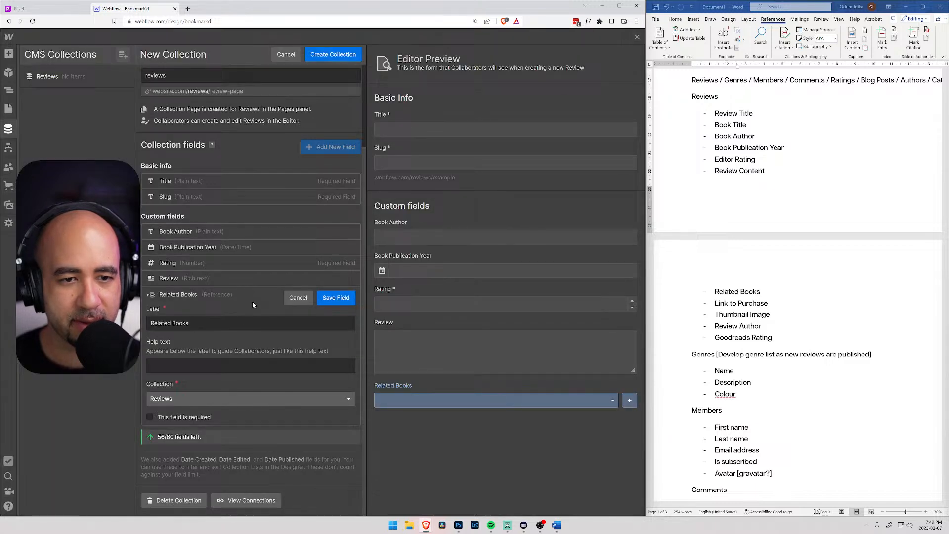
pyautogui.click(298, 297)
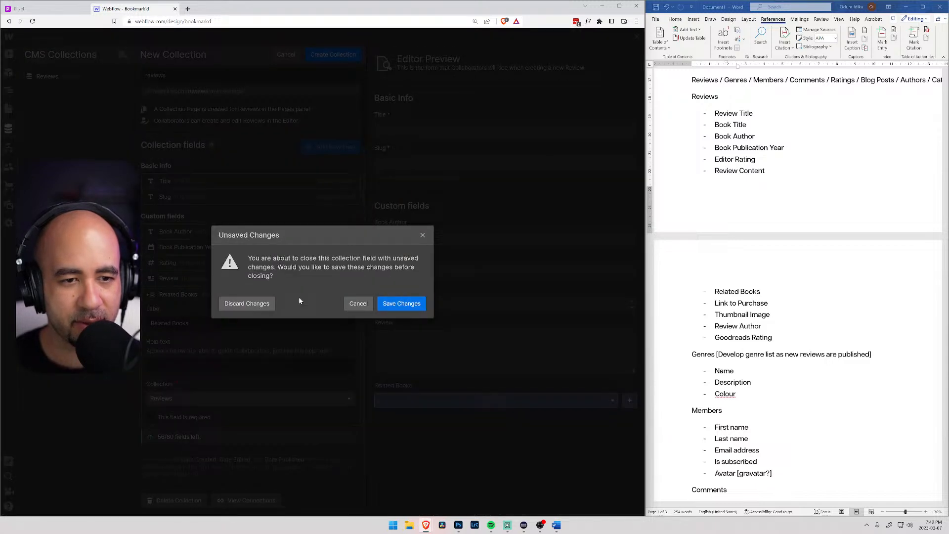
pyautogui.click(265, 303)
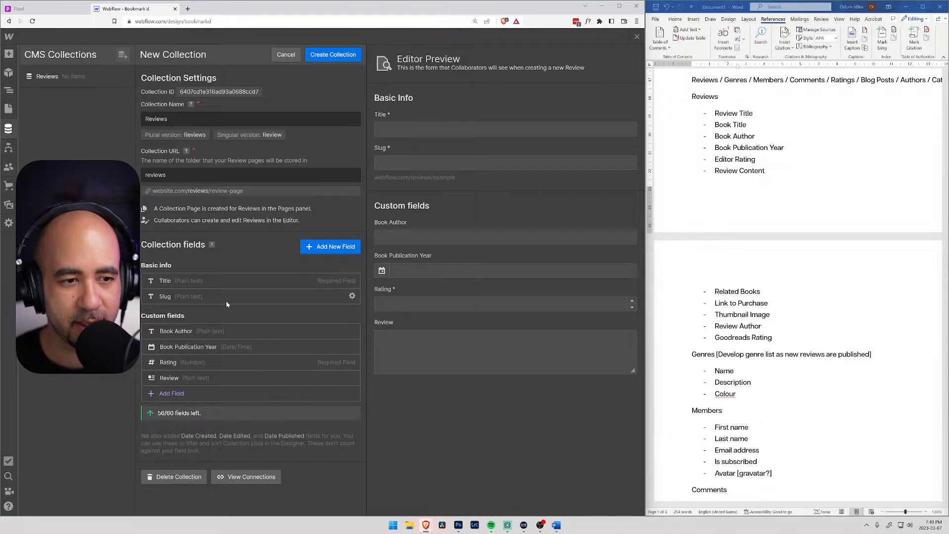
# Step: Add a Multi-reference field labelled Related Books to the Reviews collection, referencing the Reviews collection itself, and save the field
pyautogui.click(166, 393)
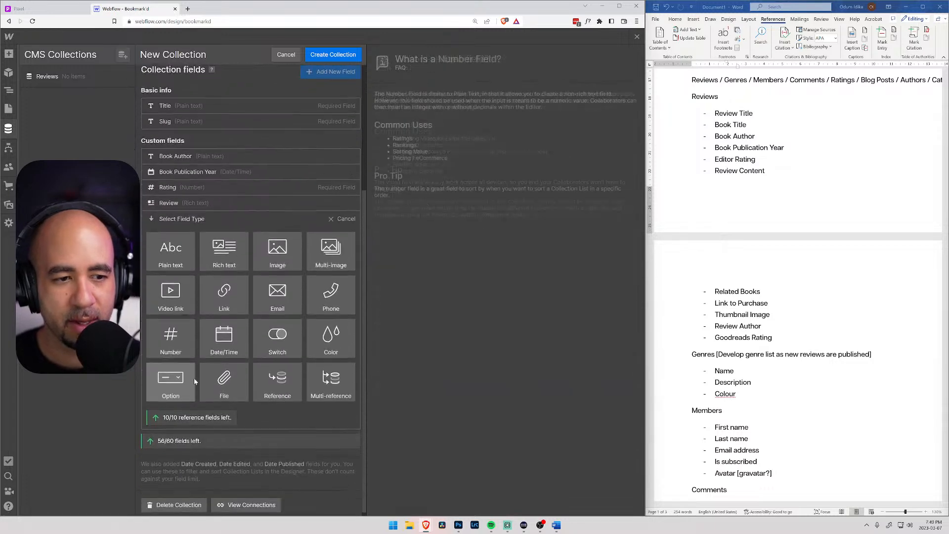
pyautogui.click(327, 379)
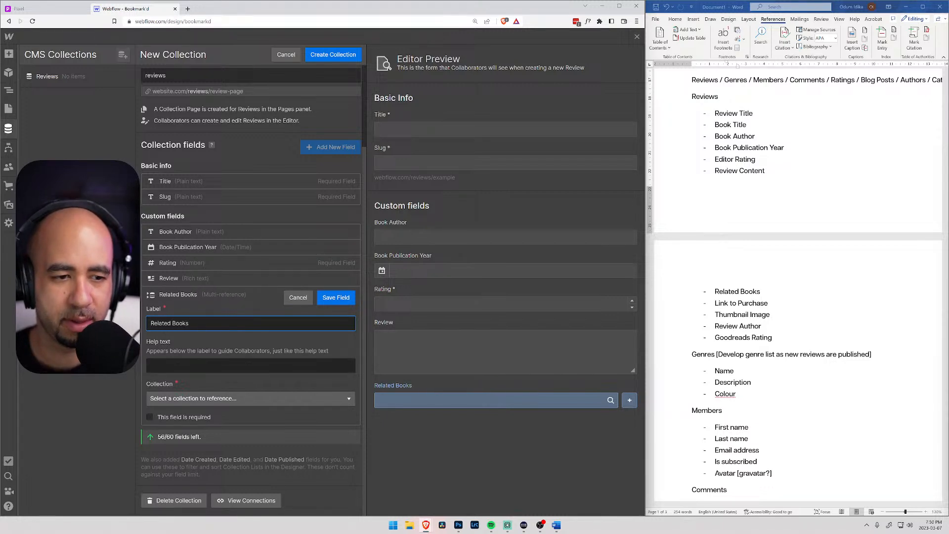
pyautogui.click(205, 399)
pyautogui.click(202, 428)
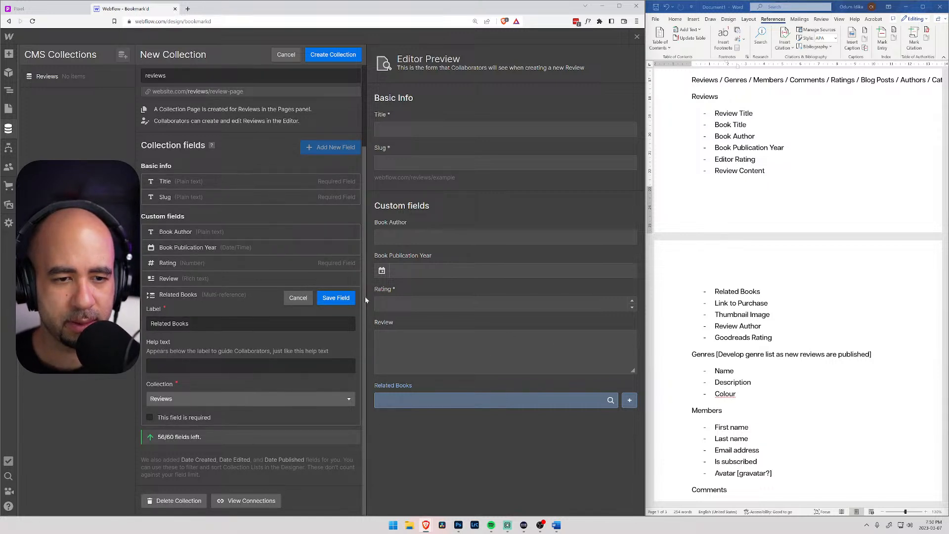
pyautogui.click(336, 298)
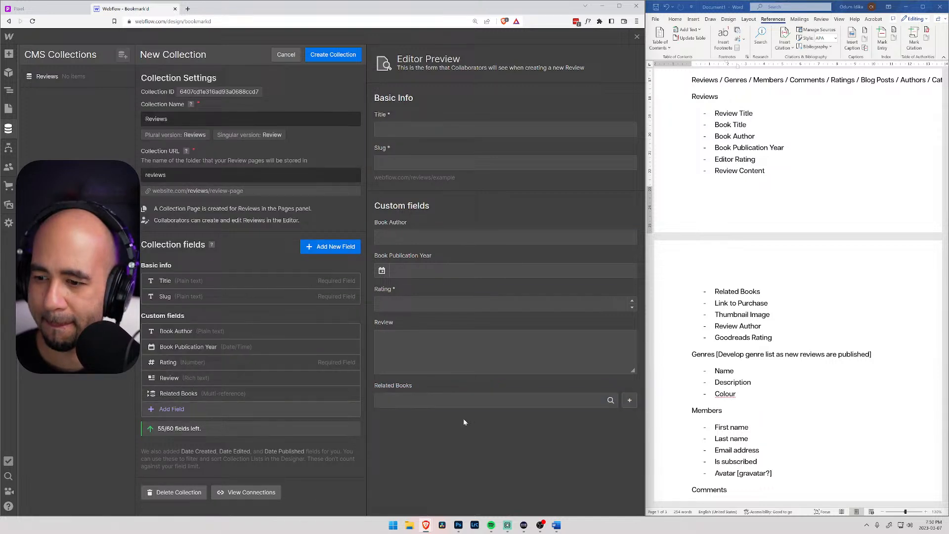
# Step: Add a Link field labelled Purchase Link to the Reviews collection and save it
pyautogui.click(172, 410)
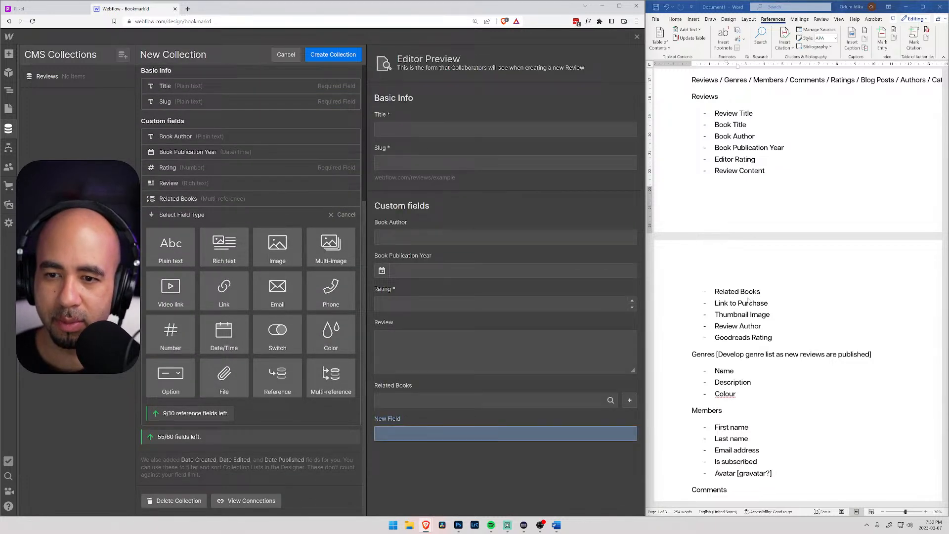
pyautogui.scroll(-1, 749, 299)
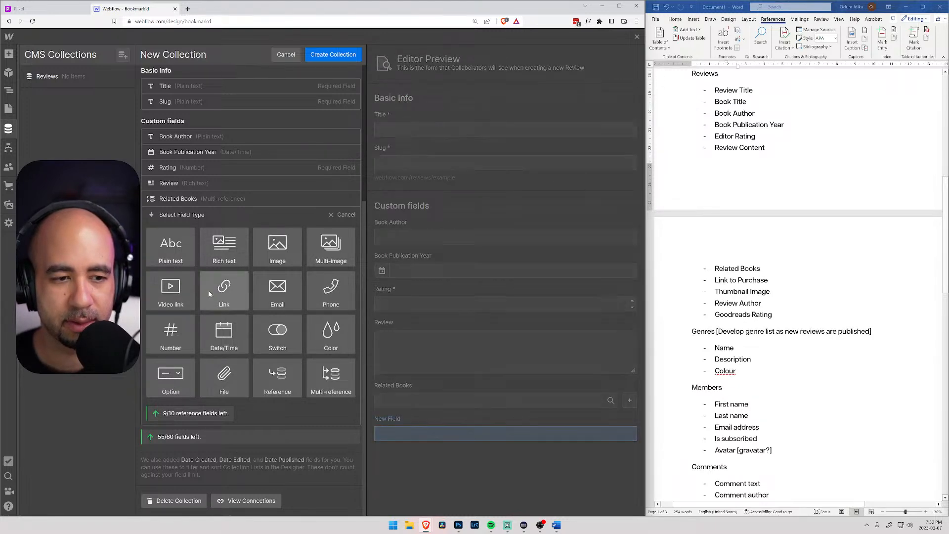
pyautogui.click(231, 289)
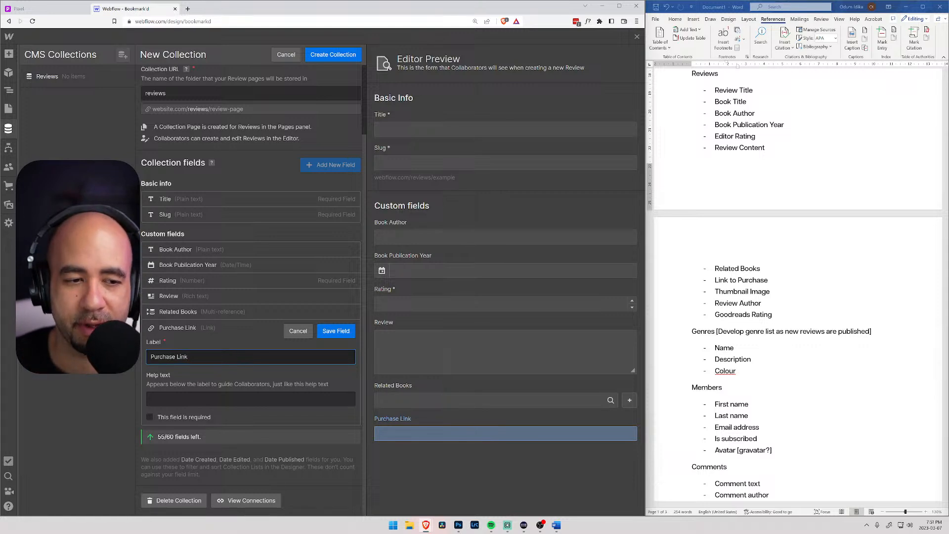
pyautogui.click(325, 334)
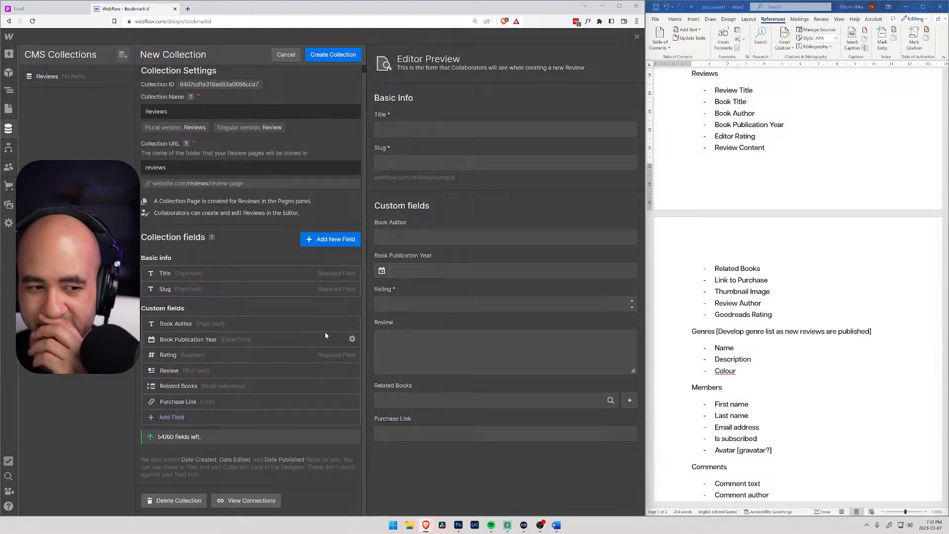
# Step: Add a single-line Plain text field labelled Book Title and move it above Book Author in the custom fields
pyautogui.click(168, 418)
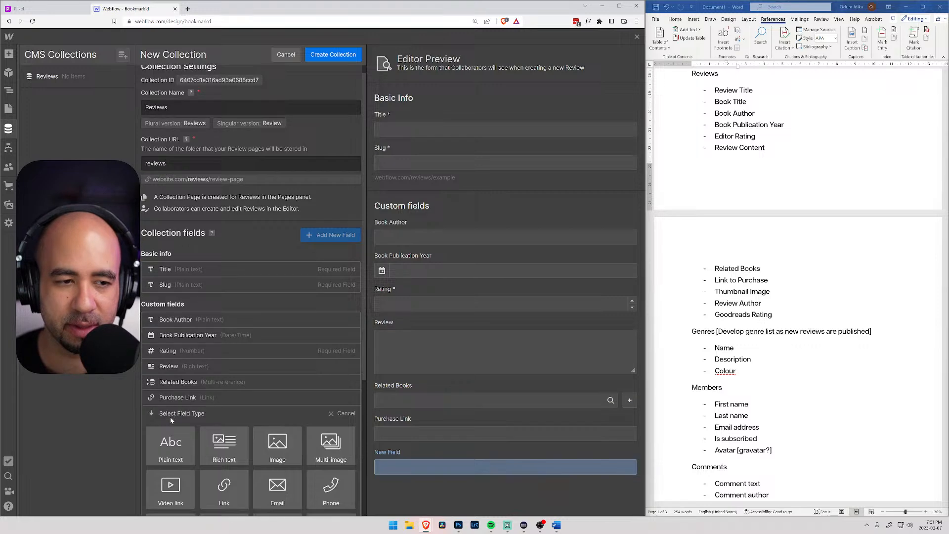
pyautogui.click(171, 246)
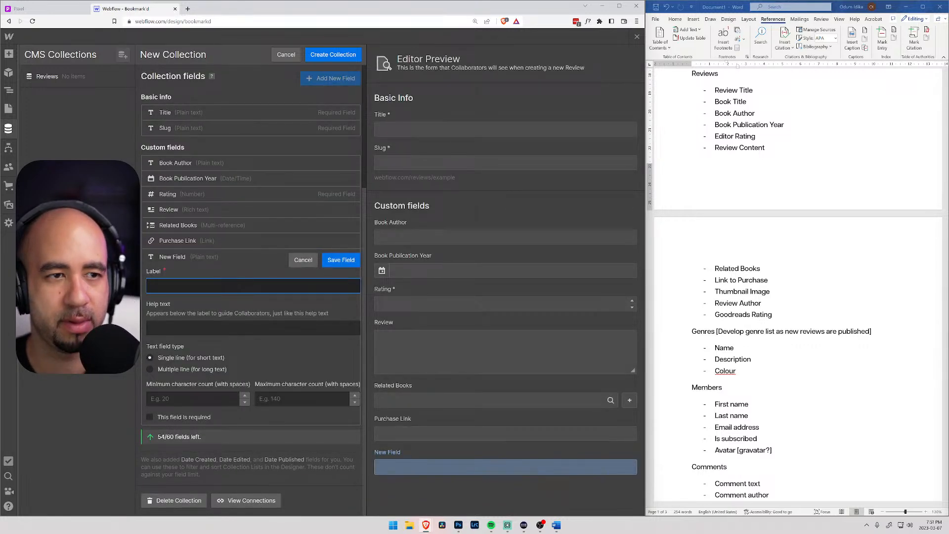
pyautogui.write('Book Title')
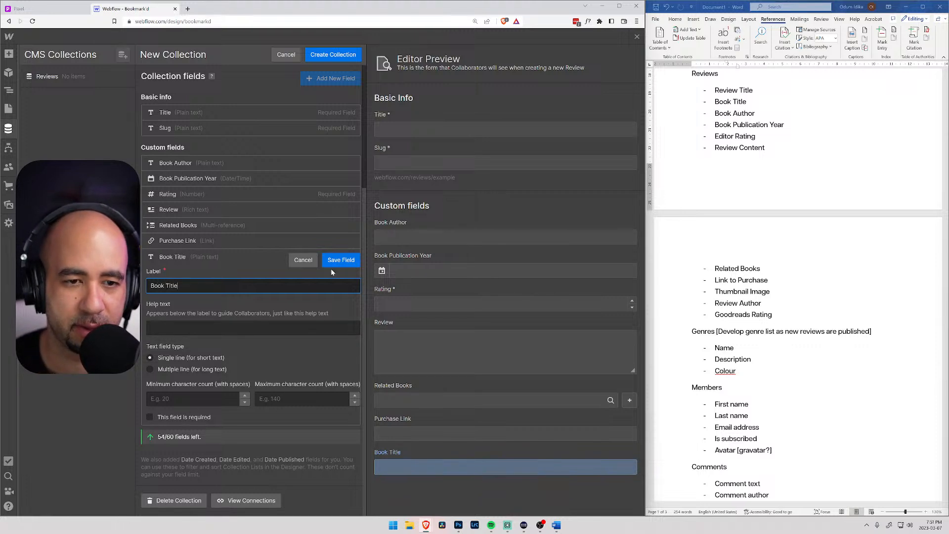
pyautogui.press('Return')
pyautogui.moveTo(144, 401); pyautogui.dragTo(143, 310)
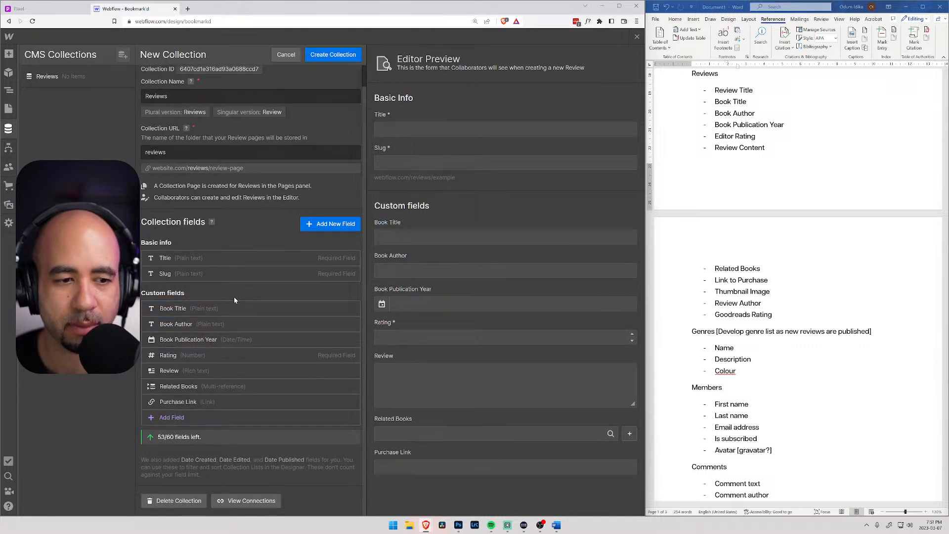
# Step: Add an Image field labelled Thumbnail to the Reviews collection and save it
pyautogui.click(163, 418)
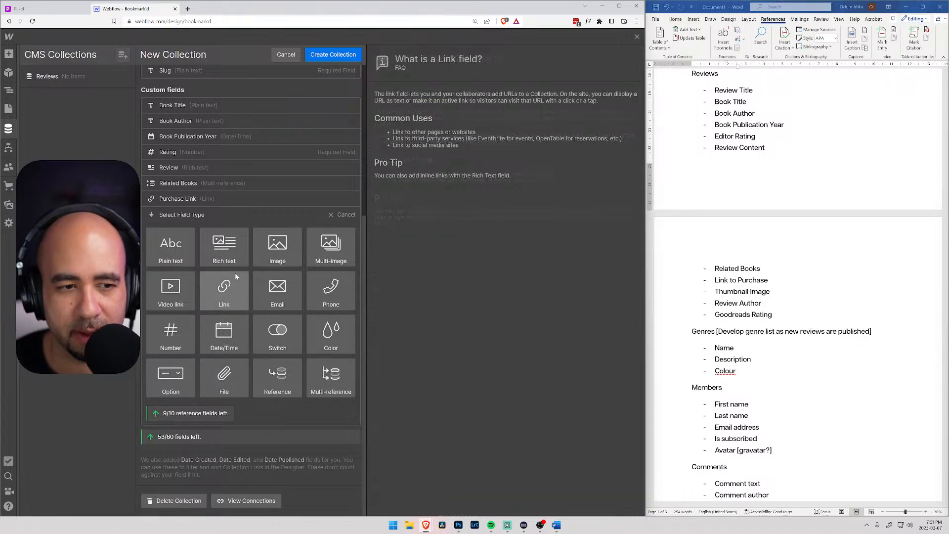
pyautogui.click(277, 245)
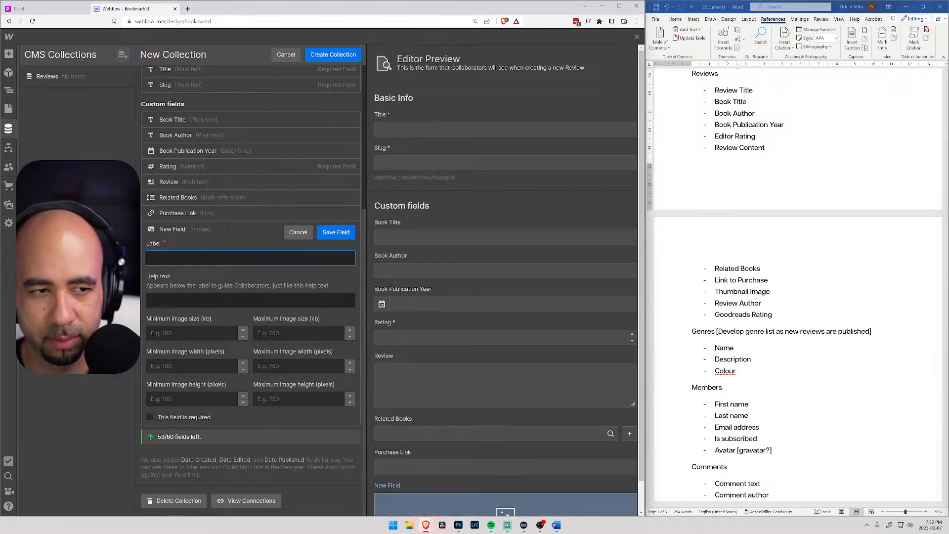
pyautogui.write('Thum')
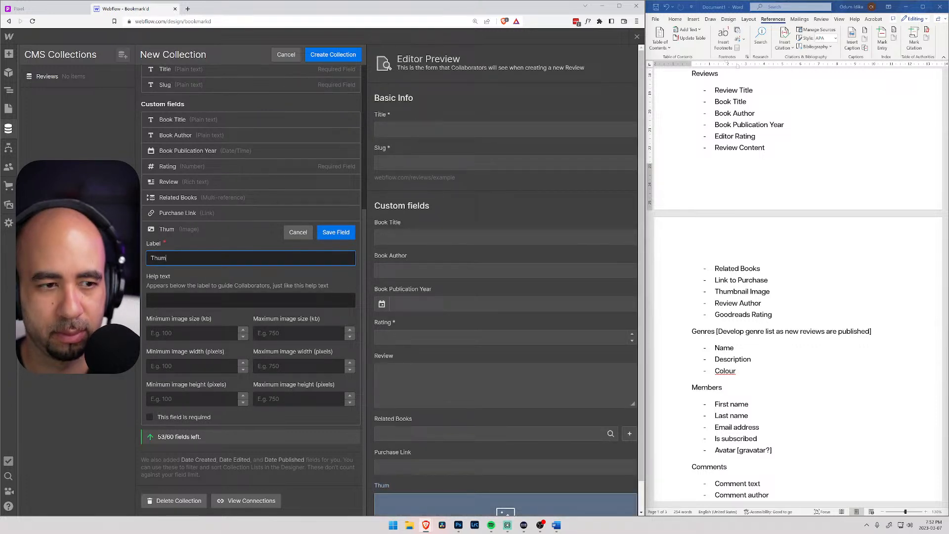
pyautogui.write('bnail')
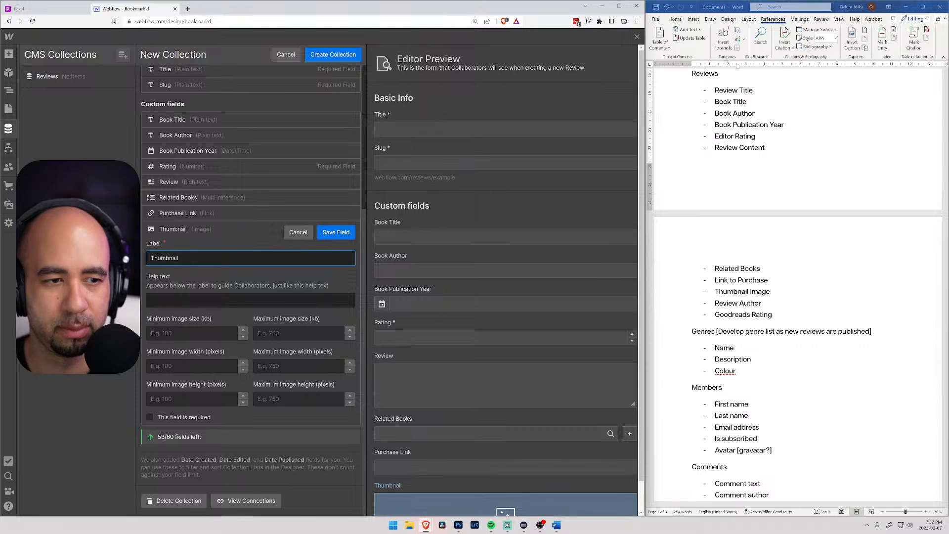
pyautogui.click(337, 233)
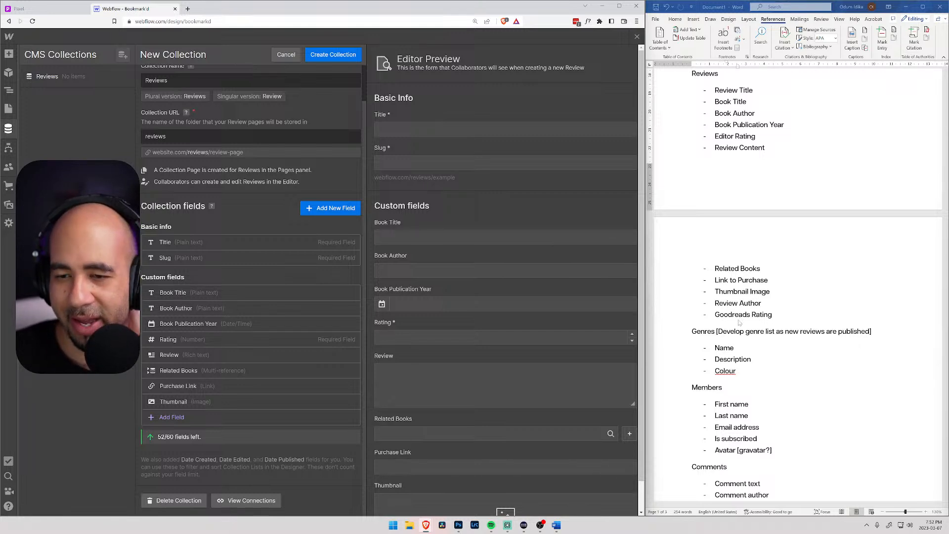
pyautogui.click(180, 418)
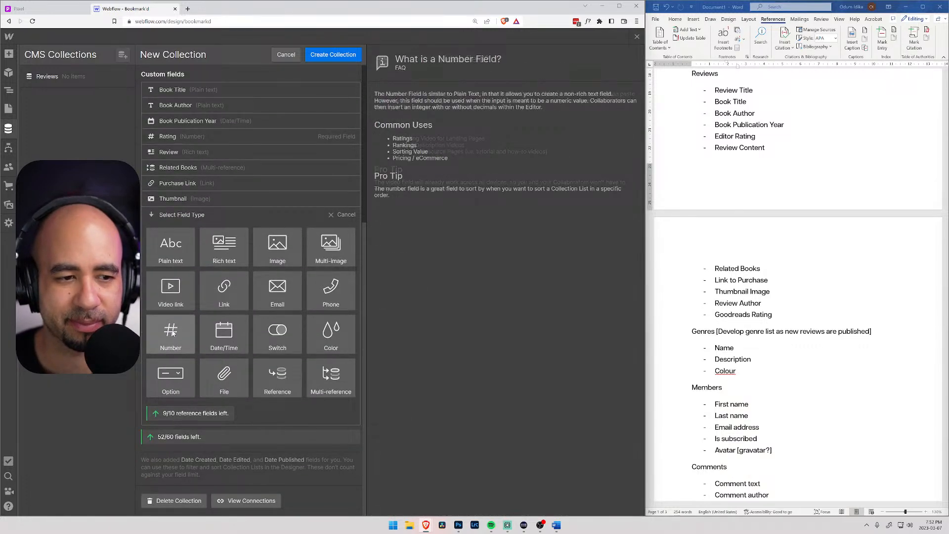
pyautogui.click(173, 333)
pyautogui.click(178, 369)
pyautogui.click(181, 383)
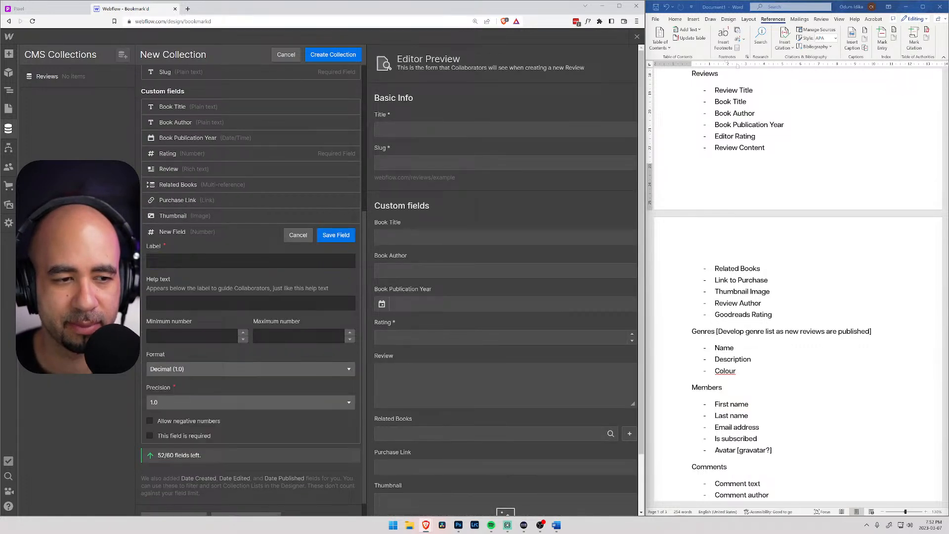
pyautogui.click(178, 266)
pyautogui.write('Good')
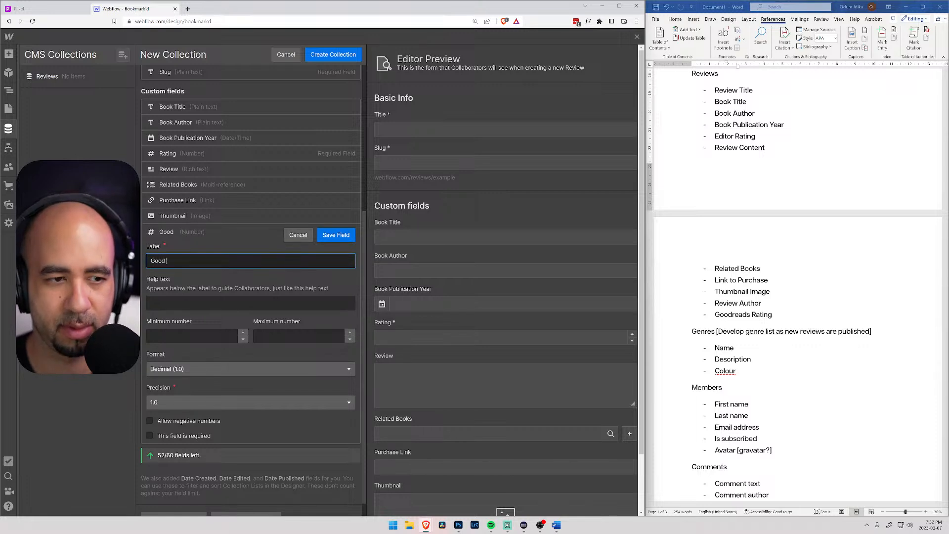
pyautogui.write('reads Rating')
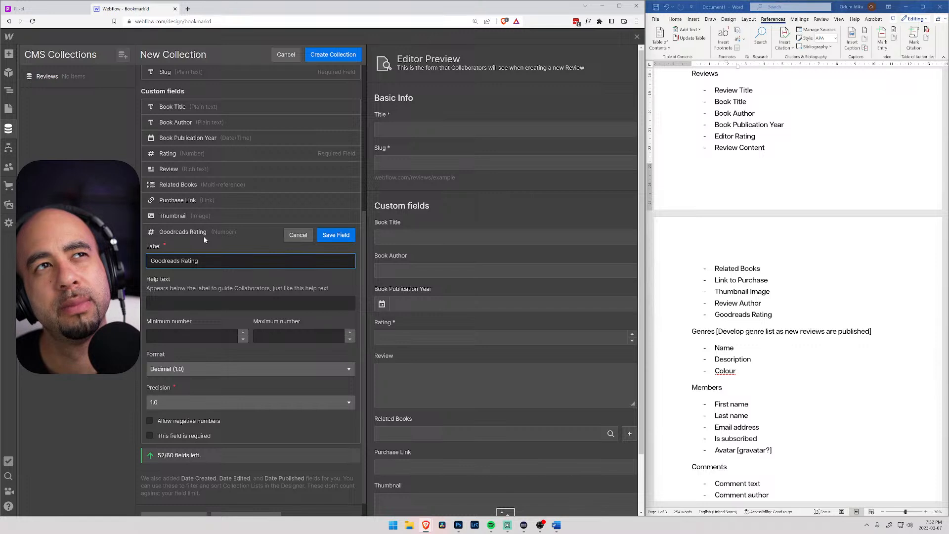
pyautogui.hotkey('ctrl', 'a')
pyautogui.press('BackSpace')
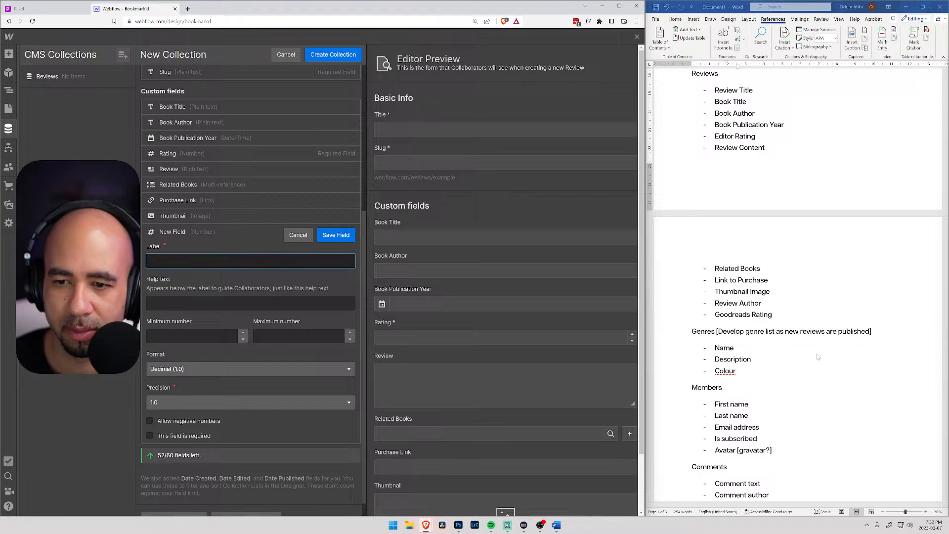
pyautogui.click(299, 235)
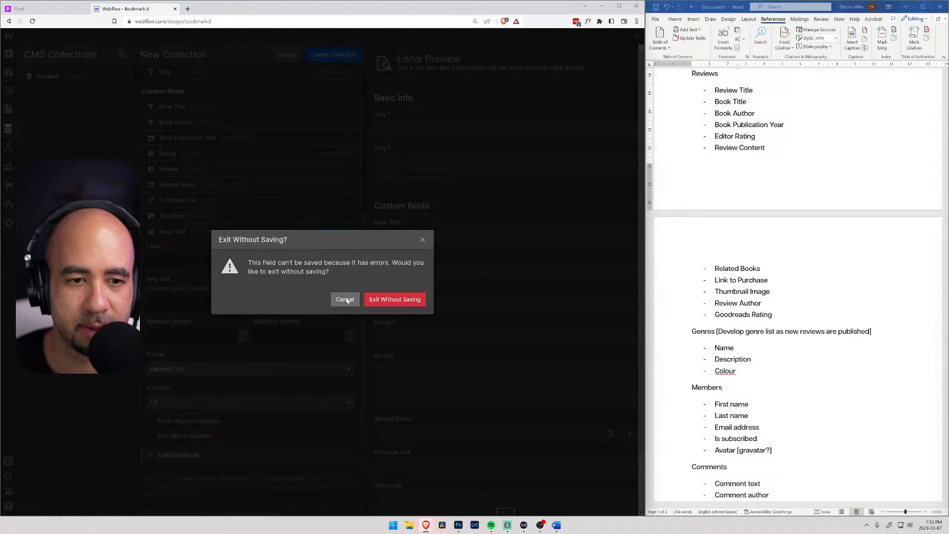
pyautogui.click(378, 300)
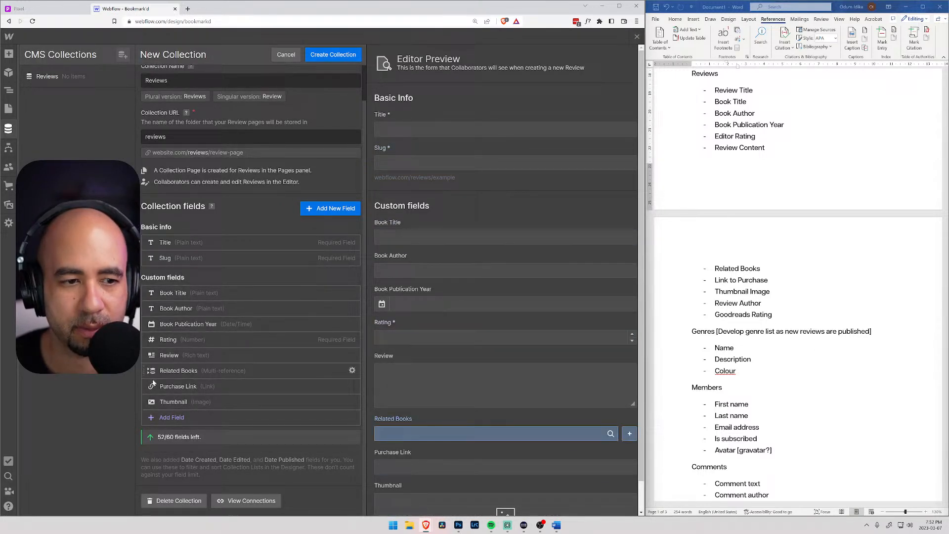
# Step: Move the Thumbnail field above Book Title in the custom fields and save the Reviews collection
pyautogui.moveTo(151, 402); pyautogui.dragTo(148, 292)
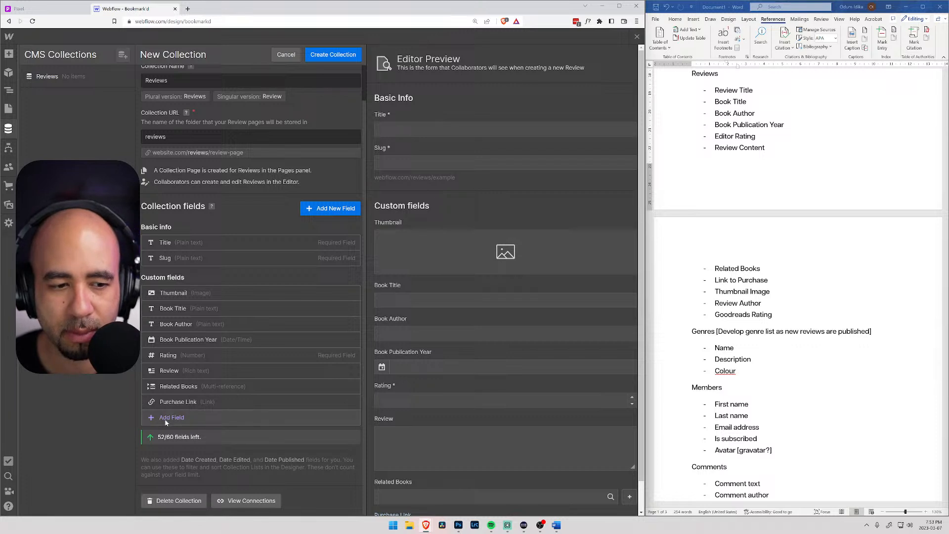
pyautogui.click(335, 58)
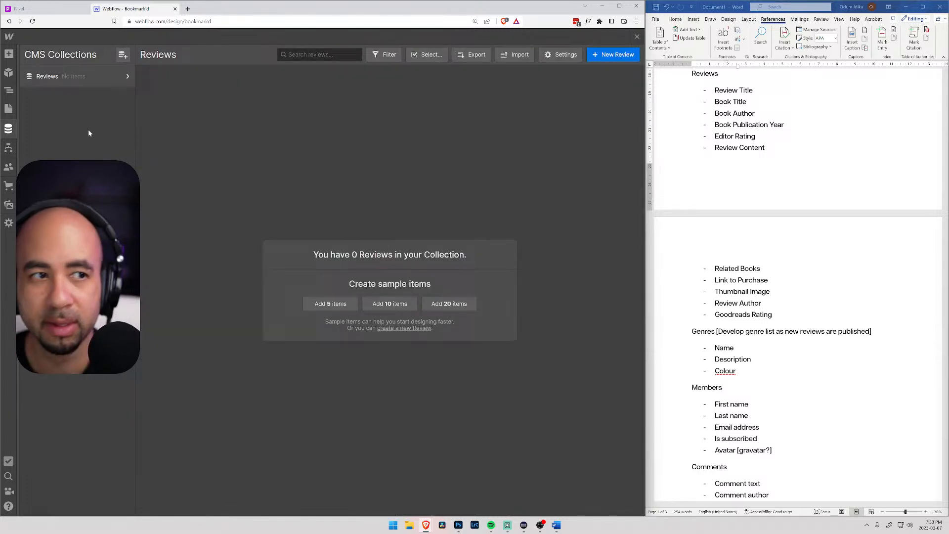
# Step: Start a new CMS collection named Genres
pyautogui.click(123, 54)
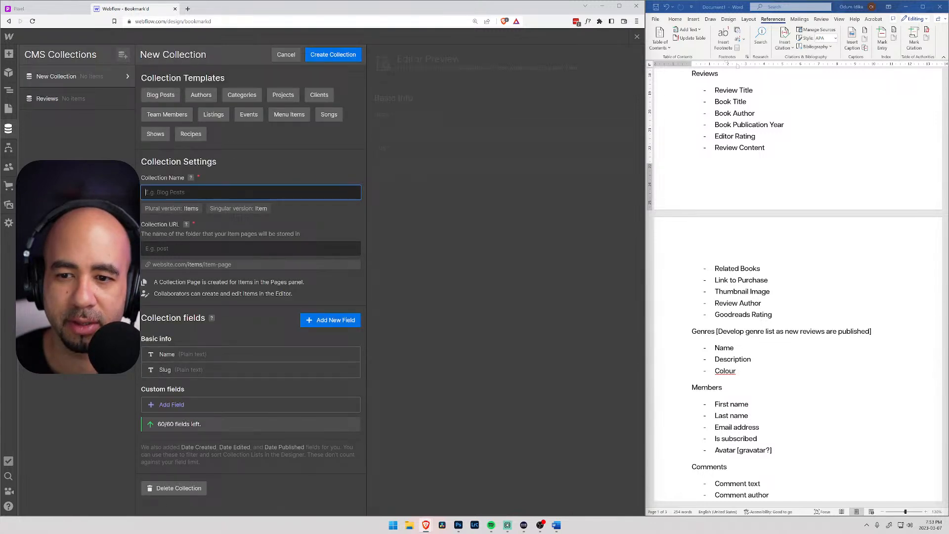
pyautogui.write('Gener')
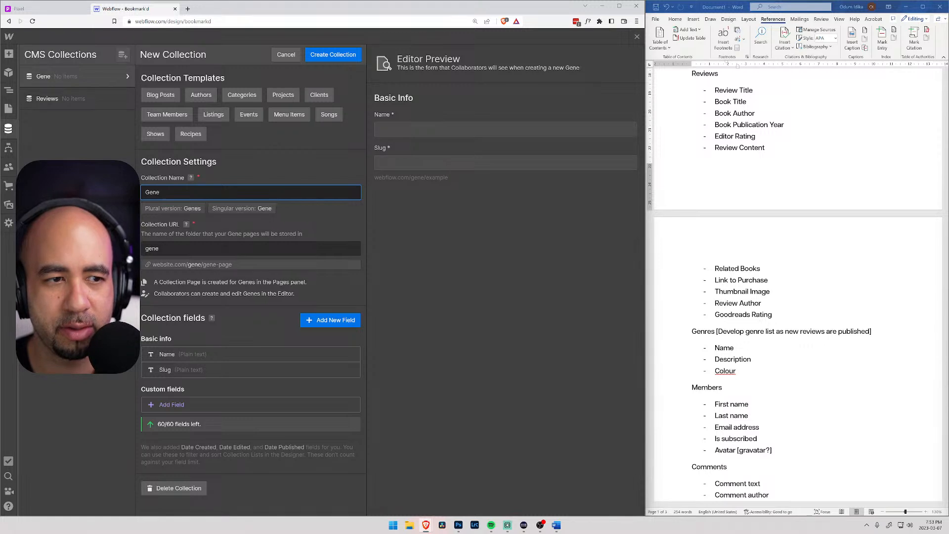
pyautogui.press('BackSpace')
pyautogui.press('BackSpace')
pyautogui.write('res')
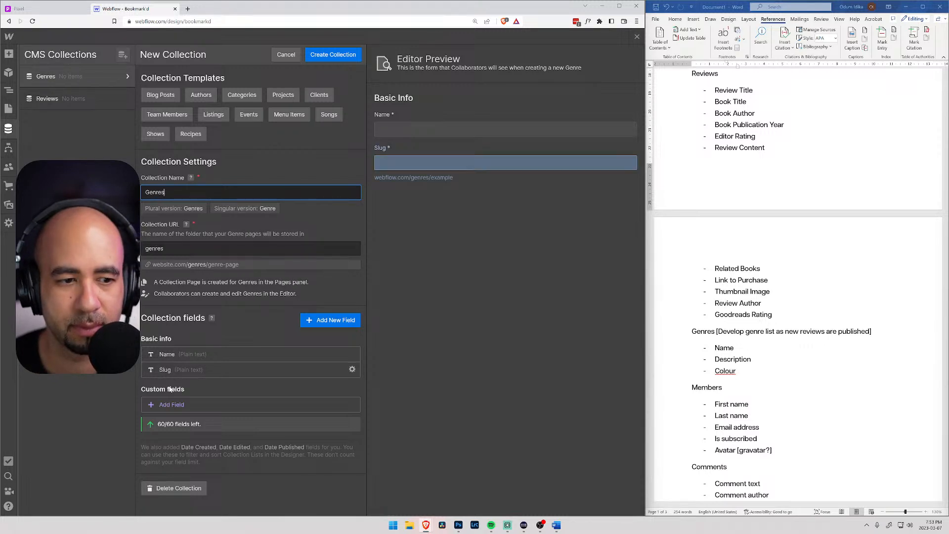
# Step: Add a single-line Plain text field labelled Description to the Genres collection and save it
pyautogui.click(171, 404)
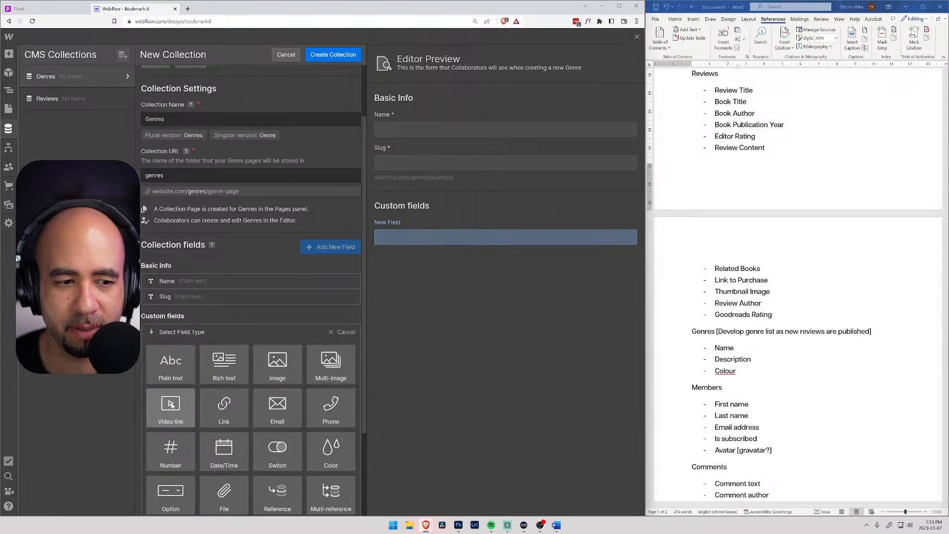
pyautogui.click(171, 253)
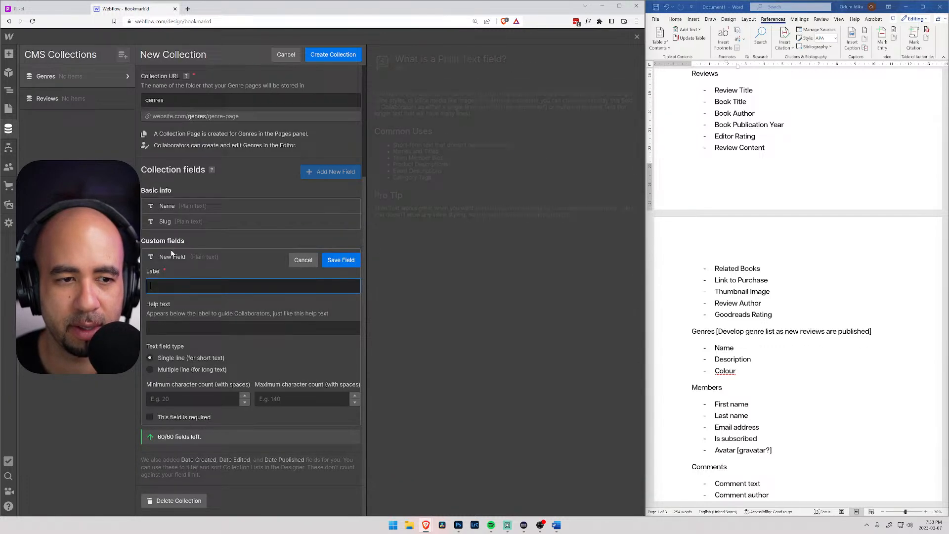
pyautogui.write('Description')
pyautogui.click(342, 259)
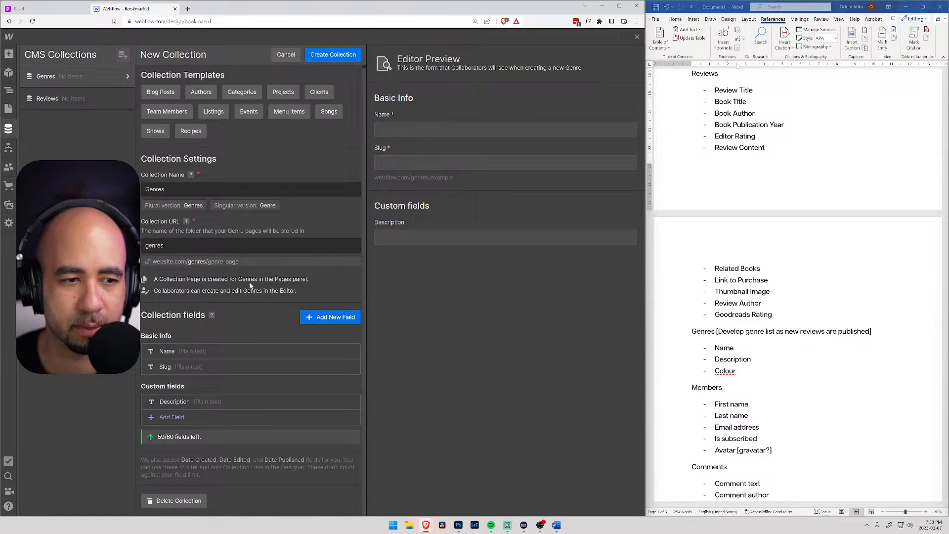
# Step: Add a Color field labelled Colour to the Genres collection and create the collection
pyautogui.click(212, 415)
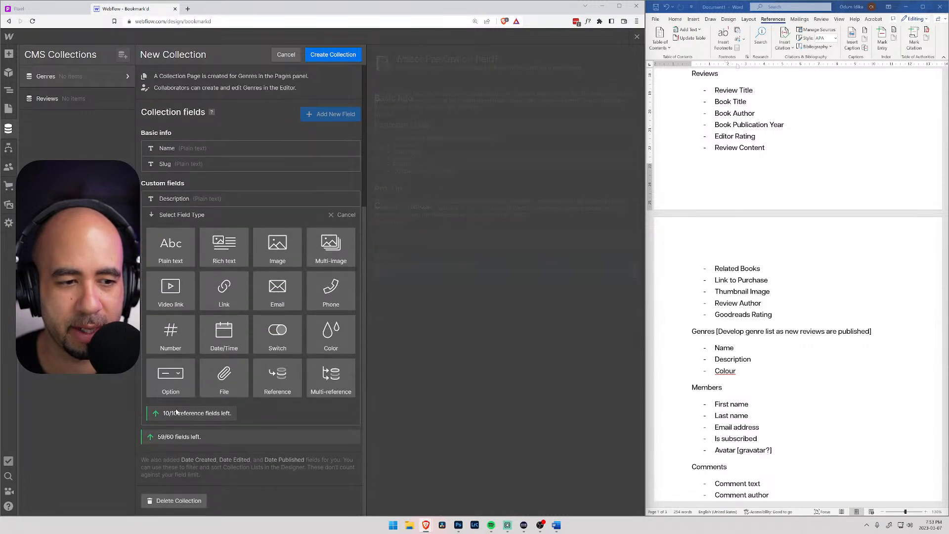
pyautogui.click(331, 334)
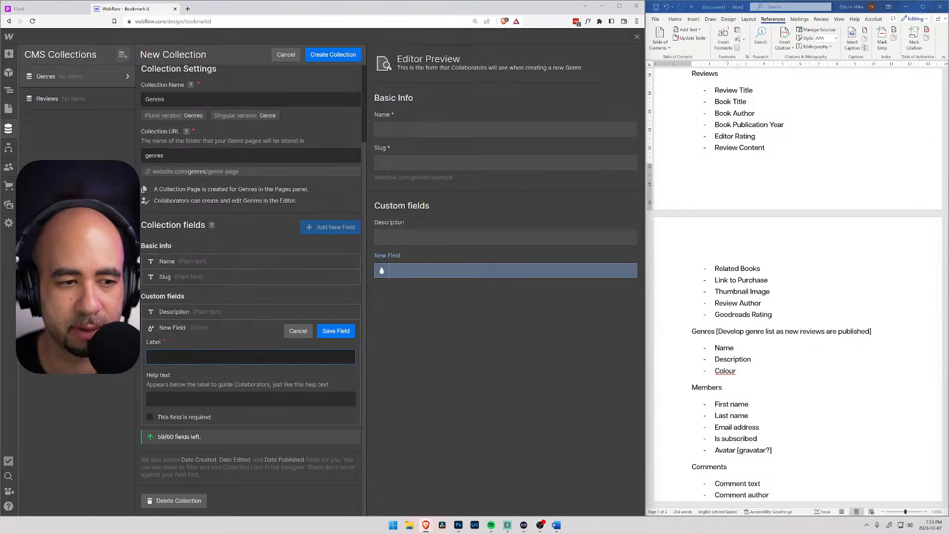
pyautogui.write('Colour')
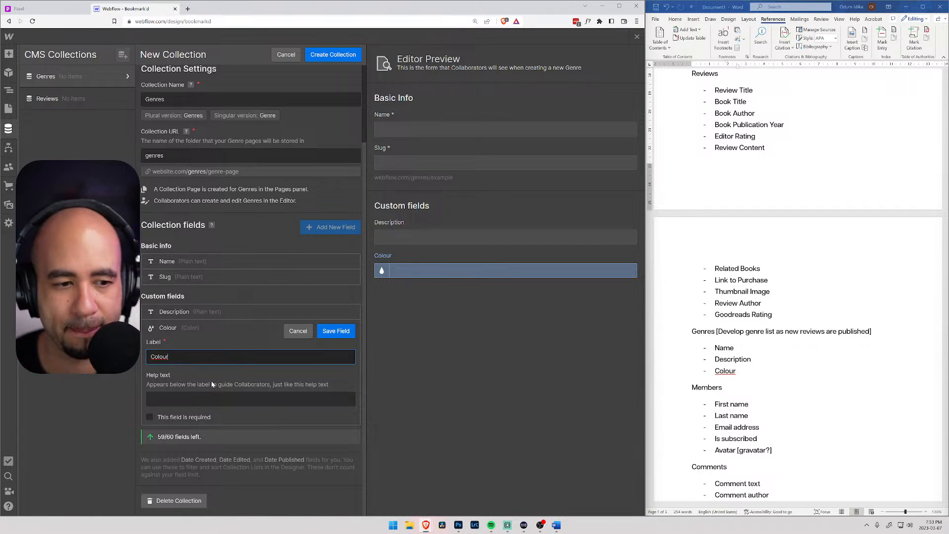
pyautogui.click(337, 331)
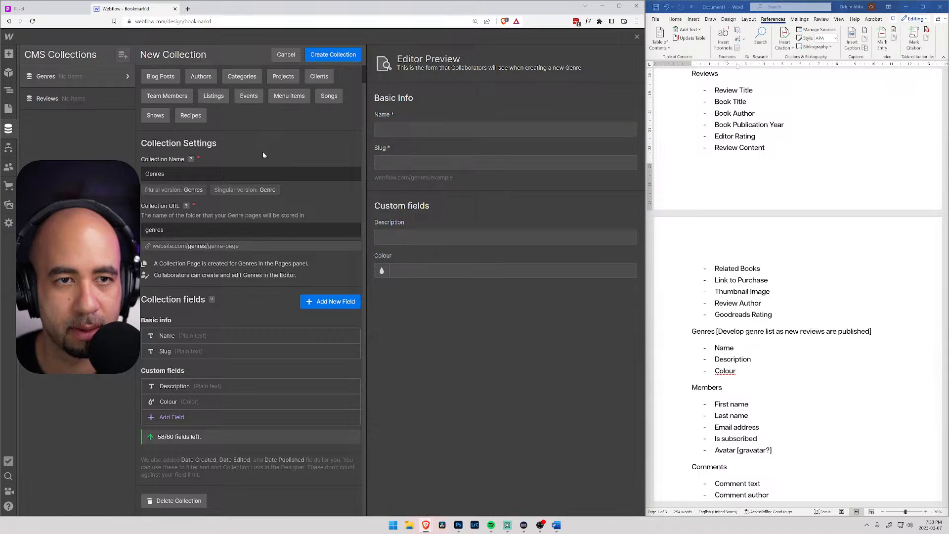
pyautogui.scroll(-2, 745, 355)
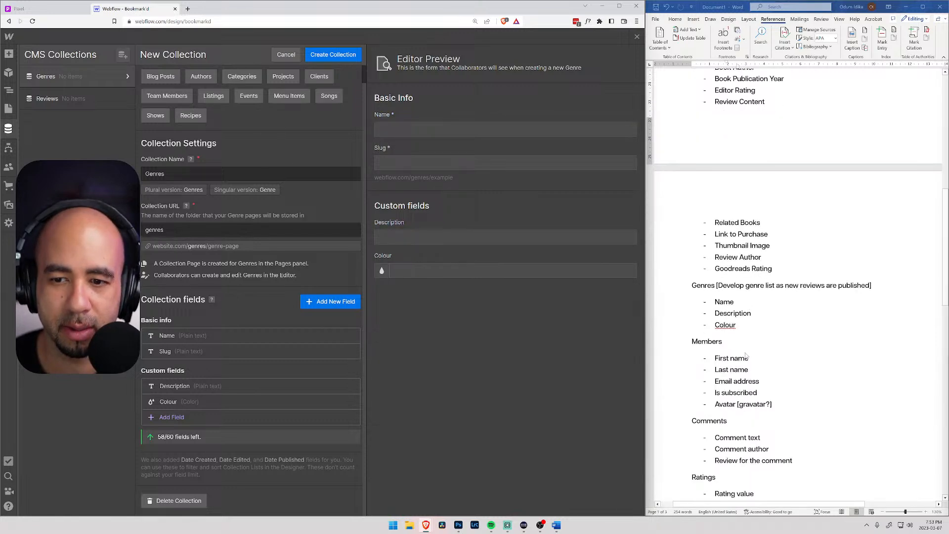
pyautogui.click(339, 56)
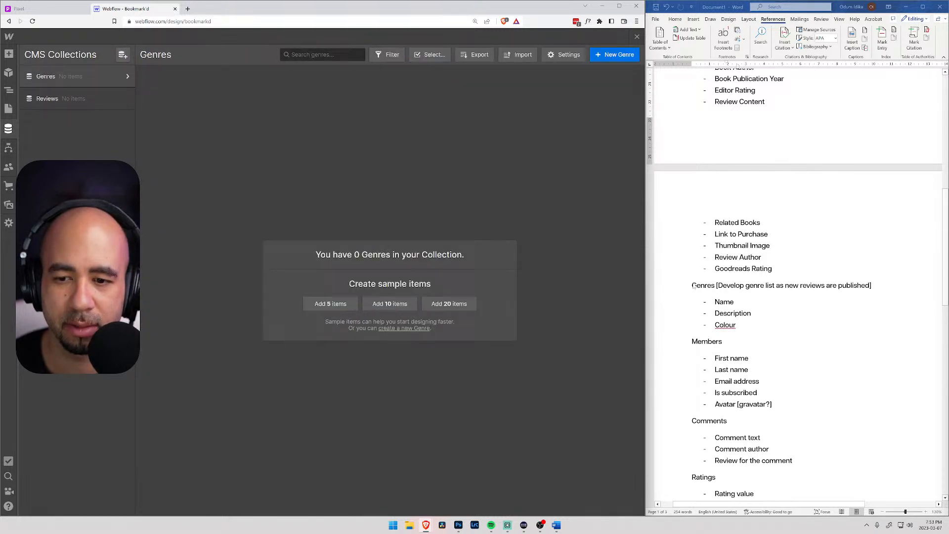
# Step: Start a new CMS collection named Comments
pyautogui.click(122, 54)
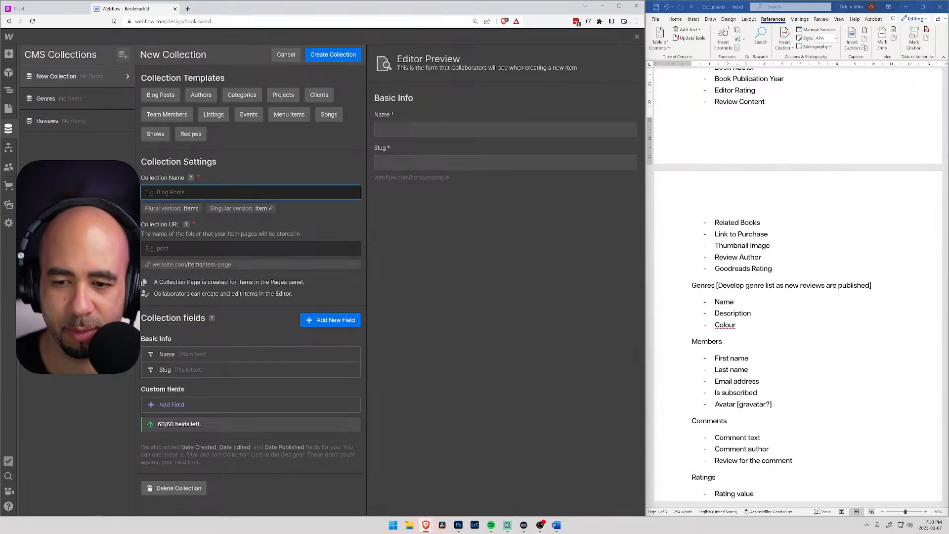
pyautogui.write('Comments')
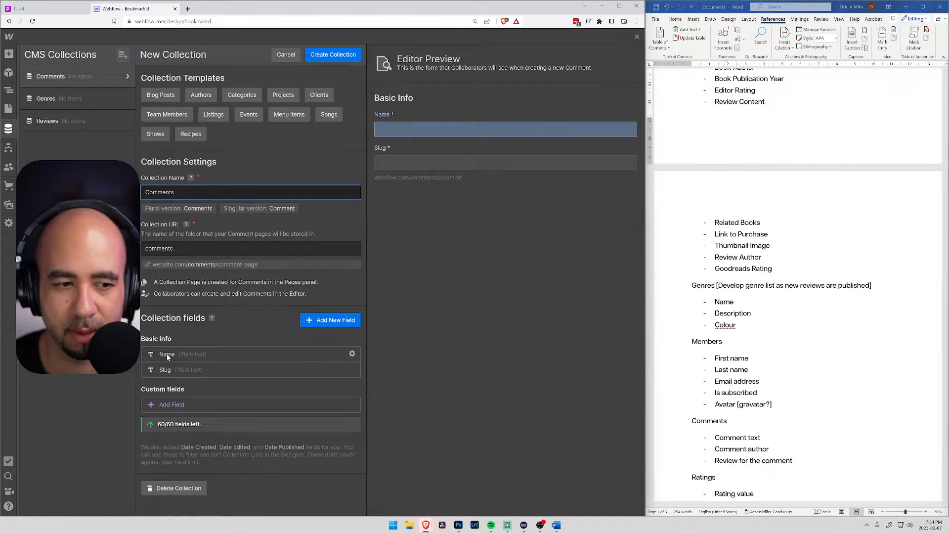
pyautogui.click(352, 354)
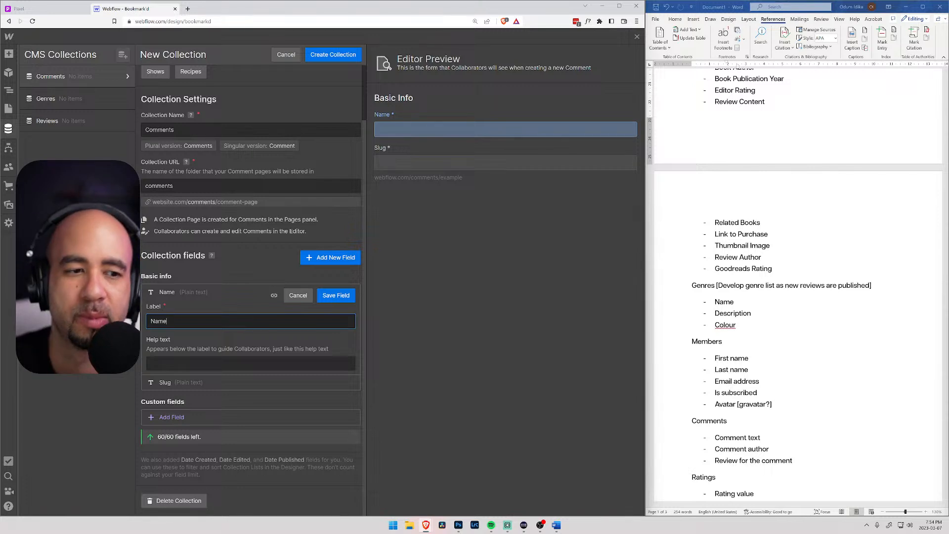
pyautogui.click(298, 295)
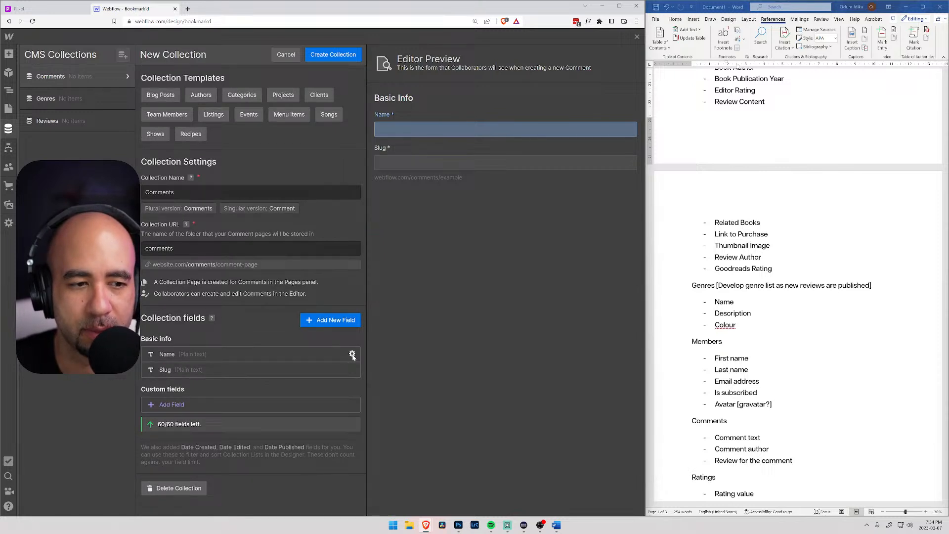
pyautogui.click(352, 355)
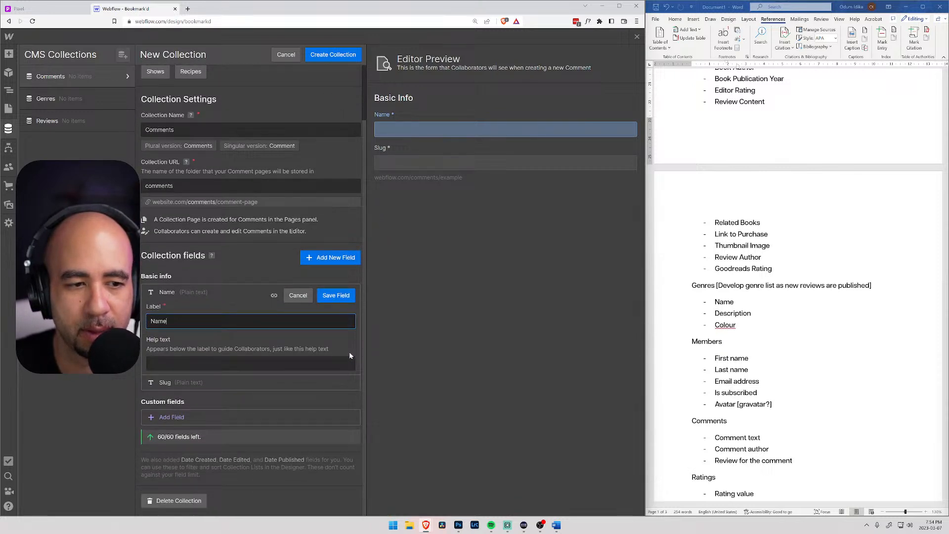
pyautogui.click(251, 273)
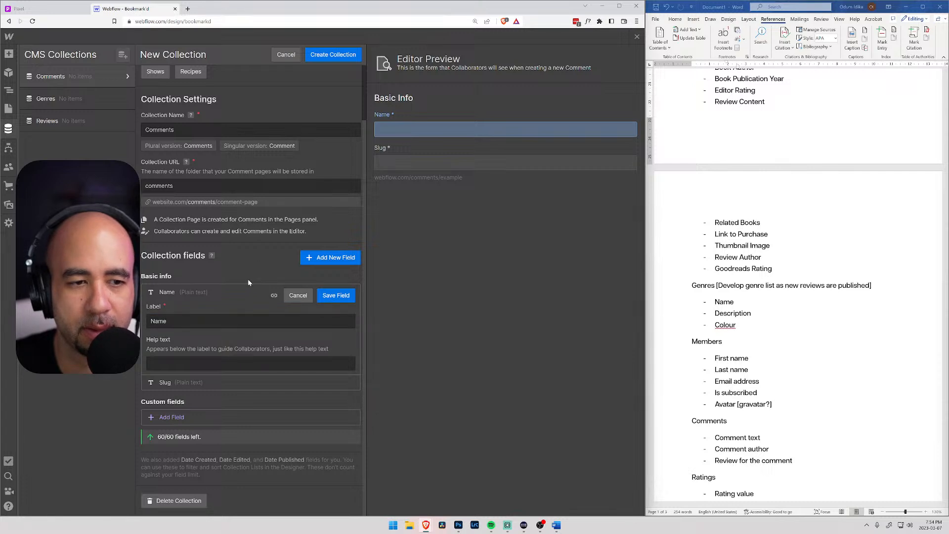
pyautogui.click(298, 297)
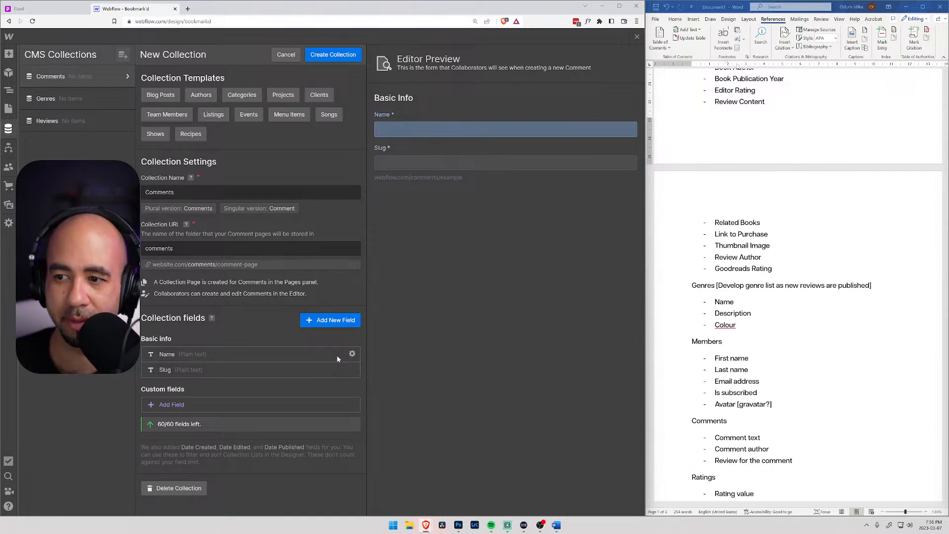
# Step: Add a Rich text field labelled Comment to the Comments collection and save it
pyautogui.click(171, 405)
pyautogui.scroll(-2, 171, 405)
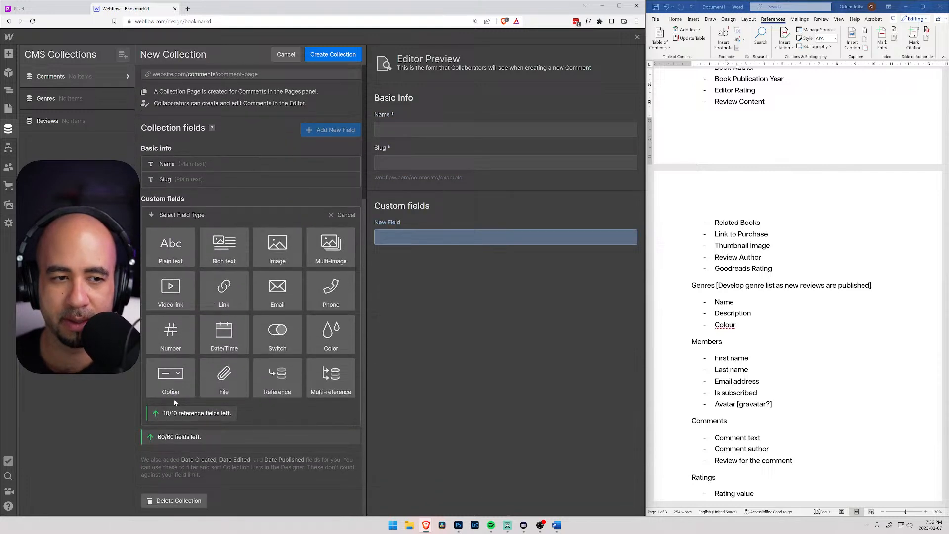
pyautogui.click(222, 245)
pyautogui.write('Comment')
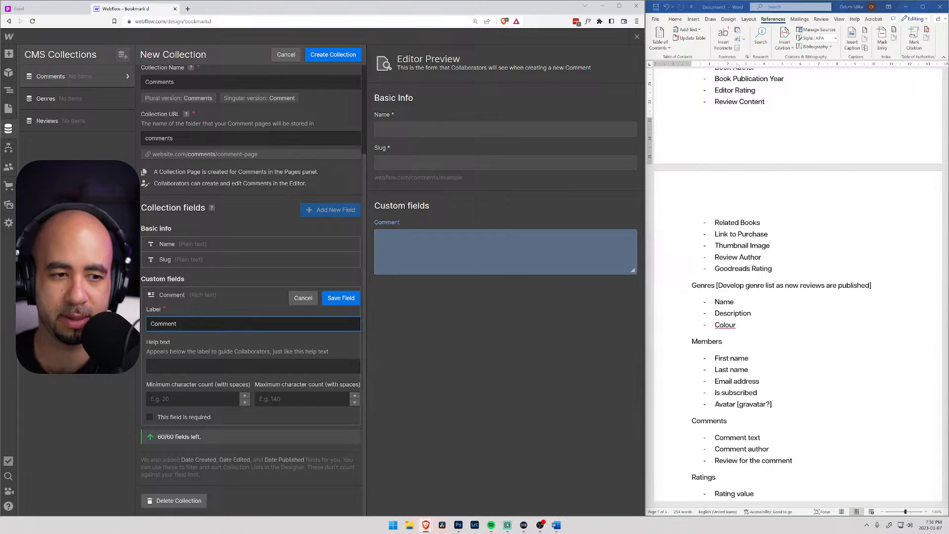
pyautogui.click(347, 299)
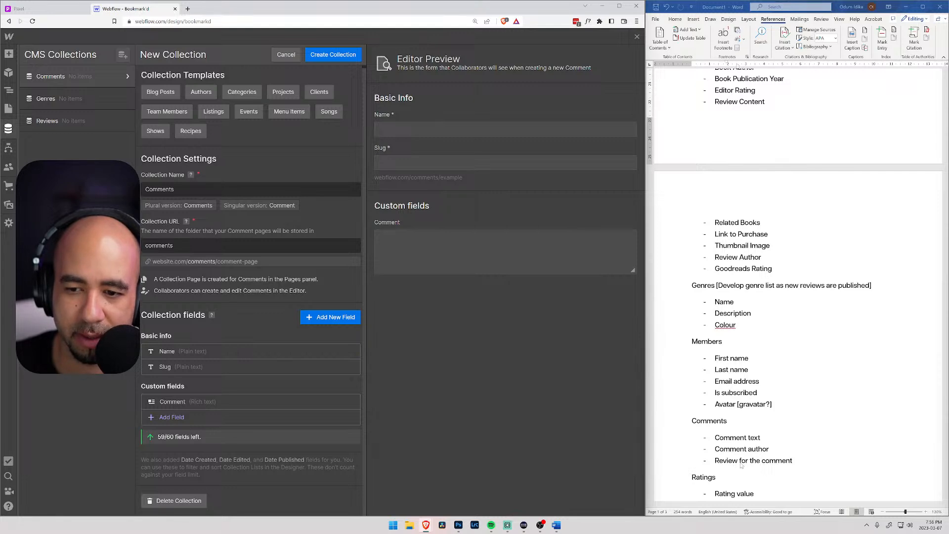
pyautogui.click(171, 417)
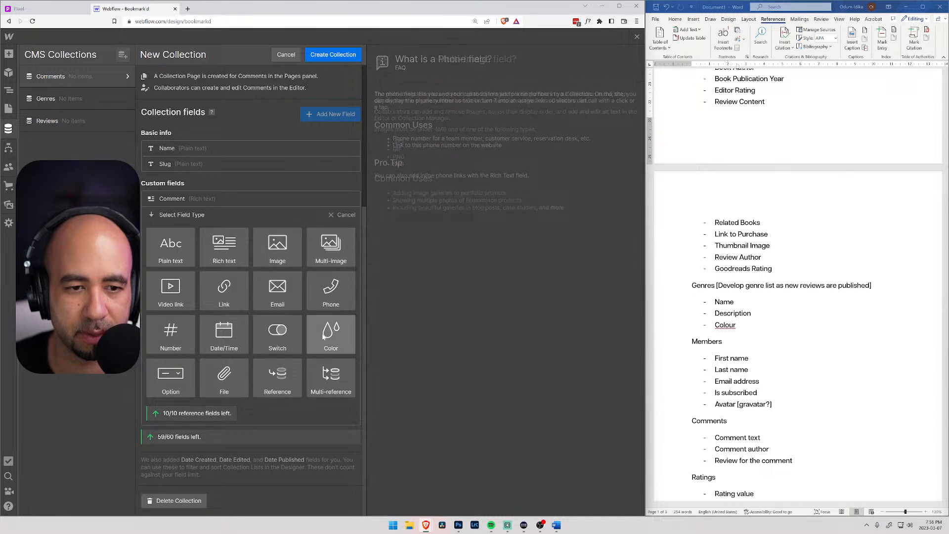
pyautogui.click(171, 333)
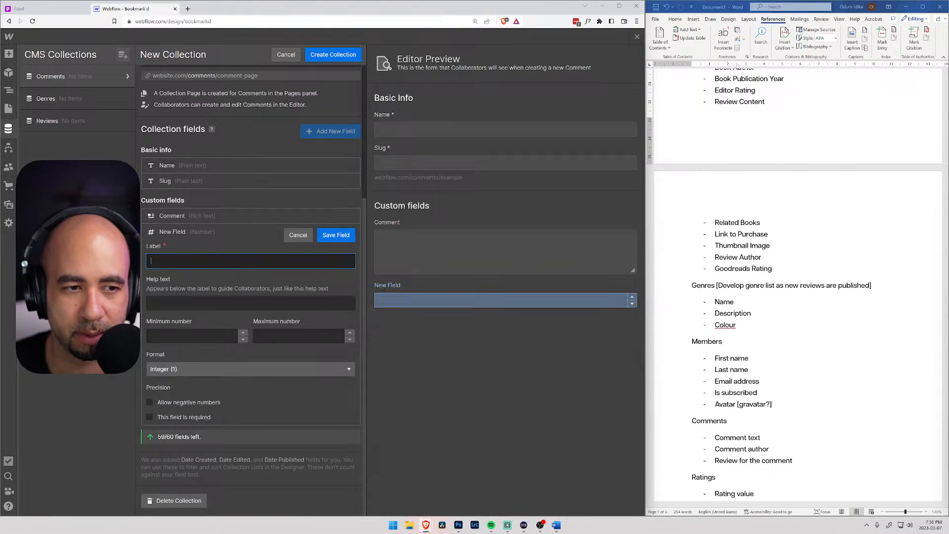
pyautogui.write('Member Review')
pyautogui.click(190, 337)
pyautogui.write('1')
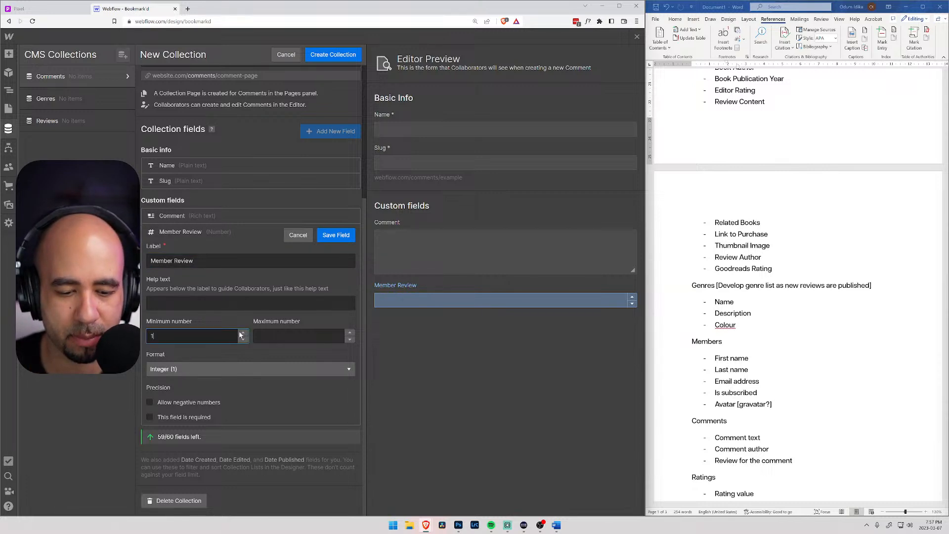
pyautogui.press('Tab')
pyautogui.write('5')
pyautogui.click(205, 315)
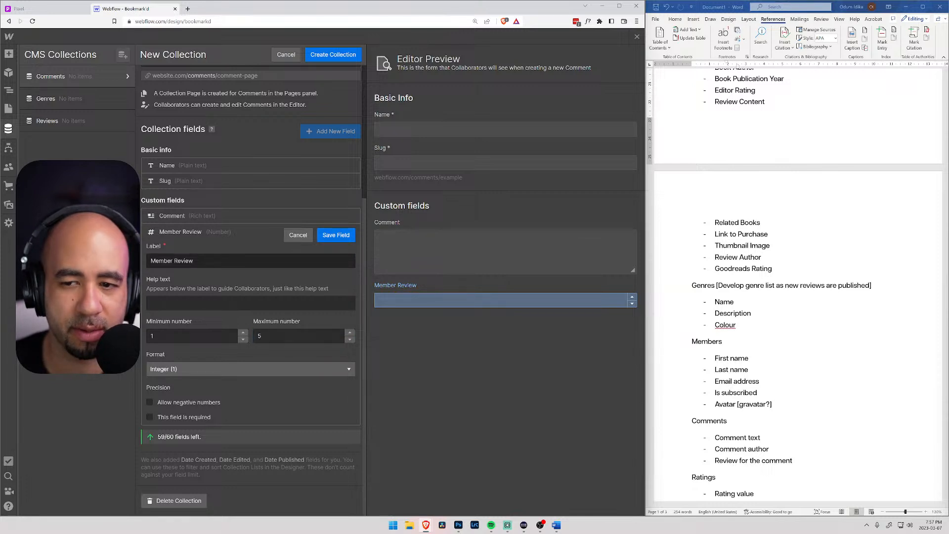
pyautogui.moveTo(224, 261); pyautogui.dragTo(135, 261)
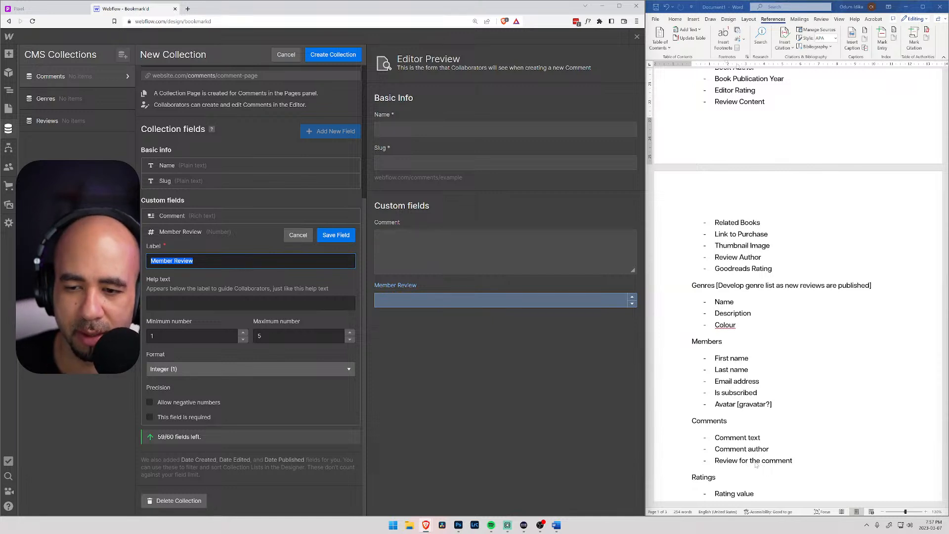
pyautogui.click(201, 262)
pyautogui.hotkey('ctrl', 'a')
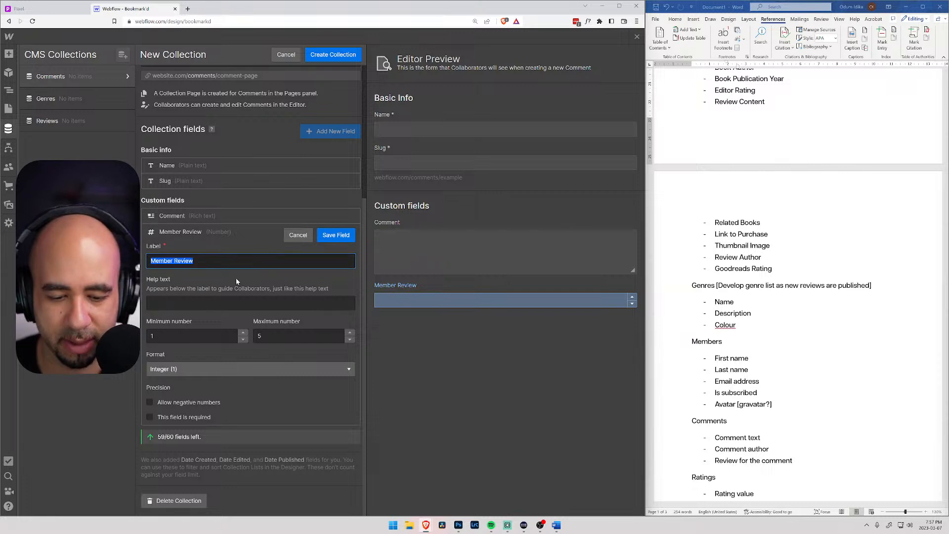
pyautogui.write('Review')
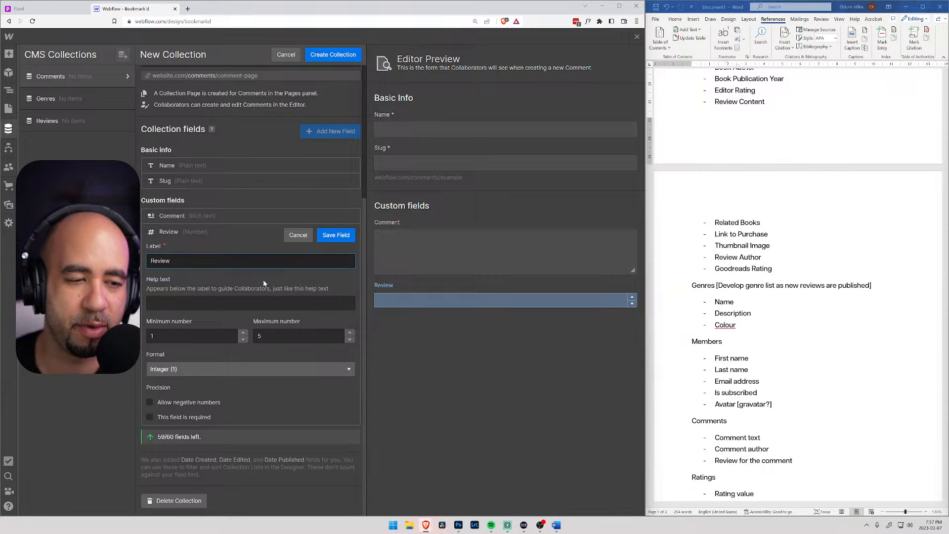
pyautogui.click(300, 235)
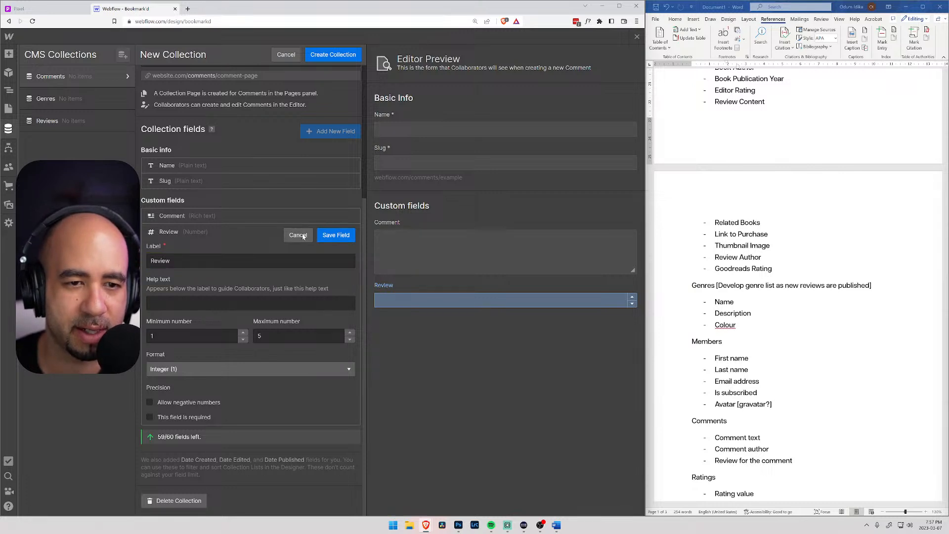
pyautogui.click(358, 304)
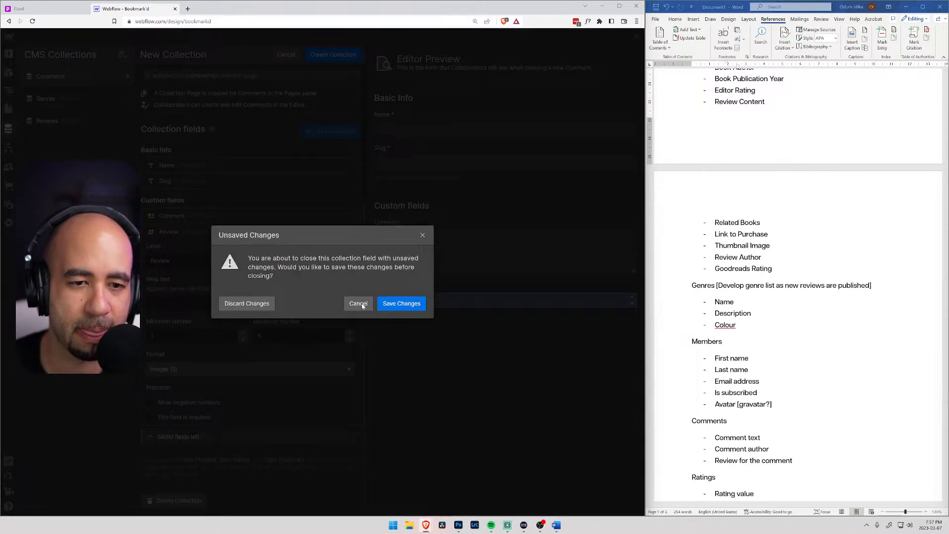
pyautogui.click(292, 242)
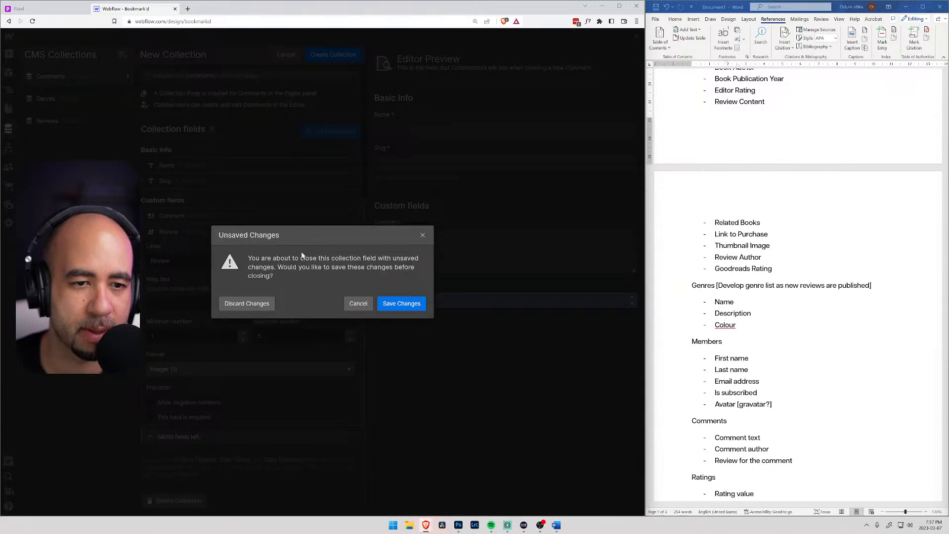
pyautogui.click(248, 304)
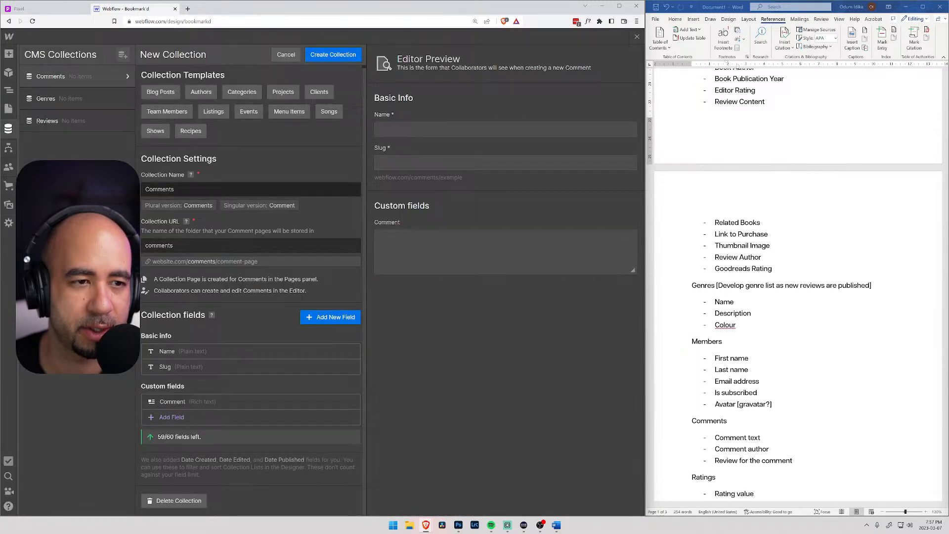
# Step: Add a Reference field labelled "Review the Comment is for" to the Comments collection, pointing to the Reviews collection
pyautogui.click(176, 419)
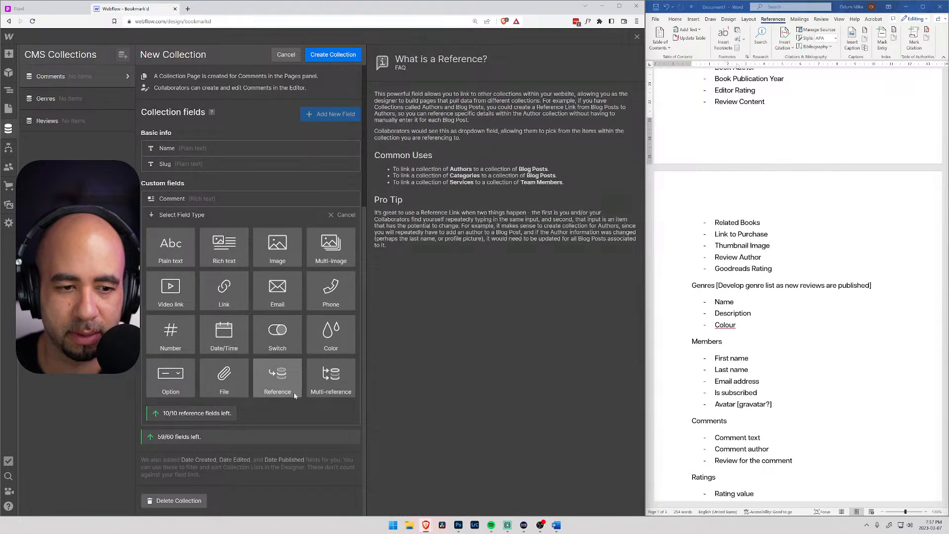
pyautogui.click(278, 380)
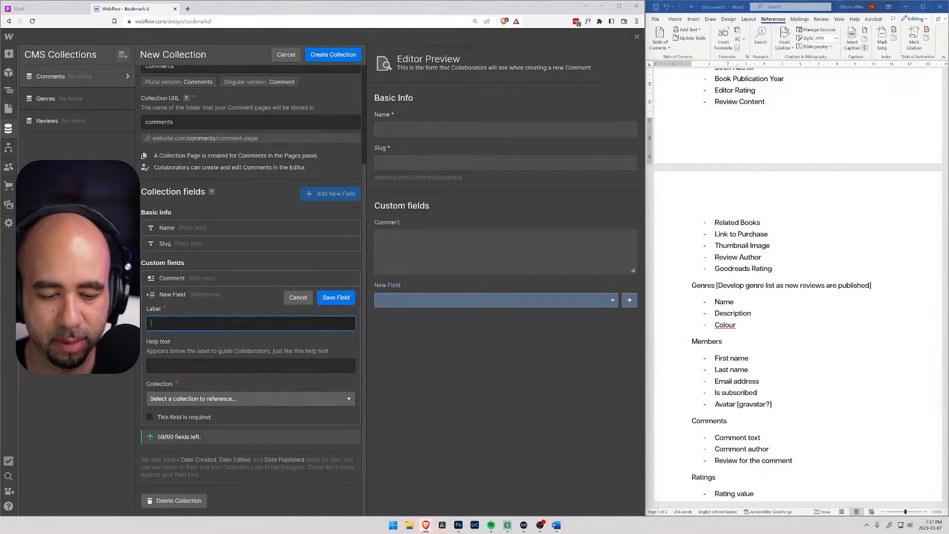
pyautogui.write('Review')
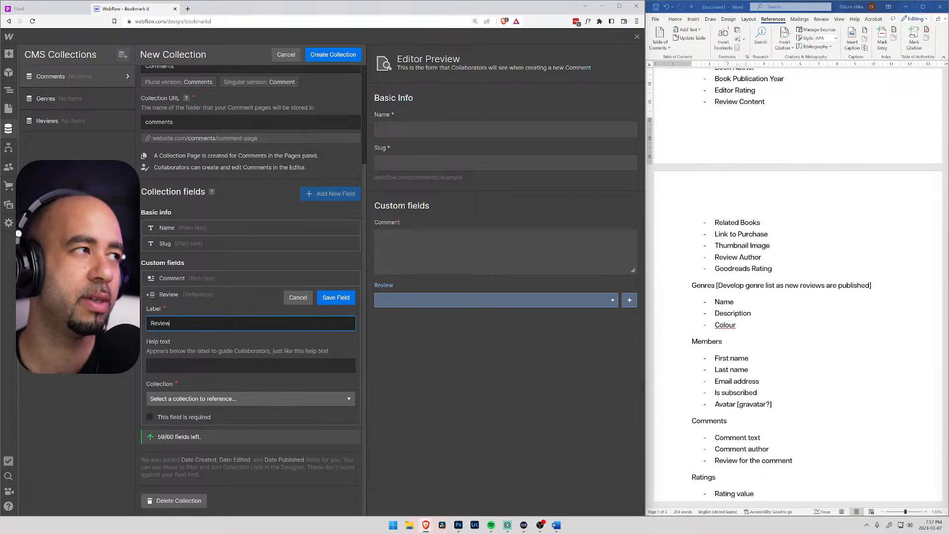
pyautogui.write(' the C')
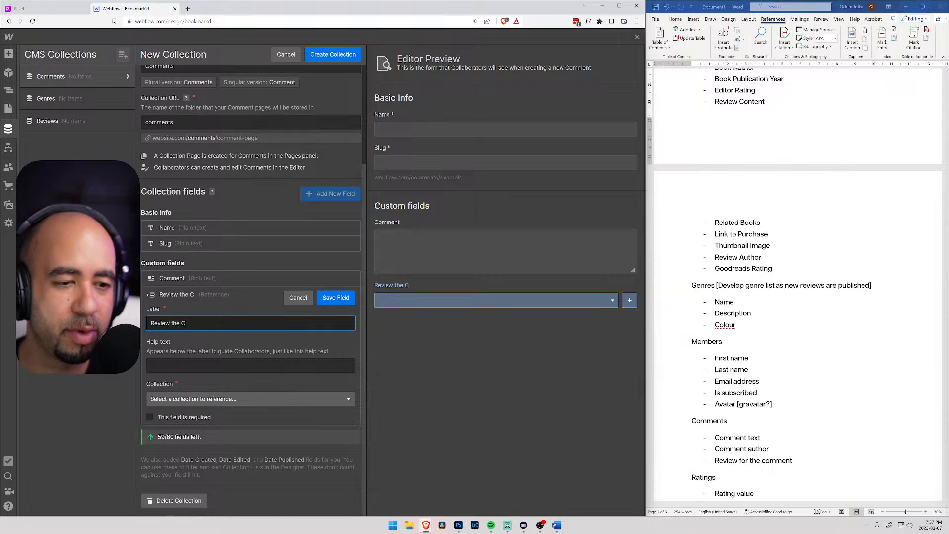
pyautogui.write('omment is F')
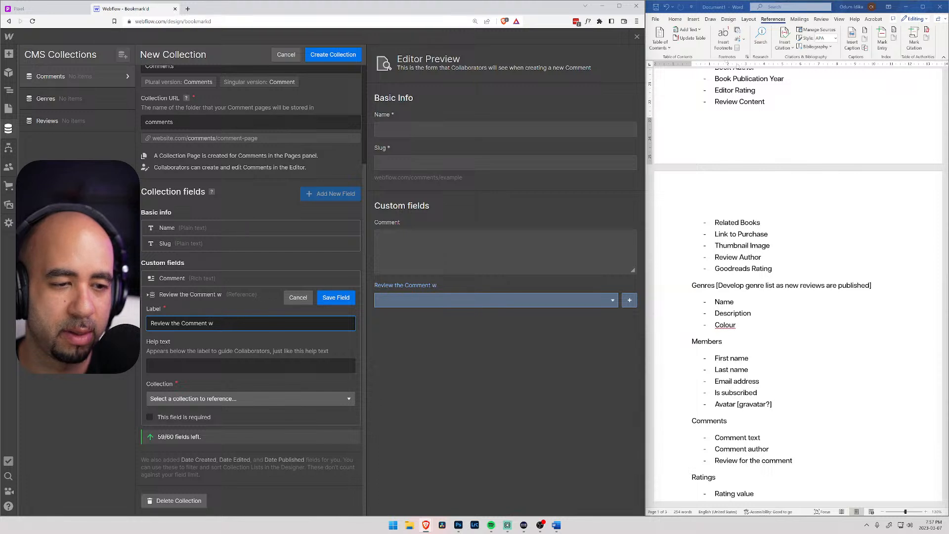
pyautogui.press('BackSpace')
pyautogui.write('for')
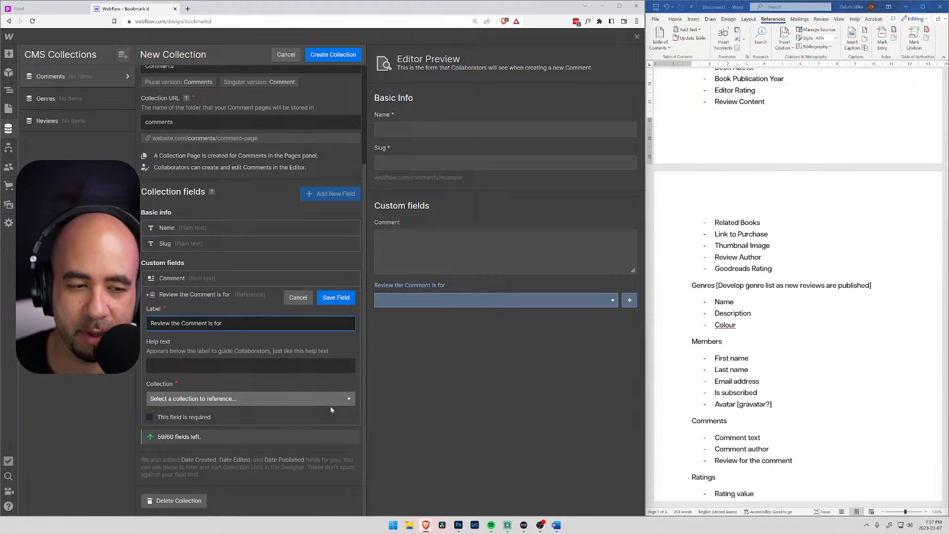
pyautogui.click(186, 401)
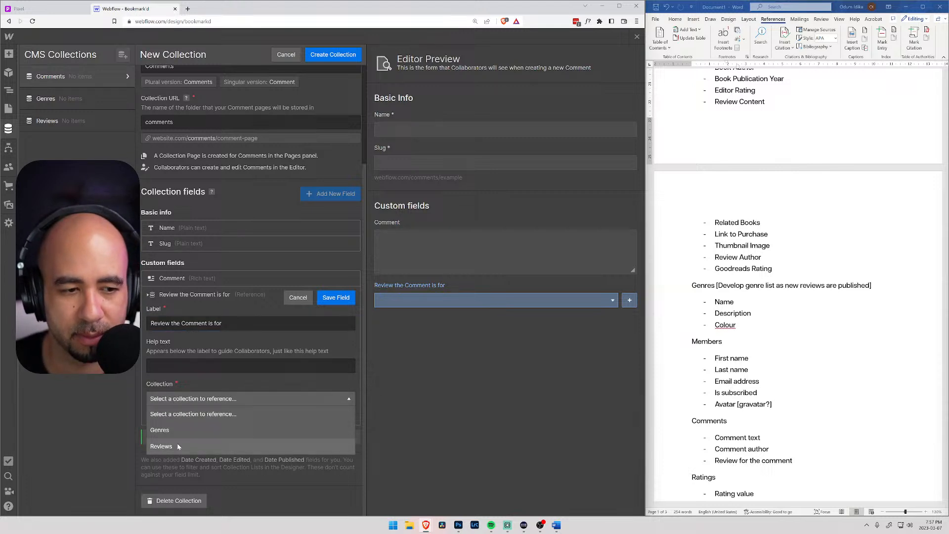
pyautogui.click(177, 444)
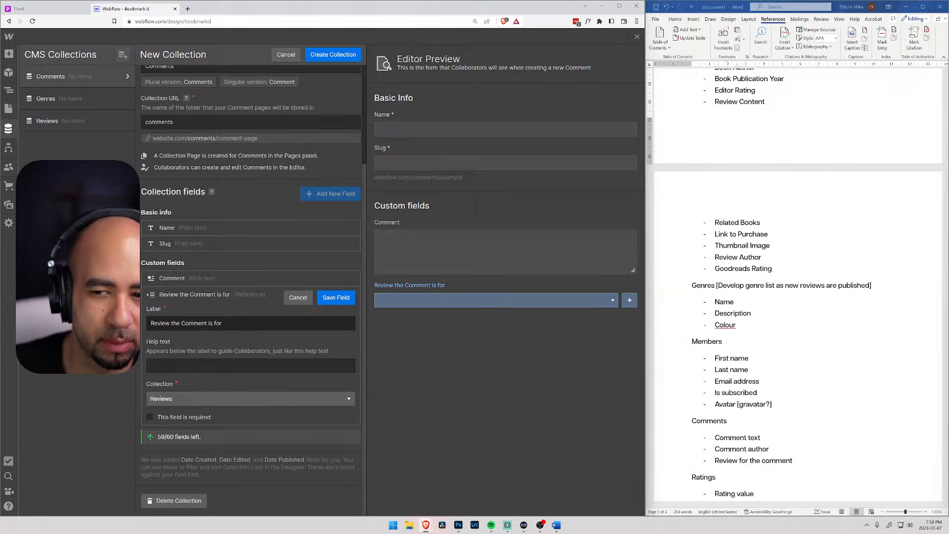
pyautogui.moveTo(226, 323); pyautogui.dragTo(147, 324)
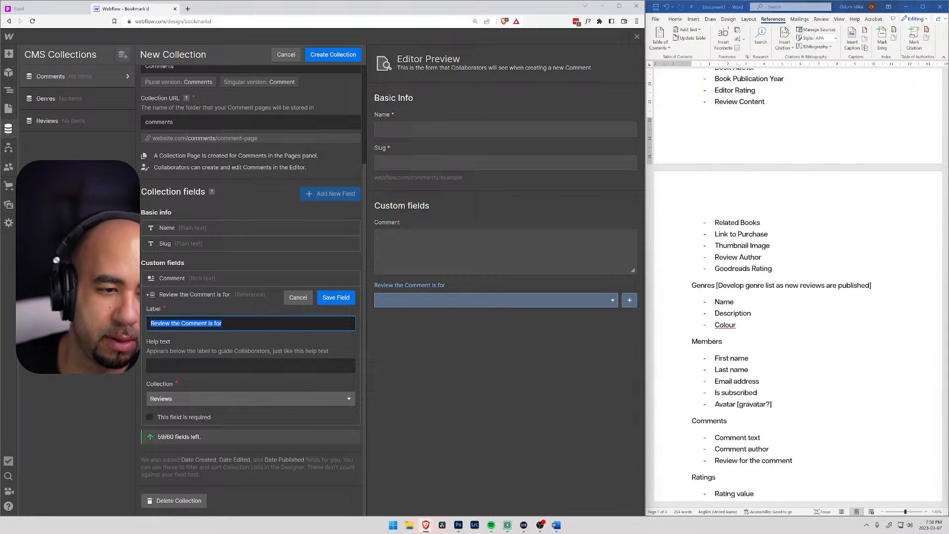
pyautogui.click(222, 324)
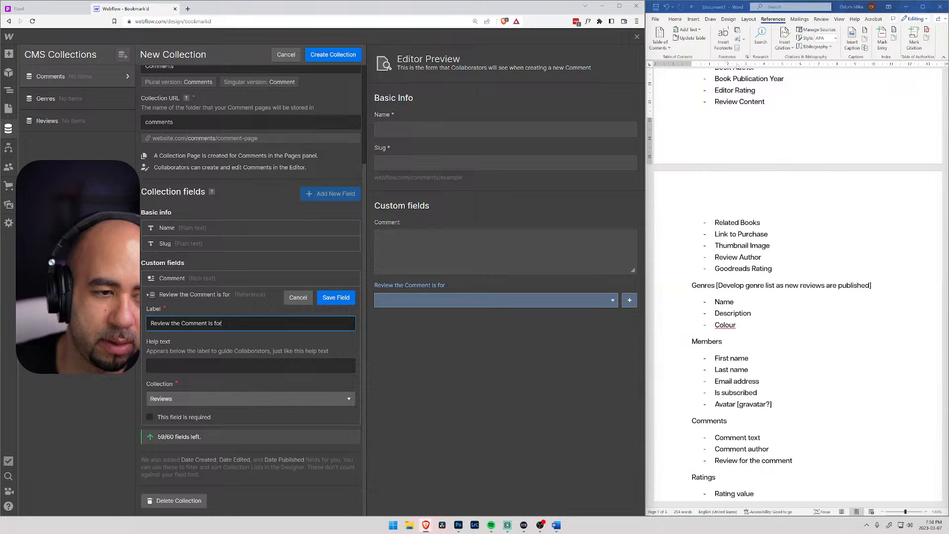
pyautogui.hotkey('ctrl', 'shift', 'Left')
pyautogui.hotkey('ctrl', 'shift', 'Left')
pyautogui.hotkey('ctrl', 'shift', 'Left')
pyautogui.hotkey('ctrl', 'shift', 'Left')
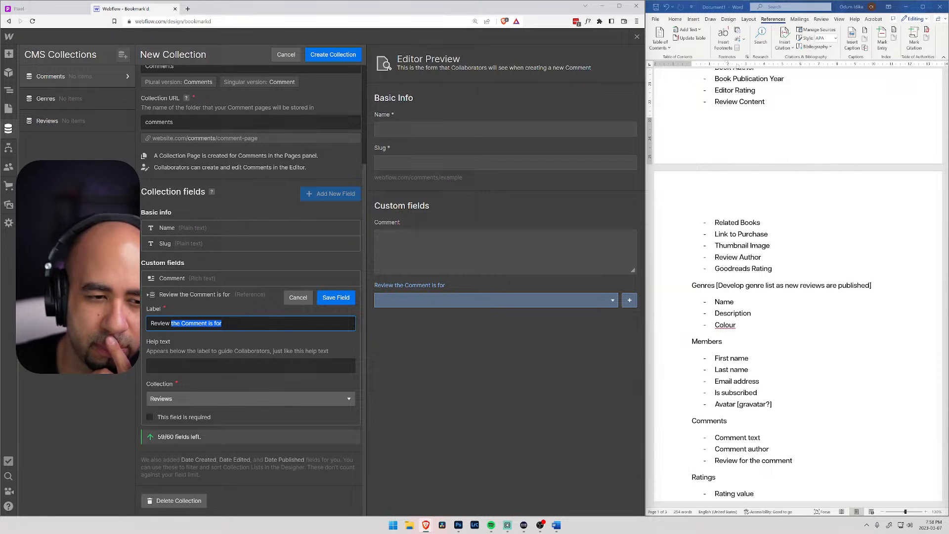
pyautogui.press('Right')
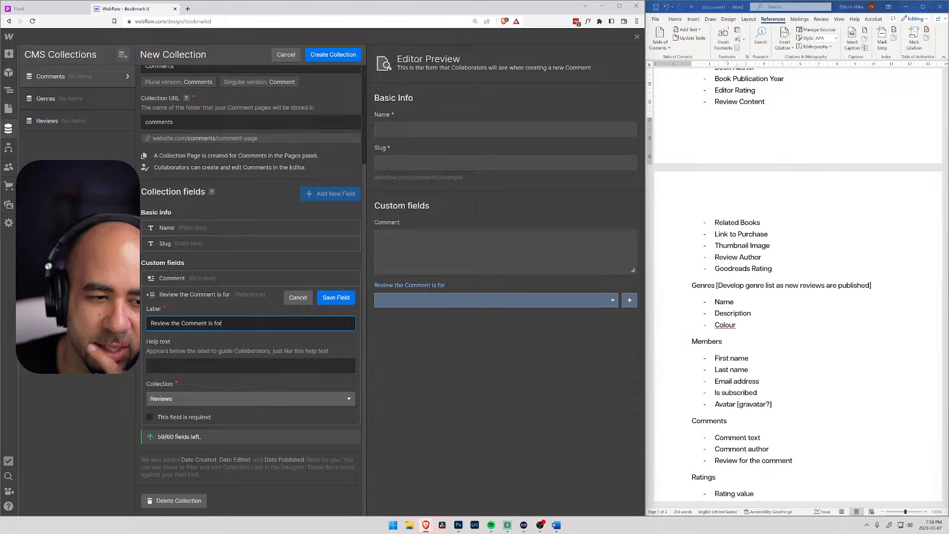
pyautogui.hotkey('ctrl', 'a')
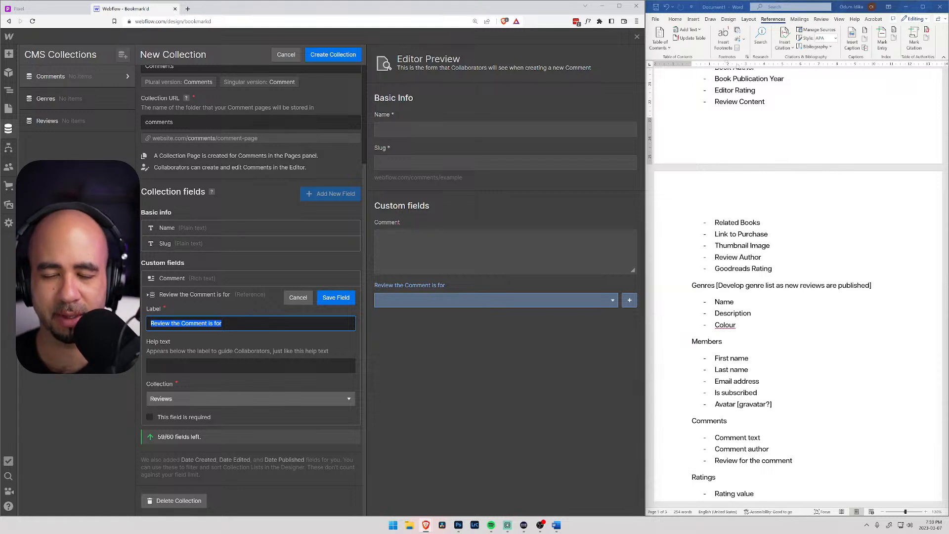
pyautogui.click(245, 325)
pyautogui.moveTo(244, 325); pyautogui.dragTo(152, 324)
pyautogui.click(224, 324)
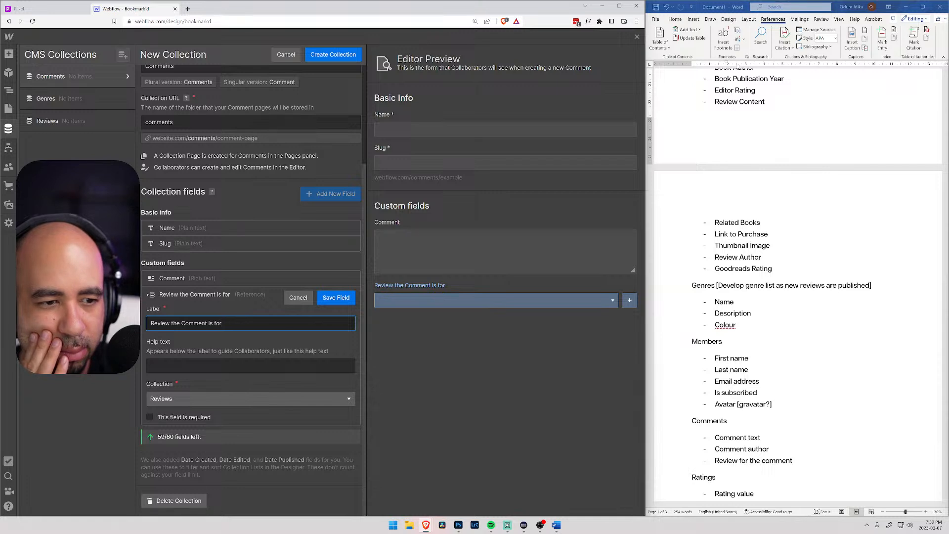
# Step: Replace the reference field's label with "Attach to Review" and reword it to "Comment on Review"
pyautogui.hotkey('ctrl', 'a')
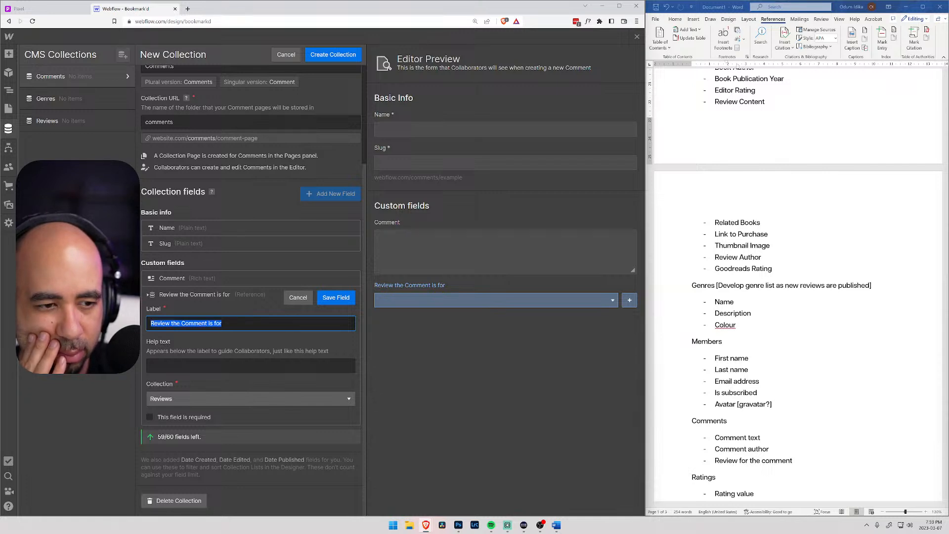
pyautogui.write('Att')
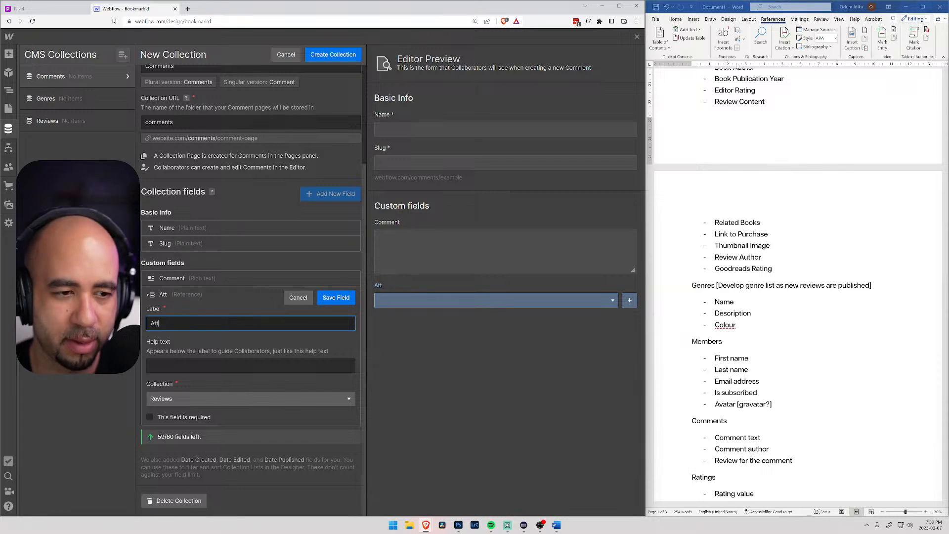
pyautogui.write('ach to Review')
pyautogui.hotkey('ctrl', 'shift', 'Left')
pyautogui.press('Left')
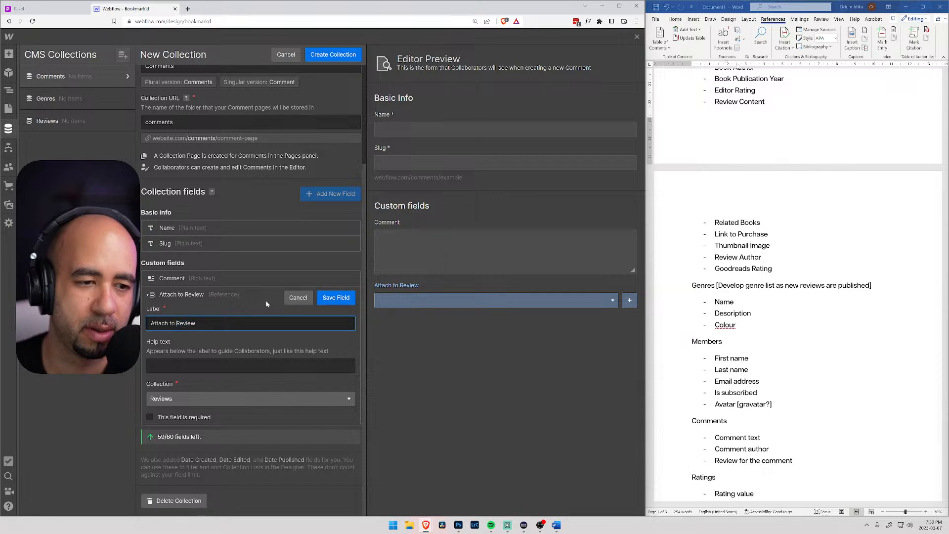
pyautogui.press('Left')
pyautogui.hotkey('ctrl', 'shift', 'Left')
pyautogui.hotkey('ctrl', 'shift', 'Left')
pyautogui.write('Comment on')
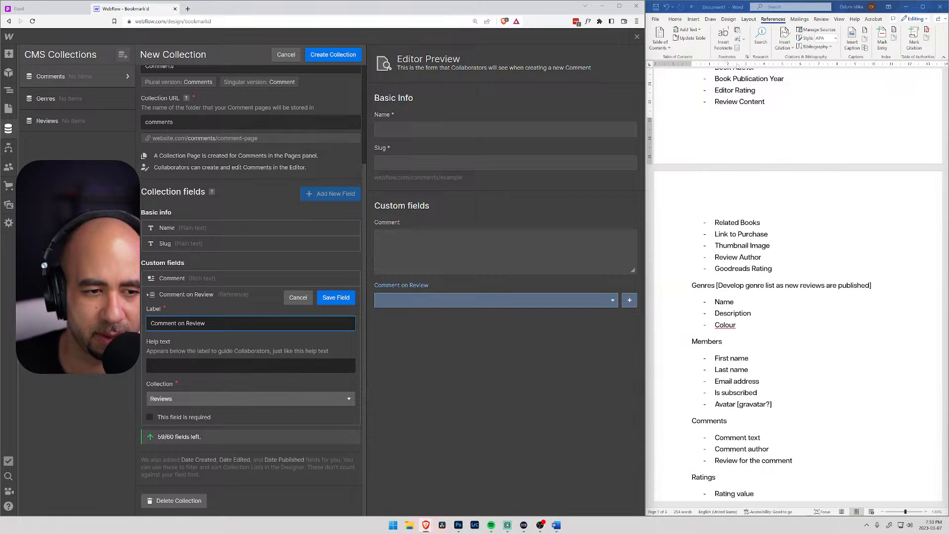
# Step: Set the reference field's help text to "We want to attach this comment to the selected review below"
pyautogui.click(244, 366)
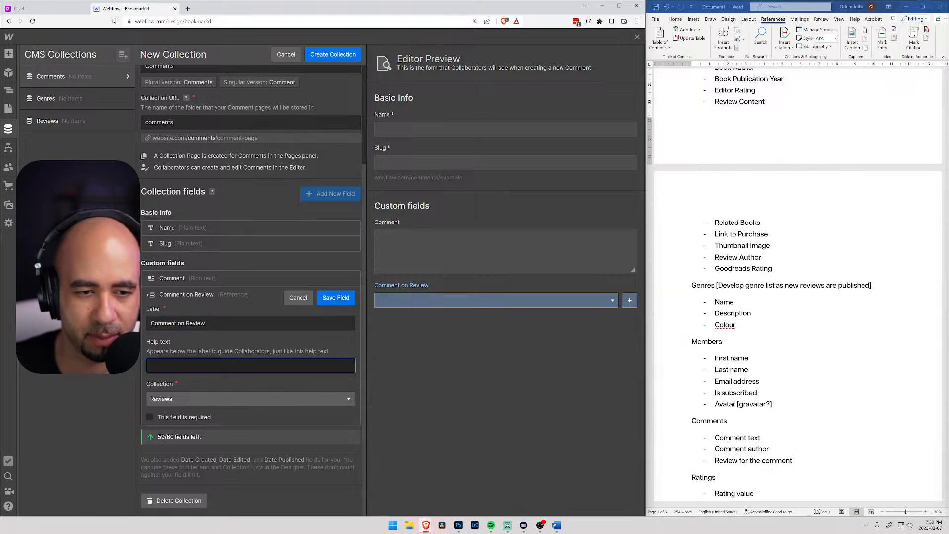
pyautogui.write('Select the comment')
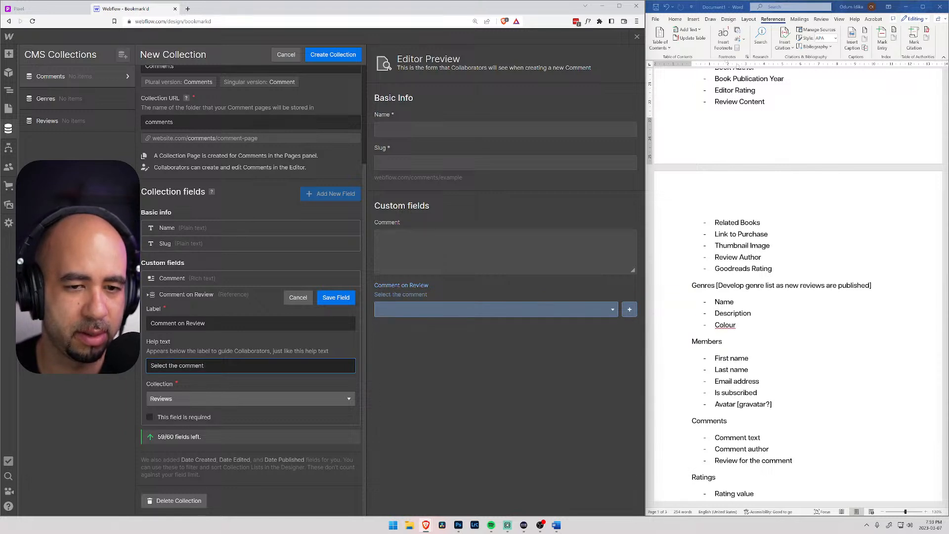
pyautogui.hotkey('ctrl', 'BackSpace')
pyautogui.hotkey('ctrl', 'BackSpace')
pyautogui.hotkey('ctrl', 'BackSpace')
pyautogui.write('We want to atta')
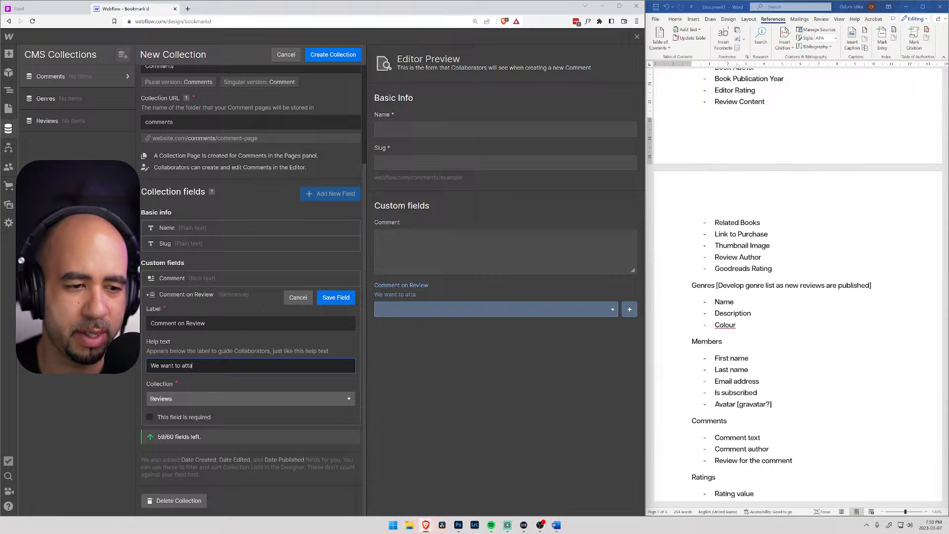
pyautogui.write('ch thi')
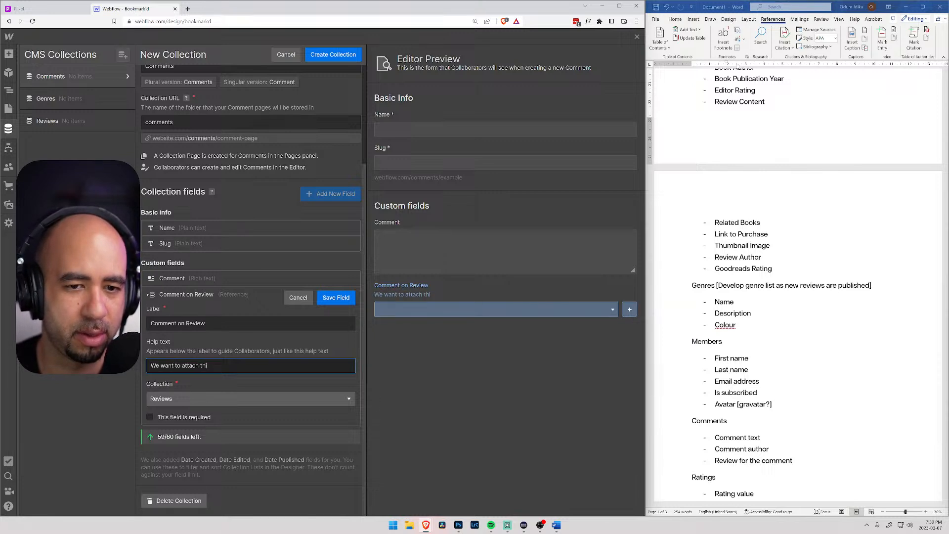
pyautogui.write('sw comment to ')
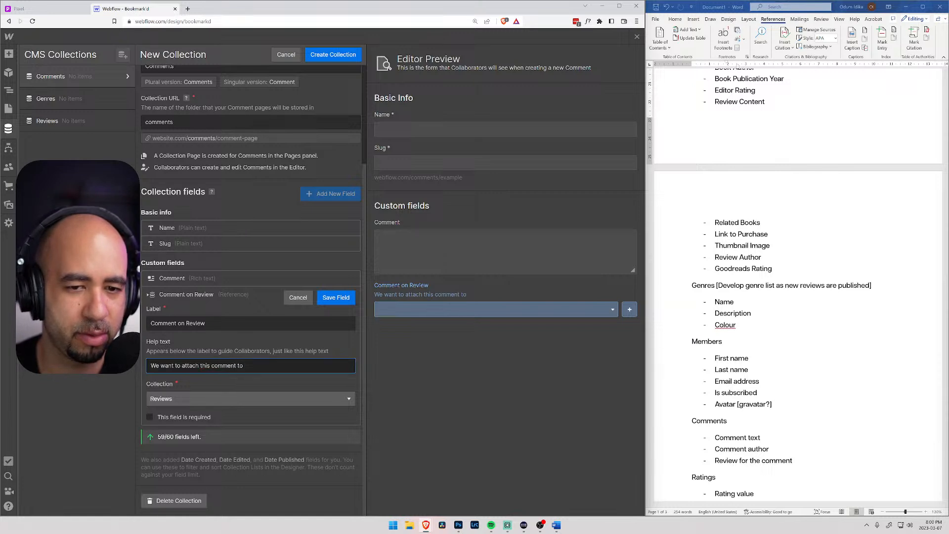
pyautogui.write('the selectedc')
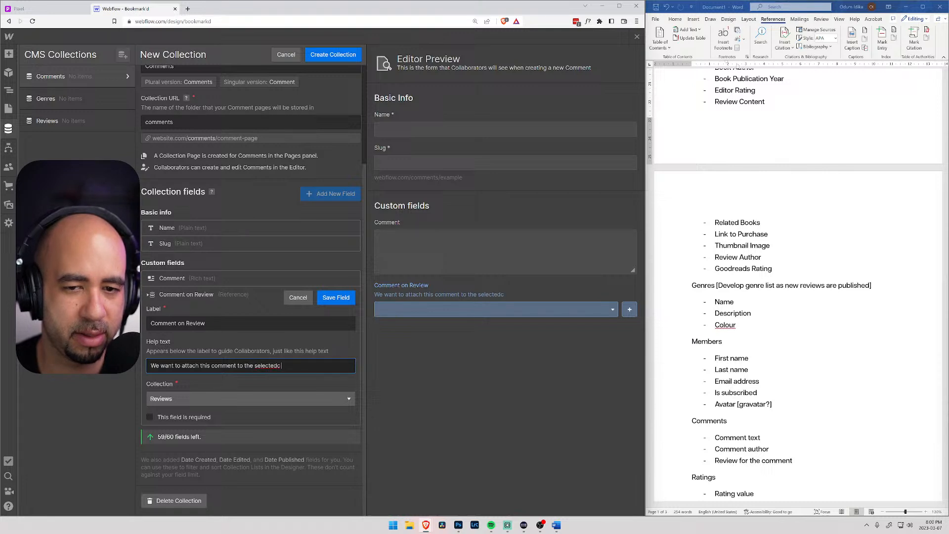
pyautogui.press('BackSpace')
pyautogui.write('re')
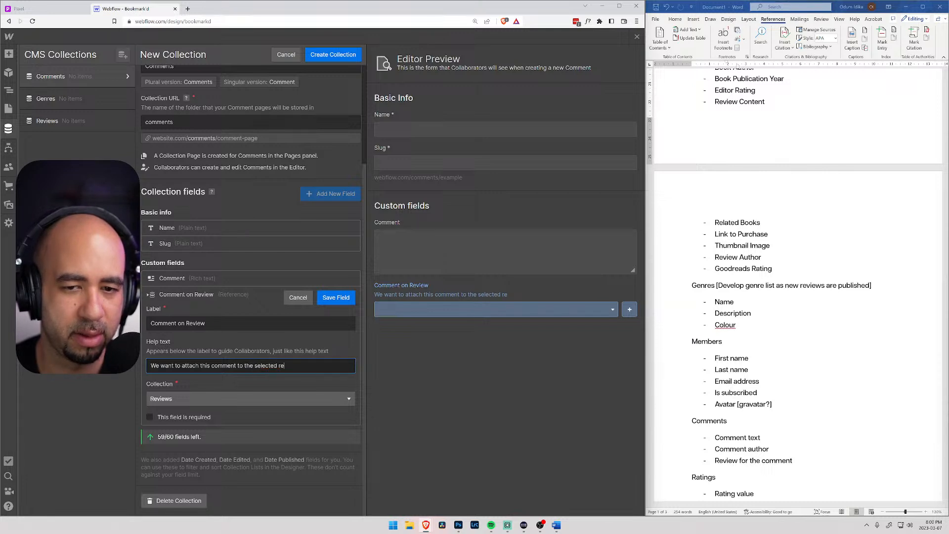
pyautogui.write('view below')
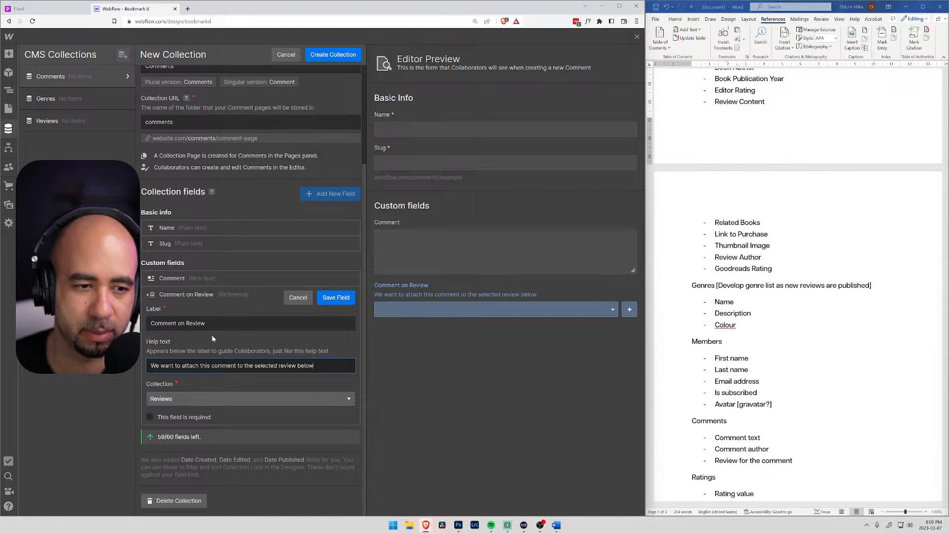
# Step: Relabel the reference field as "Commenting On:" and save the field
pyautogui.hotkey('shift', 'Tab')
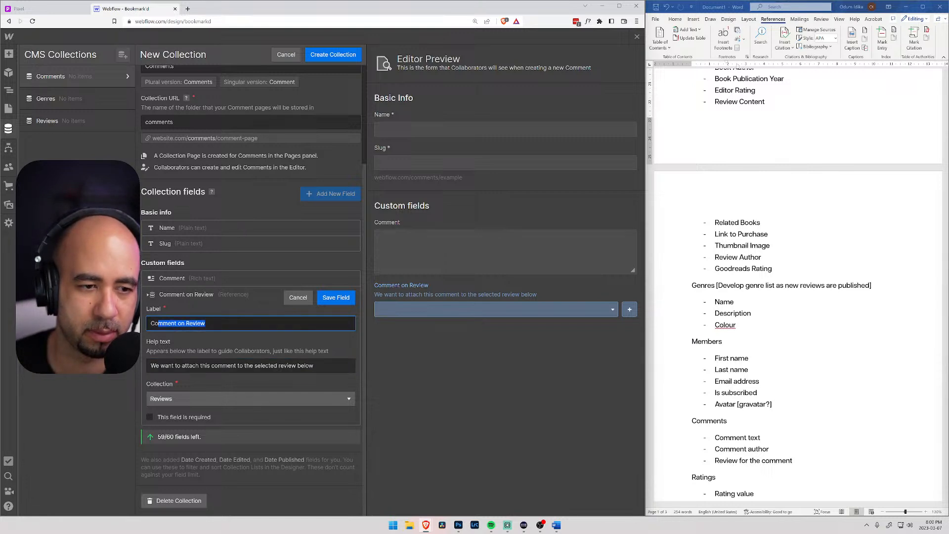
pyautogui.write('Comm')
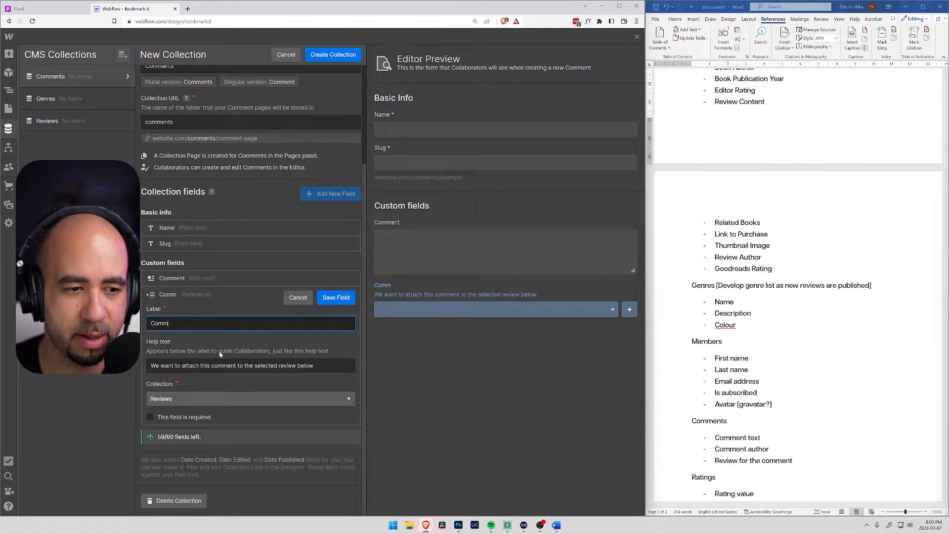
pyautogui.write('enting On:')
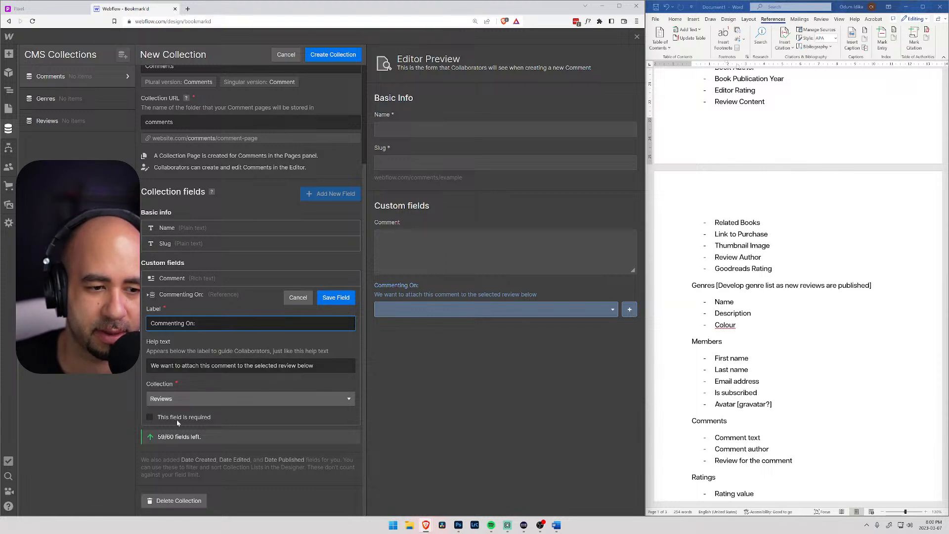
pyautogui.click(330, 297)
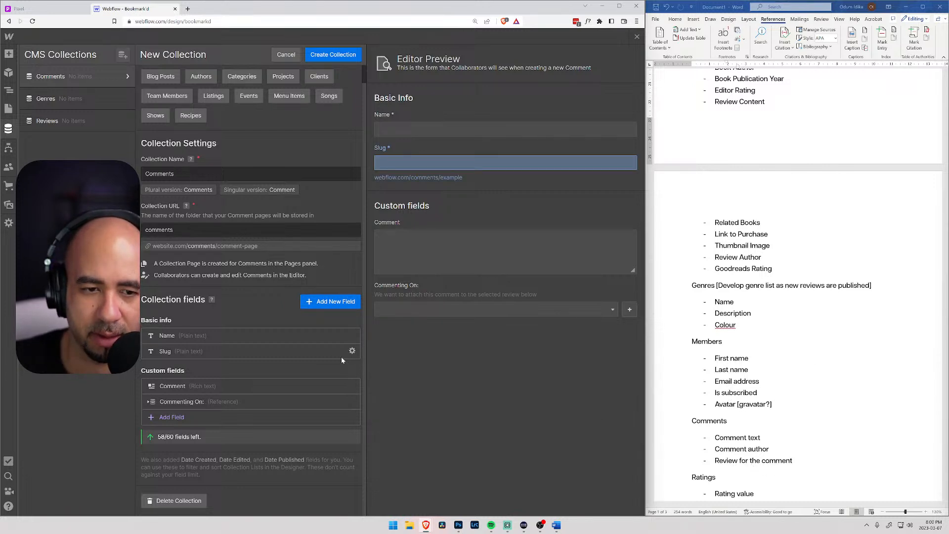
# Step: Create the Comments collection with its configured fields and return to the planning document in Word
pyautogui.scroll(1, 270, 149)
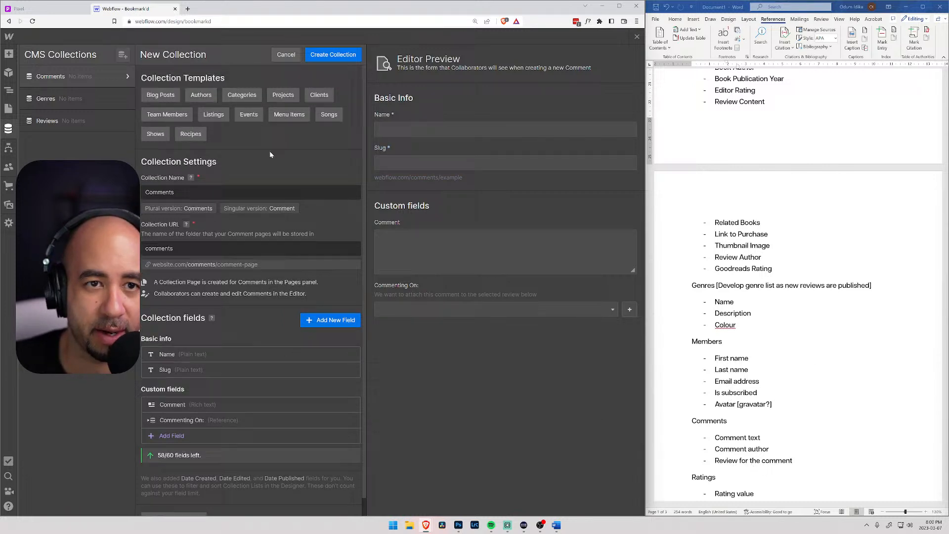
pyautogui.click(341, 56)
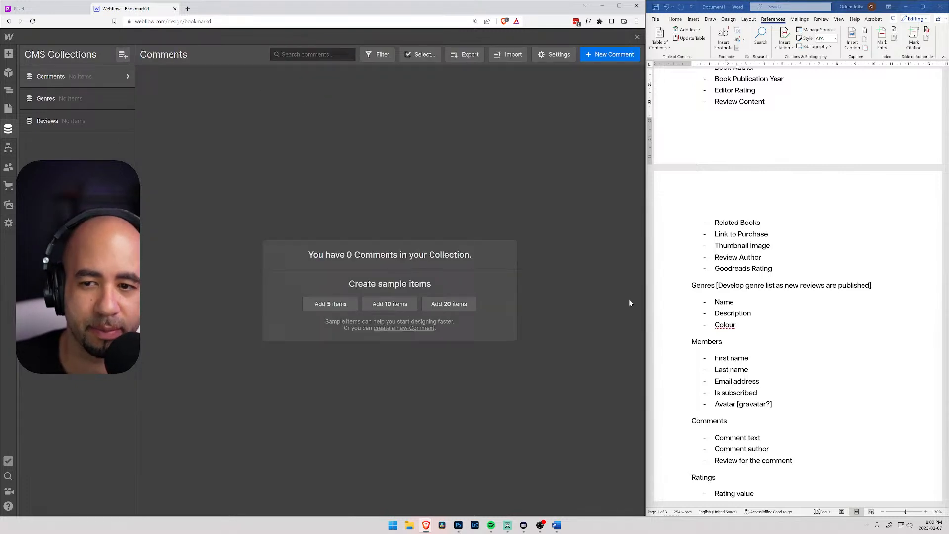
pyautogui.click(746, 164)
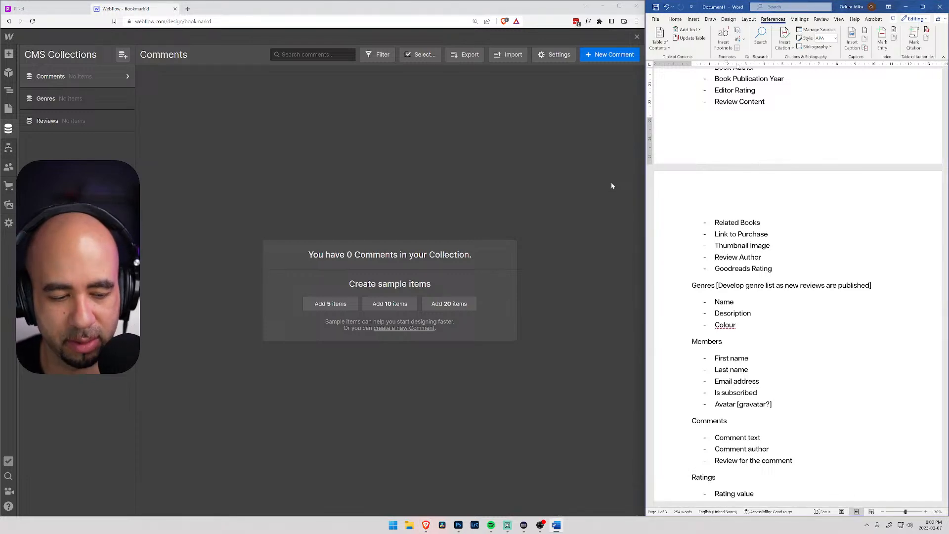